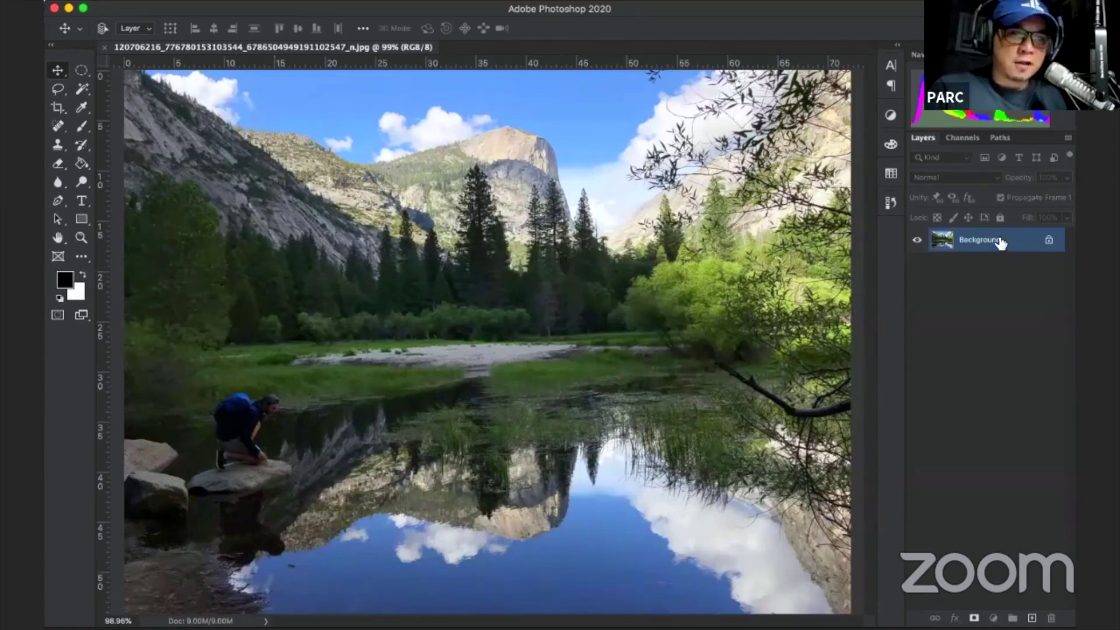
Duplicate the Yosemite lake Background layer as a new Layer 1 with Ctrl+J.
{"action": "key", "text": "ctrl+j"}
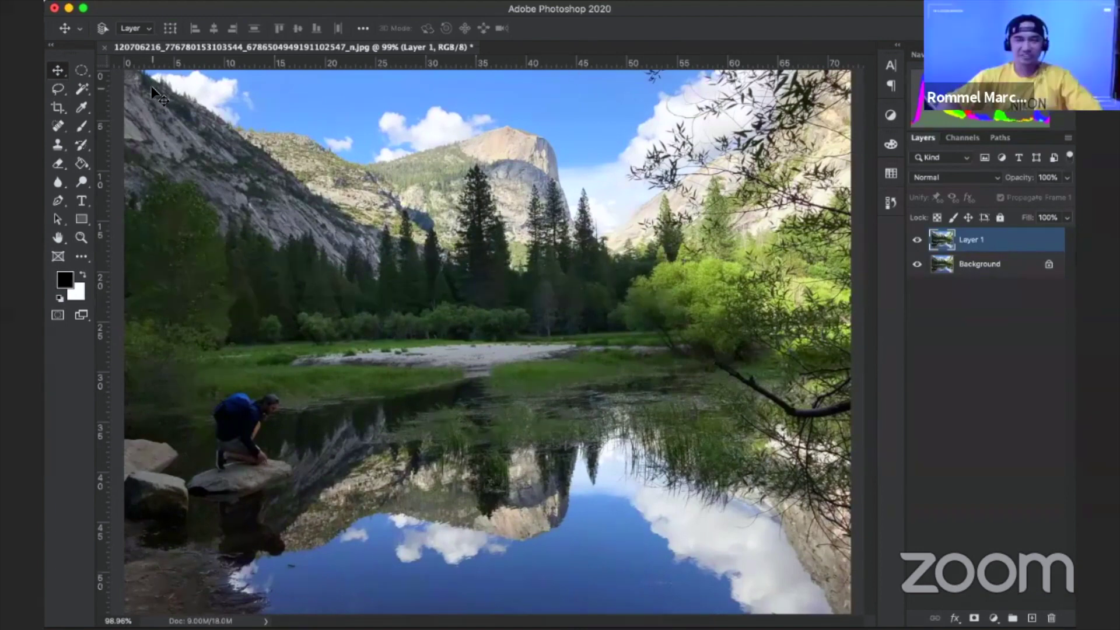
Lasso a 60 px feathered selection around the kneeling figure, rocks and shoreline water.
{"action": "left_click", "coordinate": [58, 89]}
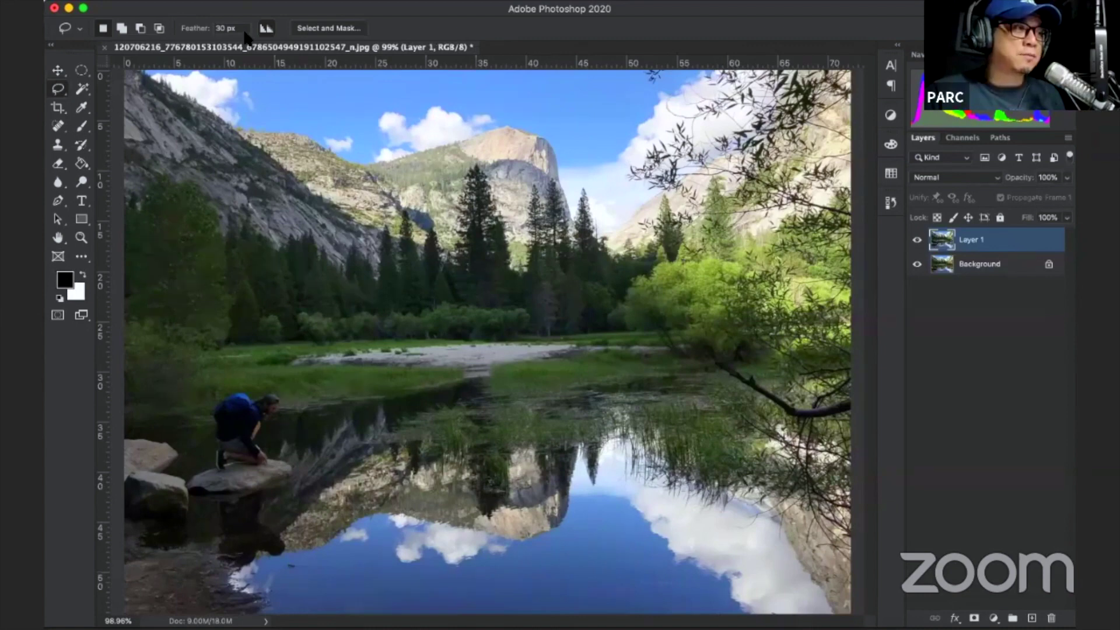
{"action": "left_click", "coordinate": [217, 28]}
{"action": "type", "text": "6"}
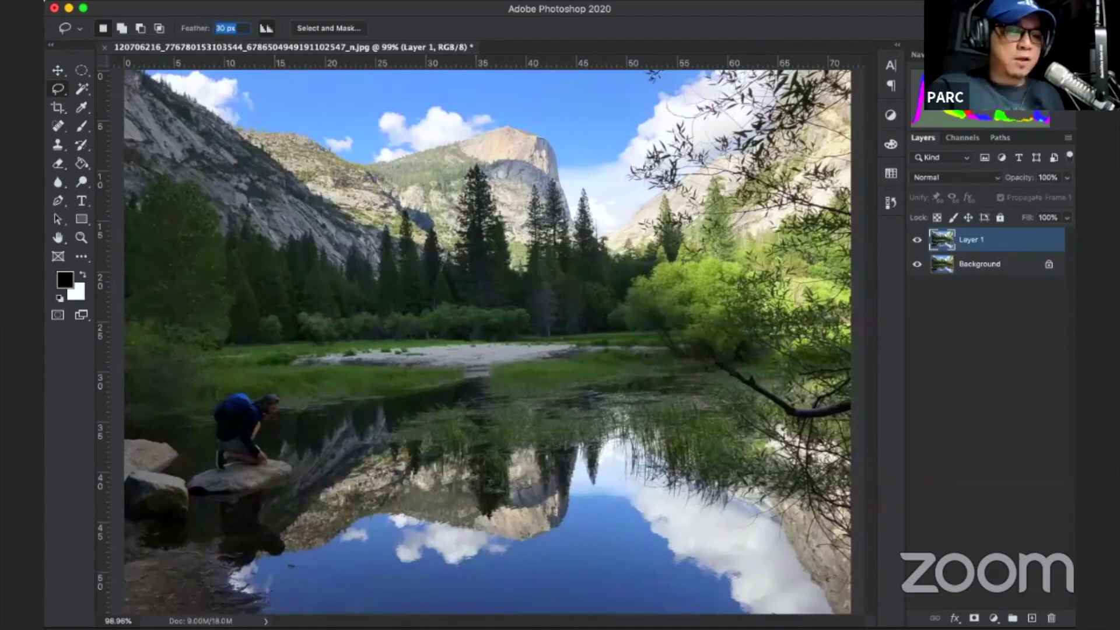
{"action": "type", "text": "0"}
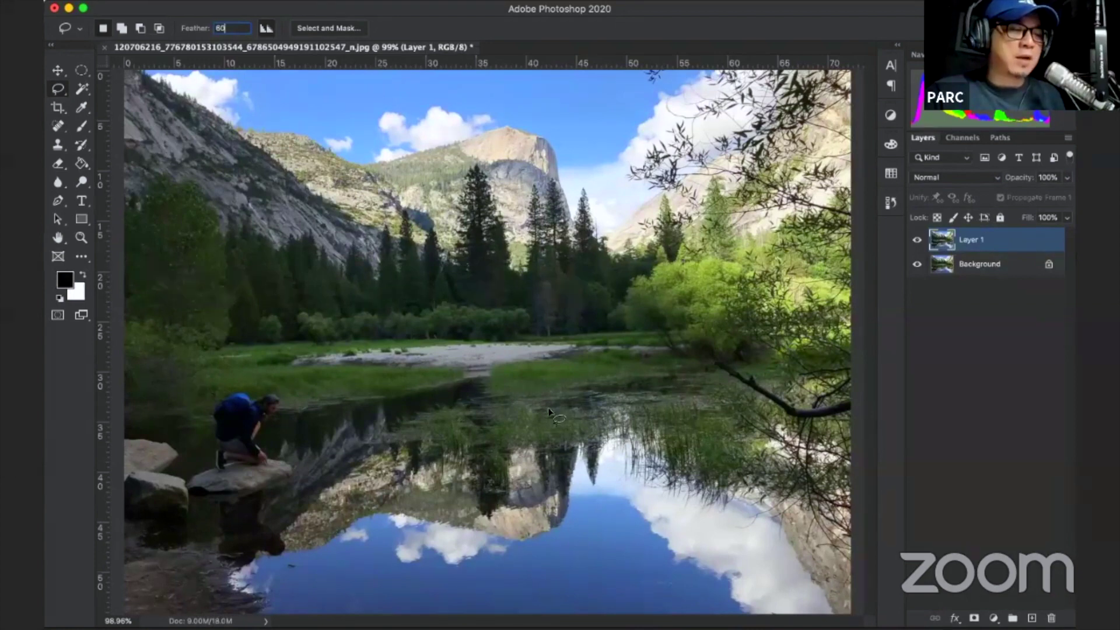
{"action": "left_click_drag", "start_coordinate": [548, 411], "coordinate": [733, 613]}
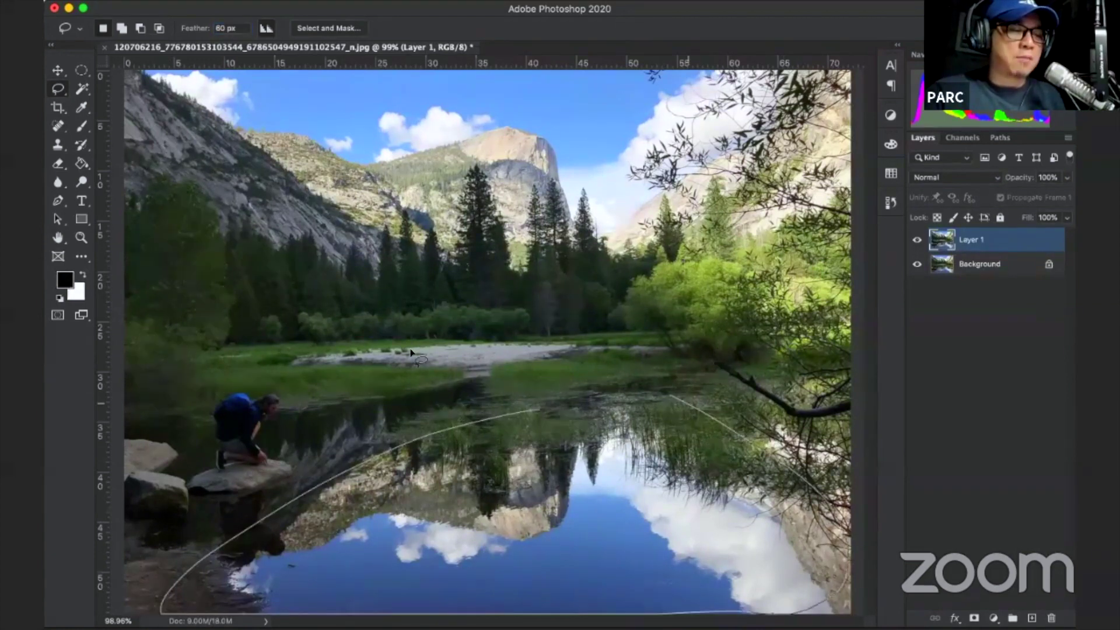
{"action": "left_click_drag", "start_coordinate": [848, 548], "coordinate": [470, 425]}
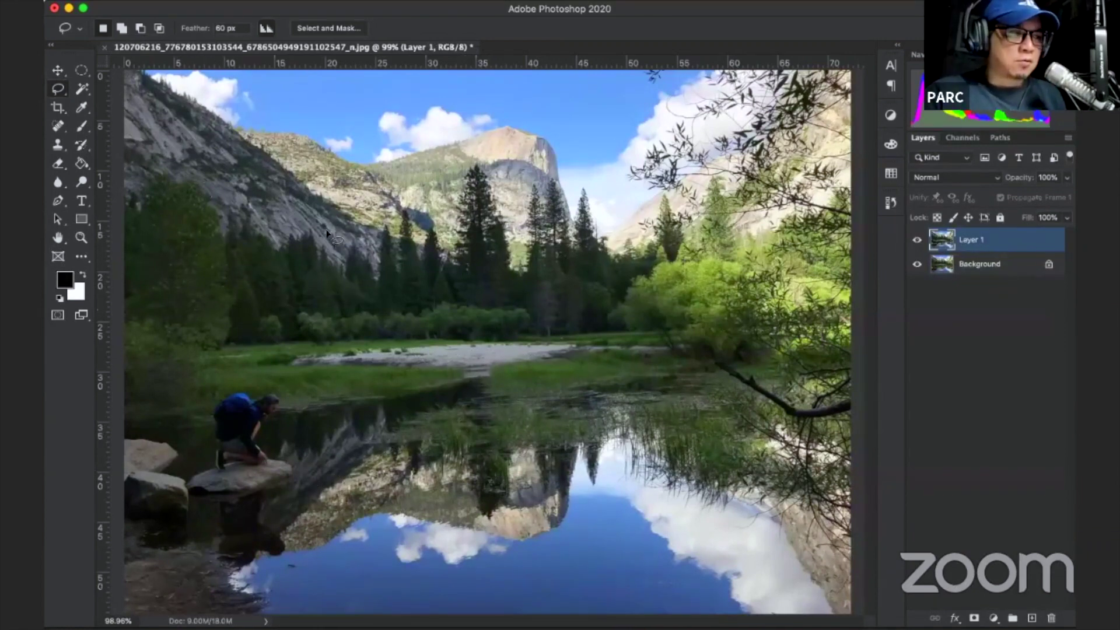
{"action": "left_click_drag", "start_coordinate": [194, 205], "coordinate": [208, 194]}
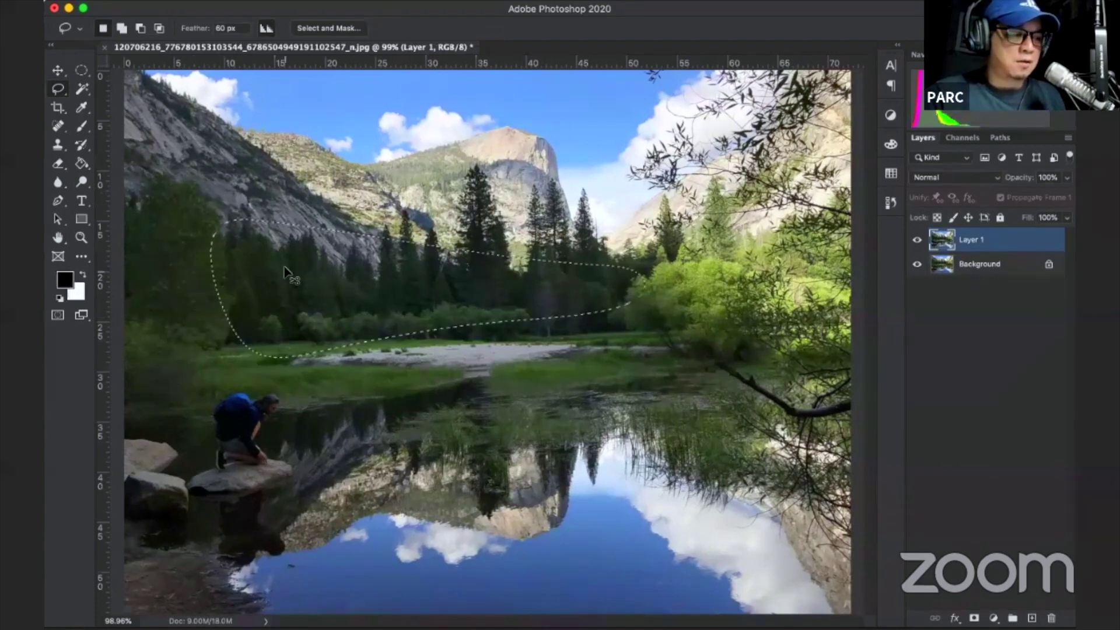
{"action": "left_click_drag", "start_coordinate": [200, 365], "coordinate": [558, 412]}
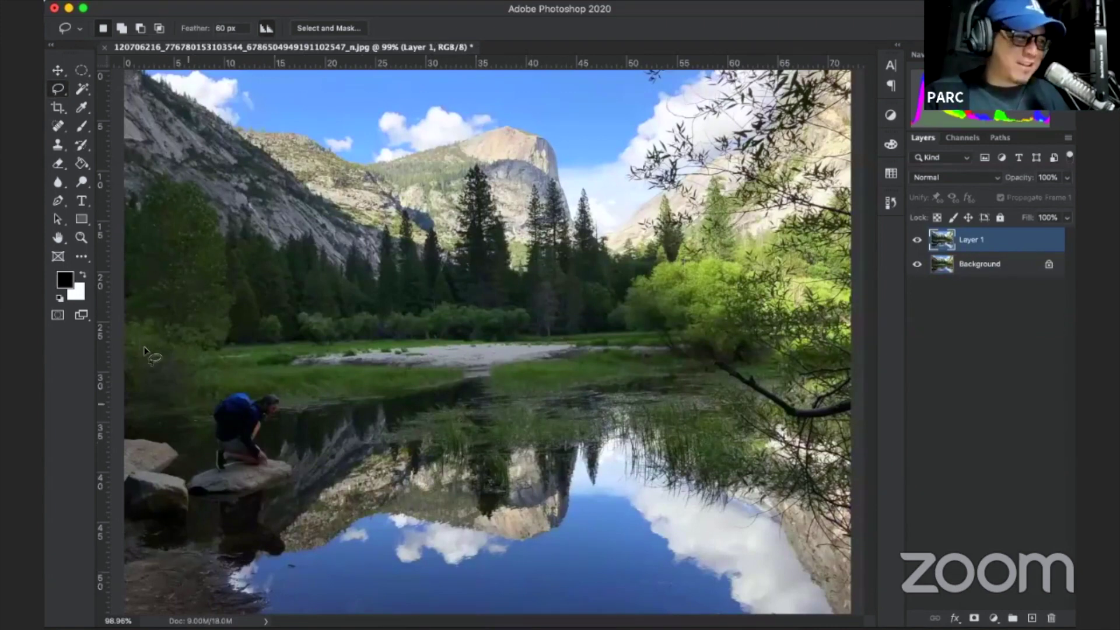
{"action": "mouse_move", "coordinate": [133, 338]}
{"action": "left_mouse_down"}
{"action": "mouse_move", "coordinate": [392, 465]}
{"action": "mouse_move", "coordinate": [554, 427]}
{"action": "mouse_move", "coordinate": [628, 363]}
{"action": "mouse_move", "coordinate": [476, 379]}
{"action": "mouse_move", "coordinate": [135, 344]}
{"action": "left_mouse_up"}
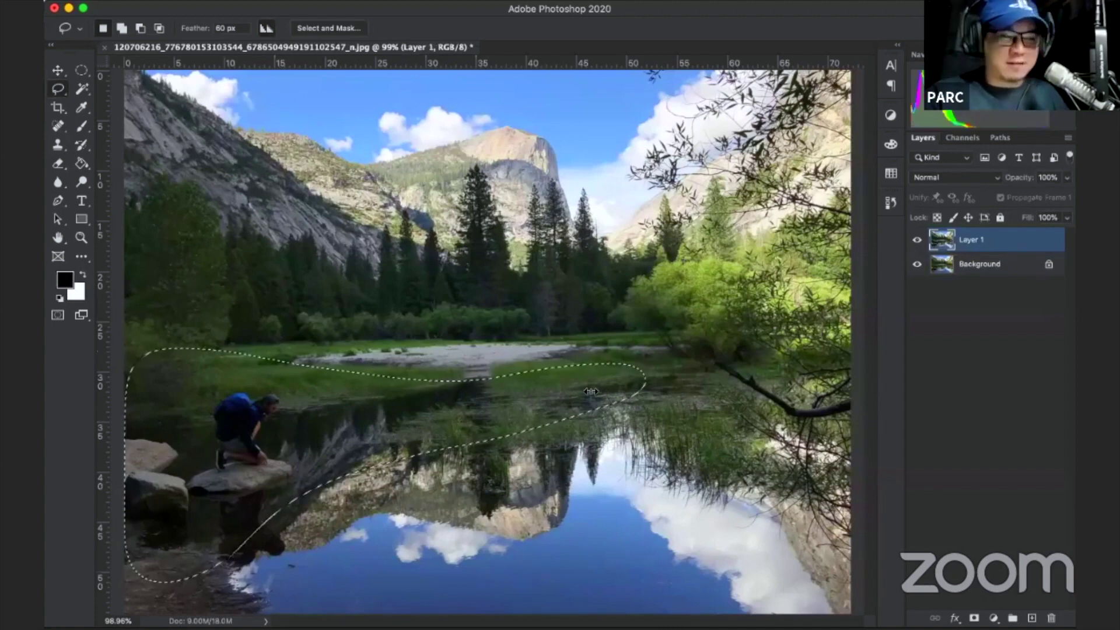
Add a Curves 1 adjustment raised upward to brighten the selected figure area, and start outlining the treeline.
{"action": "left_click", "coordinate": [993, 618]}
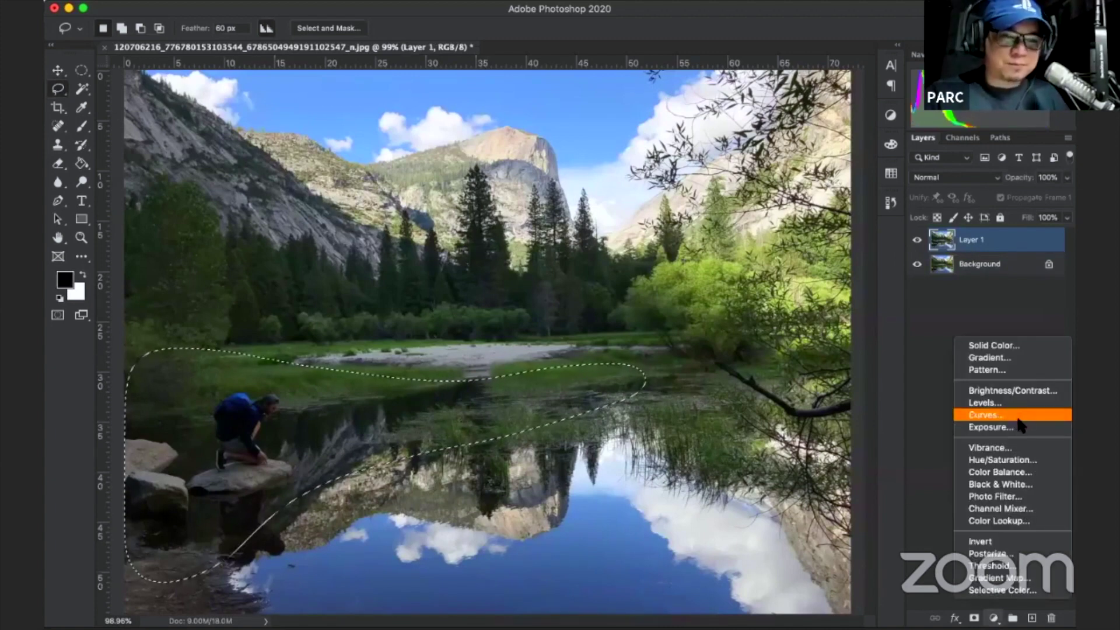
{"action": "left_click", "coordinate": [1018, 415]}
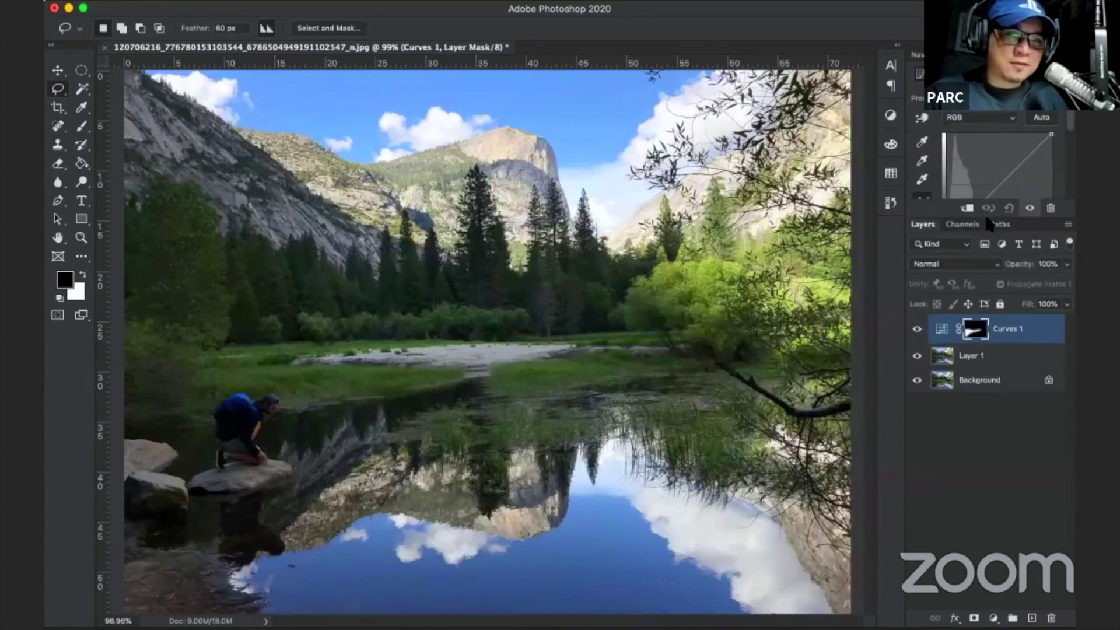
{"action": "left_click_drag", "start_coordinate": [984, 219], "coordinate": [989, 300]}
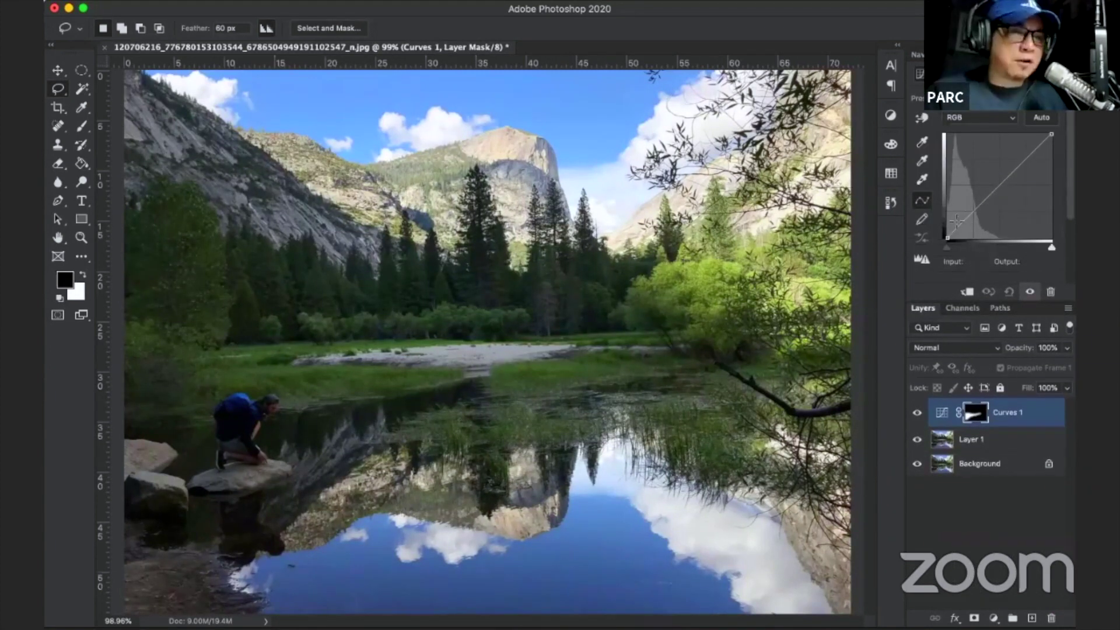
{"action": "left_click_drag", "start_coordinate": [999, 185], "coordinate": [973, 171]}
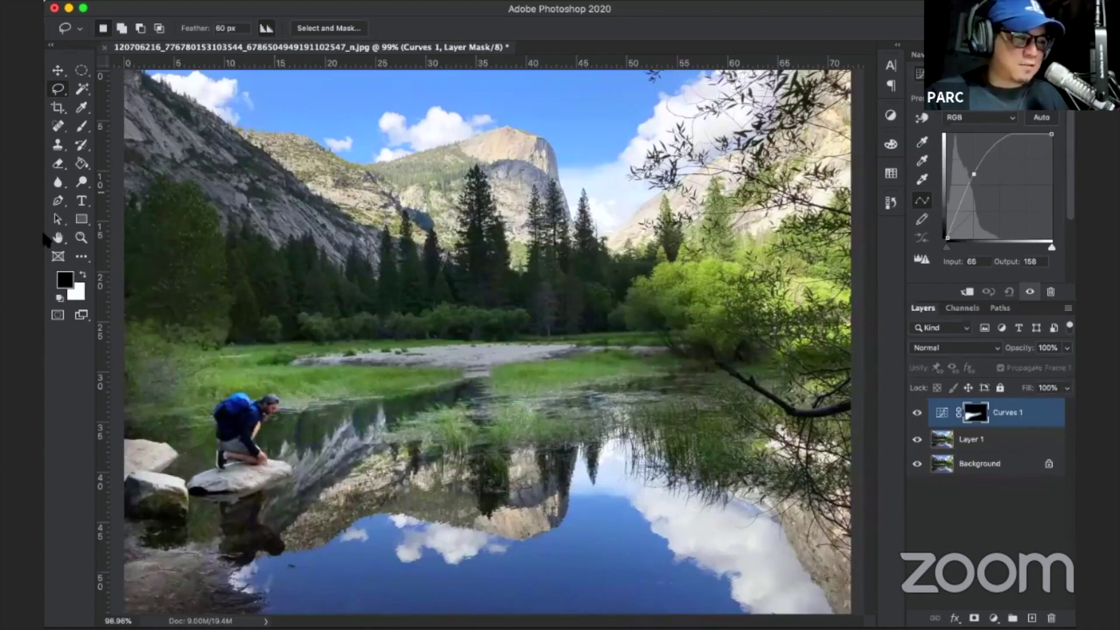
{"action": "left_click_drag", "start_coordinate": [156, 221], "coordinate": [617, 263]}
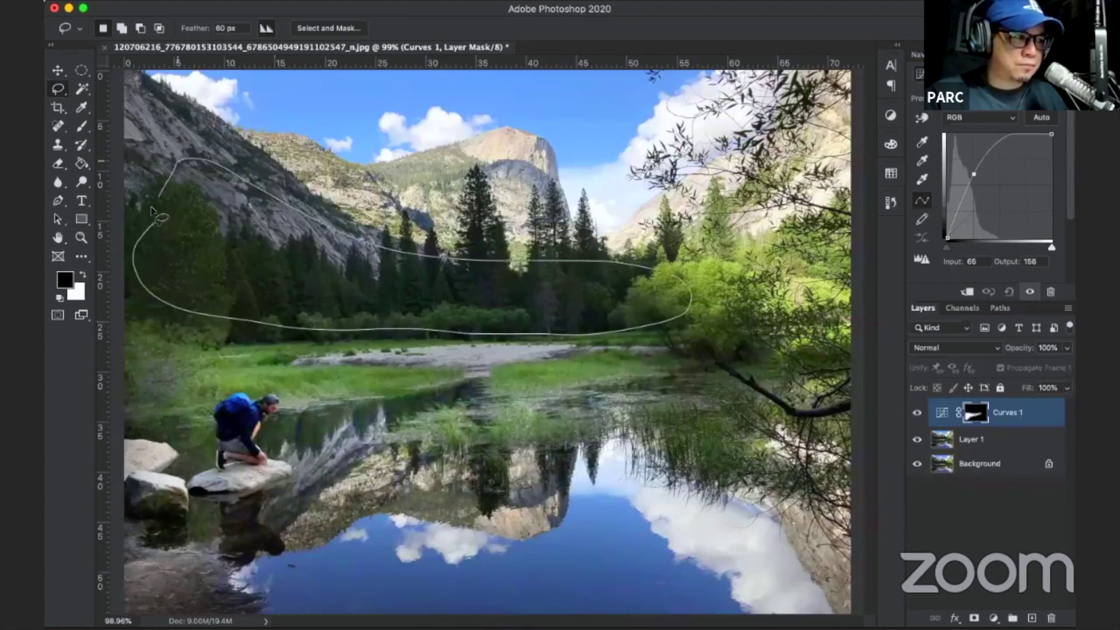
Close the treeline lasso and brighten the forest band with a second raised Curves adjustment.
{"action": "left_click_drag", "start_coordinate": [617, 264], "coordinate": [151, 217]}
{"action": "left_click", "coordinate": [994, 618]}
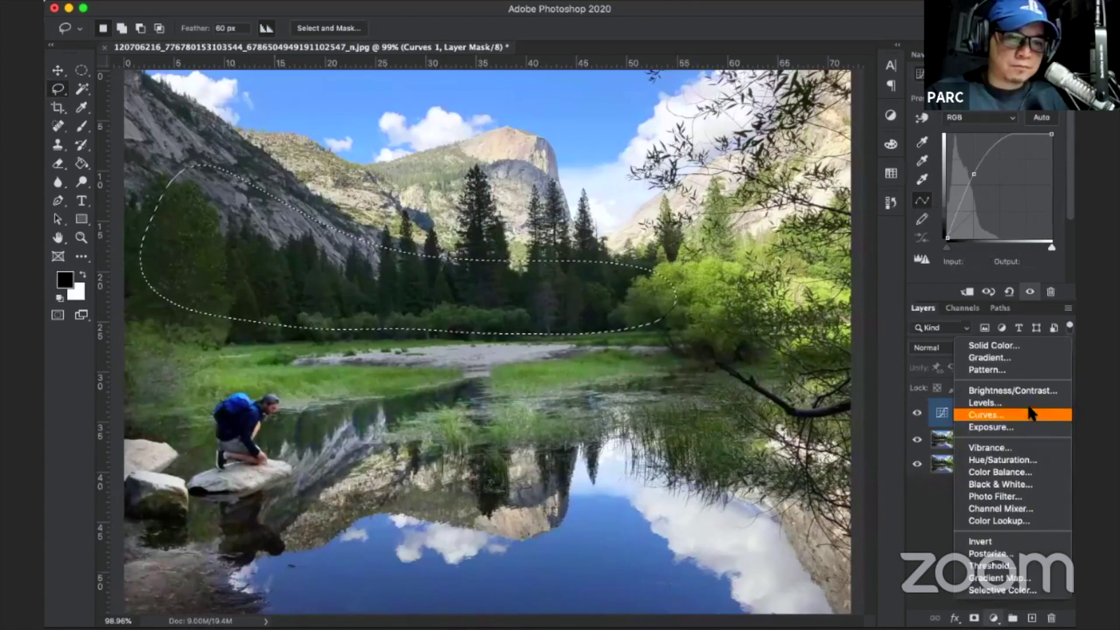
{"action": "left_click", "coordinate": [1028, 415]}
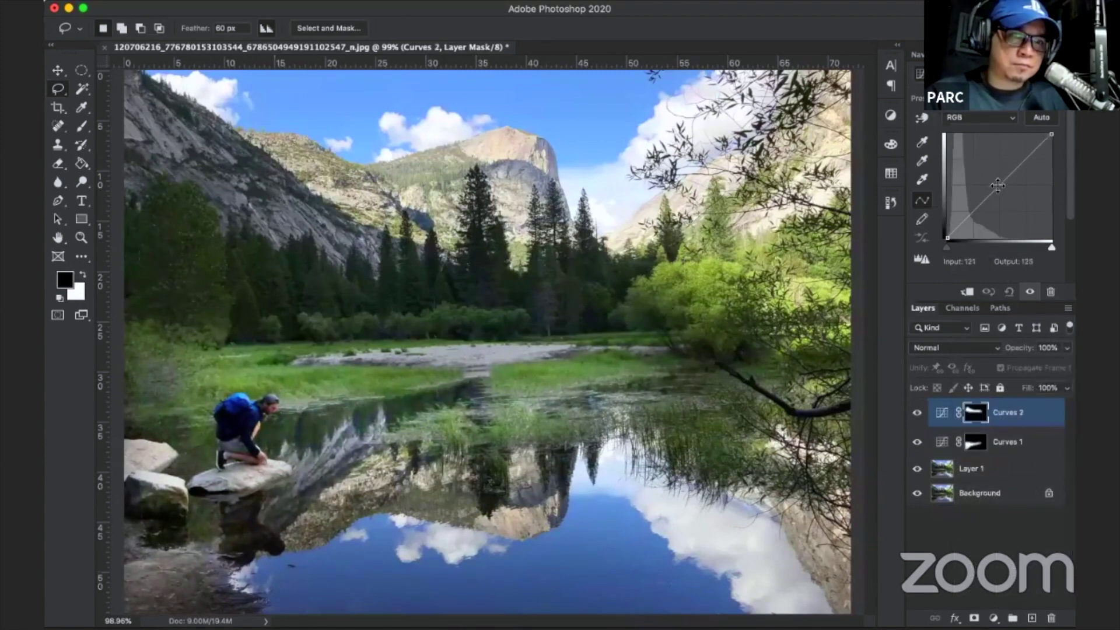
{"action": "left_click_drag", "start_coordinate": [998, 185], "coordinate": [978, 175]}
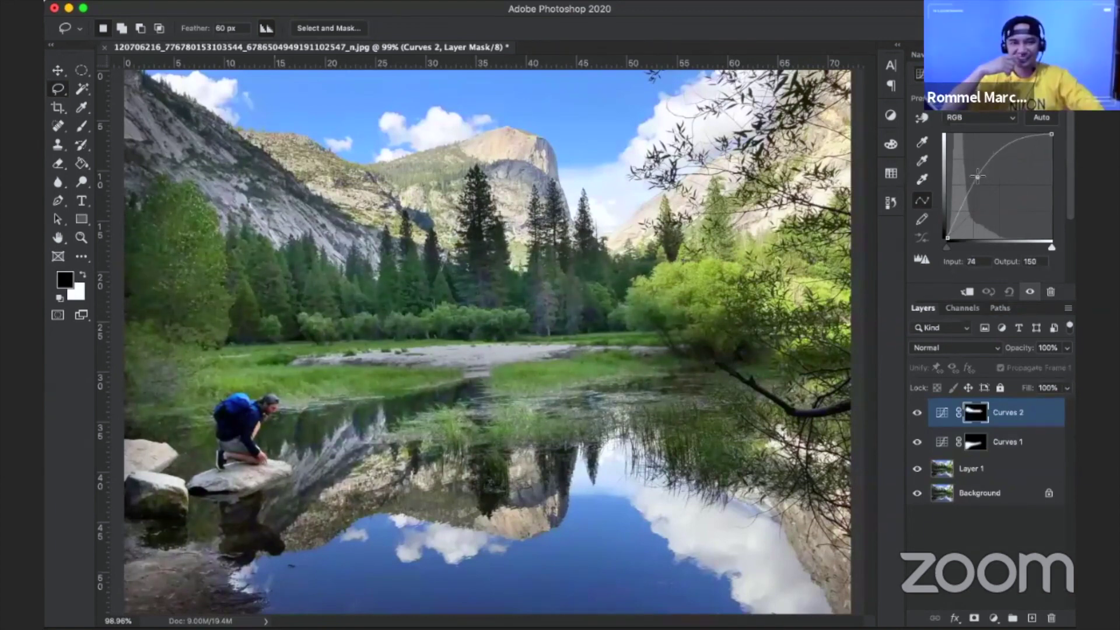
{"action": "left_click_drag", "start_coordinate": [978, 176], "coordinate": [980, 178]}
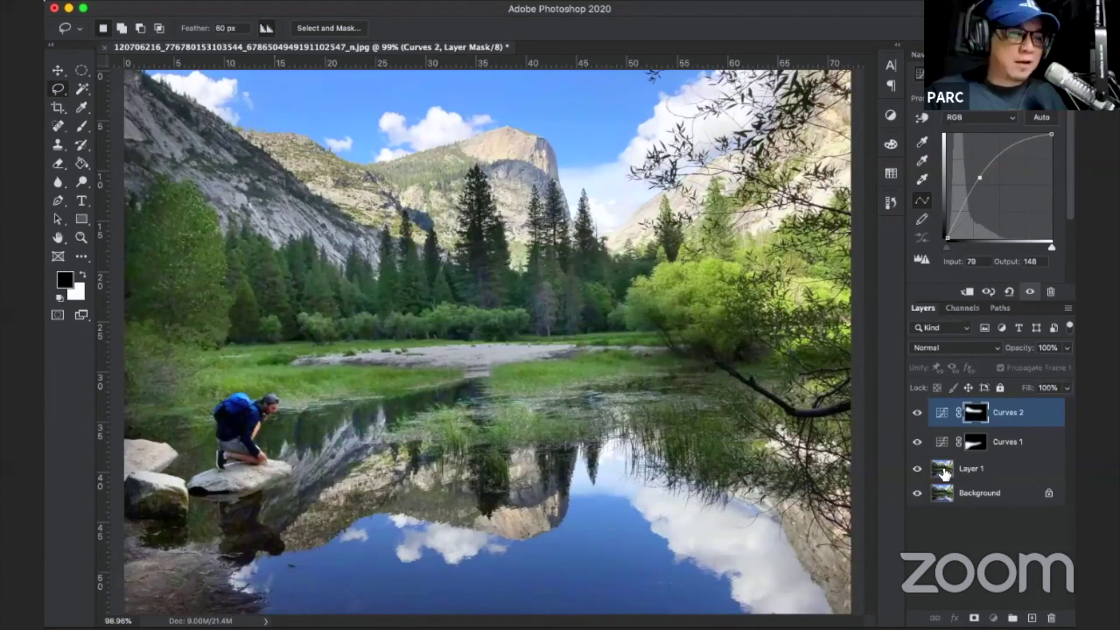
Copy the lassoed lower-left foreground from Layer 1 onto a new Layer 2.
{"action": "left_click", "coordinate": [928, 463]}
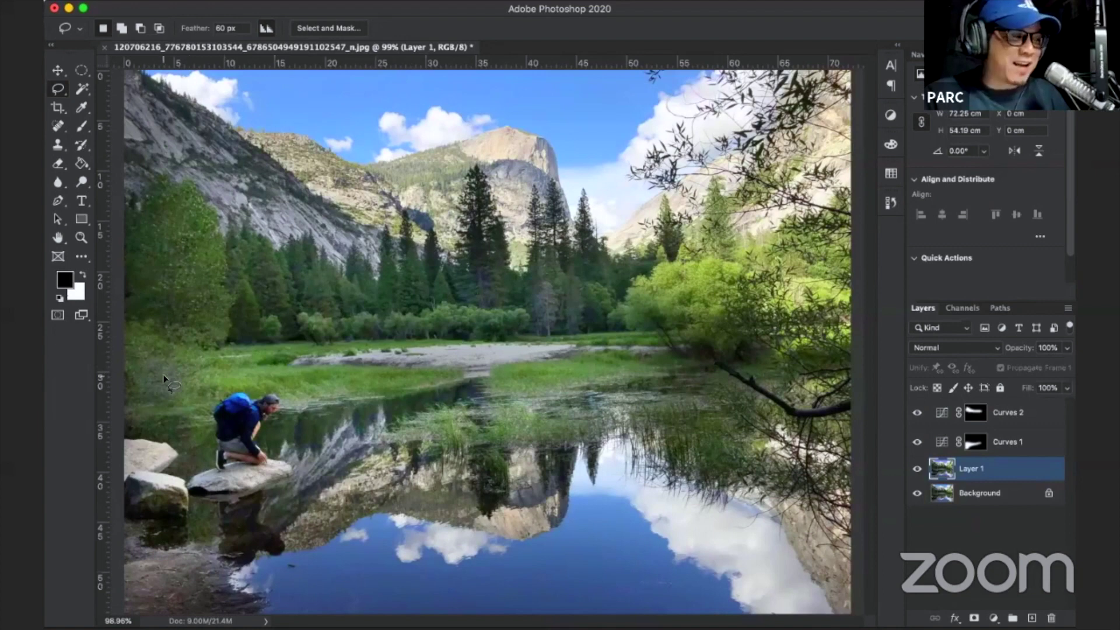
{"action": "mouse_move", "coordinate": [164, 378]}
{"action": "left_mouse_down"}
{"action": "mouse_move", "coordinate": [618, 441]}
{"action": "mouse_move", "coordinate": [149, 380]}
{"action": "left_mouse_up"}
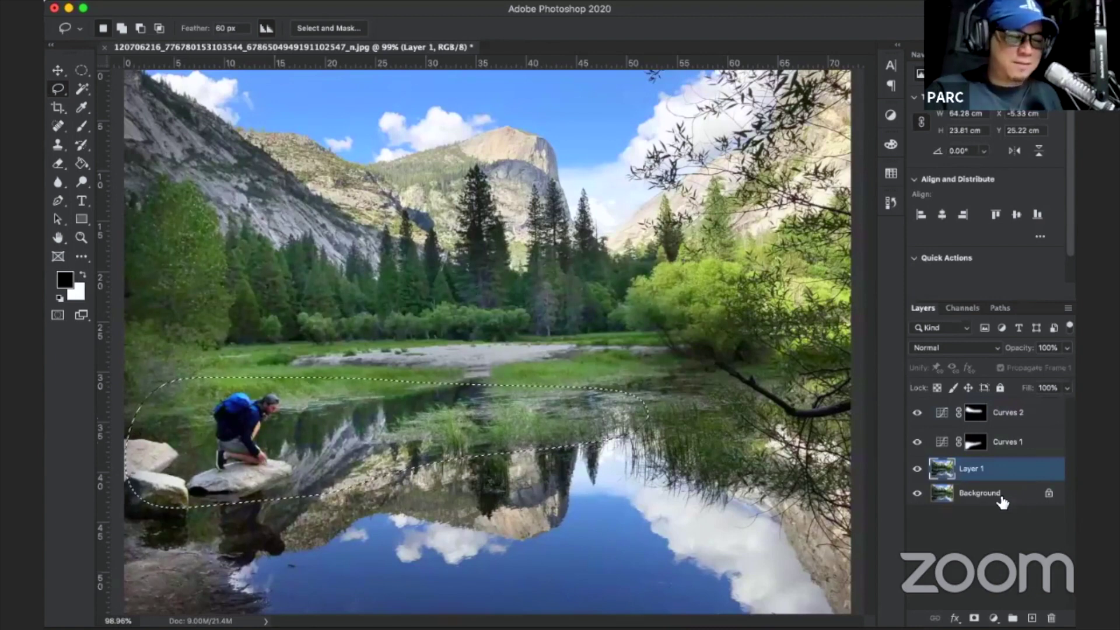
{"action": "key", "text": "ctrl+j"}
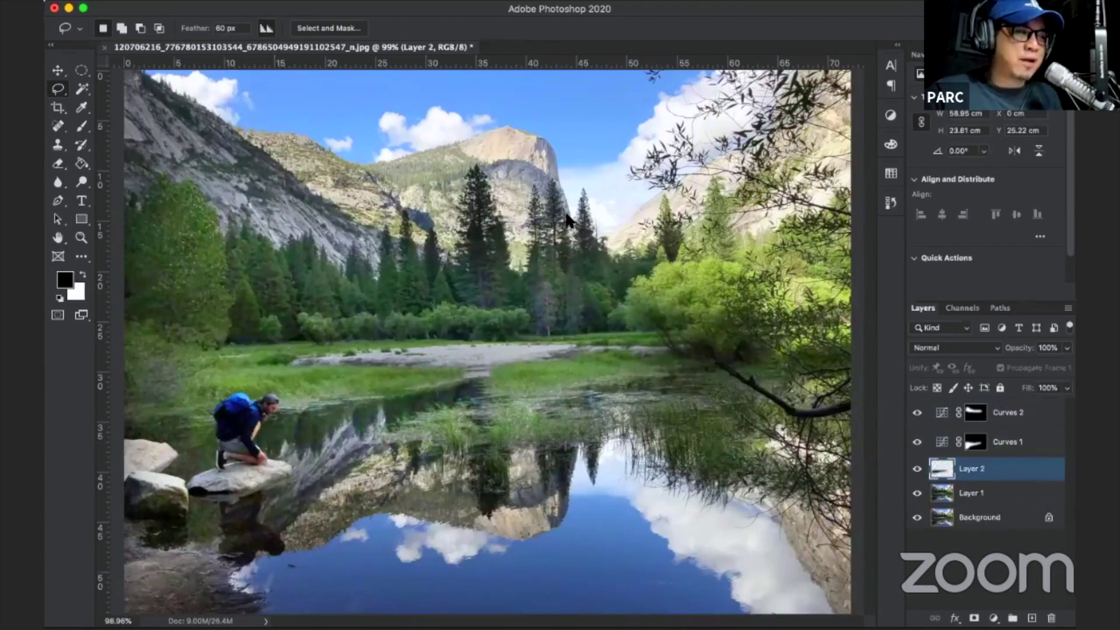
Apply a High Pass filter to Layer 2 and blend it in Overlay mode.
{"action": "left_click", "coordinate": [376, 1]}
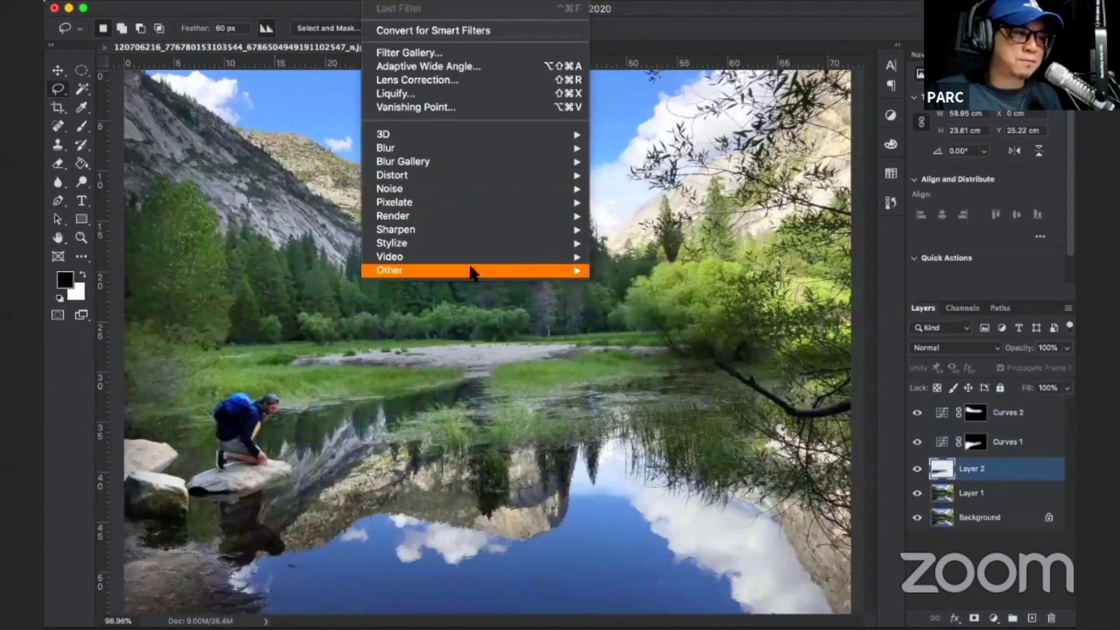
{"action": "mouse_move", "coordinate": [473, 271]}
{"action": "left_click", "coordinate": [693, 279]}
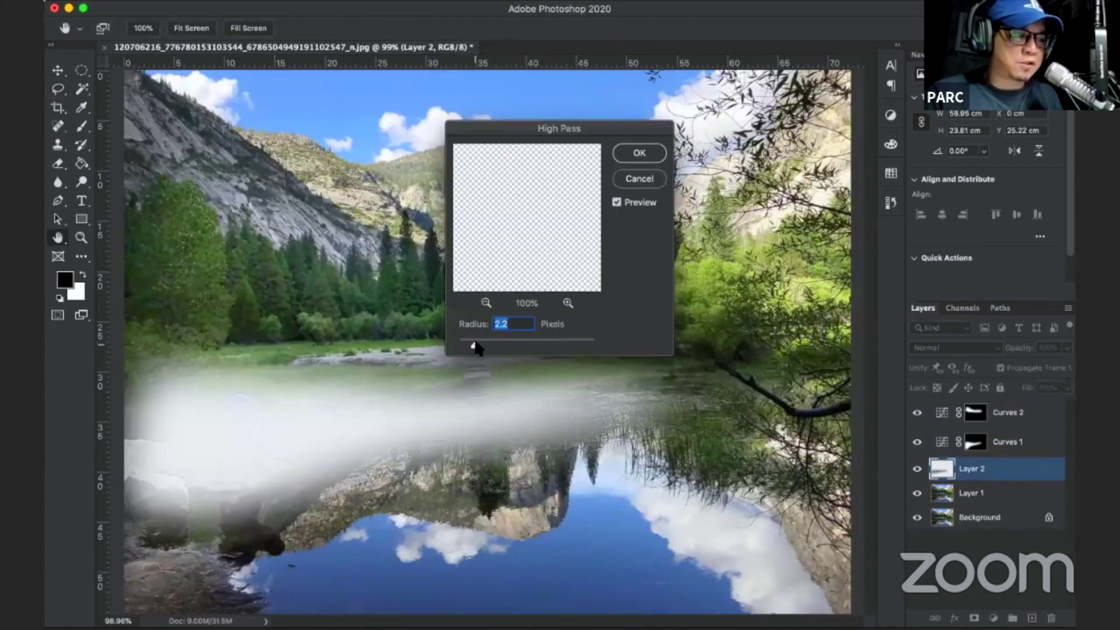
{"action": "left_click_drag", "start_coordinate": [476, 345], "coordinate": [476, 346]}
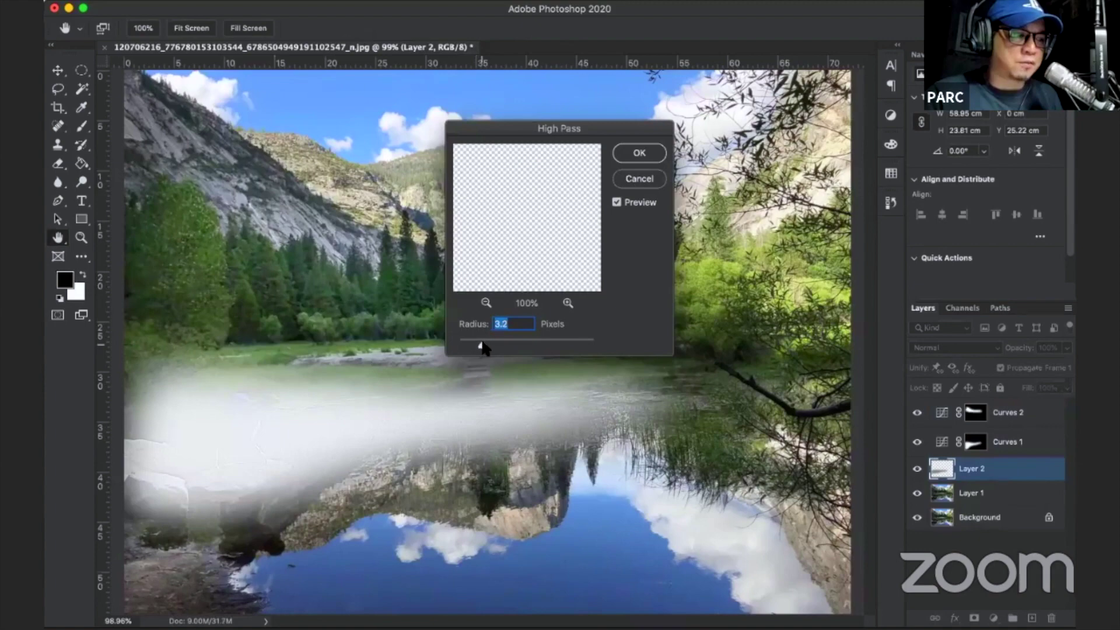
{"action": "left_click", "coordinate": [641, 152]}
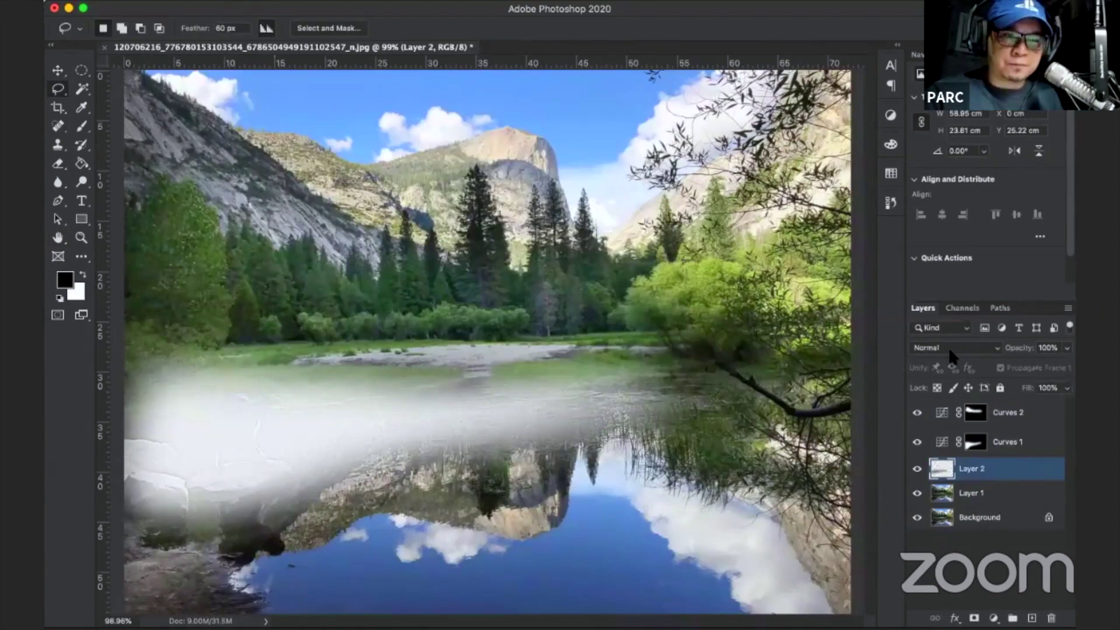
{"action": "left_click", "coordinate": [947, 350]}
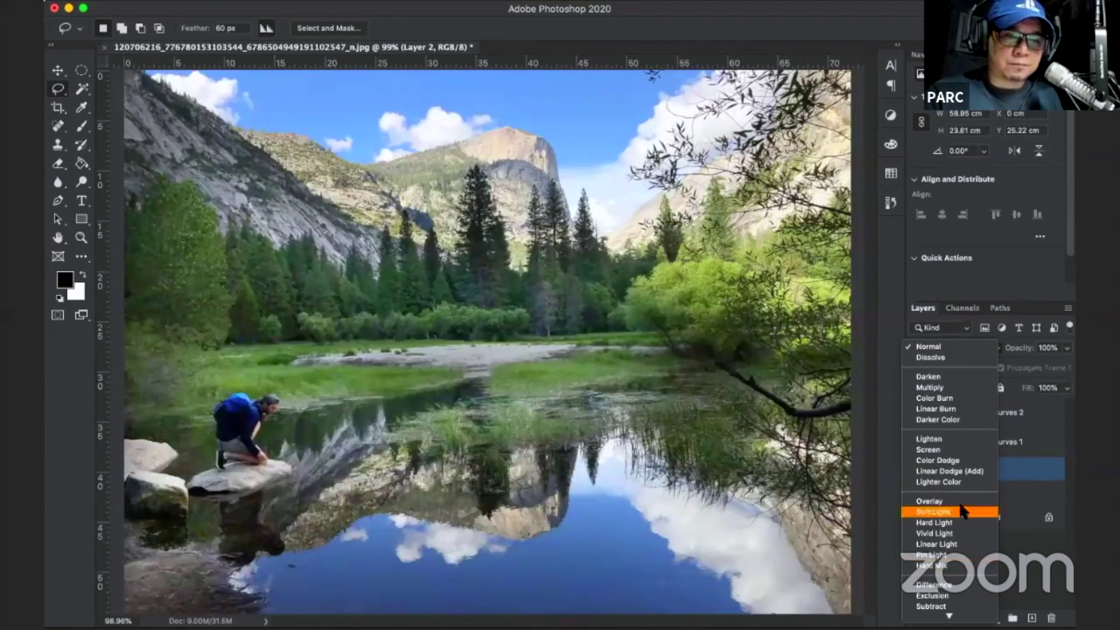
{"action": "left_click", "coordinate": [960, 502]}
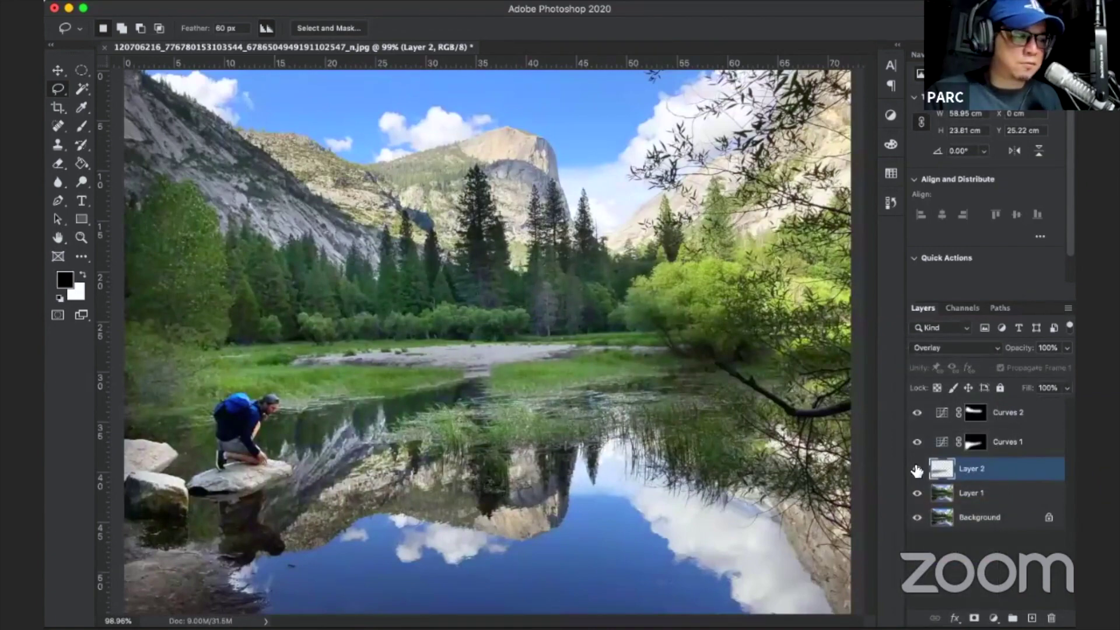
Add an Exposure 1 adjustment at -1.61 above the second Curves layer.
{"action": "key", "text": "ctrl+minus"}
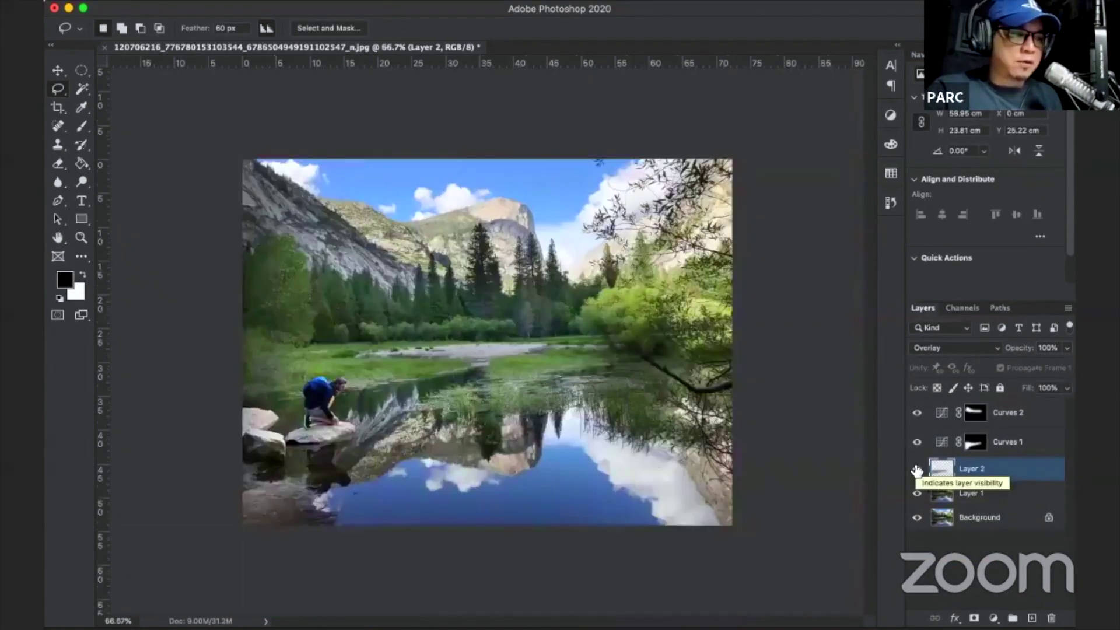
{"action": "left_click", "coordinate": [917, 517]}
{"action": "left_click", "coordinate": [917, 518]}
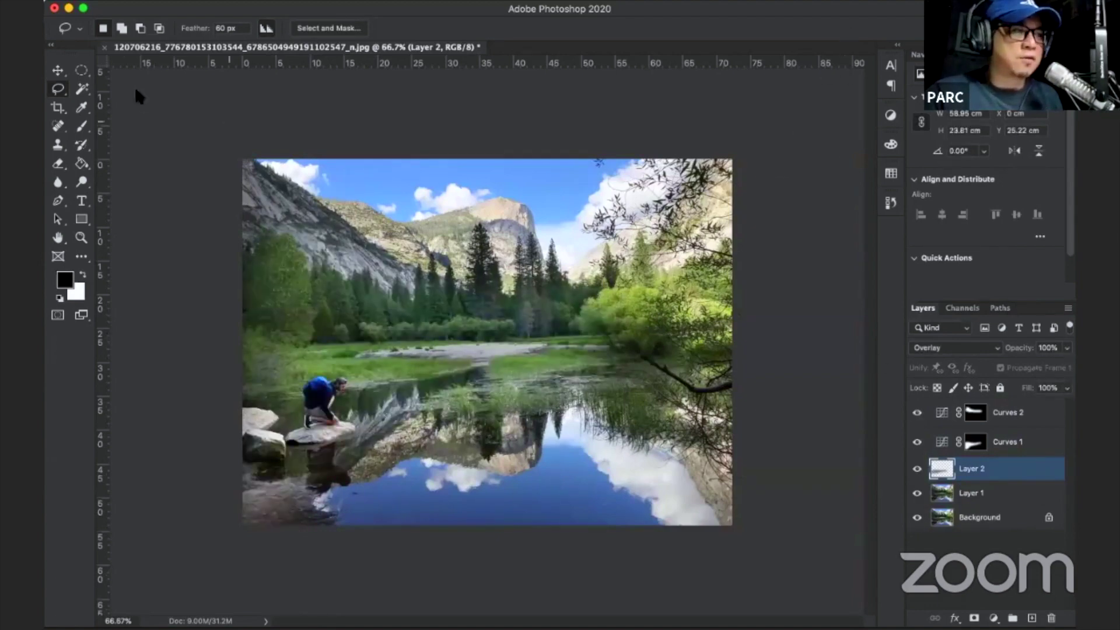
{"action": "left_click", "coordinate": [1018, 412]}
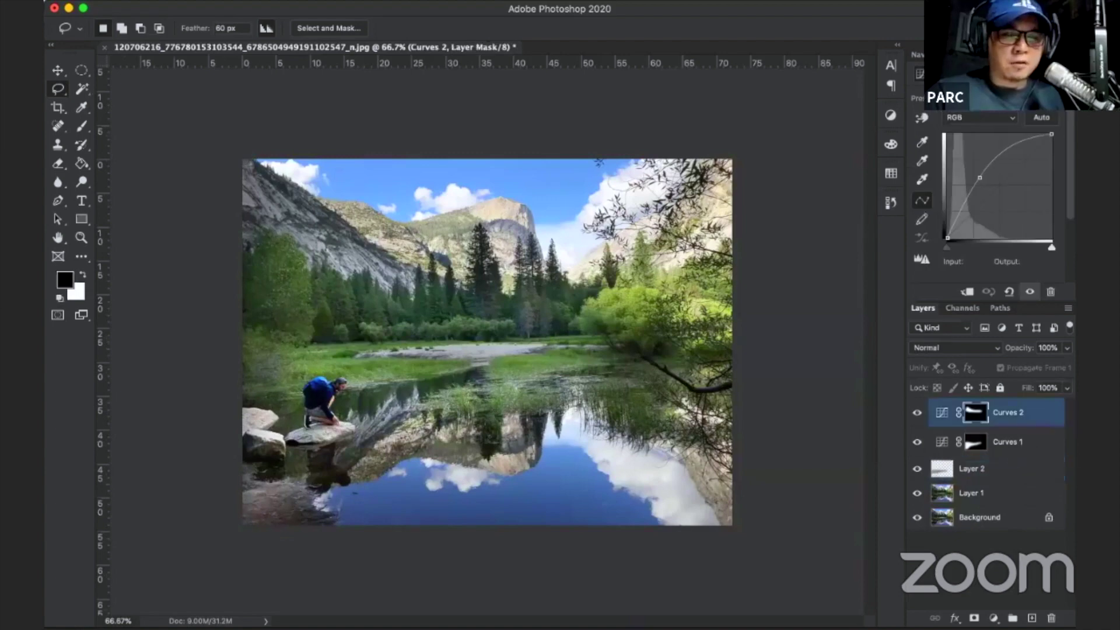
{"action": "left_click", "coordinate": [994, 618]}
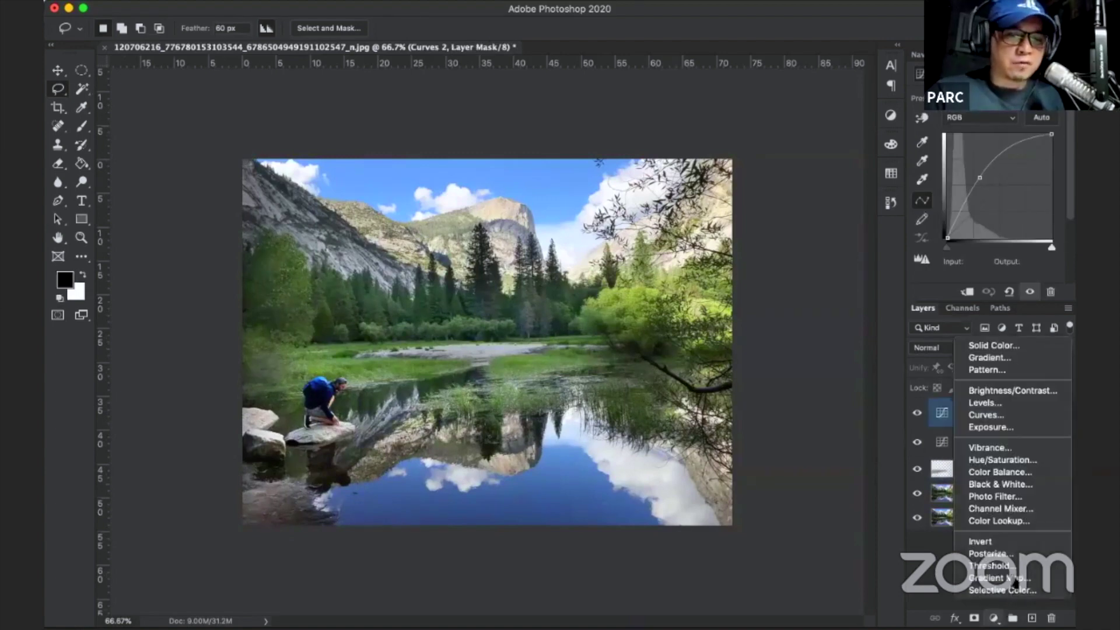
{"action": "left_click", "coordinate": [1001, 428]}
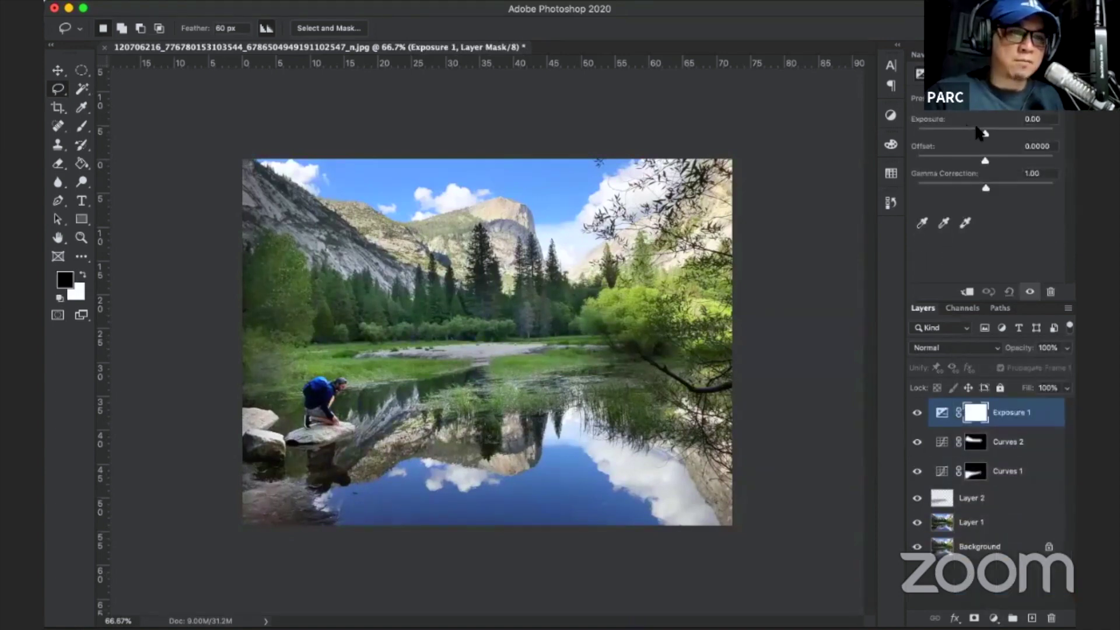
{"action": "left_click_drag", "start_coordinate": [976, 130], "coordinate": [967, 131]}
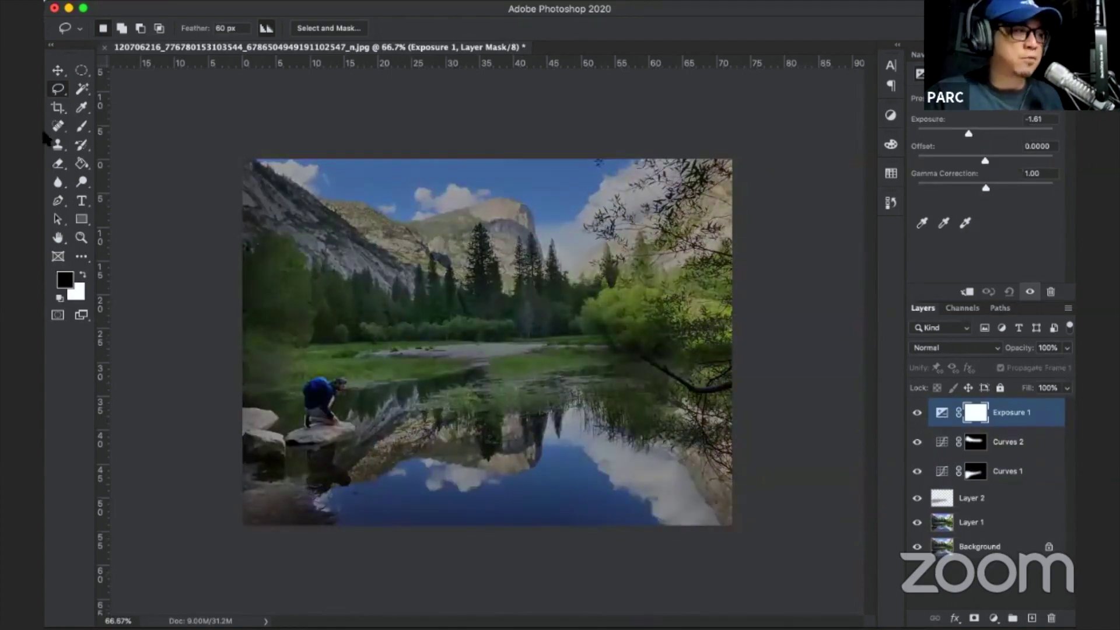
Paint the Exposure mask with a large 77% soft brush over the kneeling man, mountain and sky.
{"action": "left_click", "coordinate": [82, 127]}
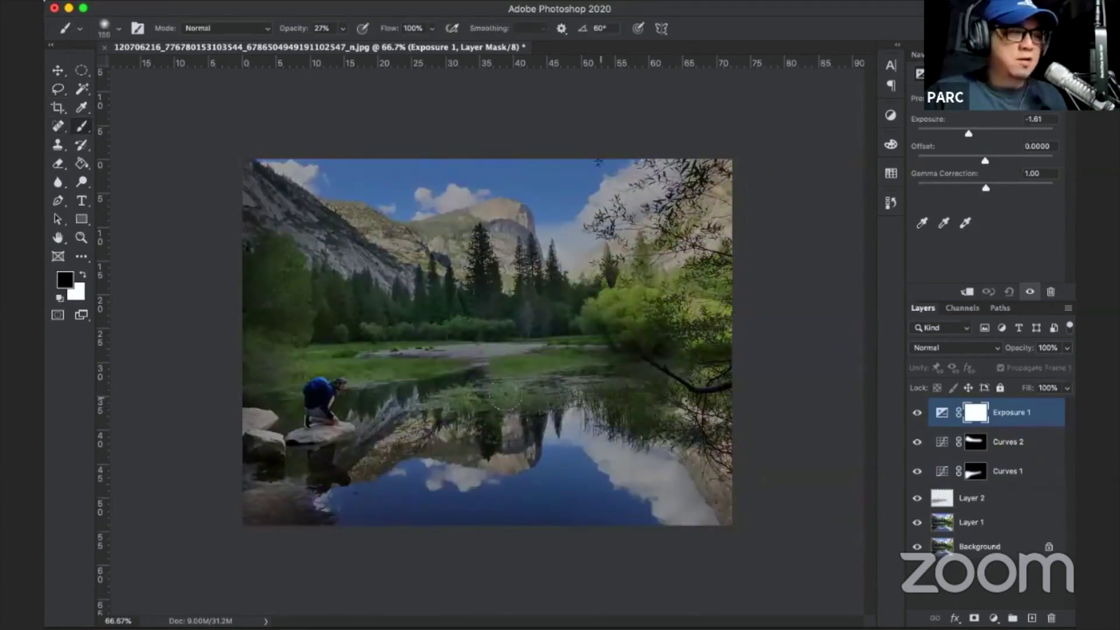
{"action": "key", "text": "bracketright"}
{"action": "key", "text": "bracketright"}
{"action": "key", "text": "bracketright"}
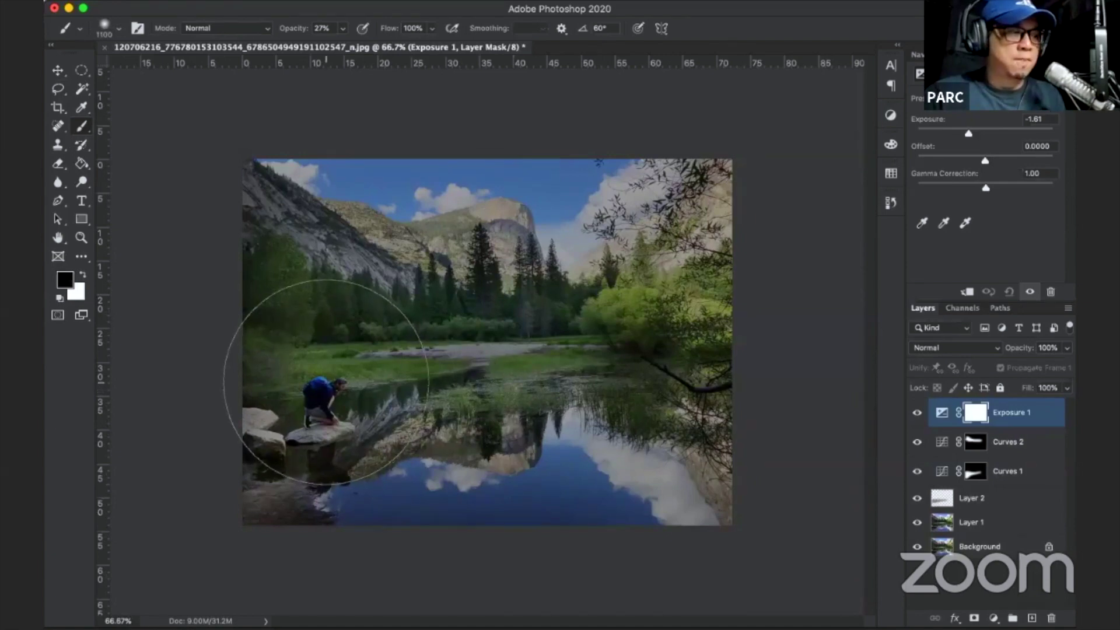
{"action": "left_click", "coordinate": [313, 376]}
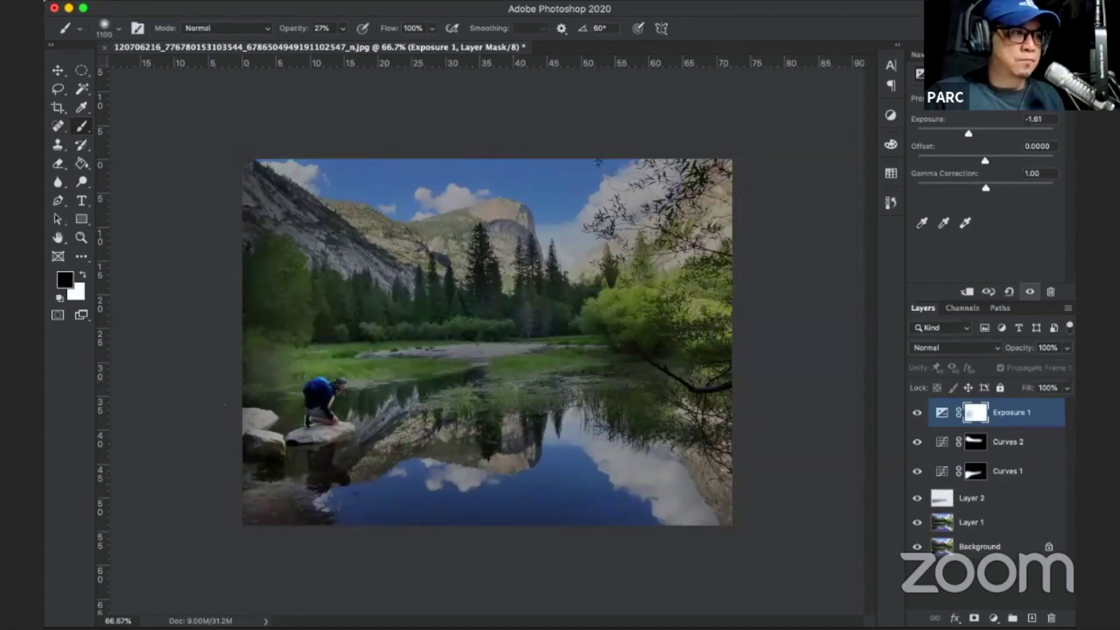
{"action": "left_click", "coordinate": [343, 28]}
{"action": "left_click_drag", "start_coordinate": [349, 50], "coordinate": [376, 47]}
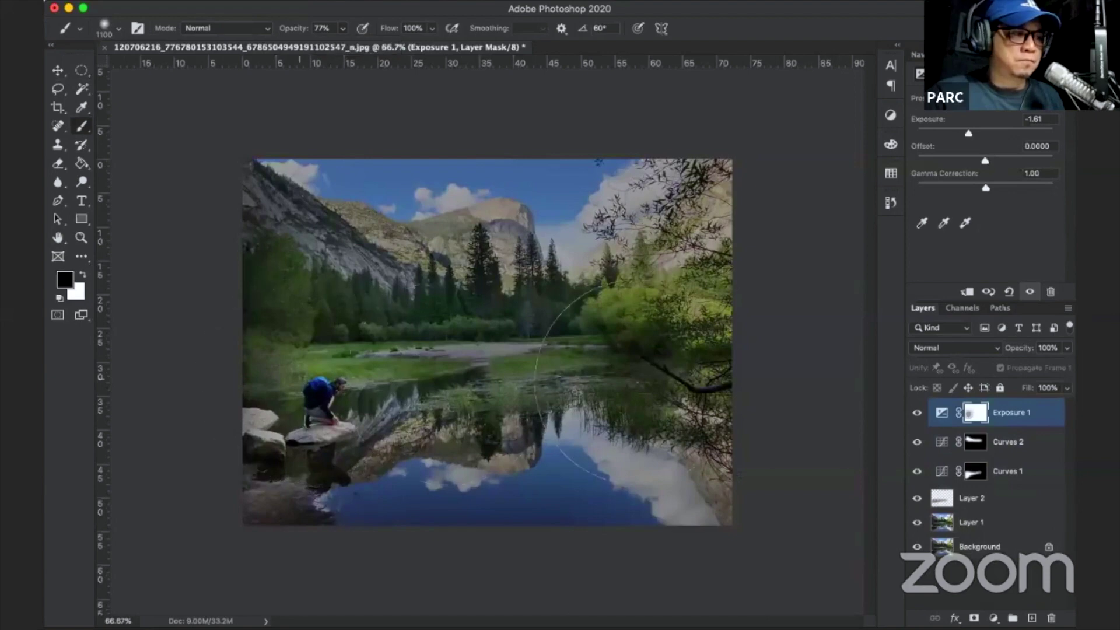
{"action": "mouse_move", "coordinate": [648, 367]}
{"action": "left_mouse_down"}
{"action": "mouse_move", "coordinate": [523, 374]}
{"action": "mouse_move", "coordinate": [402, 327]}
{"action": "left_mouse_up"}
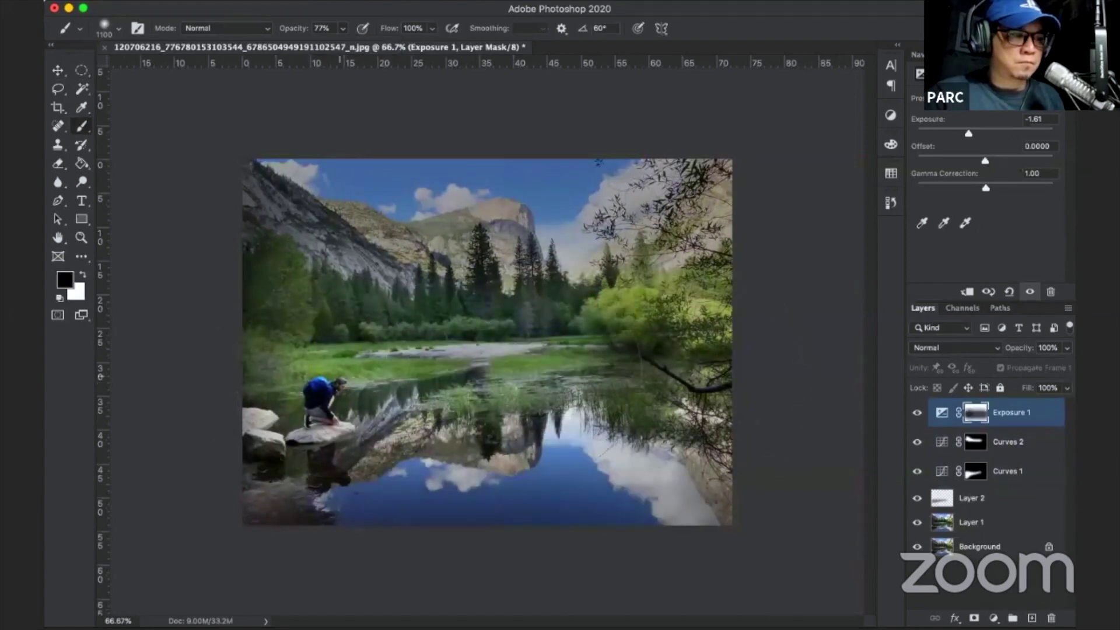
{"action": "left_click_drag", "start_coordinate": [514, 350], "coordinate": [382, 111]}
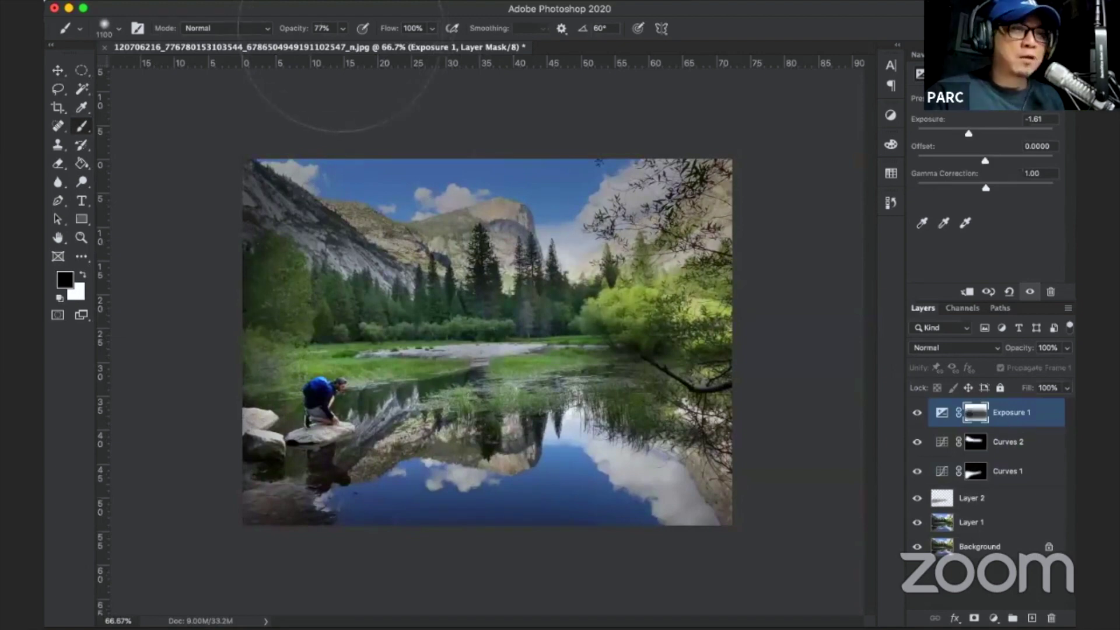
Raise brush opacity to 95% and restore brightness in the upper-middle sky and trees.
{"action": "left_click", "coordinate": [343, 29]}
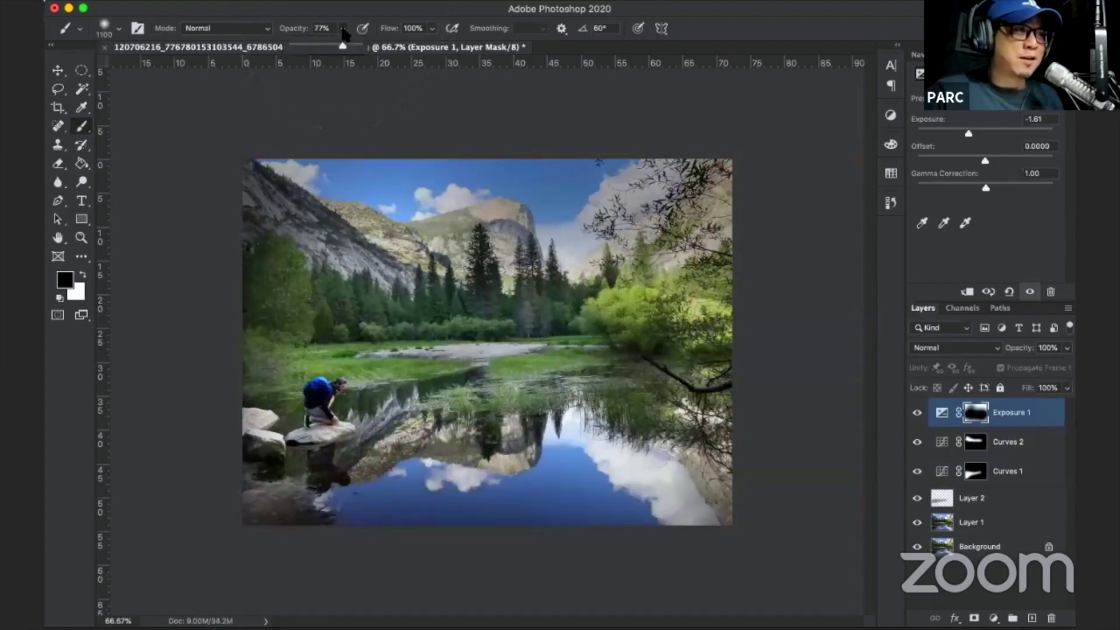
{"action": "left_click_drag", "start_coordinate": [343, 46], "coordinate": [354, 46]}
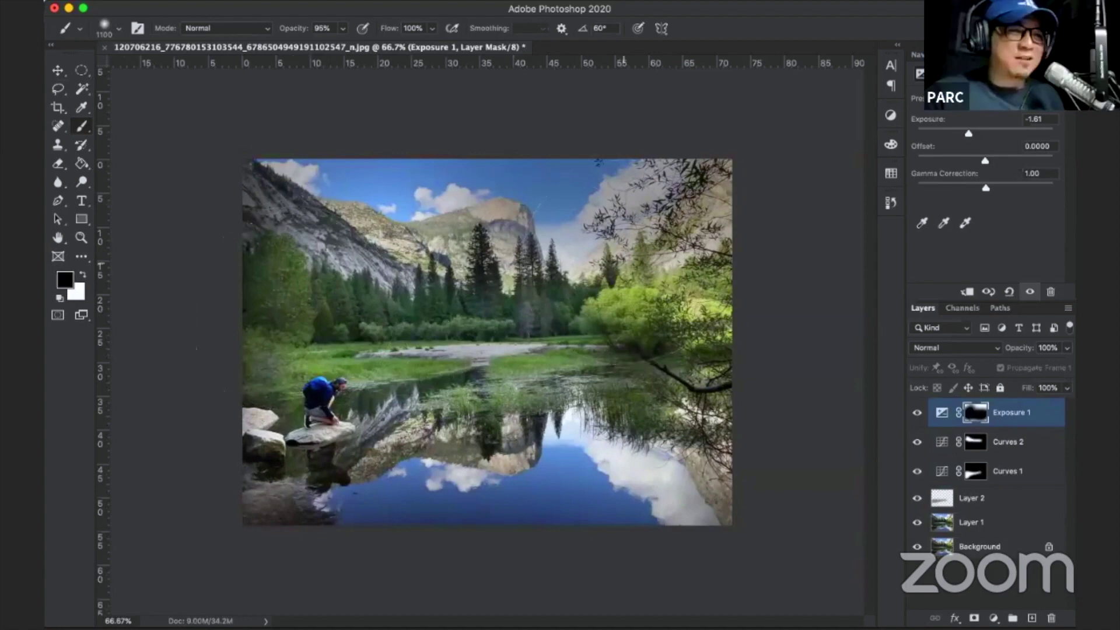
{"action": "left_click", "coordinate": [574, 363]}
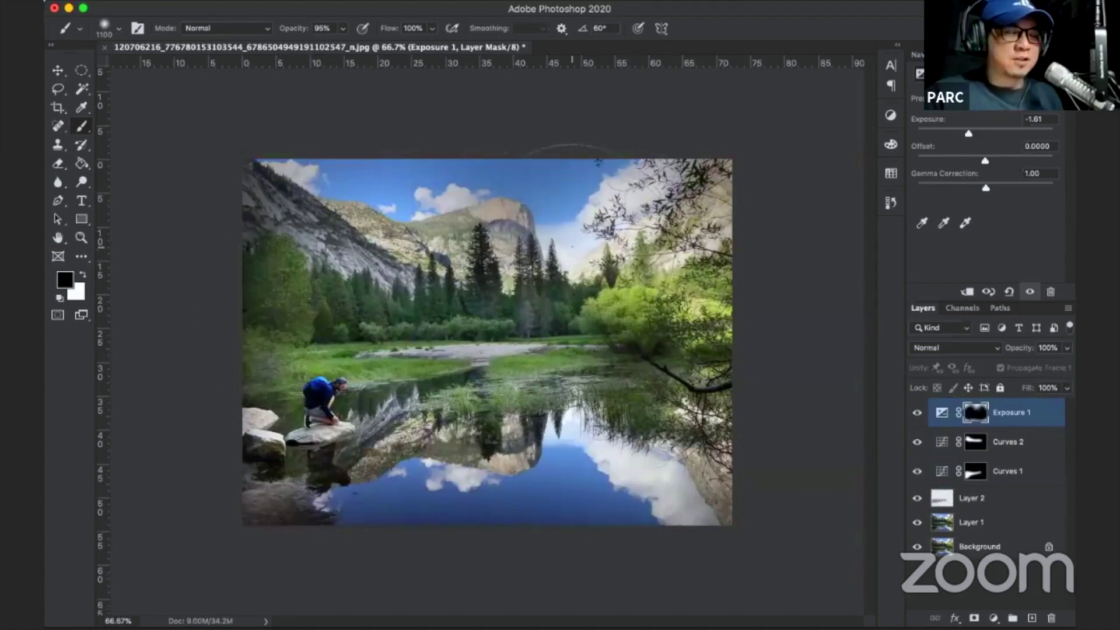
{"action": "left_click_drag", "start_coordinate": [572, 359], "coordinate": [611, 373]}
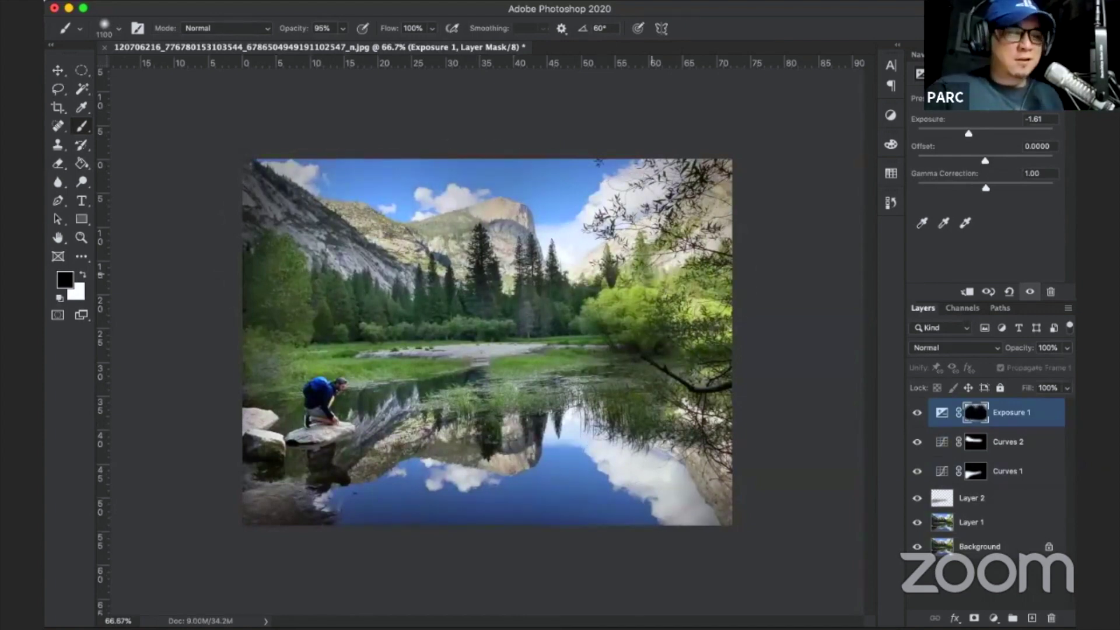
{"action": "key", "text": "ctrl+plus"}
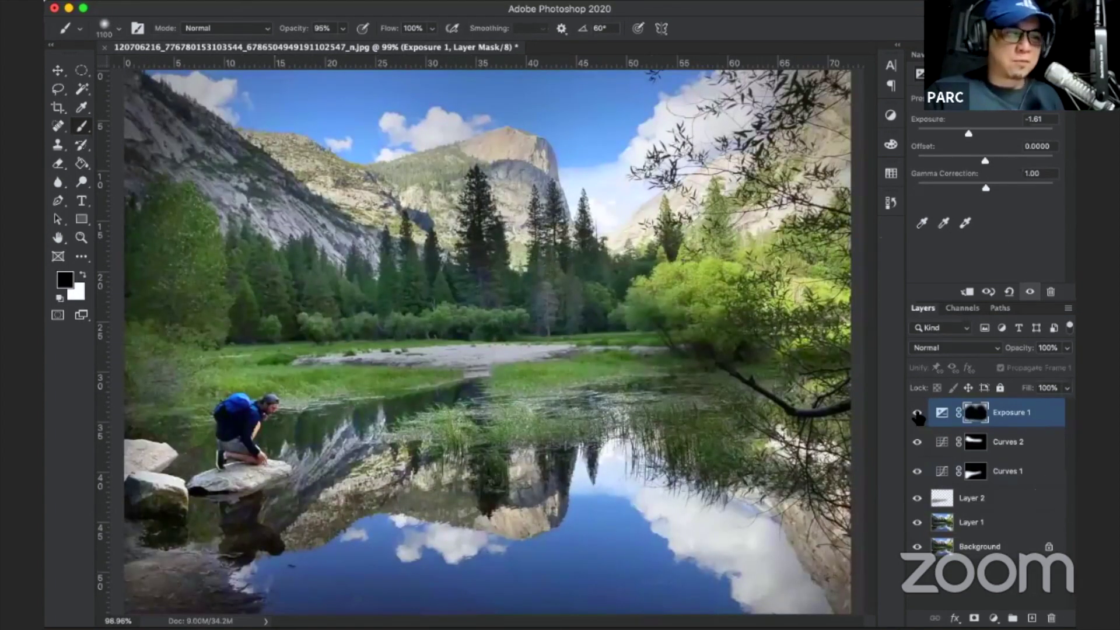
{"action": "left_click", "coordinate": [917, 413]}
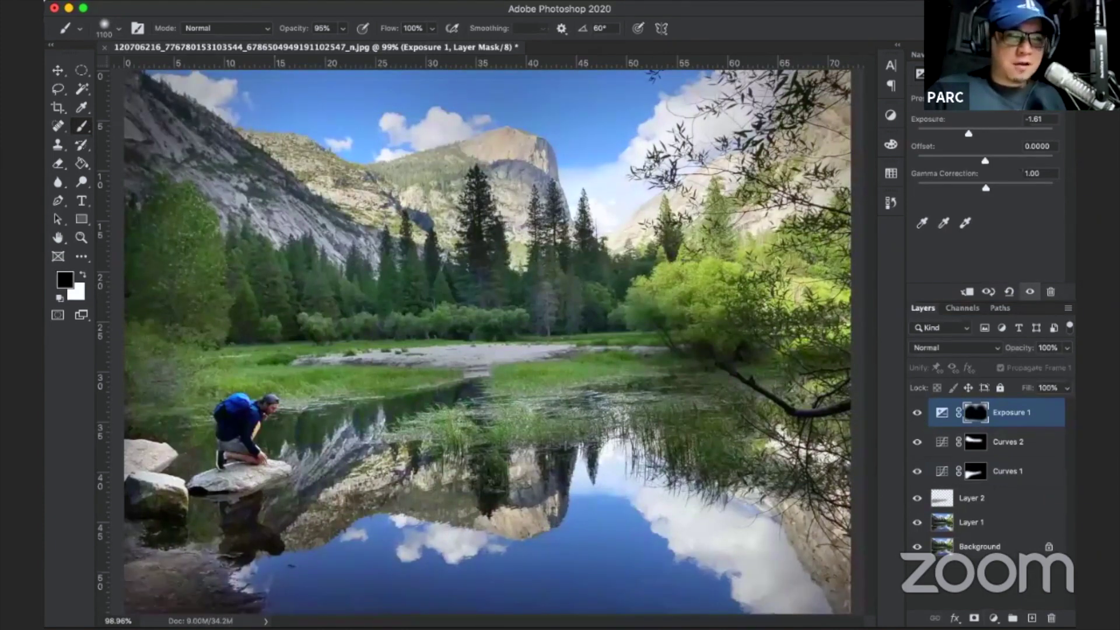
{"action": "left_click", "coordinate": [994, 618]}
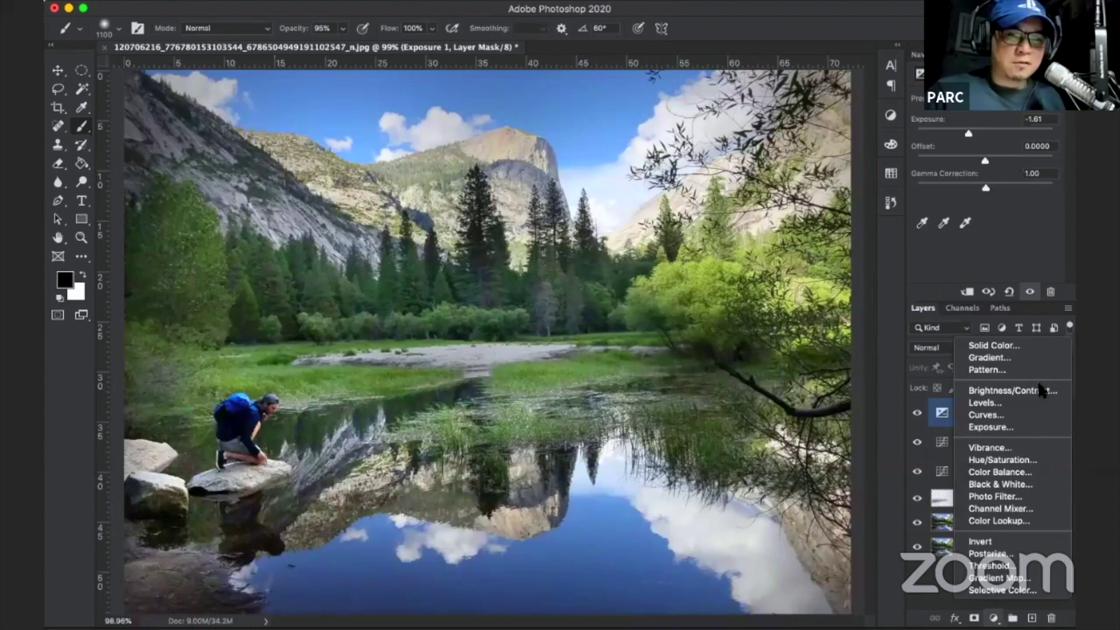
{"action": "left_click", "coordinate": [1024, 342]}
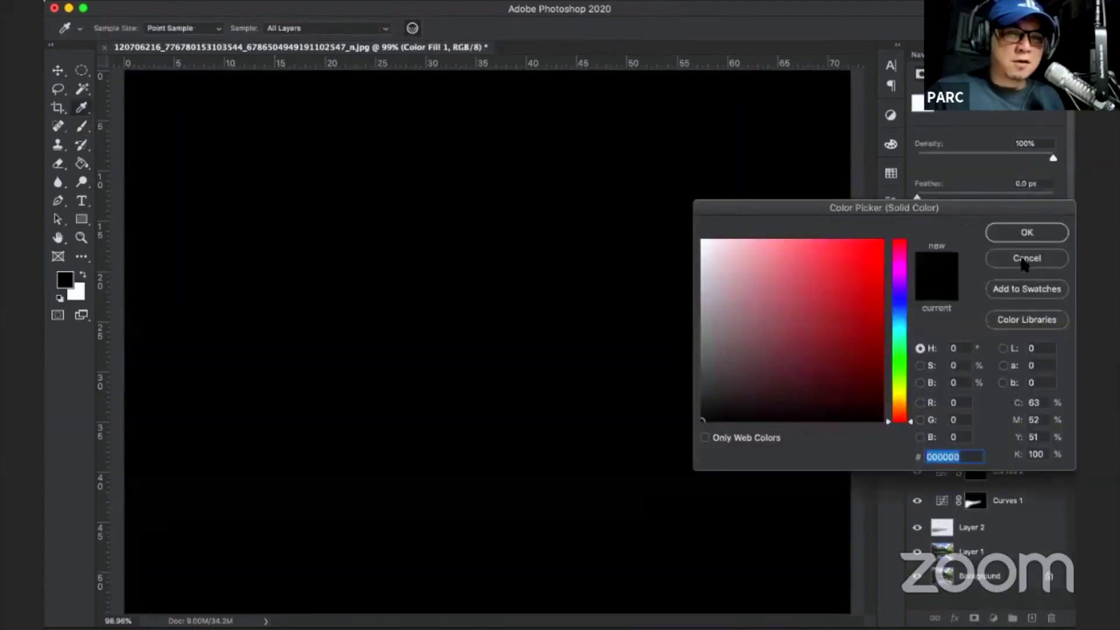
{"action": "left_click", "coordinate": [1023, 260]}
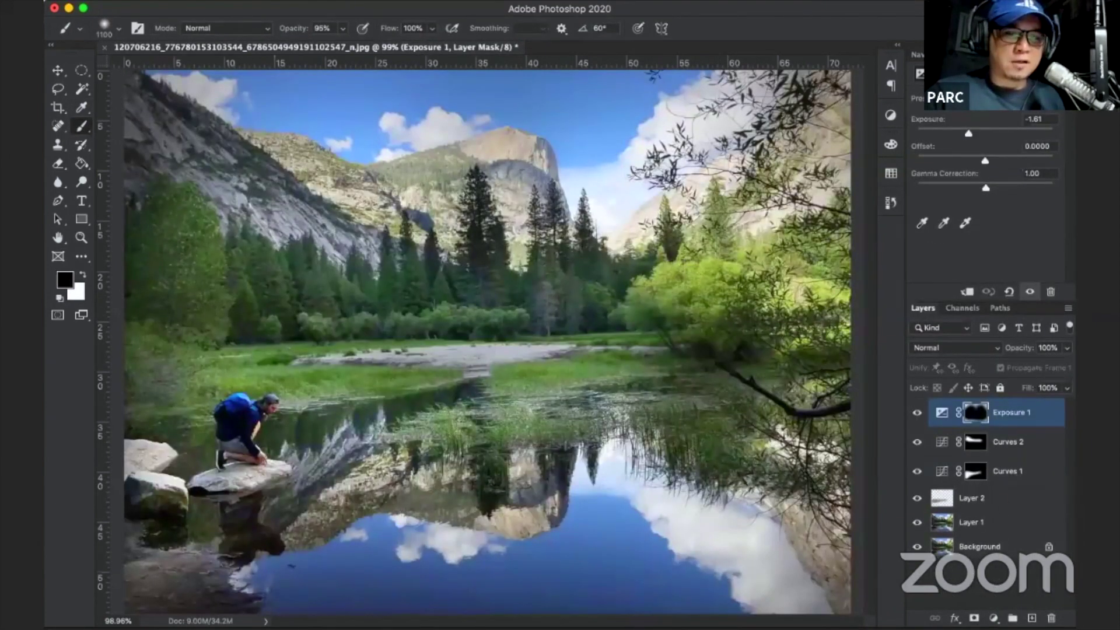
{"action": "left_click", "coordinate": [994, 618]}
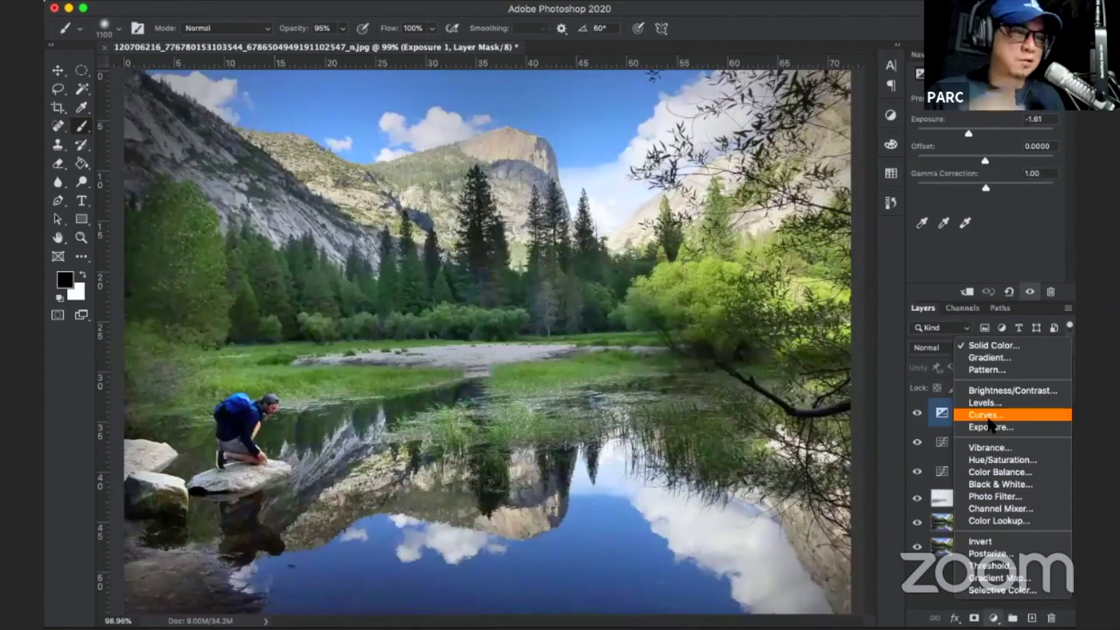
{"action": "left_click", "coordinate": [1012, 460]}
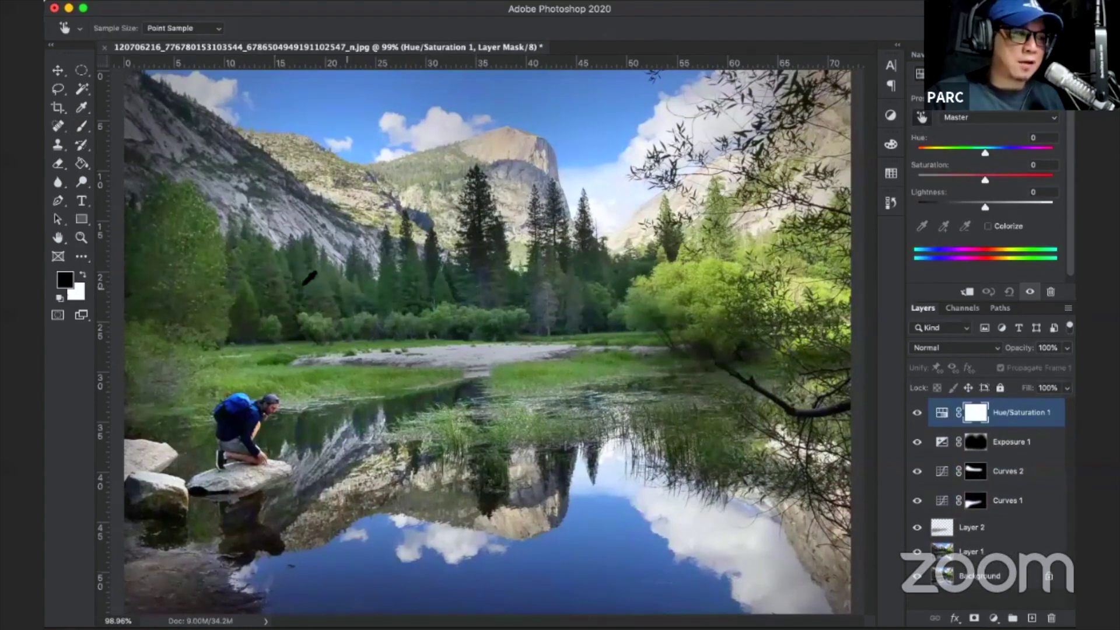
{"action": "left_click", "coordinate": [332, 286]}
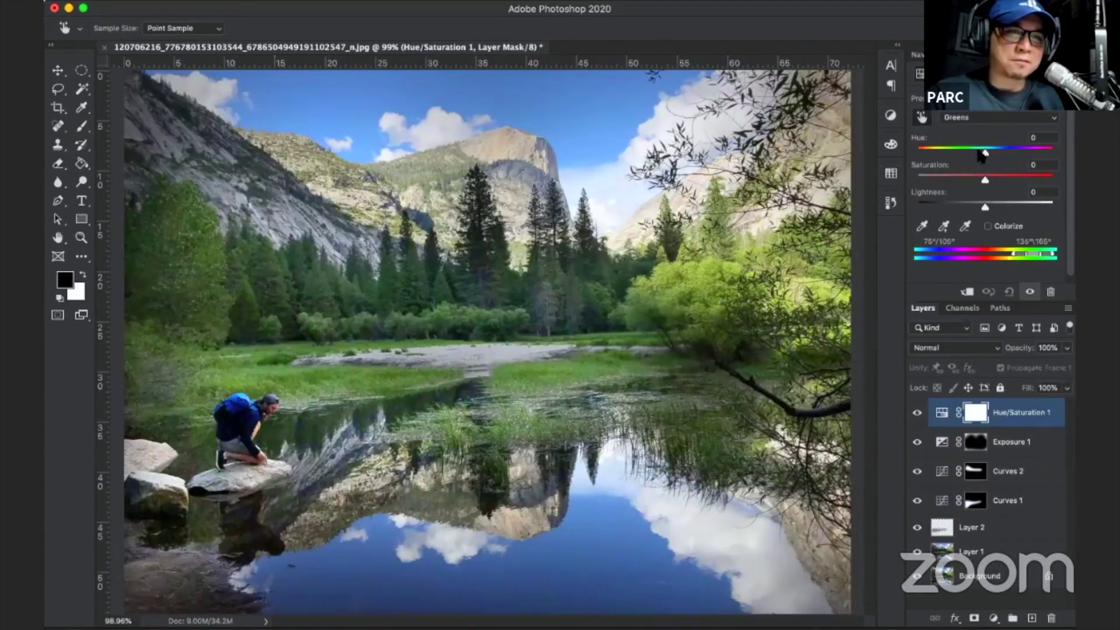
{"action": "left_click_drag", "start_coordinate": [984, 153], "coordinate": [992, 156]}
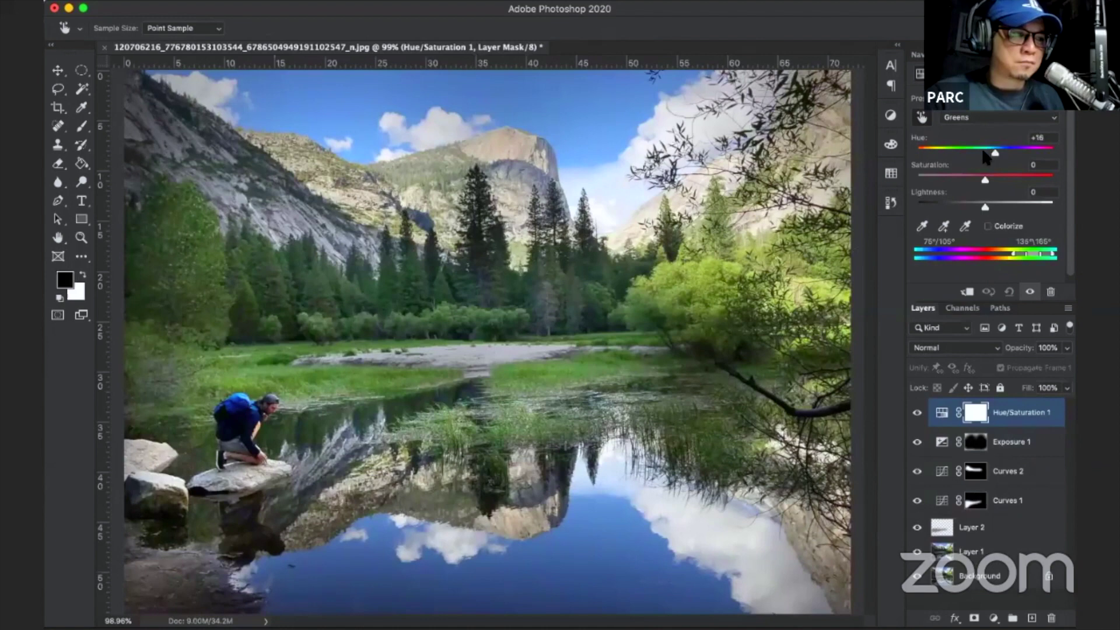
{"action": "mouse_move", "coordinate": [957, 151]}
{"action": "left_mouse_down"}
{"action": "mouse_move", "coordinate": [935, 152]}
{"action": "mouse_move", "coordinate": [952, 153]}
{"action": "left_mouse_up"}
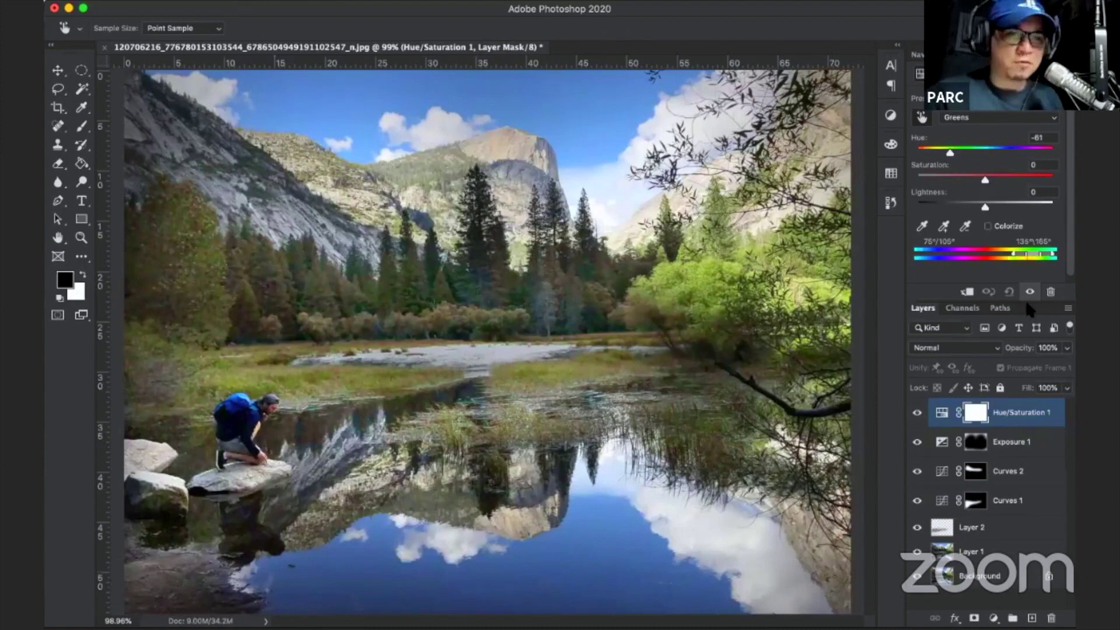
{"action": "key", "text": "Delete"}
{"action": "key", "text": "b"}
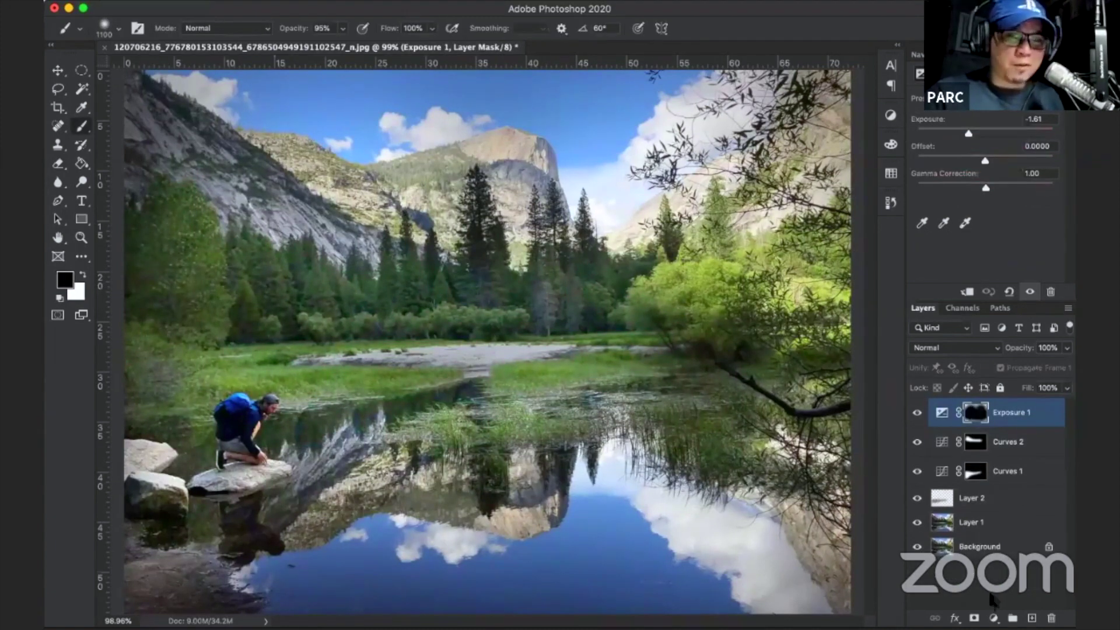
Add a tan (aa814d) Color Fill layer blended in Soft Light.
{"action": "left_click", "coordinate": [994, 618]}
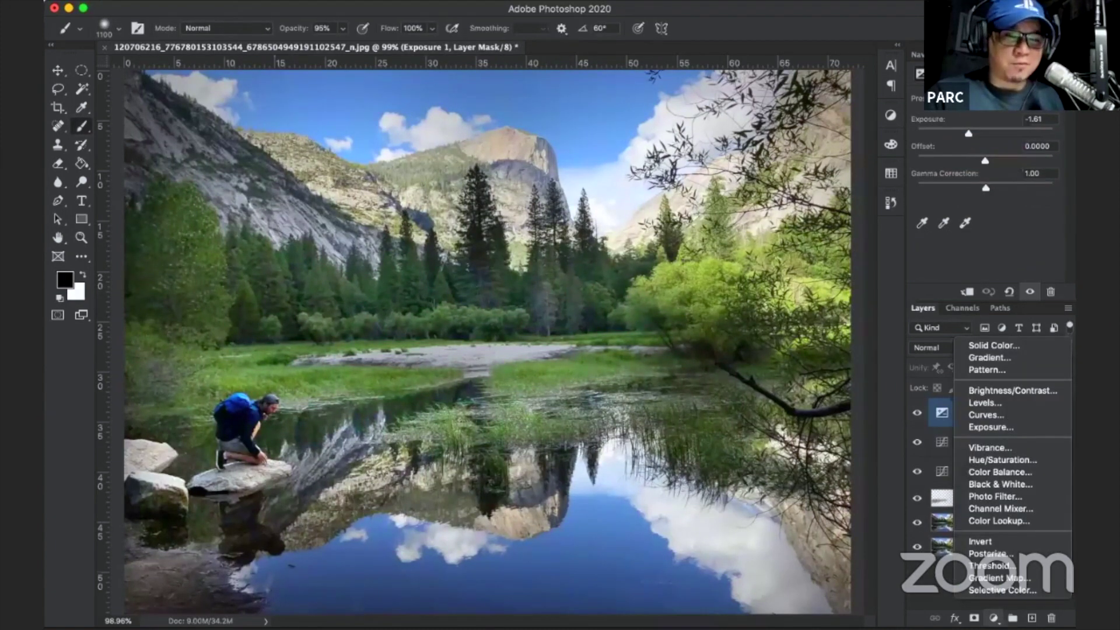
{"action": "left_click", "coordinate": [1022, 341]}
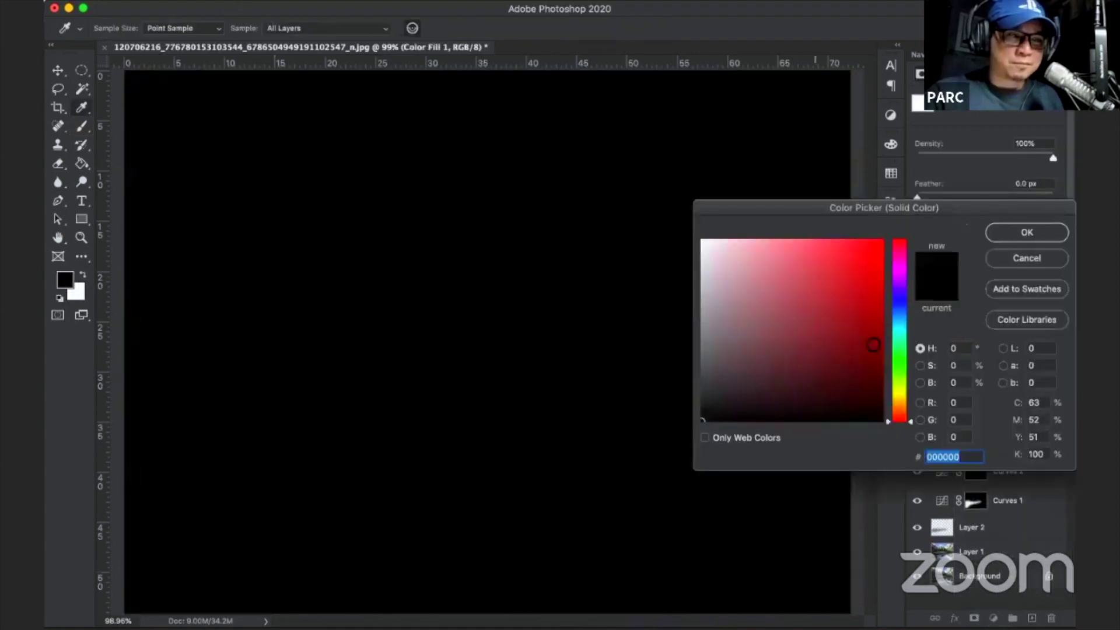
{"action": "left_click_drag", "start_coordinate": [901, 419], "coordinate": [901, 404]}
{"action": "left_click", "coordinate": [801, 300]}
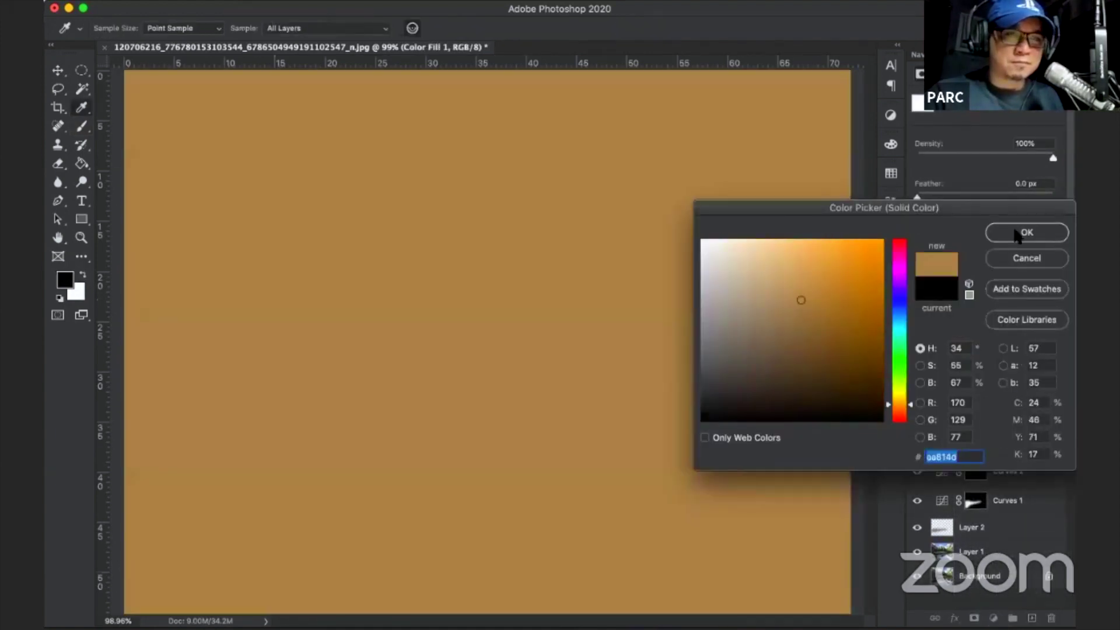
{"action": "left_click", "coordinate": [1018, 235]}
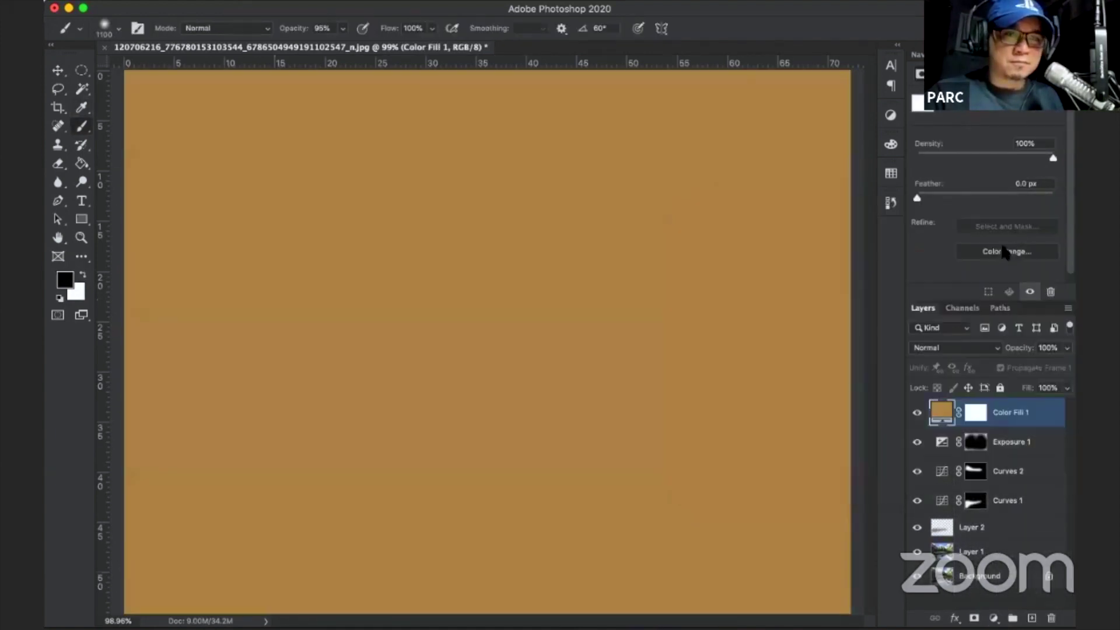
{"action": "left_click", "coordinate": [953, 344]}
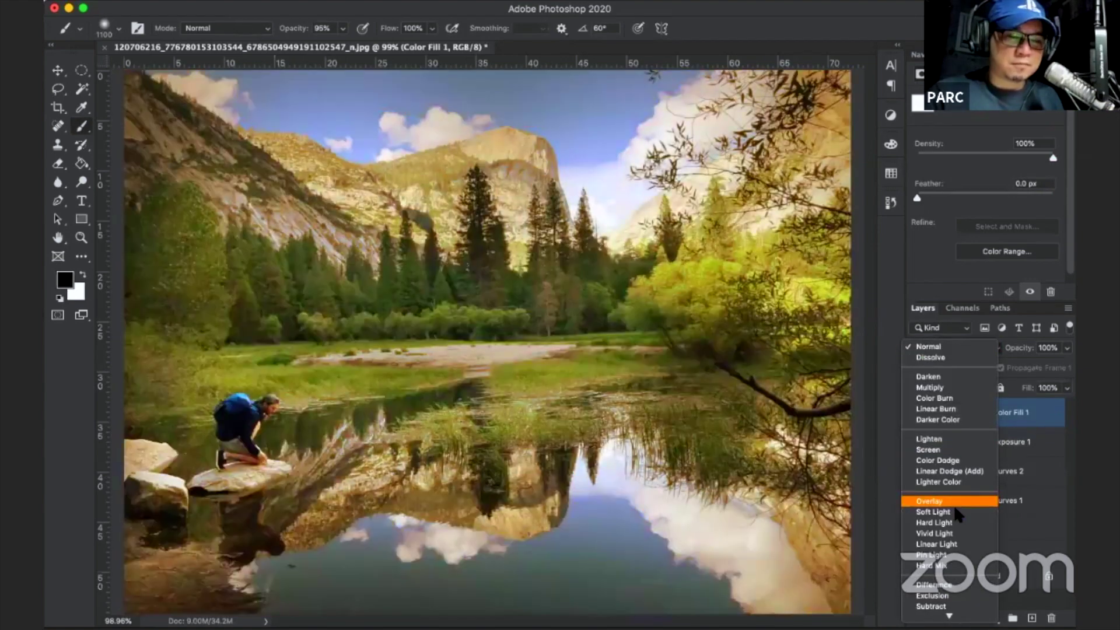
{"action": "left_click", "coordinate": [957, 512]}
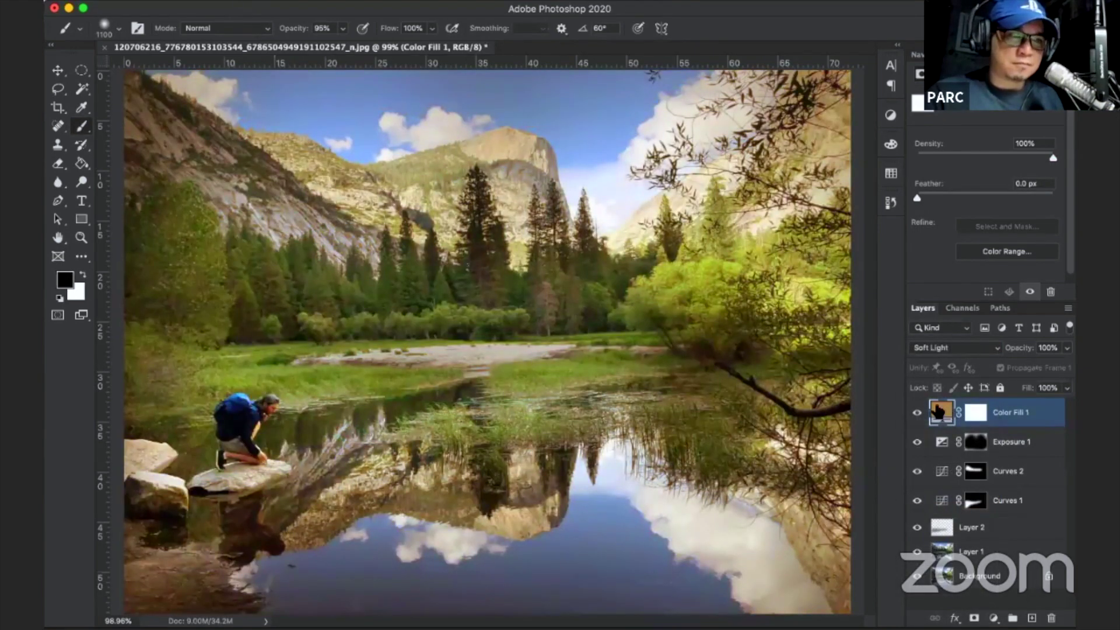
Change the Color Fill colour to a medium brown, hex 95764e.
{"action": "double_click", "coordinate": [942, 411]}
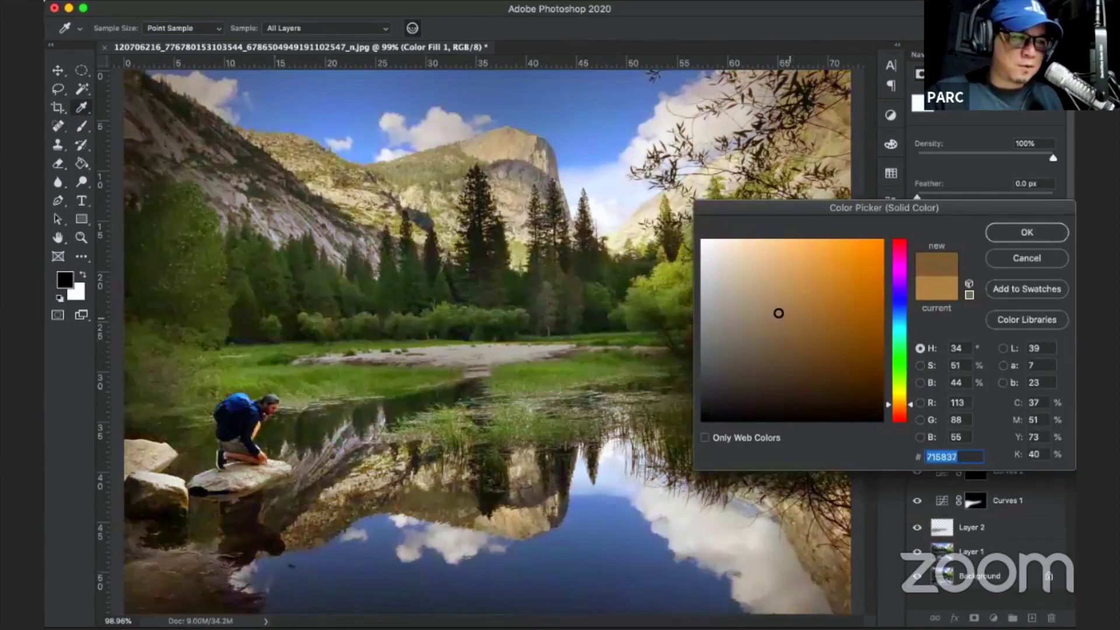
{"action": "left_click_drag", "start_coordinate": [778, 315], "coordinate": [784, 324]}
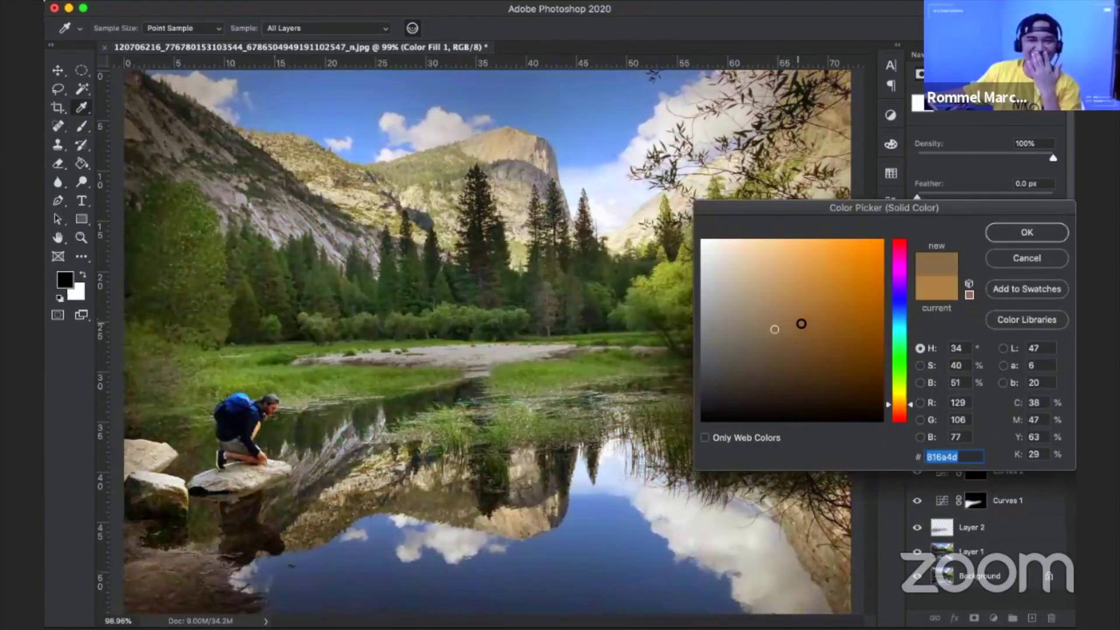
{"action": "left_click", "coordinate": [789, 322]}
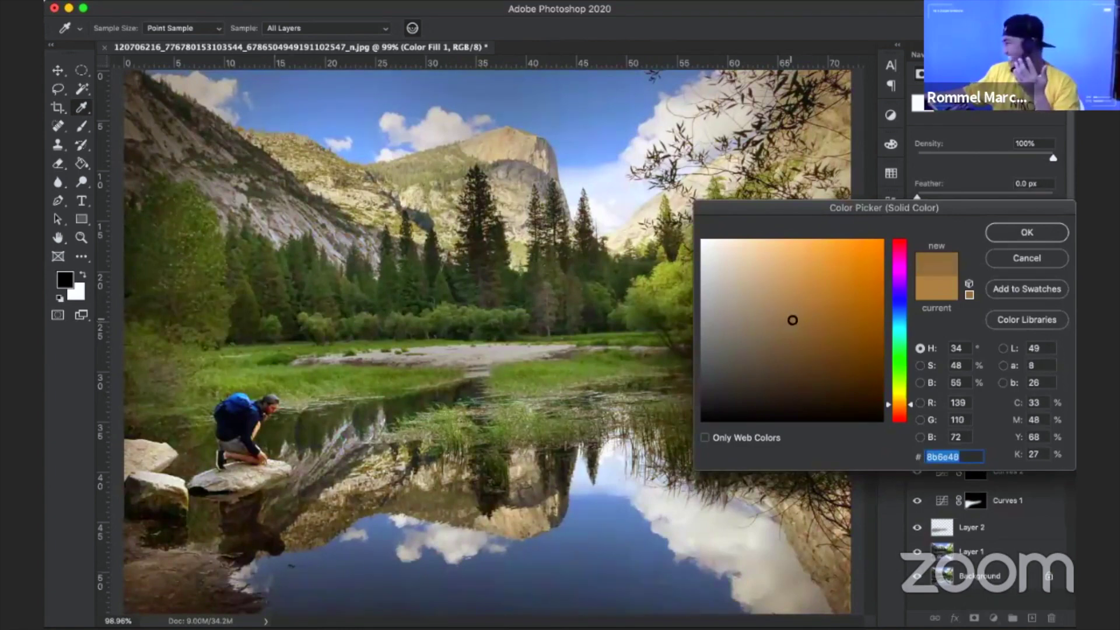
{"action": "left_click", "coordinate": [788, 315]}
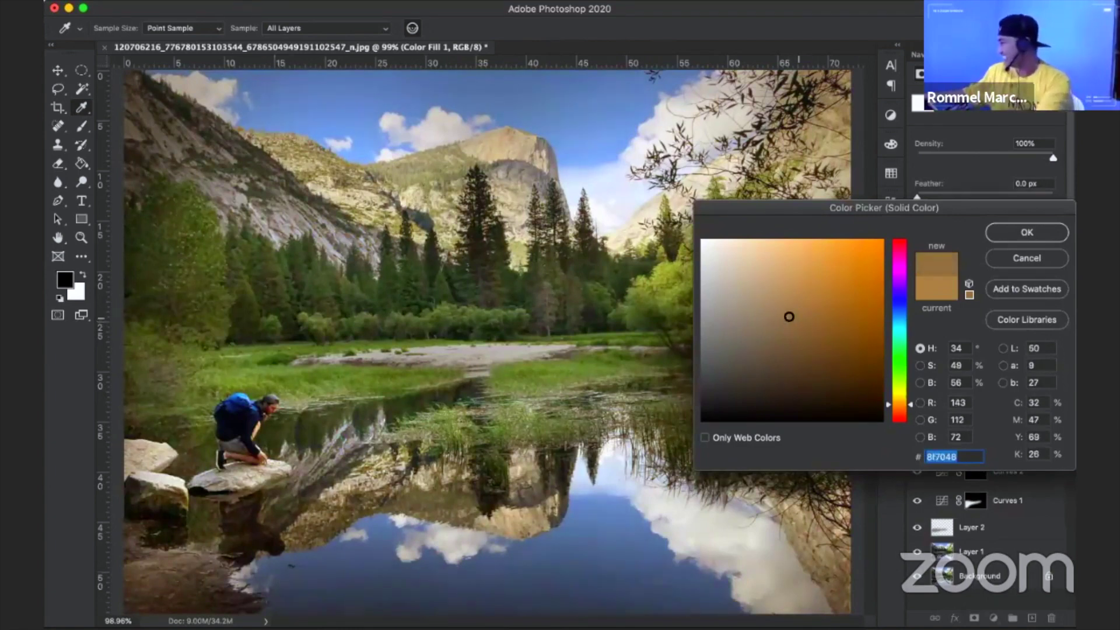
{"action": "left_click", "coordinate": [1032, 233]}
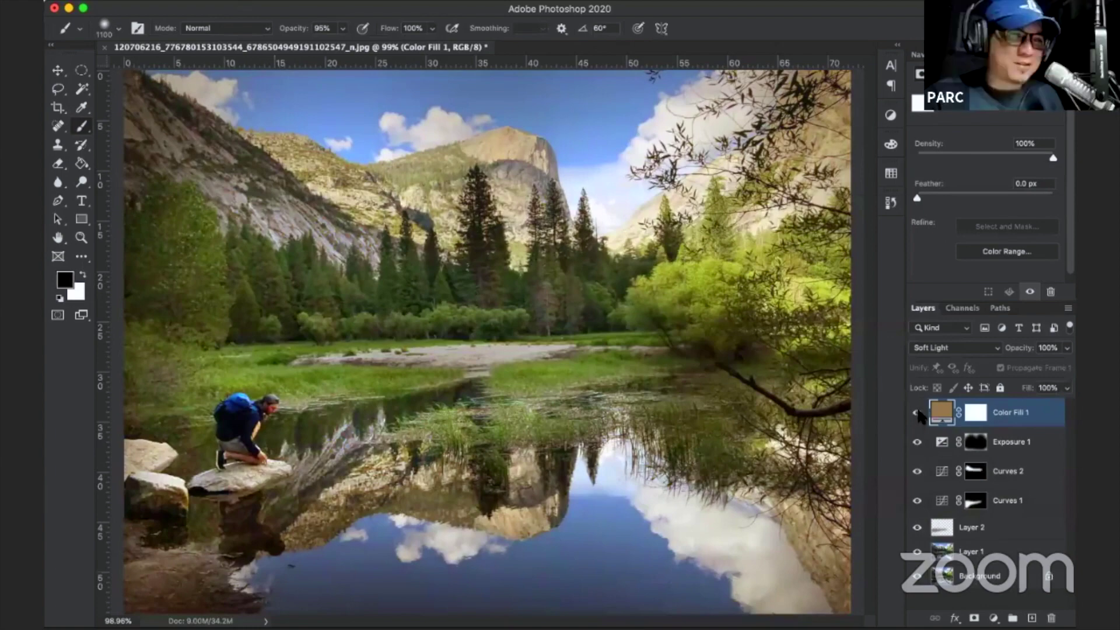
Compare the fill on and off, then target its mask with a smaller brush.
{"action": "left_click", "coordinate": [918, 413]}
{"action": "left_click", "coordinate": [917, 413]}
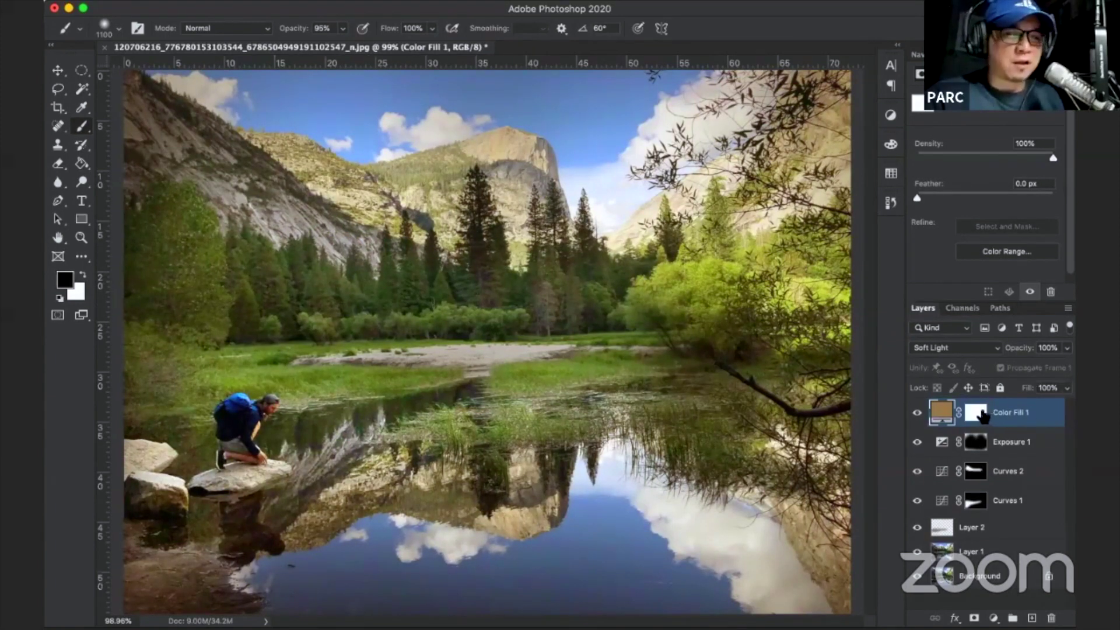
{"action": "left_click", "coordinate": [984, 415]}
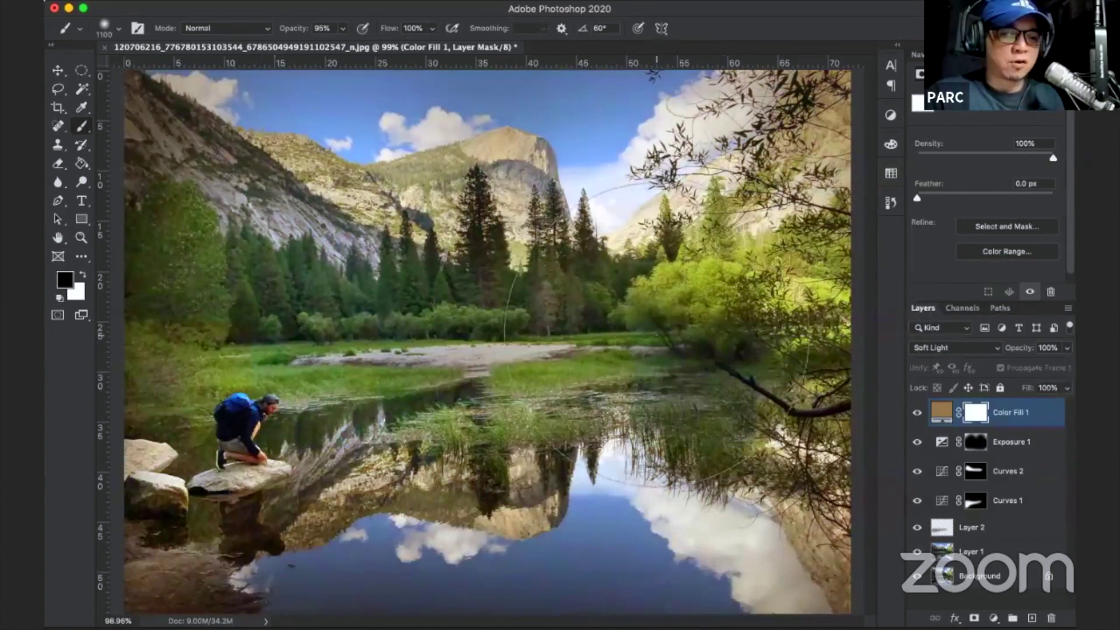
{"action": "key", "text": "bracketleft"}
{"action": "key", "text": "bracketleft"}
{"action": "key", "text": "bracketleft"}
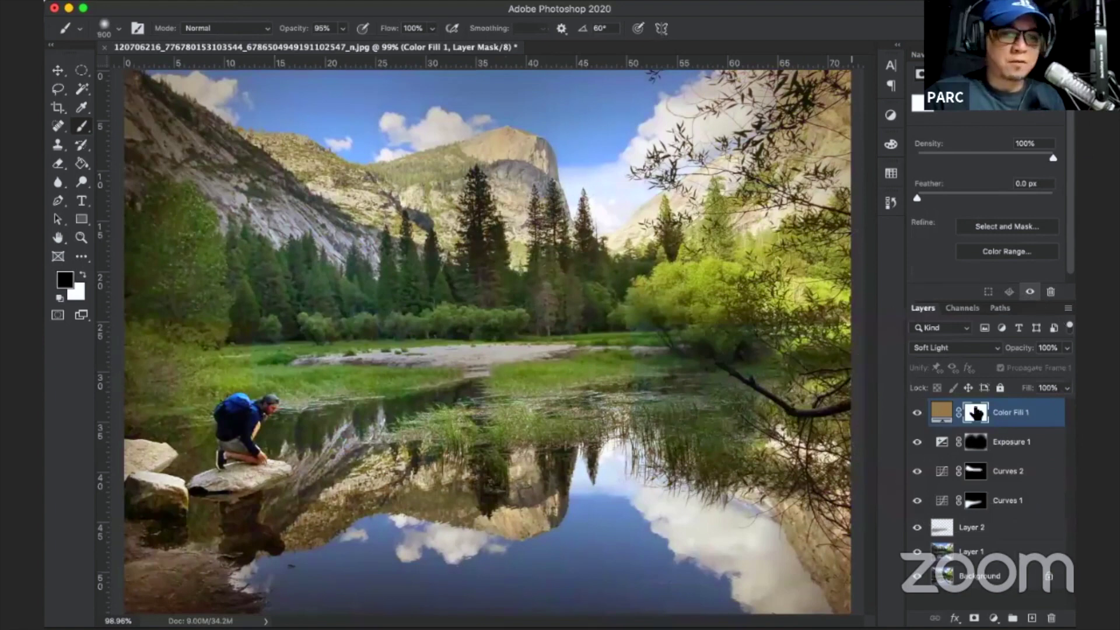
{"action": "key", "text": "bracketleft"}
{"action": "key", "text": "bracketleft"}
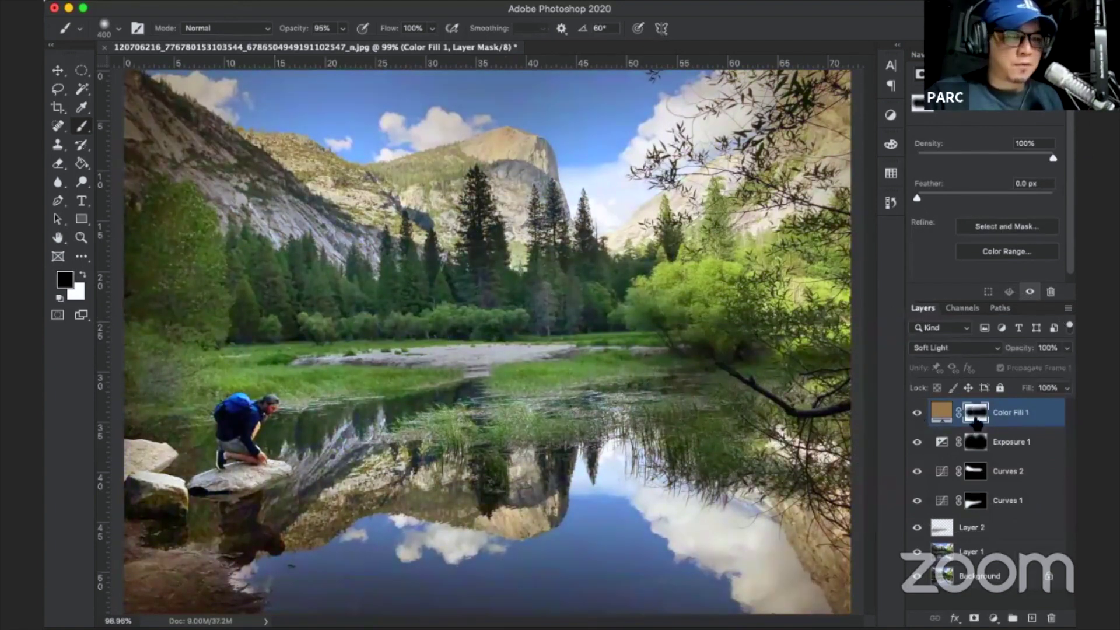
Change Color Fill 1 to a richer, more saturated brown.
{"action": "left_click", "coordinate": [948, 413]}
{"action": "double_click", "coordinate": [948, 413]}
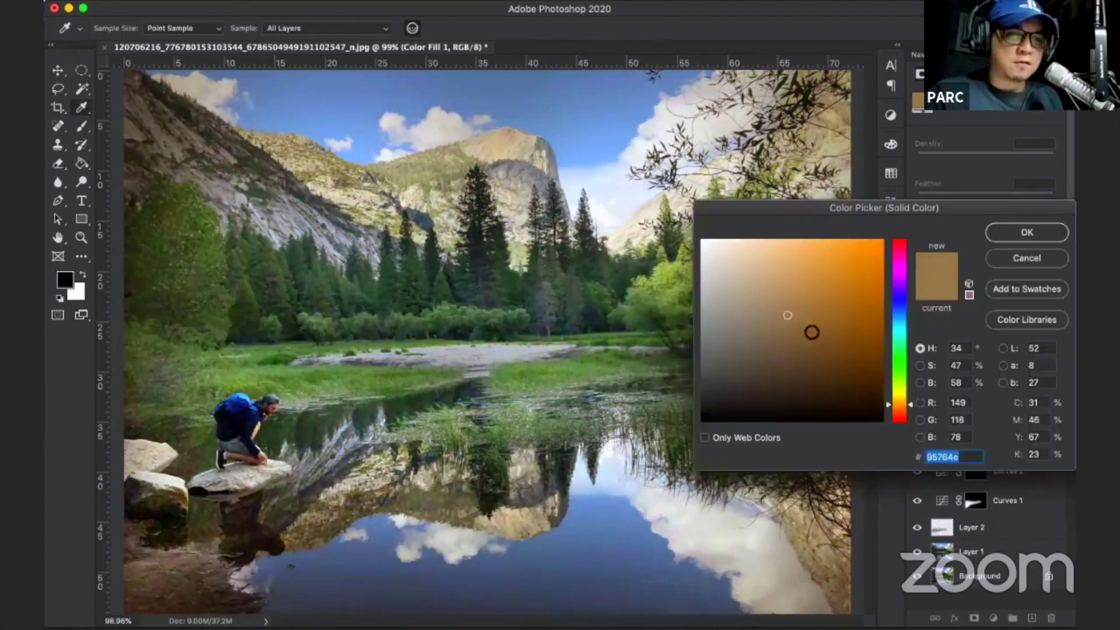
{"action": "left_click_drag", "start_coordinate": [788, 315], "coordinate": [834, 315]}
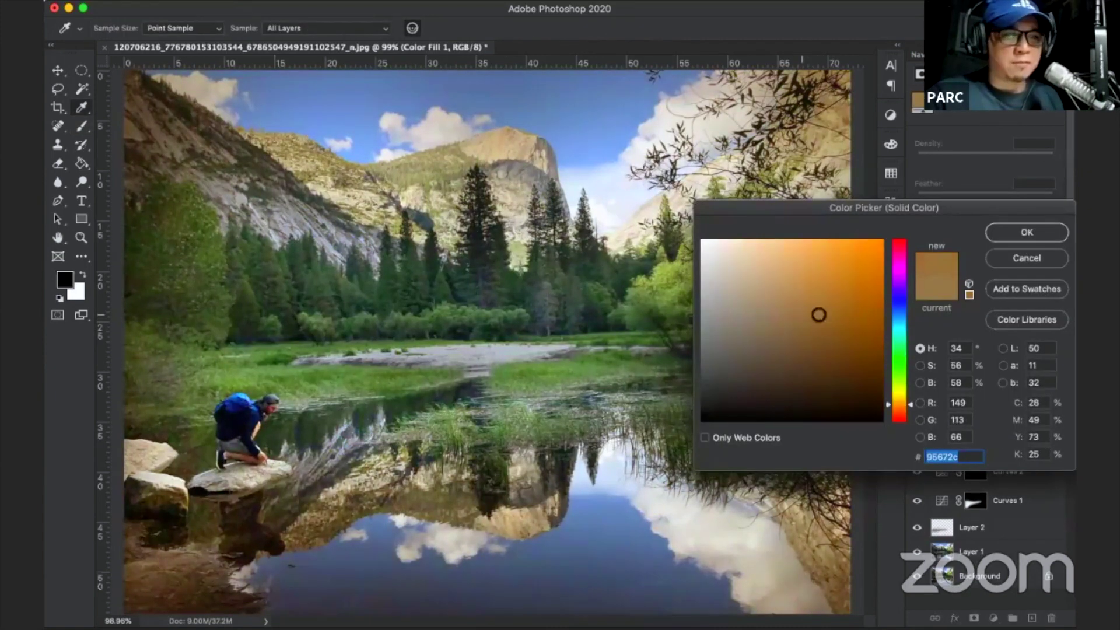
{"action": "left_click", "coordinate": [1026, 233]}
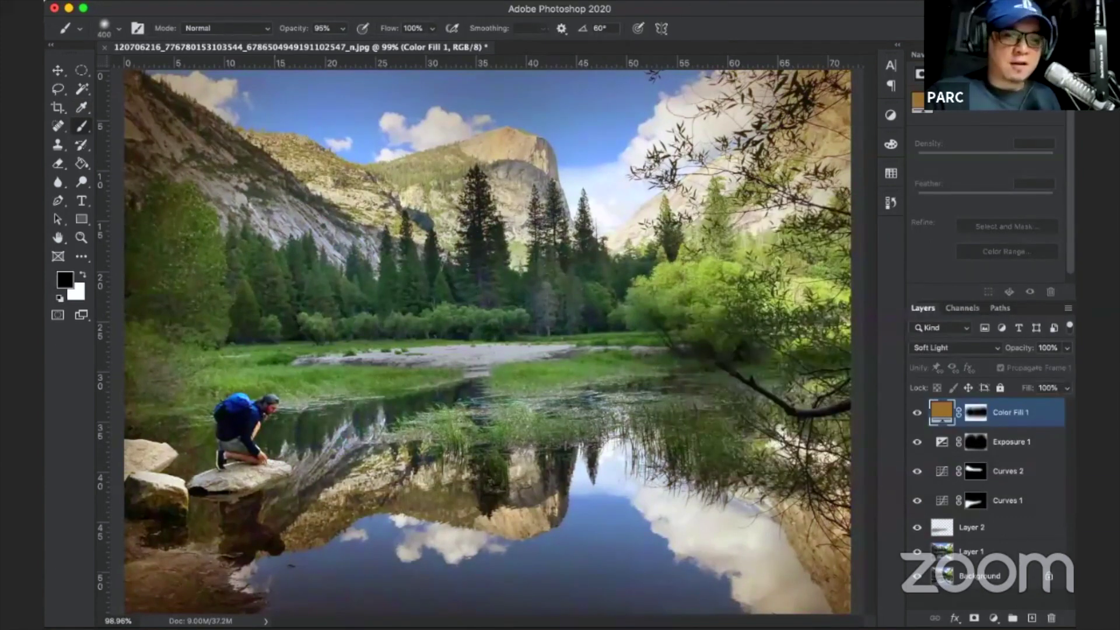
{"action": "left_click", "coordinate": [993, 618]}
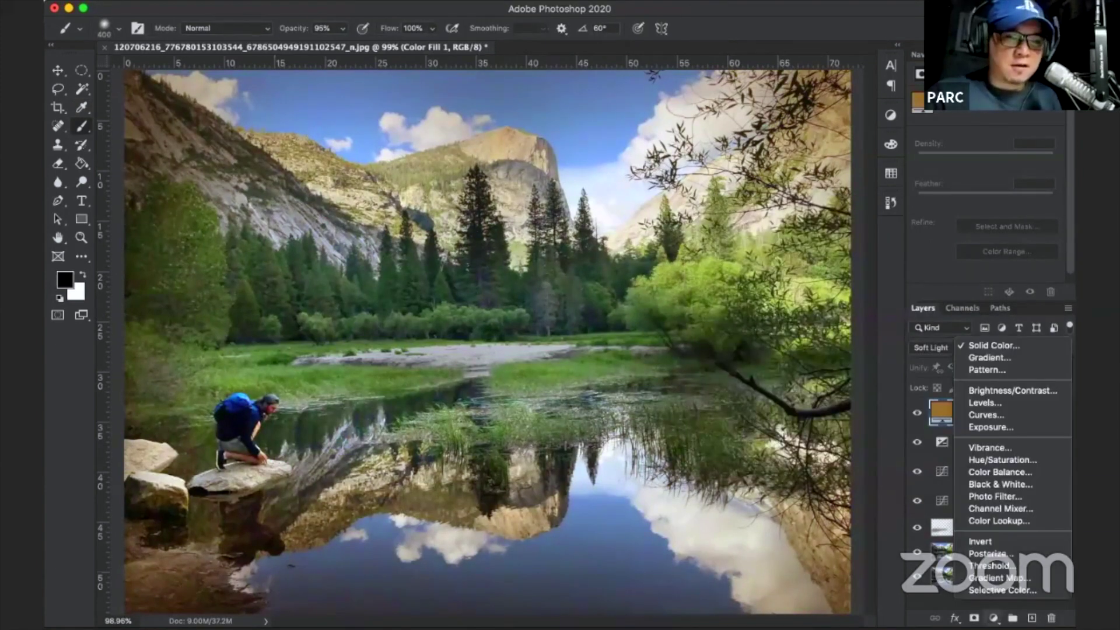
Add Hue/Saturation 1 sampling the sky to target Blues, with saturation +13 and hue −18.
{"action": "left_click", "coordinate": [1020, 461]}
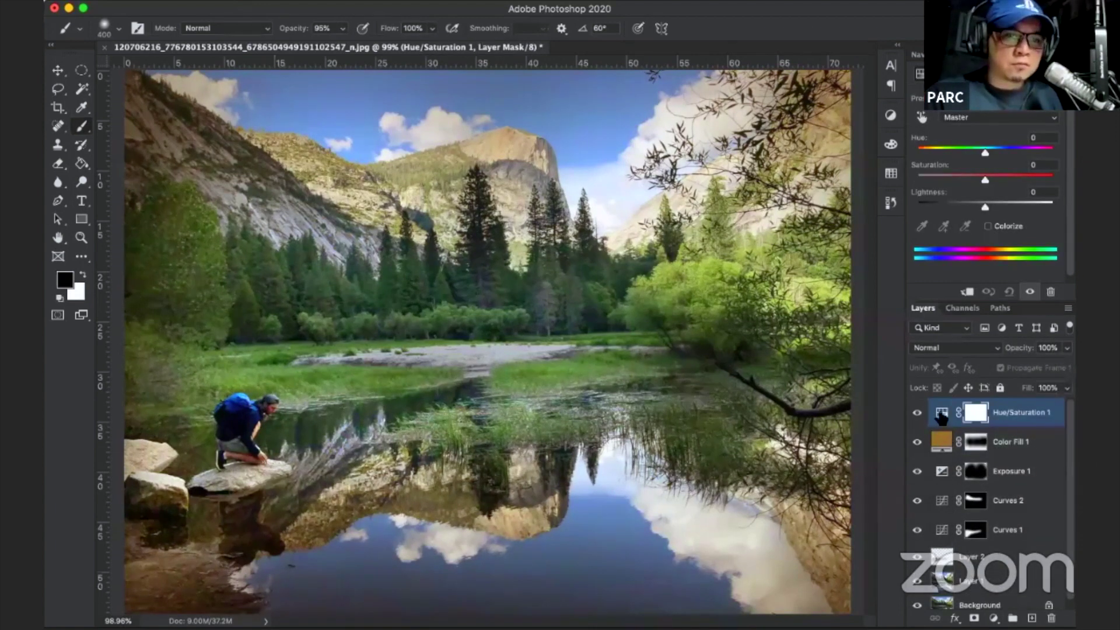
{"action": "left_click", "coordinate": [921, 117]}
{"action": "left_click", "coordinate": [588, 118]}
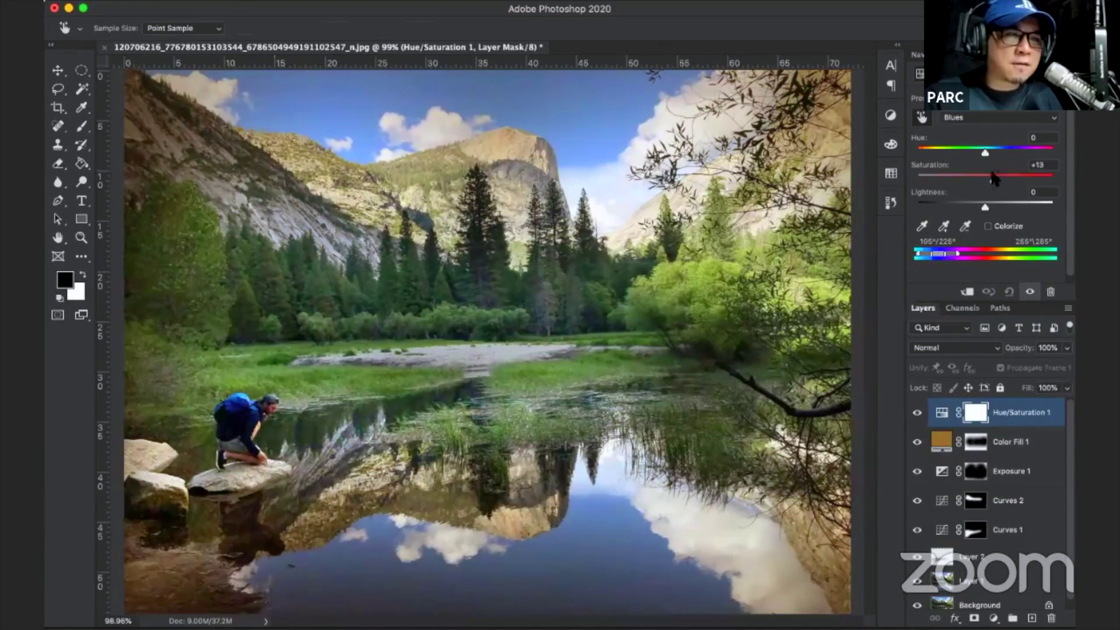
{"action": "left_click", "coordinate": [992, 150]}
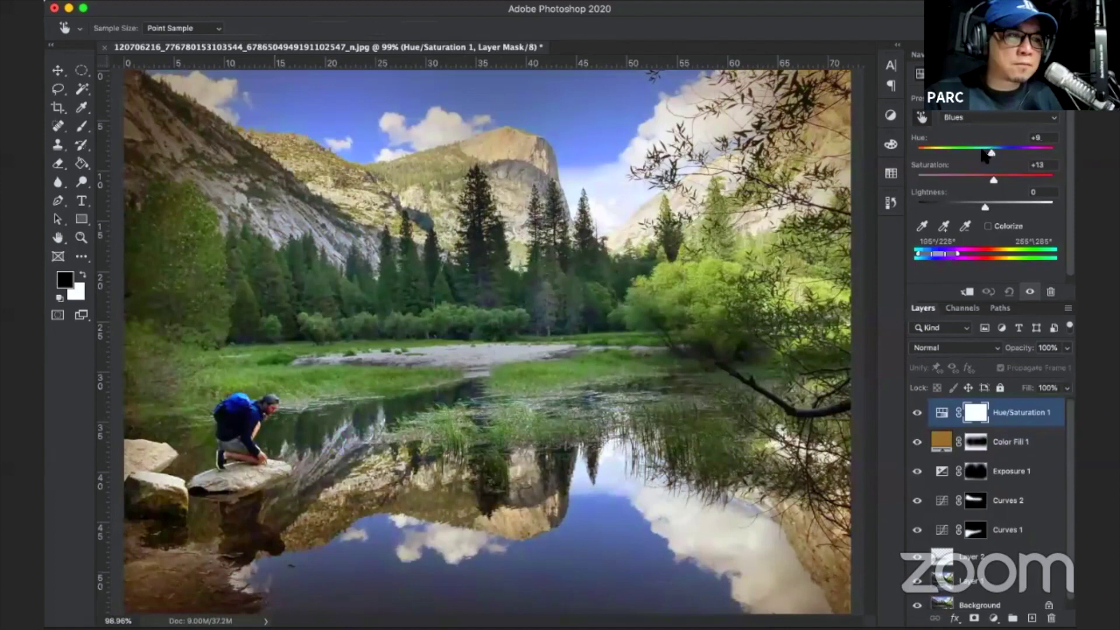
{"action": "left_click_drag", "start_coordinate": [981, 151], "coordinate": [977, 152]}
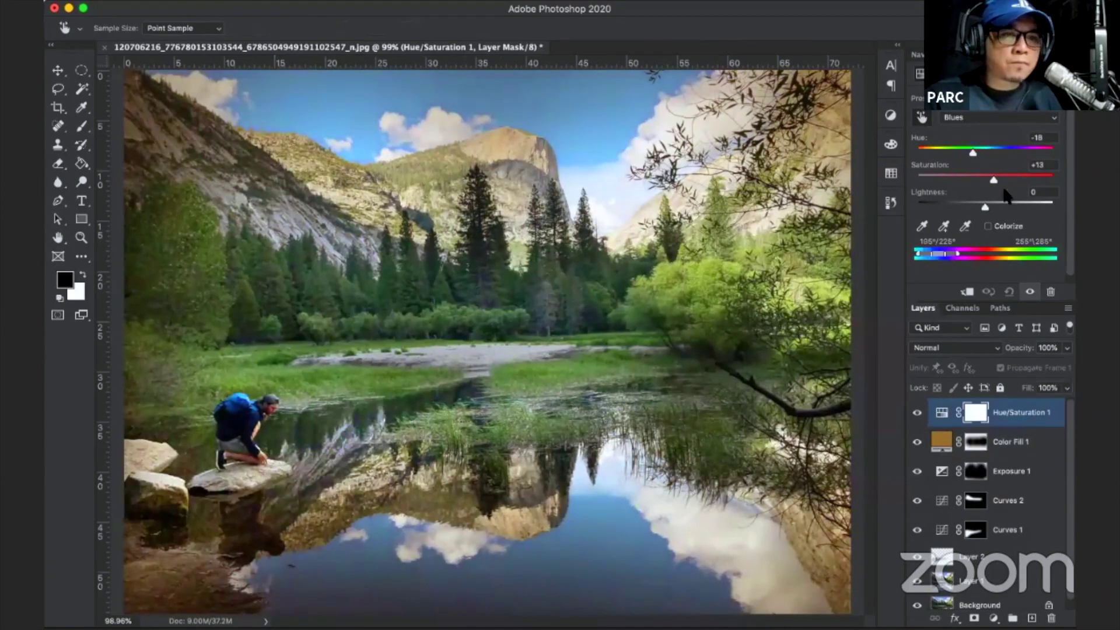
Paint black on Color Fill 1's mask over the mountain-top and upper-left sky.
{"action": "left_click", "coordinate": [969, 444]}
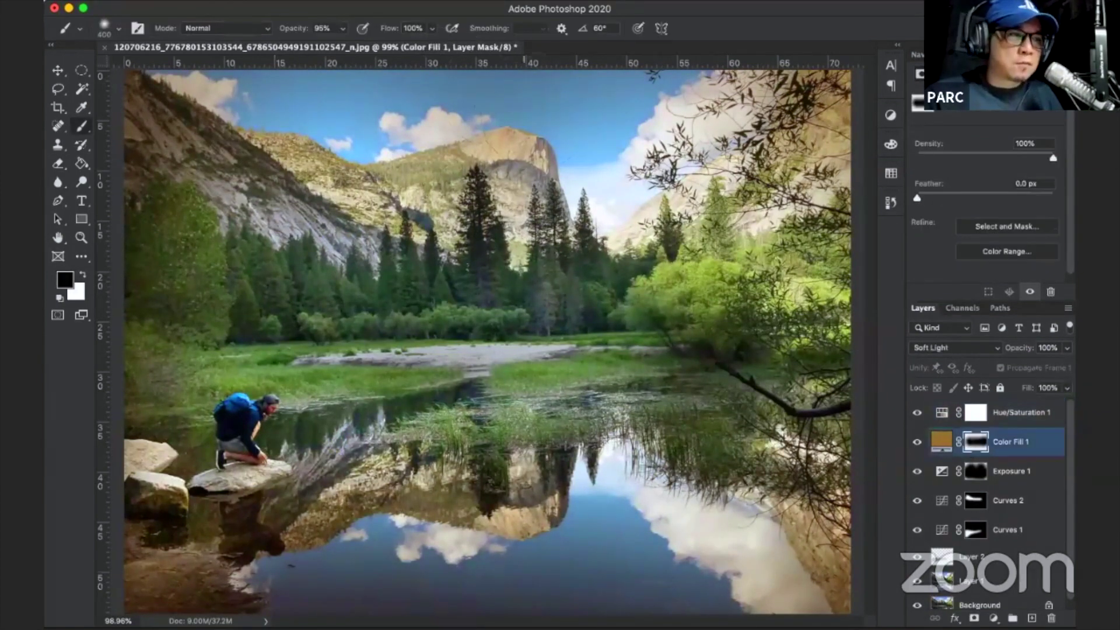
{"action": "left_click_drag", "start_coordinate": [589, 131], "coordinate": [489, 110]}
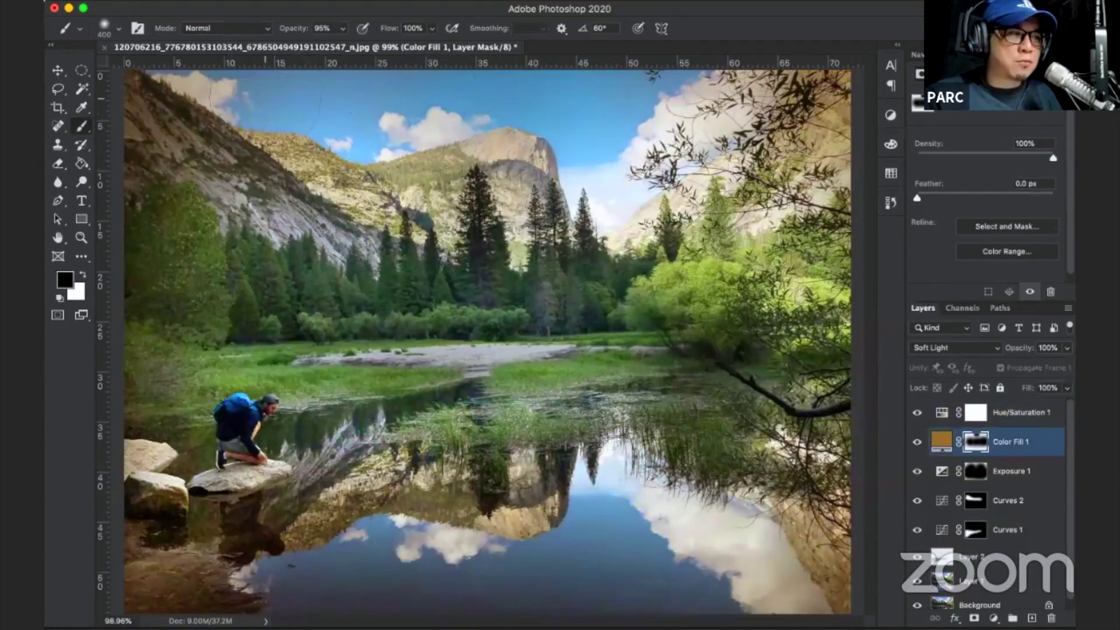
{"action": "left_click_drag", "start_coordinate": [266, 110], "coordinate": [362, 97]}
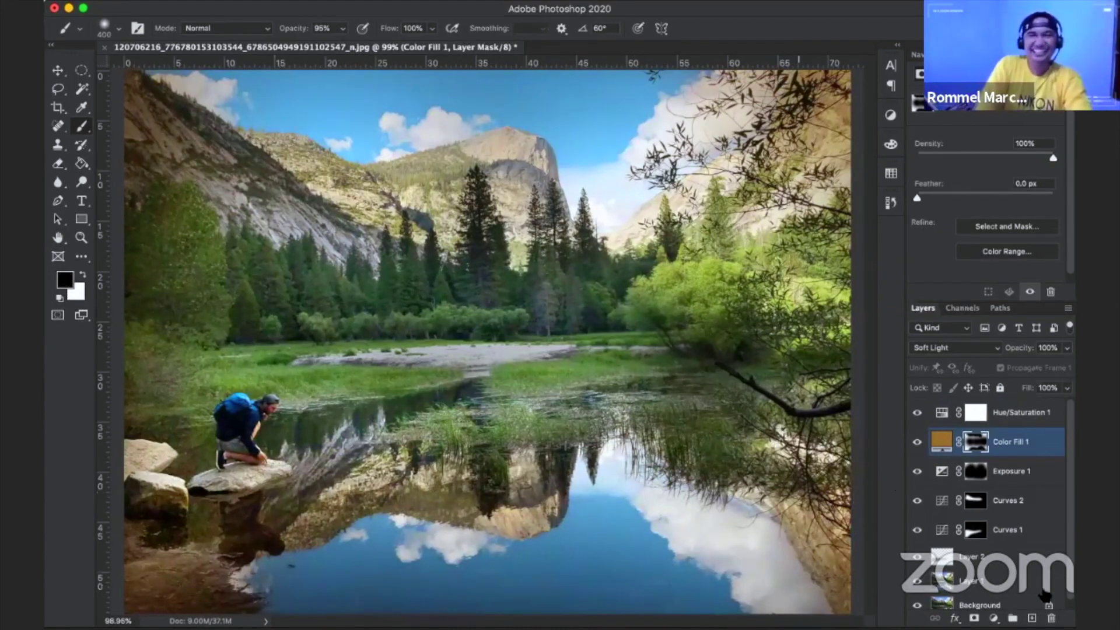
{"action": "scroll", "coordinate": [990, 552], "scroll_direction": "down", "scroll_amount": 1}
{"action": "key", "text": "ctrl+minus"}
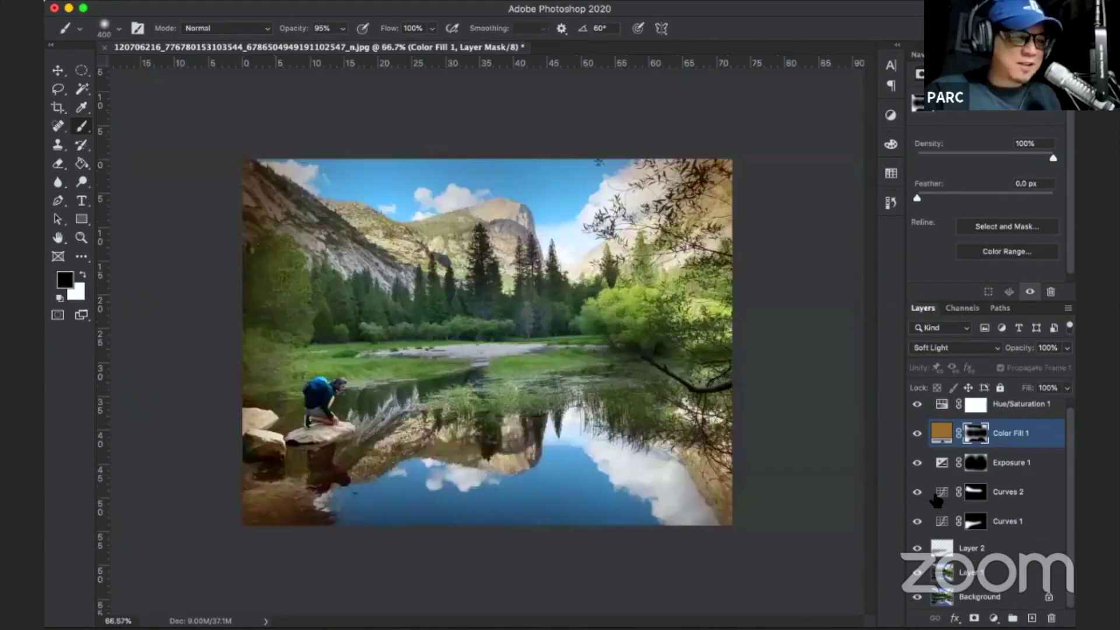
{"action": "key", "text": "ctrl+plus"}
Zoom out and toggle the original Background on and off to compare it with the edited photo.
{"action": "key", "text": "ctrl+minus"}
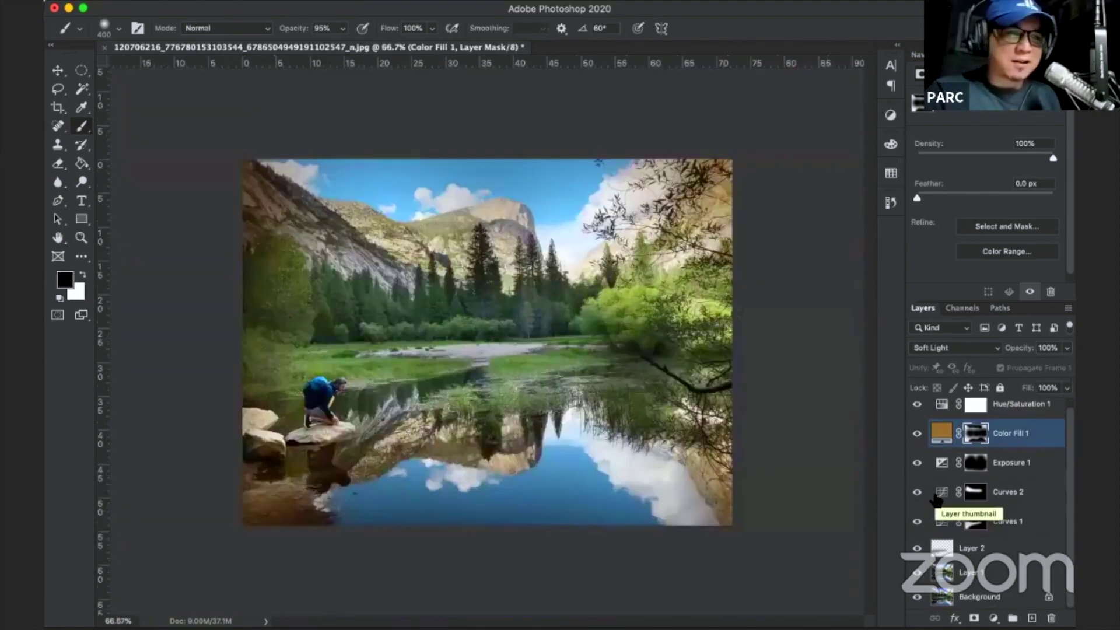
{"action": "left_click", "coordinate": [918, 598], "text": "alt"}
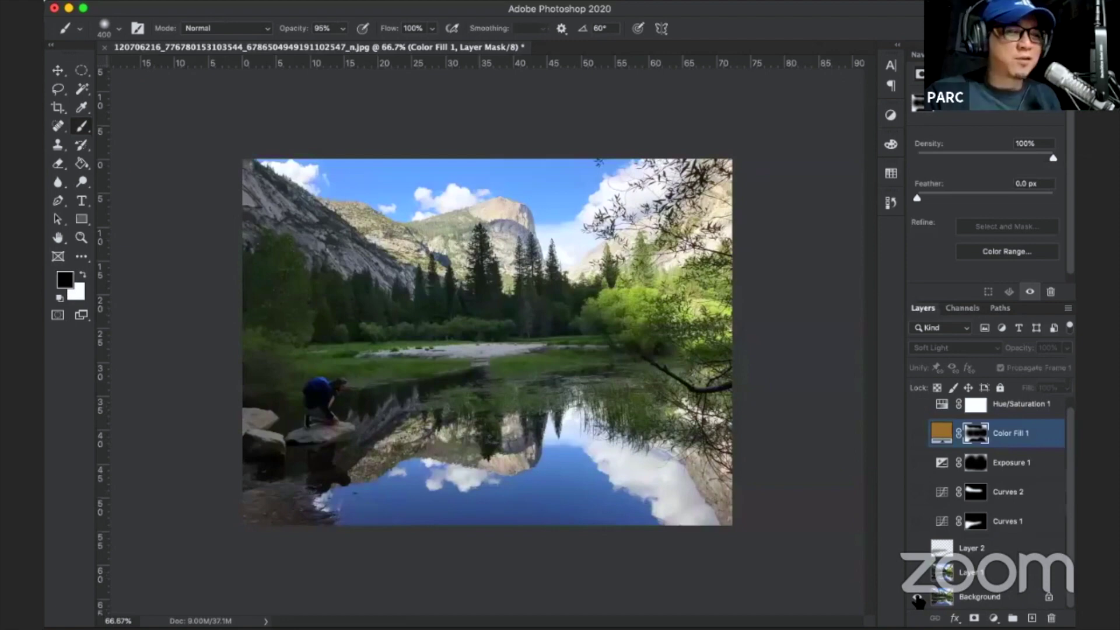
{"action": "left_click", "coordinate": [918, 598], "text": "alt"}
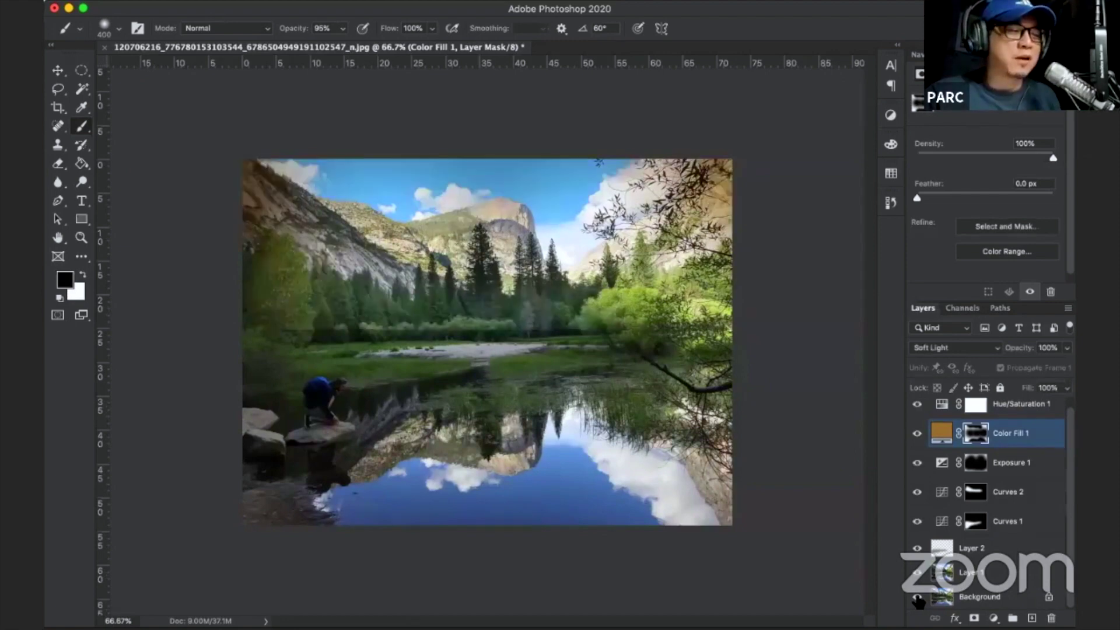
{"action": "left_click", "coordinate": [918, 598], "text": "alt"}
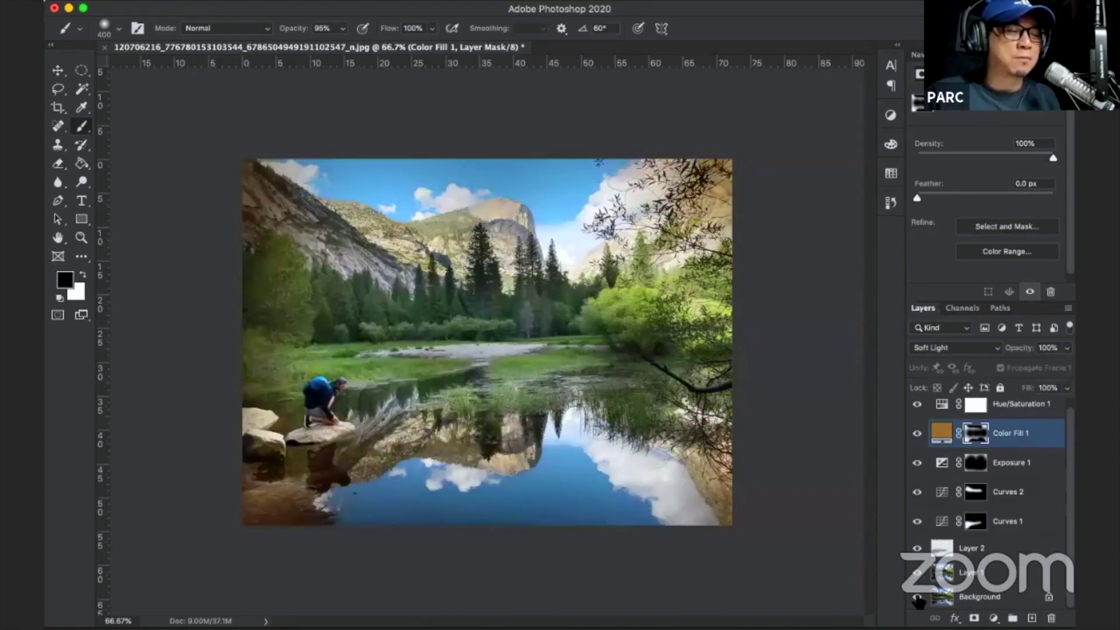
{"action": "left_click", "coordinate": [918, 598], "text": "alt"}
{"action": "left_click", "coordinate": [918, 598], "text": "alt"}
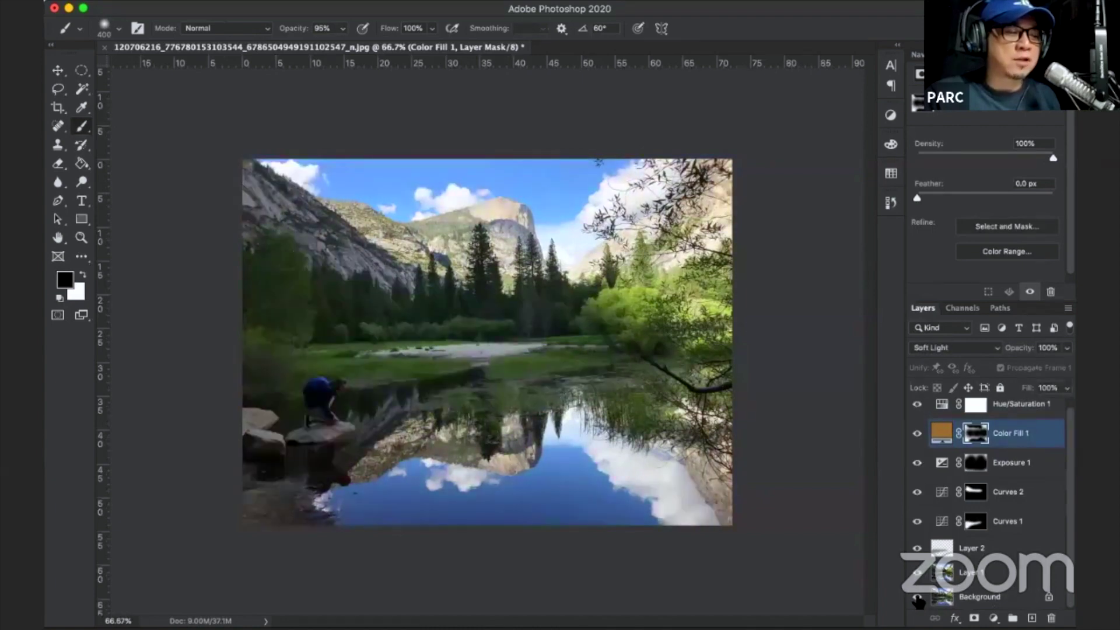
{"action": "left_click", "coordinate": [918, 598], "text": "alt"}
Hide the brown Color Fill 1 layer, then compare the result with the original again.
{"action": "left_click", "coordinate": [917, 434]}
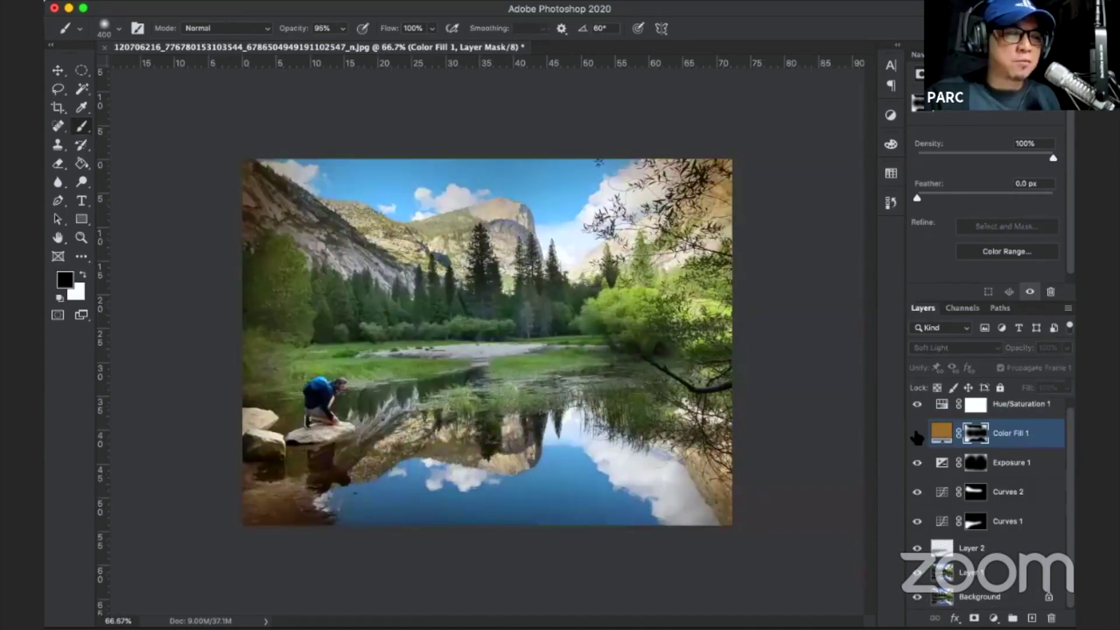
{"action": "left_click", "coordinate": [918, 598], "text": "alt"}
{"action": "left_click", "coordinate": [918, 598], "text": "alt"}
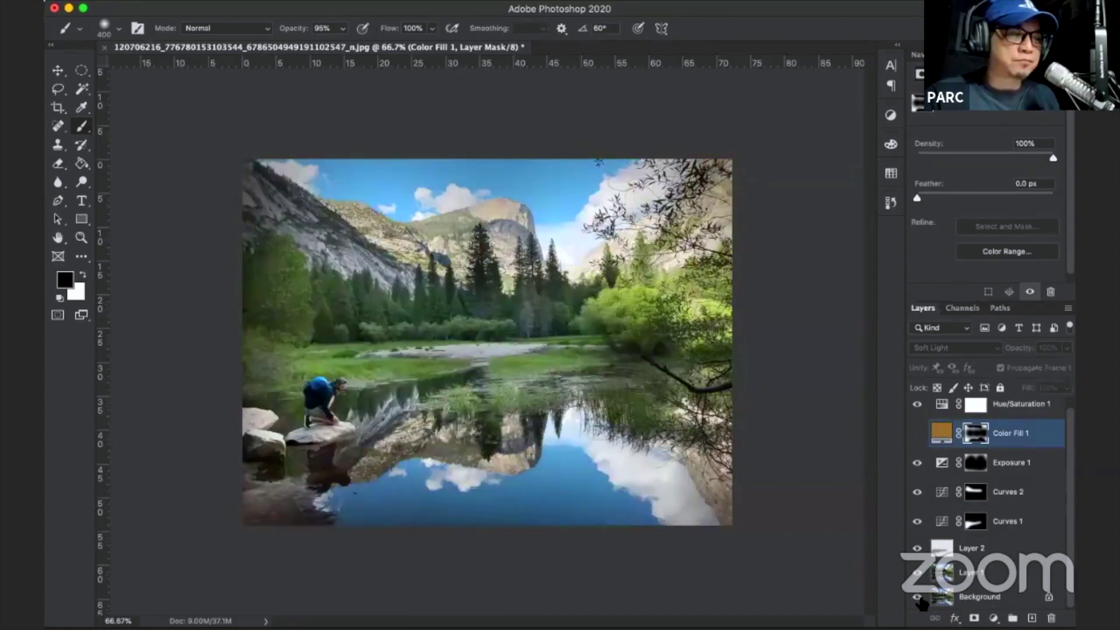
{"action": "left_click", "coordinate": [918, 598], "text": "alt"}
{"action": "left_click", "coordinate": [919, 598], "text": "alt"}
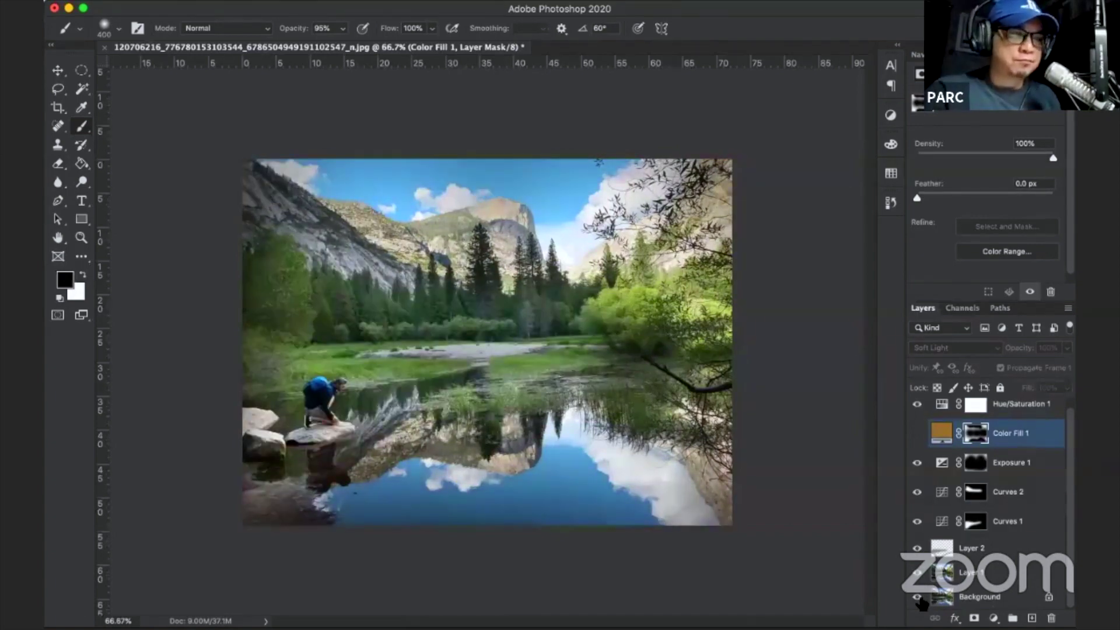
{"action": "scroll", "coordinate": [921, 604], "scroll_direction": "up", "scroll_amount": 3}
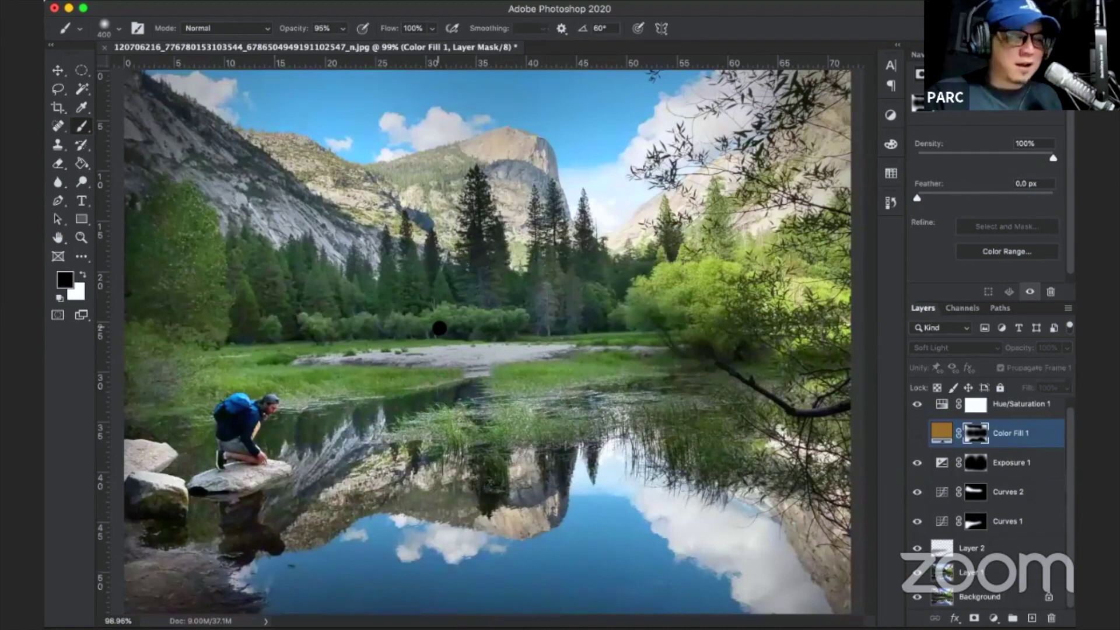
On Layer 1, lasso the kneeling hiker and set the selection feather to 10 px.
{"action": "left_click", "coordinate": [948, 573]}
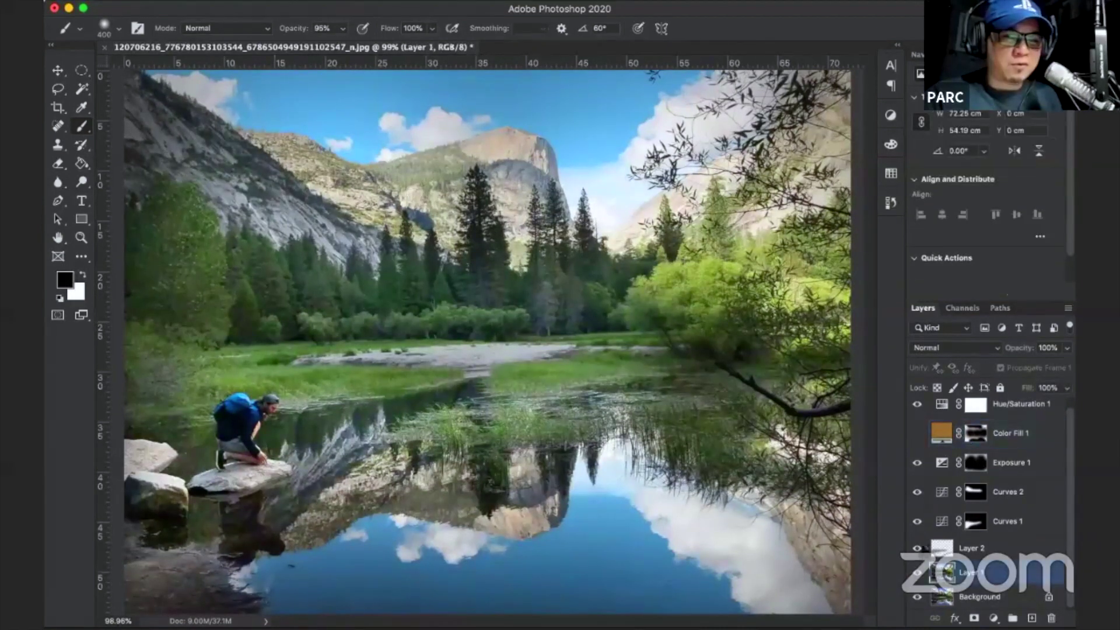
{"action": "left_click", "coordinate": [58, 90]}
{"action": "mouse_move", "coordinate": [214, 389]}
{"action": "left_mouse_down"}
{"action": "mouse_move", "coordinate": [222, 477]}
{"action": "mouse_move", "coordinate": [257, 390]}
{"action": "left_mouse_up"}
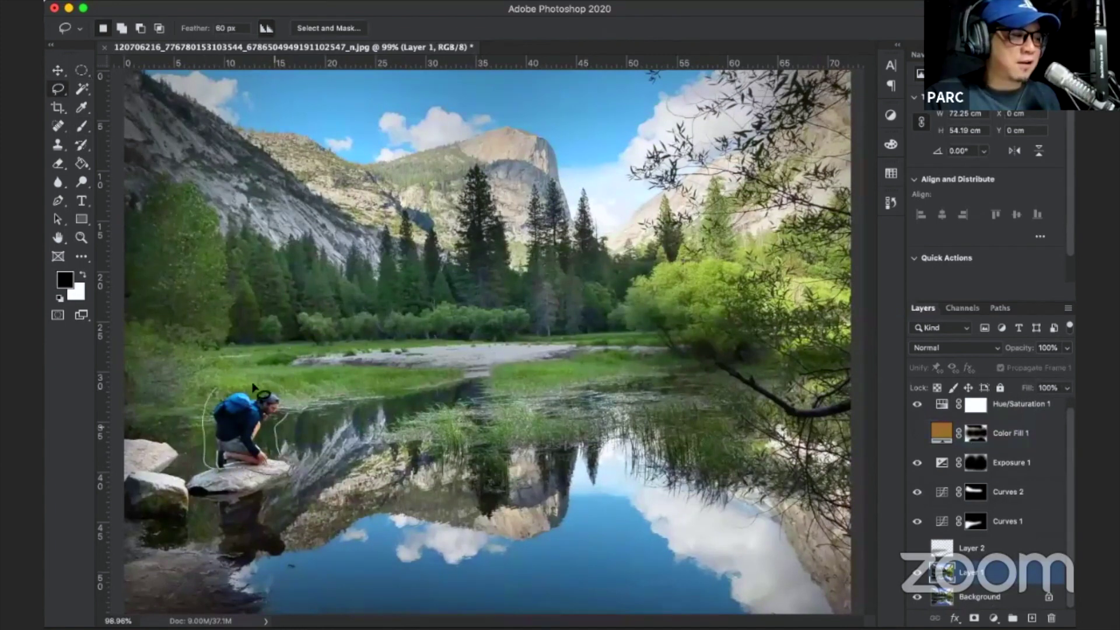
{"action": "left_click_drag", "start_coordinate": [243, 385], "coordinate": [217, 390]}
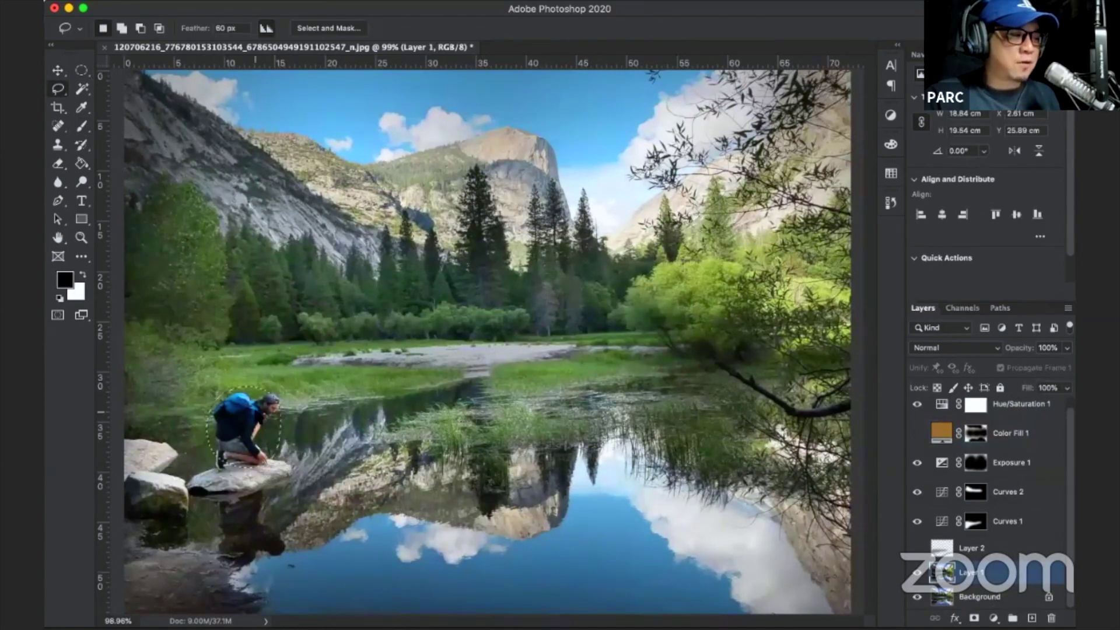
{"action": "right_click", "coordinate": [258, 416]}
{"action": "left_click", "coordinate": [384, 273]}
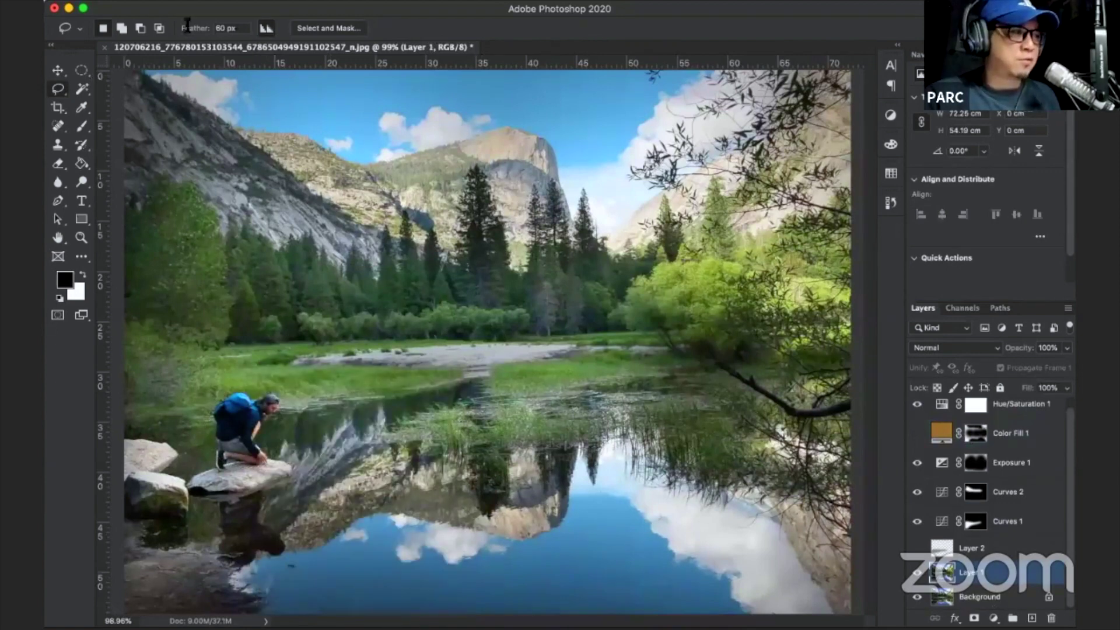
{"action": "type", "text": "10"}
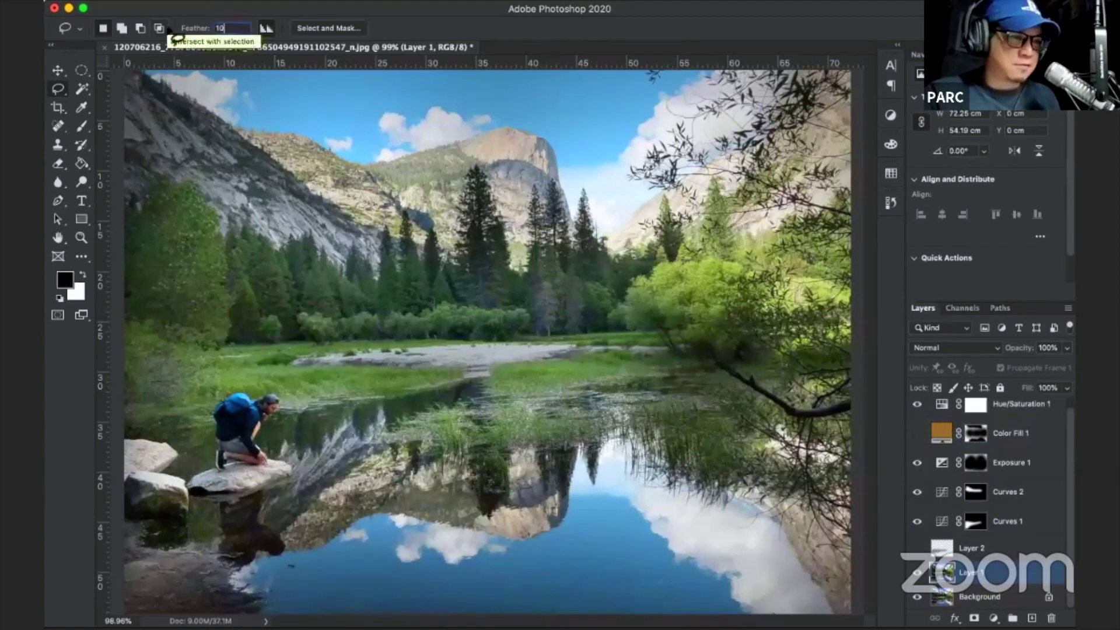
Reselect the hiker and remove him with a Content-Aware fill, then deselect and undo to compare.
{"action": "mouse_move", "coordinate": [198, 428]}
{"action": "left_mouse_down"}
{"action": "mouse_move", "coordinate": [279, 431]}
{"action": "mouse_move", "coordinate": [284, 386]}
{"action": "mouse_move", "coordinate": [214, 379]}
{"action": "left_mouse_up"}
{"action": "left_click_drag", "start_coordinate": [202, 467], "coordinate": [202, 470]}
{"action": "right_click", "coordinate": [257, 417]}
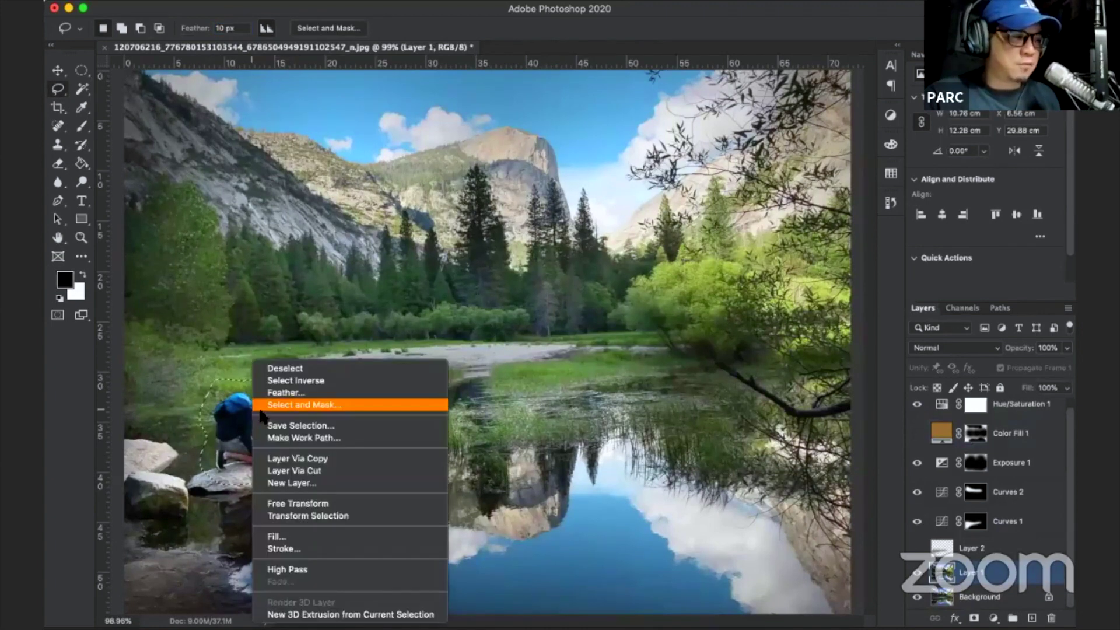
{"action": "left_click", "coordinate": [330, 536]}
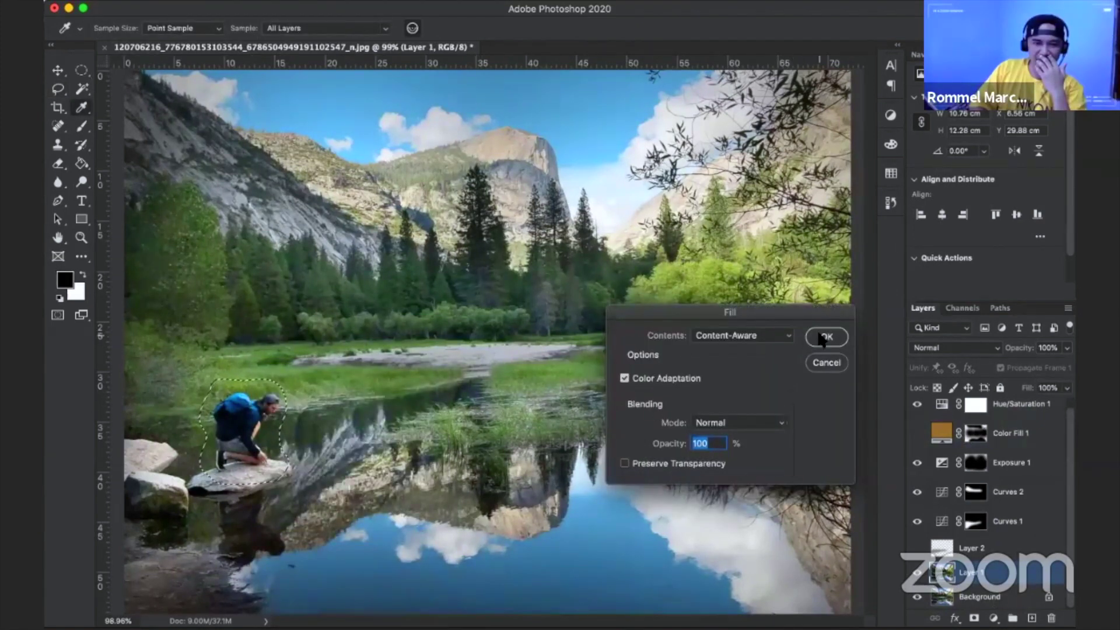
{"action": "left_click", "coordinate": [822, 336]}
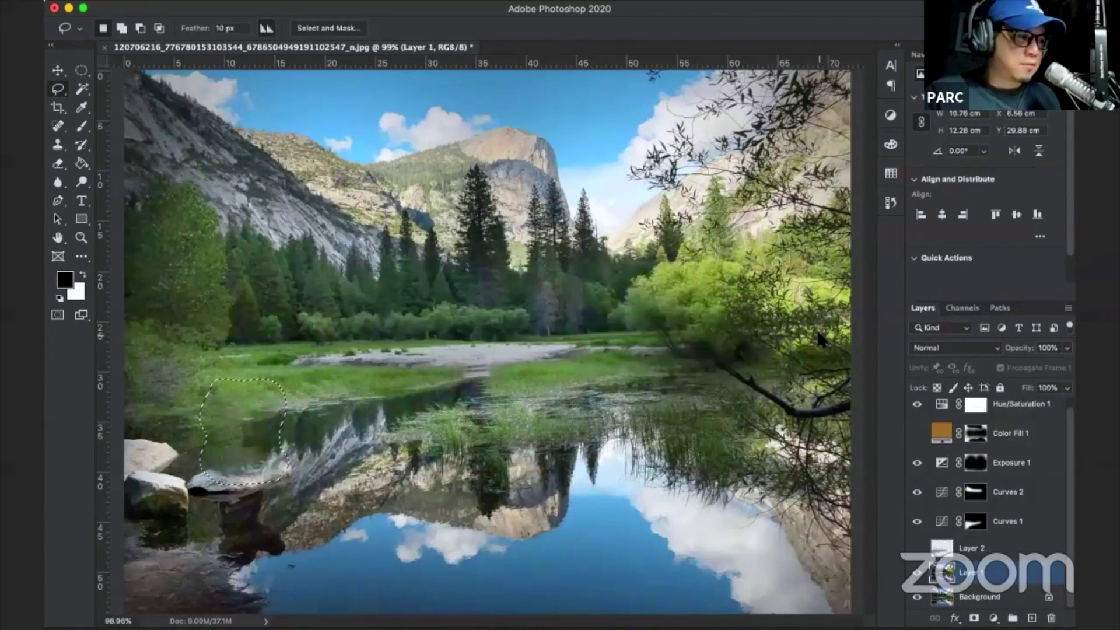
{"action": "key", "text": "ctrl+d"}
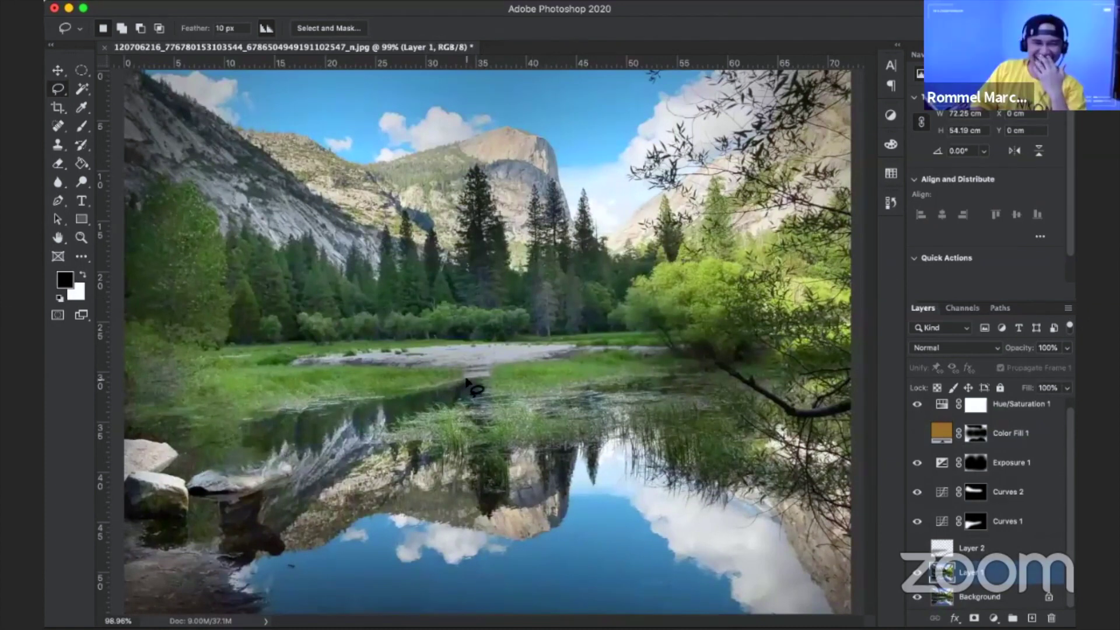
{"action": "key", "text": "ctrl+z"}
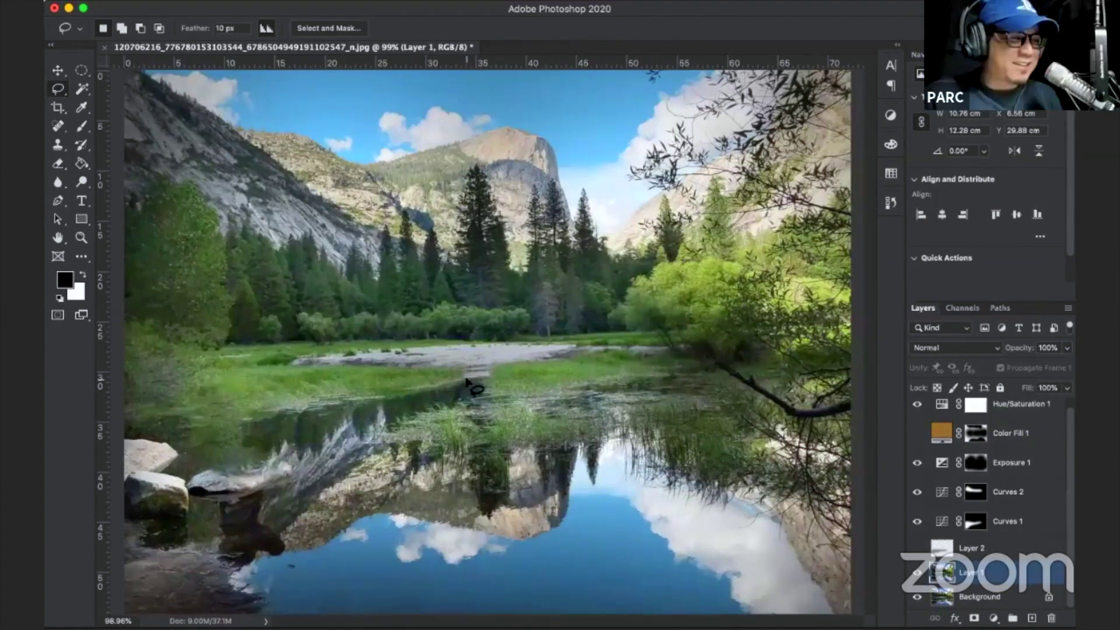
Restore the hiker, deselect, zoom in, and lasso his back and side from backpack to knees.
{"action": "key", "text": "ctrl+z"}
{"action": "key", "text": "ctrl+d"}
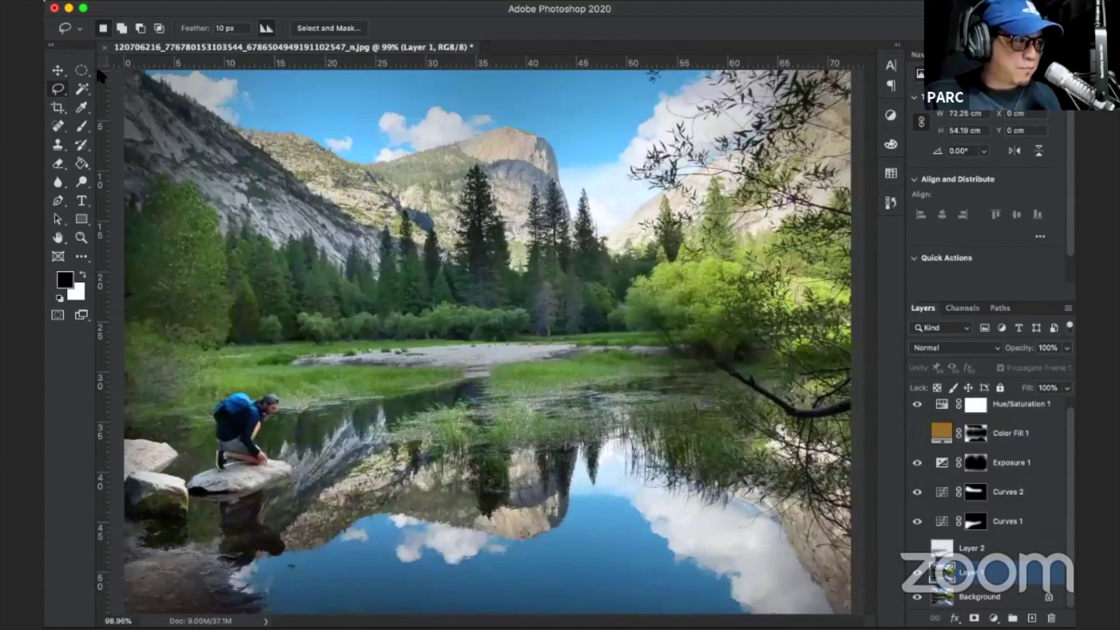
{"action": "key", "text": "ctrl+plus"}
{"action": "key", "text": "ctrl+plus"}
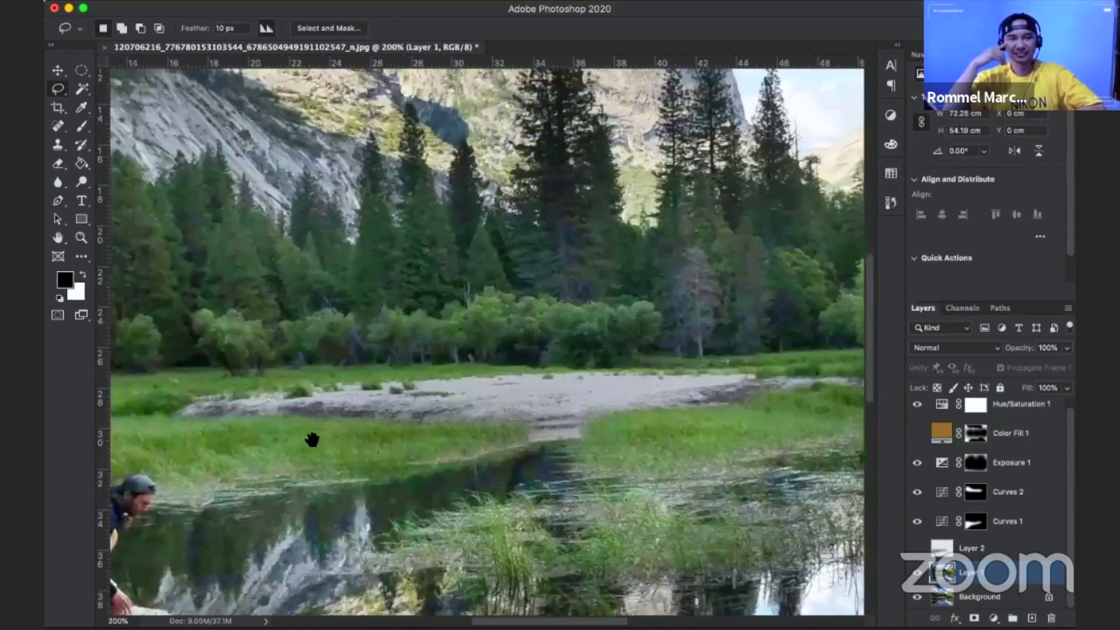
{"action": "left_click_drag", "start_coordinate": [284, 239], "coordinate": [465, 245]}
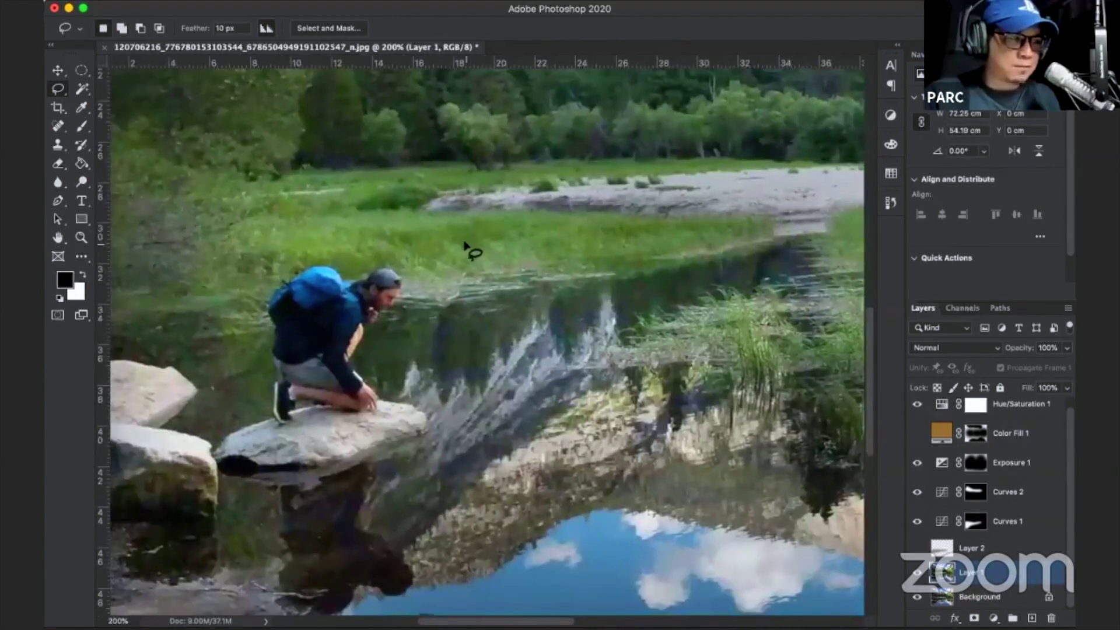
{"action": "key", "text": "ctrl+plus"}
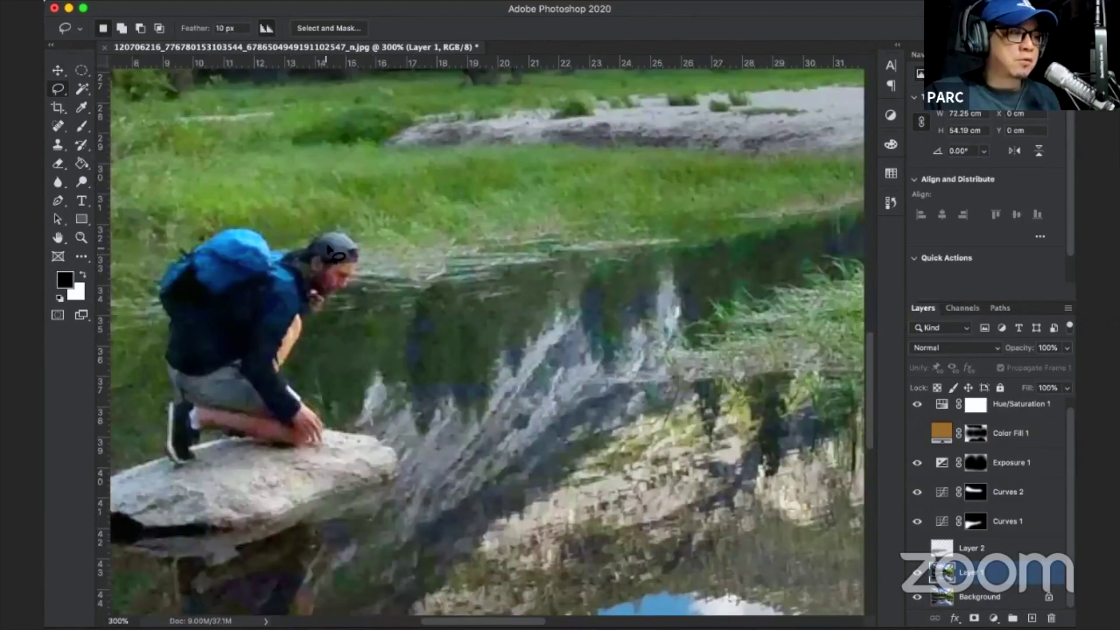
{"action": "left_click_drag", "start_coordinate": [277, 273], "coordinate": [201, 268]}
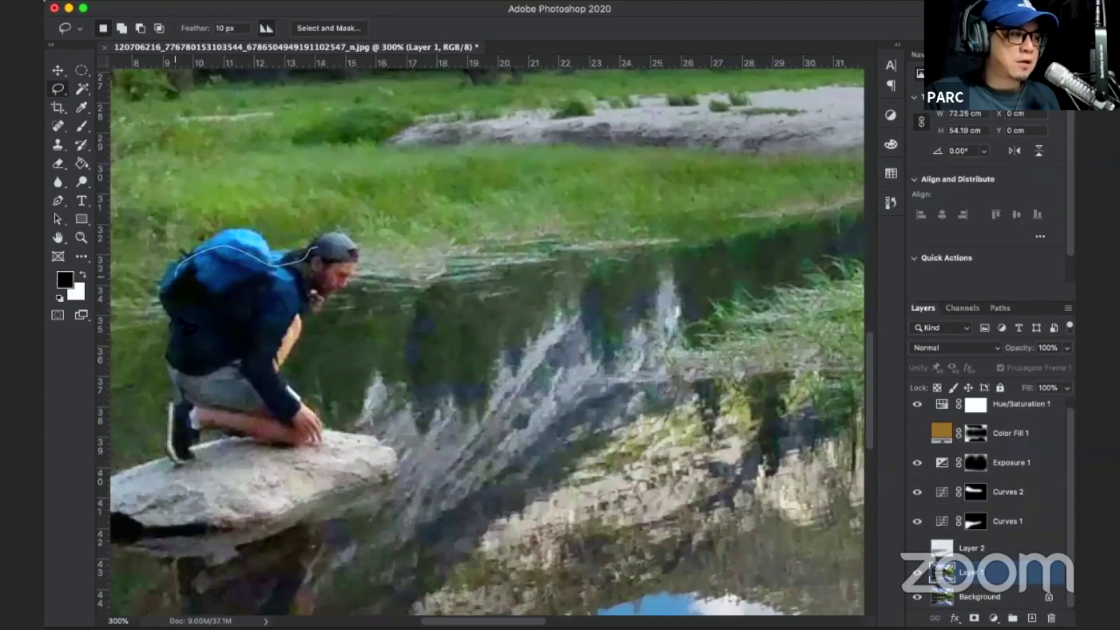
{"action": "mouse_move", "coordinate": [175, 274]}
{"action": "left_mouse_down"}
{"action": "mouse_move", "coordinate": [271, 447]}
{"action": "mouse_move", "coordinate": [309, 430]}
{"action": "mouse_move", "coordinate": [294, 335]}
{"action": "mouse_move", "coordinate": [342, 279]}
{"action": "mouse_move", "coordinate": [310, 243]}
{"action": "mouse_move", "coordinate": [353, 263]}
{"action": "left_mouse_up"}
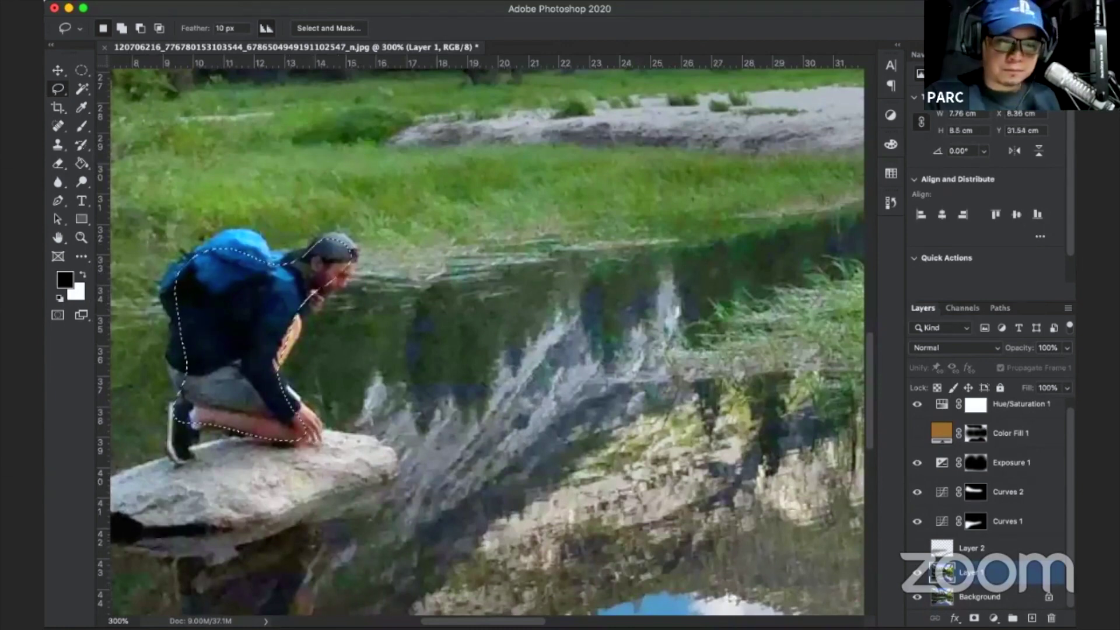
Make Layer 2 the active layer and bring up the adjustment layer list.
{"action": "left_click", "coordinate": [994, 618]}
{"action": "left_click", "coordinate": [932, 544]}
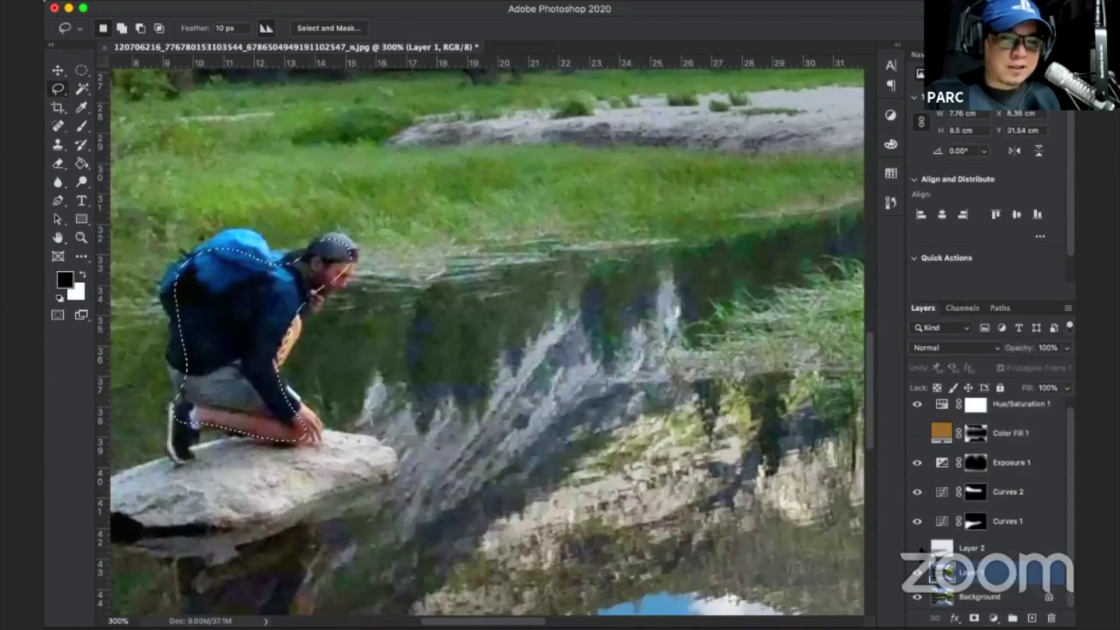
{"action": "left_click", "coordinate": [968, 547]}
{"action": "left_click", "coordinate": [993, 618]}
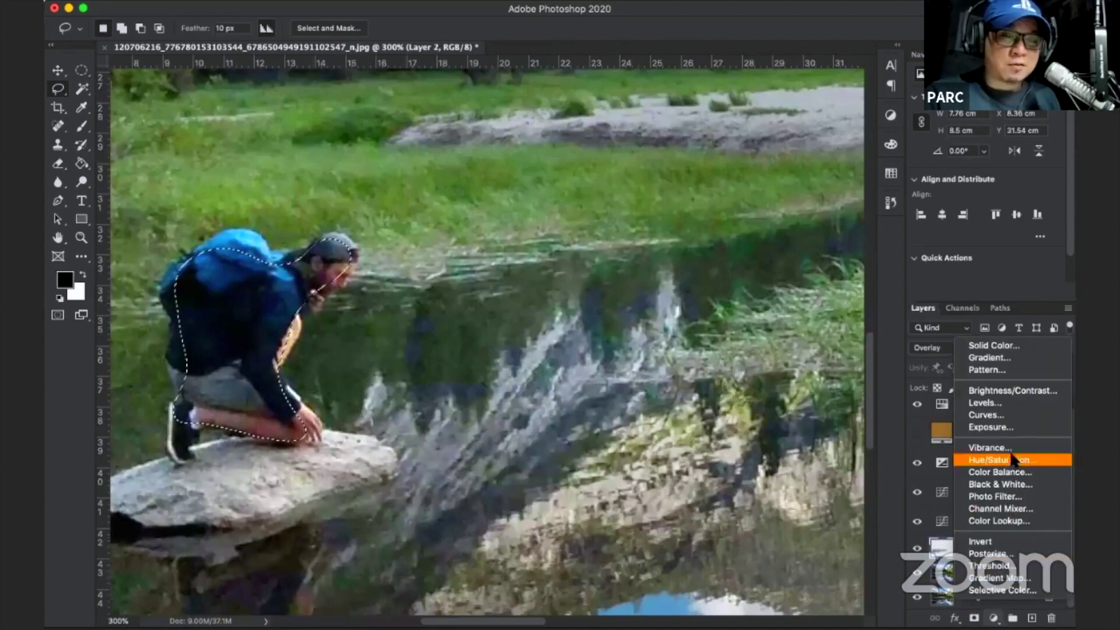
Add a Curves 3 layer bent upward to brighten the masked hiker, then hide all adjustment layers to compare.
{"action": "left_click", "coordinate": [1012, 416]}
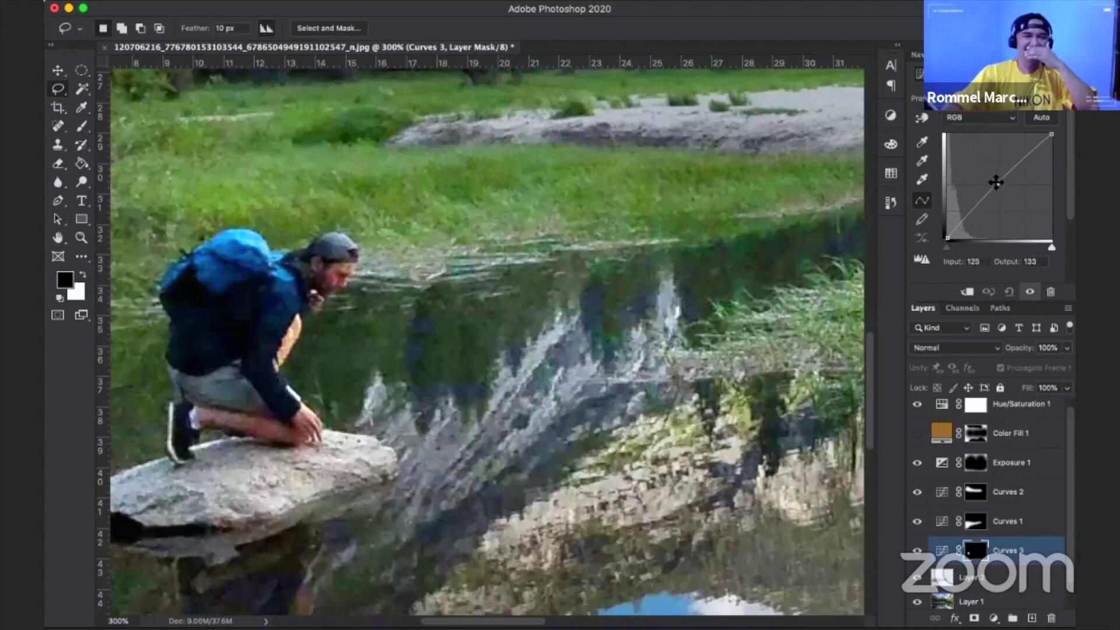
{"action": "left_click_drag", "start_coordinate": [996, 182], "coordinate": [990, 179]}
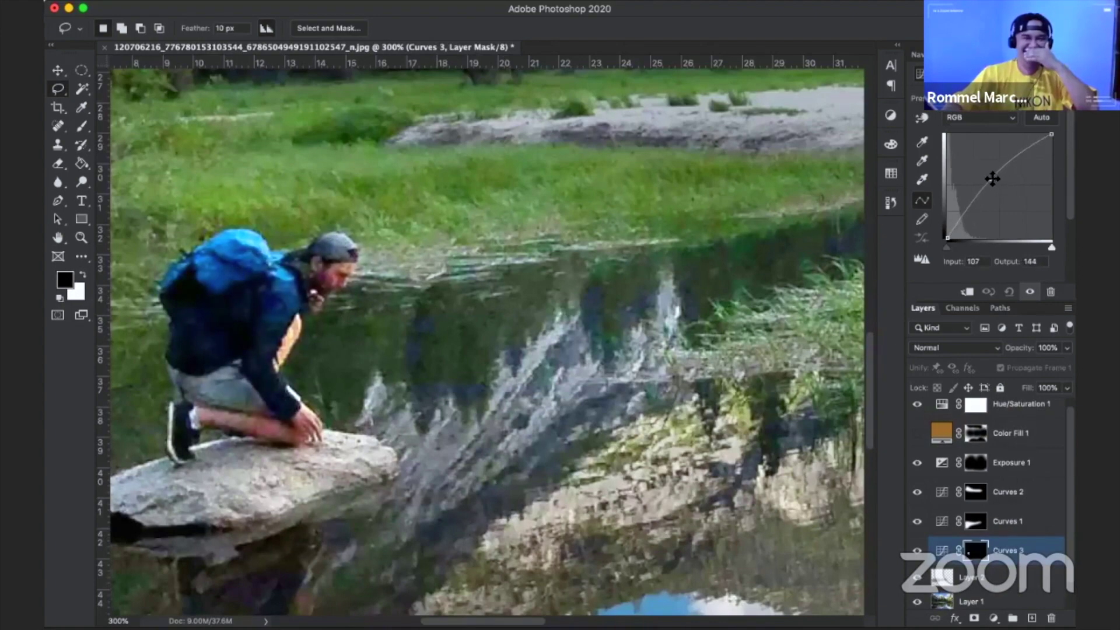
{"action": "key", "text": "super+0"}
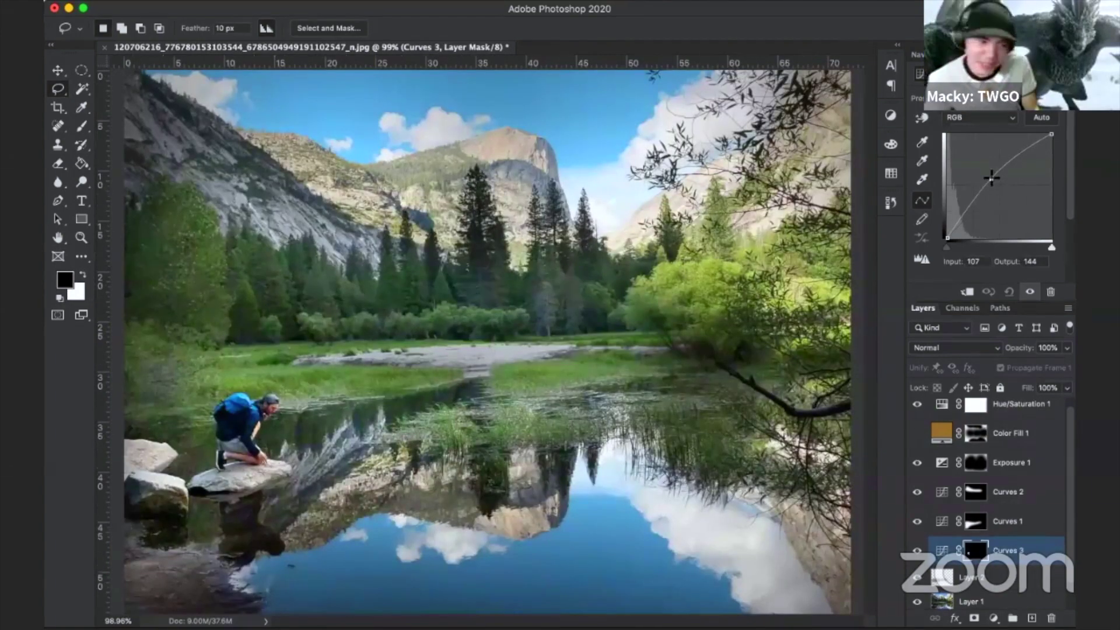
{"action": "left_click_drag", "start_coordinate": [991, 178], "coordinate": [986, 175]}
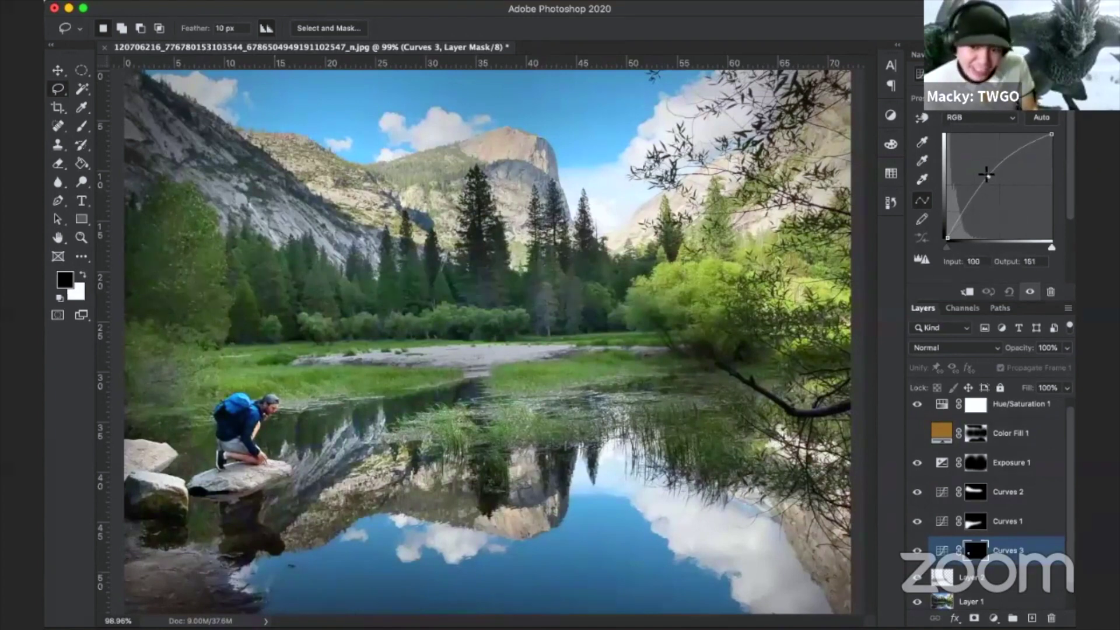
{"action": "left_click_drag", "start_coordinate": [987, 174], "coordinate": [981, 172]}
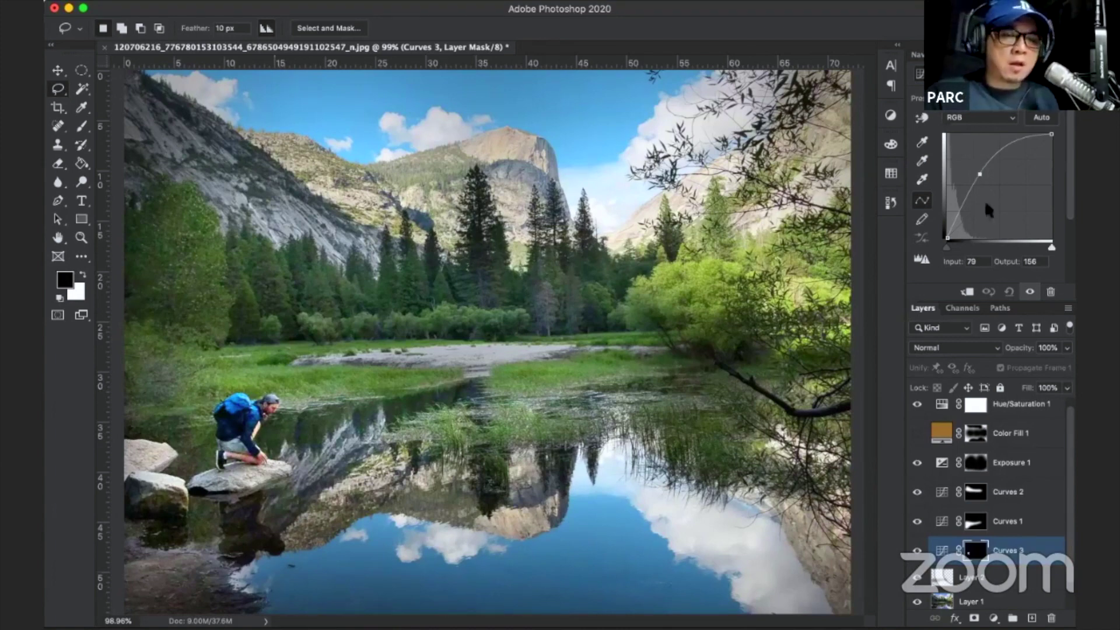
{"action": "left_click", "coordinate": [918, 577], "text": "alt"}
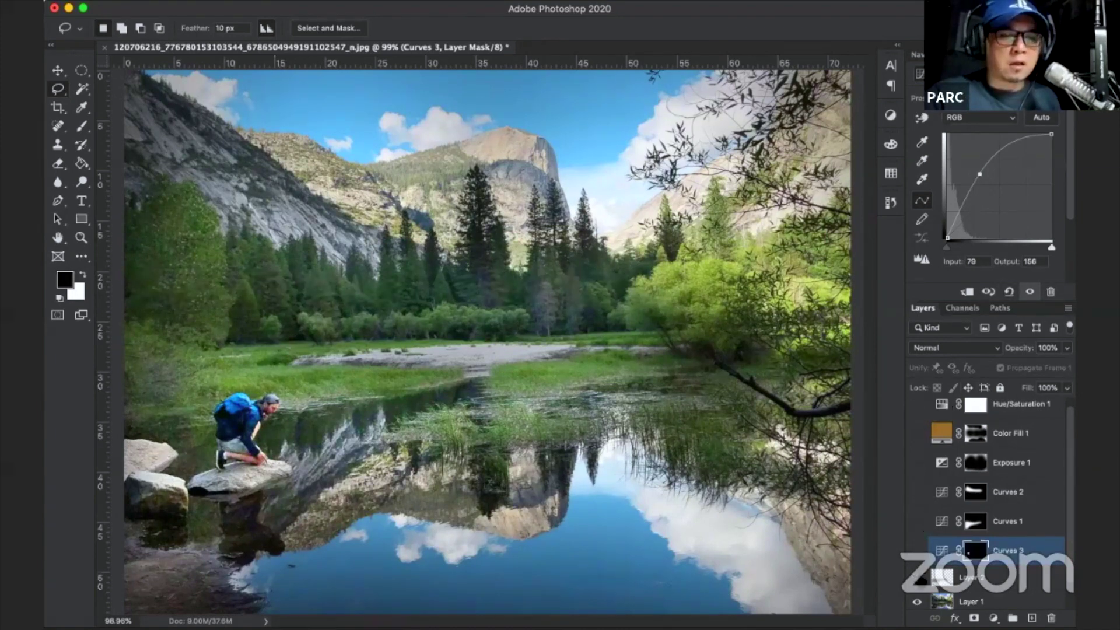
{"action": "scroll", "coordinate": [950, 574], "scroll_direction": "down", "scroll_amount": 1}
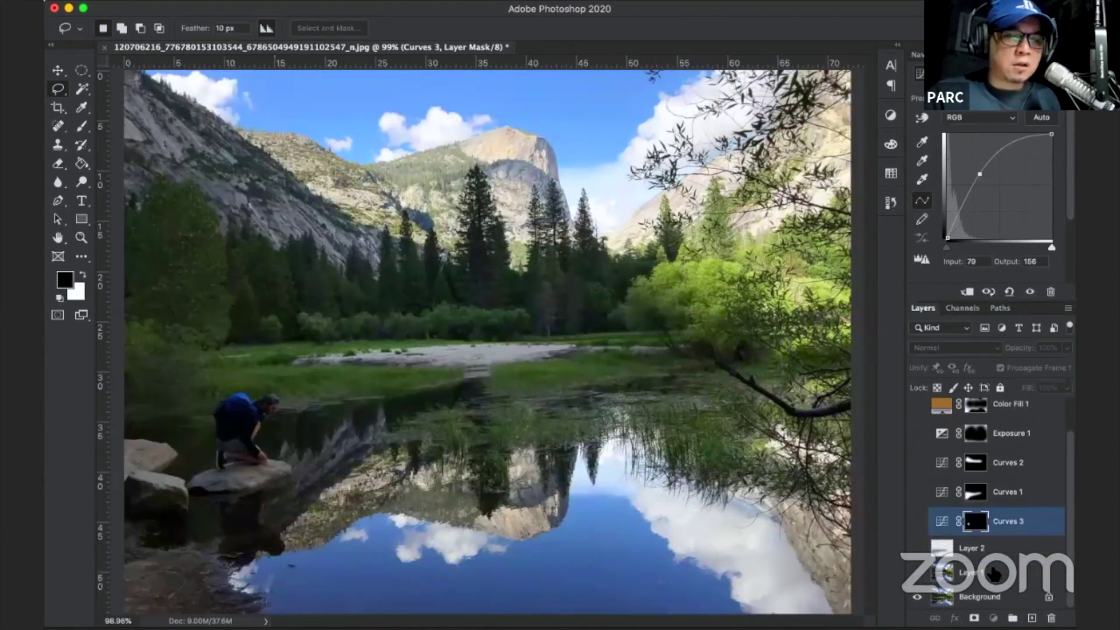
{"action": "left_click", "coordinate": [980, 596]}
{"action": "left_click", "coordinate": [994, 618]}
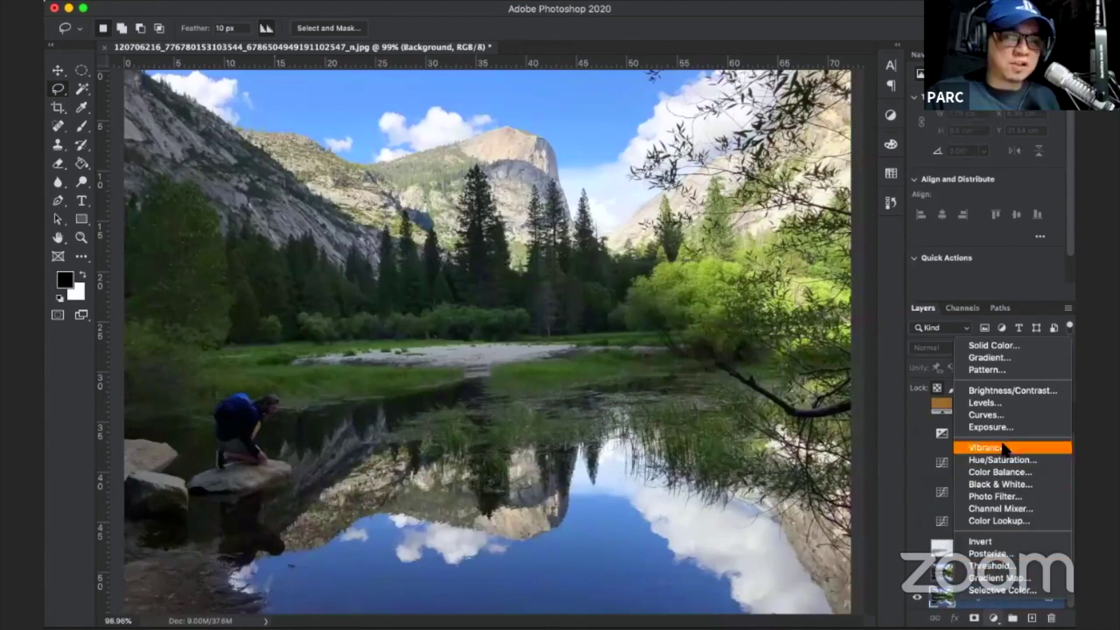
{"action": "left_click", "coordinate": [1001, 405]}
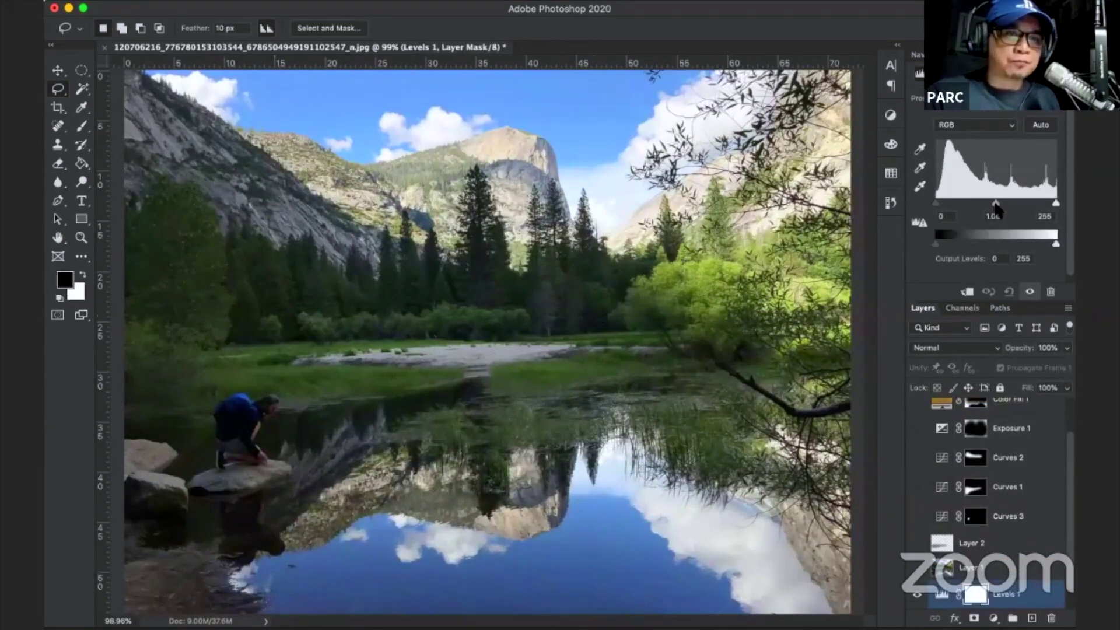
{"action": "left_click_drag", "start_coordinate": [995, 204], "coordinate": [966, 204]}
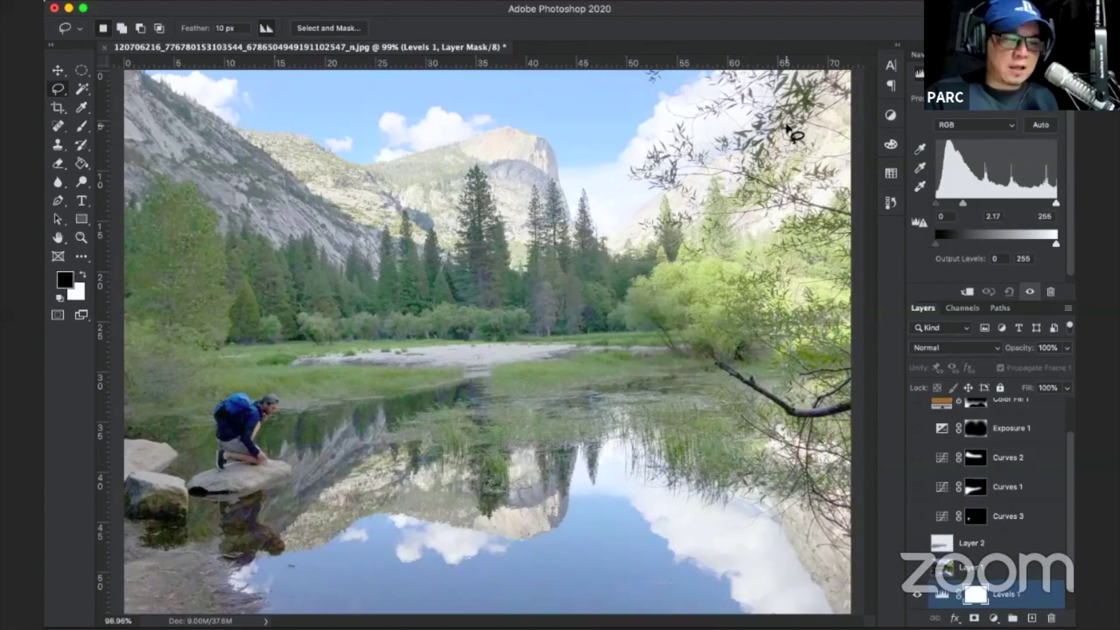
{"action": "left_click_drag", "start_coordinate": [974, 594], "coordinate": [1051, 618]}
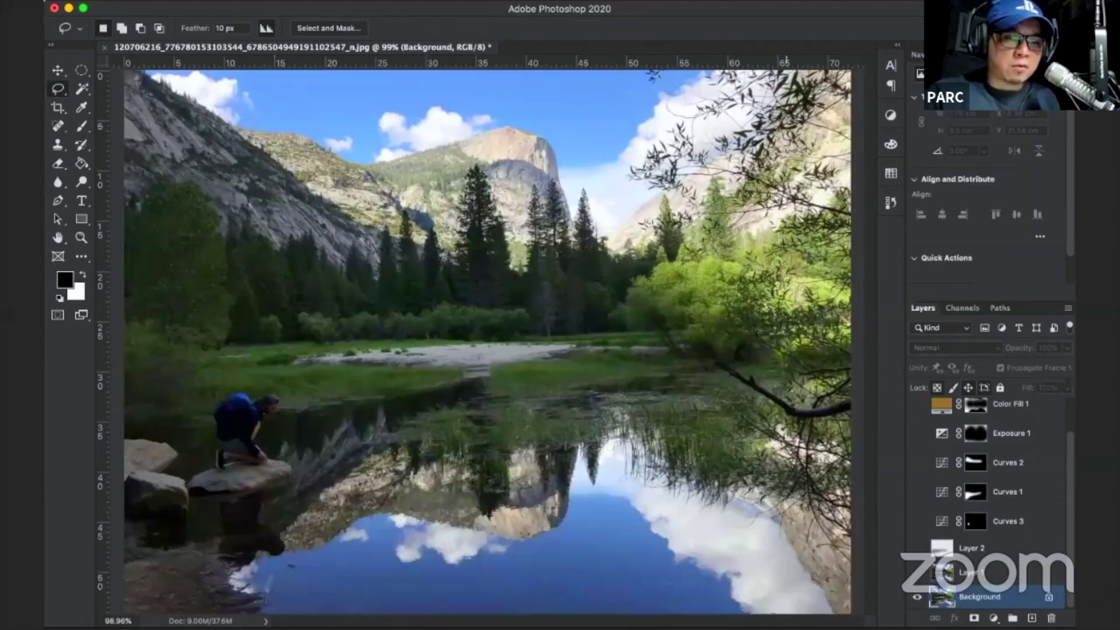
Select the Background layer and duplicate it as Background copy.
{"action": "left_click", "coordinate": [994, 618]}
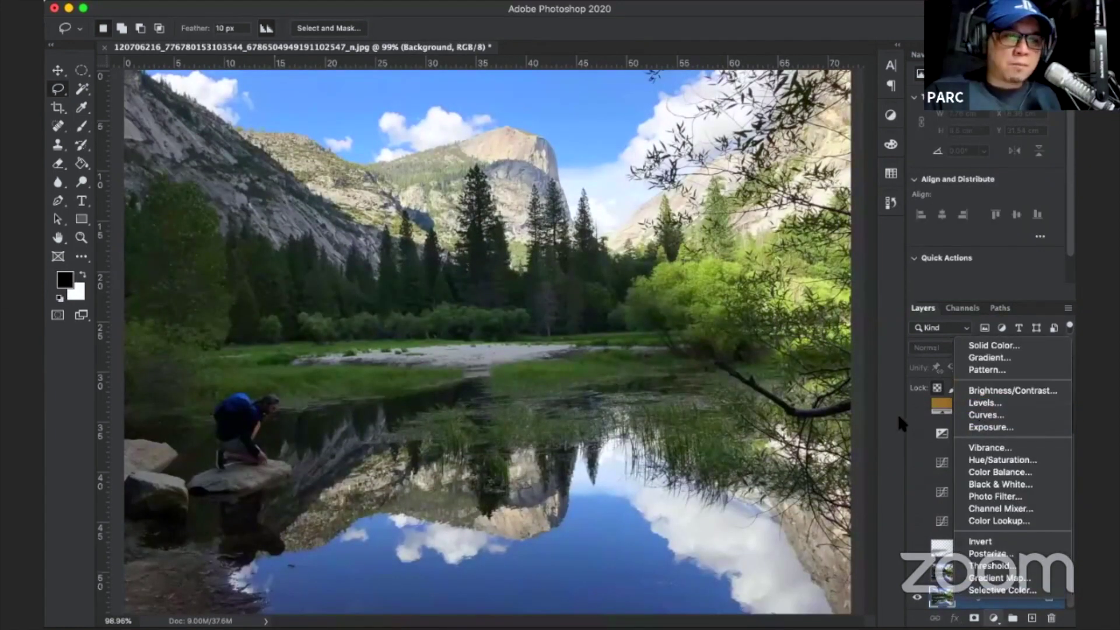
{"action": "left_click", "coordinate": [965, 446]}
{"action": "left_click", "coordinate": [995, 578]}
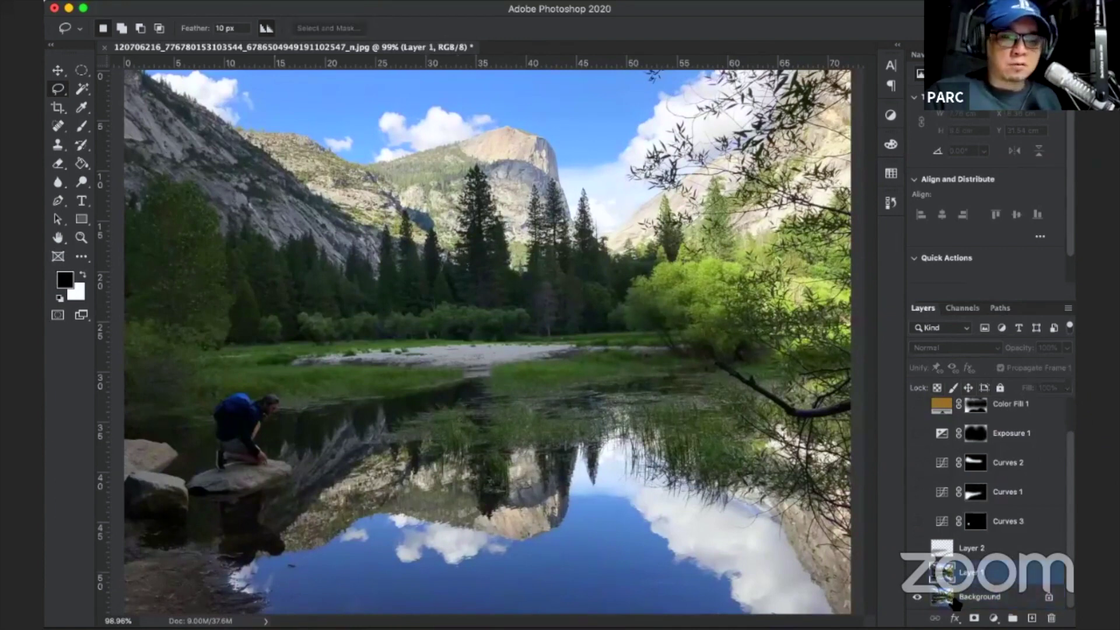
{"action": "left_click", "coordinate": [947, 601]}
{"action": "key", "text": "super+j"}
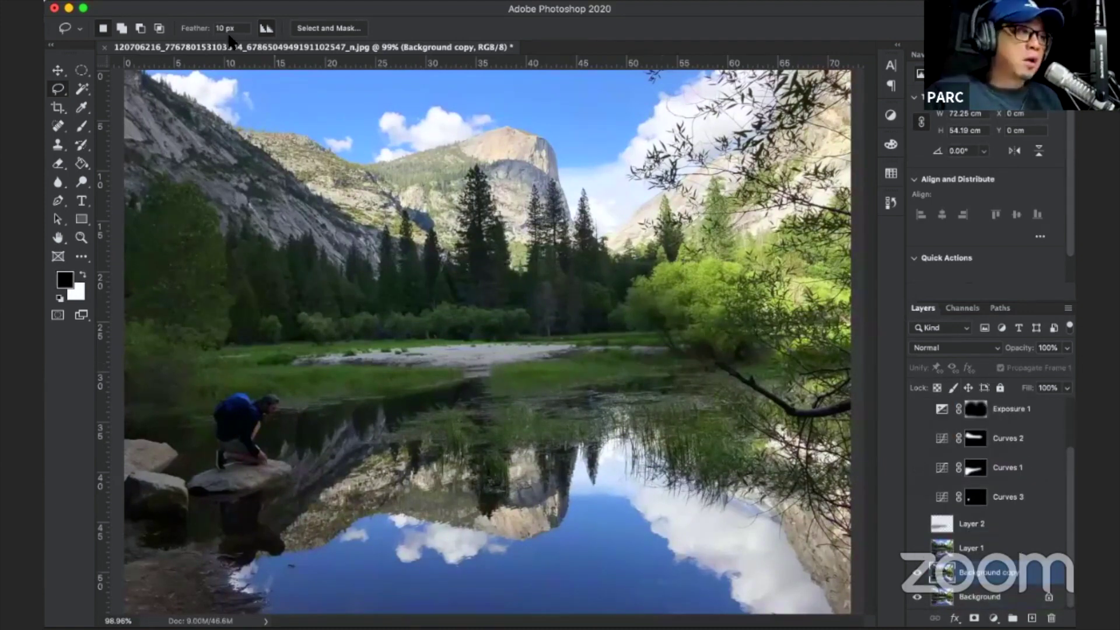
{"action": "left_click", "coordinate": [230, 3]}
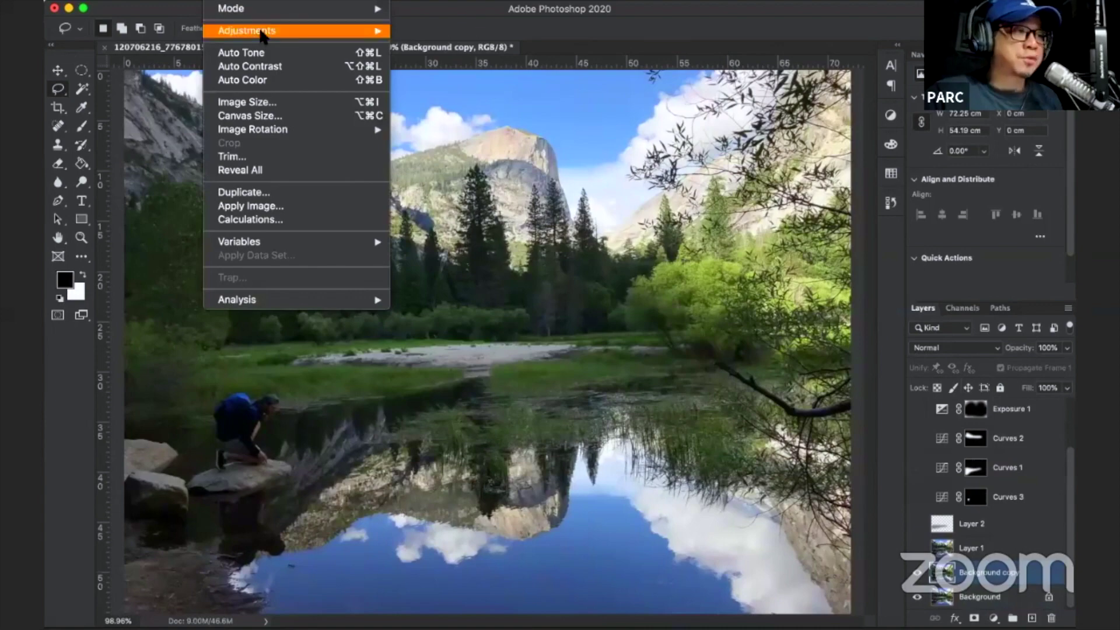
{"action": "mouse_move", "coordinate": [246, 30]}
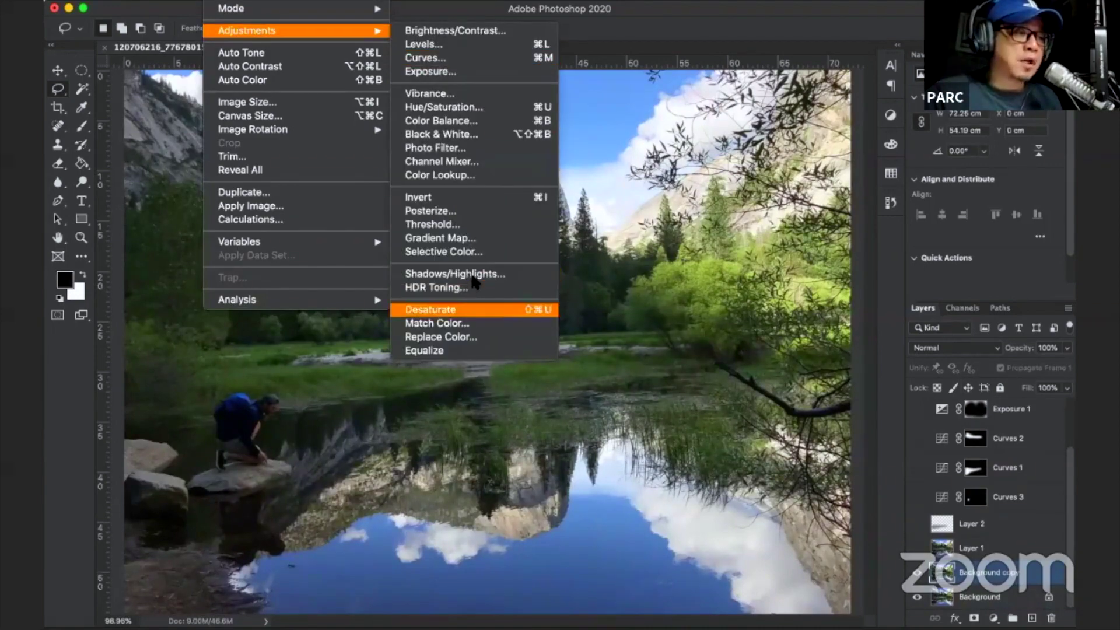
Apply Shadows/Highlights: shadows tone 62, highlights amount 12 and tone 60, color +48, midtone -8.
{"action": "left_click", "coordinate": [467, 275]}
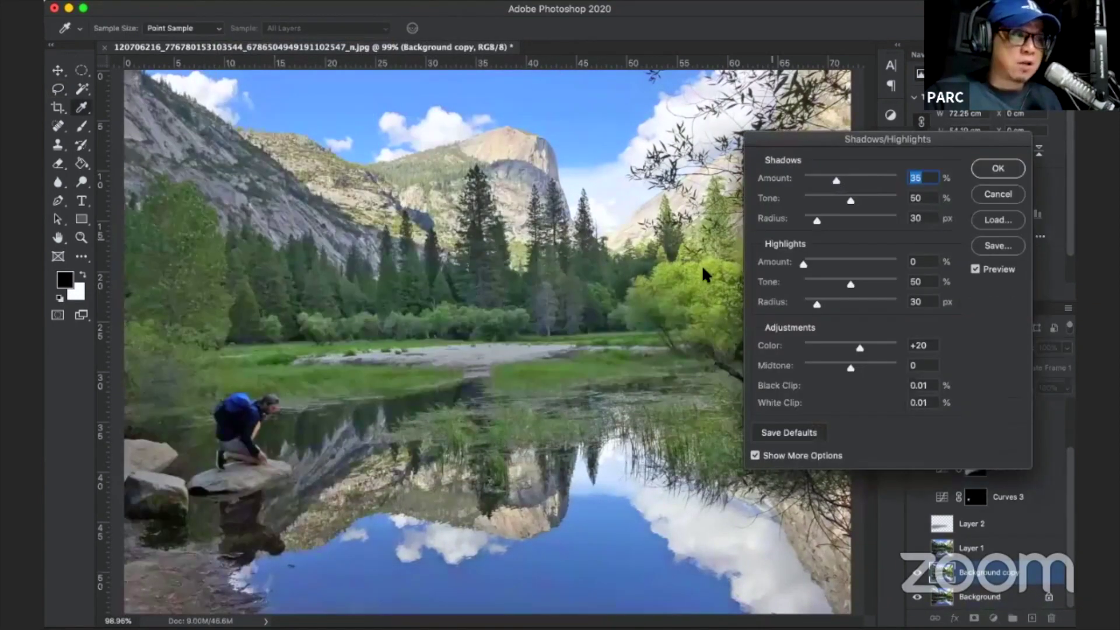
{"action": "left_click_drag", "start_coordinate": [826, 134], "coordinate": [784, 192]}
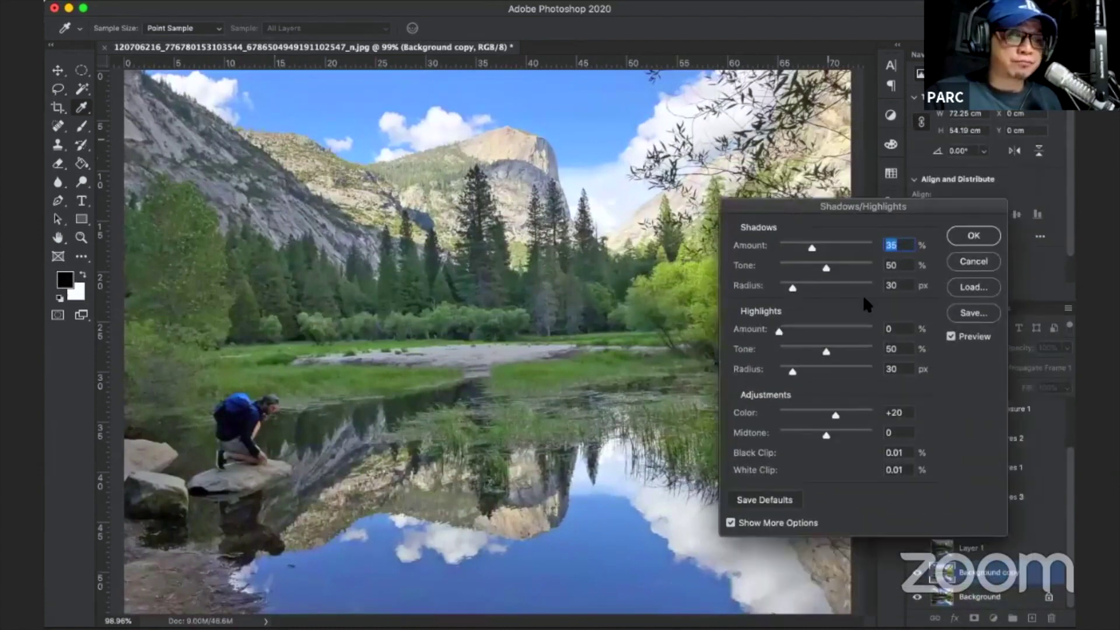
{"action": "left_click", "coordinate": [820, 258]}
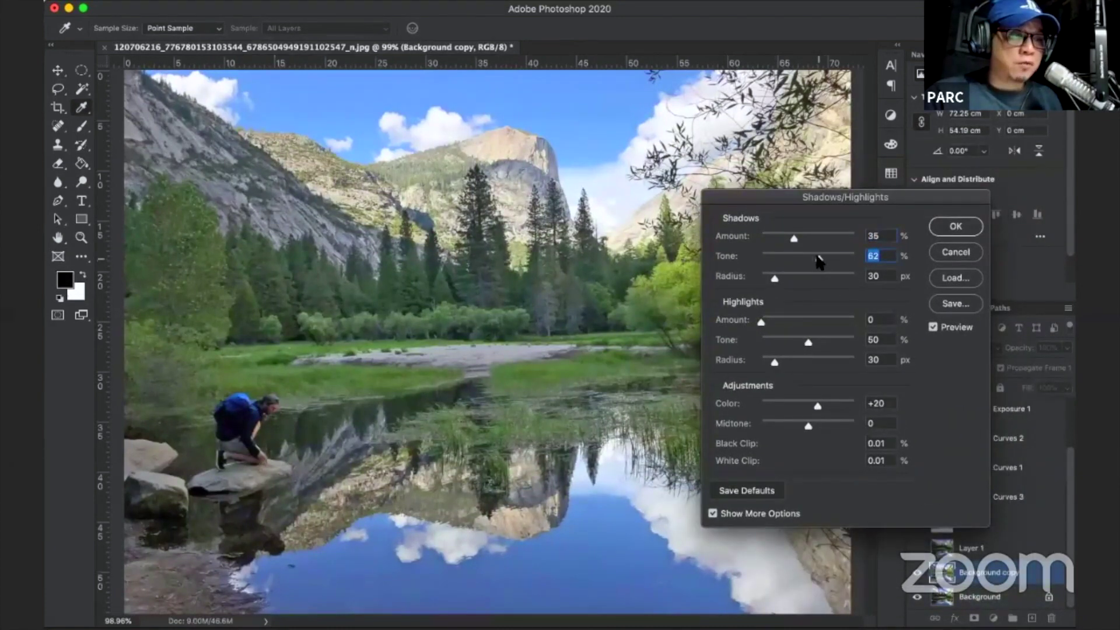
{"action": "left_click_drag", "start_coordinate": [810, 341], "coordinate": [817, 343]}
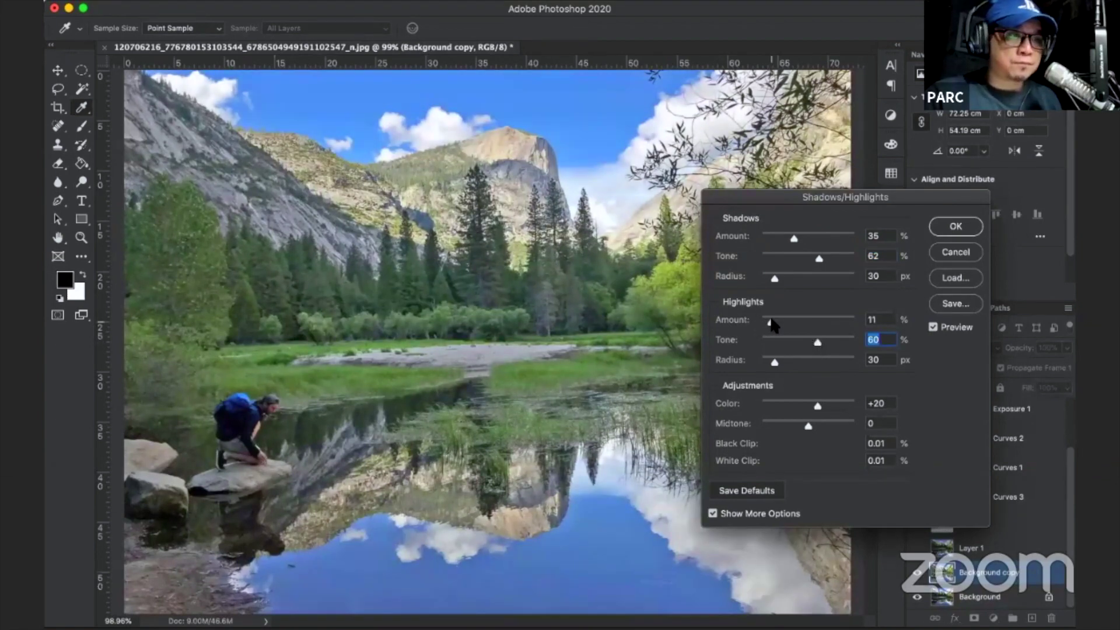
{"action": "left_click_drag", "start_coordinate": [770, 321], "coordinate": [773, 321]}
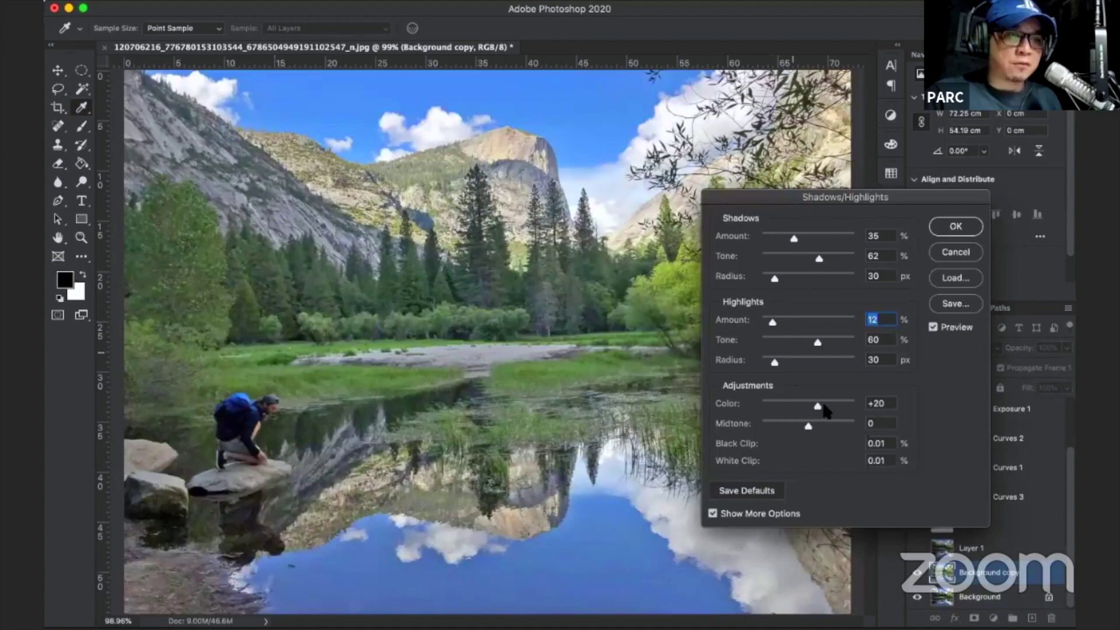
{"action": "left_click", "coordinate": [830, 406]}
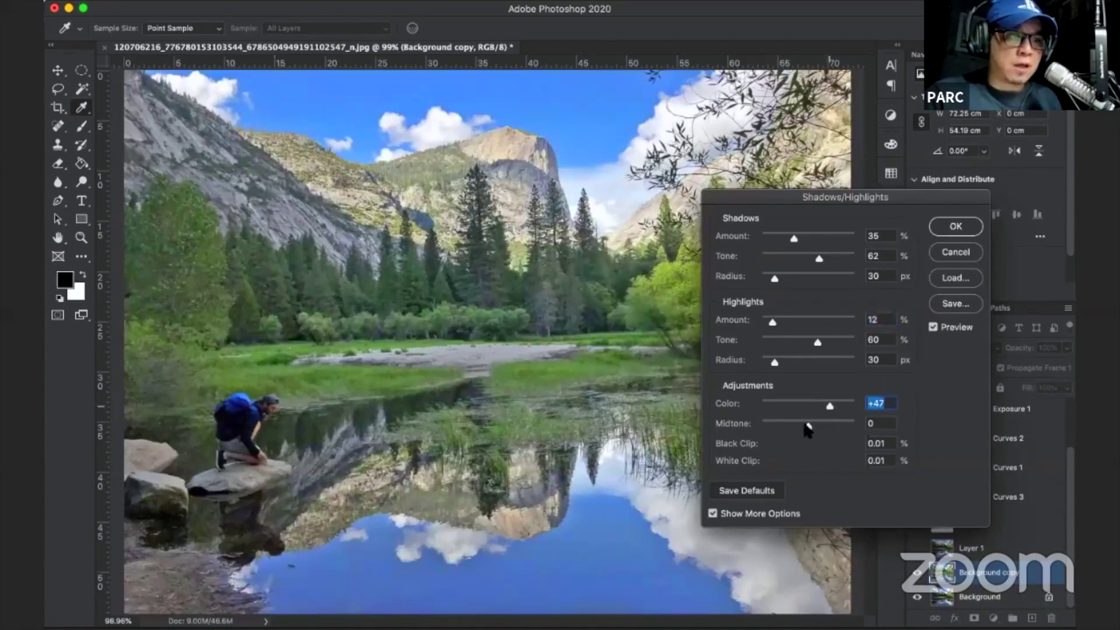
{"action": "mouse_move", "coordinate": [809, 428]}
{"action": "left_mouse_down"}
{"action": "mouse_move", "coordinate": [818, 427]}
{"action": "mouse_move", "coordinate": [804, 426]}
{"action": "left_mouse_up"}
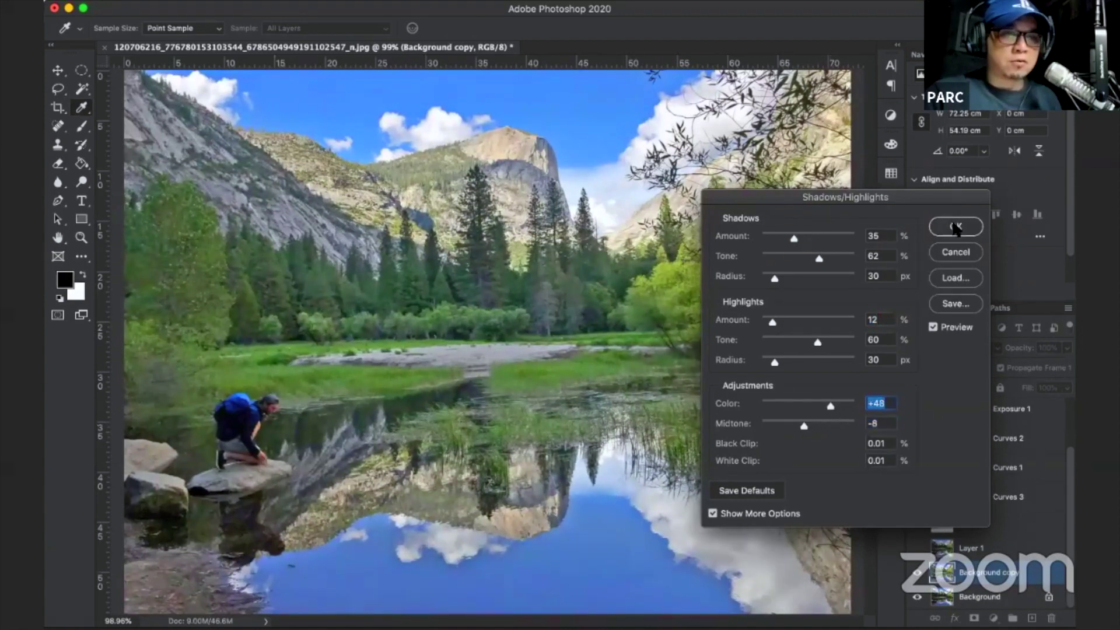
{"action": "left_click", "coordinate": [955, 227]}
{"action": "key", "text": "l"}
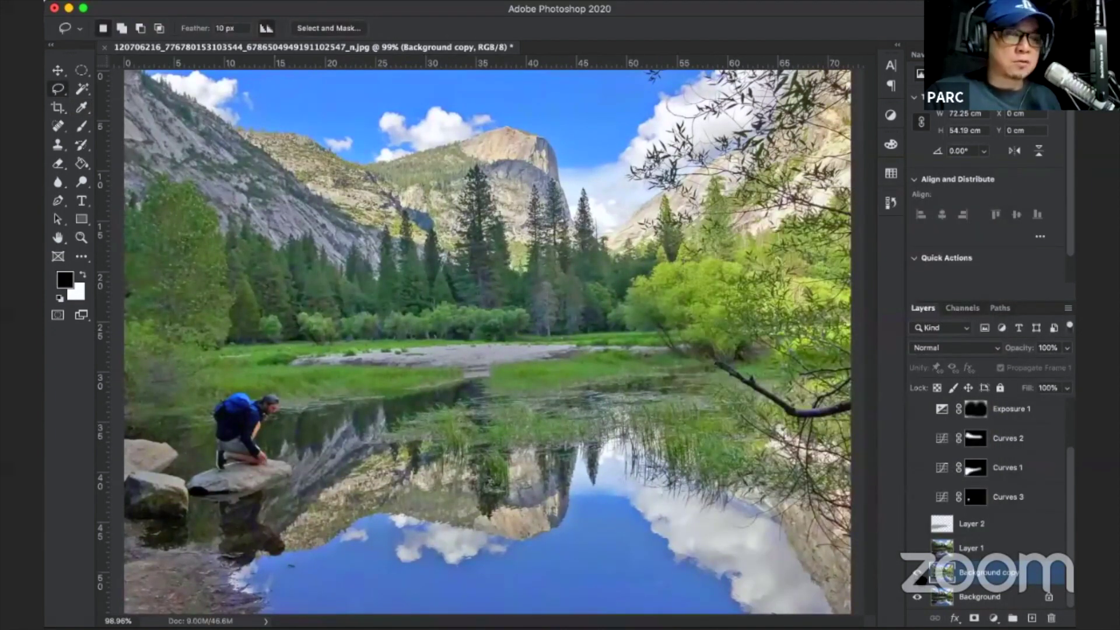
Undo and redo the Shadows/Highlights adjustment to compare before and after.
{"action": "key", "text": "ctrl+z"}
{"action": "key", "text": "ctrl+shift+z"}
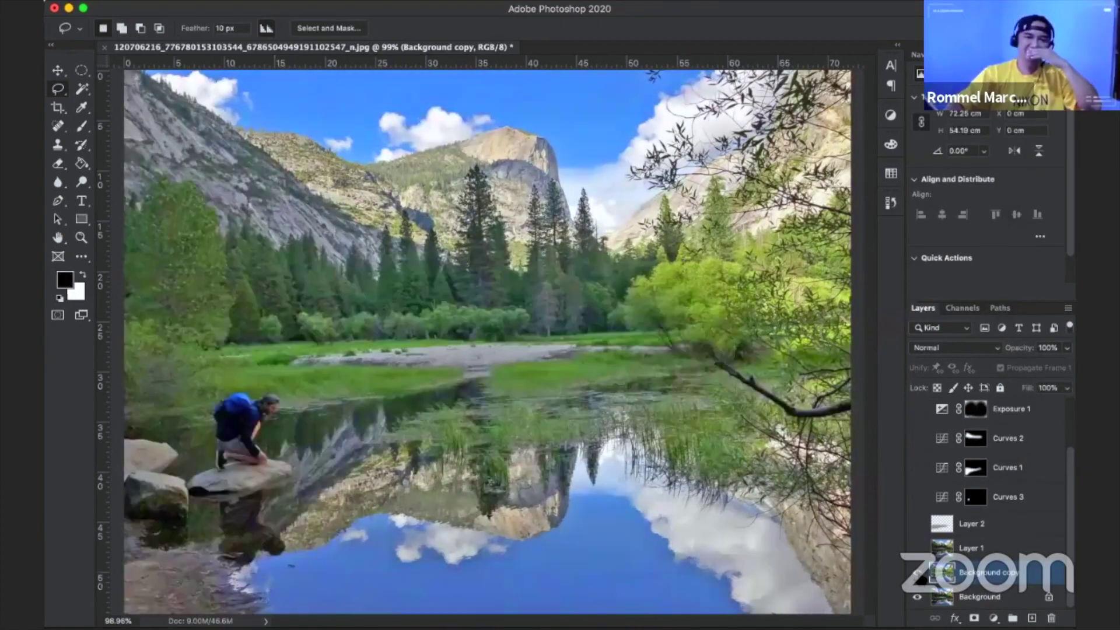
{"action": "key", "text": "ctrl+z"}
{"action": "key", "text": "ctrl+shift+z"}
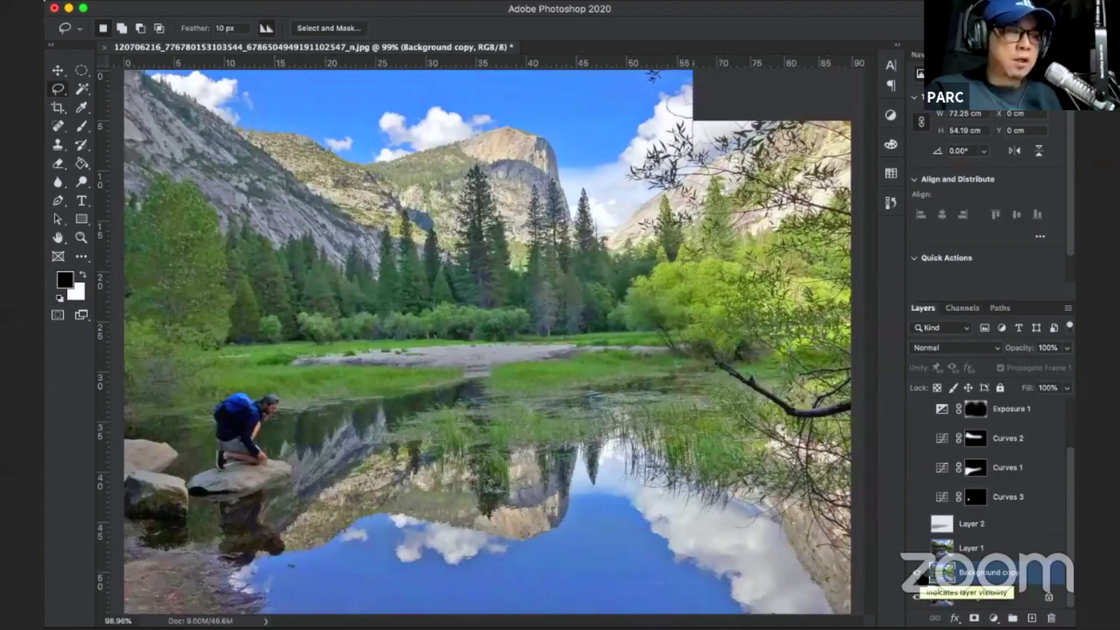
{"action": "key", "text": "ctrl+minus"}
{"action": "key", "text": "ctrl+plus"}
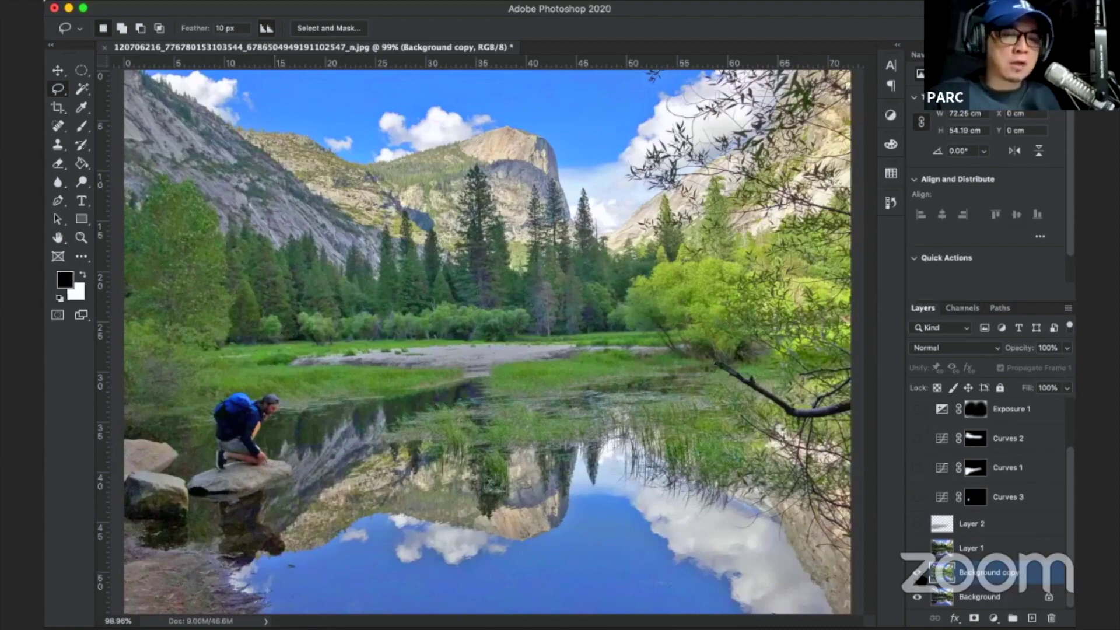
Hide Background copy and show Curves 3, Curves 1, Curves 2 and Hue/Saturation 1 over the Background.
{"action": "left_click", "coordinate": [918, 573]}
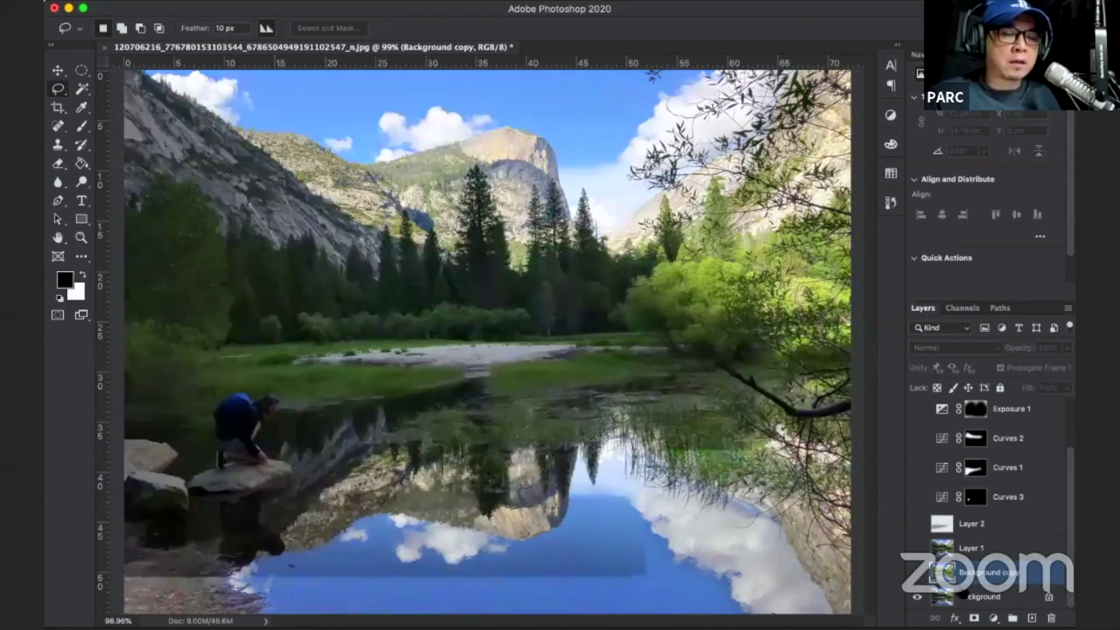
{"action": "left_click", "coordinate": [956, 596]}
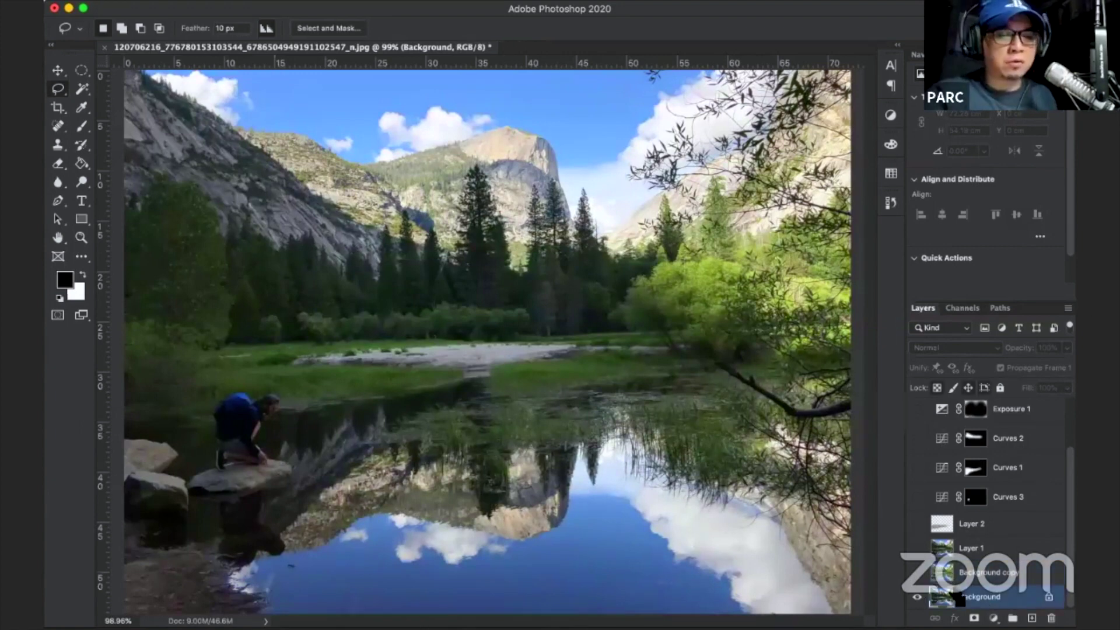
{"action": "scroll", "coordinate": [915, 505], "scroll_direction": "up", "scroll_amount": 2}
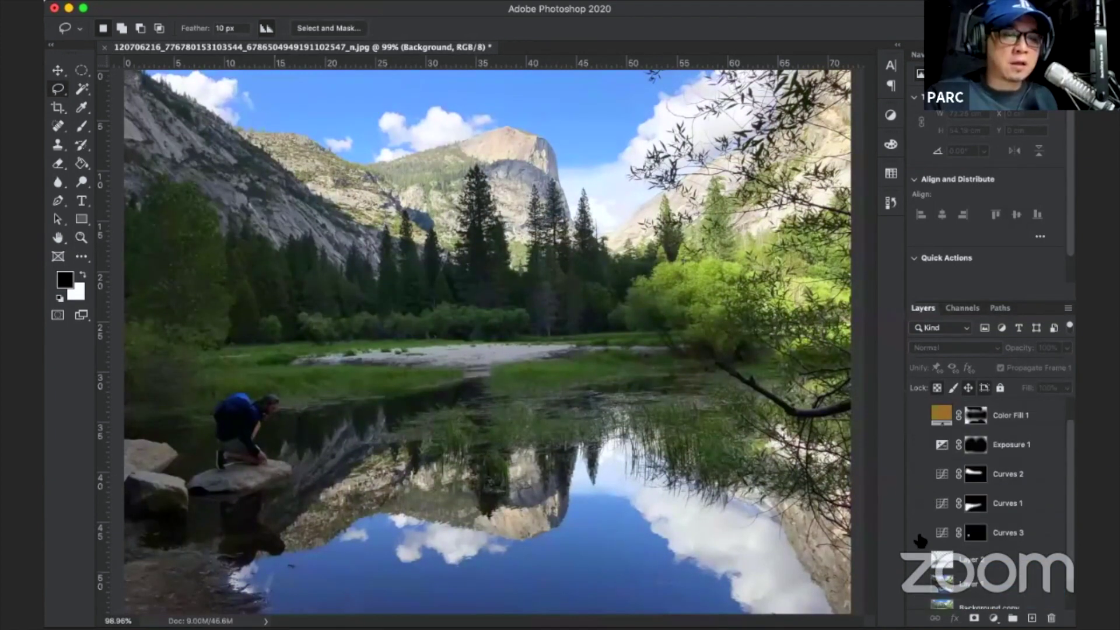
{"action": "left_click", "coordinate": [918, 532]}
{"action": "left_click", "coordinate": [918, 504]}
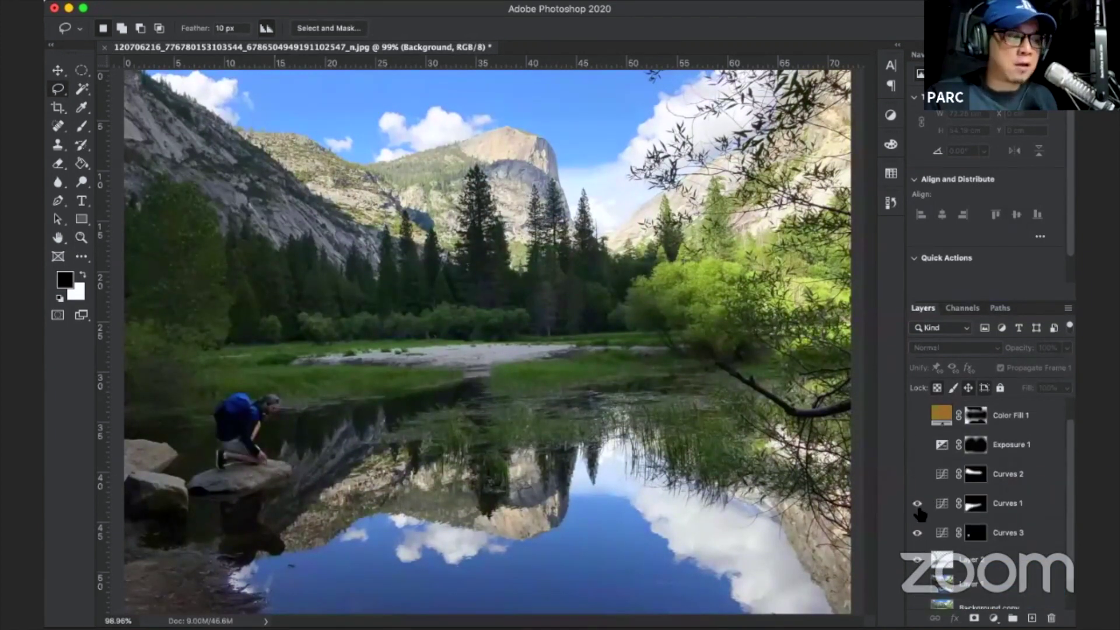
{"action": "left_click", "coordinate": [918, 503]}
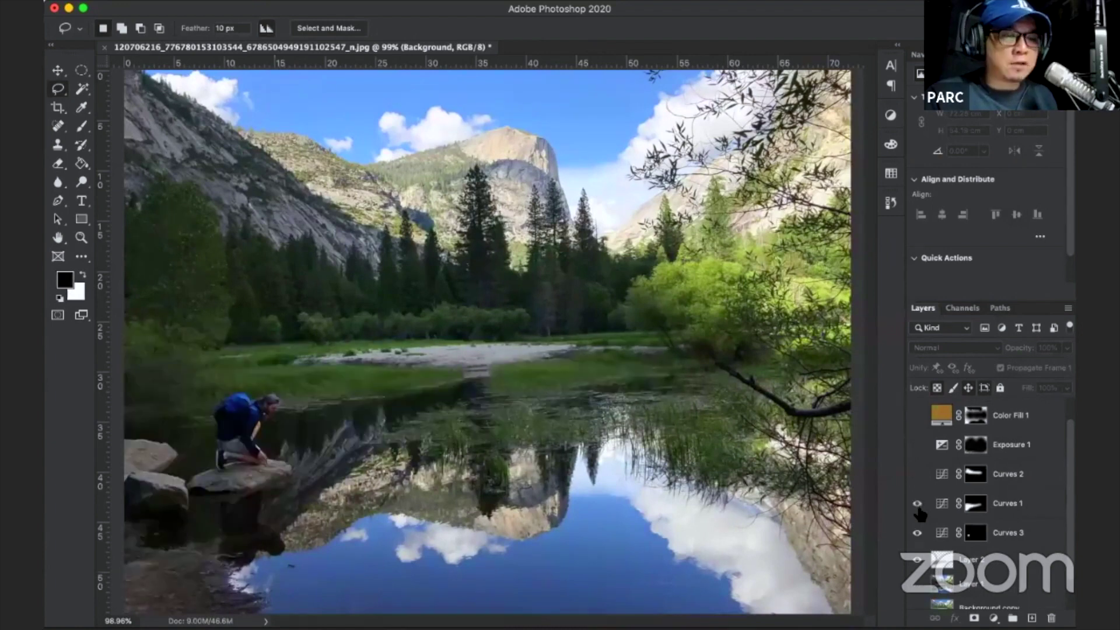
{"action": "left_click", "coordinate": [917, 475]}
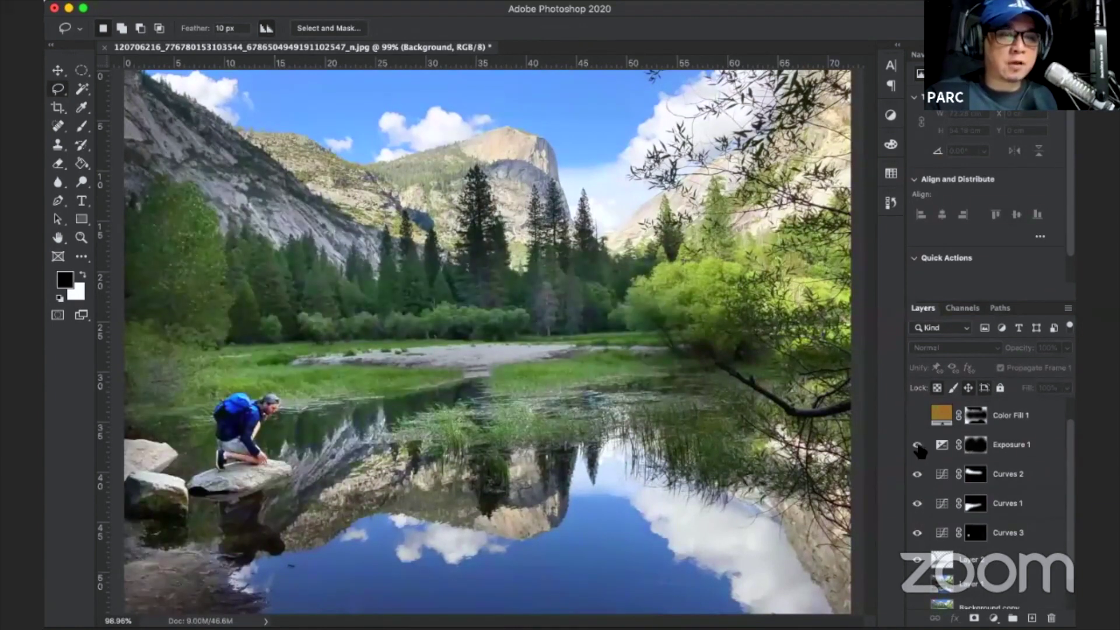
{"action": "scroll", "coordinate": [925, 431], "scroll_direction": "up", "scroll_amount": 1}
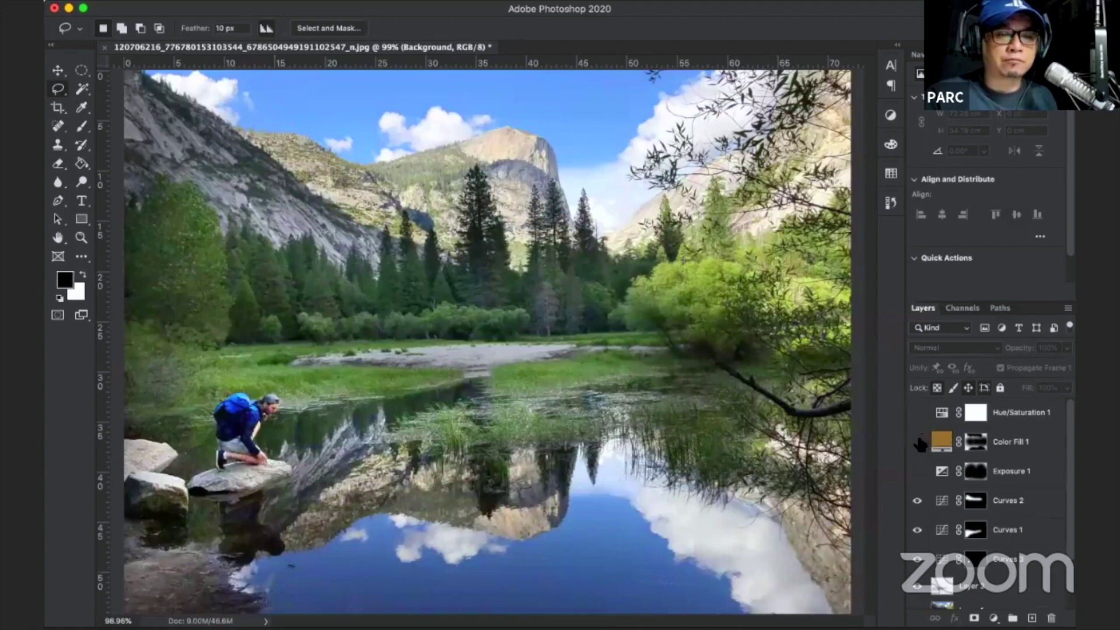
{"action": "left_click", "coordinate": [918, 415]}
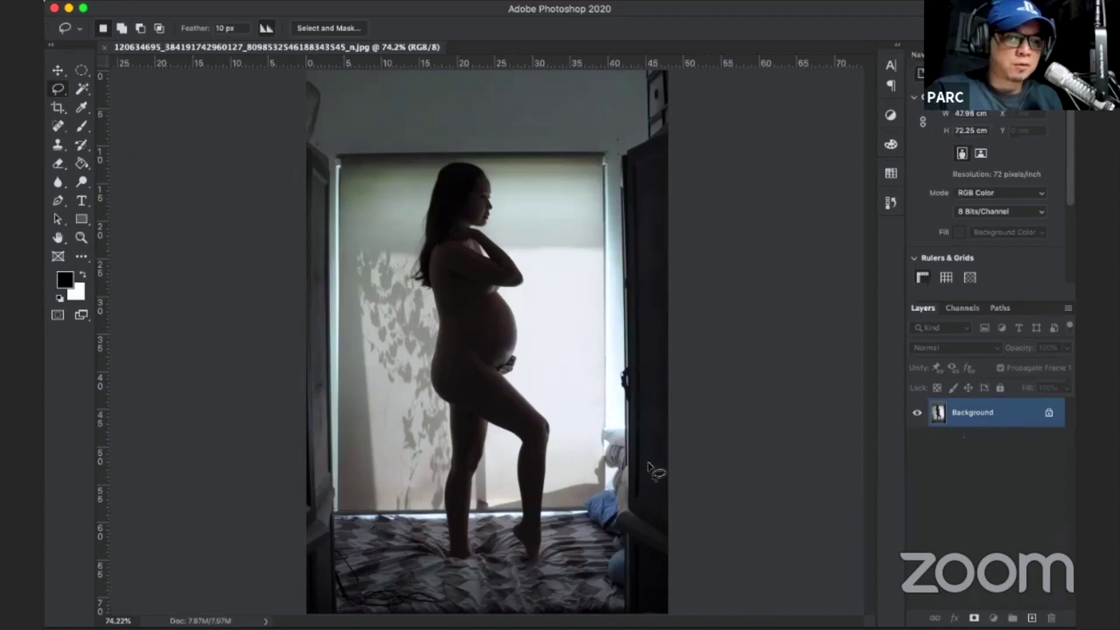
Inspect the silhouette photo zoomed in, fit it on screen, and duplicate Background onto Layer 1.
{"action": "scroll", "coordinate": [489, 550], "scroll_direction": "up", "scroll_amount": 5}
{"action": "scroll", "coordinate": [484, 525], "scroll_direction": "up", "scroll_amount": 3}
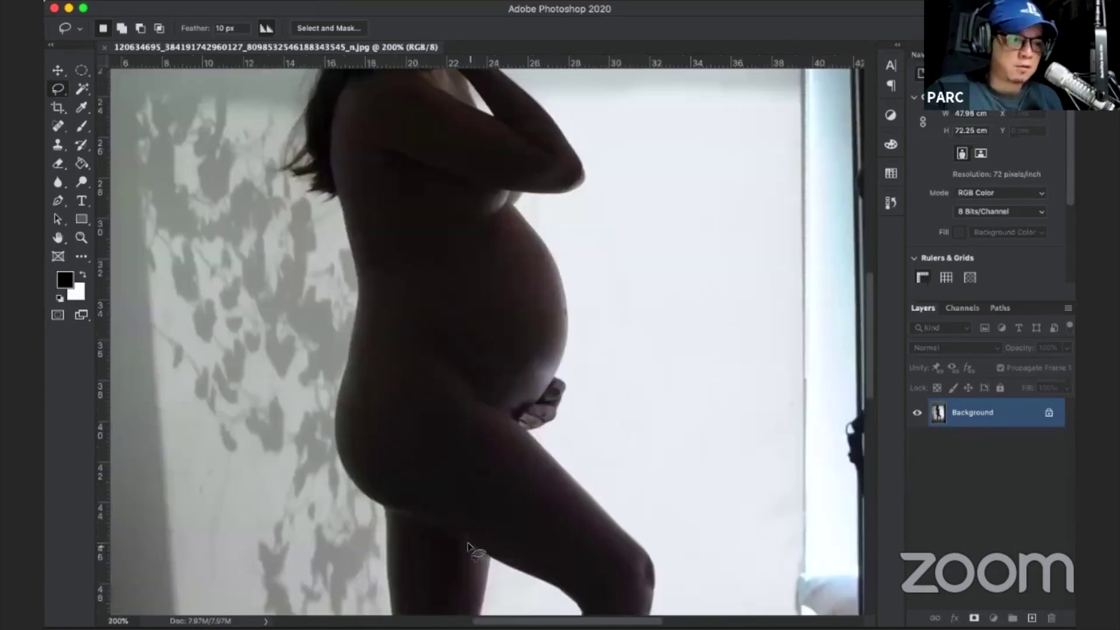
{"action": "scroll", "coordinate": [467, 479], "scroll_direction": "down", "scroll_amount": 10}
{"action": "scroll", "coordinate": [458, 452], "scroll_direction": "up", "scroll_amount": 2}
{"action": "scroll", "coordinate": [461, 449], "scroll_direction": "up", "scroll_amount": 3}
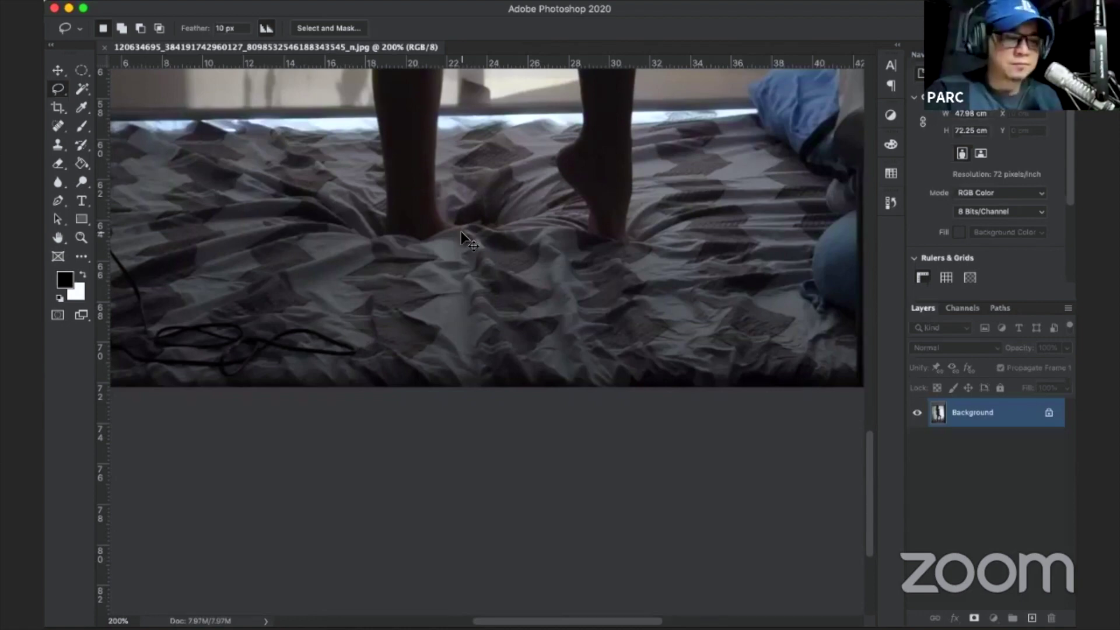
{"action": "key", "text": "ctrl+0"}
{"action": "key", "text": "ctrl+j"}
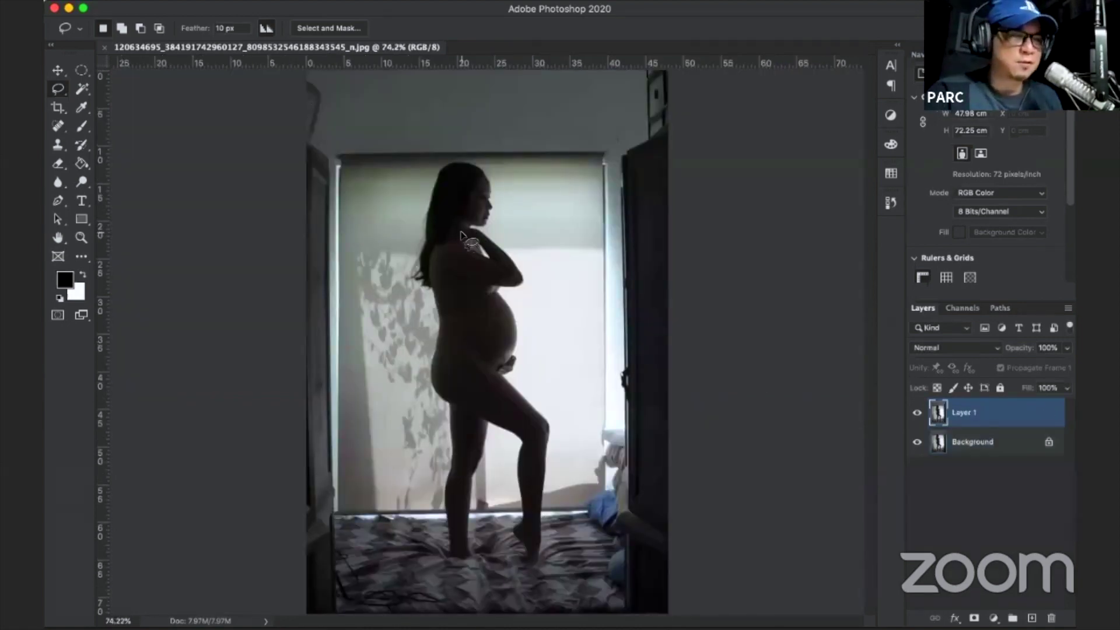
{"action": "key", "text": "ctrl+minus"}
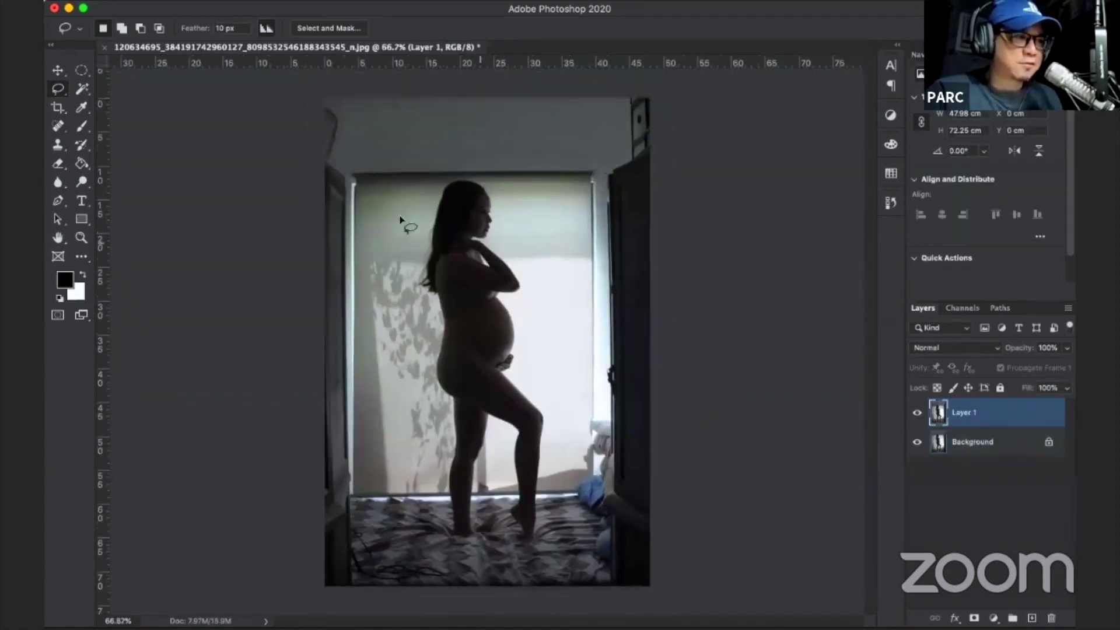
Select a strip on the photo's left edge and stretch it outward to cover the door frame.
{"action": "right_click", "coordinate": [80, 71]}
{"action": "left_click", "coordinate": [146, 63]}
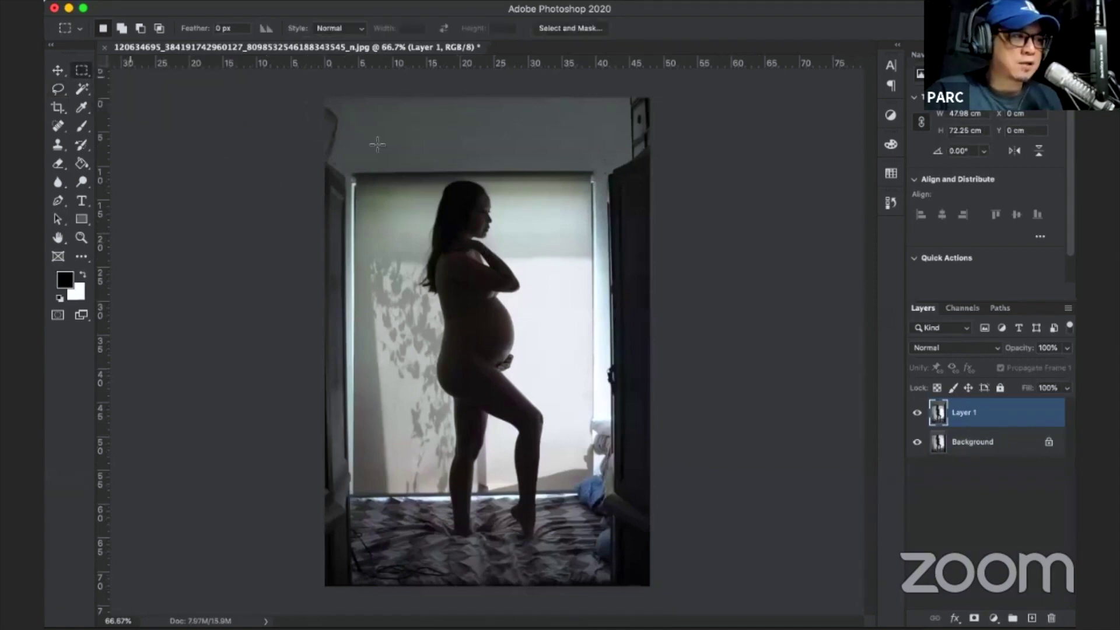
{"action": "left_click_drag", "start_coordinate": [353, 87], "coordinate": [389, 587]}
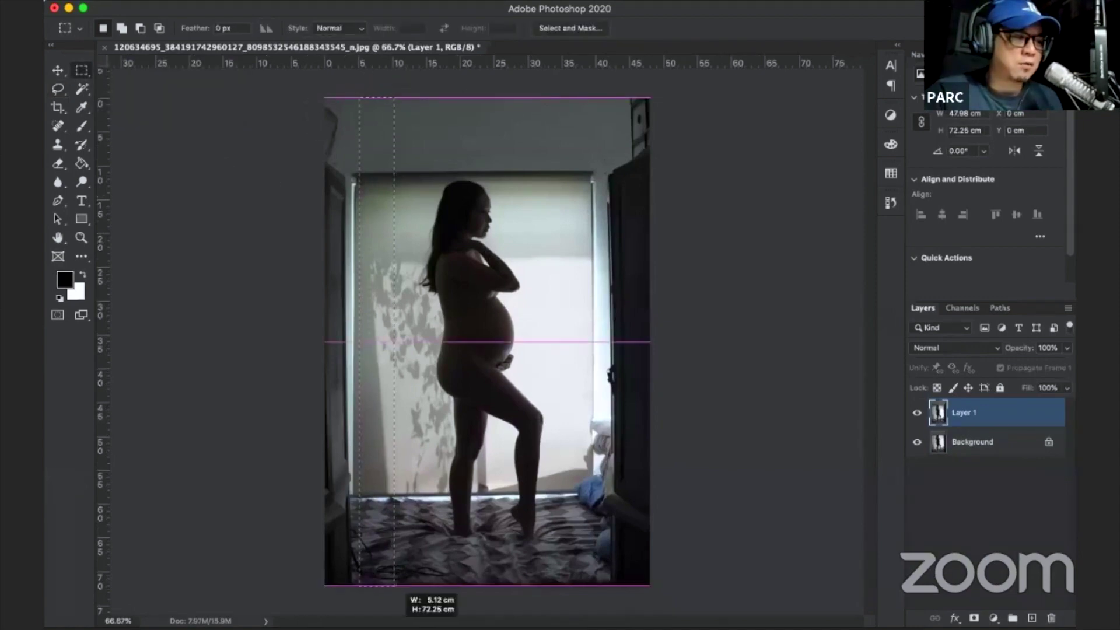
{"action": "left_click_drag", "start_coordinate": [325, 98], "coordinate": [406, 587]}
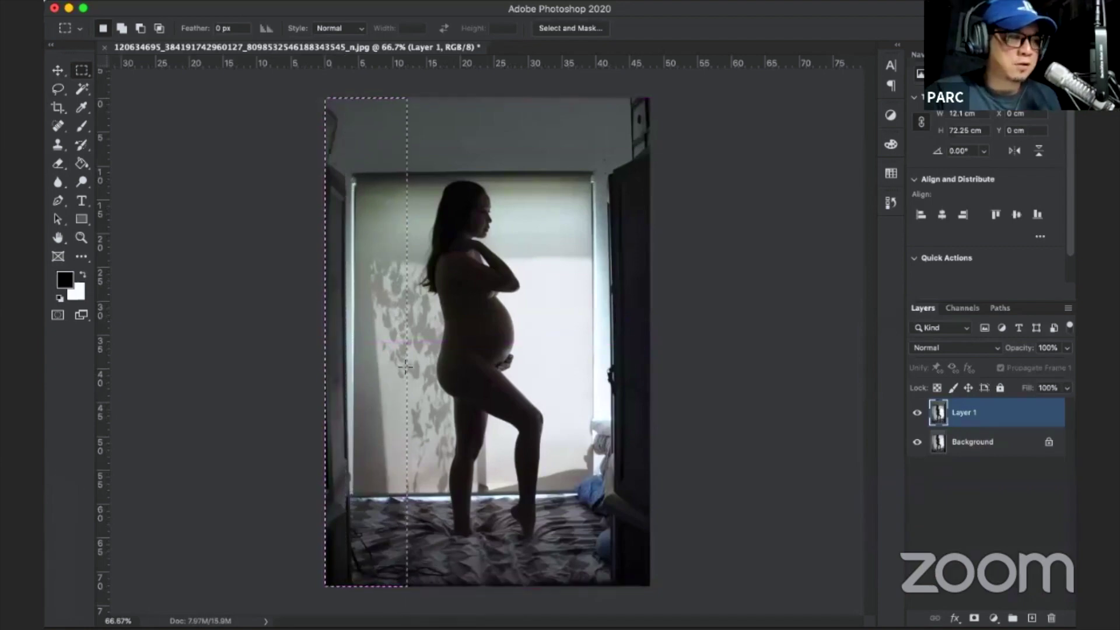
{"action": "key", "text": "ctrl+t"}
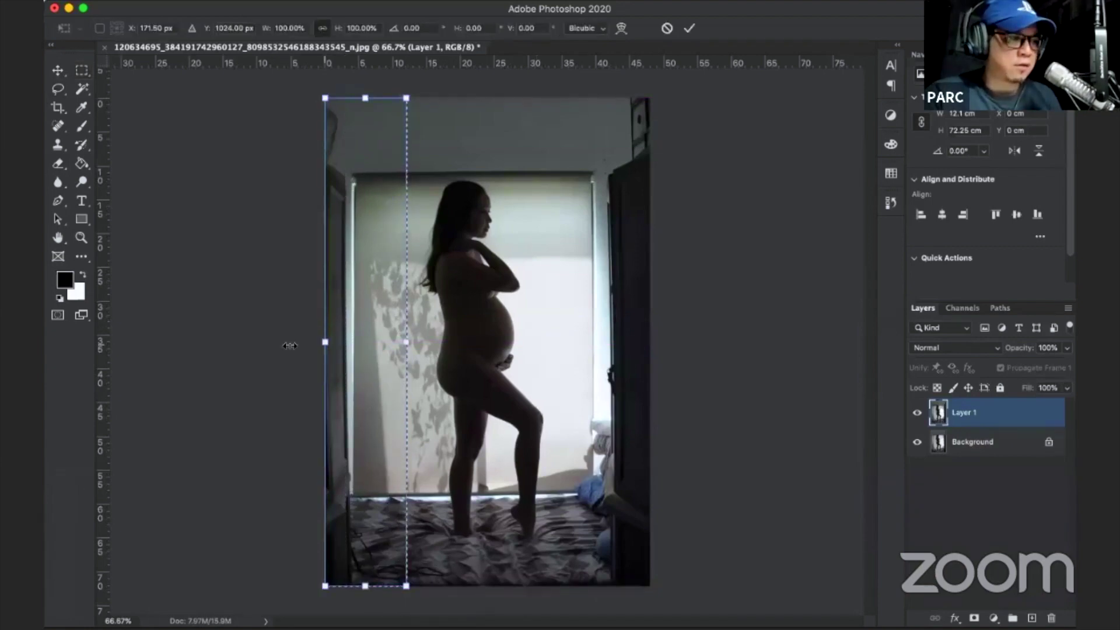
{"action": "left_click_drag", "start_coordinate": [325, 341], "coordinate": [274, 342]}
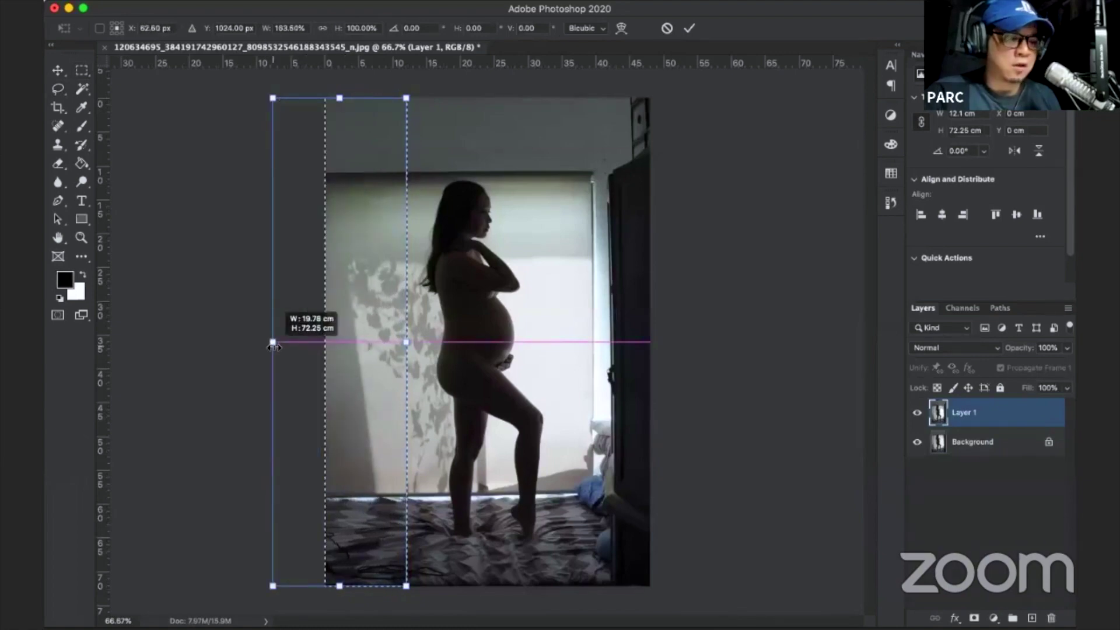
{"action": "key", "text": "Return"}
{"action": "key", "text": "ctrl+d"}
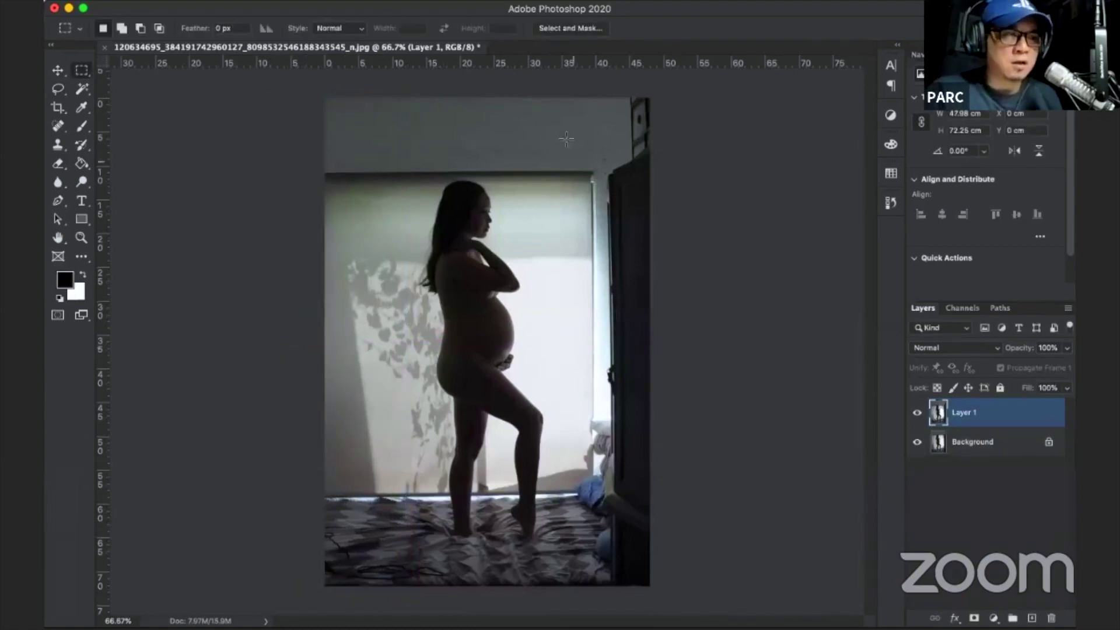
Select a strip along the right edge and try stretching it over the door, then cancel.
{"action": "mouse_move", "coordinate": [557, 91]}
{"action": "left_mouse_down"}
{"action": "mouse_move", "coordinate": [709, 588]}
{"action": "mouse_move", "coordinate": [727, 554]}
{"action": "left_mouse_up"}
{"action": "key", "text": "ctrl+t"}
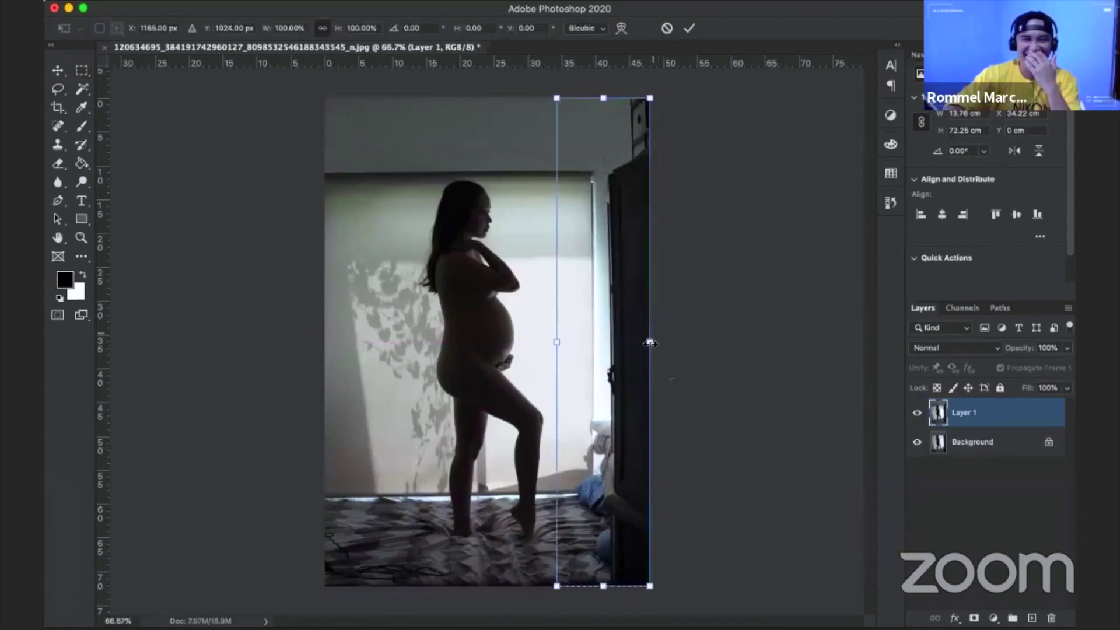
{"action": "left_click_drag", "start_coordinate": [650, 342], "coordinate": [813, 356]}
{"action": "key", "text": "Escape"}
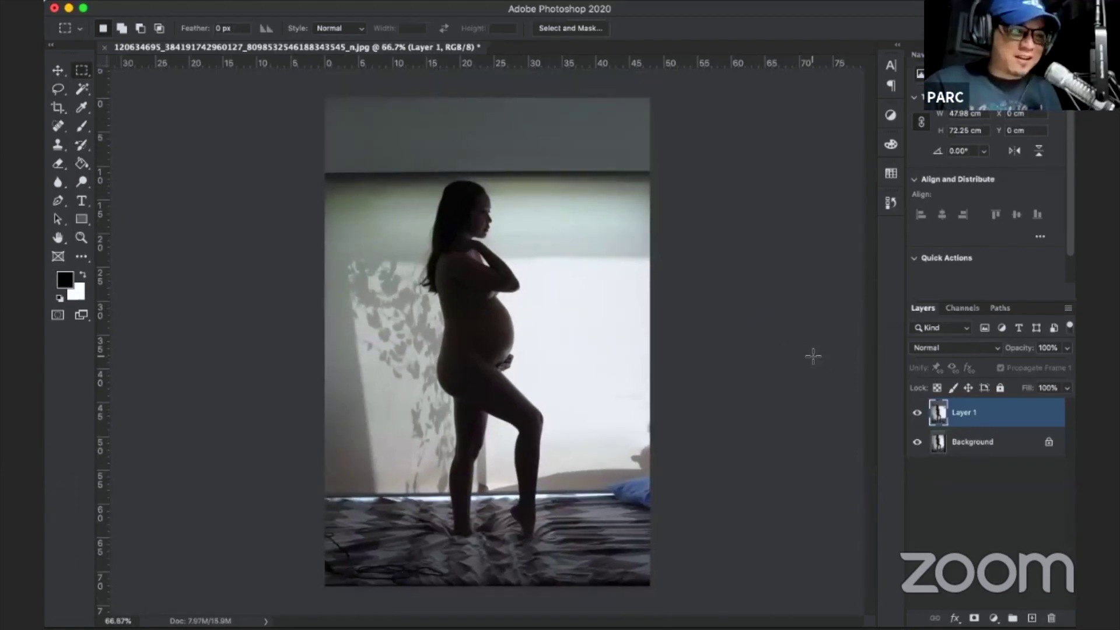
Stretch the bottom-right edge strip sideways to push the blue pillow out of frame.
{"action": "left_click_drag", "start_coordinate": [598, 363], "coordinate": [694, 487]}
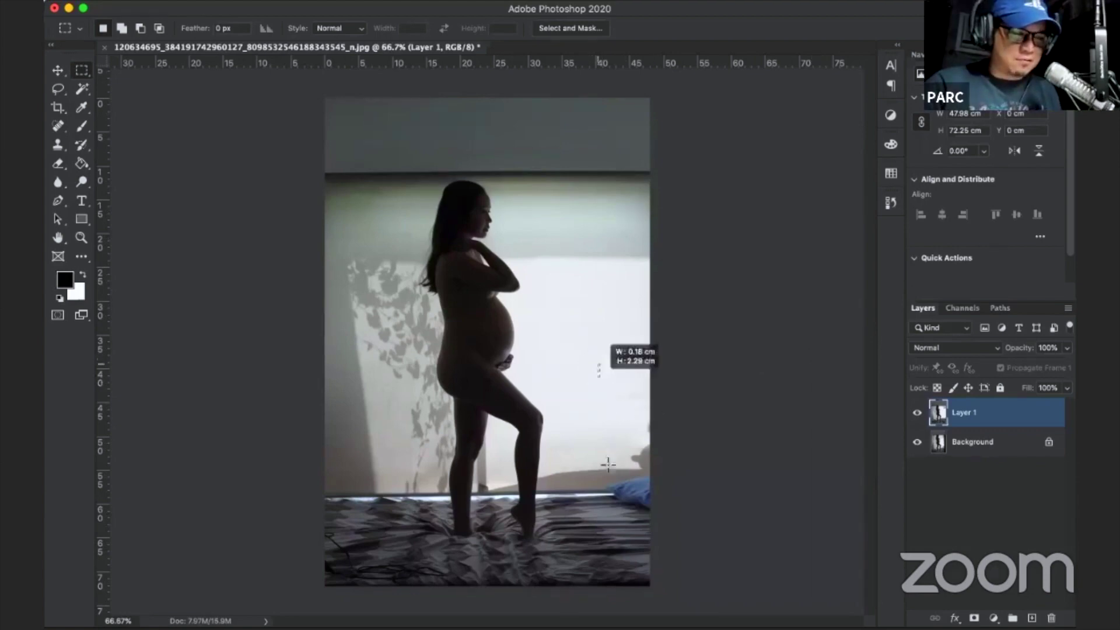
{"action": "key", "text": "ctrl+t"}
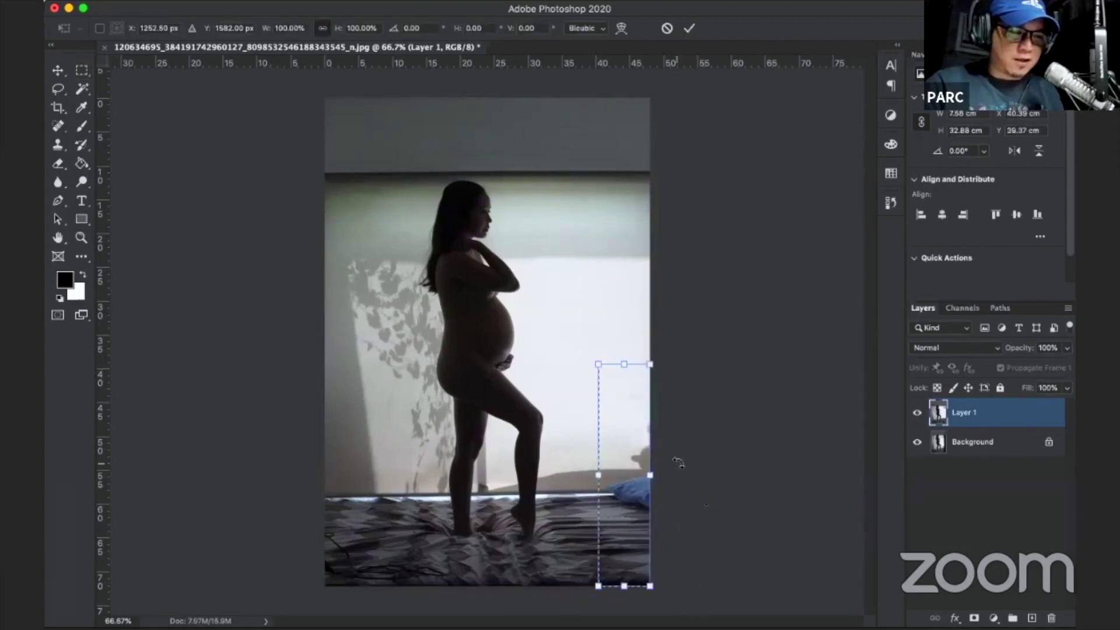
{"action": "left_click_drag", "start_coordinate": [652, 479], "coordinate": [669, 478]}
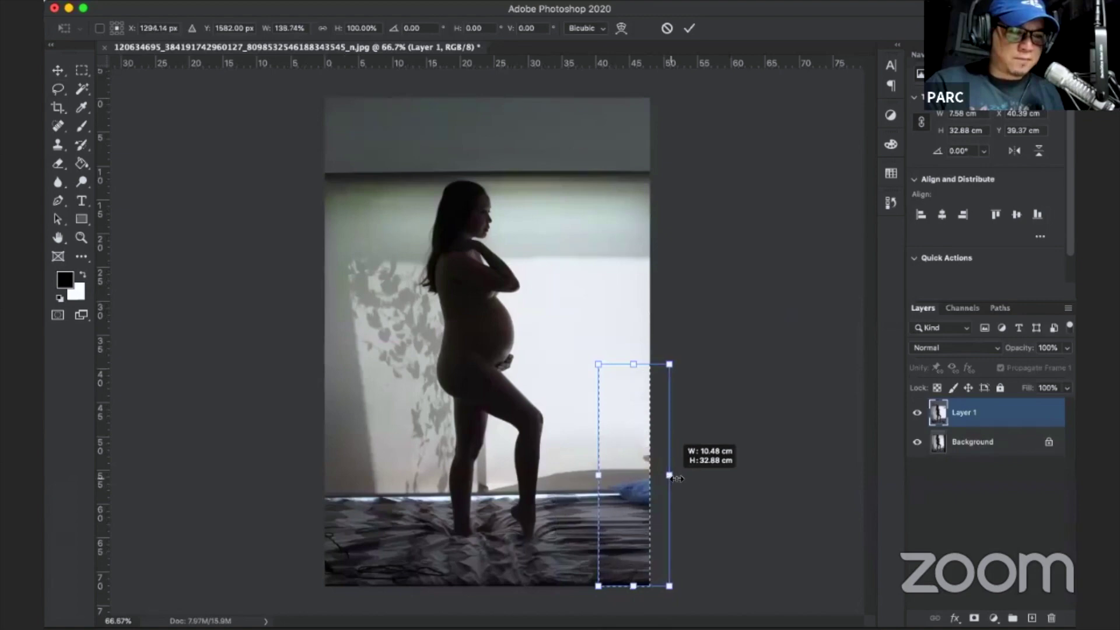
{"action": "left_click_drag", "start_coordinate": [669, 477], "coordinate": [766, 478]}
{"action": "key", "text": "Return"}
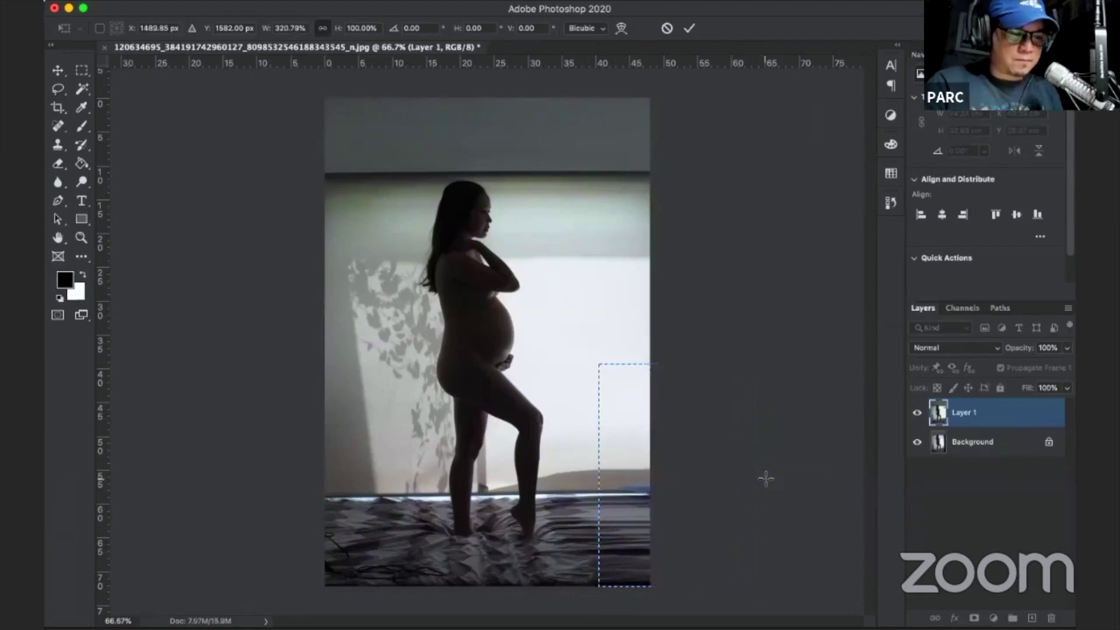
{"action": "key", "text": "m"}
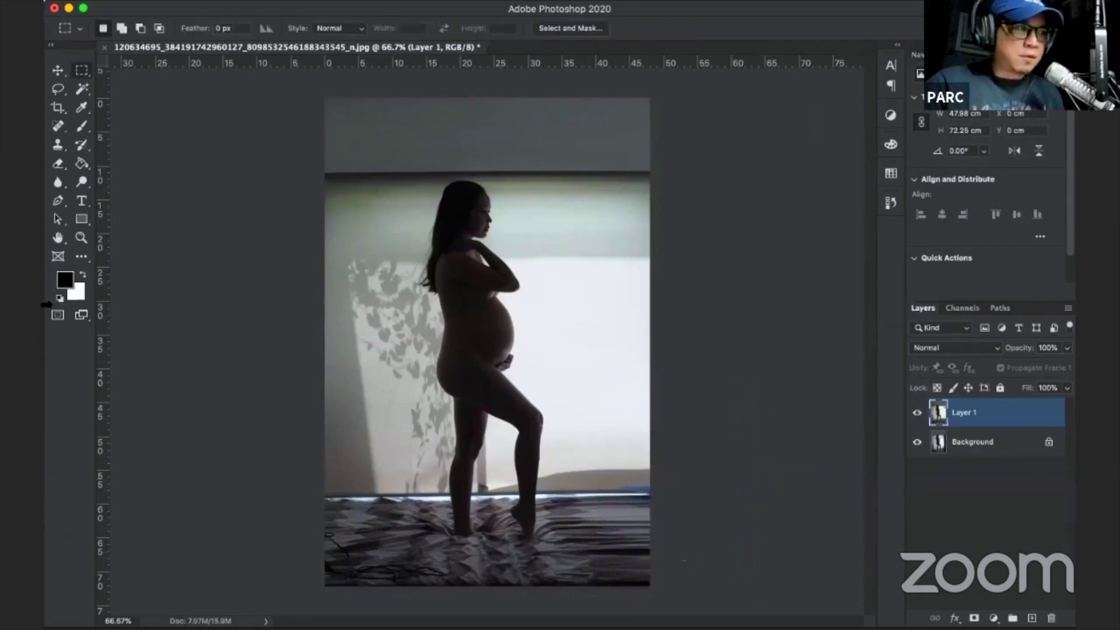
Clone Stamp bedsheet texture over the dark stripe and wrinkles at the lower right.
{"action": "right_click", "coordinate": [58, 145]}
{"action": "left_click", "coordinate": [116, 144]}
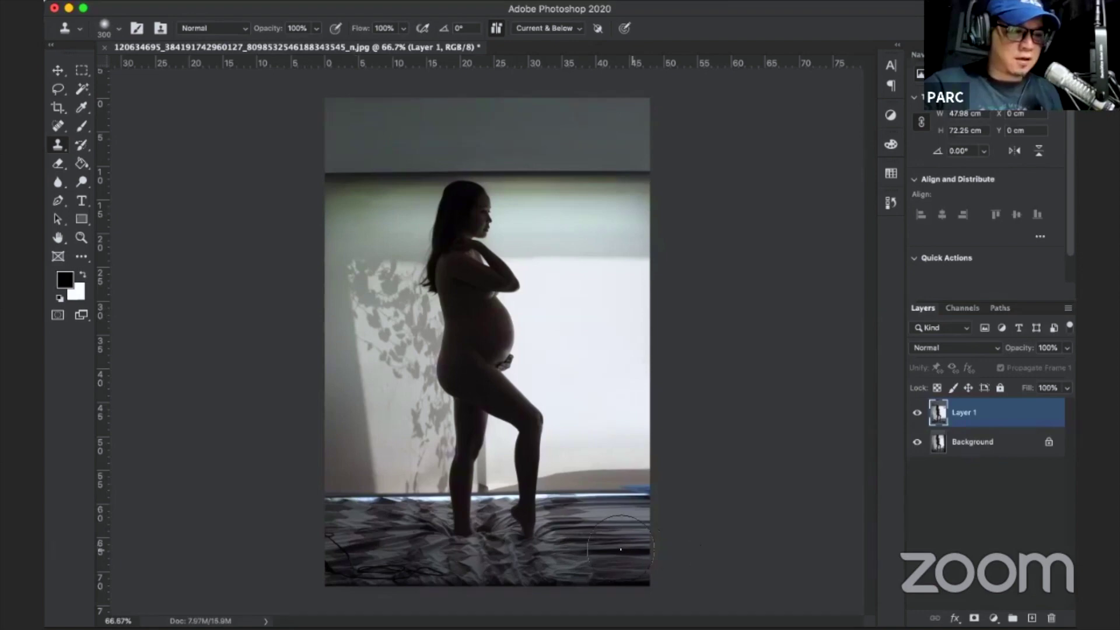
{"action": "left_click_drag", "start_coordinate": [621, 549], "coordinate": [595, 546]}
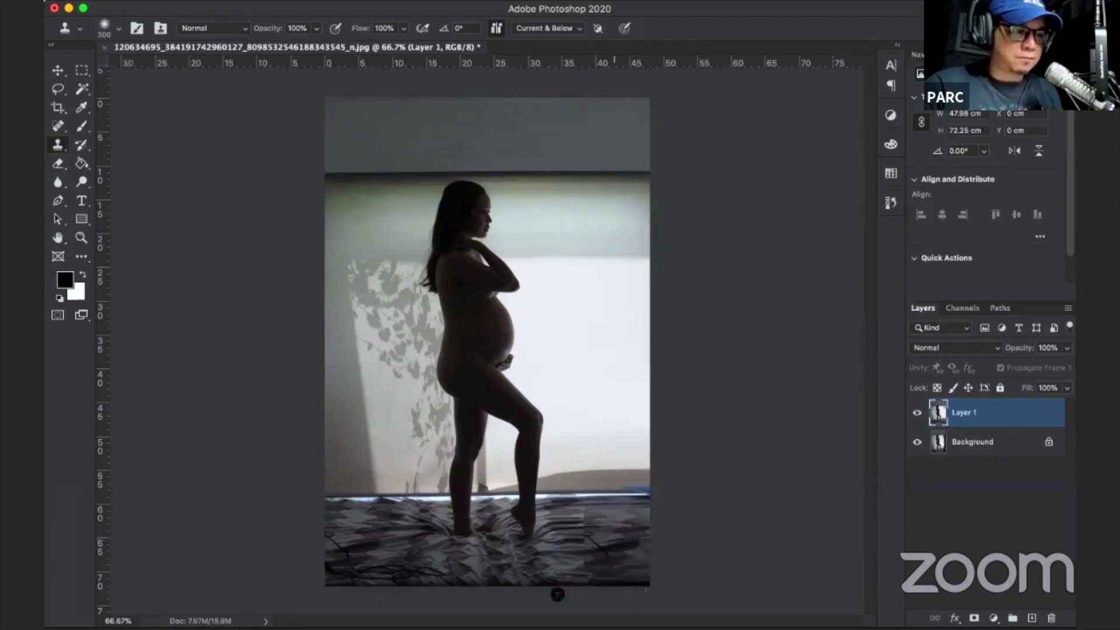
{"action": "left_click_drag", "start_coordinate": [659, 547], "coordinate": [609, 555]}
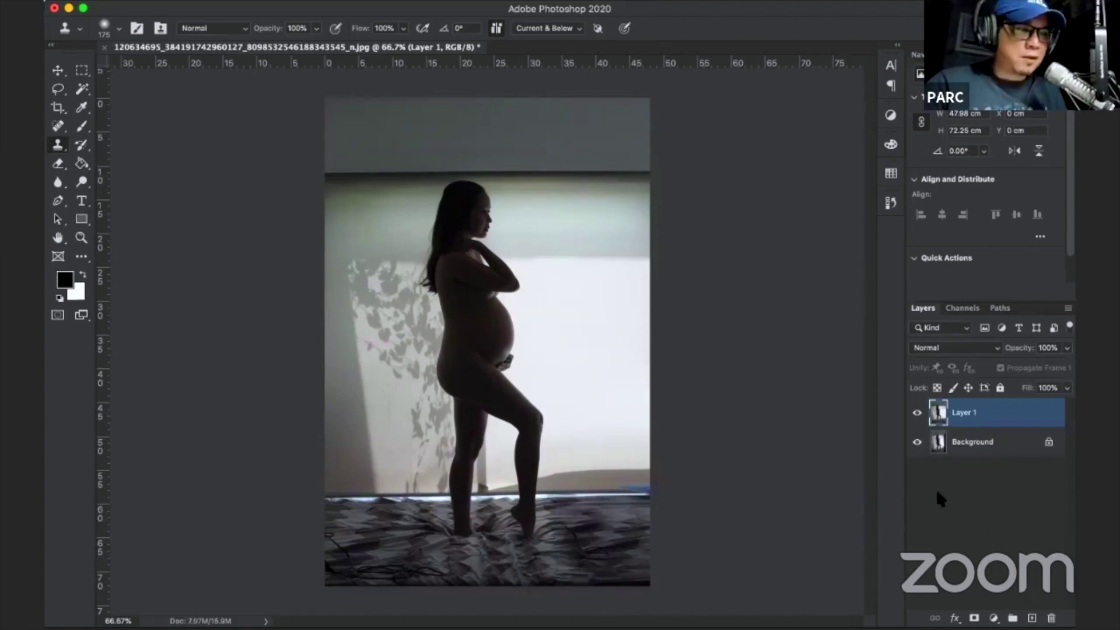
Add a Black & White adjustment with Reds 108 and Yellows 139, then stamp visible into Layer 2.
{"action": "left_click", "coordinate": [993, 617]}
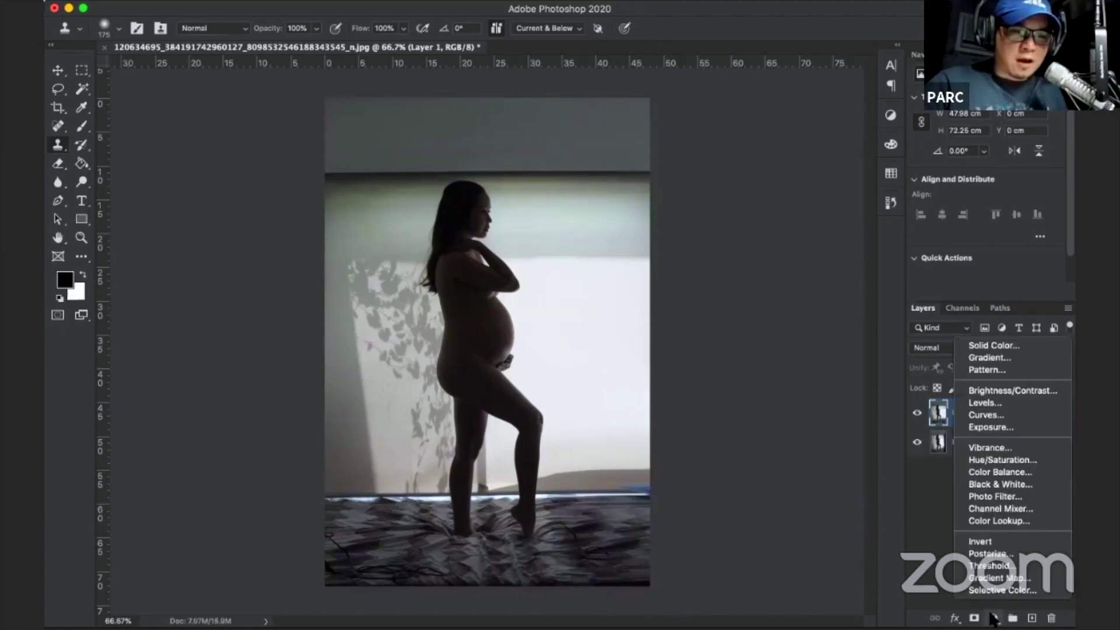
{"action": "left_click", "coordinate": [1004, 484]}
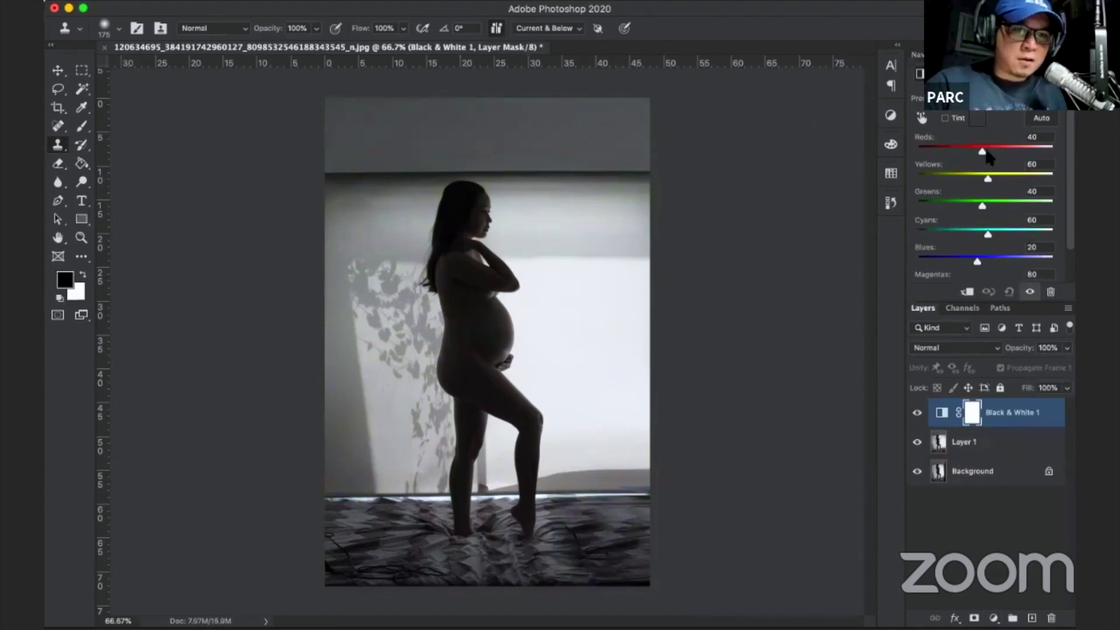
{"action": "left_click_drag", "start_coordinate": [982, 151], "coordinate": [1002, 179]}
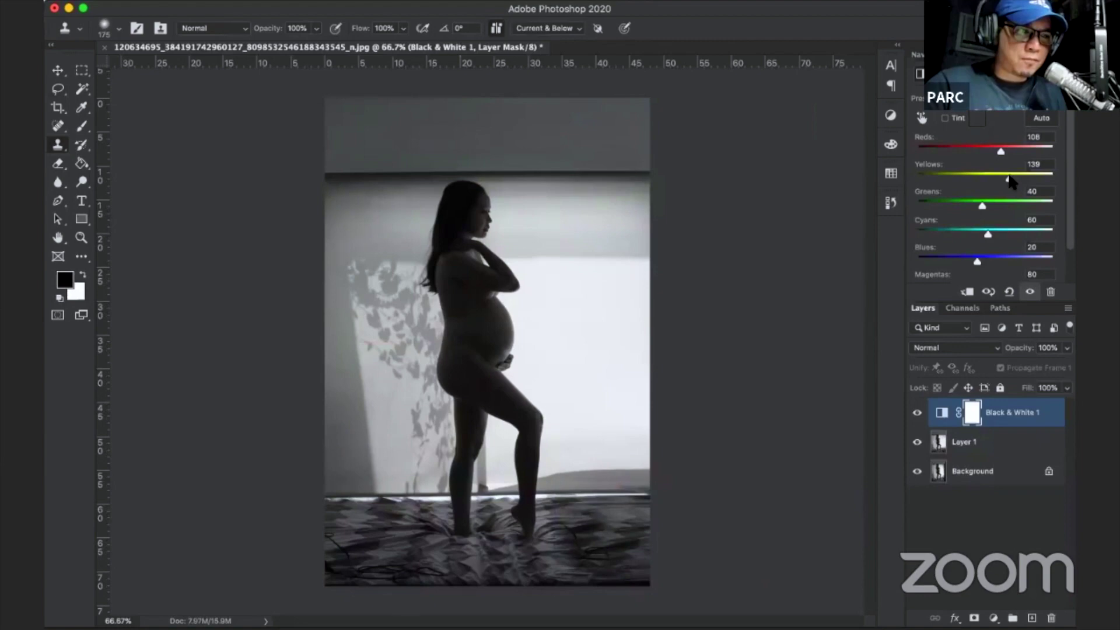
{"action": "key", "text": "ctrl+plus"}
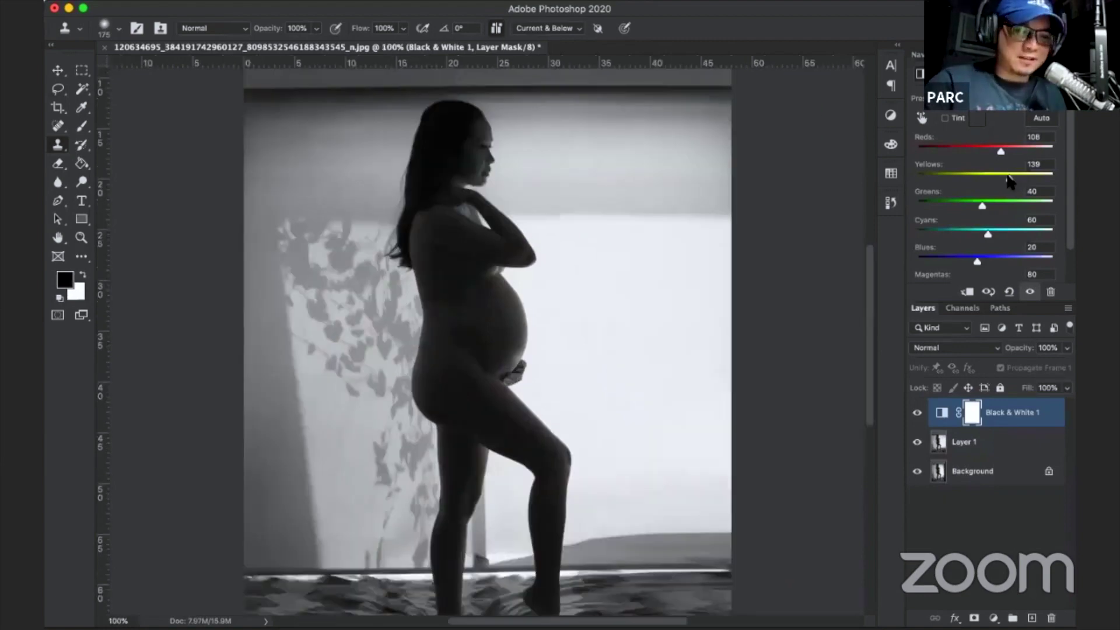
{"action": "key", "text": "ctrl+0"}
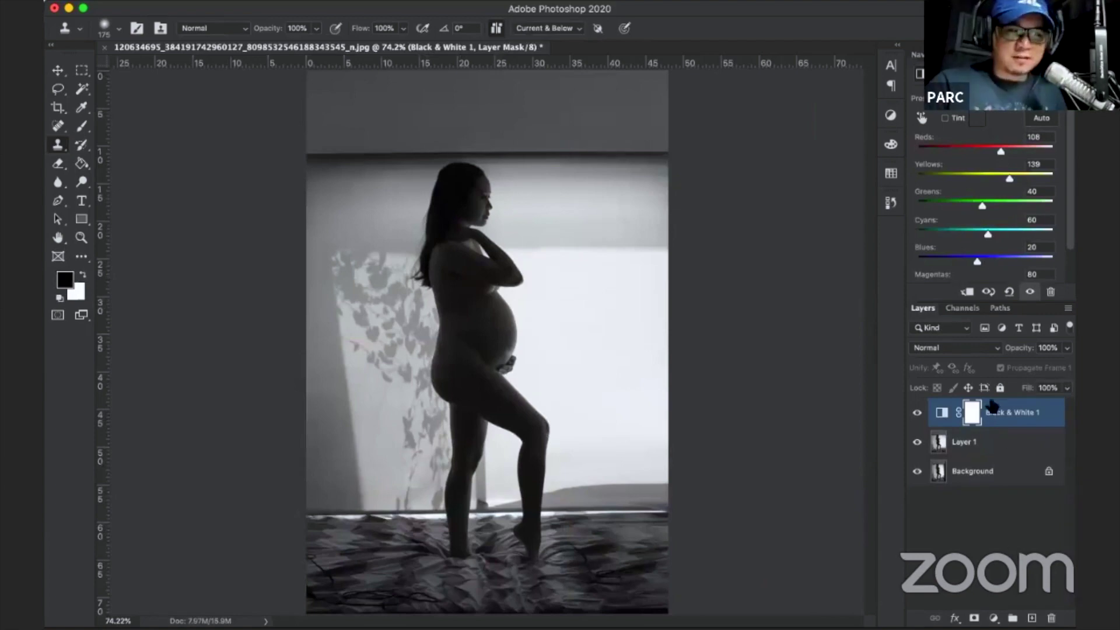
{"action": "key", "text": "ctrl+alt+shift+e"}
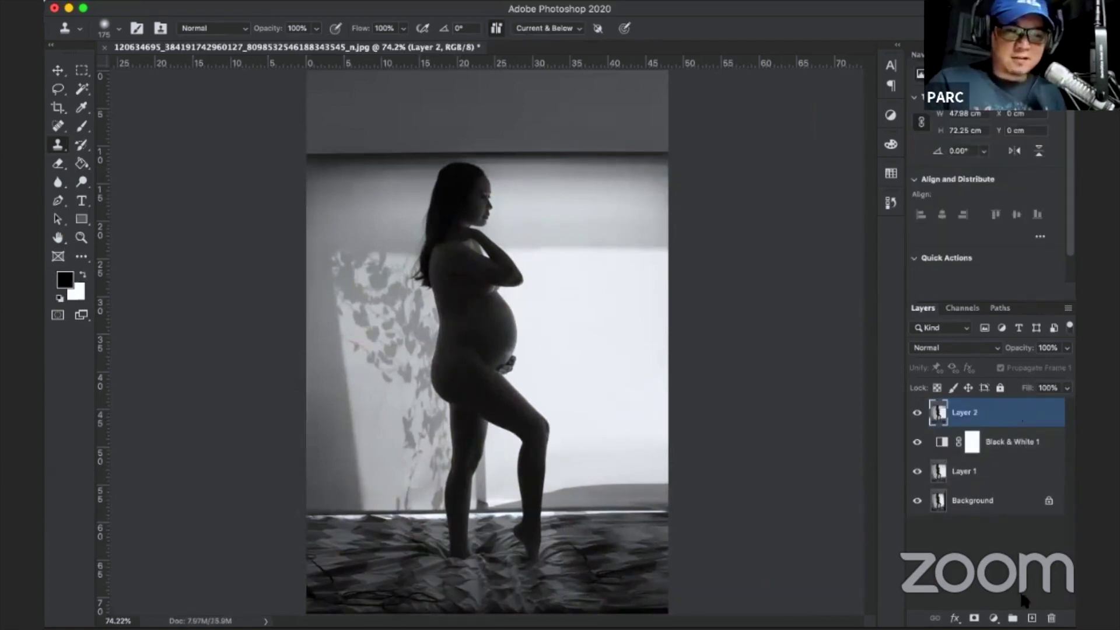
Add a blank layer, a Levels adjustment (white input 237, midtones 0.89), and another blank Layer 4.
{"action": "left_click", "coordinate": [1032, 618]}
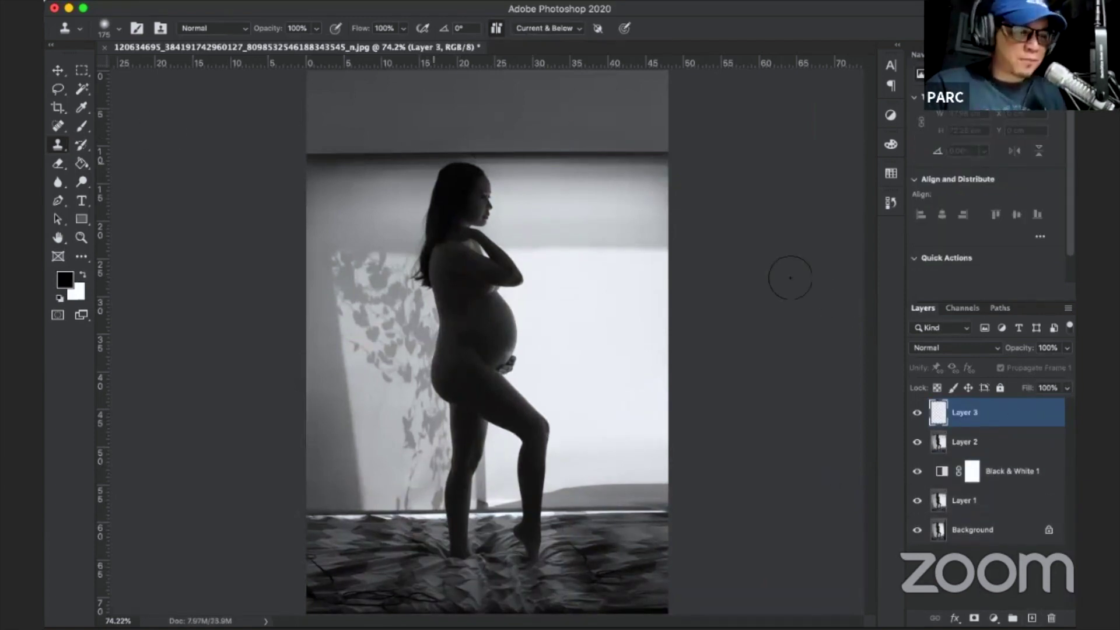
{"action": "left_click", "coordinate": [994, 618]}
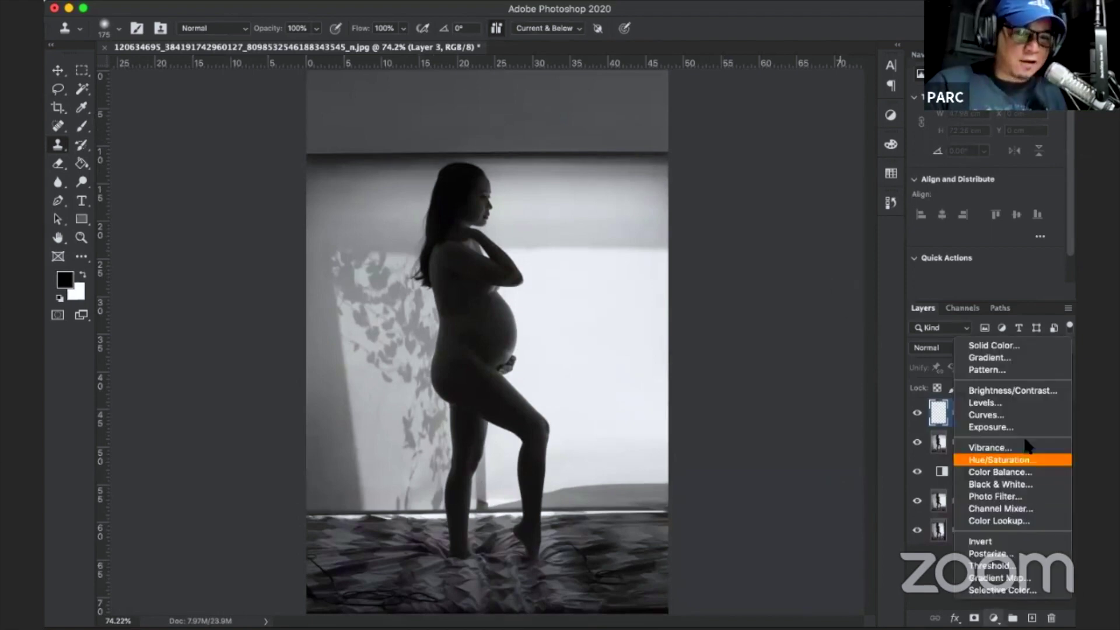
{"action": "left_click", "coordinate": [1018, 403]}
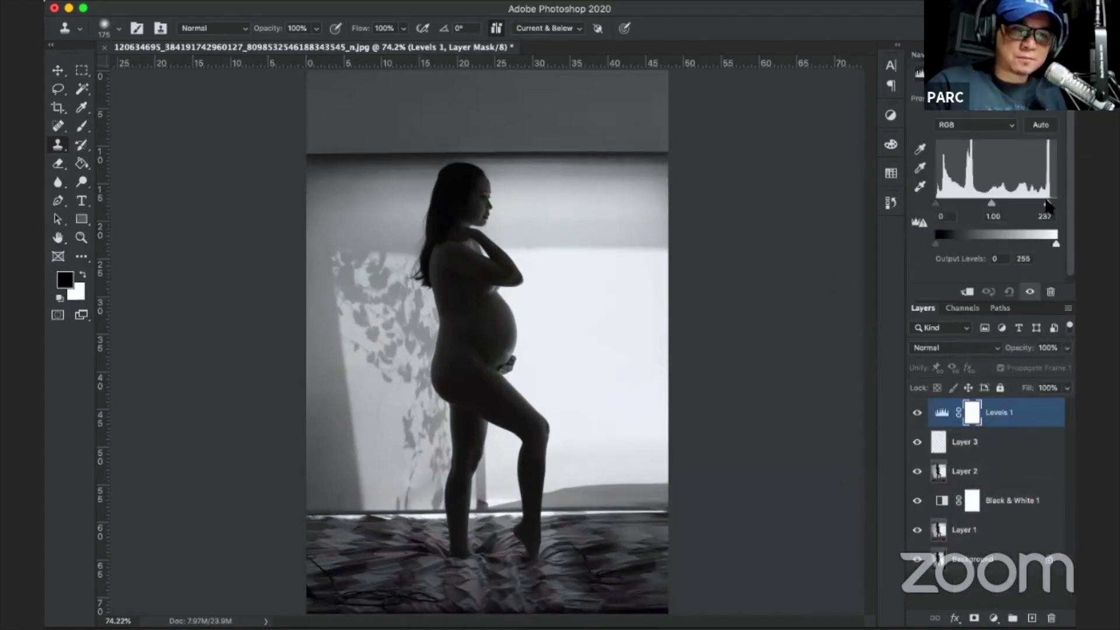
{"action": "left_click_drag", "start_coordinate": [1046, 203], "coordinate": [997, 201]}
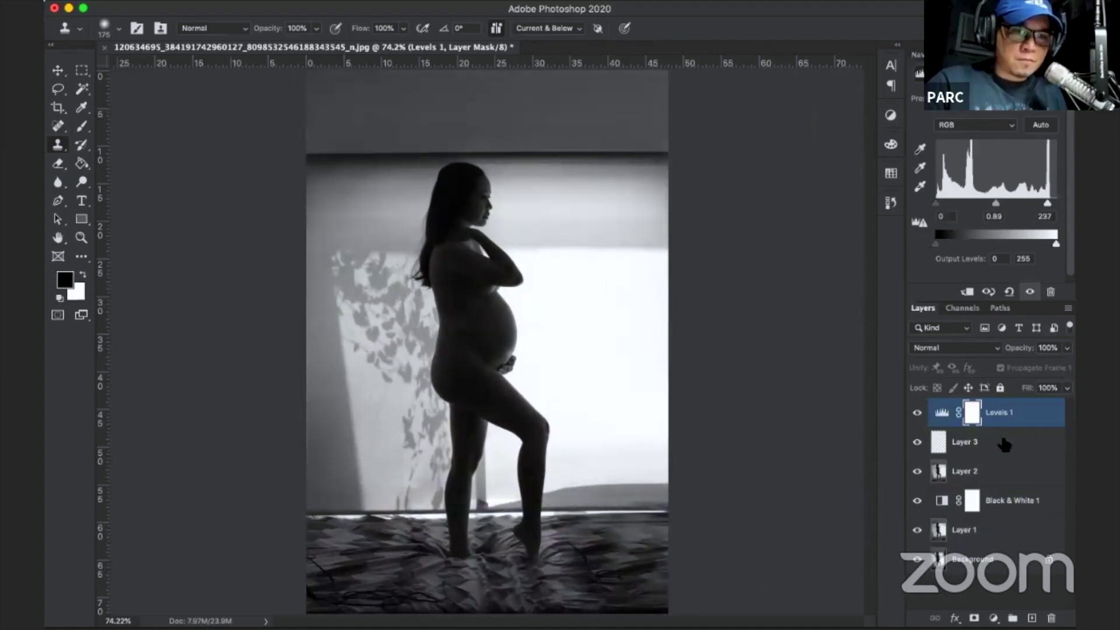
{"action": "left_click", "coordinate": [943, 412]}
{"action": "left_click", "coordinate": [1033, 617]}
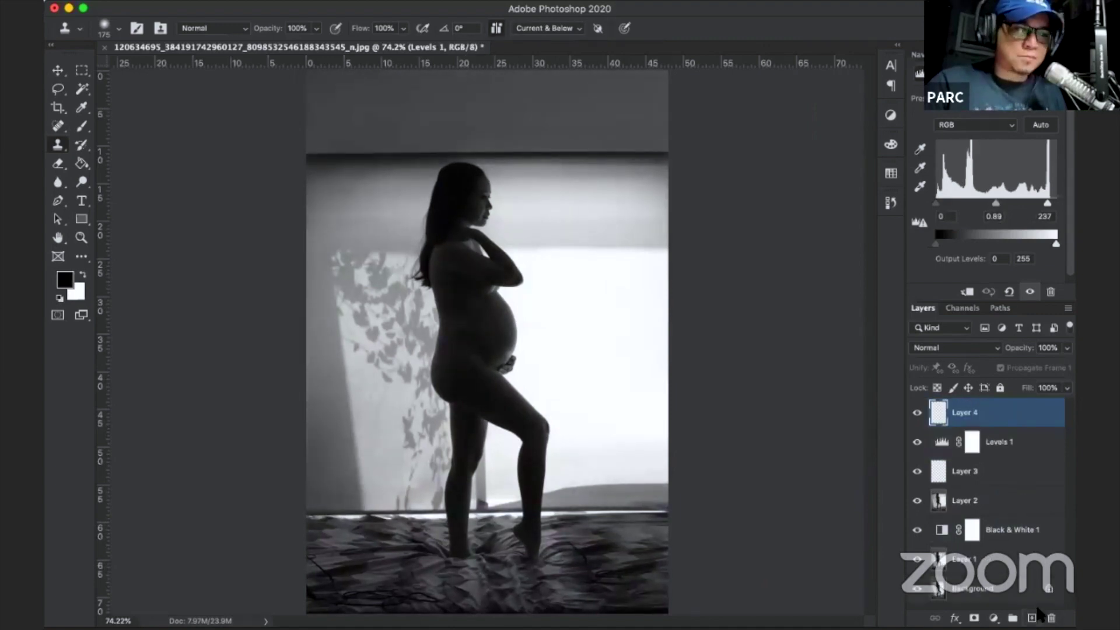
Set up a soft Brush at size 1100 with white as the painting colour.
{"action": "left_click", "coordinate": [82, 126]}
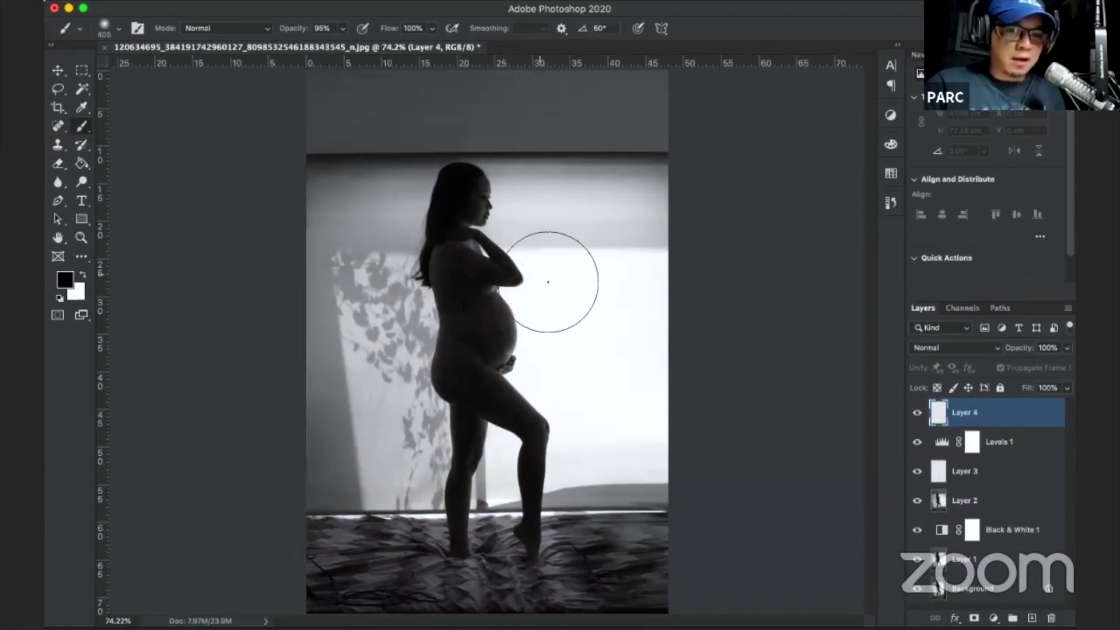
{"action": "key", "text": "bracketright"}
{"action": "key", "text": "bracketright"}
{"action": "key", "text": "bracketright"}
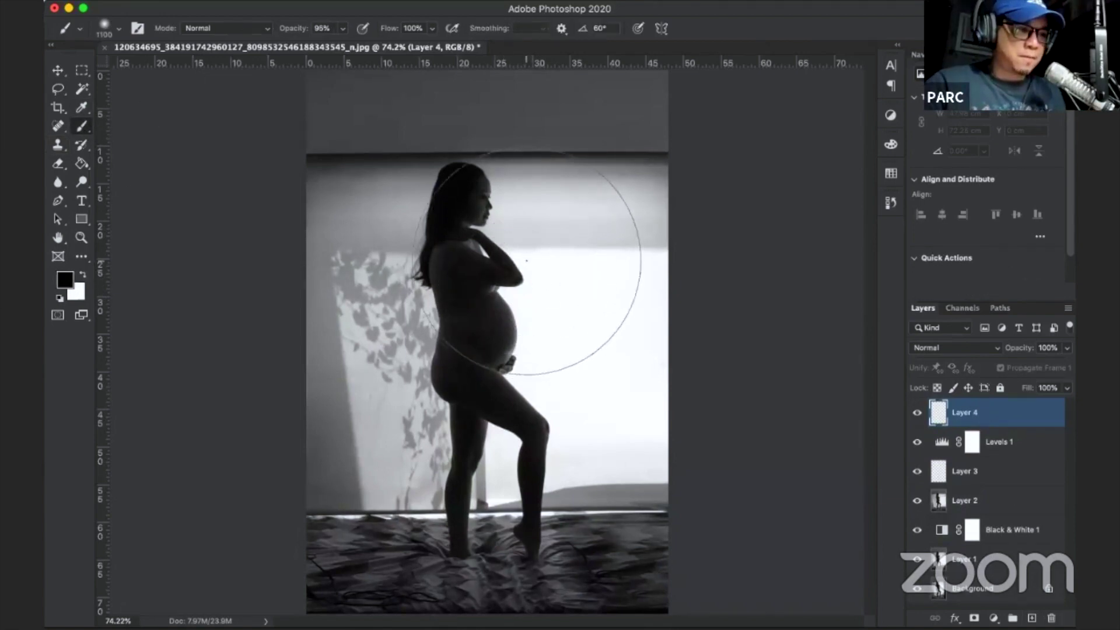
{"action": "left_click", "coordinate": [533, 259]}
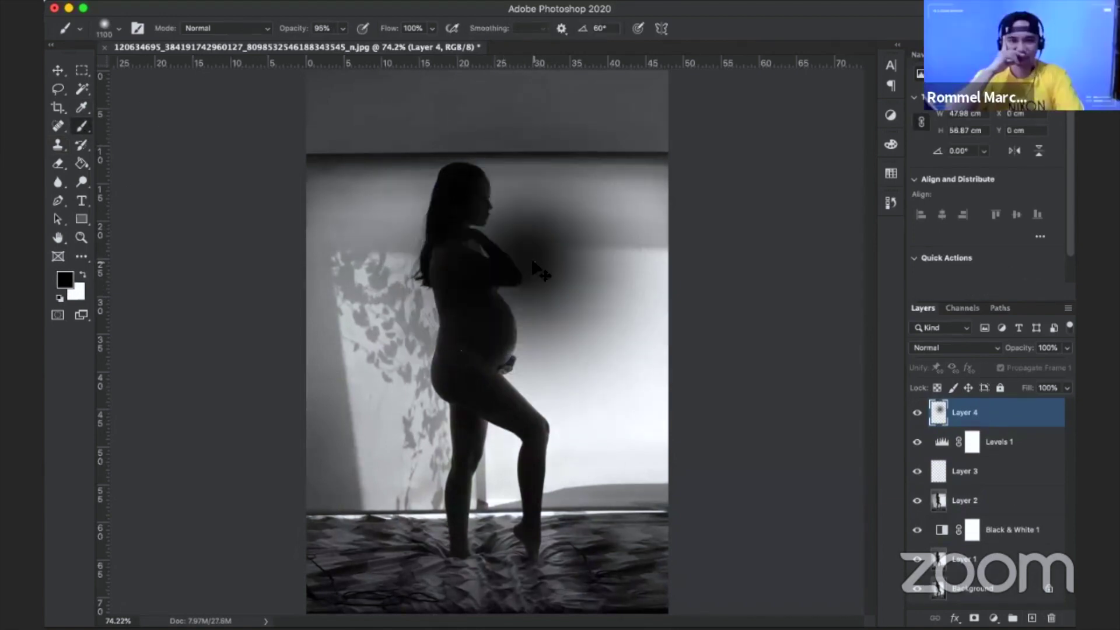
{"action": "key", "text": "ctrl+z"}
{"action": "key", "text": "x"}
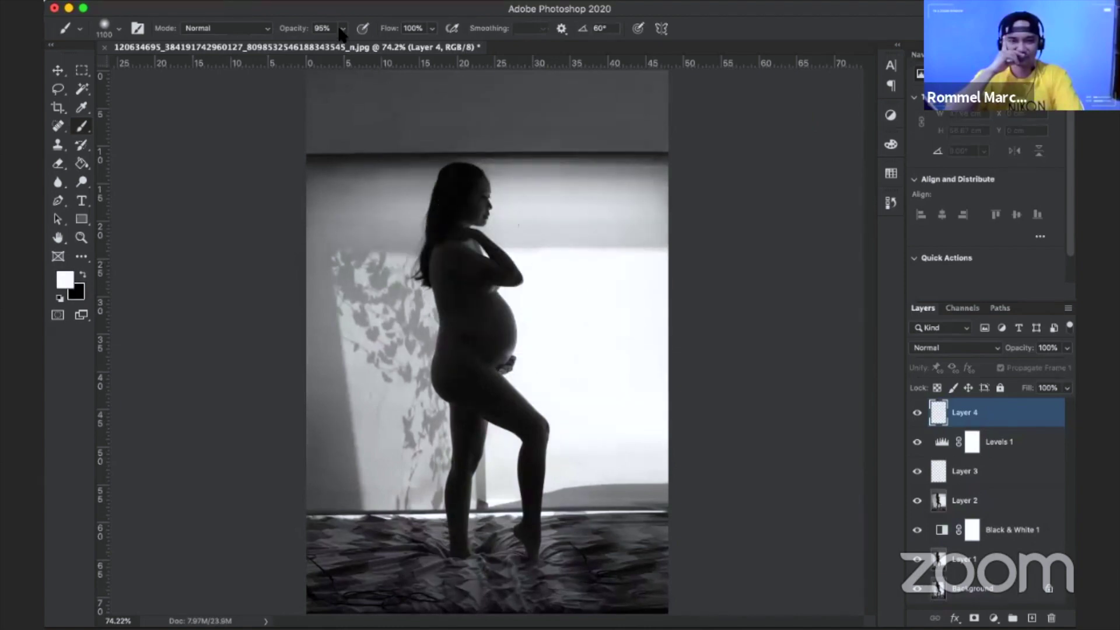
Paint a 100% white glow over the chest and belly, then stamp visible into Layer 5.
{"action": "left_click", "coordinate": [341, 29]}
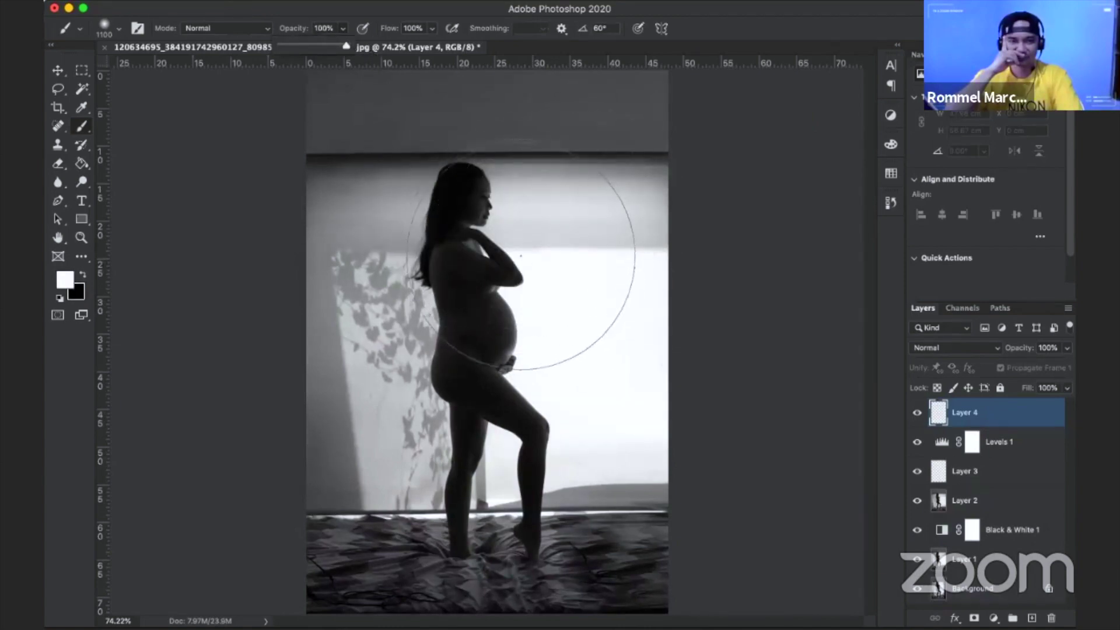
{"action": "left_click", "coordinate": [559, 255]}
{"action": "key", "text": "ctrl+z"}
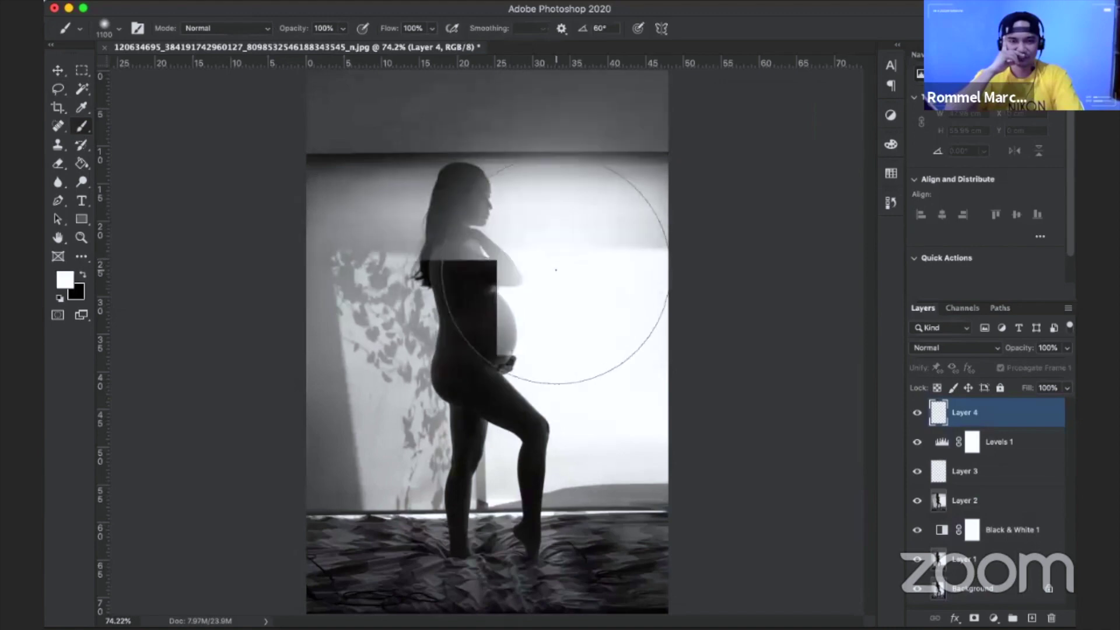
{"action": "left_click", "coordinate": [539, 269]}
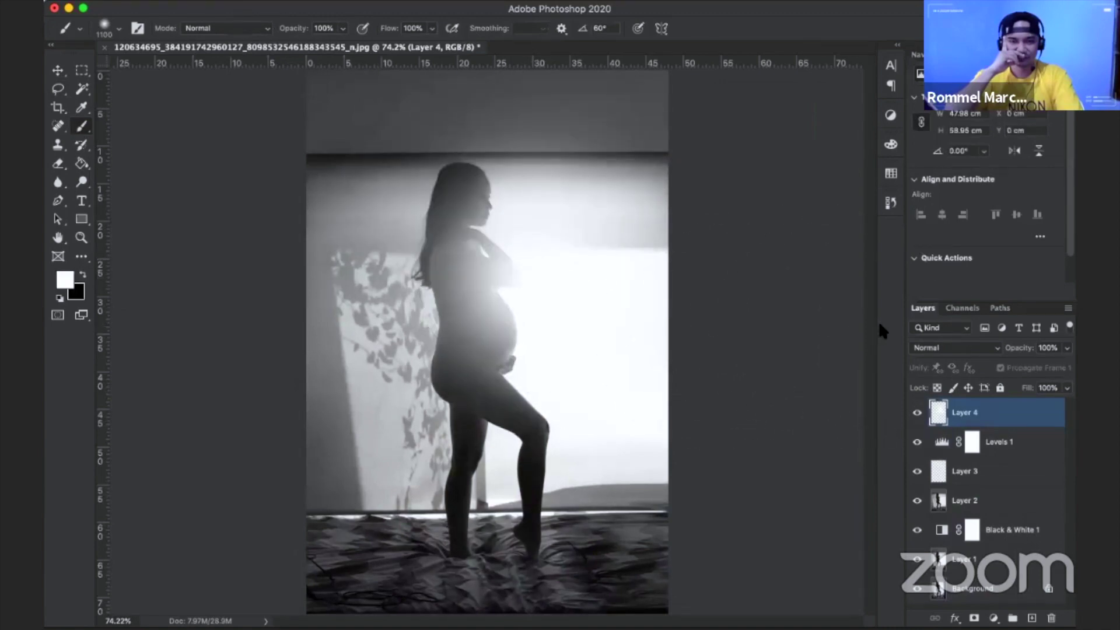
{"action": "key", "text": "ctrl+alt+shift+e"}
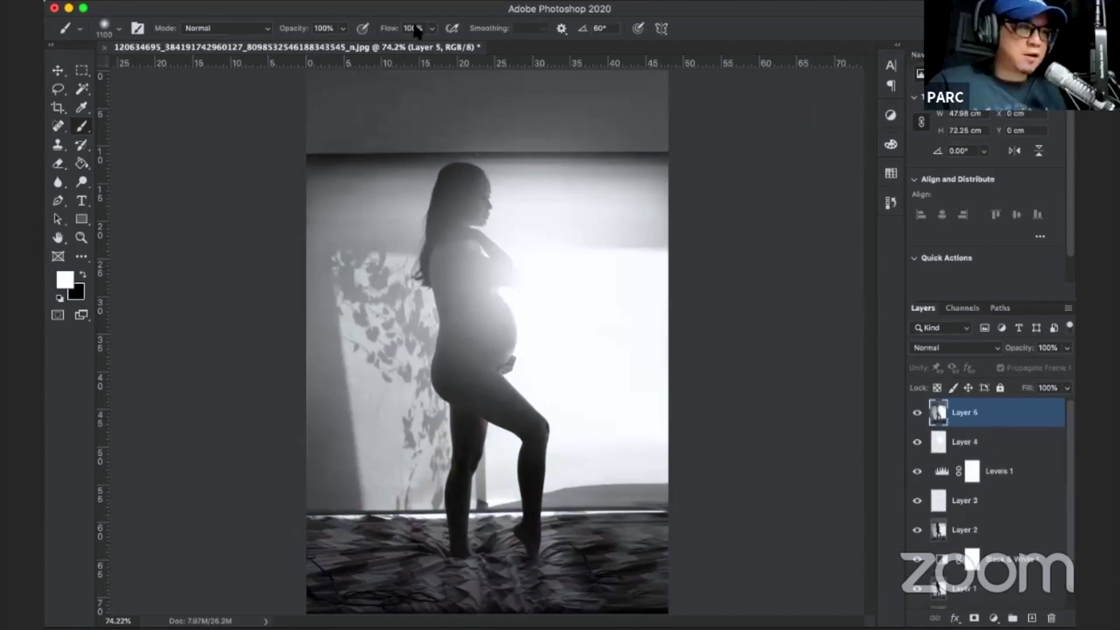
Apply Add Noise to Layer 5 at 3%, Uniform and Monochromatic.
{"action": "left_click", "coordinate": [420, 2]}
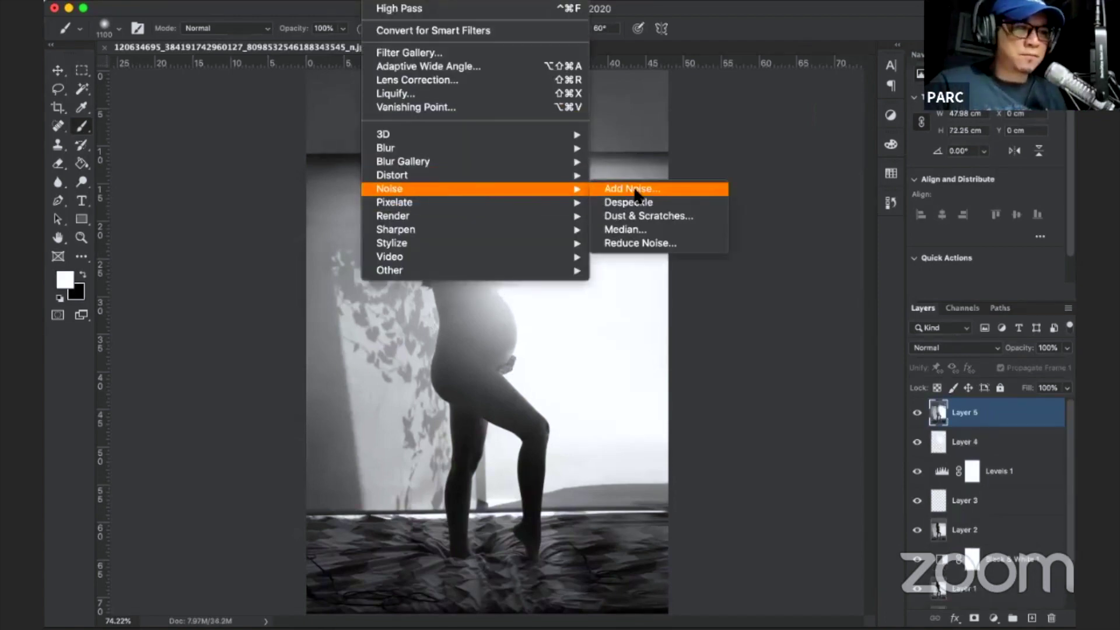
{"action": "left_click", "coordinate": [636, 188]}
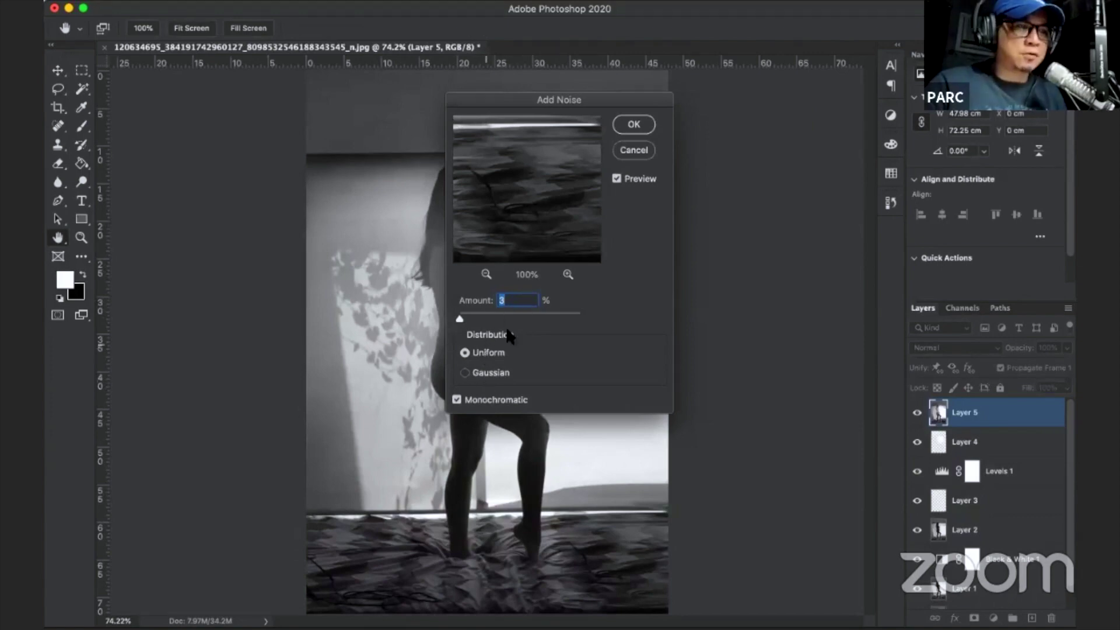
{"action": "left_click", "coordinate": [646, 126]}
{"action": "key", "text": "b"}
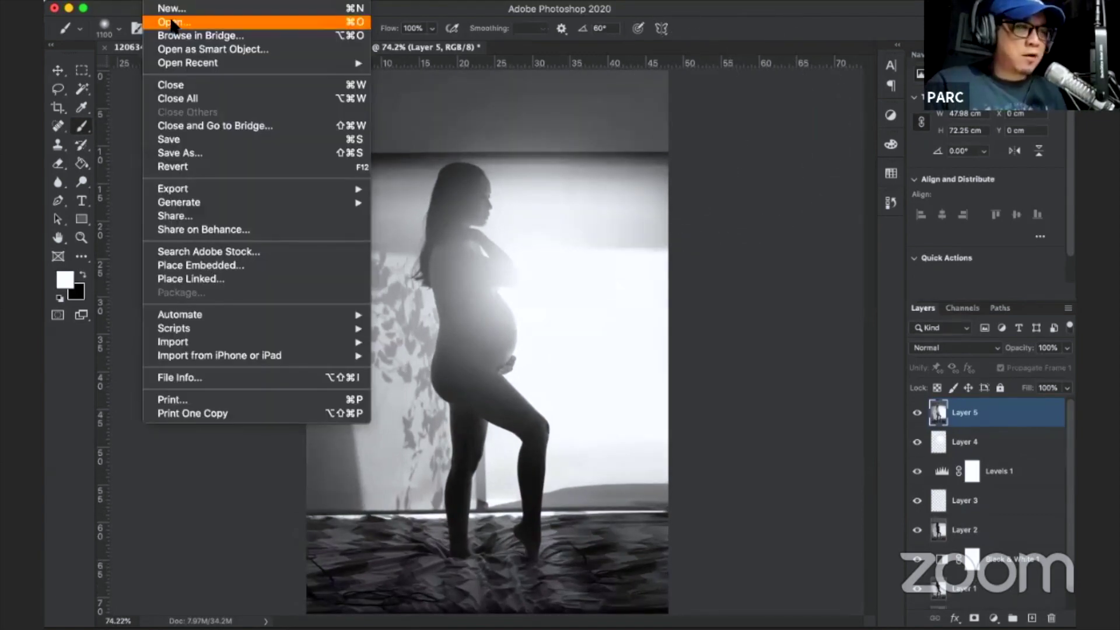
Open OldCanvas-4.jpg from Downloads > Images > PARC textures.
{"action": "left_click", "coordinate": [169, 11]}
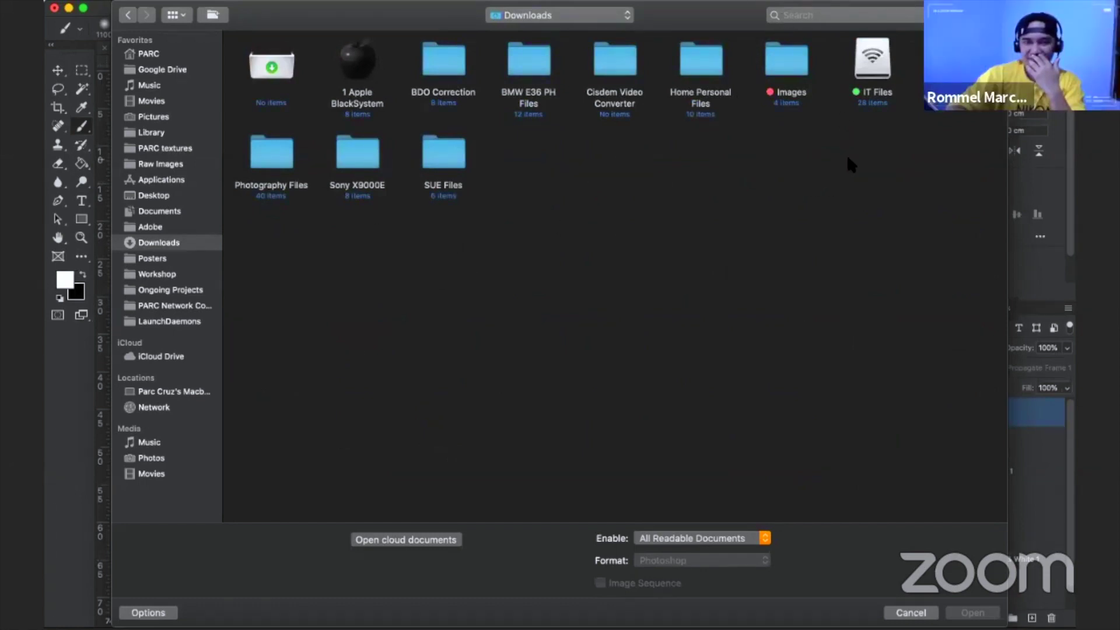
{"action": "left_click", "coordinate": [786, 61]}
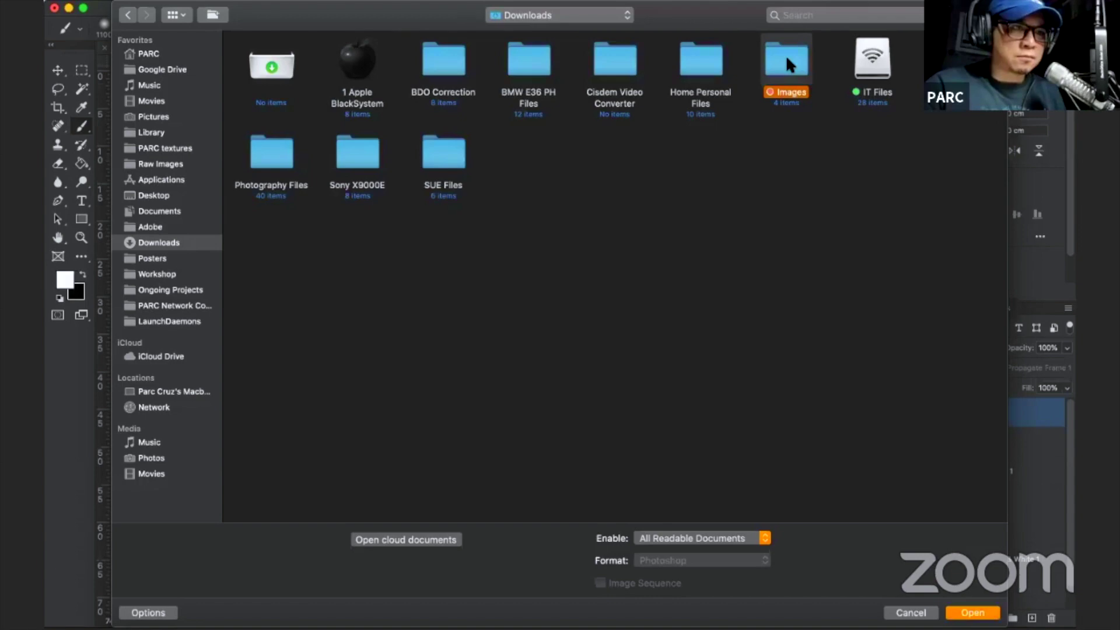
{"action": "double_click", "coordinate": [787, 58]}
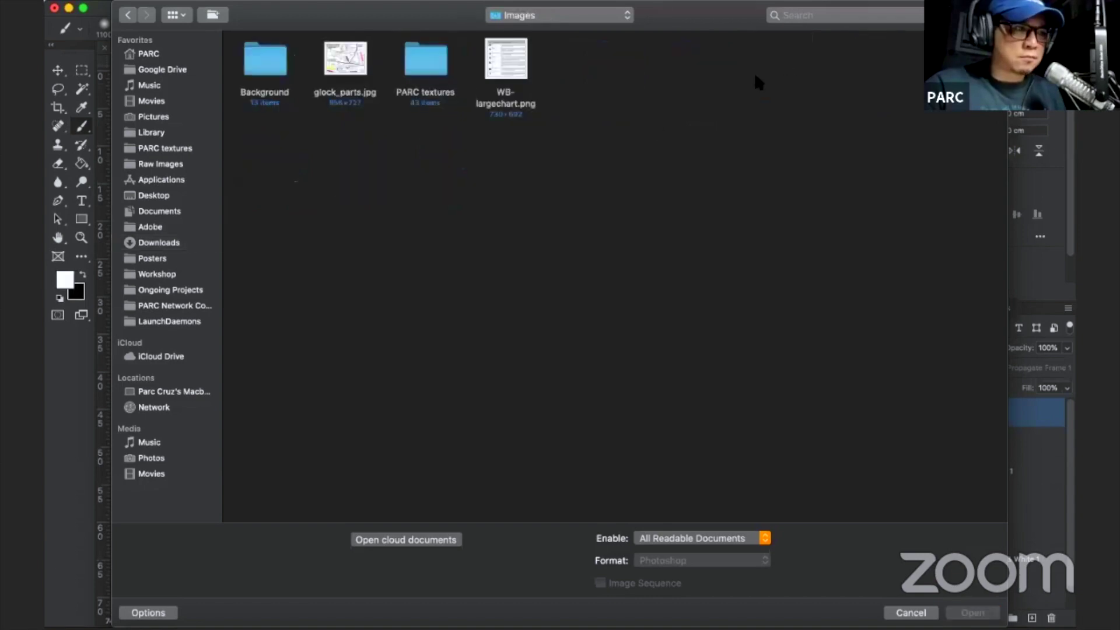
{"action": "left_click", "coordinate": [418, 74]}
{"action": "double_click", "coordinate": [458, 89]}
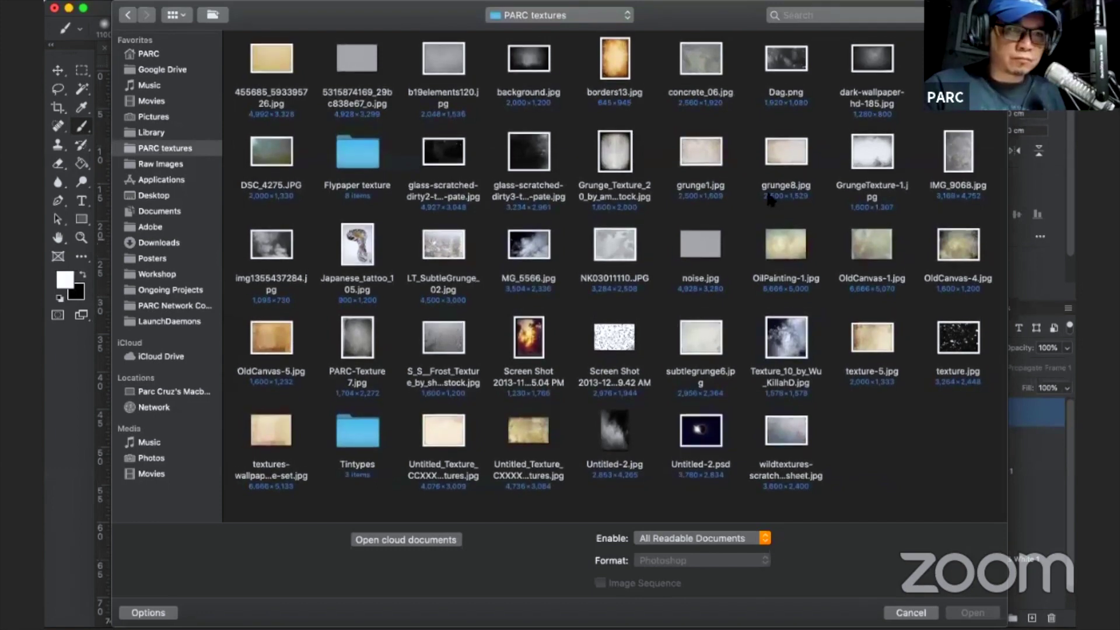
{"action": "left_click", "coordinate": [524, 438]}
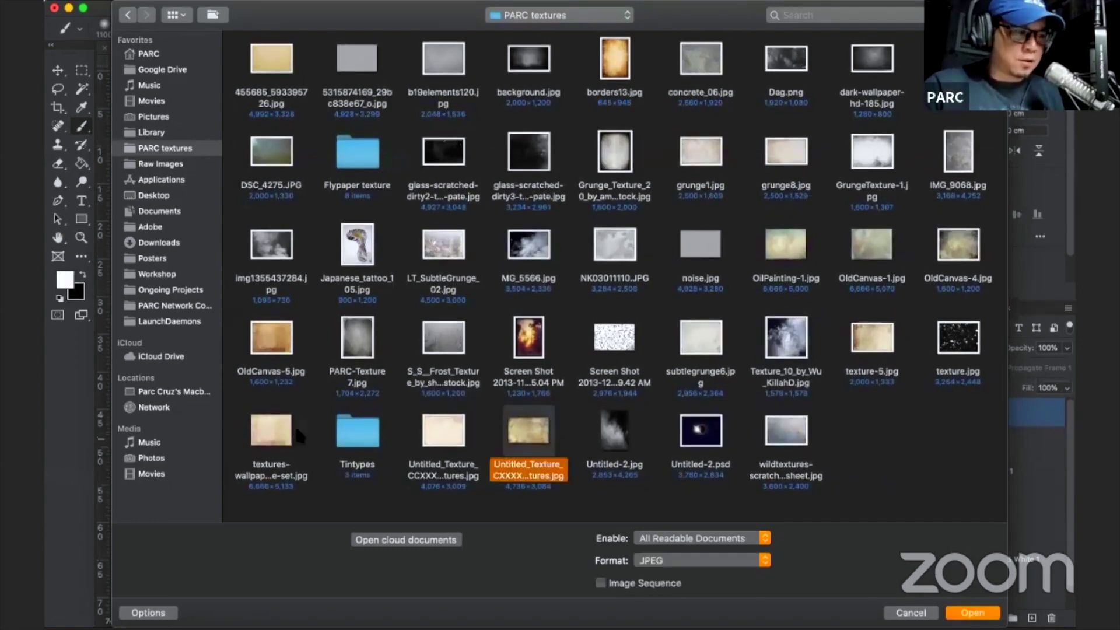
{"action": "left_click", "coordinate": [260, 435]}
{"action": "left_click", "coordinate": [975, 251]}
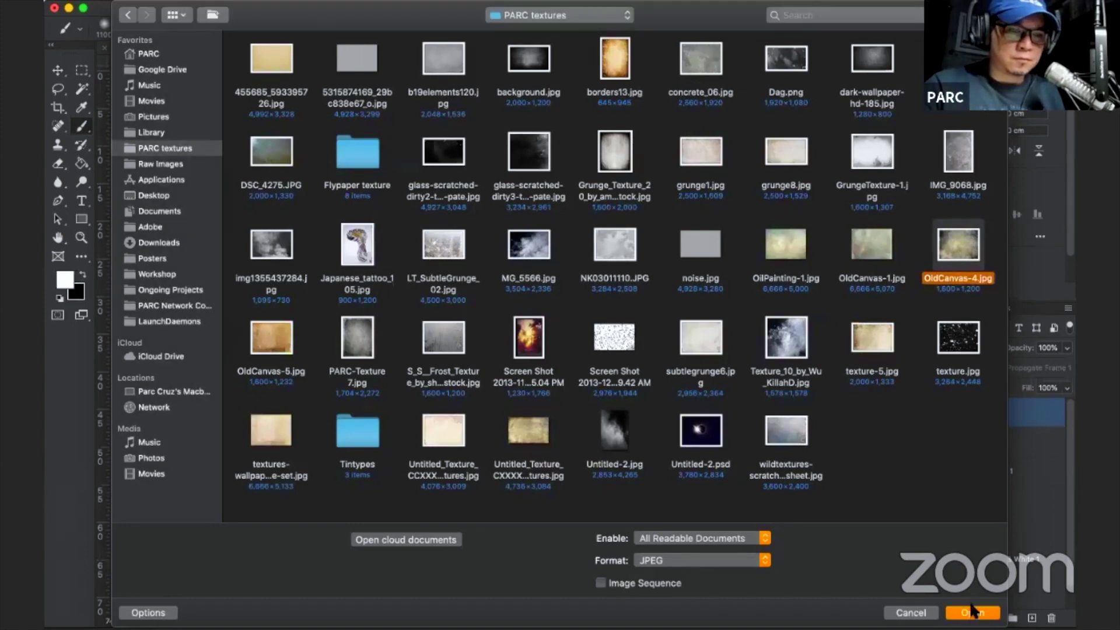
{"action": "left_click", "coordinate": [971, 611]}
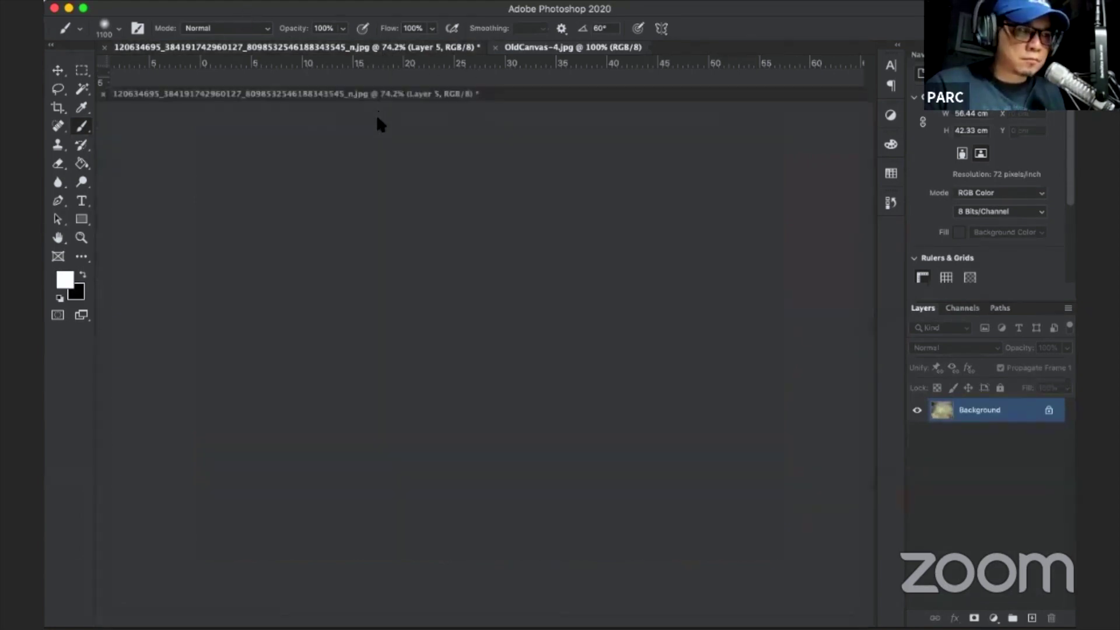
Float both documents and drag the OldCanvas texture into the maternity photo as a new layer.
{"action": "left_click_drag", "start_coordinate": [379, 47], "coordinate": [376, 115]}
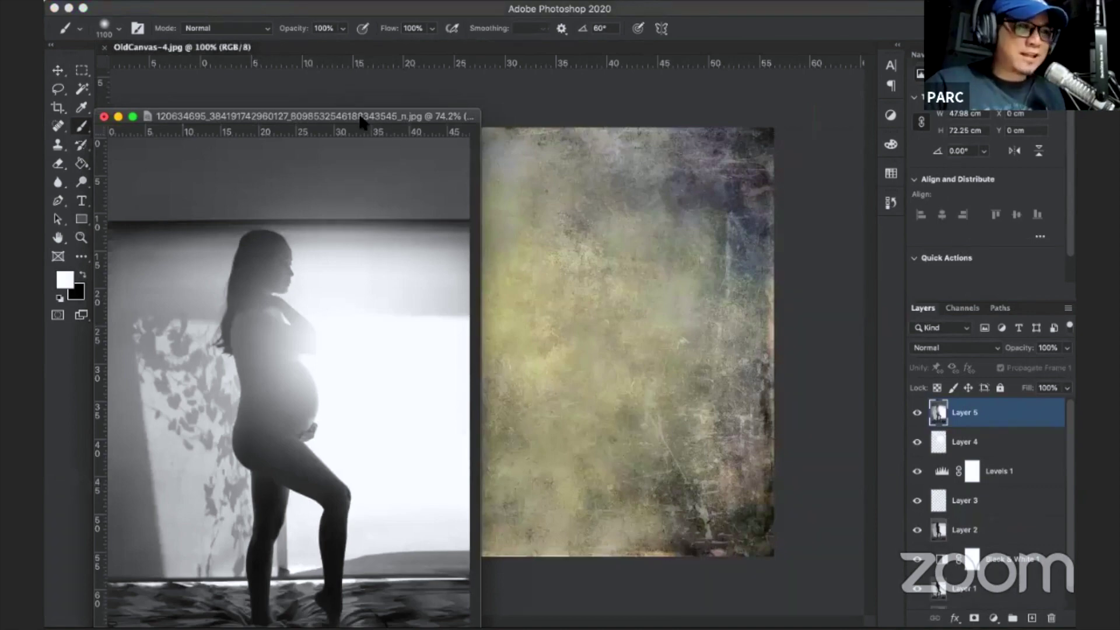
{"action": "left_click_drag", "start_coordinate": [175, 47], "coordinate": [474, 166]}
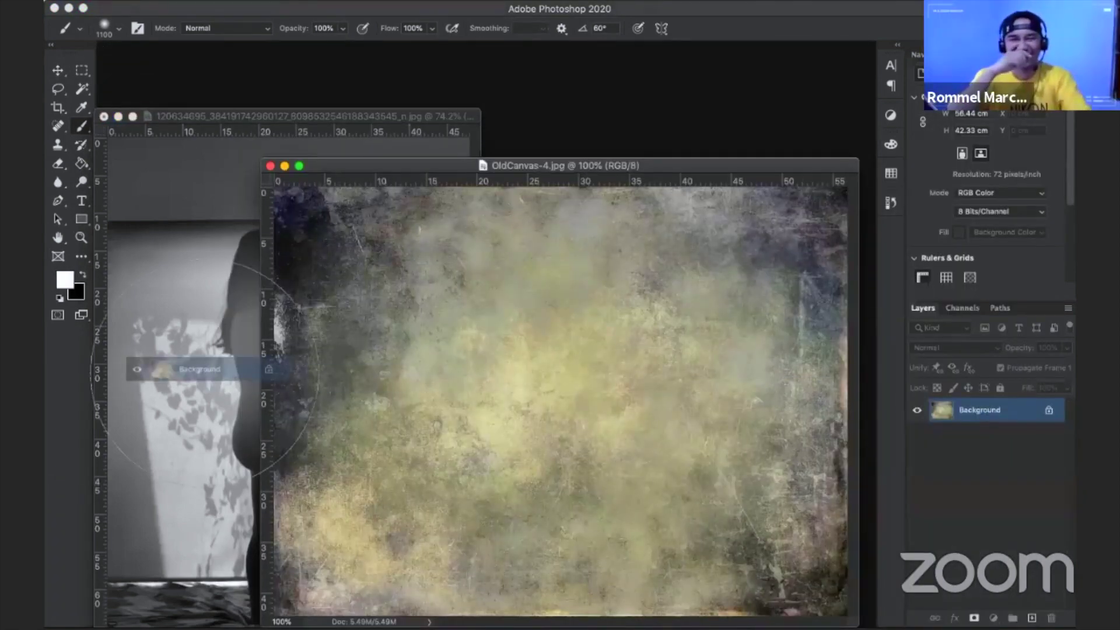
{"action": "left_click_drag", "start_coordinate": [329, 381], "coordinate": [202, 367]}
{"action": "left_click_drag", "start_coordinate": [391, 118], "coordinate": [548, 86]}
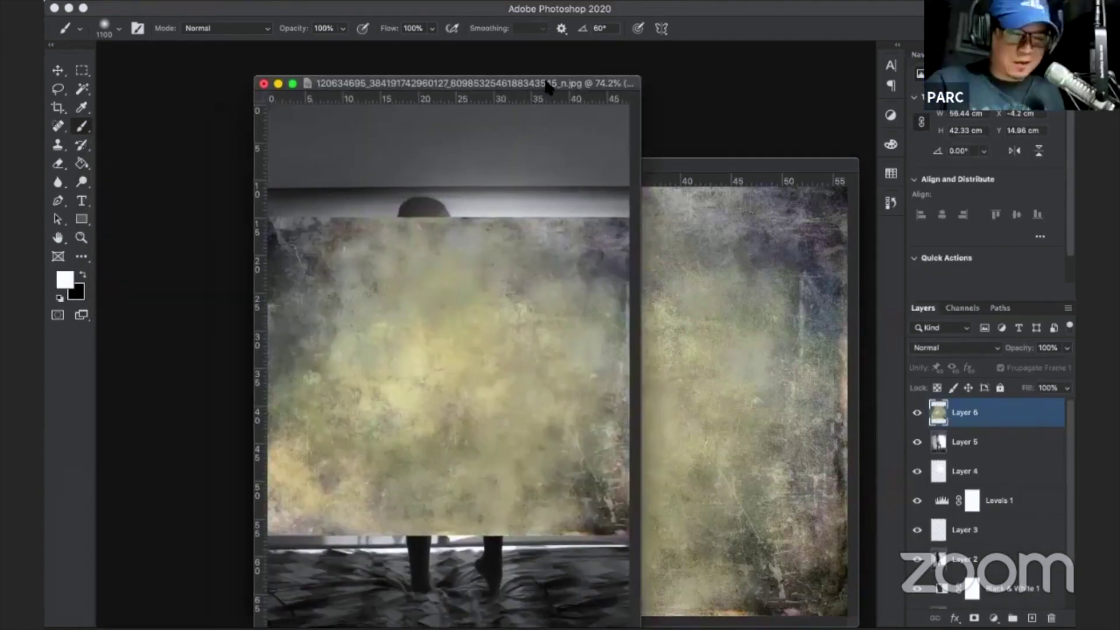
{"action": "key", "text": "super+minus"}
{"action": "key", "text": "super+minus"}
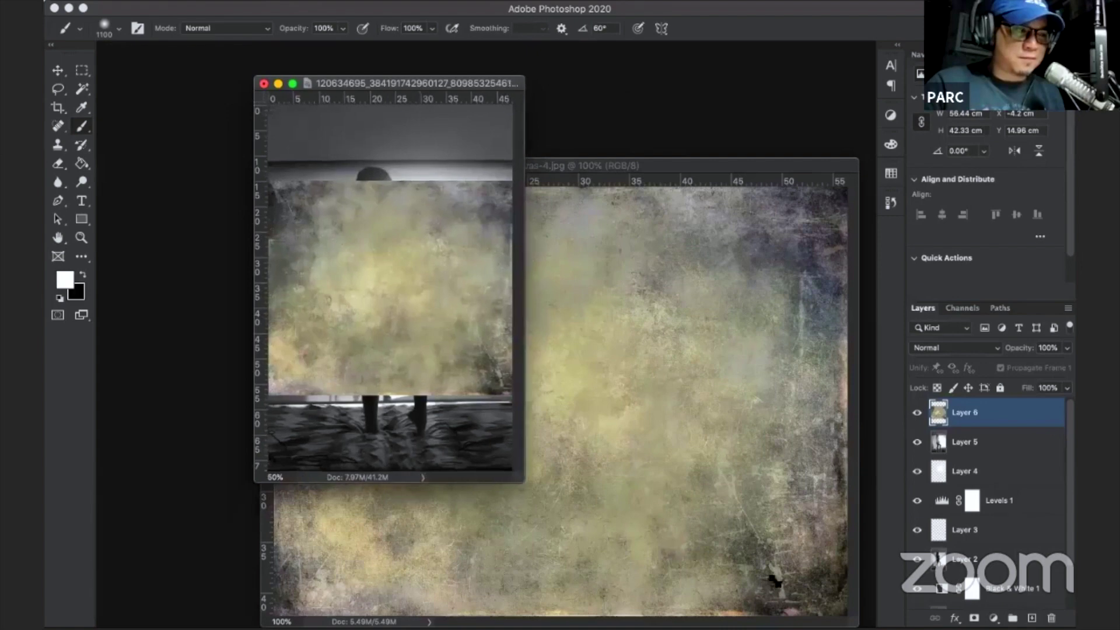
{"action": "left_click_drag", "start_coordinate": [521, 480], "coordinate": [781, 585]}
Free-transform the texture layer, rotating it 90° upright and scaling it over the photo.
{"action": "key", "text": "super+t"}
{"action": "left_click_drag", "start_coordinate": [470, 180], "coordinate": [629, 219]}
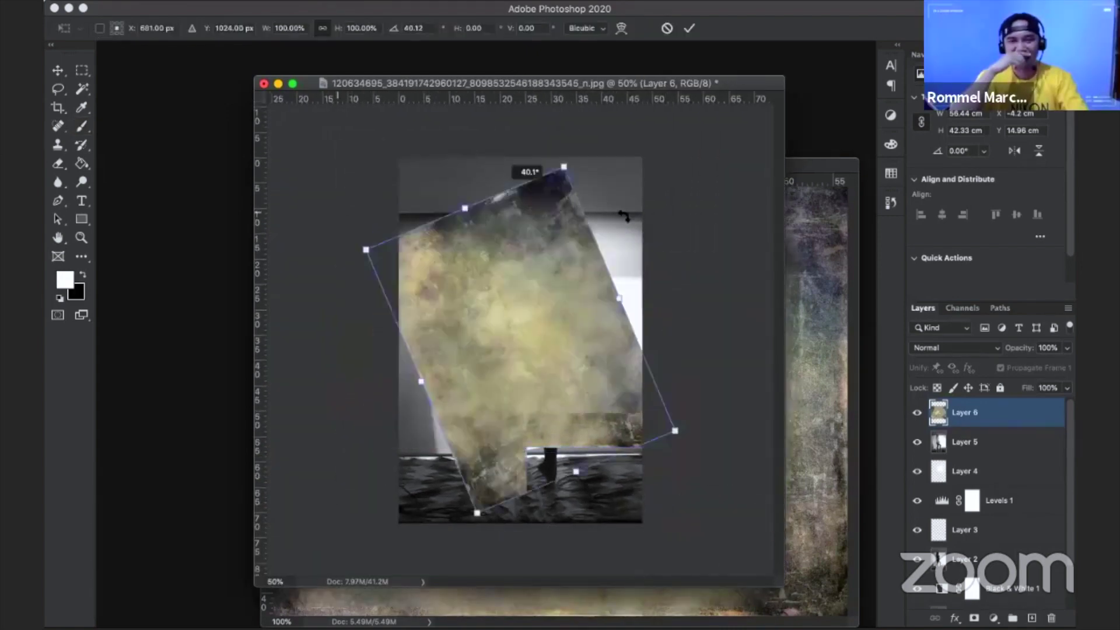
{"action": "left_click_drag", "start_coordinate": [528, 254], "coordinate": [519, 214]}
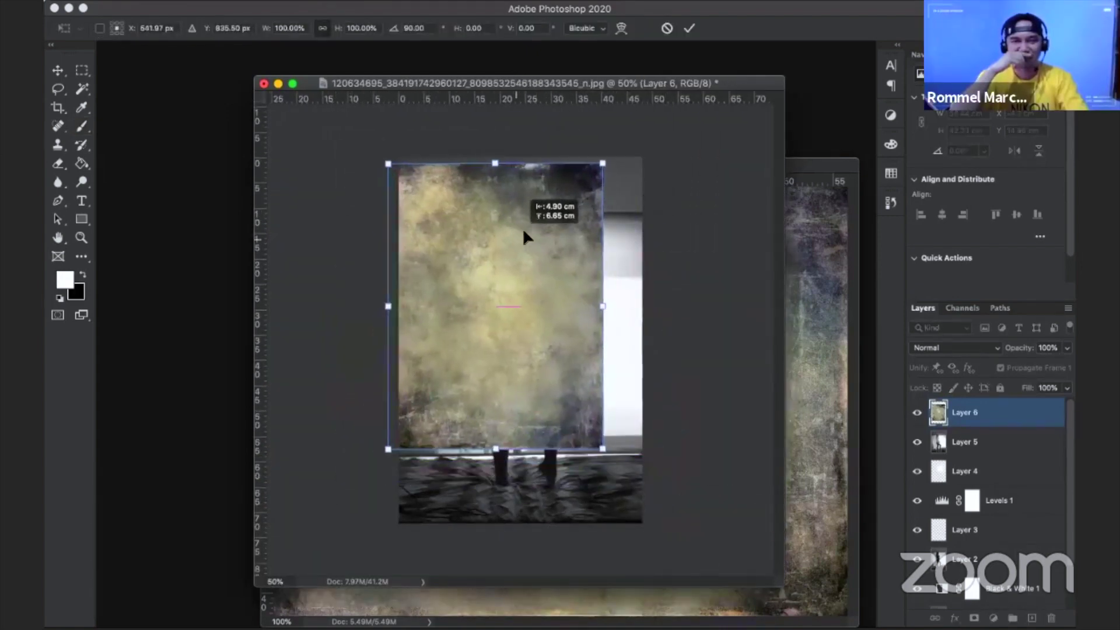
{"action": "mouse_move", "coordinate": [613, 443]}
{"action": "left_mouse_down"}
{"action": "mouse_move", "coordinate": [634, 540]}
{"action": "mouse_move", "coordinate": [645, 534]}
{"action": "left_mouse_up"}
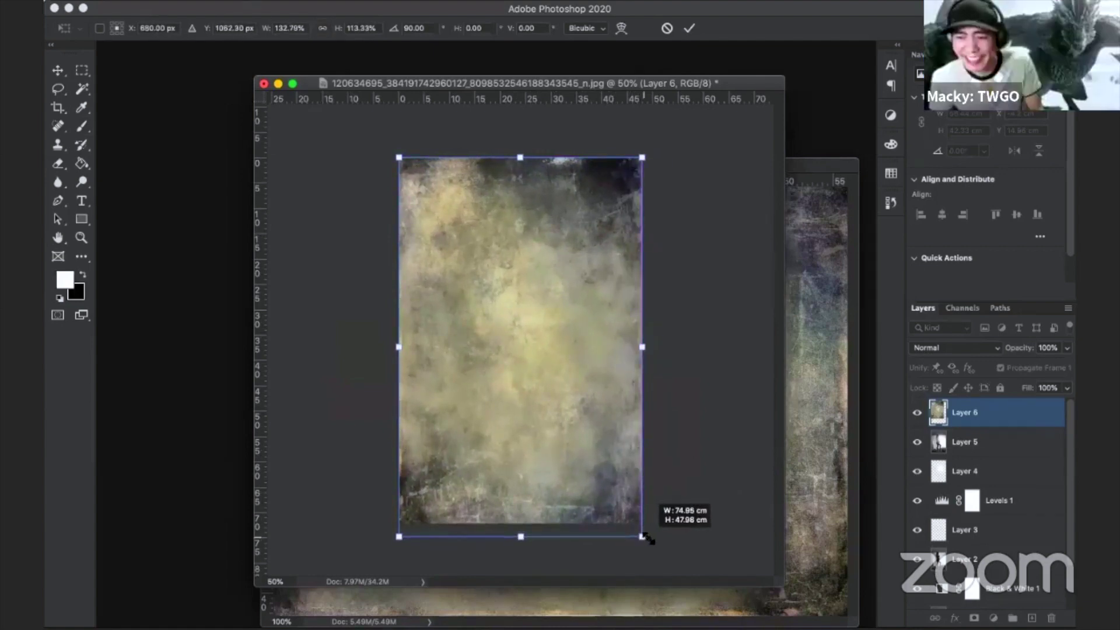
{"action": "key", "text": "Return"}
{"action": "key", "text": "ctrl+0"}
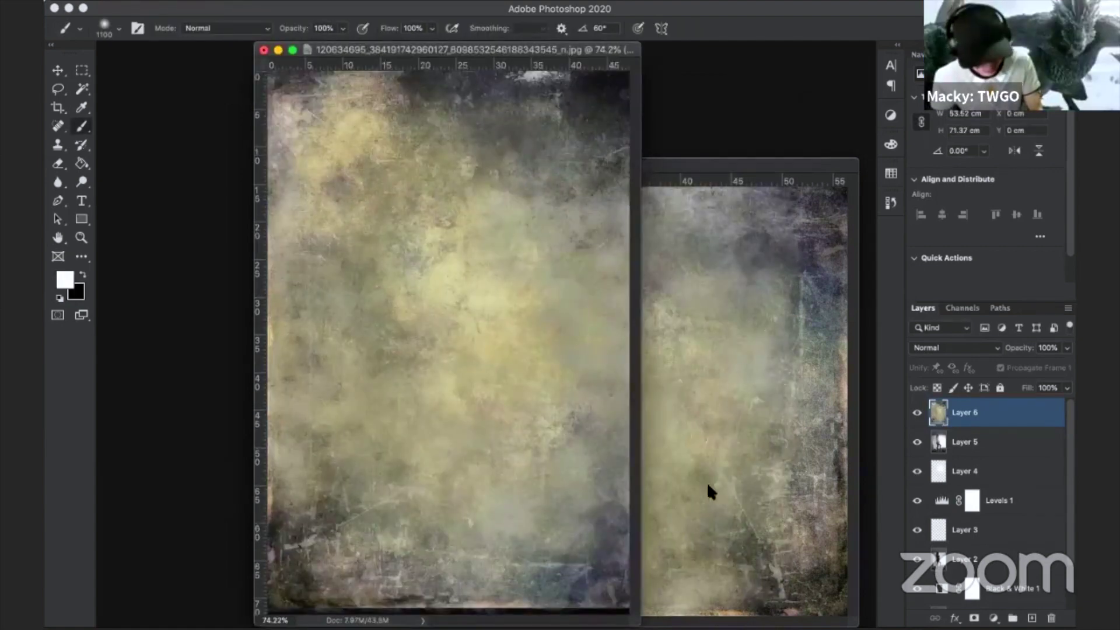
Close OldCanvas-4.jpg and dock the maternity photo back as a tab.
{"action": "left_click", "coordinate": [679, 167]}
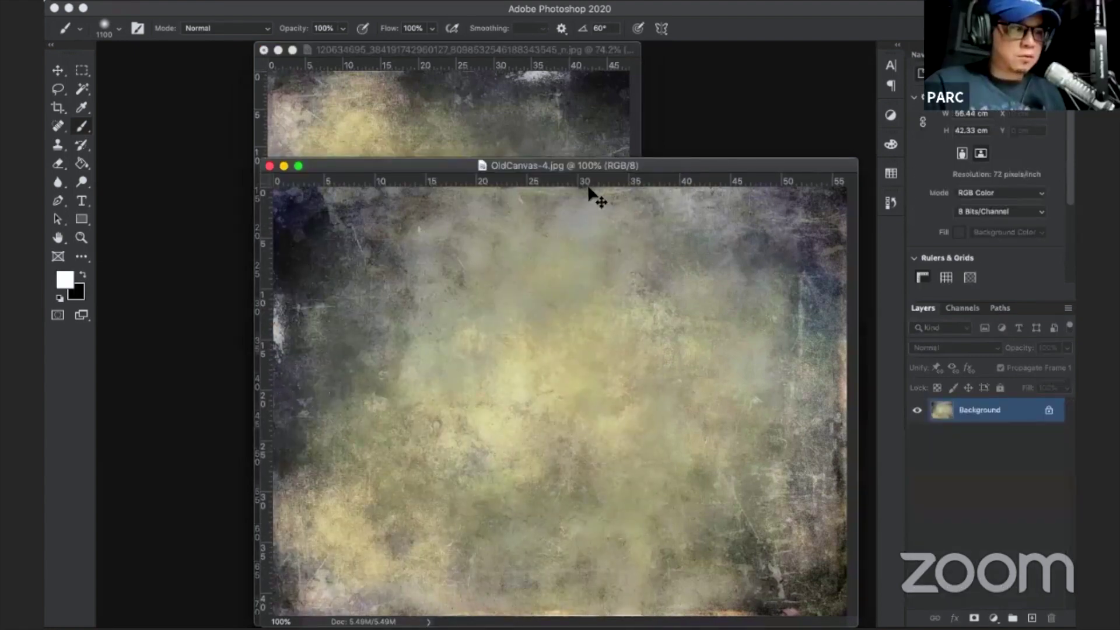
{"action": "key", "text": "ctrl+w"}
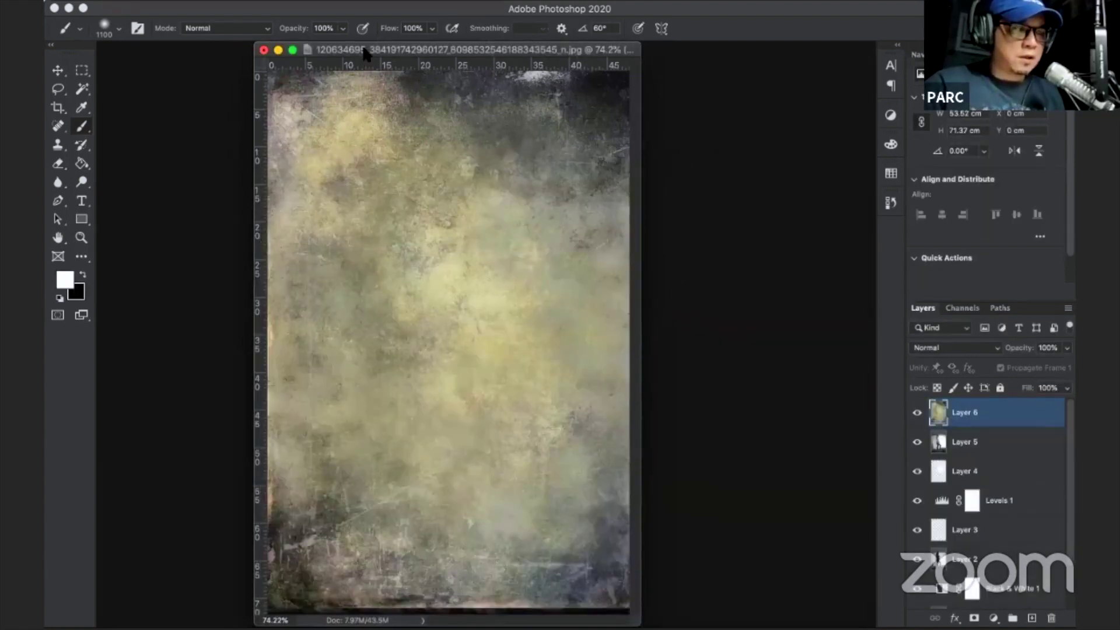
{"action": "left_click_drag", "start_coordinate": [364, 54], "coordinate": [356, 50]}
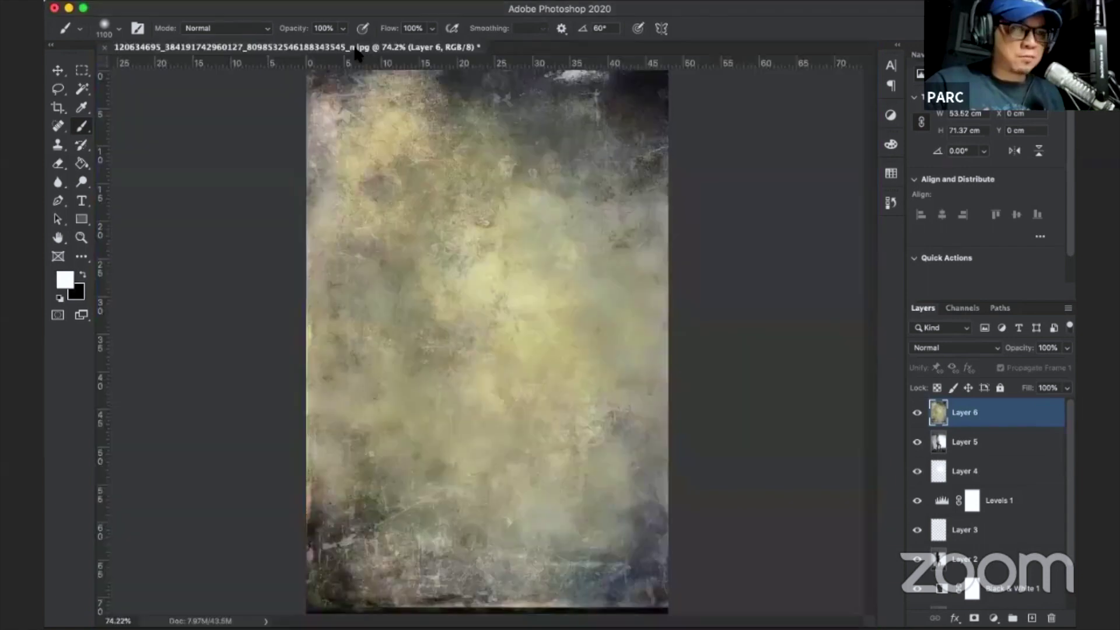
{"action": "key", "text": "ctrl+minus"}
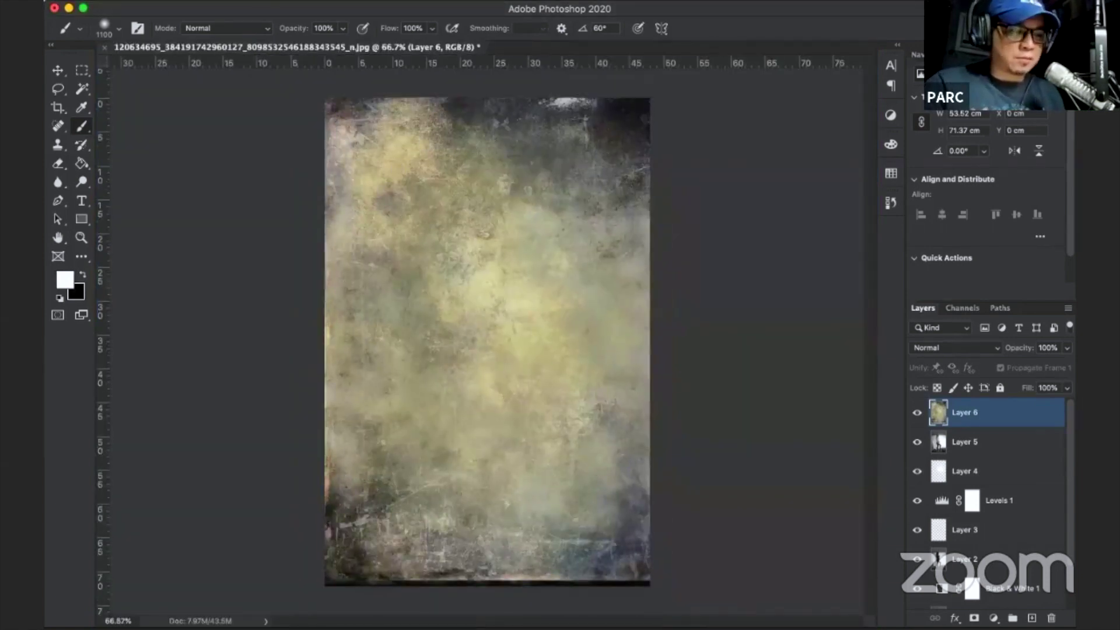
Stretch the texture layer down and right so it fills the whole canvas.
{"action": "key", "text": "ctrl+t"}
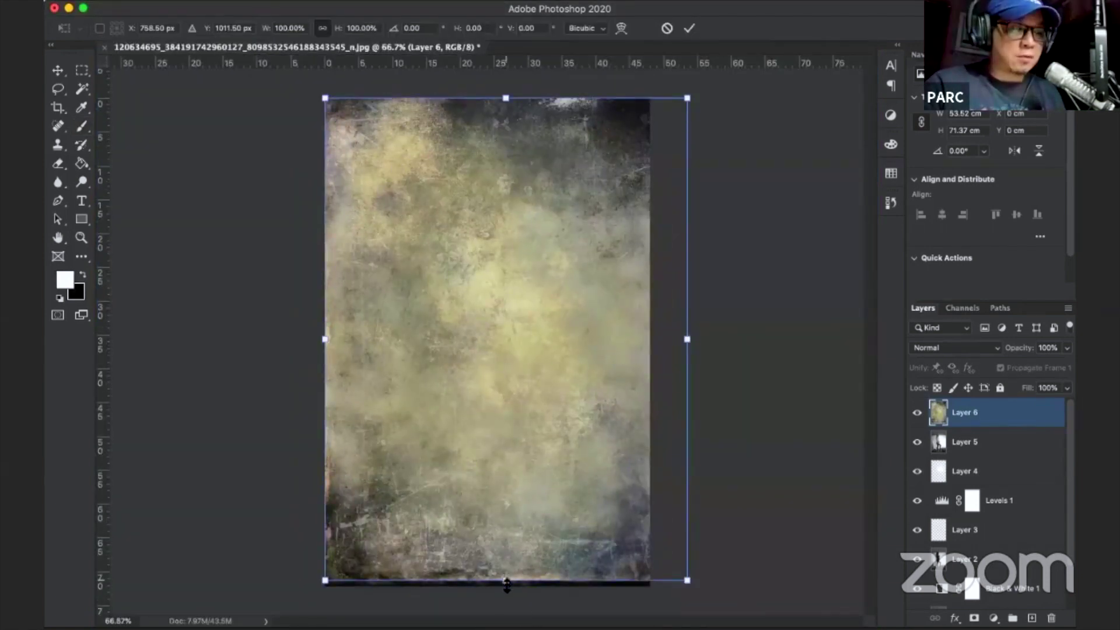
{"action": "left_click_drag", "start_coordinate": [506, 579], "coordinate": [506, 585]}
{"action": "left_click_drag", "start_coordinate": [678, 344], "coordinate": [649, 343]}
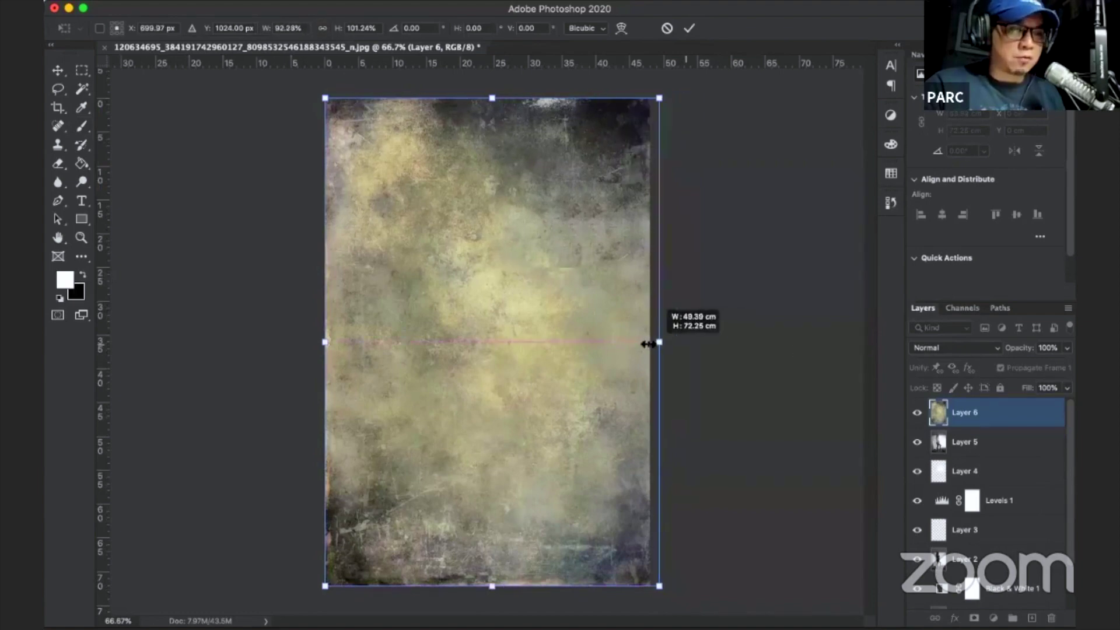
{"action": "key", "text": "Return"}
{"action": "key", "text": "b"}
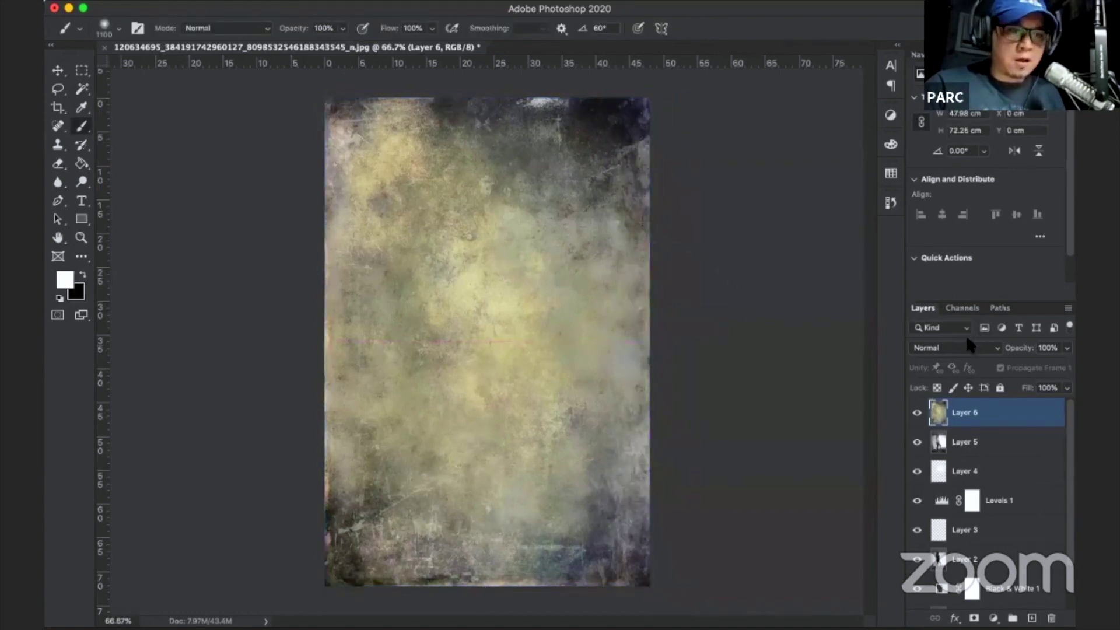
{"action": "left_click", "coordinate": [968, 348]}
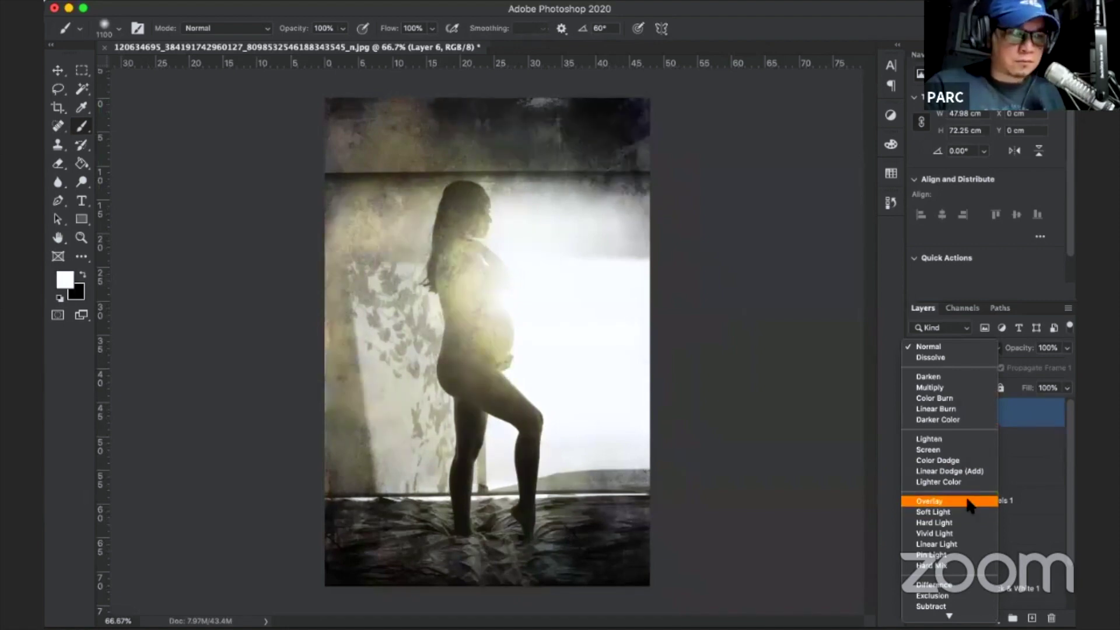
Set Layer 6 to Overlay and add a layer mask with black as the painting colour.
{"action": "left_click", "coordinate": [970, 502]}
{"action": "scroll", "coordinate": [970, 500], "scroll_direction": "up", "scroll_amount": 1}
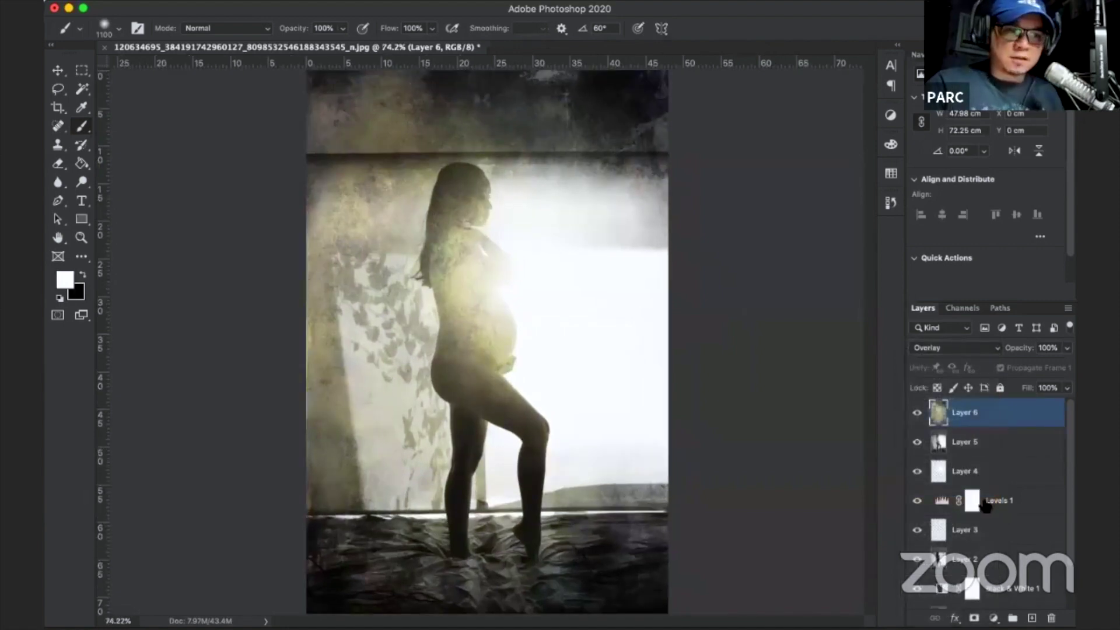
{"action": "left_click", "coordinate": [974, 618]}
{"action": "key", "text": "x"}
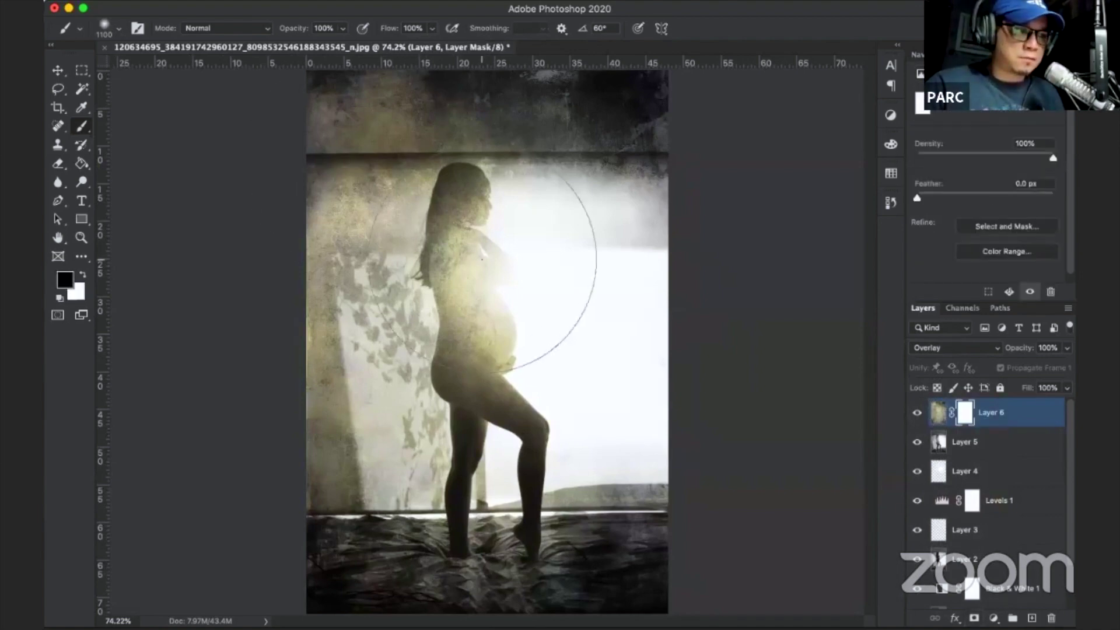
Mask the texture away from the belly glow with a 41%-opacity black brush.
{"action": "left_click_drag", "start_coordinate": [494, 403], "coordinate": [525, 379]}
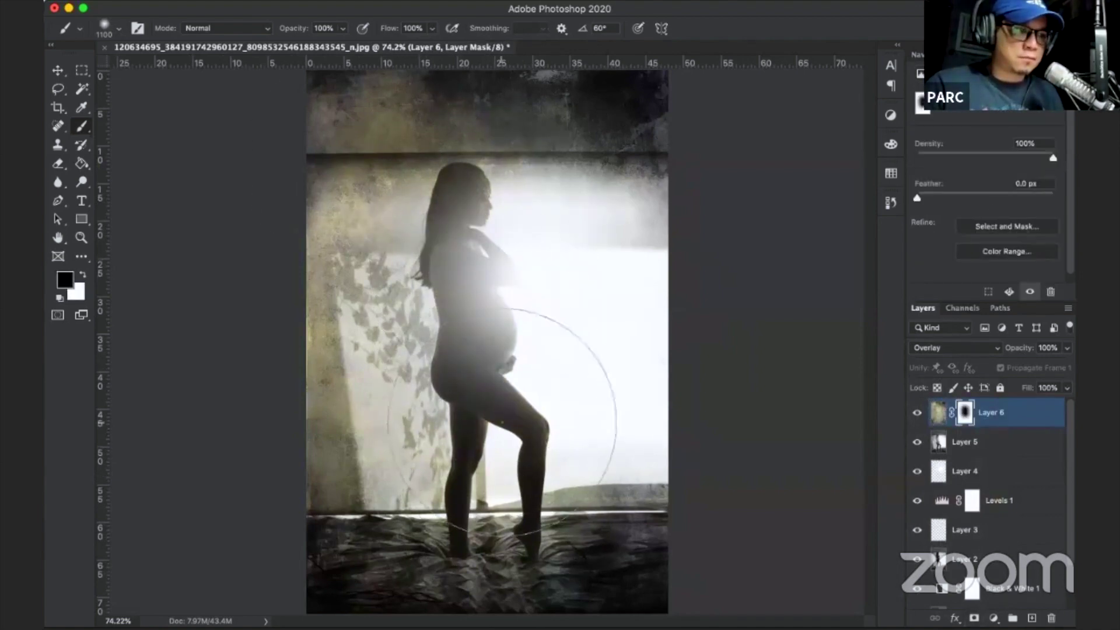
{"action": "key", "text": "ctrl+z"}
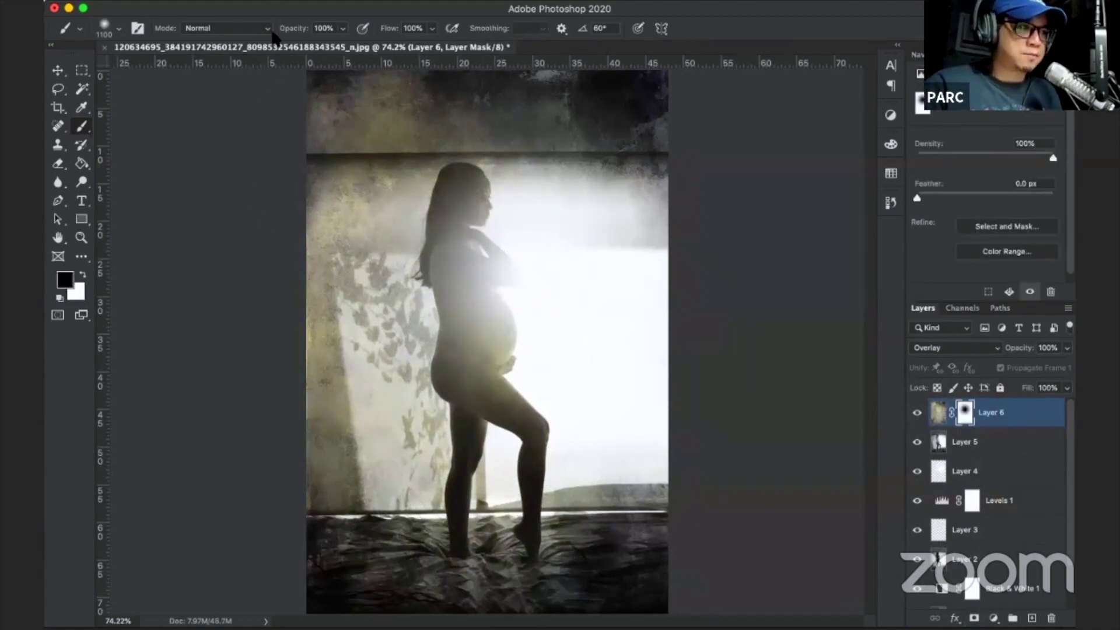
{"action": "left_click", "coordinate": [342, 28]}
{"action": "left_click_drag", "start_coordinate": [345, 45], "coordinate": [308, 46]}
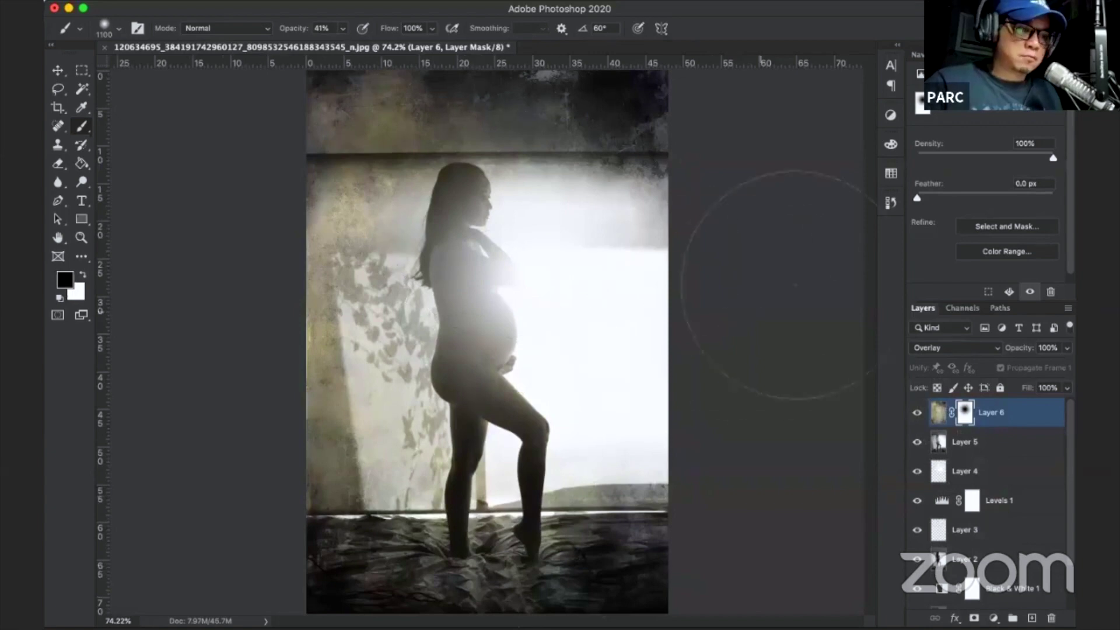
{"action": "key", "text": "ctrl+minus"}
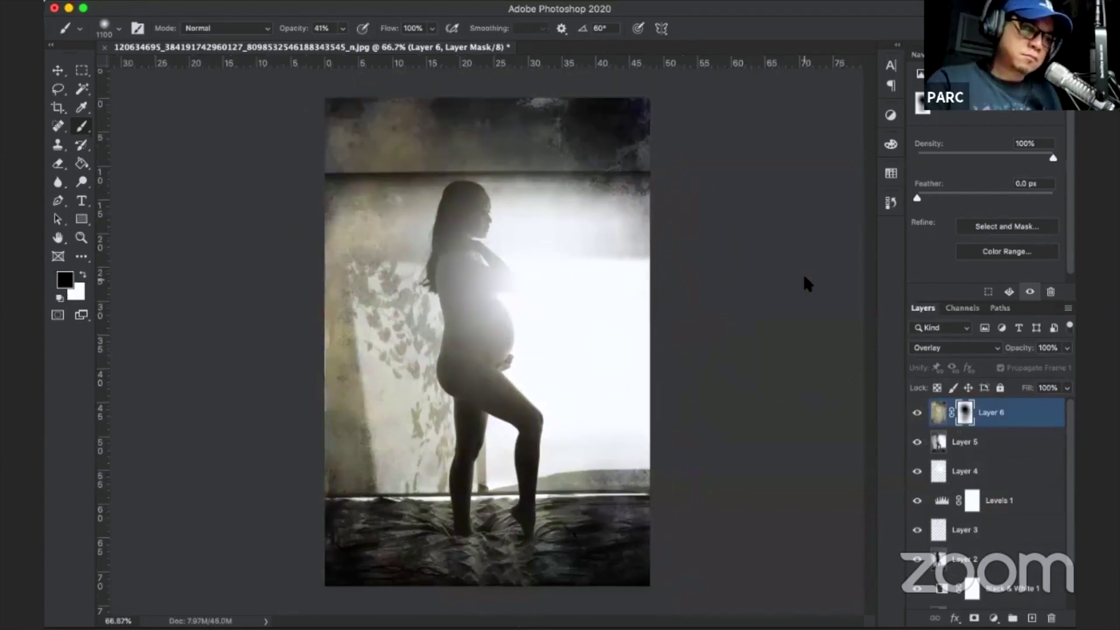
{"action": "key", "text": "ctrl+plus"}
{"action": "key", "text": "ctrl+minus"}
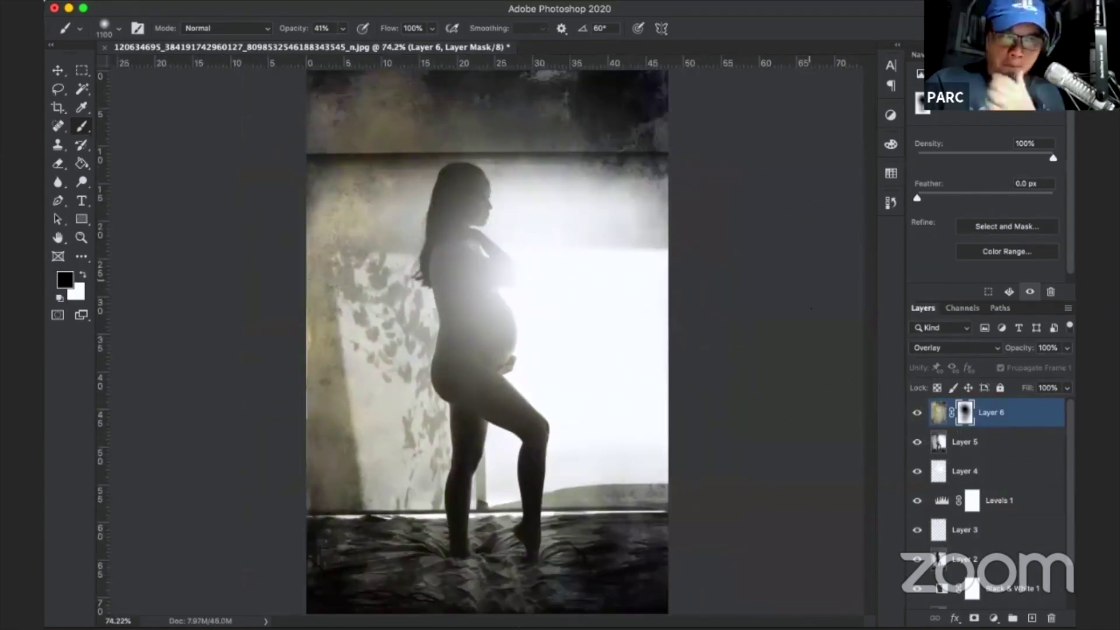
Add a Levels 2 adjustment above the texture to brighten the midtones.
{"action": "left_click", "coordinate": [993, 618]}
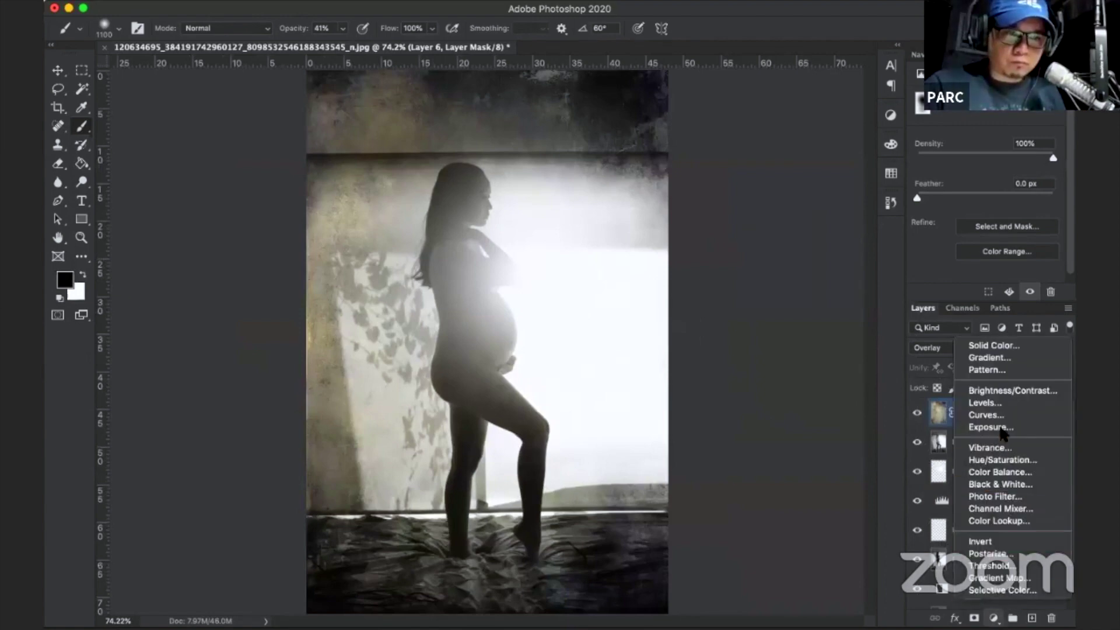
{"action": "key", "text": "ctrl+l"}
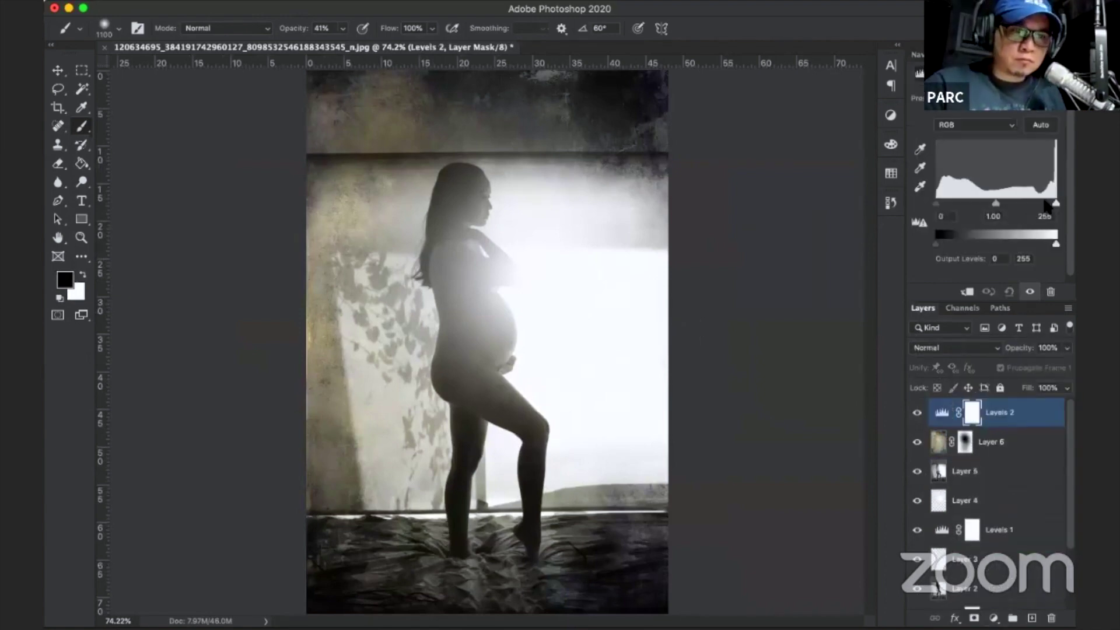
{"action": "left_click_drag", "start_coordinate": [992, 205], "coordinate": [992, 204]}
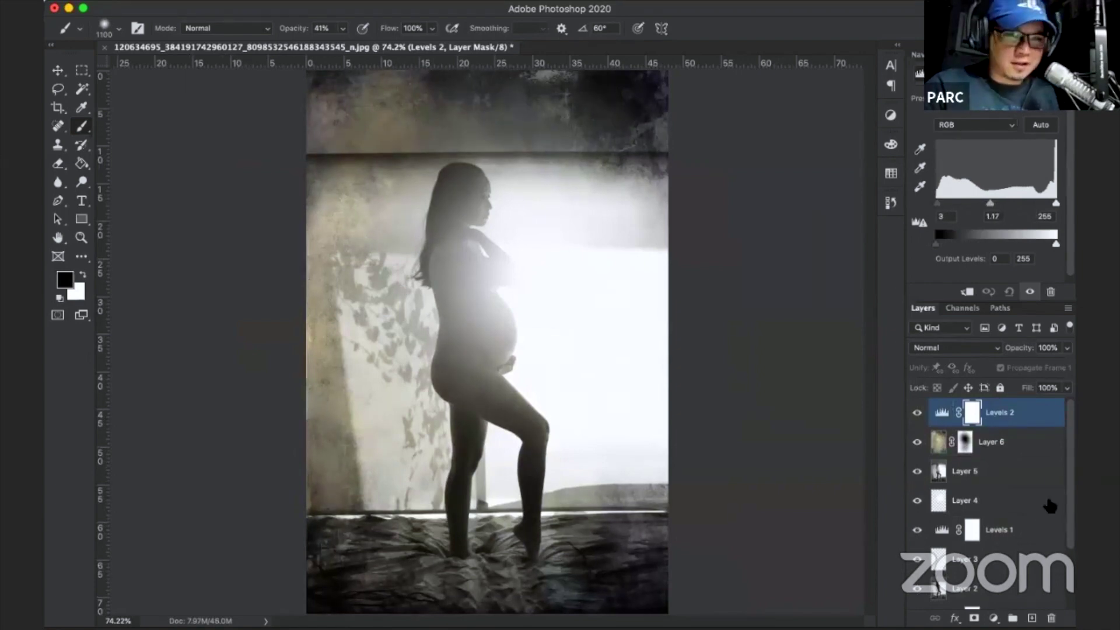
{"action": "scroll", "coordinate": [992, 466], "scroll_direction": "down", "scroll_amount": 1}
Add a Curves adjustment, lifting the Blue channel's black point and pulling the blue curve down.
{"action": "left_click", "coordinate": [994, 618]}
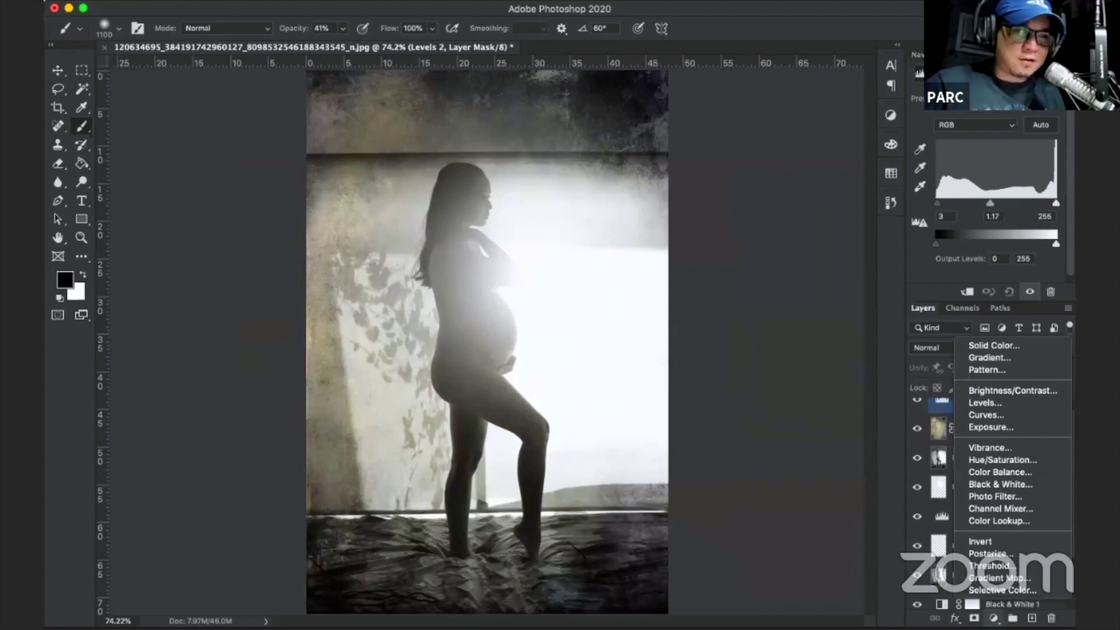
{"action": "left_click", "coordinate": [999, 416]}
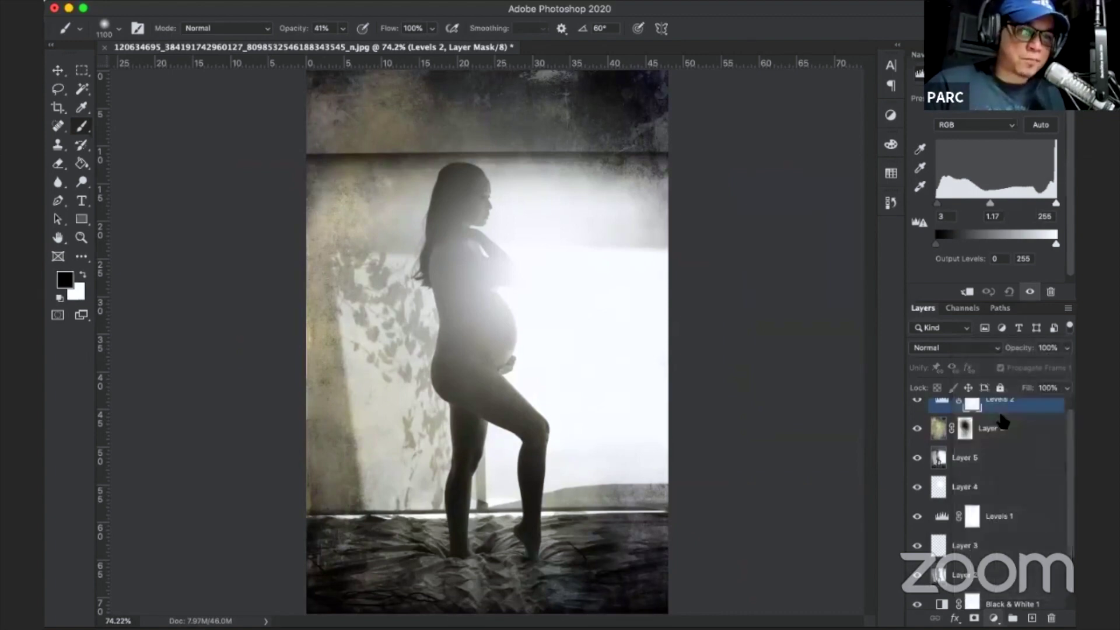
{"action": "left_click", "coordinate": [971, 113]}
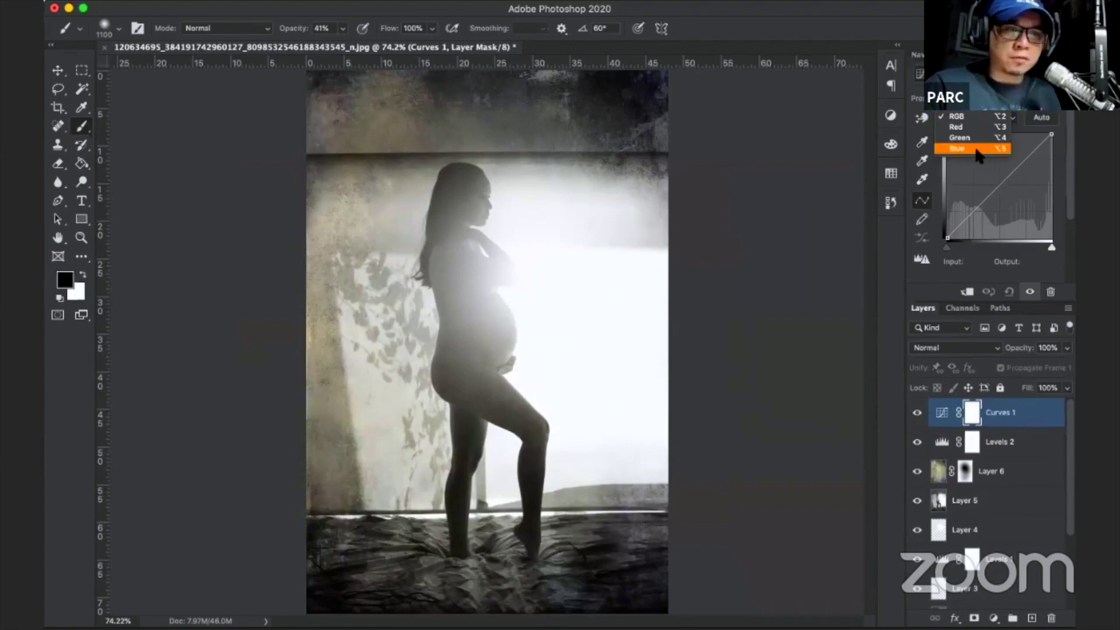
{"action": "left_click", "coordinate": [963, 148]}
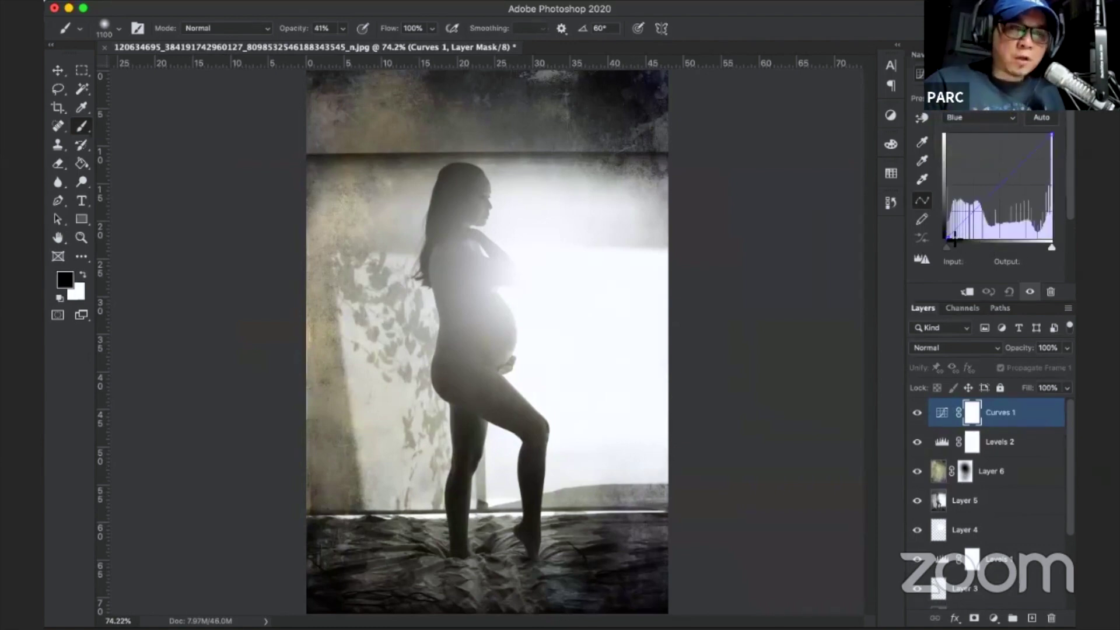
{"action": "left_click_drag", "start_coordinate": [948, 237], "coordinate": [948, 232]}
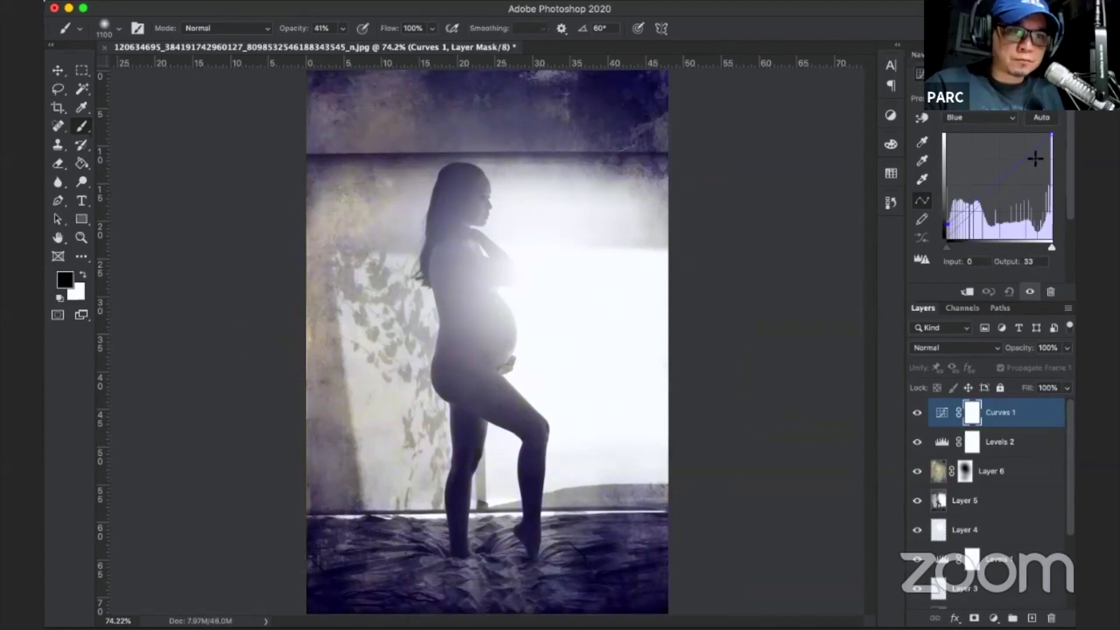
{"action": "left_click_drag", "start_coordinate": [1027, 160], "coordinate": [1030, 162]}
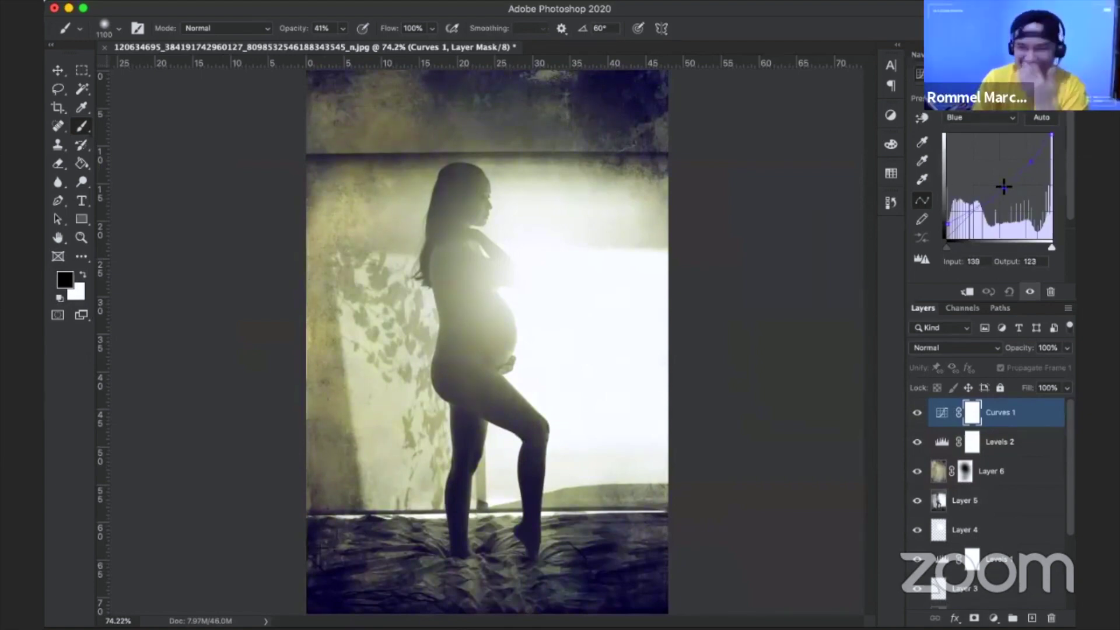
Bend the Red channel curve upward to warm the silhouette.
{"action": "left_click", "coordinate": [973, 118]}
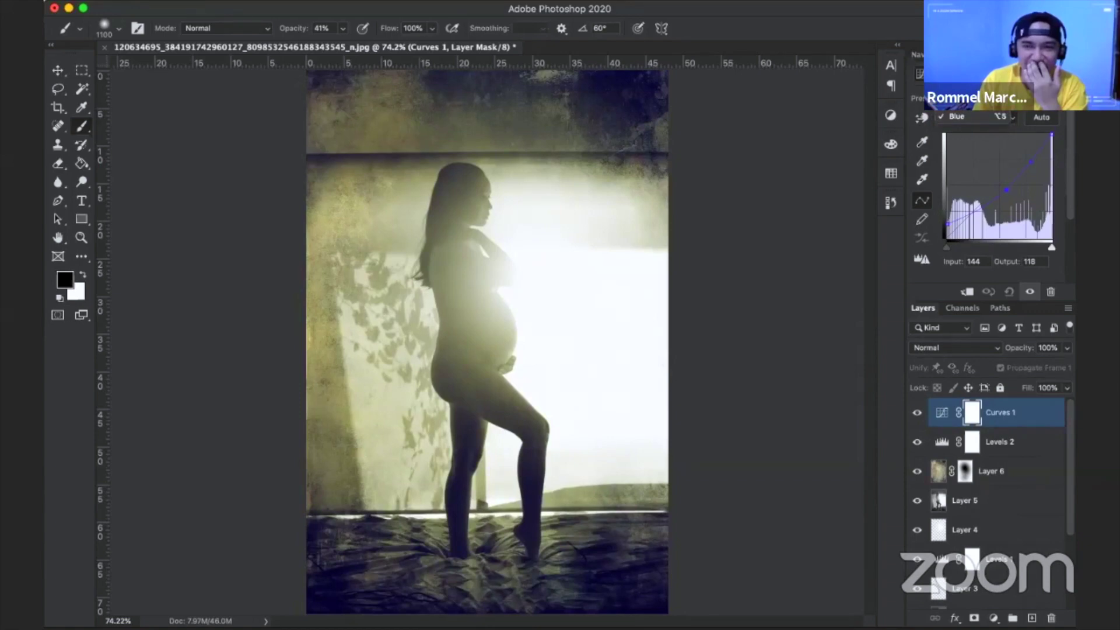
{"action": "left_click", "coordinate": [966, 121]}
{"action": "key", "text": "alt+3"}
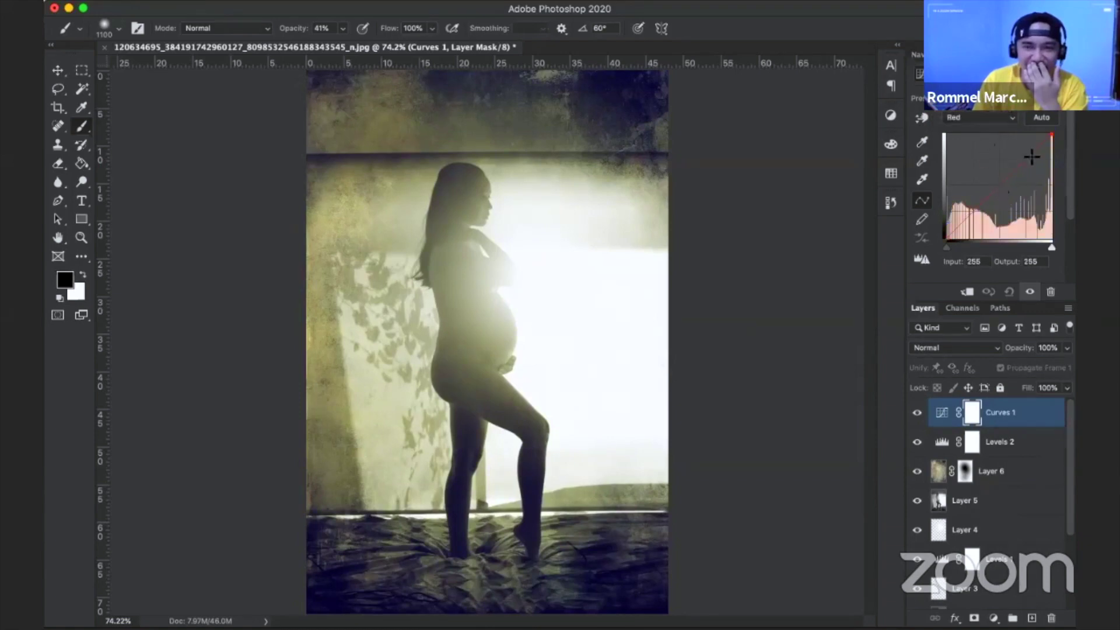
{"action": "left_click_drag", "start_coordinate": [1003, 184], "coordinate": [1004, 184]}
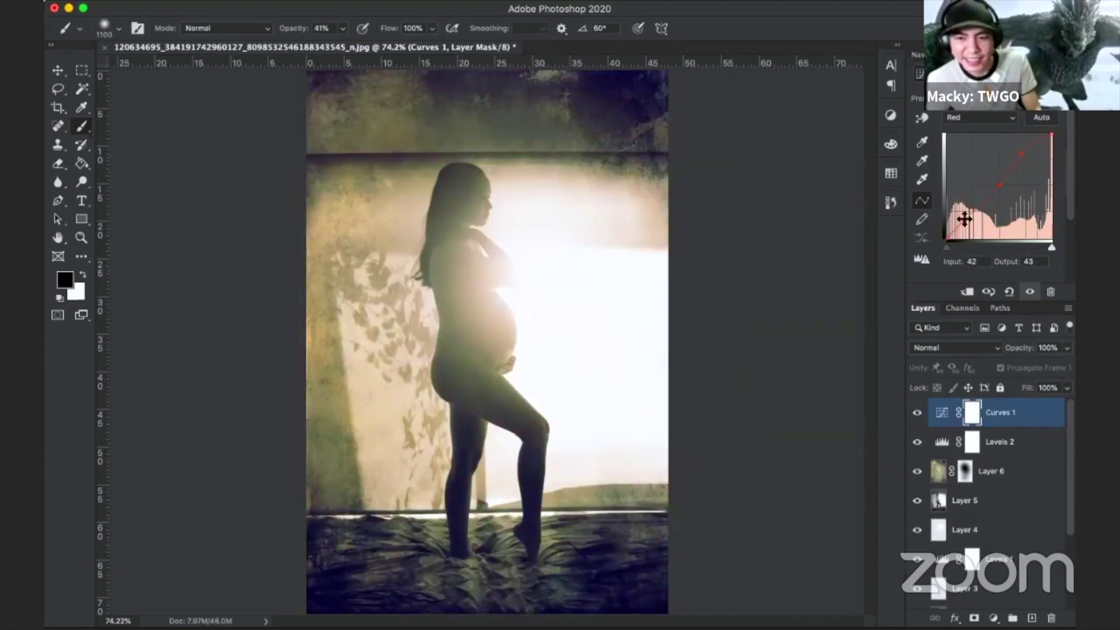
Duplicate Layer 5 into a Layer 5 copy for reshaping.
{"action": "left_click", "coordinate": [992, 500]}
{"action": "key", "text": "x"}
{"action": "key", "text": "ctrl+j"}
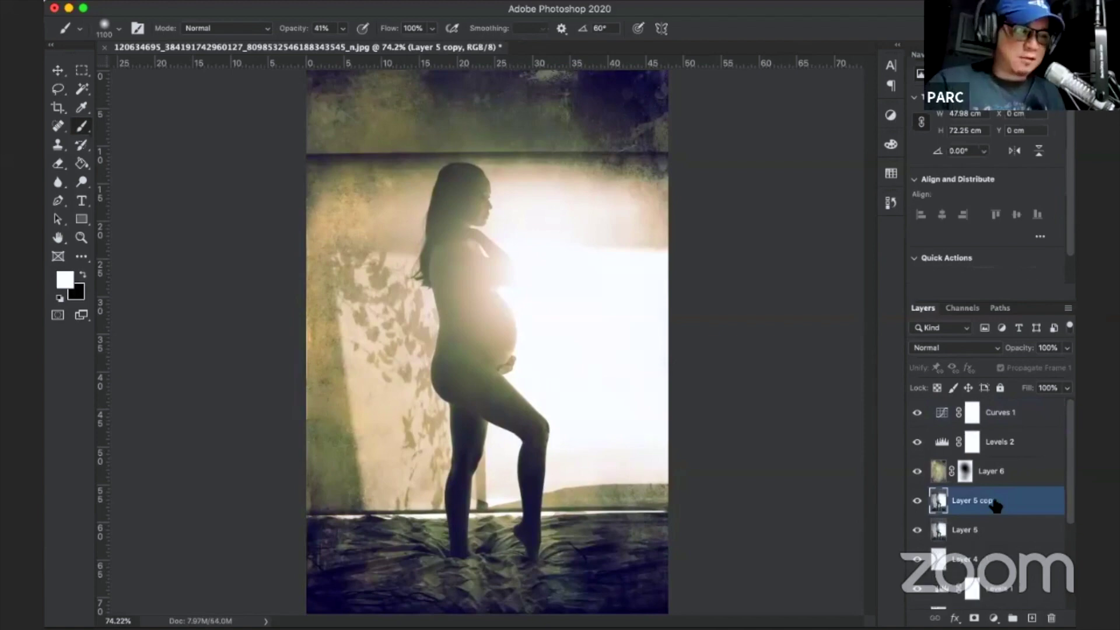
{"action": "left_click", "coordinate": [402, 2]}
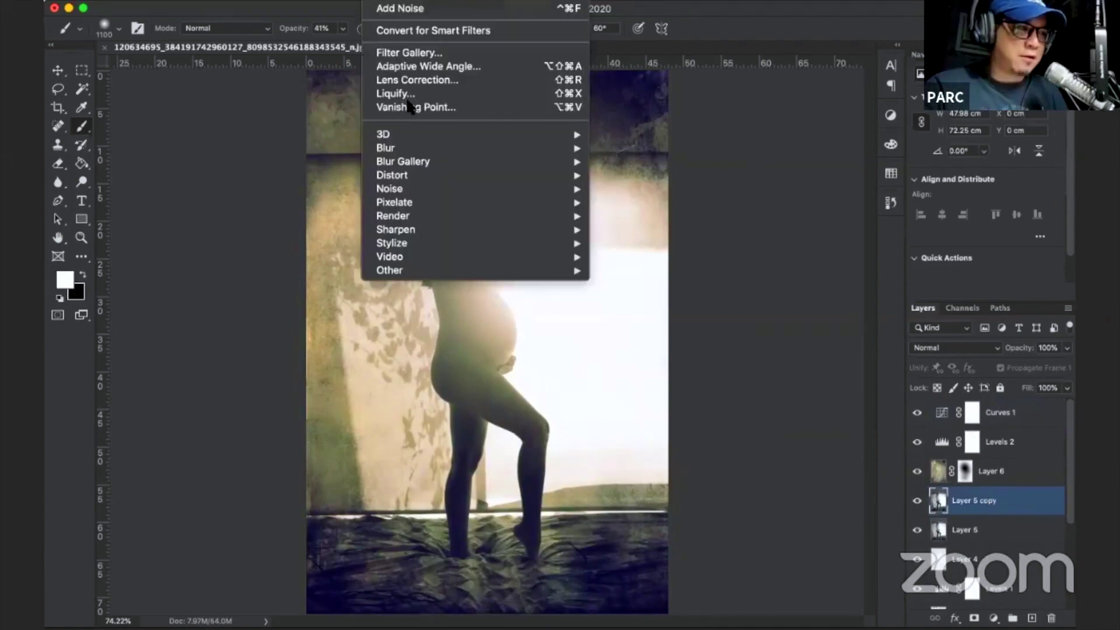
{"action": "key", "text": "Escape"}
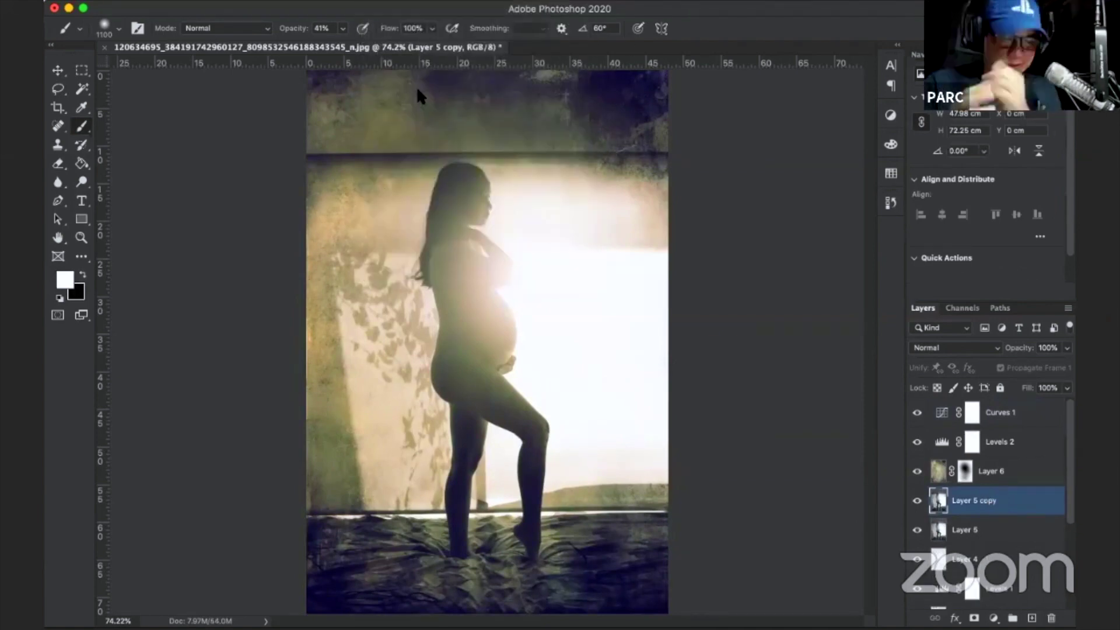
{"action": "key", "text": "ctrl+shift+x"}
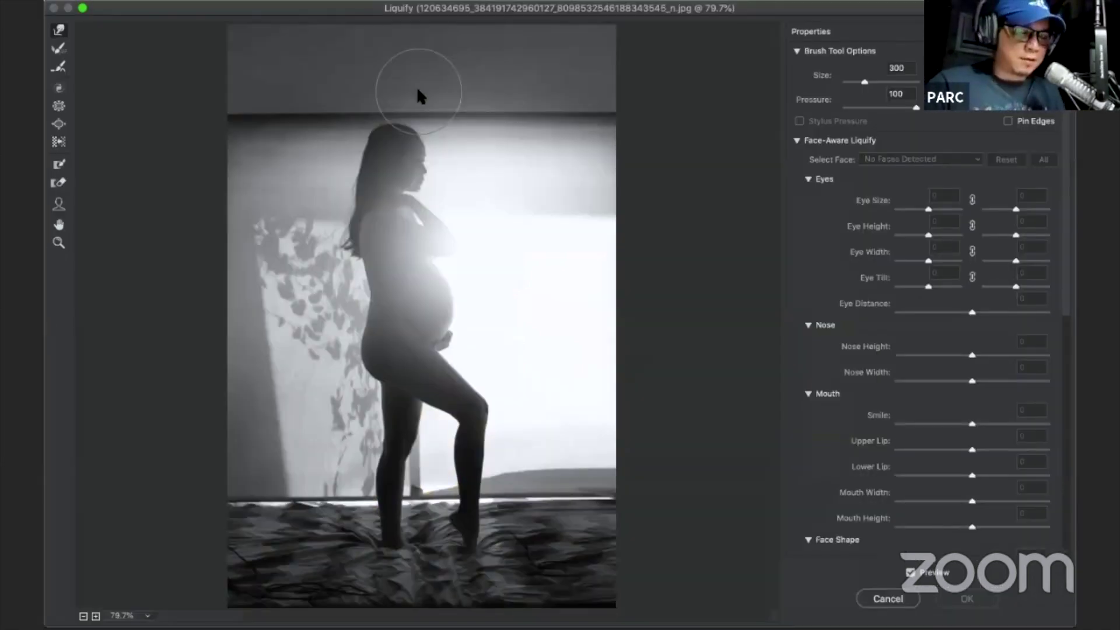
Forward Warp the waist, hip and calf outlines inward in Liquify to slim them.
{"action": "key", "text": "ctrl+plus"}
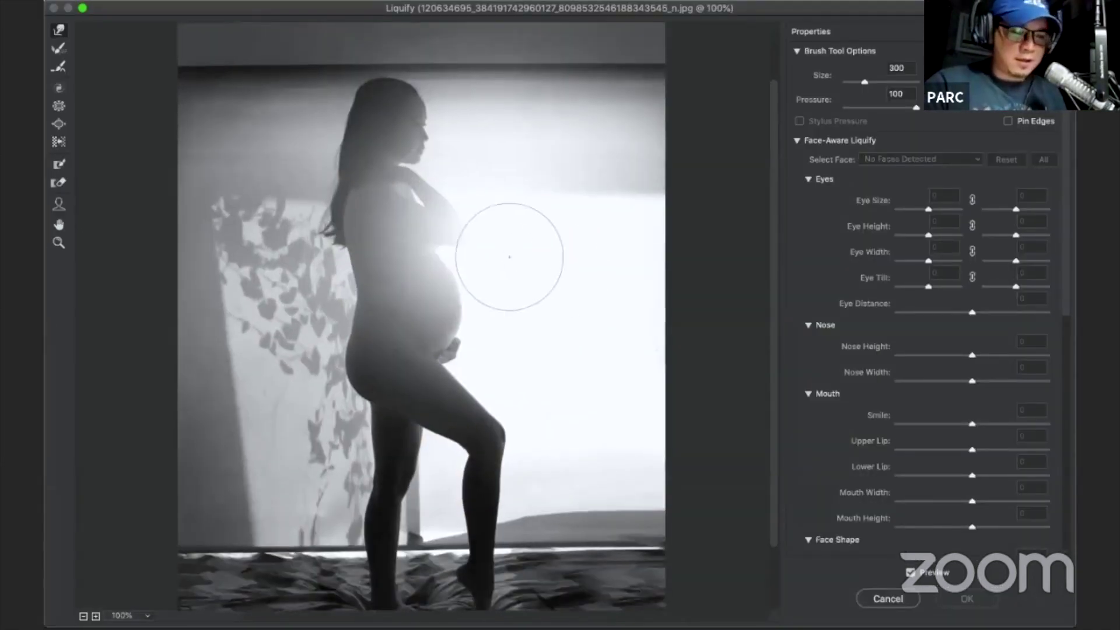
{"action": "key", "text": "ctrl+plus"}
{"action": "left_click_drag", "start_coordinate": [509, 255], "coordinate": [675, 271]}
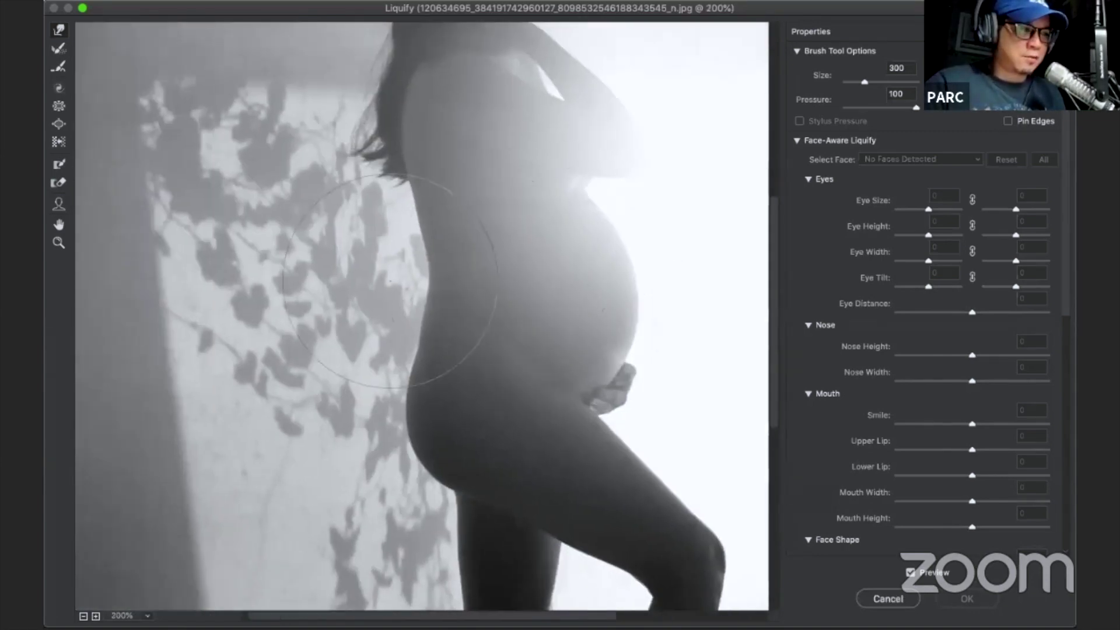
{"action": "left_click_drag", "start_coordinate": [406, 276], "coordinate": [424, 284]}
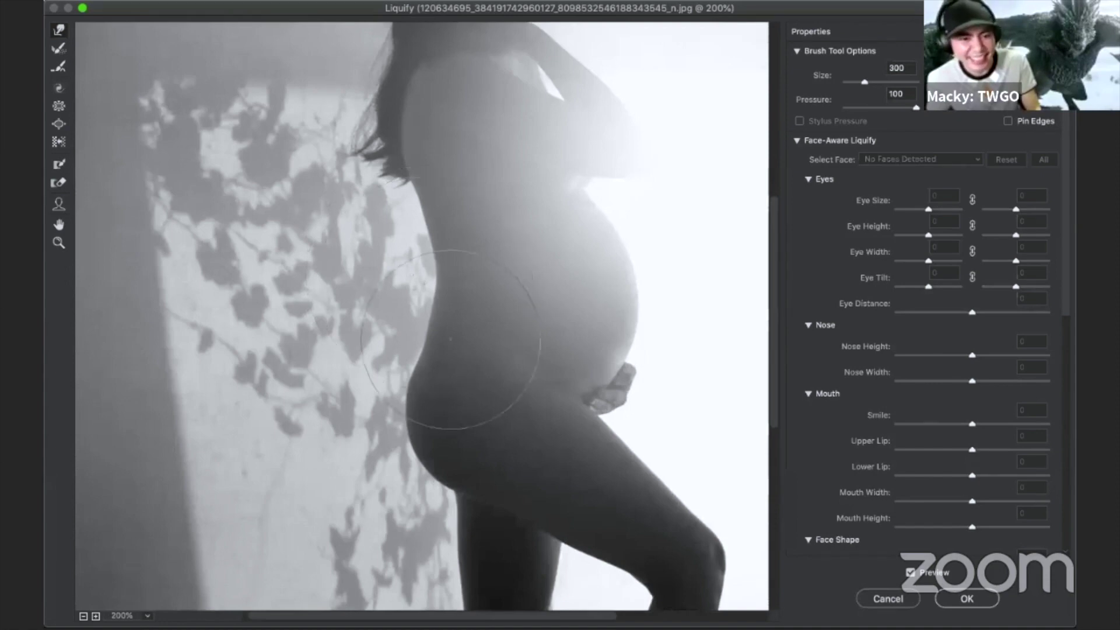
{"action": "key", "text": "bracketleft"}
{"action": "key", "text": "bracketleft"}
{"action": "key", "text": "bracketleft"}
{"action": "mouse_move", "coordinate": [428, 367]}
{"action": "left_mouse_down"}
{"action": "mouse_move", "coordinate": [437, 362]}
{"action": "mouse_move", "coordinate": [390, 385]}
{"action": "left_mouse_up"}
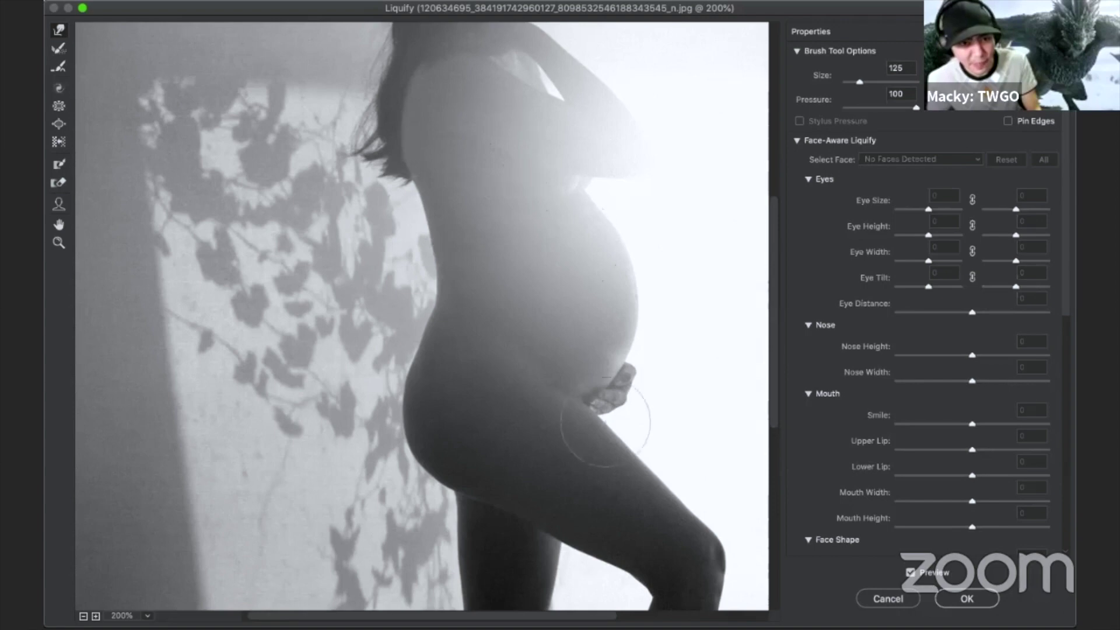
{"action": "left_click_drag", "start_coordinate": [608, 538], "coordinate": [594, 446]}
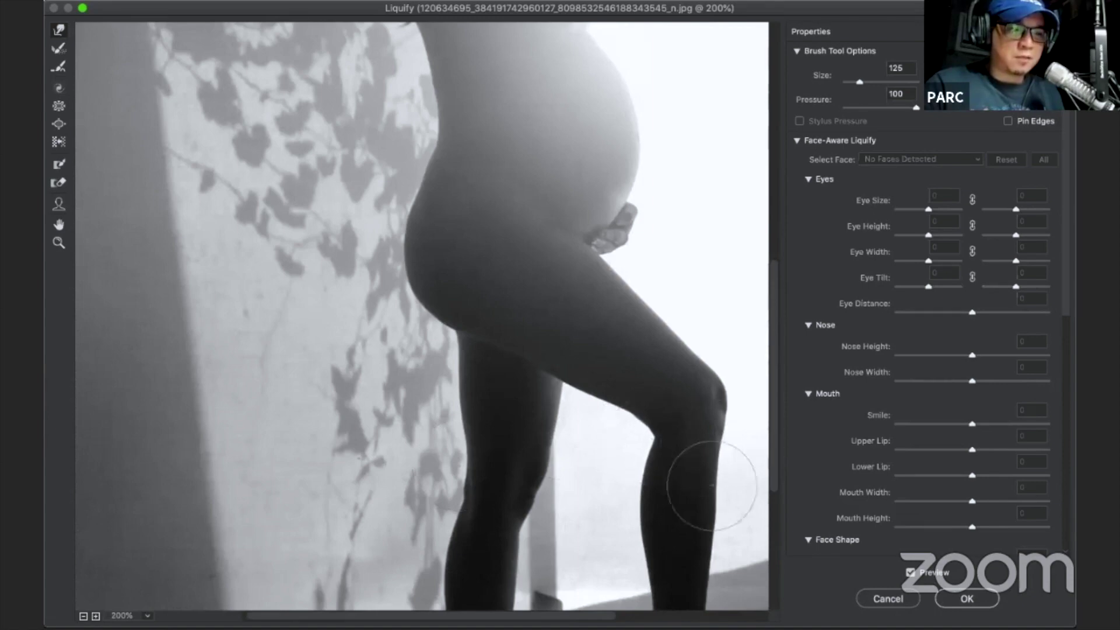
{"action": "left_click_drag", "start_coordinate": [700, 501], "coordinate": [665, 396]}
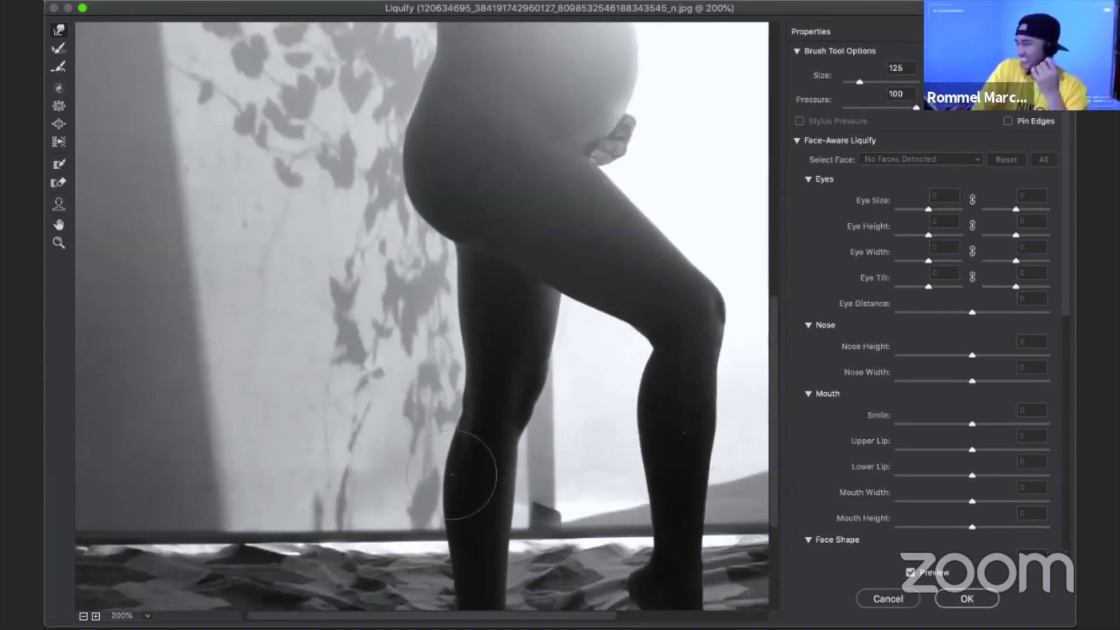
{"action": "left_click_drag", "start_coordinate": [456, 473], "coordinate": [446, 470]}
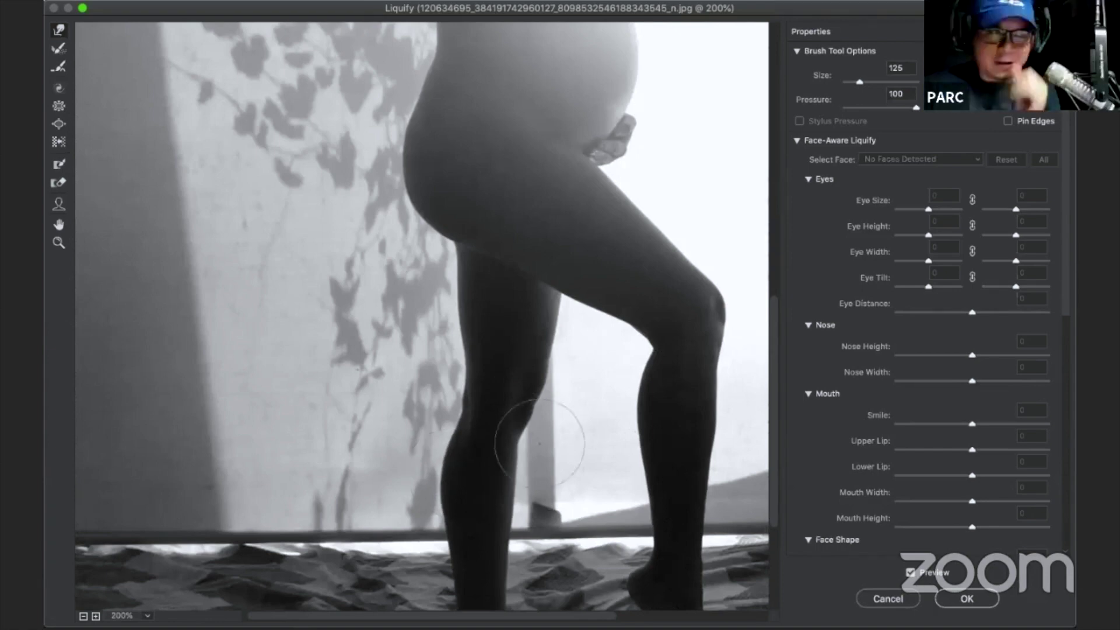
Inspect the head and full figure in the Liquify preview, then apply the filter.
{"action": "scroll", "coordinate": [479, 269], "scroll_direction": "up", "scroll_amount": 10}
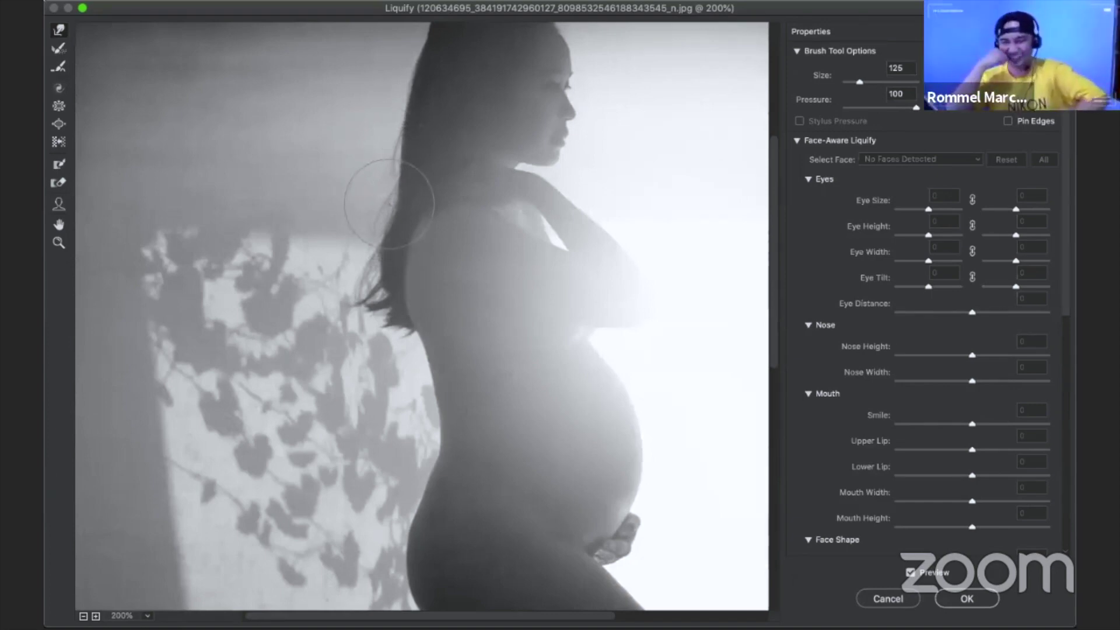
{"action": "scroll", "coordinate": [510, 313], "scroll_direction": "up", "scroll_amount": 3}
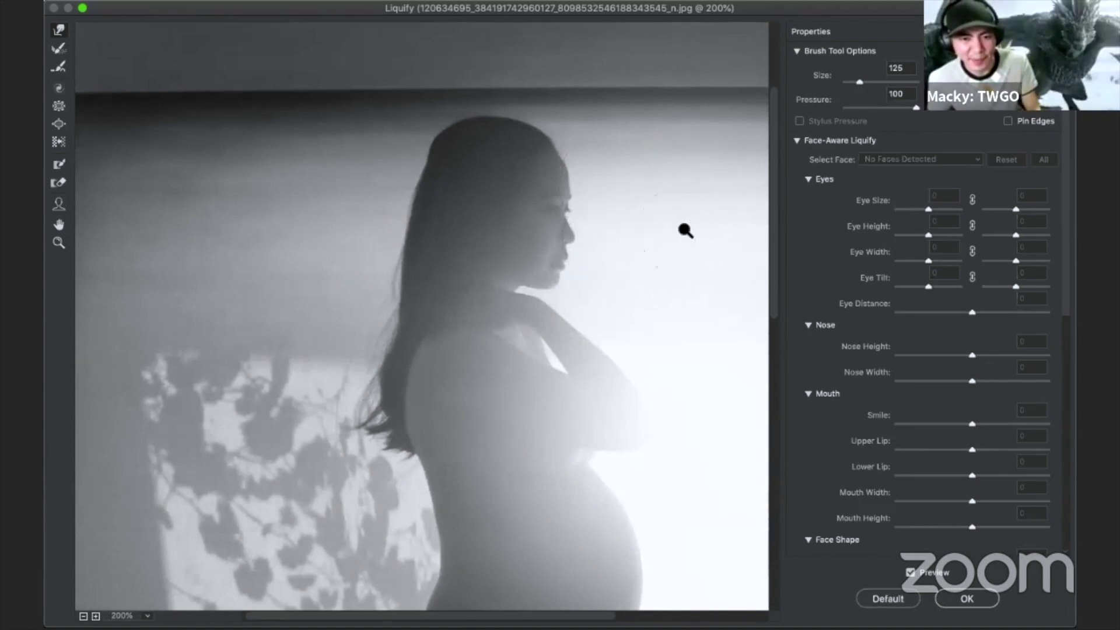
{"action": "key", "text": "ctrl+plus"}
{"action": "left_click_drag", "start_coordinate": [570, 220], "coordinate": [539, 332]}
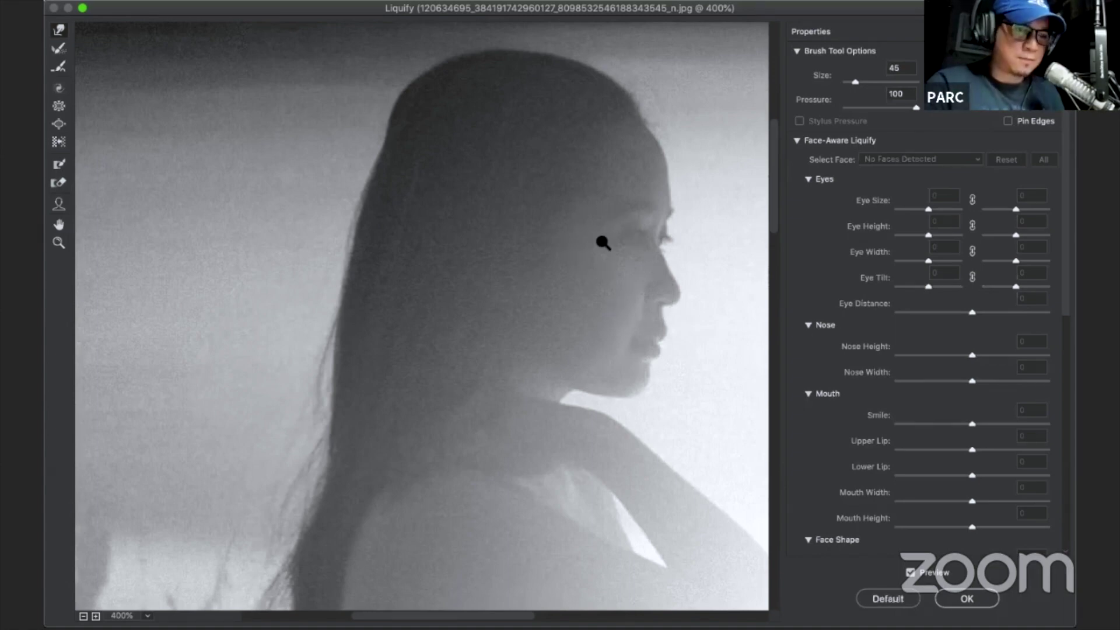
{"action": "key", "text": "super+0"}
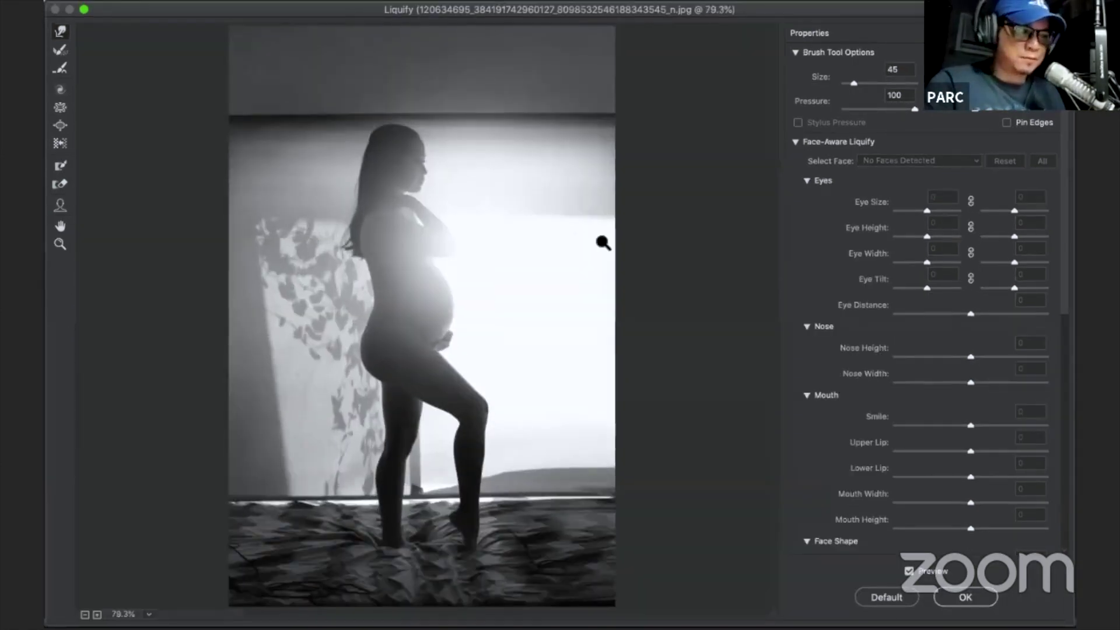
{"action": "key", "text": "super+minus"}
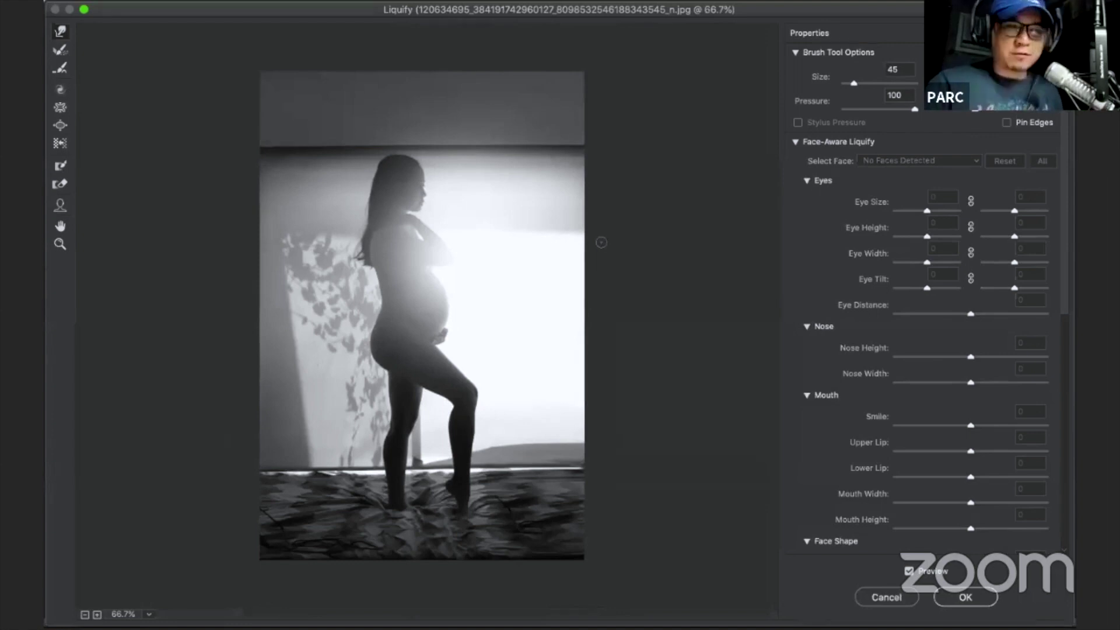
{"action": "left_click", "coordinate": [953, 599]}
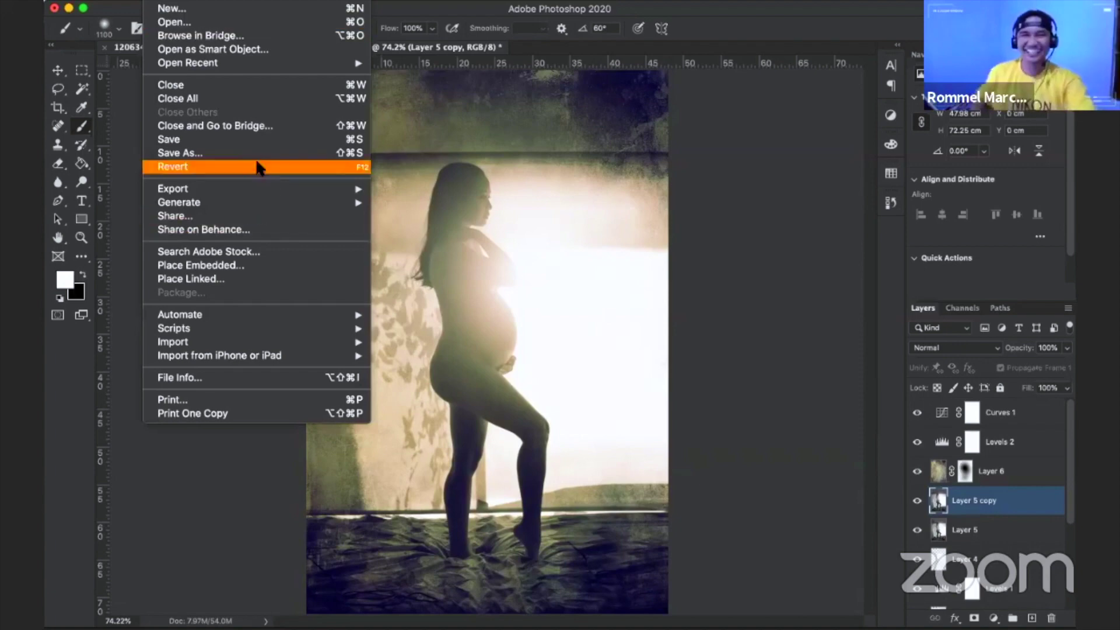
Save the composite as a layered Photoshop .psd file on the Desktop.
{"action": "left_click", "coordinate": [257, 153]}
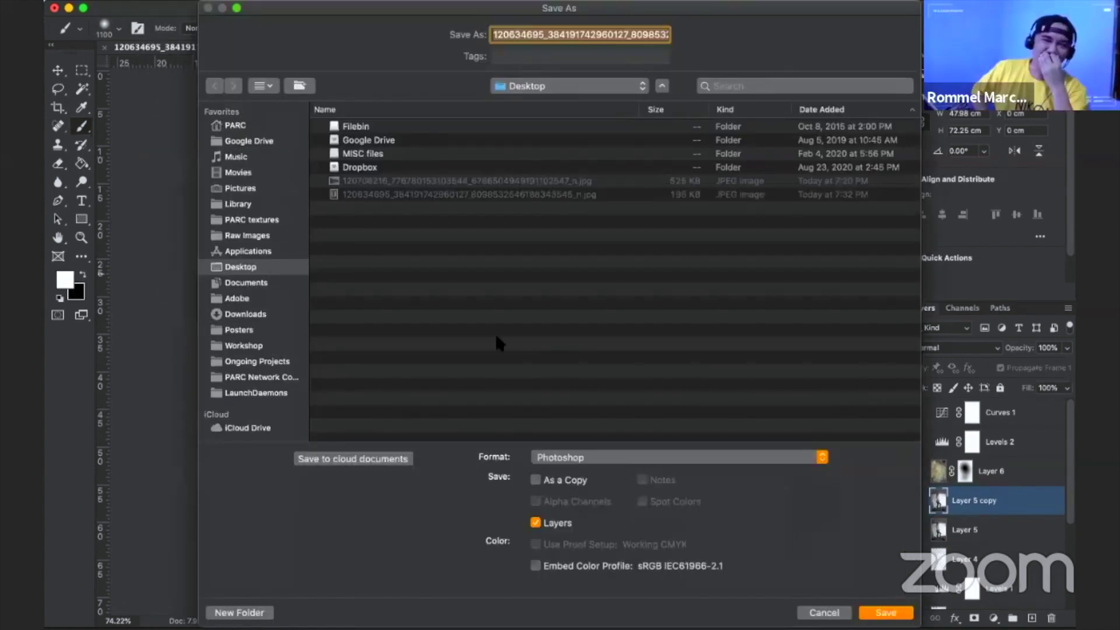
{"action": "left_click", "coordinate": [896, 614]}
{"action": "left_click", "coordinate": [905, 360]}
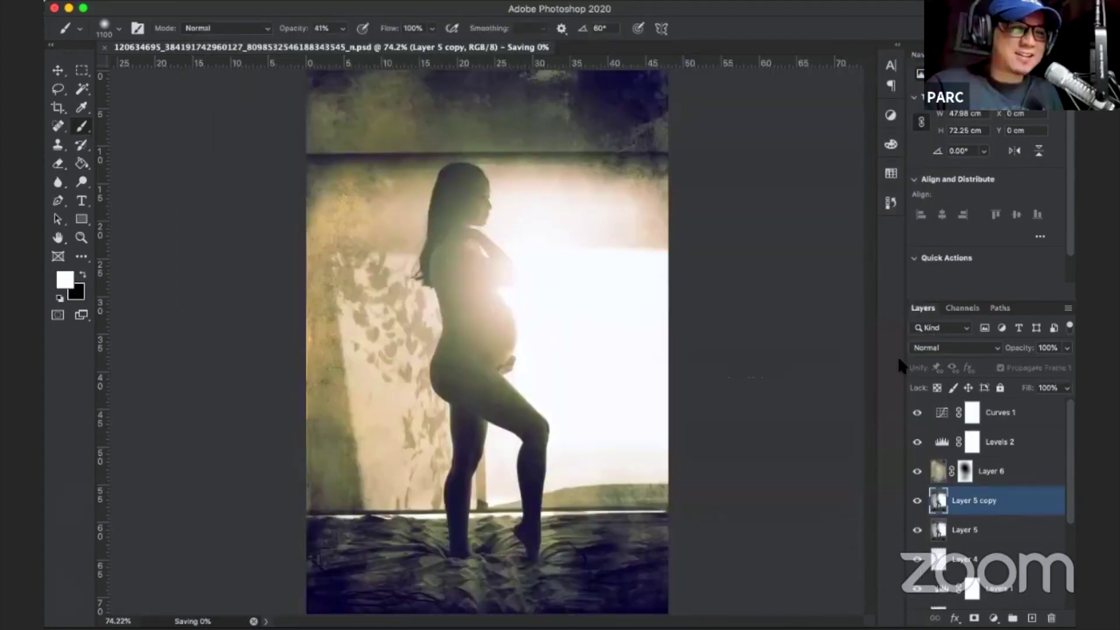
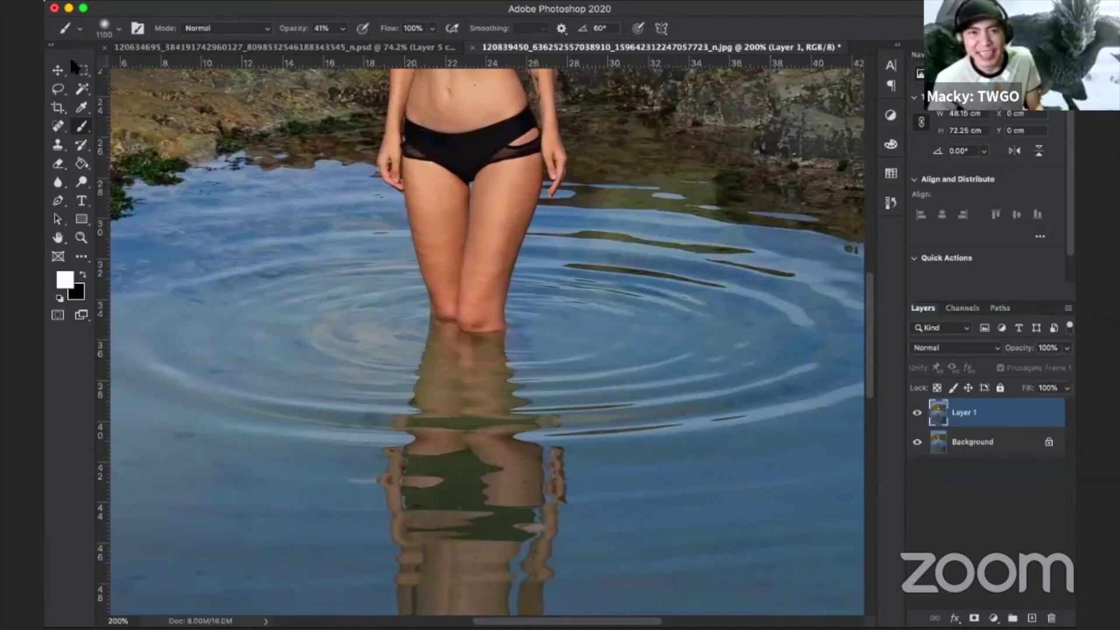
Zoom back in on the sea's horizon after fitting the whole photo.
{"action": "left_click", "coordinate": [58, 71]}
{"action": "key", "text": "ctrl+minus"}
{"action": "key", "text": "ctrl+minus"}
{"action": "key", "text": "ctrl+minus"}
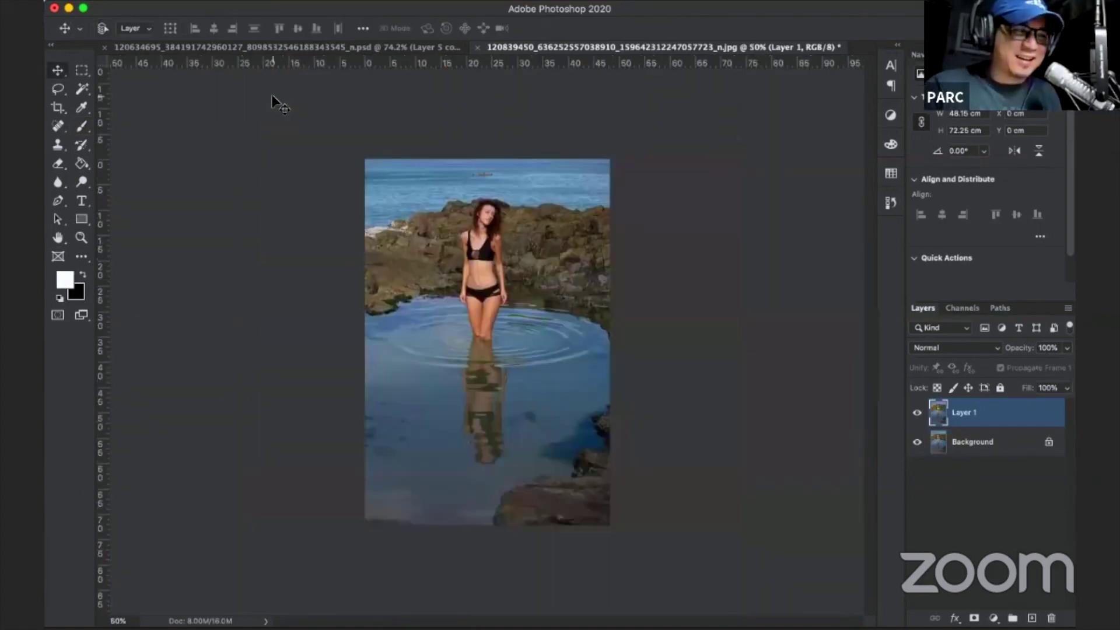
{"action": "key", "text": "ctrl+0"}
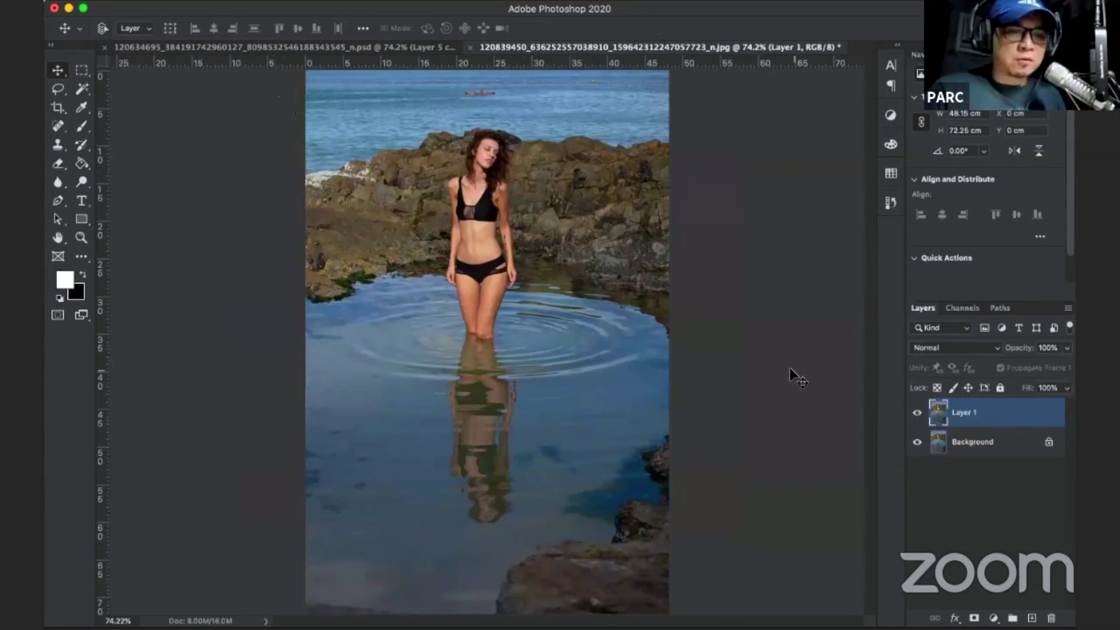
{"action": "key", "text": "super+plus"}
{"action": "key", "text": "super+plus"}
{"action": "key", "text": "super+plus"}
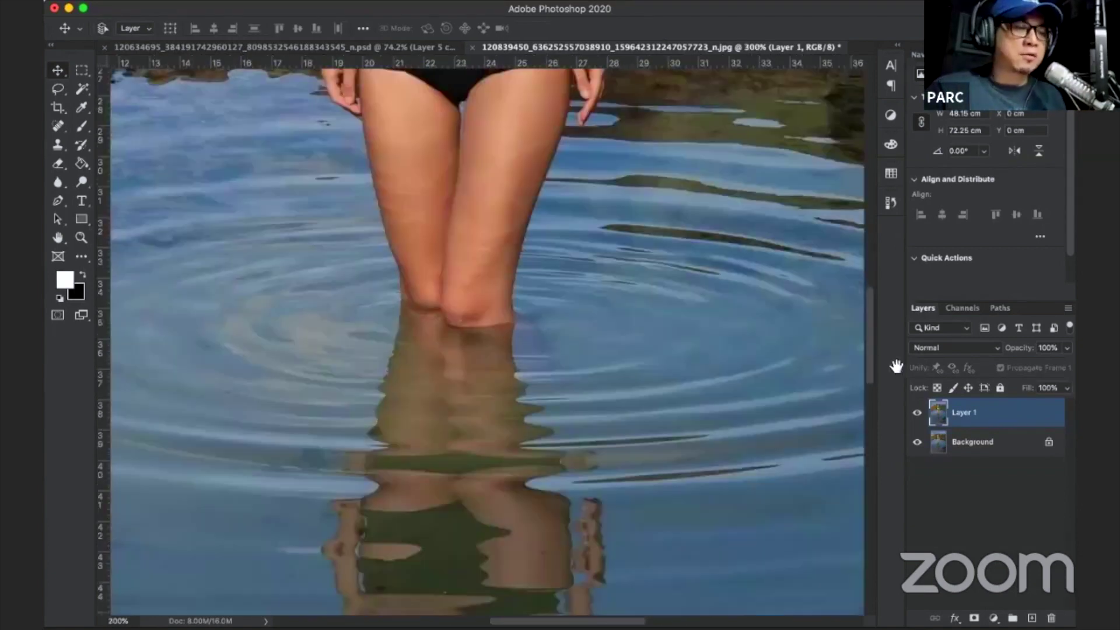
{"action": "scroll", "coordinate": [713, 462], "scroll_direction": "up", "scroll_amount": 5}
{"action": "scroll", "coordinate": [723, 580], "scroll_direction": "up", "scroll_amount": 5}
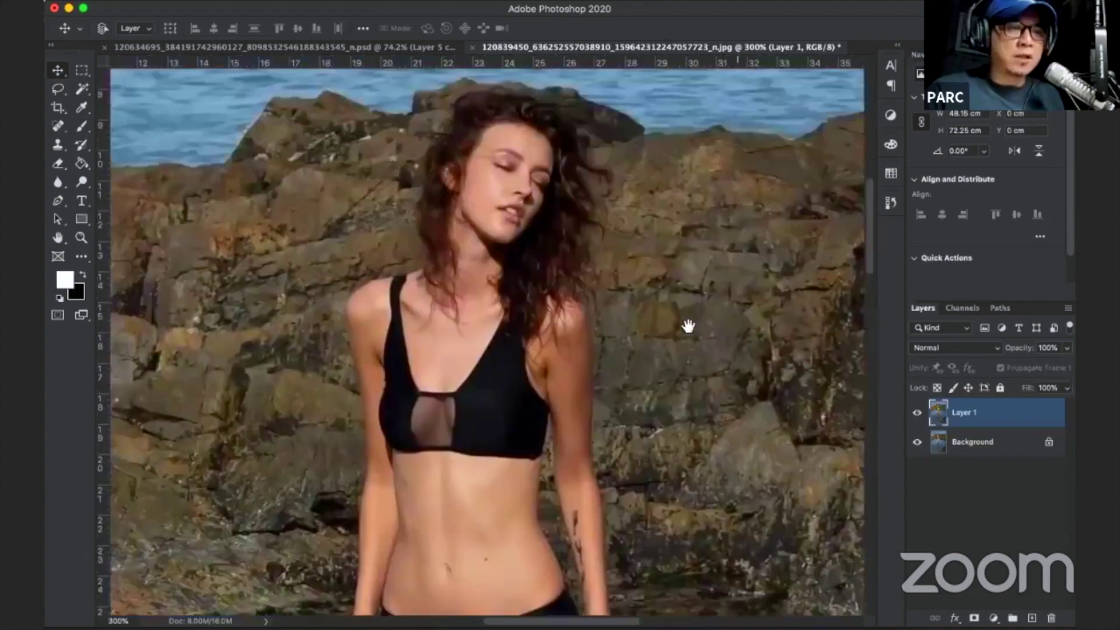
{"action": "scroll", "coordinate": [687, 325], "scroll_direction": "up", "scroll_amount": 5}
{"action": "scroll", "coordinate": [712, 494], "scroll_direction": "up", "scroll_amount": 5}
{"action": "scroll", "coordinate": [538, 376], "scroll_direction": "up", "scroll_amount": 3}
{"action": "scroll", "coordinate": [409, 292], "scroll_direction": "left", "scroll_amount": 3}
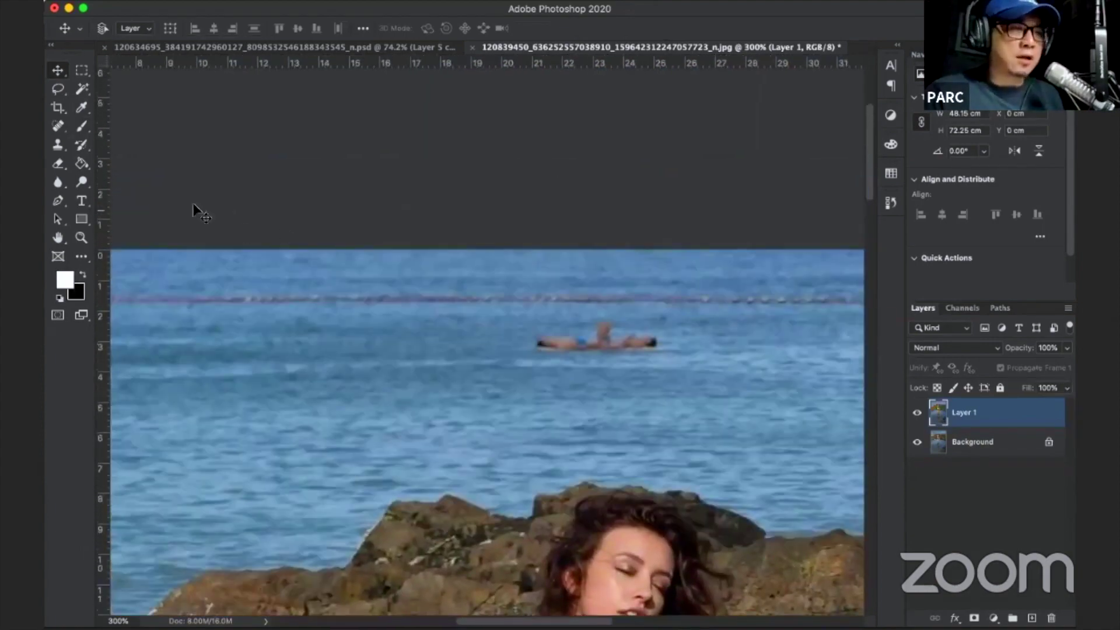
Heal the distant swimmers out of the sea with a slightly larger Spot Healing Brush.
{"action": "left_click", "coordinate": [62, 124]}
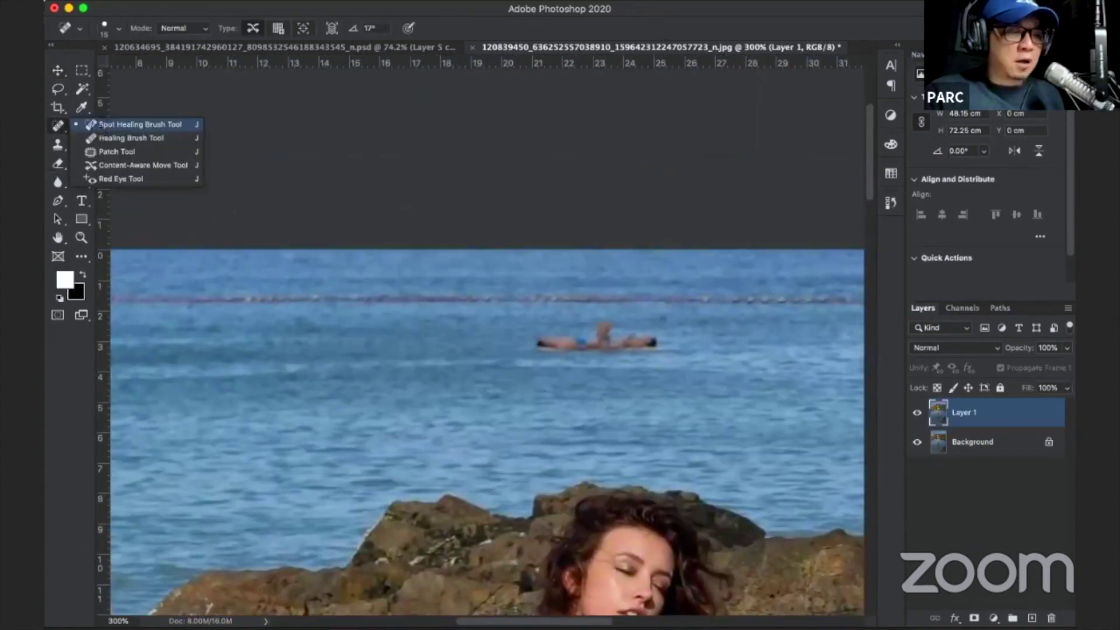
{"action": "left_click", "coordinate": [91, 125]}
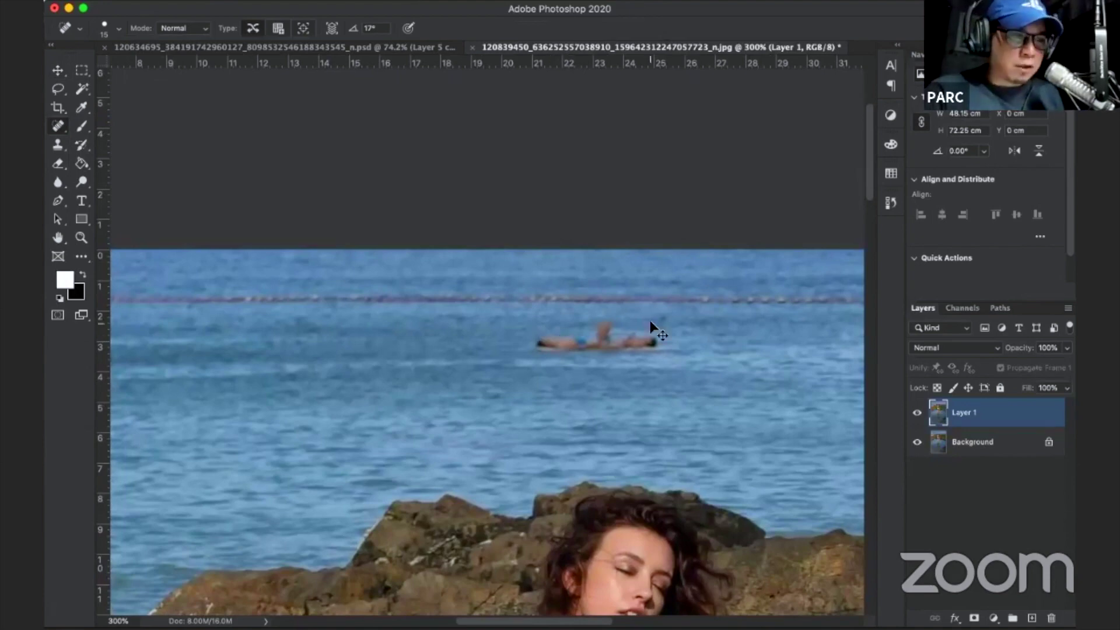
{"action": "key", "text": "ctrl+plus"}
{"action": "key", "text": "ctrl+plus"}
{"action": "mouse_move", "coordinate": [654, 324]}
{"action": "left_mouse_down"}
{"action": "mouse_move", "coordinate": [707, 210]}
{"action": "mouse_move", "coordinate": [627, 260]}
{"action": "left_mouse_up"}
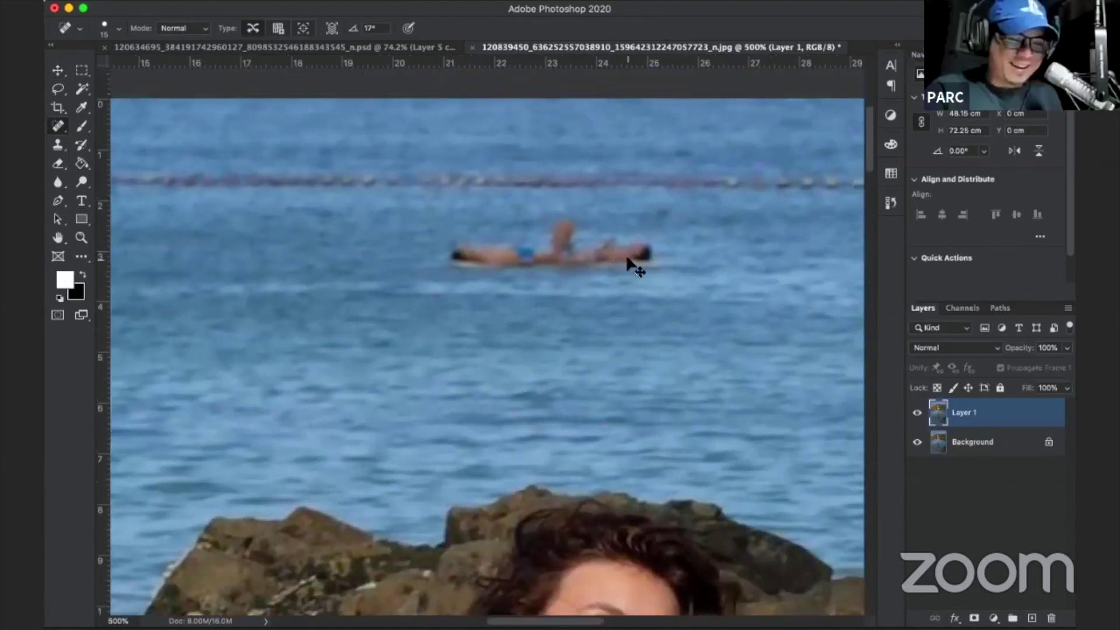
{"action": "key", "text": "ctrl+plus"}
{"action": "key", "text": "ctrl+plus"}
{"action": "key", "text": "ctrl+plus"}
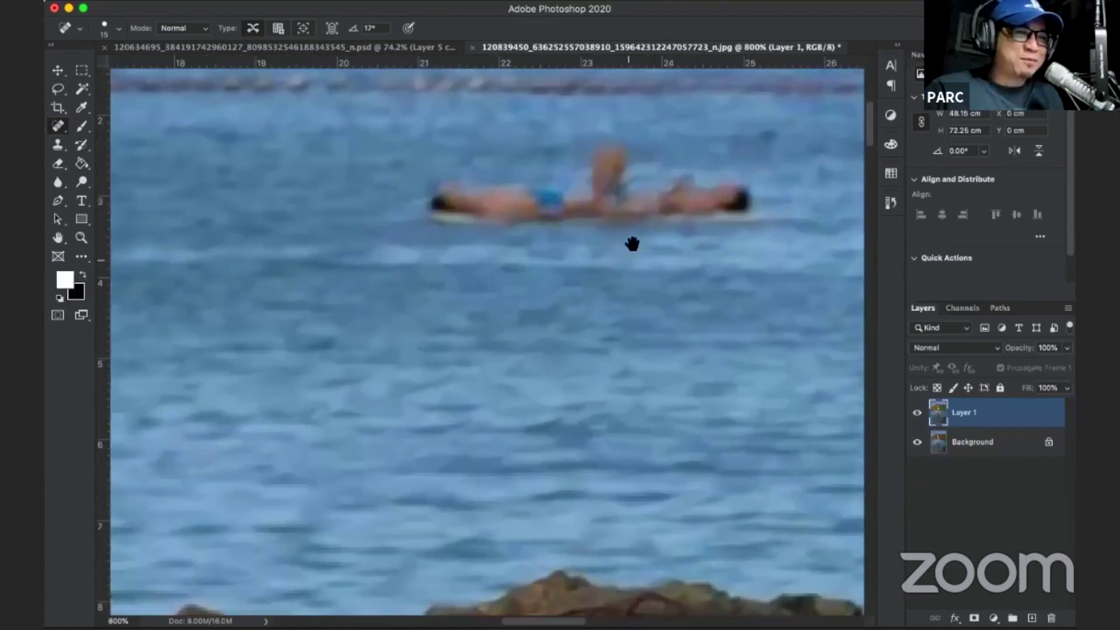
{"action": "mouse_move", "coordinate": [632, 244]}
{"action": "left_mouse_down"}
{"action": "mouse_move", "coordinate": [518, 357]}
{"action": "mouse_move", "coordinate": [553, 365]}
{"action": "left_mouse_up"}
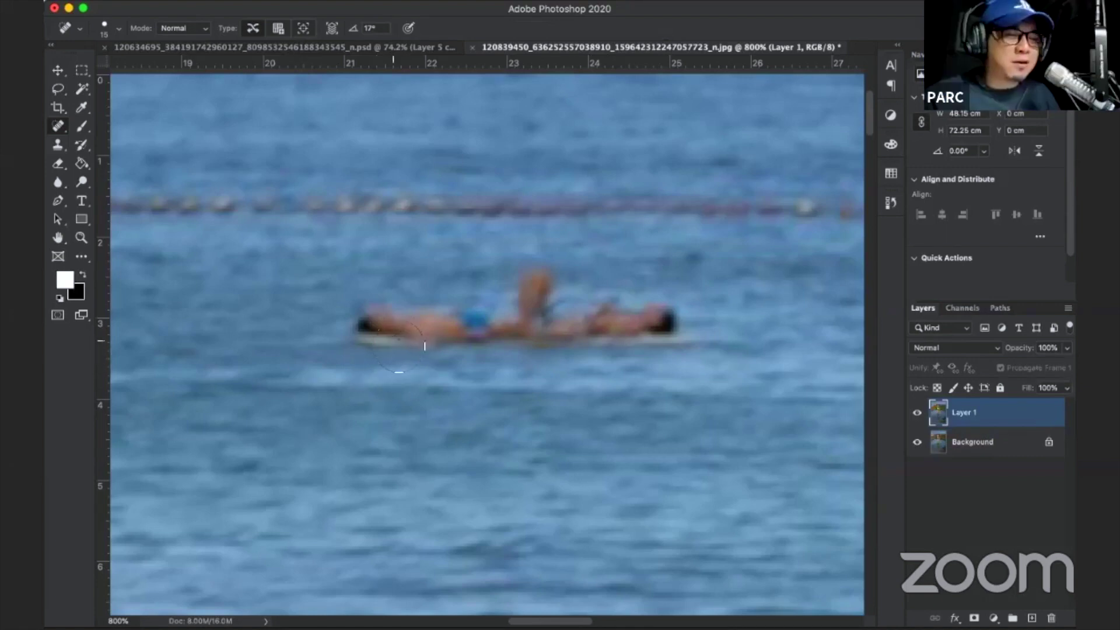
{"action": "key", "text": "bracketright"}
{"action": "key", "text": "bracketright"}
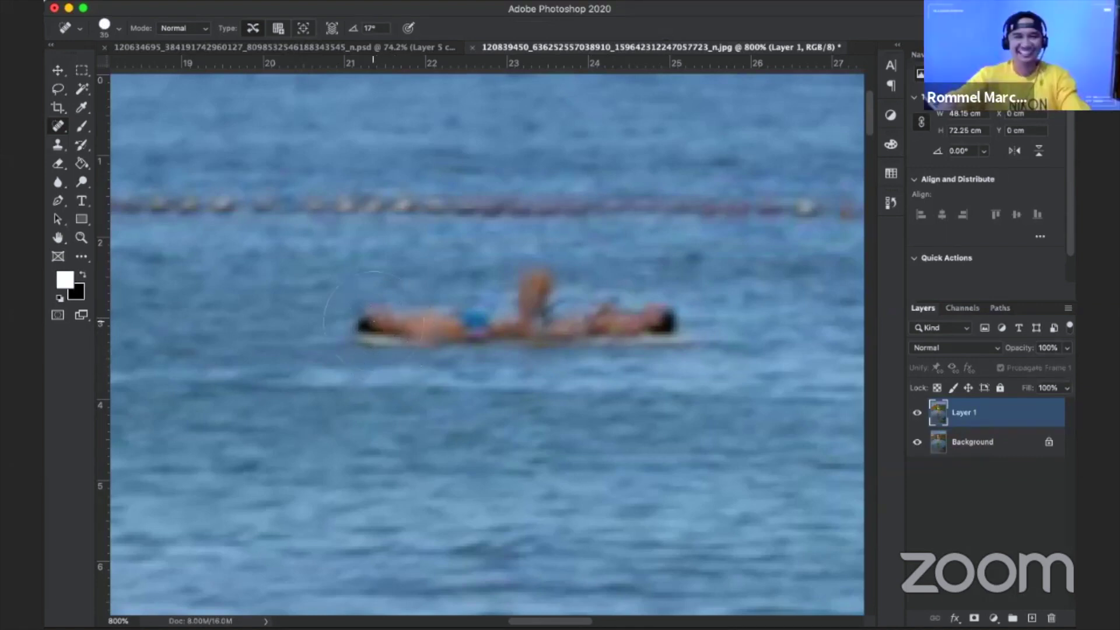
{"action": "left_click_drag", "start_coordinate": [370, 321], "coordinate": [726, 315]}
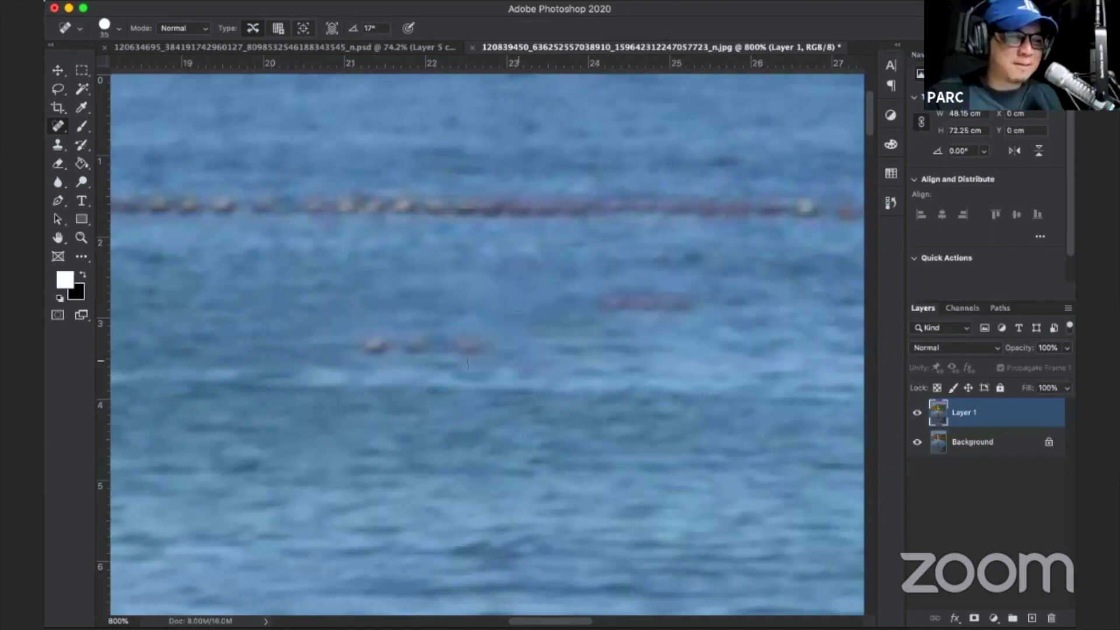
With a smaller brush, heal the remaining swimmer traces and a faint dark patch.
{"action": "key", "text": "super+minus"}
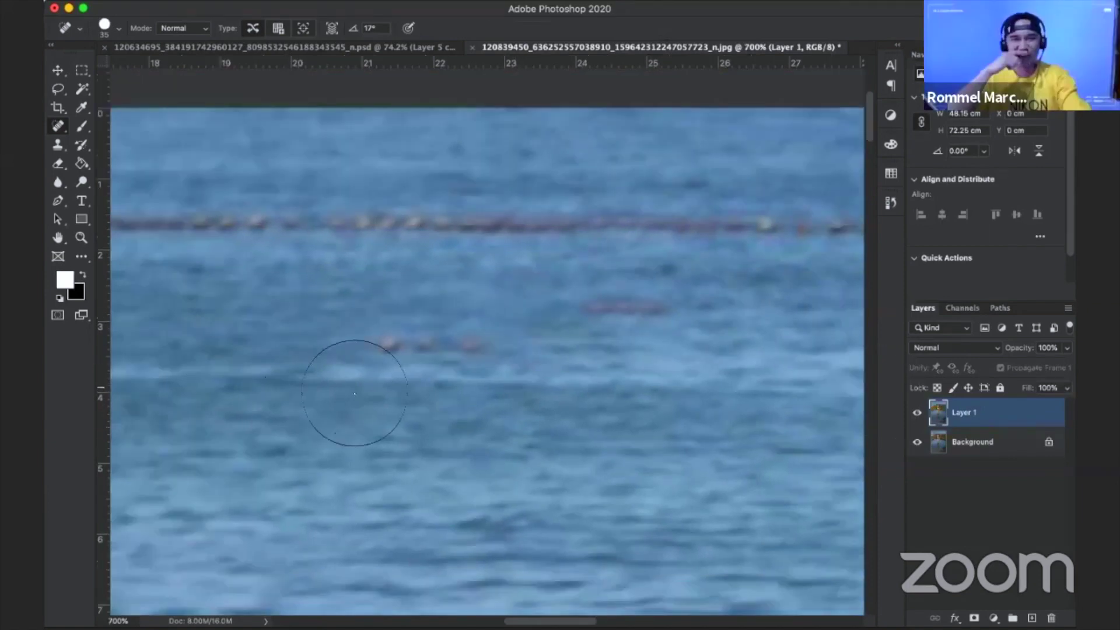
{"action": "key", "text": "bracketleft"}
{"action": "key", "text": "bracketleft"}
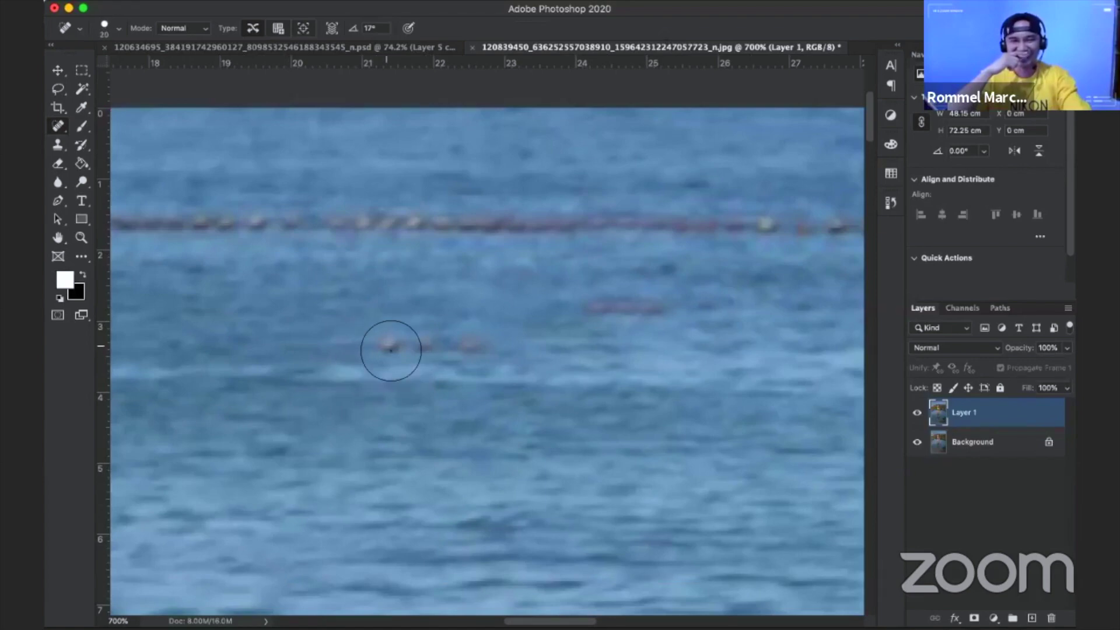
{"action": "key", "text": "bracketleft"}
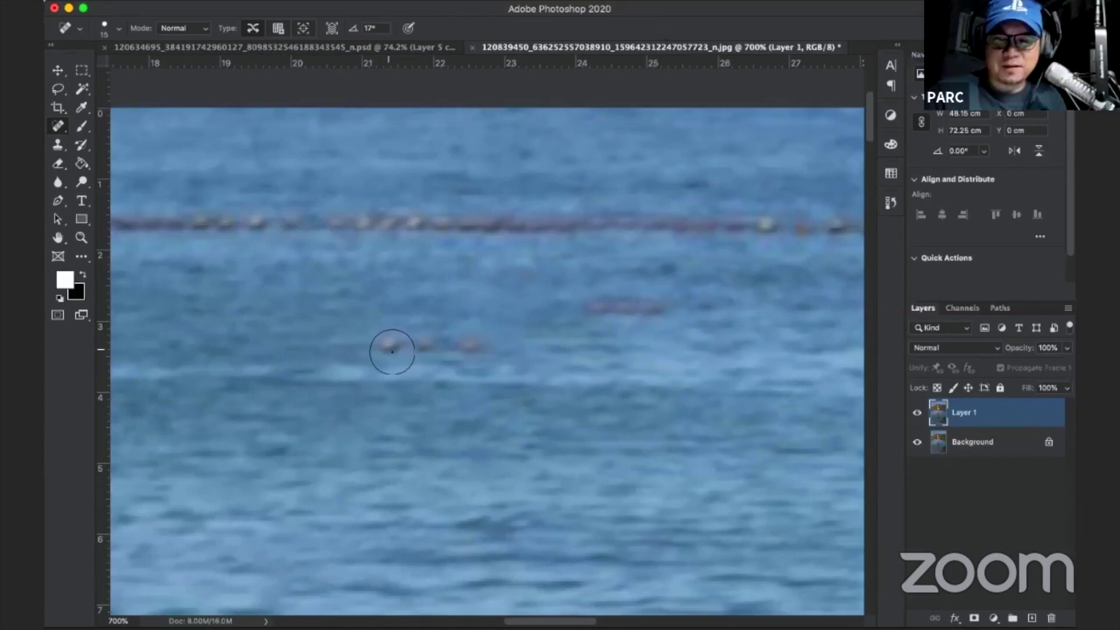
{"action": "left_click_drag", "start_coordinate": [392, 351], "coordinate": [482, 345]}
{"action": "left_click_drag", "start_coordinate": [608, 310], "coordinate": [681, 309]}
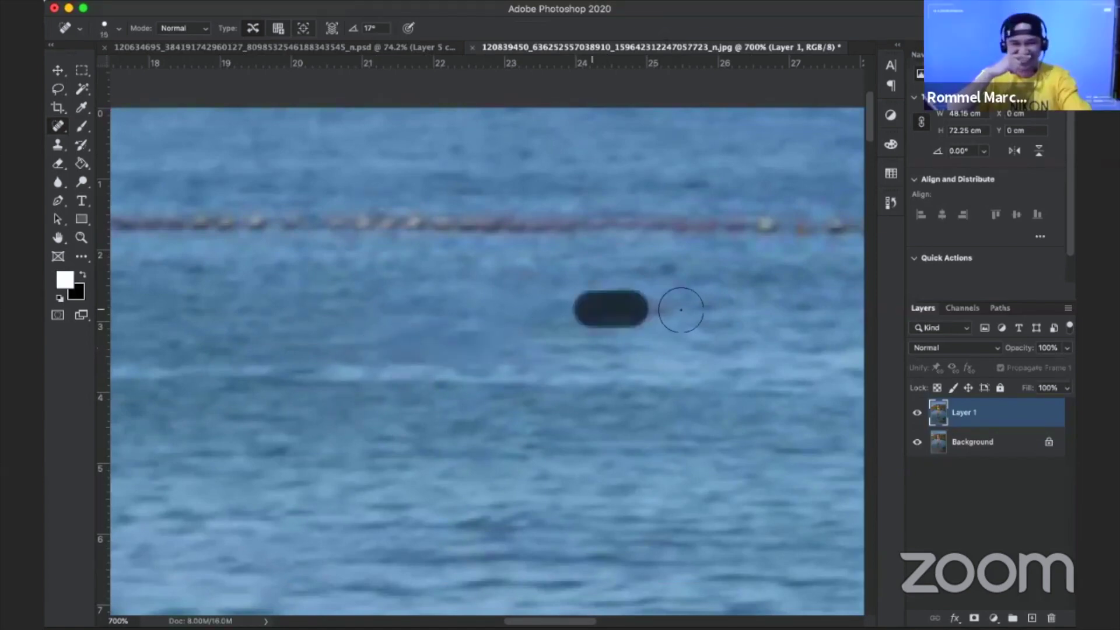
Heal away the left stretches of the buoy line along the horizon.
{"action": "scroll", "coordinate": [676, 310], "scroll_direction": "down", "scroll_amount": 1}
{"action": "scroll", "coordinate": [678, 312], "scroll_direction": "down", "scroll_amount": 2}
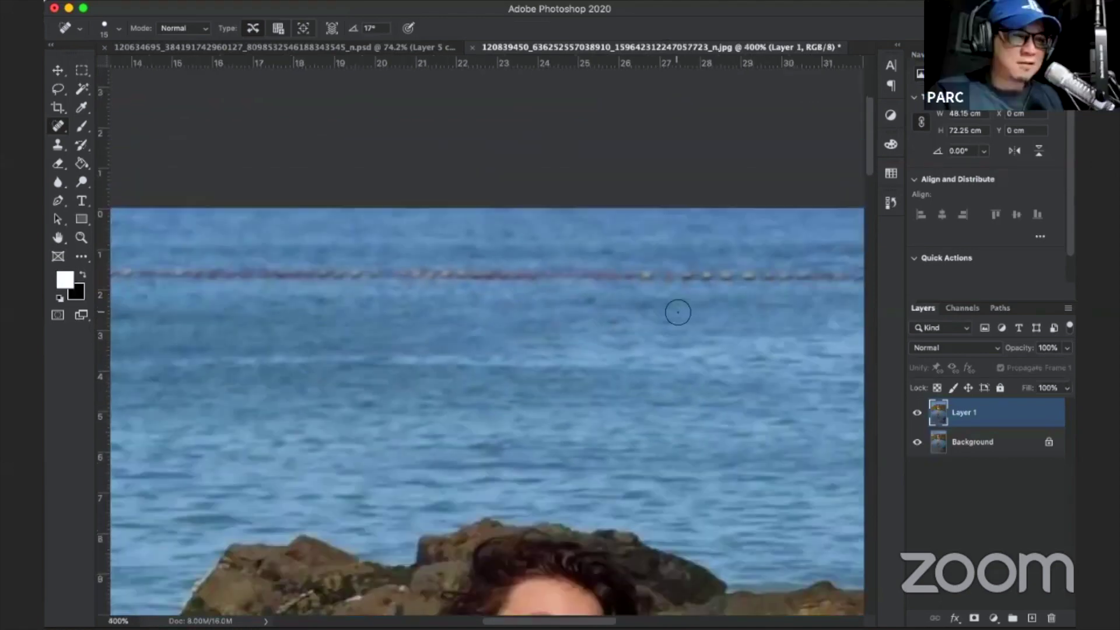
{"action": "scroll", "coordinate": [675, 310], "scroll_direction": "down", "scroll_amount": 1}
{"action": "scroll", "coordinate": [676, 311], "scroll_direction": "down", "scroll_amount": 1}
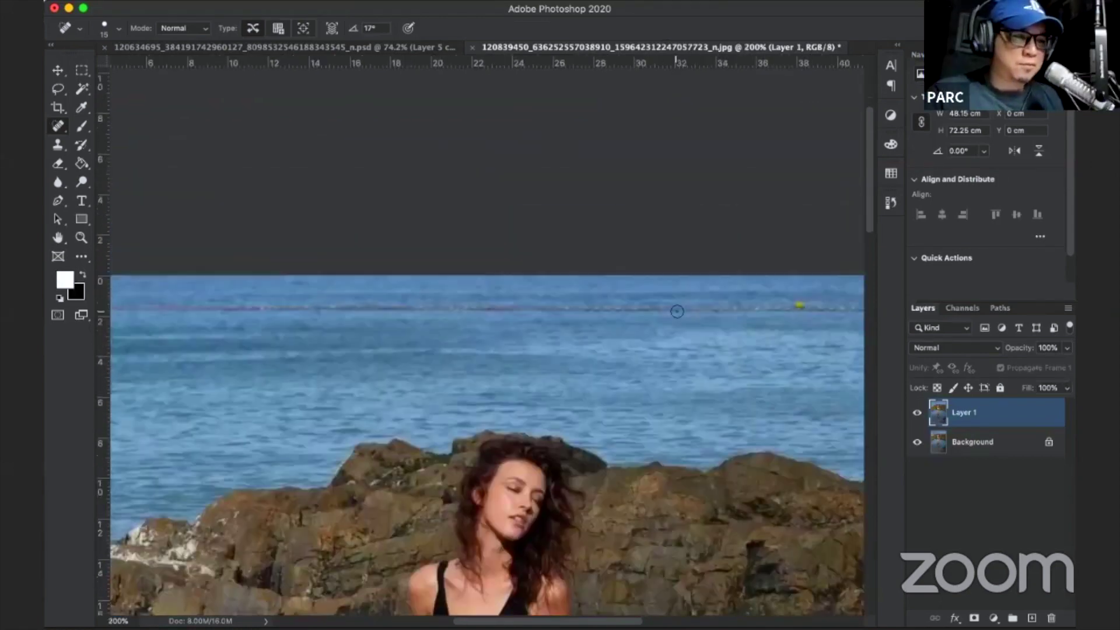
{"action": "scroll", "coordinate": [676, 311], "scroll_direction": "down", "scroll_amount": 1}
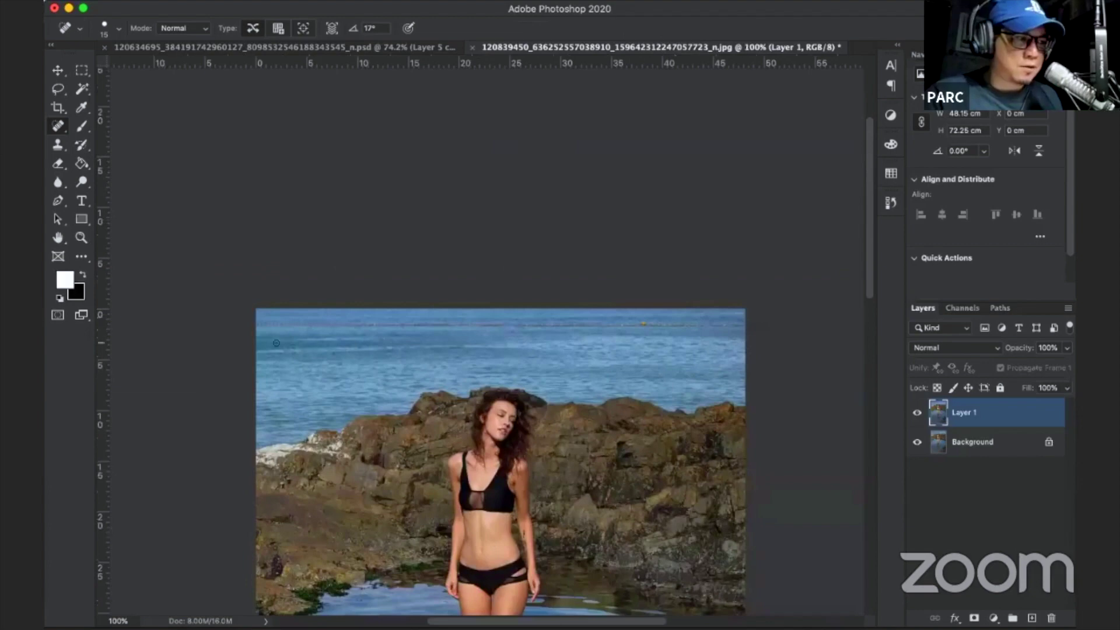
{"action": "scroll", "coordinate": [277, 309], "scroll_direction": "up", "scroll_amount": 1}
{"action": "scroll", "coordinate": [275, 303], "scroll_direction": "up", "scroll_amount": 1}
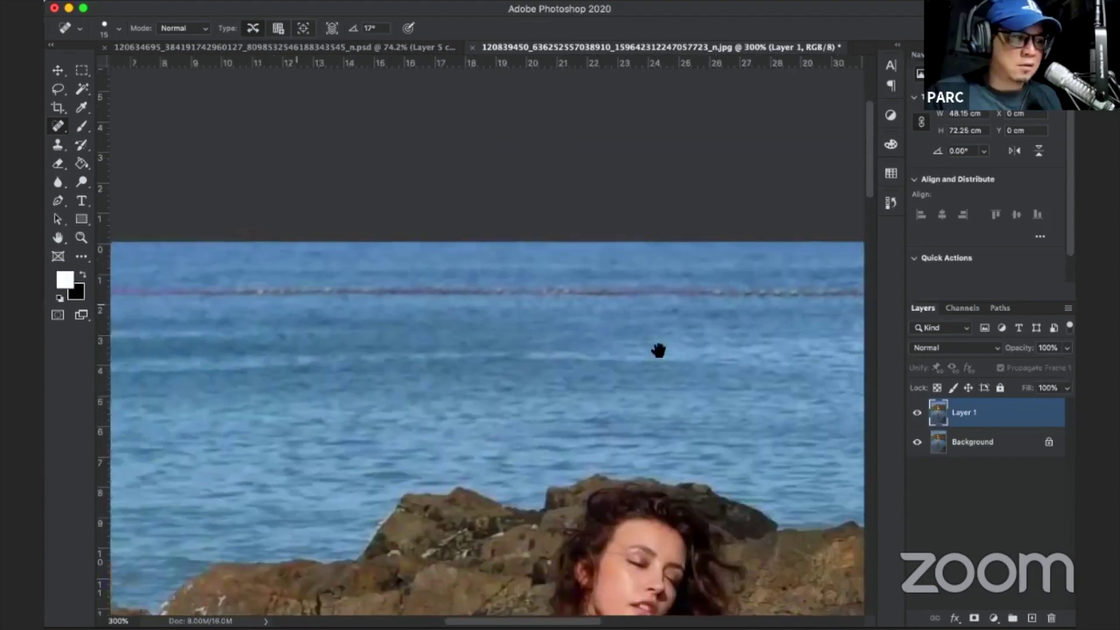
{"action": "scroll", "coordinate": [525, 347], "scroll_direction": "left", "scroll_amount": 3}
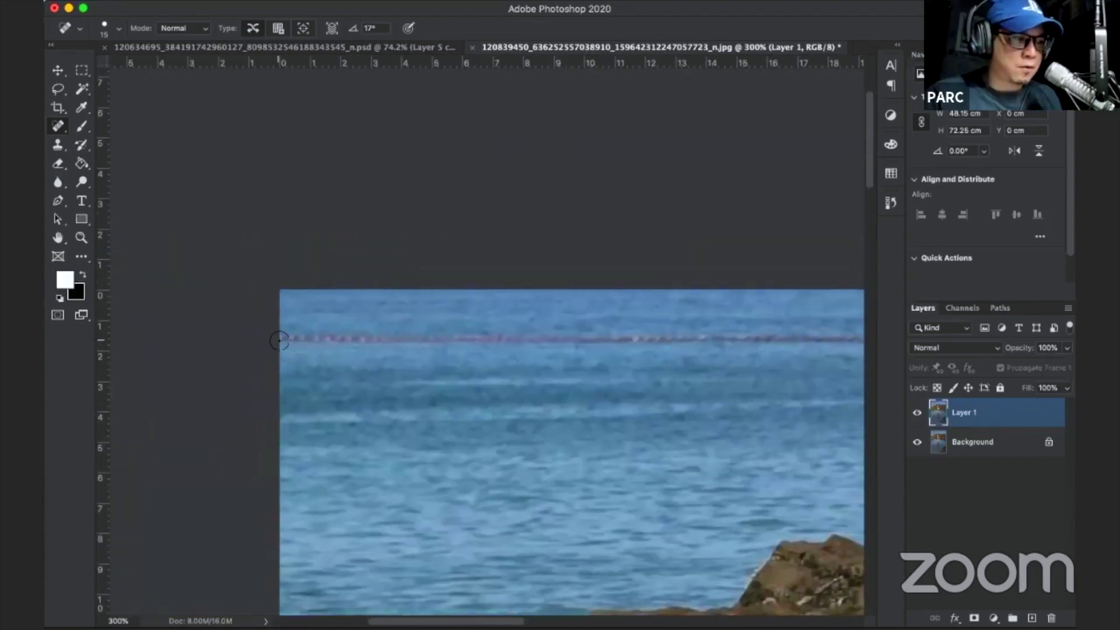
{"action": "left_click_drag", "start_coordinate": [279, 340], "coordinate": [659, 338]}
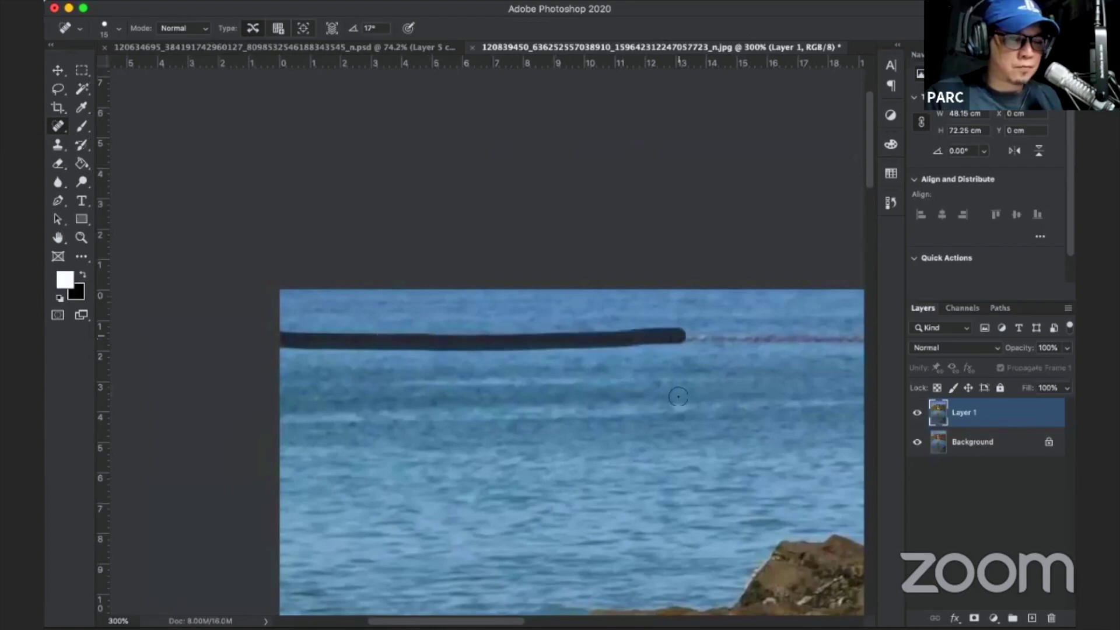
{"action": "left_click_drag", "start_coordinate": [693, 392], "coordinate": [281, 374]}
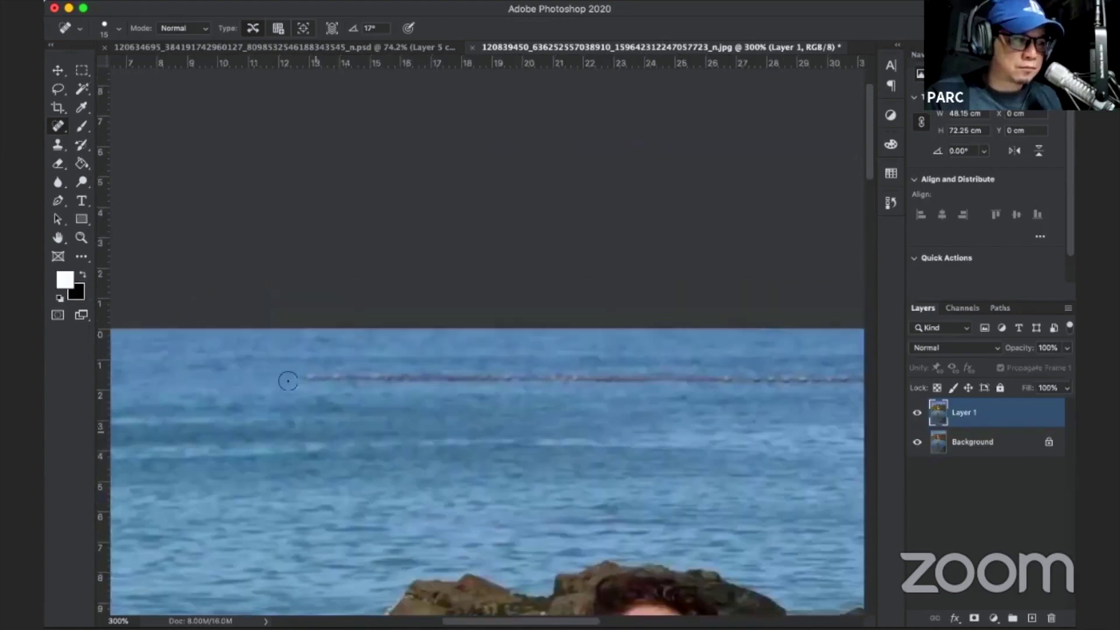
{"action": "mouse_move", "coordinate": [407, 385]}
{"action": "left_mouse_down"}
{"action": "mouse_move", "coordinate": [726, 374]}
{"action": "mouse_move", "coordinate": [749, 393]}
{"action": "left_mouse_up"}
Heal the middle and right-end buoys, including the yellow buoy, then fit the whole photo.
{"action": "left_click_drag", "start_coordinate": [566, 403], "coordinate": [400, 392]}
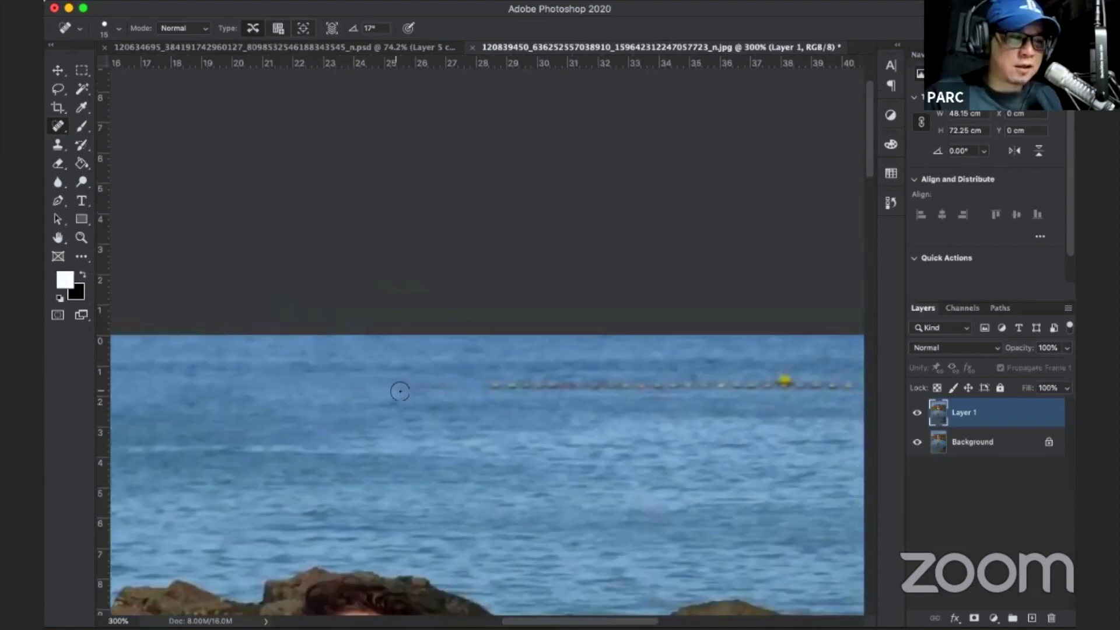
{"action": "left_click_drag", "start_coordinate": [493, 381], "coordinate": [704, 383]}
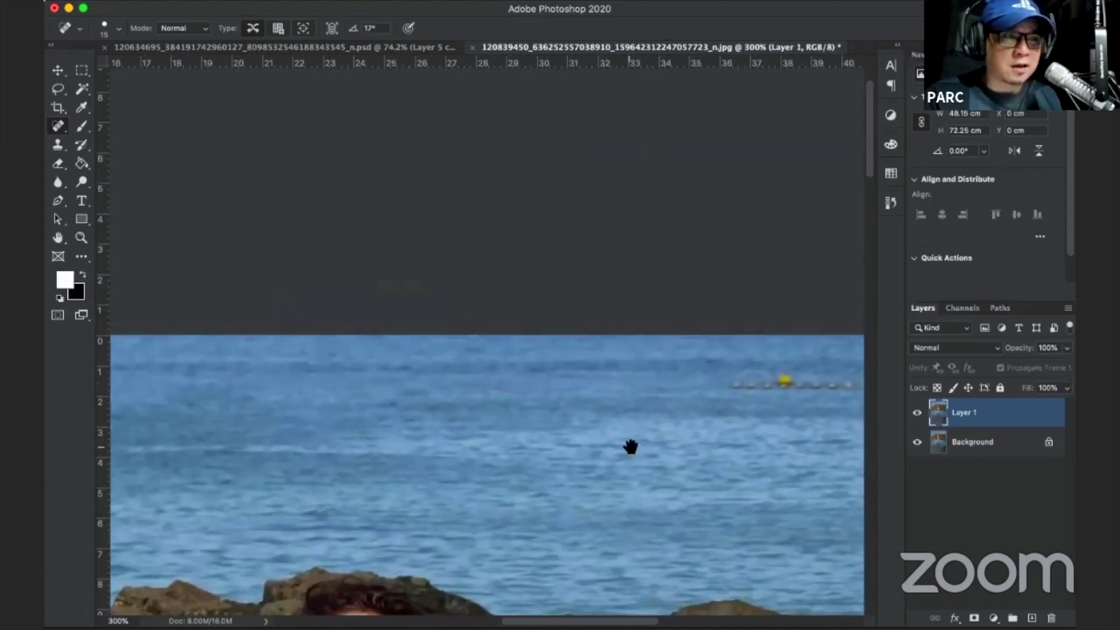
{"action": "left_click_drag", "start_coordinate": [701, 403], "coordinate": [491, 413]}
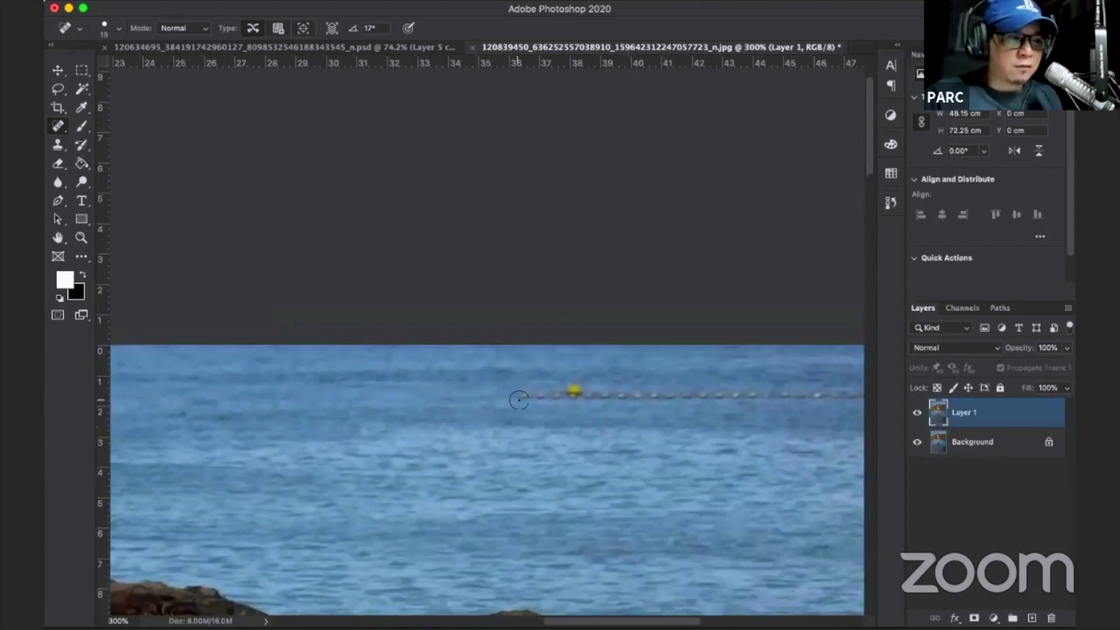
{"action": "mouse_move", "coordinate": [579, 394]}
{"action": "left_mouse_down"}
{"action": "mouse_move", "coordinate": [740, 395]}
{"action": "mouse_move", "coordinate": [449, 442]}
{"action": "left_mouse_up"}
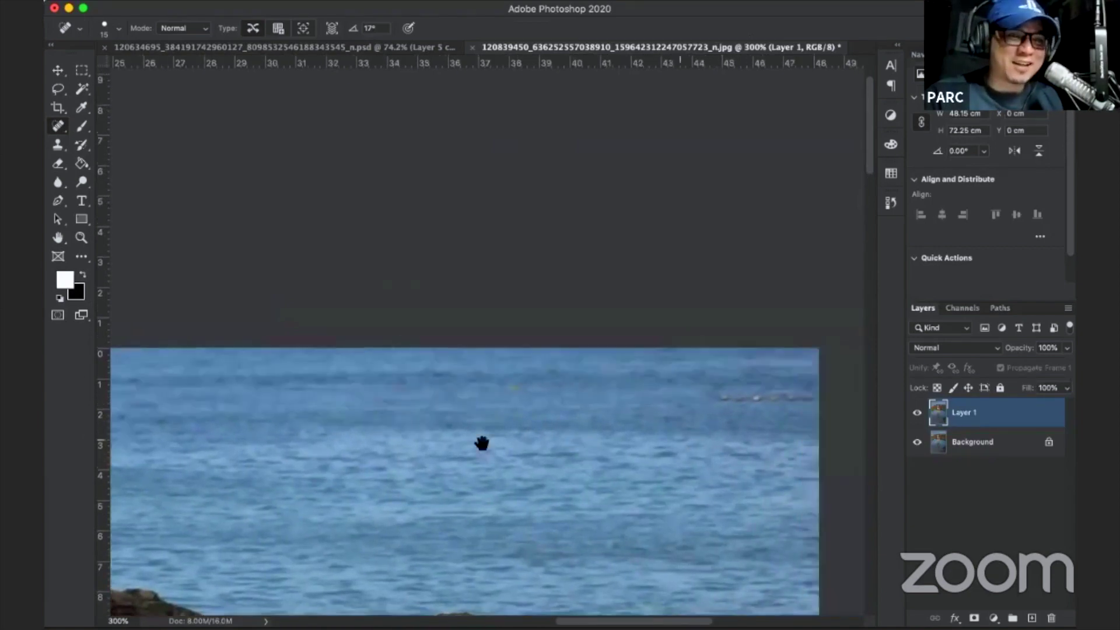
{"action": "left_click_drag", "start_coordinate": [490, 400], "coordinate": [583, 400]}
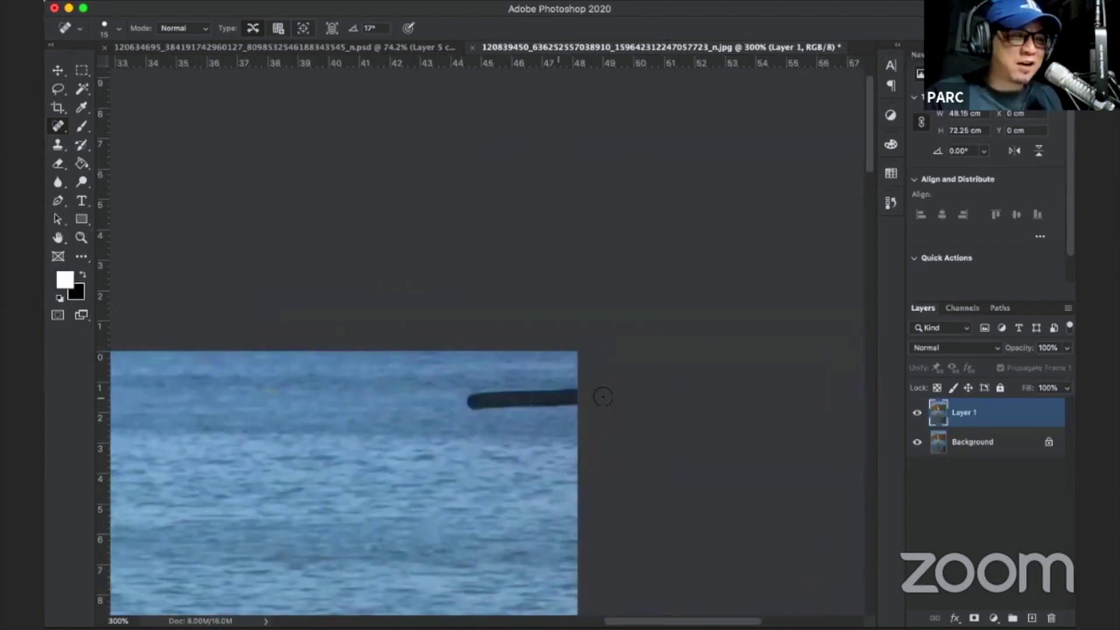
{"action": "key", "text": "super+0"}
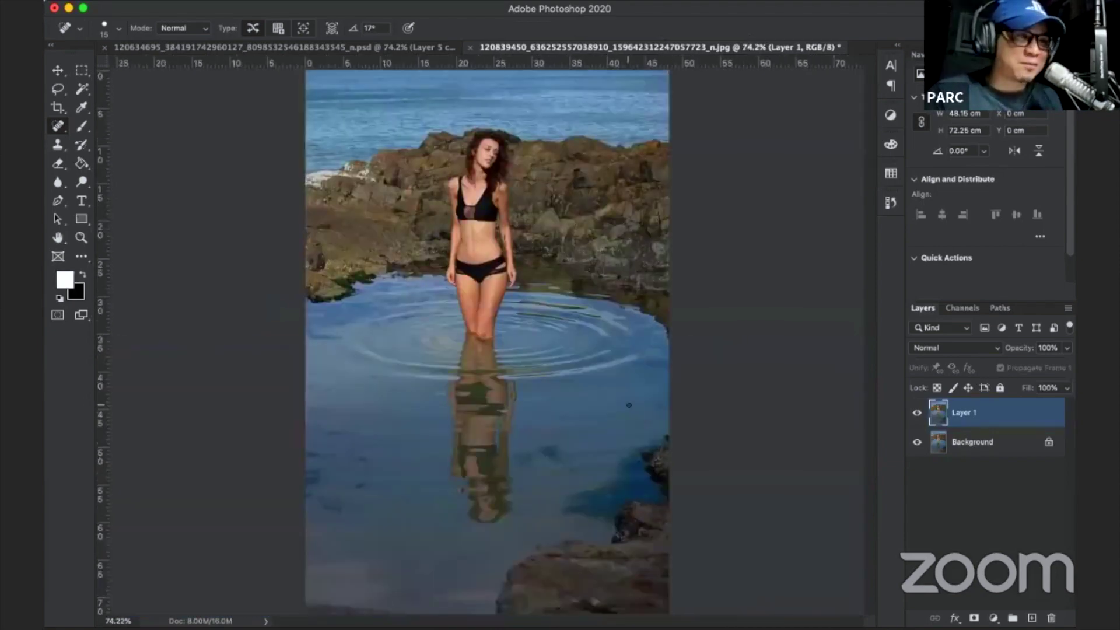
Lasso the lower pool and right-hand rocks with 60 px feather and copy them to Layer 2.
{"action": "key", "text": "super+minus"}
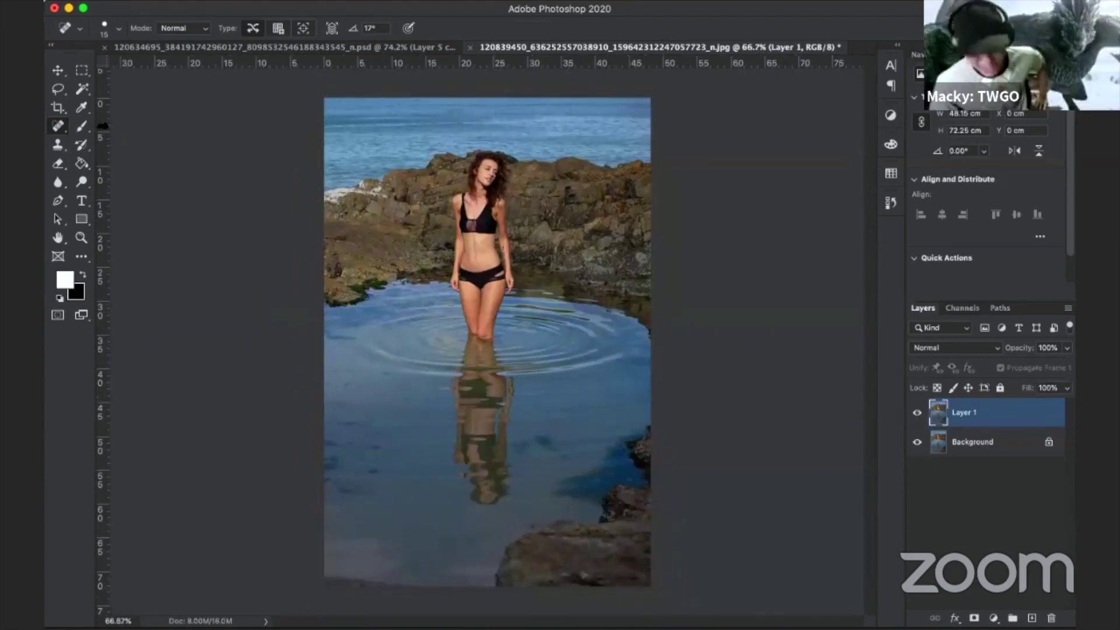
{"action": "left_click", "coordinate": [58, 91]}
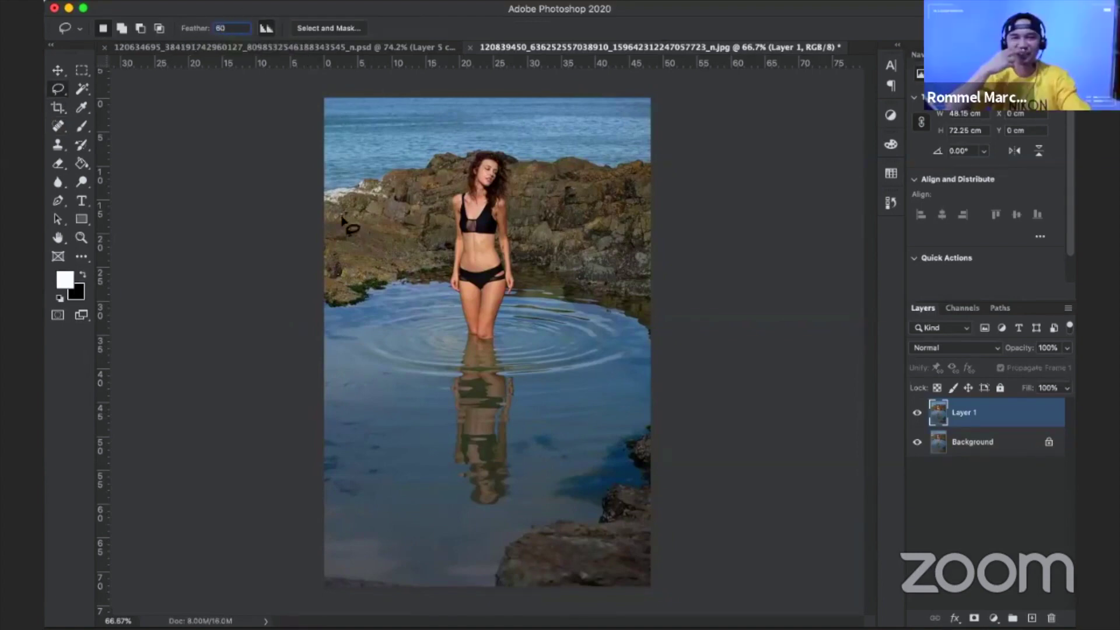
{"action": "left_click_drag", "start_coordinate": [330, 284], "coordinate": [505, 597]}
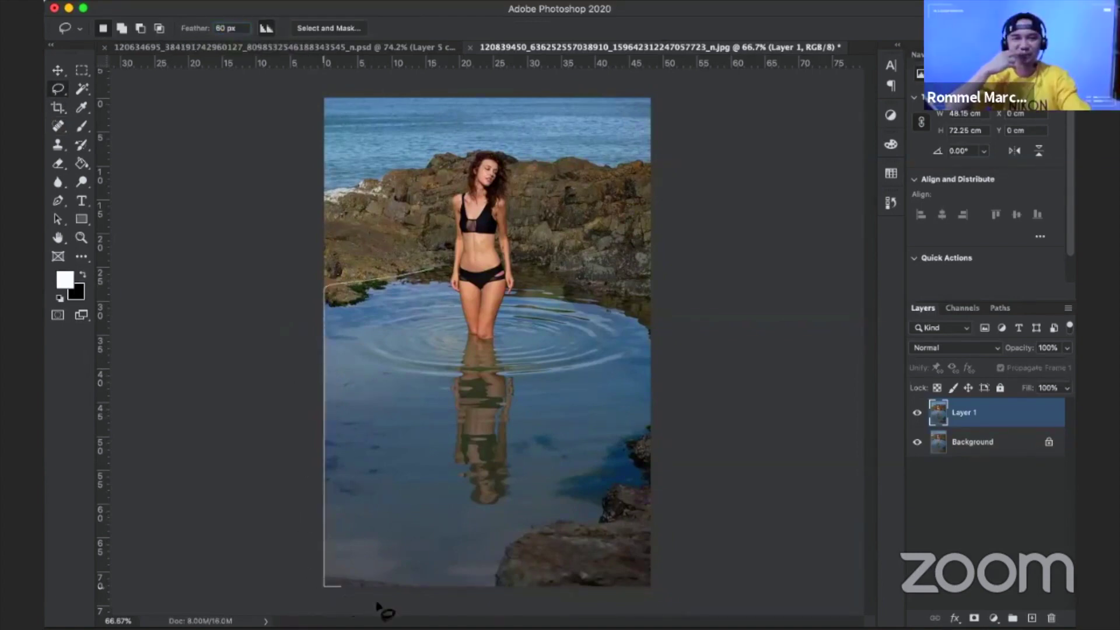
{"action": "left_click_drag", "start_coordinate": [545, 547], "coordinate": [666, 448]}
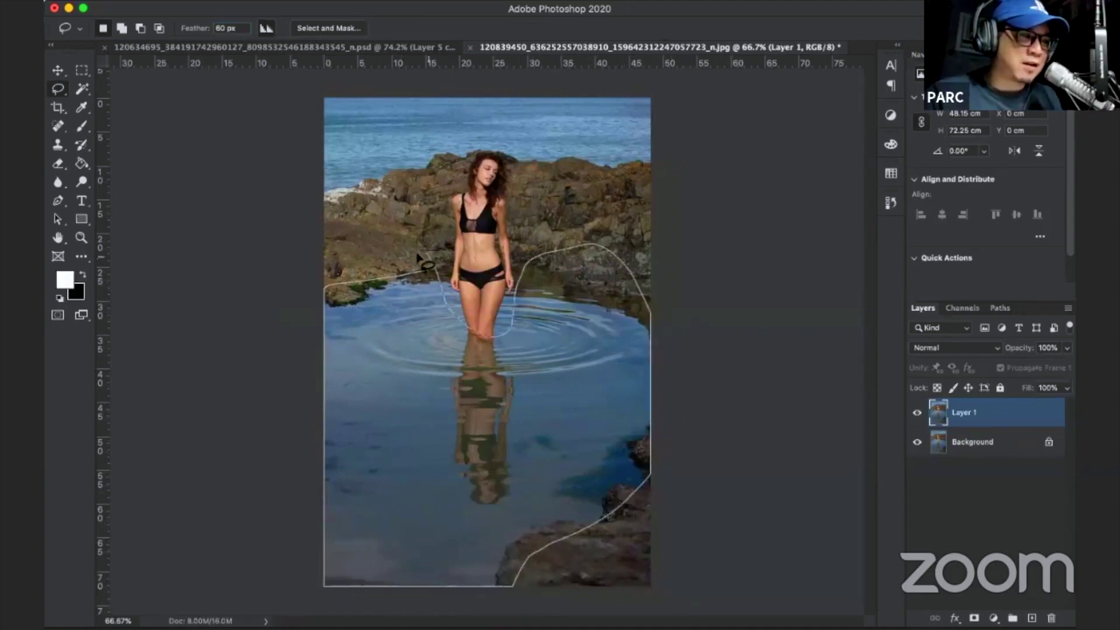
{"action": "left_click_drag", "start_coordinate": [424, 263], "coordinate": [426, 263]}
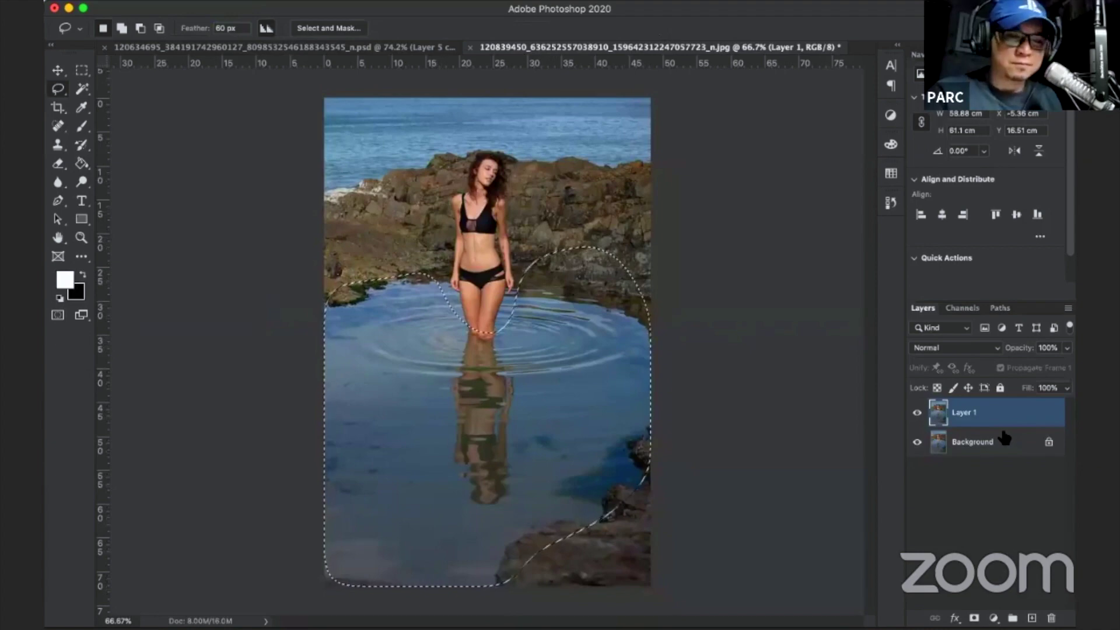
{"action": "key", "text": "ctrl+j"}
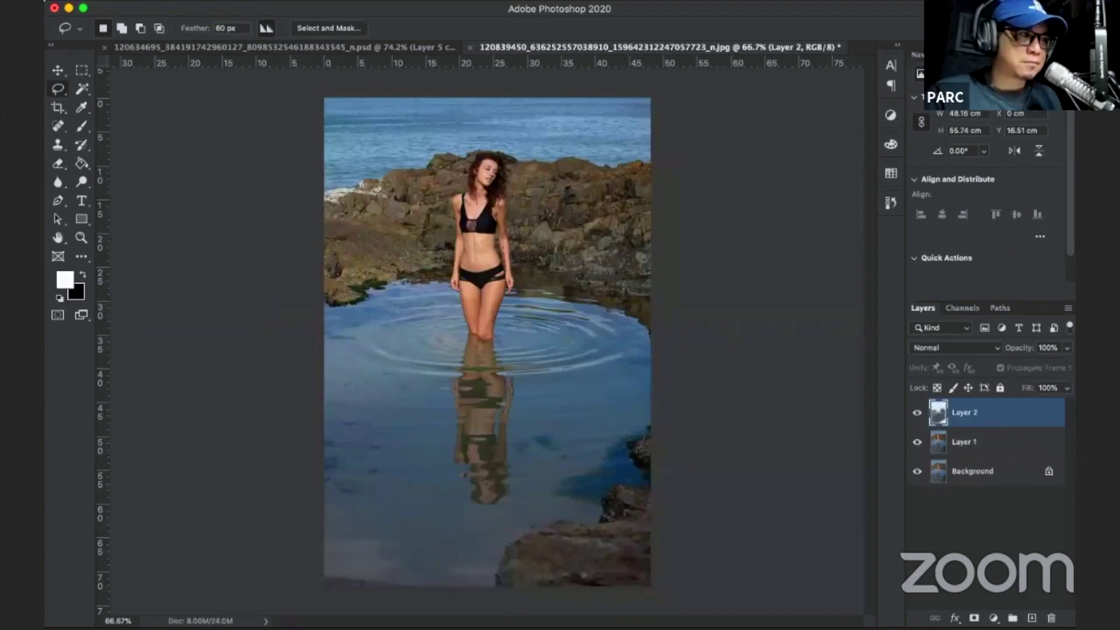
{"action": "left_click", "coordinate": [227, 2]}
{"action": "mouse_move", "coordinate": [246, 30]}
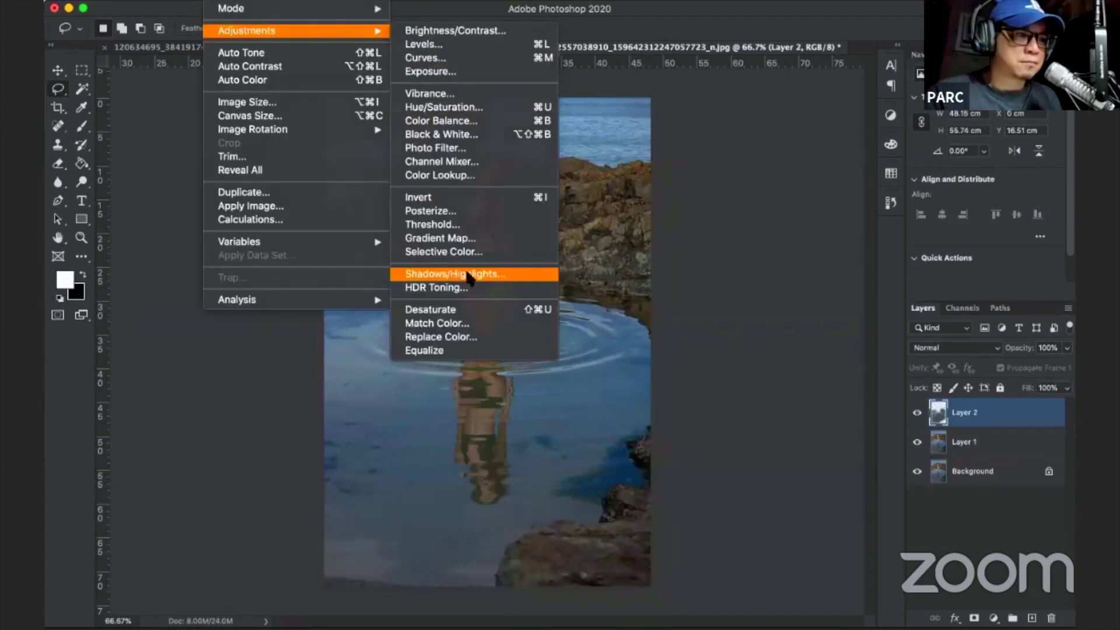
Apply Shadows/Highlights with a 62 px radius to Layer 2 and toggle it to compare.
{"action": "left_click", "coordinate": [468, 277]}
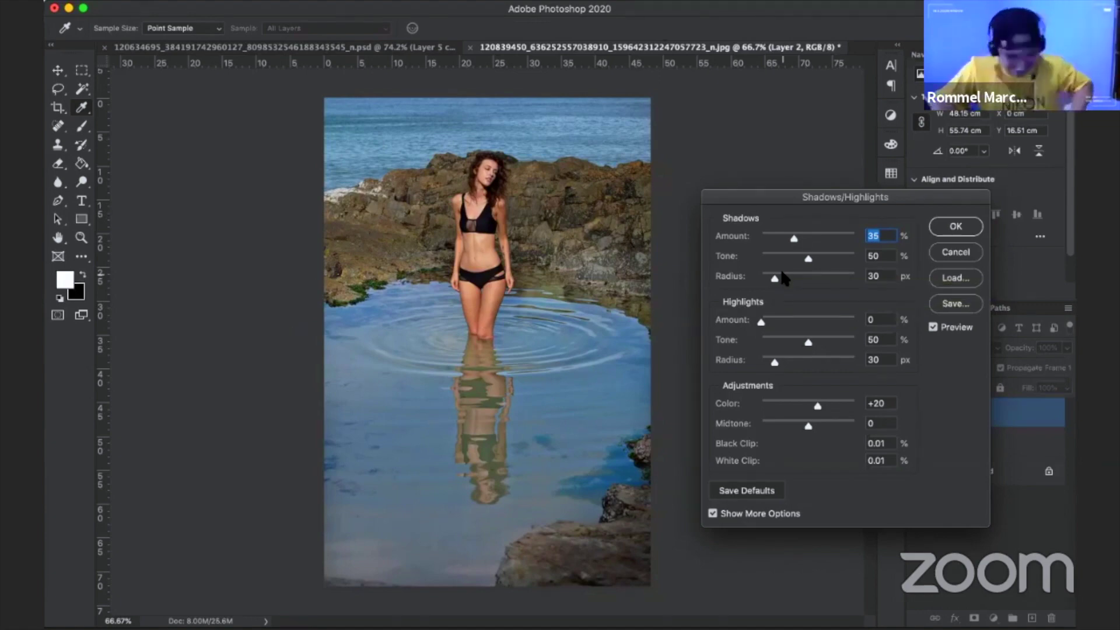
{"action": "left_click_drag", "start_coordinate": [776, 277], "coordinate": [794, 280]}
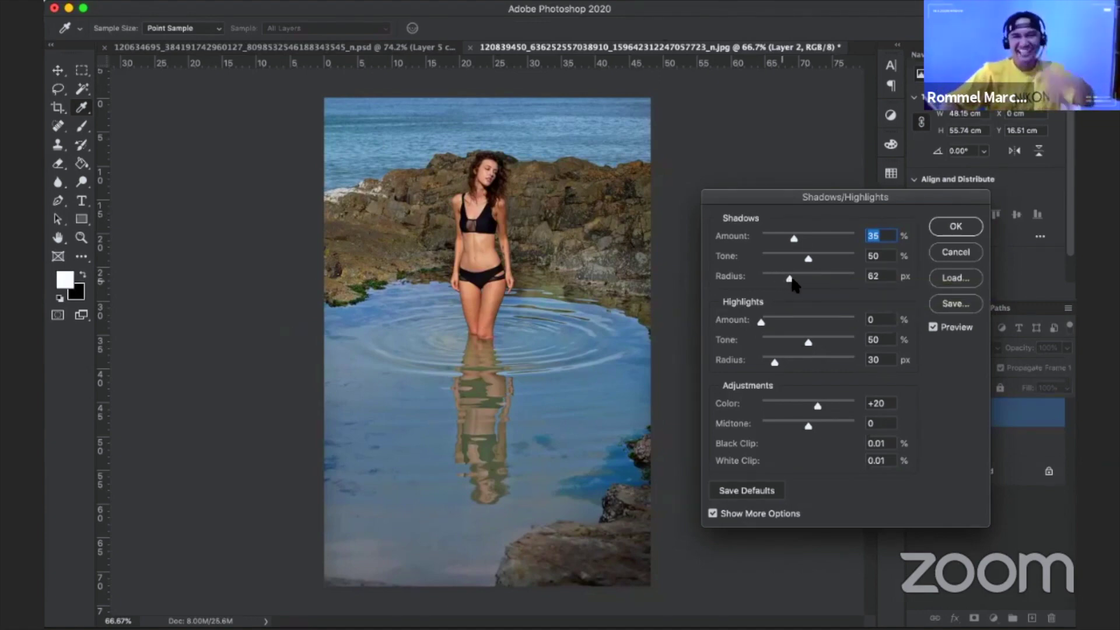
{"action": "left_click", "coordinate": [955, 226]}
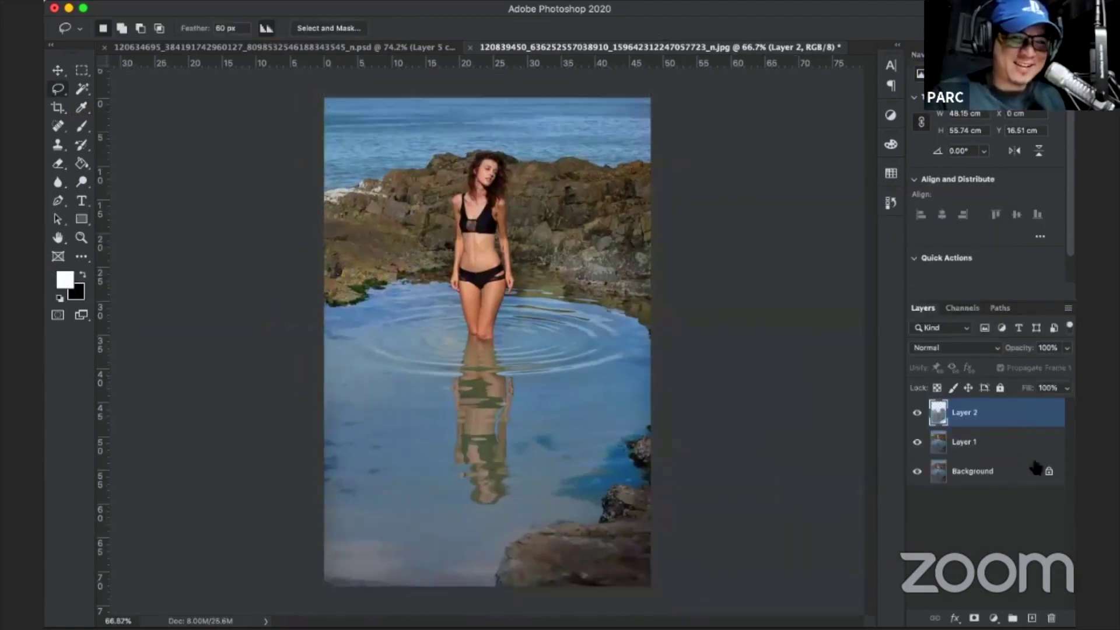
{"action": "left_click", "coordinate": [918, 413]}
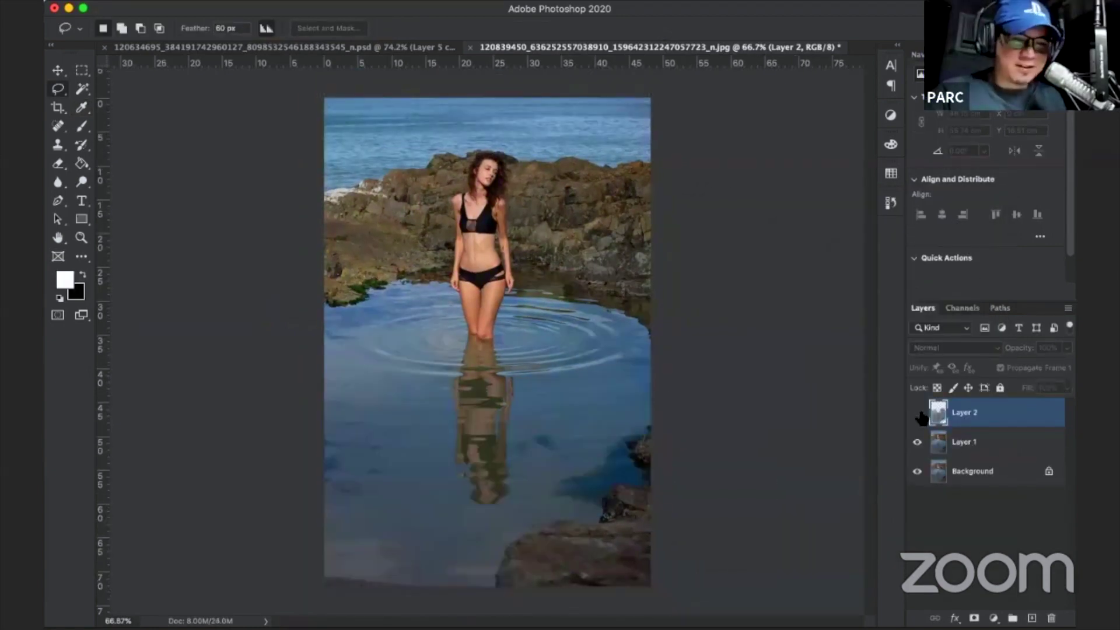
{"action": "left_click", "coordinate": [918, 413]}
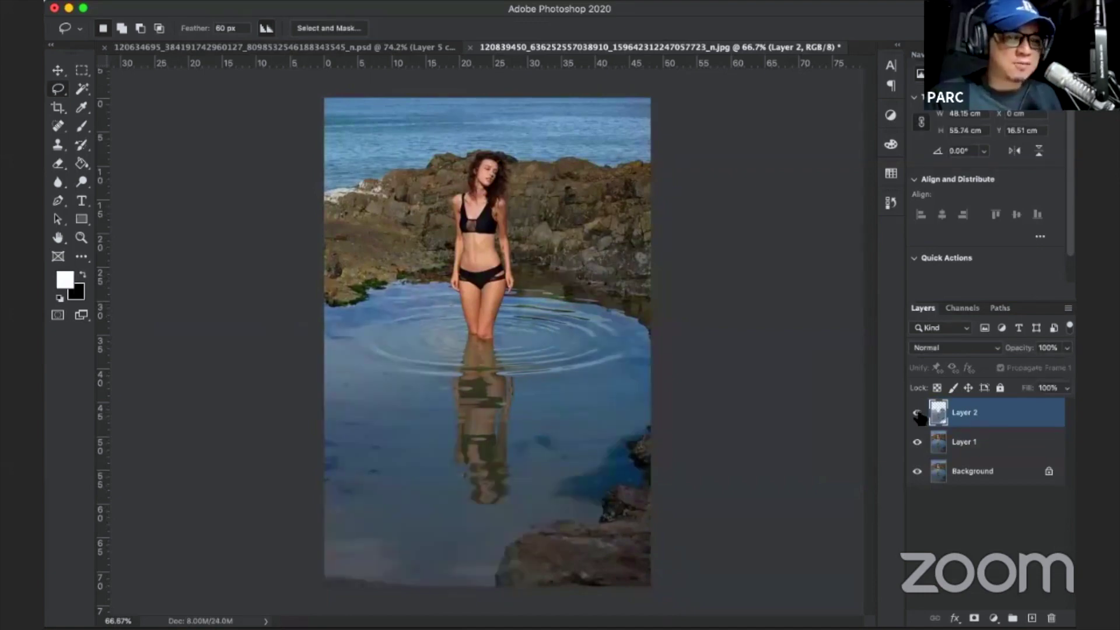
{"action": "left_click", "coordinate": [917, 413]}
{"action": "left_click", "coordinate": [918, 413]}
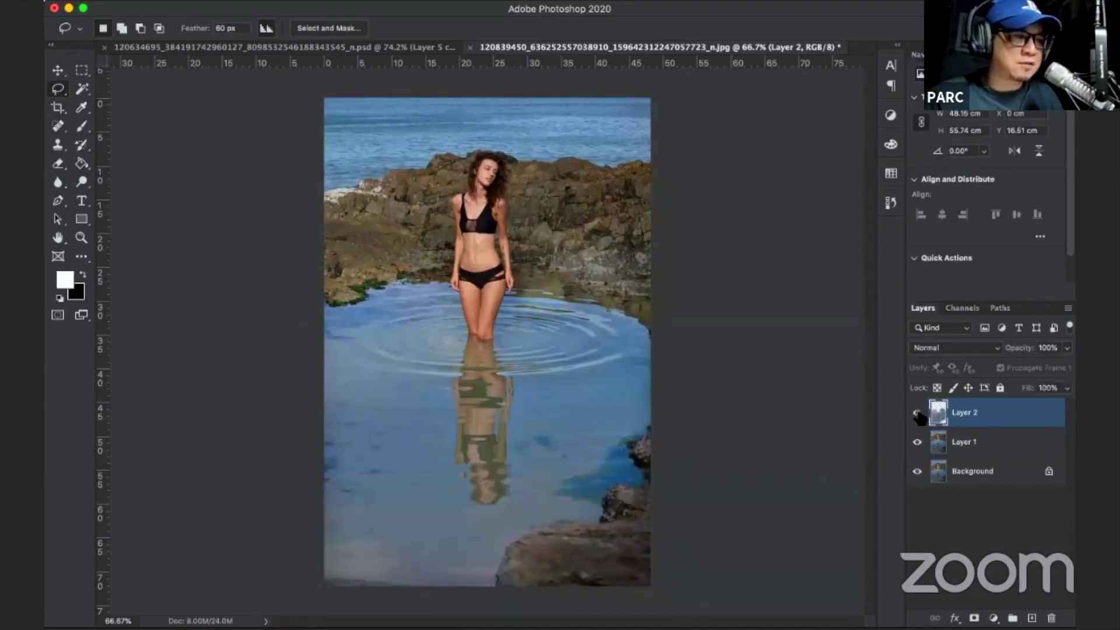
{"action": "left_click", "coordinate": [918, 413]}
{"action": "left_click", "coordinate": [917, 413]}
{"action": "left_click", "coordinate": [917, 413]}
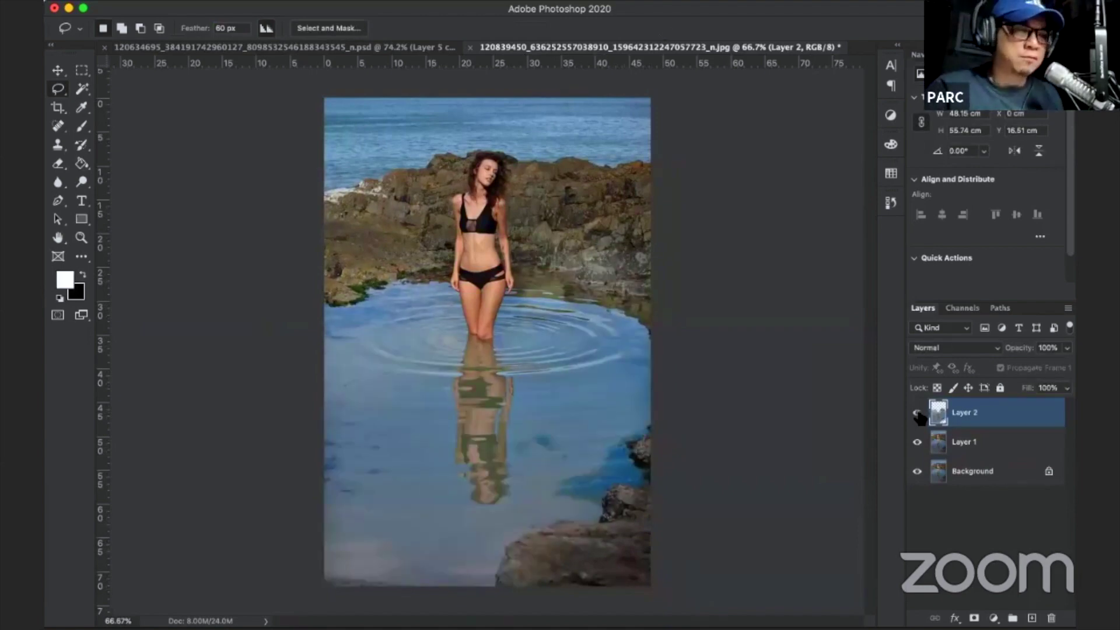
{"action": "left_click", "coordinate": [918, 413]}
{"action": "left_click", "coordinate": [918, 413]}
Stamp all visible layers into a new Layer 3 on top of the stack.
{"action": "key", "text": "ctrl+1"}
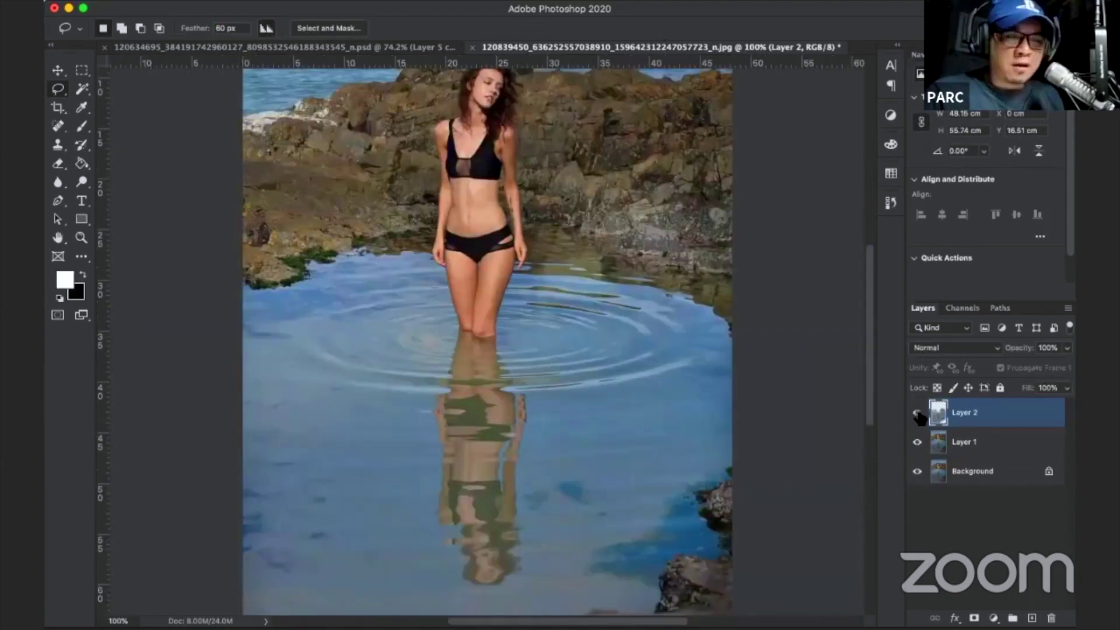
{"action": "key", "text": "ctrl+alt+shift+e"}
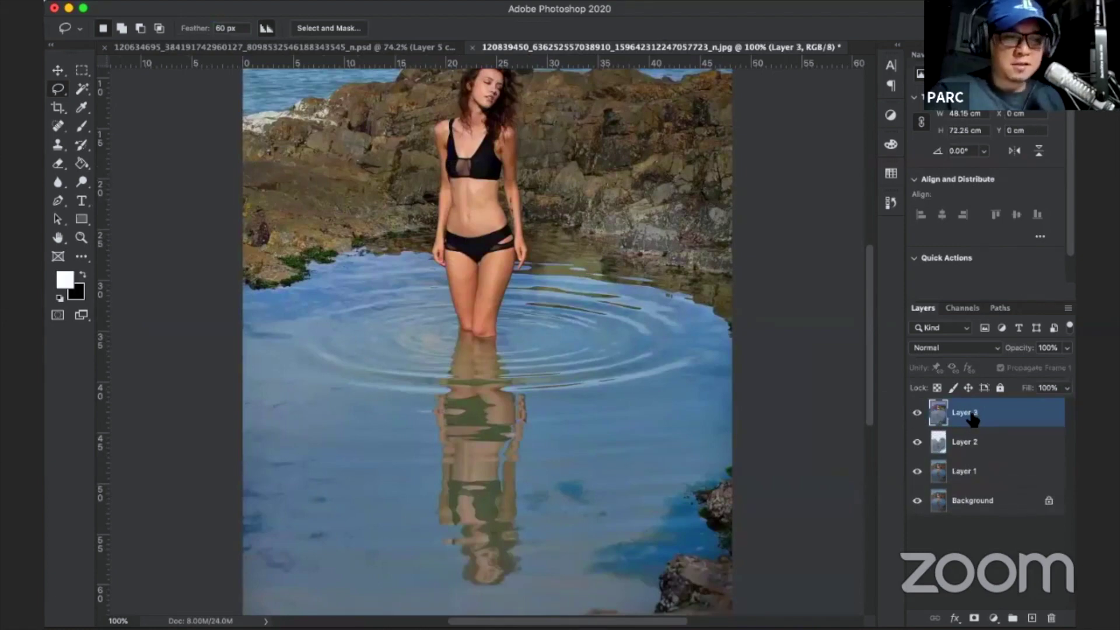
{"action": "key", "text": "ctrl+plus"}
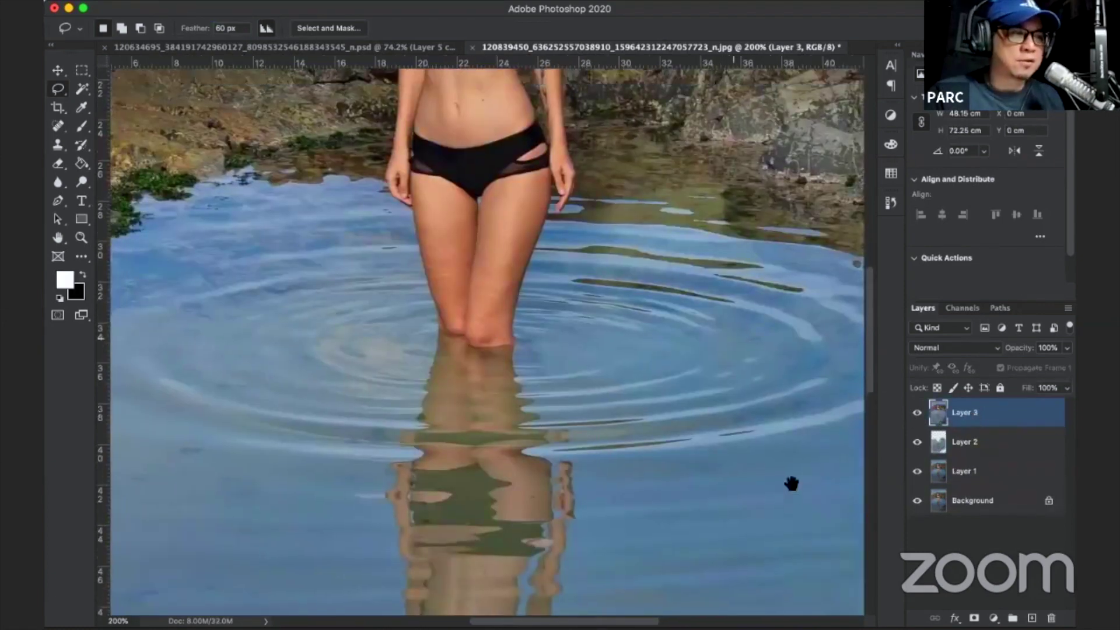
{"action": "scroll", "coordinate": [790, 483], "scroll_direction": "up", "scroll_amount": 5}
{"action": "scroll", "coordinate": [725, 510], "scroll_direction": "up", "scroll_amount": 8}
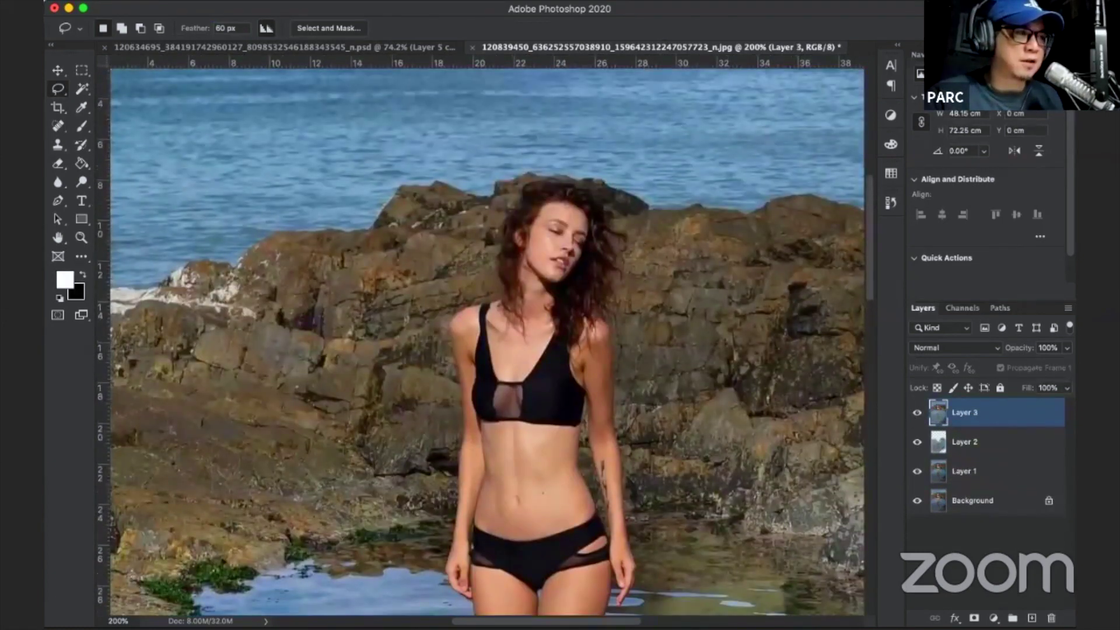
{"action": "left_click", "coordinate": [432, 93]}
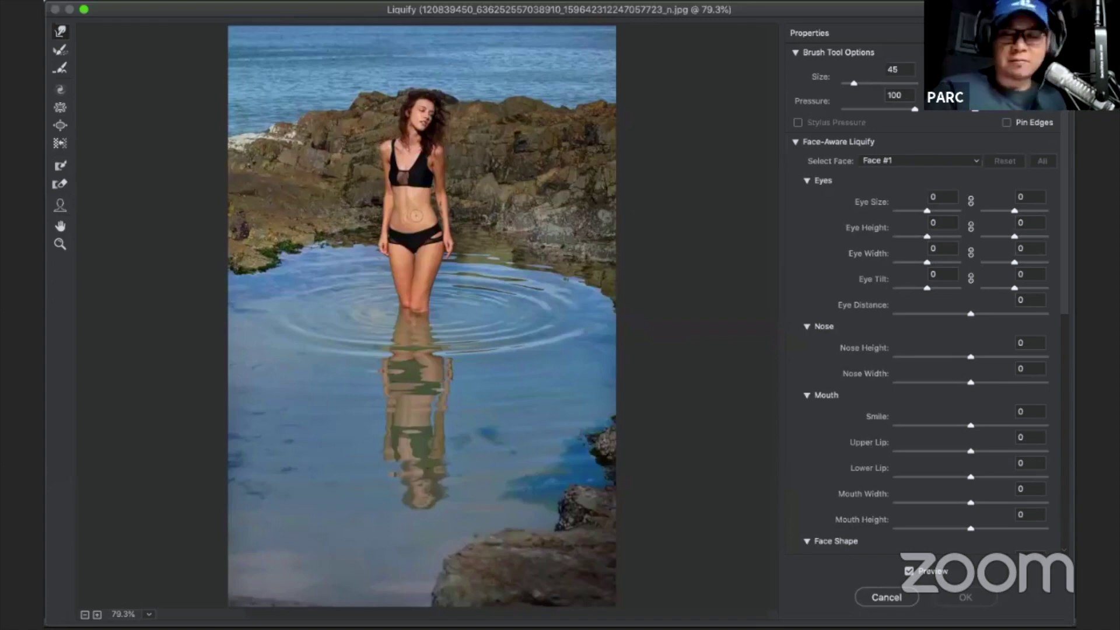
Bloat the left bikini cup slightly in Liquify with brush size 125.
{"action": "left_click_drag", "start_coordinate": [417, 216], "coordinate": [482, 212]}
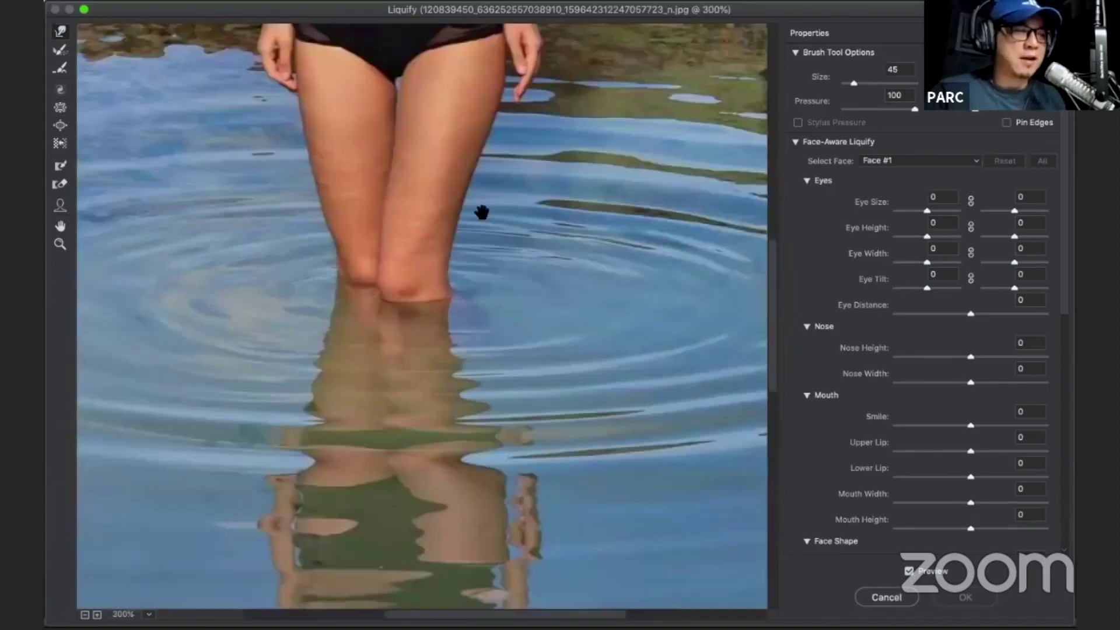
{"action": "scroll", "coordinate": [526, 288], "scroll_direction": "up", "scroll_amount": 10}
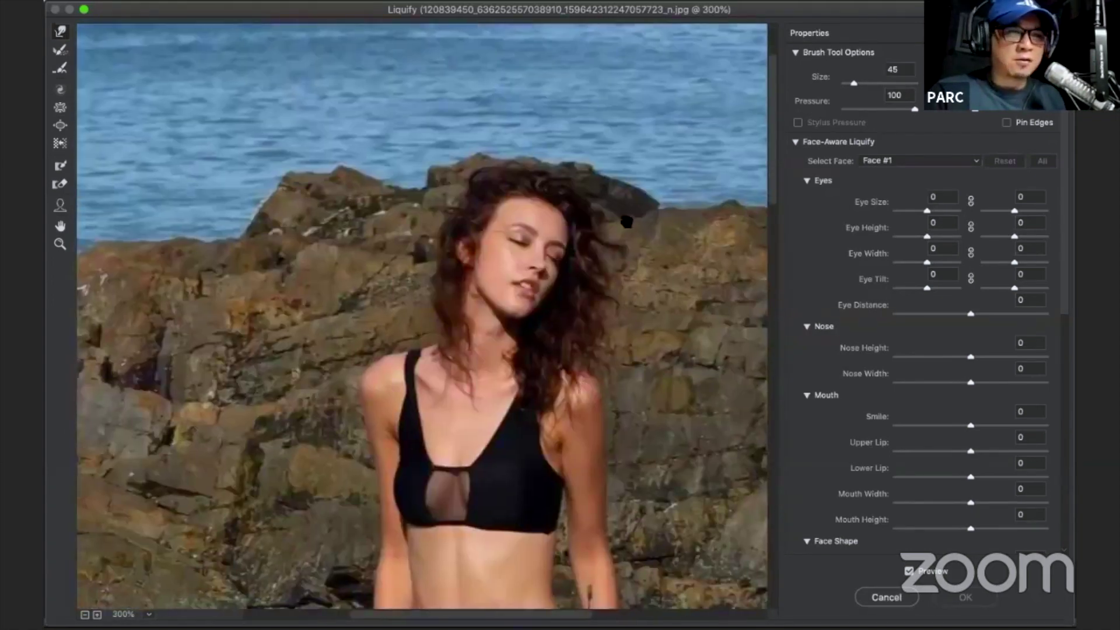
{"action": "scroll", "coordinate": [515, 221], "scroll_direction": "down", "scroll_amount": 2}
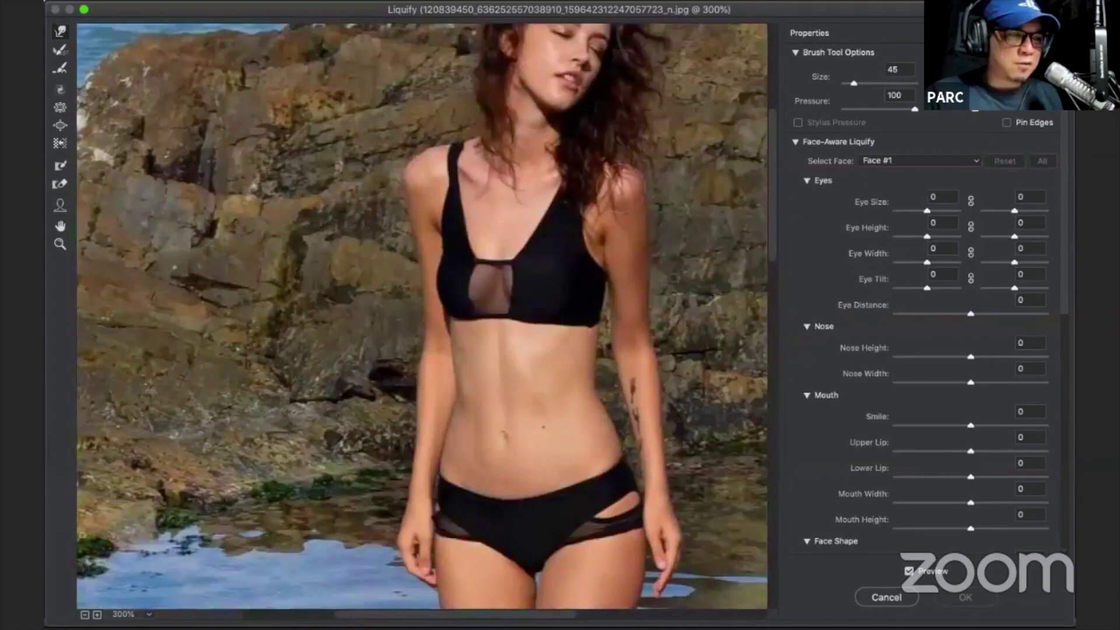
{"action": "left_click", "coordinate": [488, 200]}
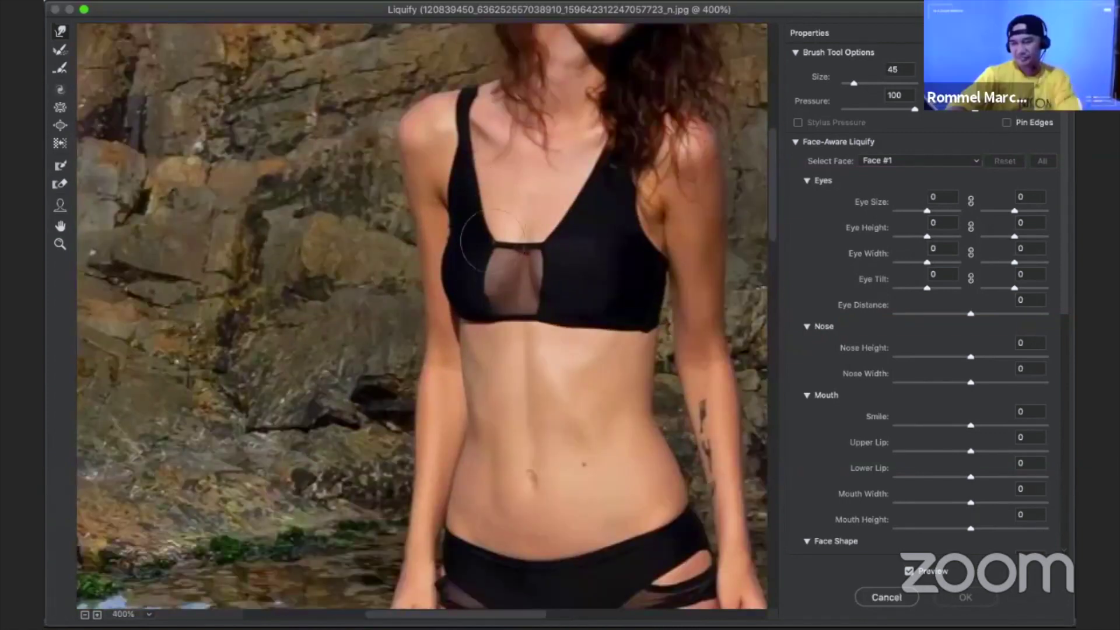
{"action": "key", "text": "bracketright"}
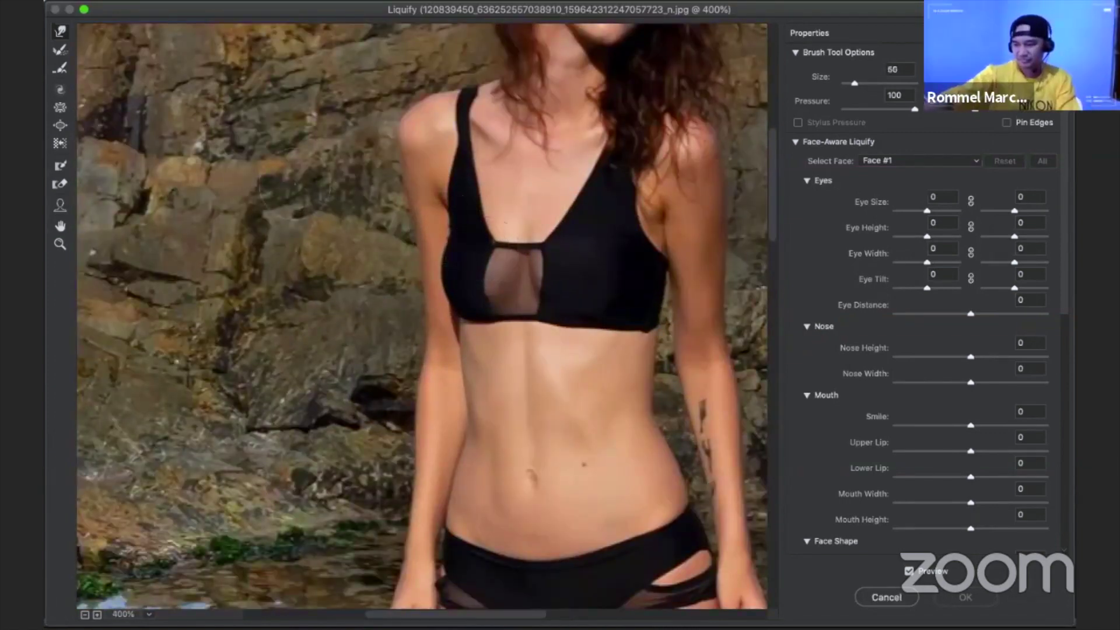
{"action": "left_click", "coordinate": [60, 125]}
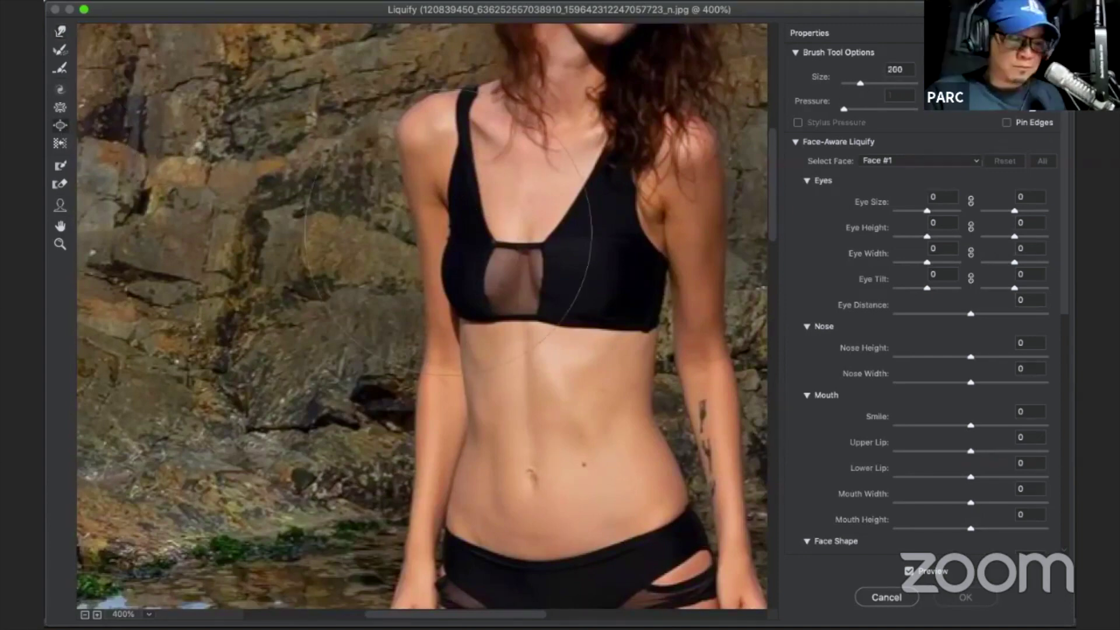
{"action": "key", "text": "bracketleft"}
{"action": "key", "text": "bracketleft"}
{"action": "key", "text": "bracketleft"}
{"action": "left_click", "coordinate": [490, 257]}
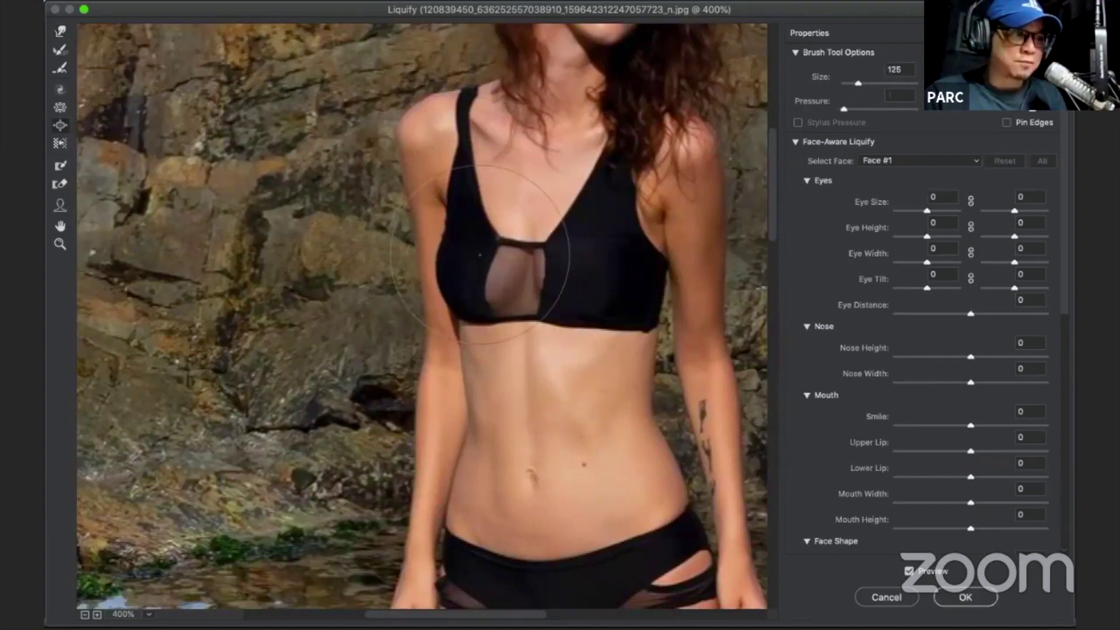
{"action": "left_click", "coordinate": [601, 266]}
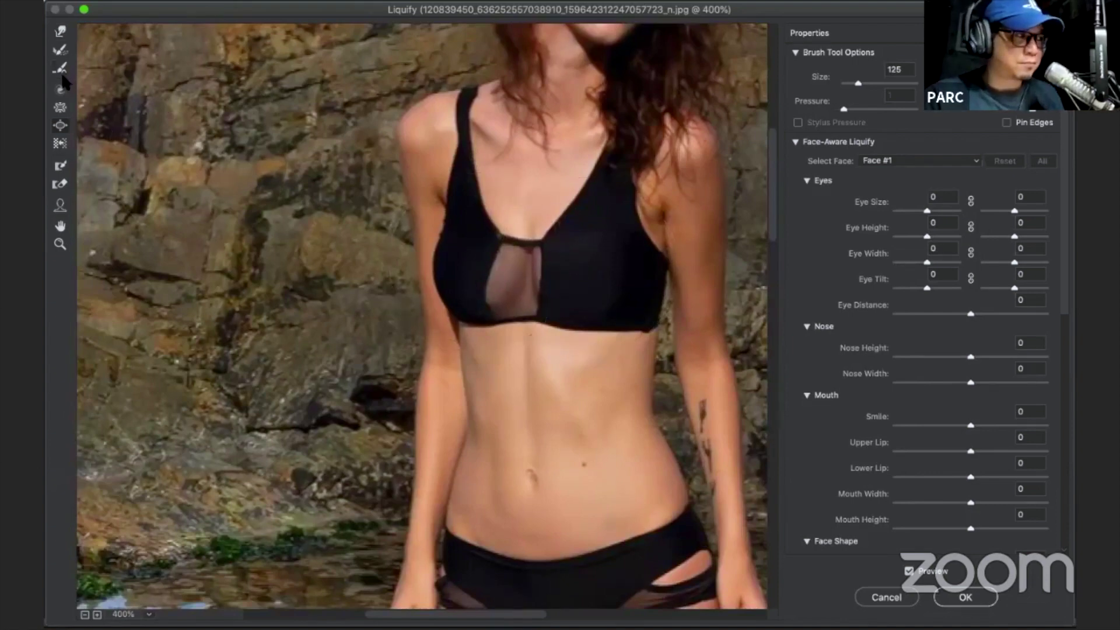
{"action": "left_click", "coordinate": [60, 32]}
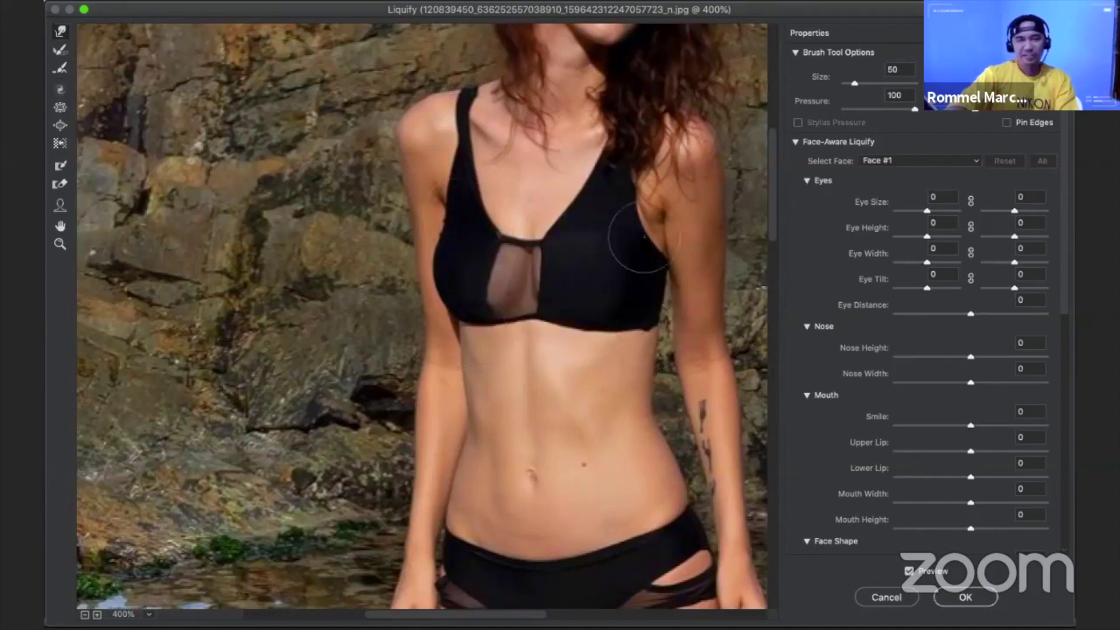
Check the whole figure, face and sea at 200% zoom, then commit the Liquify edit.
{"action": "scroll", "coordinate": [575, 308], "scroll_direction": "down", "scroll_amount": 3}
{"action": "scroll", "coordinate": [574, 308], "scroll_direction": "right", "scroll_amount": 2}
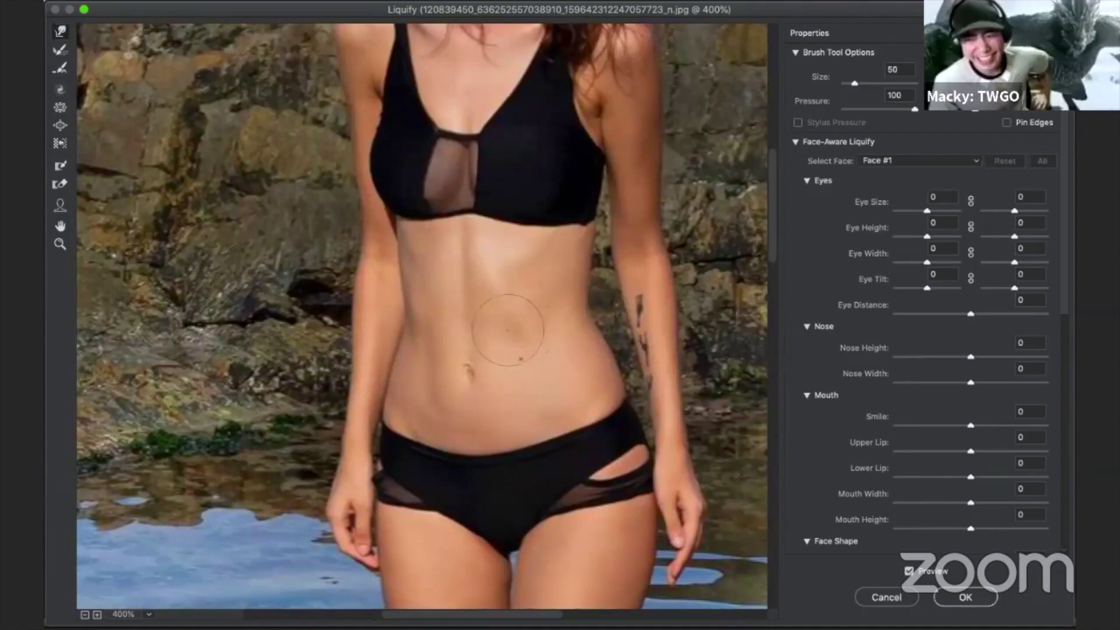
{"action": "scroll", "coordinate": [502, 250], "scroll_direction": "down", "scroll_amount": 5}
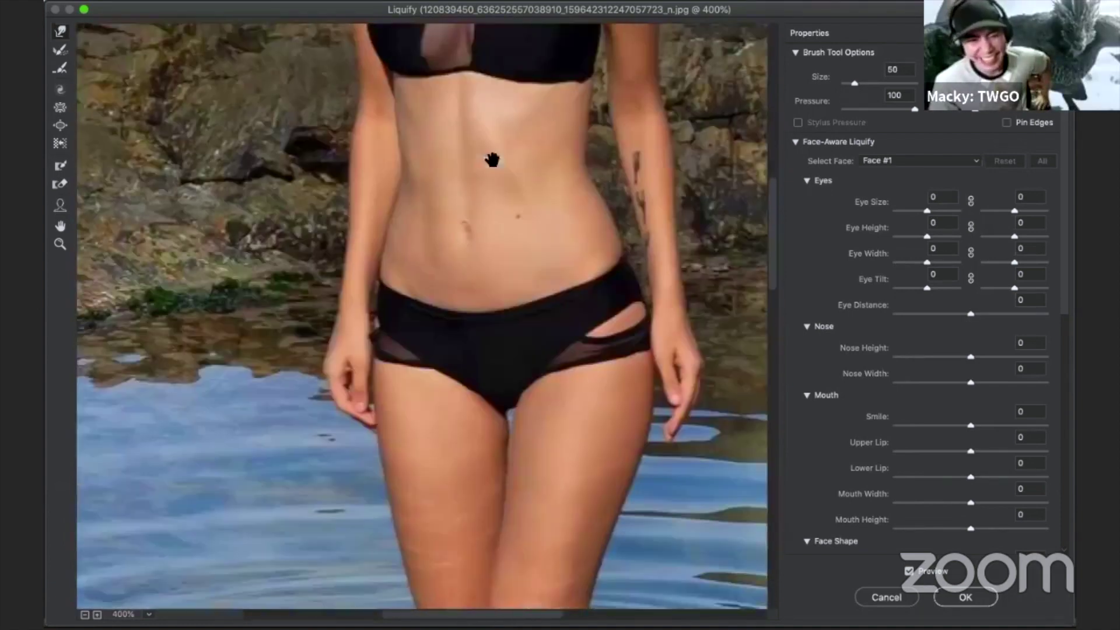
{"action": "left_click", "coordinate": [493, 162], "text": "alt"}
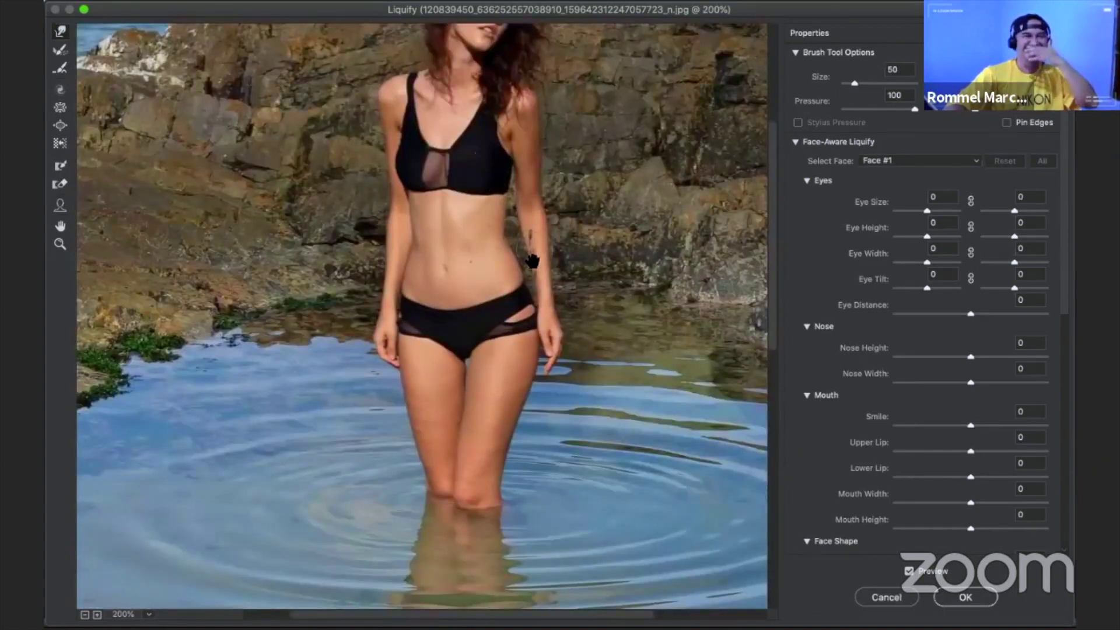
{"action": "scroll", "coordinate": [531, 235], "scroll_direction": "down", "scroll_amount": 1}
{"action": "scroll", "coordinate": [531, 236], "scroll_direction": "left", "scroll_amount": 2}
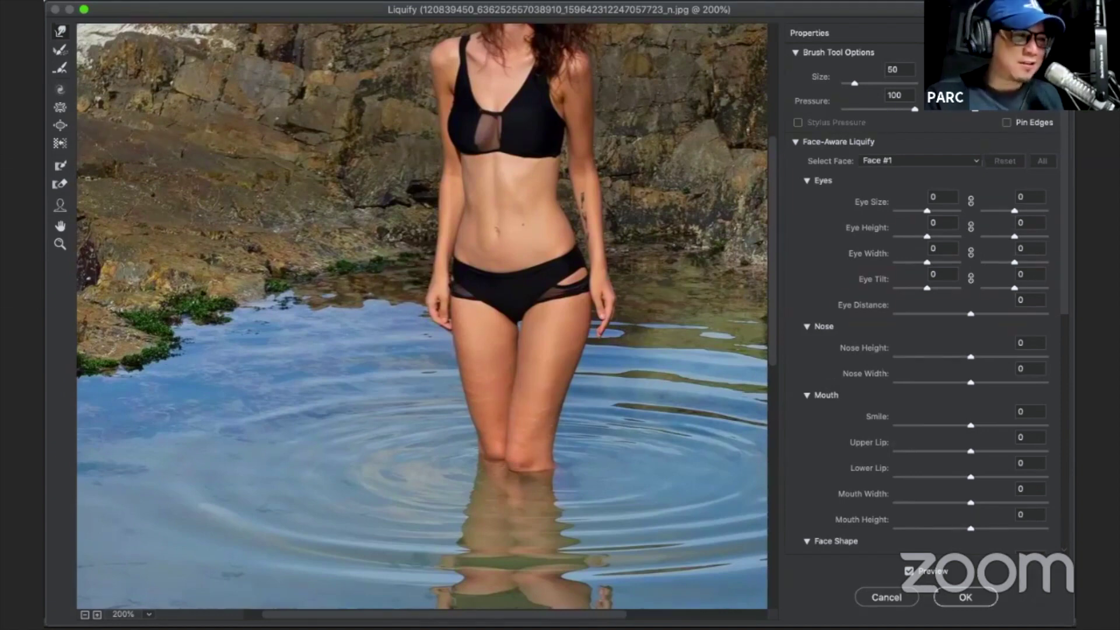
{"action": "left_click_drag", "start_coordinate": [520, 198], "coordinate": [522, 355]}
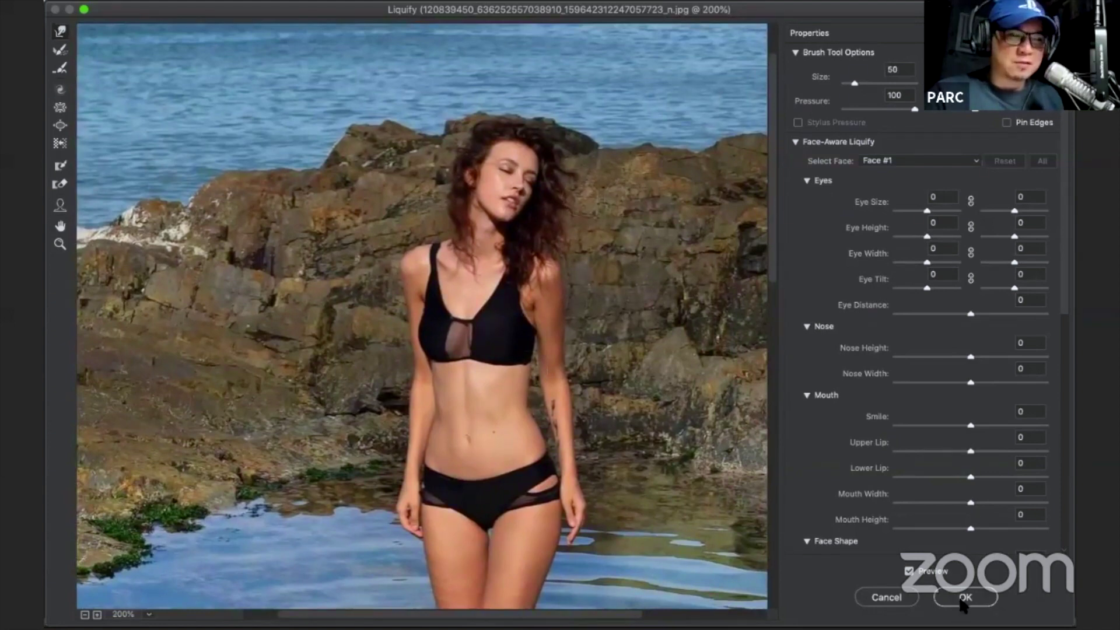
{"action": "left_click", "coordinate": [968, 598]}
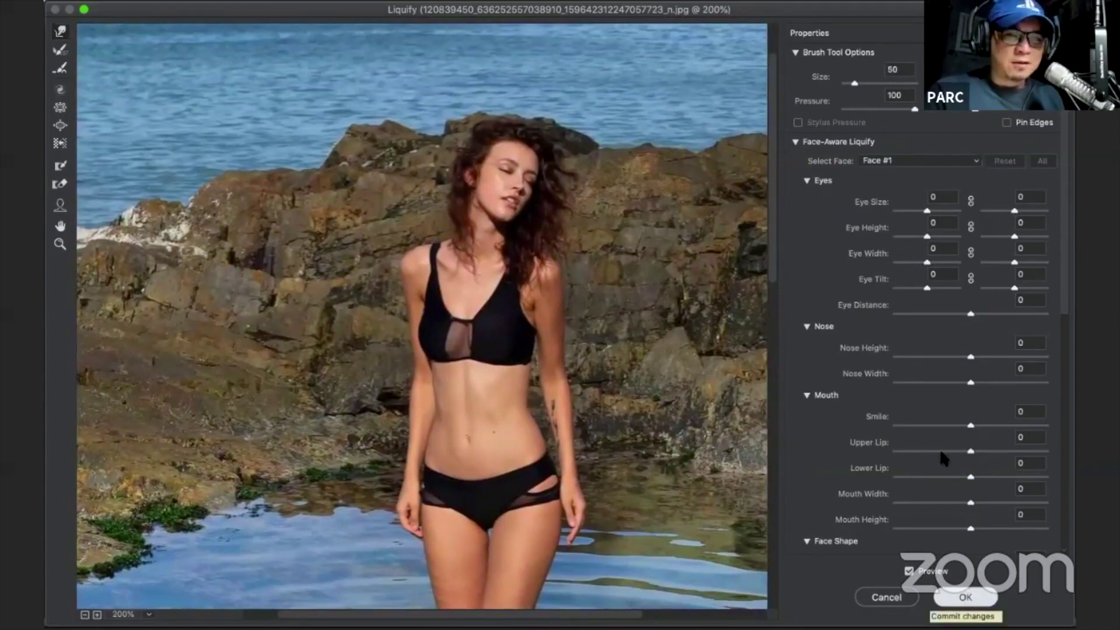
Duplicate Layer 3 and choose the Spot Healing Brush for skin retouching.
{"action": "key", "text": "ctrl+j"}
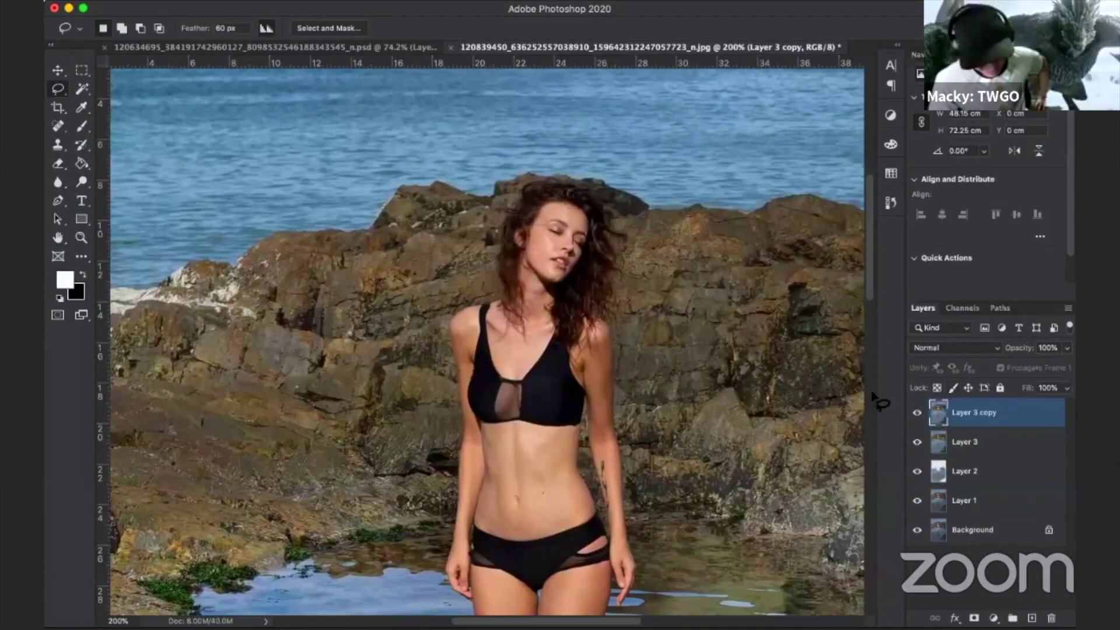
{"action": "key", "text": "ctrl+0"}
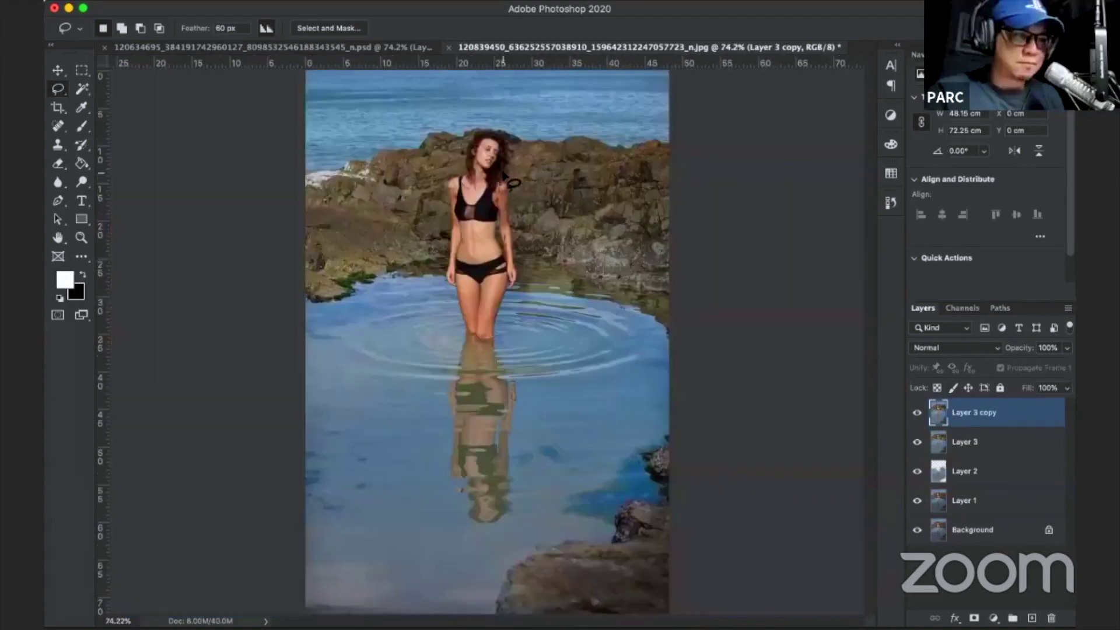
{"action": "key", "text": "ctrl+plus"}
{"action": "key", "text": "ctrl+plus"}
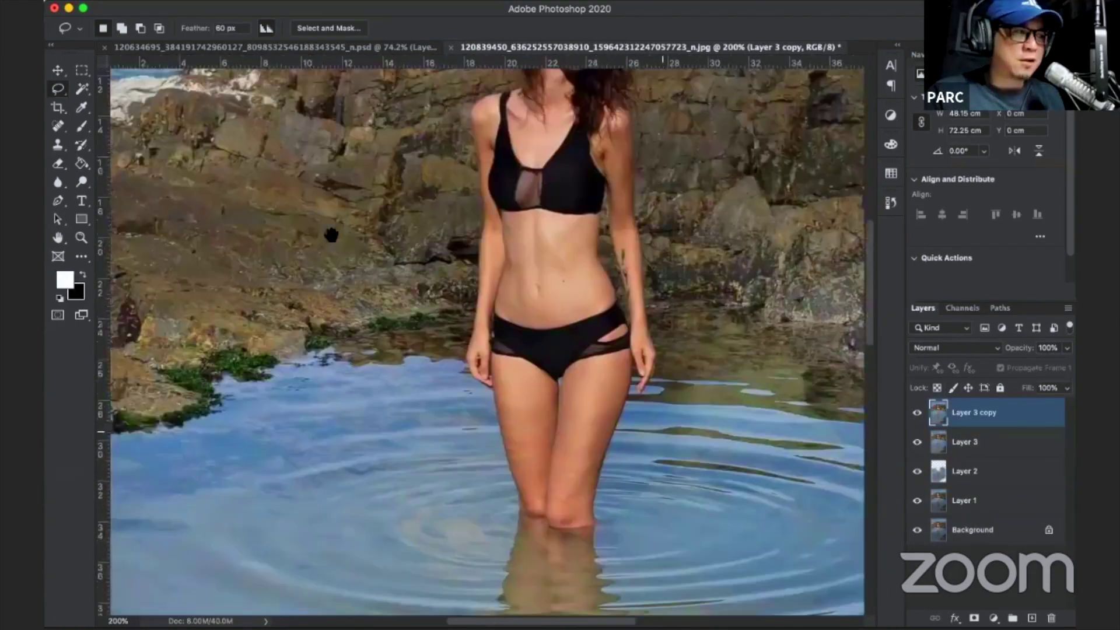
{"action": "left_click_drag", "start_coordinate": [331, 235], "coordinate": [367, 333]}
{"action": "left_click", "coordinate": [81, 181]}
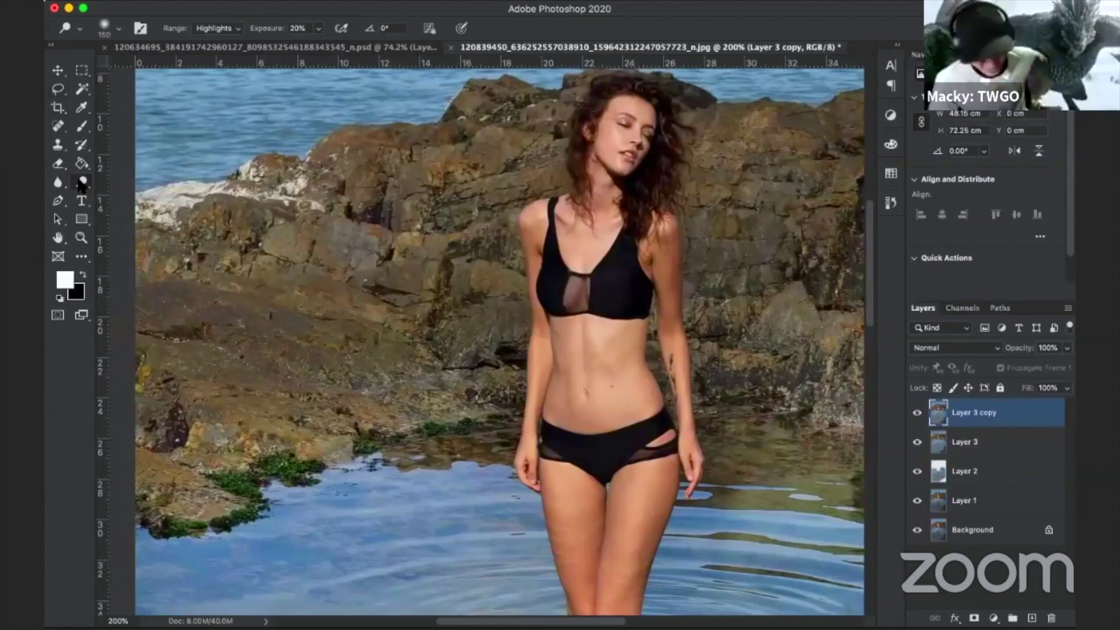
{"action": "left_click", "coordinate": [59, 164]}
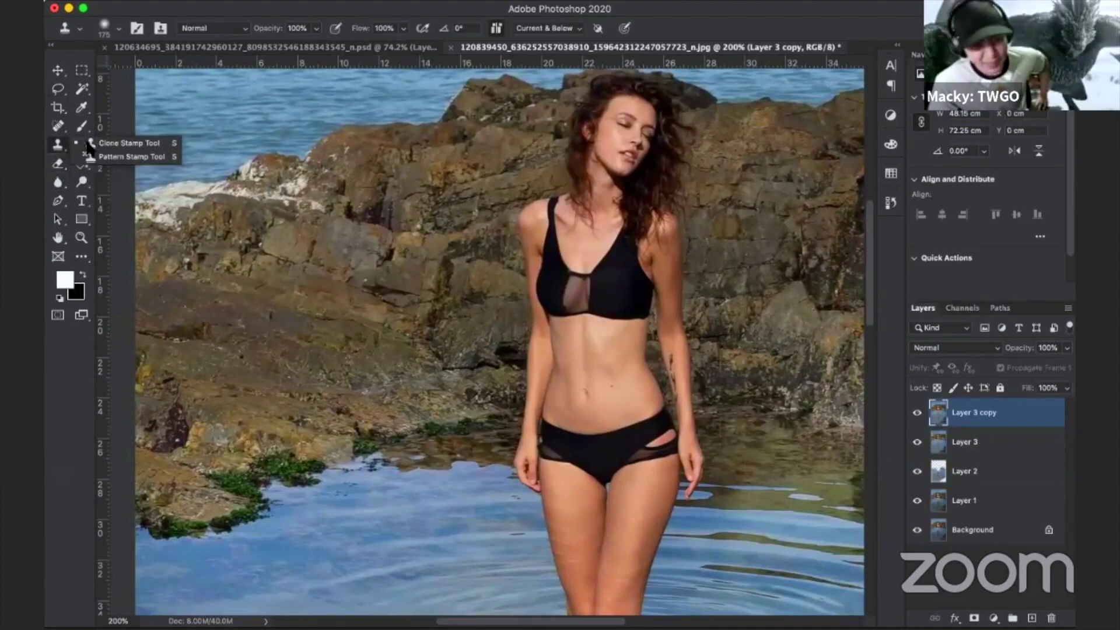
{"action": "left_click", "coordinate": [58, 125]}
{"action": "left_click", "coordinate": [88, 125]}
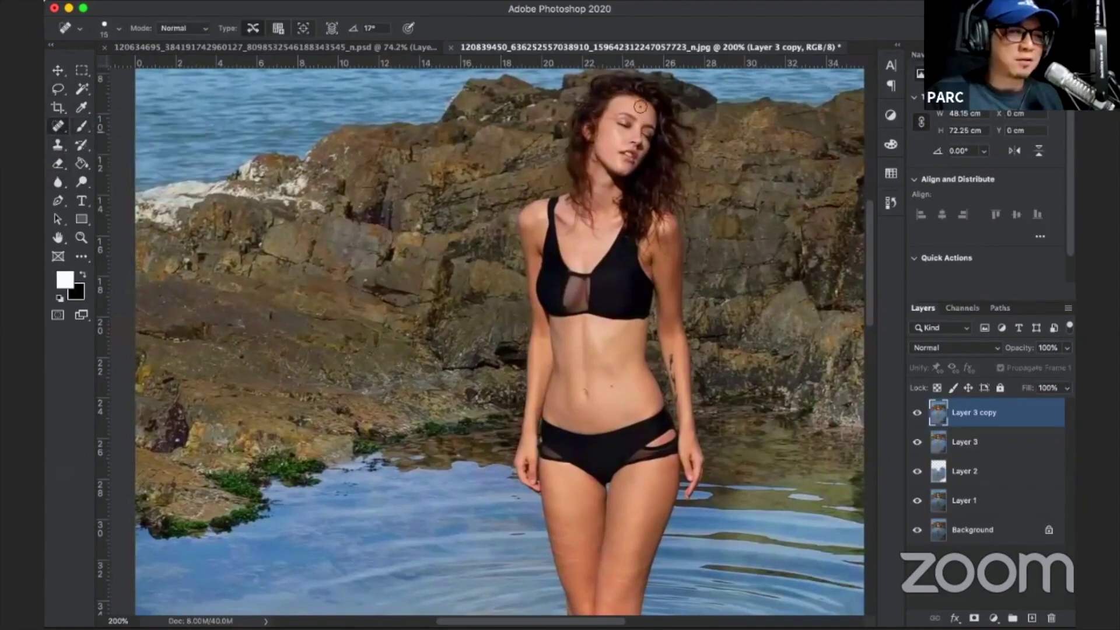
Heal the blemishes along her collarbone.
{"action": "key", "text": "super+plus"}
{"action": "key", "text": "super+plus"}
{"action": "key", "text": "super+plus"}
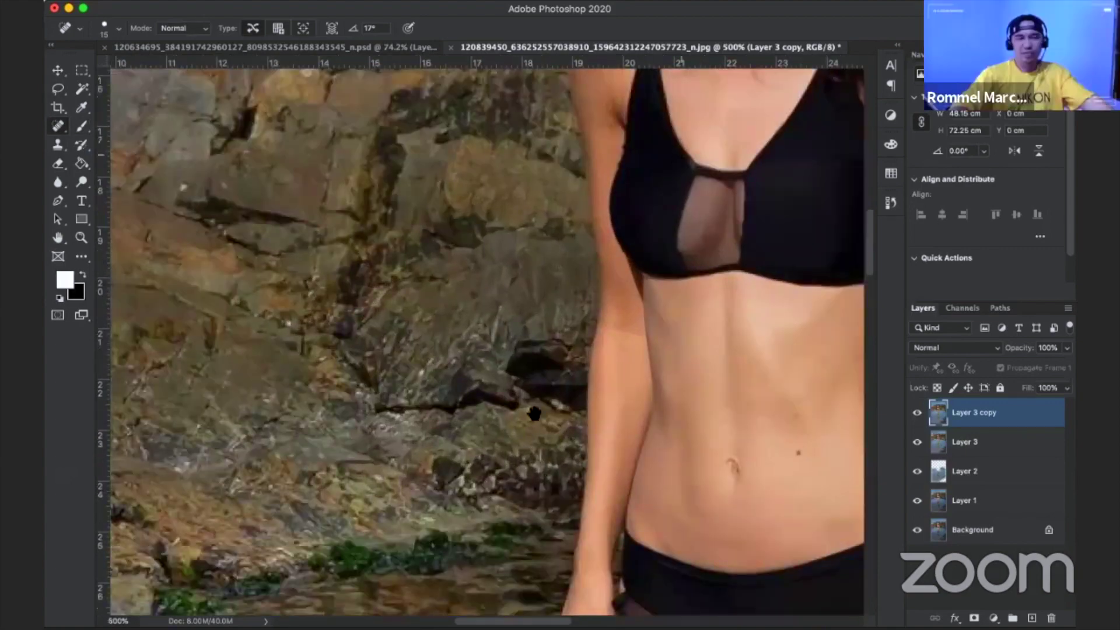
{"action": "scroll", "coordinate": [534, 413], "scroll_direction": "up", "scroll_amount": 10}
{"action": "scroll", "coordinate": [534, 413], "scroll_direction": "right", "scroll_amount": 8}
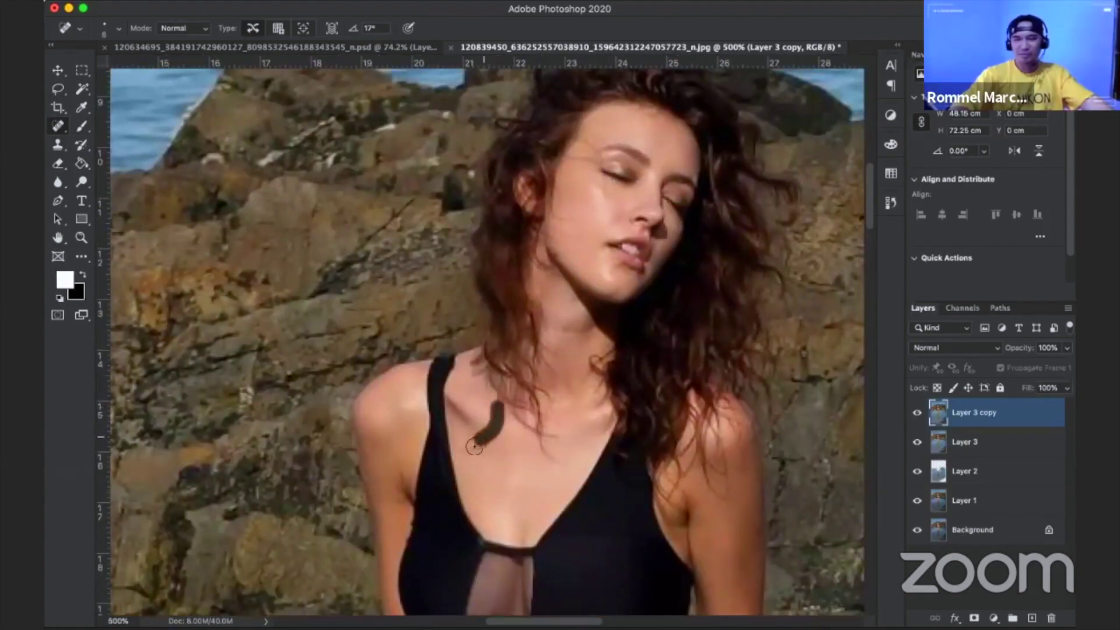
{"action": "left_click_drag", "start_coordinate": [470, 454], "coordinate": [483, 446]}
{"action": "left_click", "coordinate": [480, 449]}
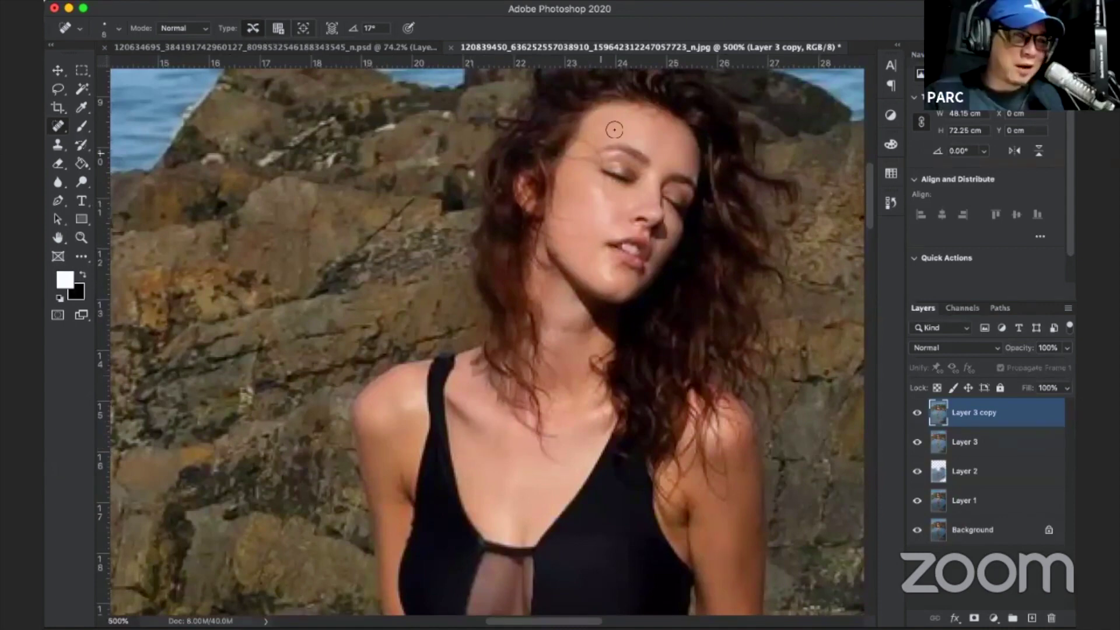
With a smaller brush, heal the stray hairs near her brow and temple.
{"action": "key", "text": "ctrl+plus"}
{"action": "key", "text": "ctrl+plus"}
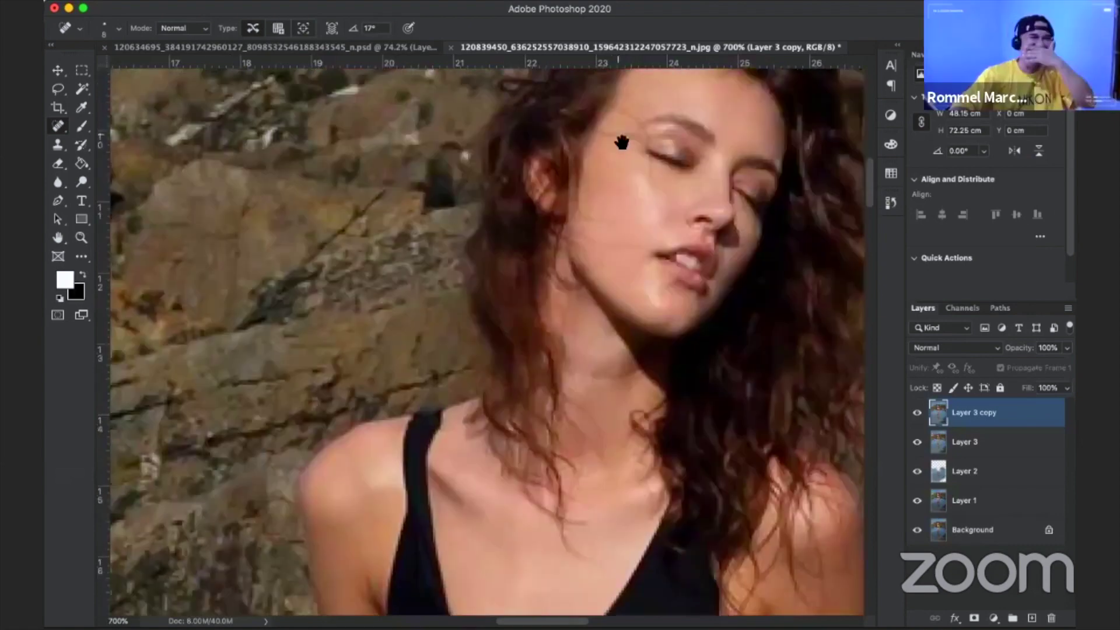
{"action": "mouse_move", "coordinate": [620, 143]}
{"action": "left_mouse_down"}
{"action": "mouse_move", "coordinate": [657, 302]}
{"action": "mouse_move", "coordinate": [583, 301]}
{"action": "left_mouse_up"}
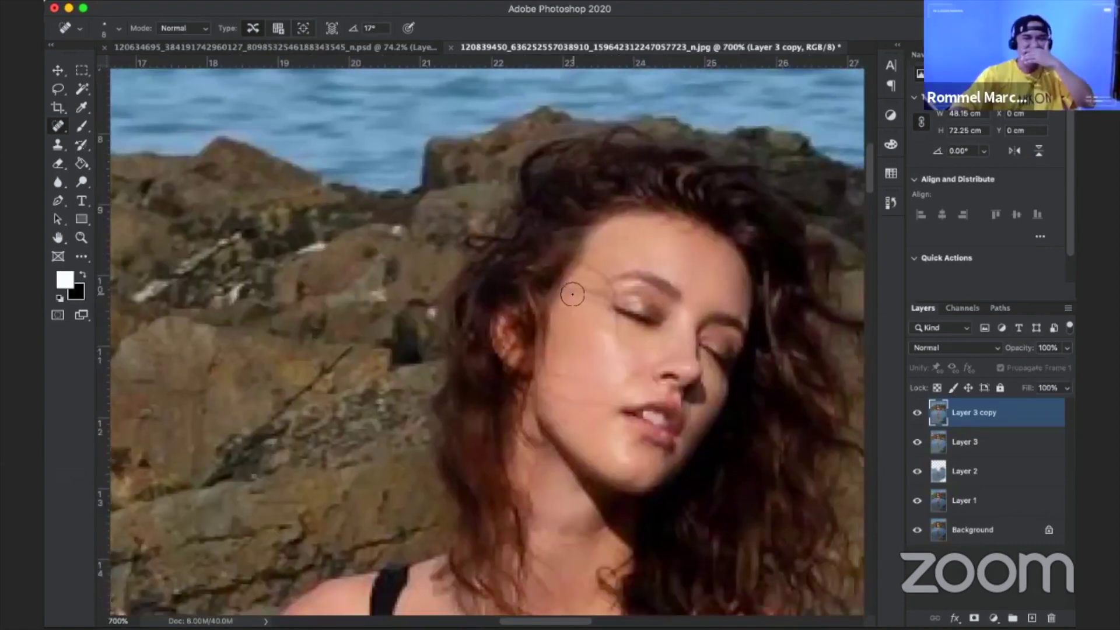
{"action": "key", "text": "bracketleft"}
{"action": "key", "text": "bracketleft"}
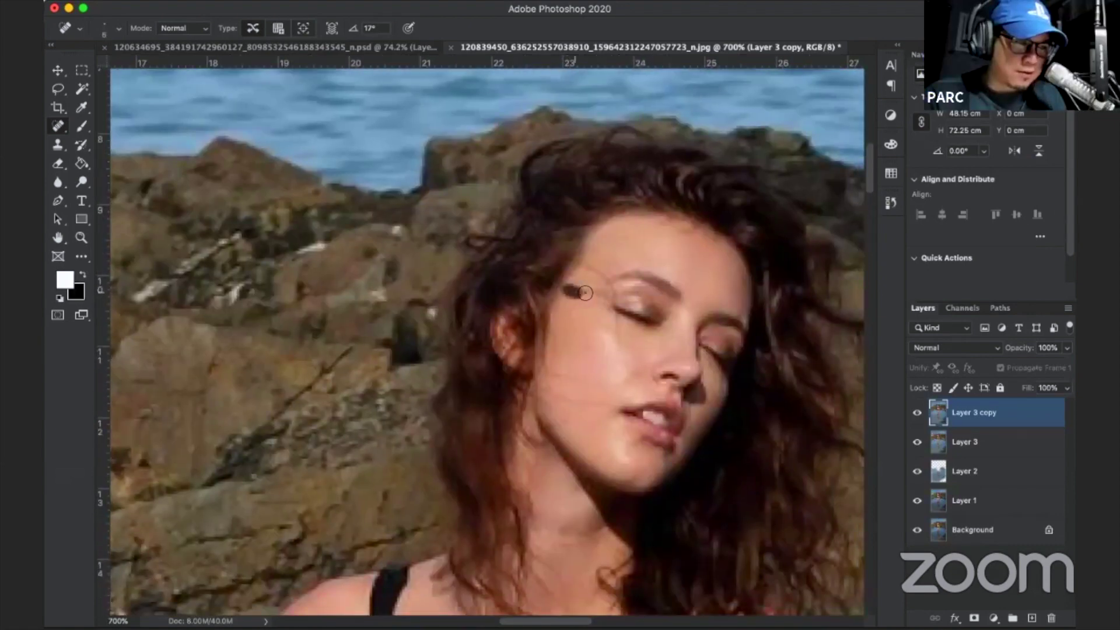
{"action": "left_click_drag", "start_coordinate": [595, 293], "coordinate": [598, 292]}
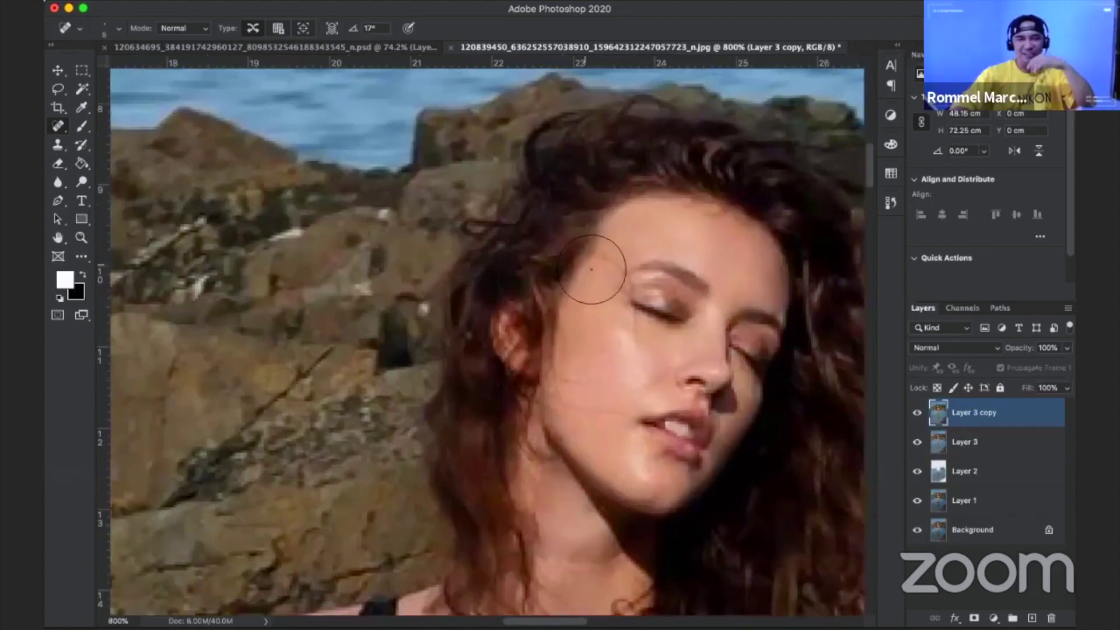
{"action": "key", "text": "ctrl+plus"}
{"action": "key", "text": "ctrl+plus"}
{"action": "key", "text": "ctrl+plus"}
{"action": "left_click_drag", "start_coordinate": [317, 308], "coordinate": [170, 320]}
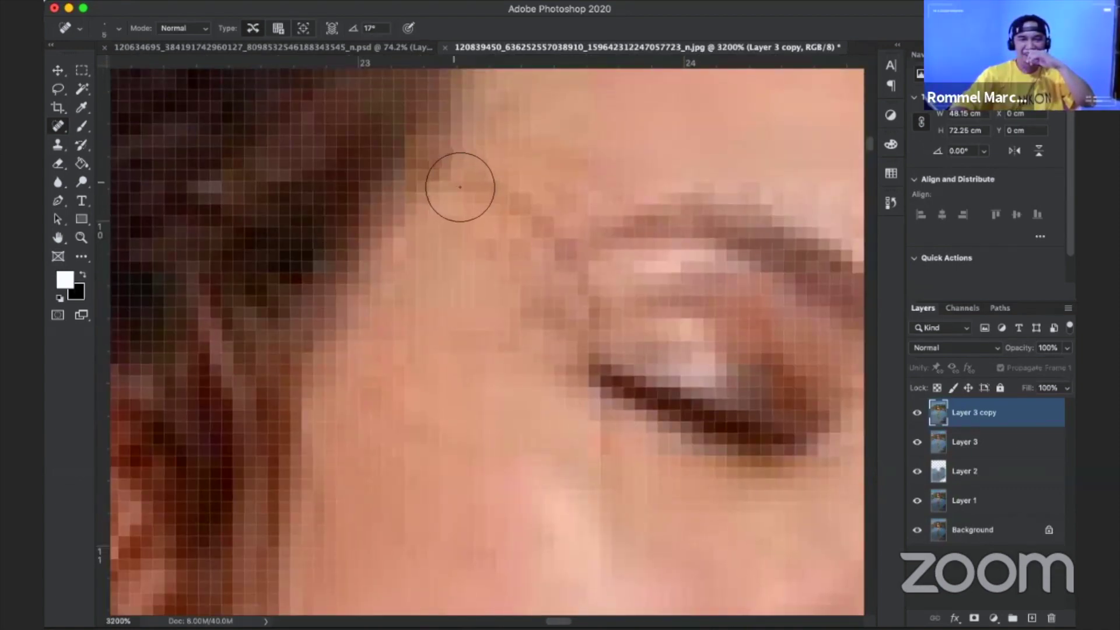
{"action": "key", "text": "bracketleft"}
{"action": "mouse_move", "coordinate": [457, 183]}
{"action": "left_mouse_down"}
{"action": "mouse_move", "coordinate": [551, 231]}
{"action": "mouse_move", "coordinate": [569, 256]}
{"action": "left_mouse_up"}
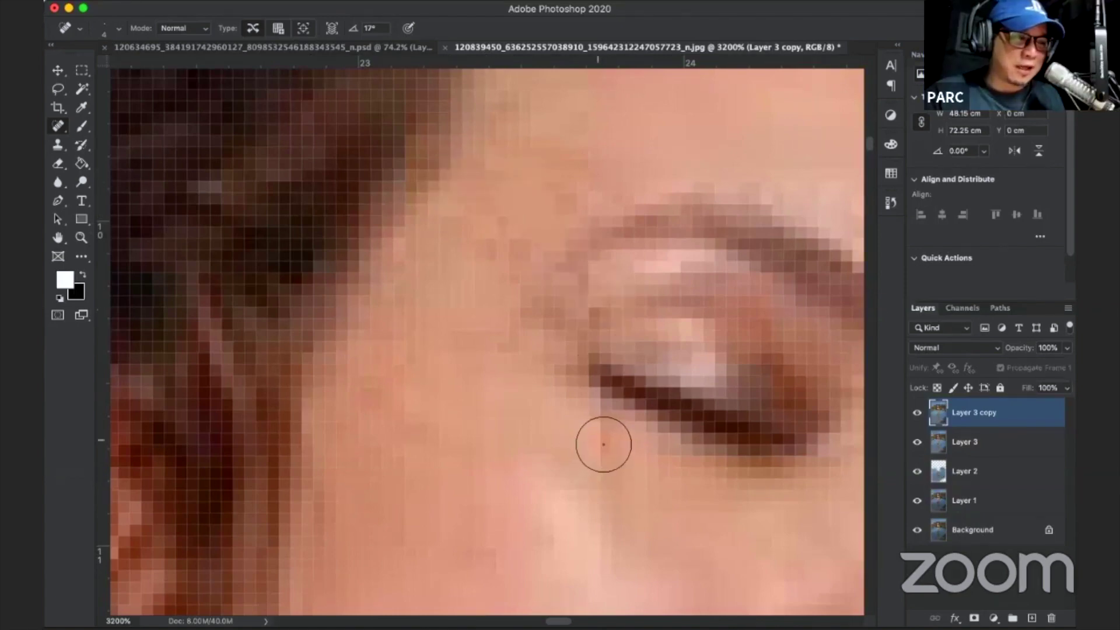
Heal the spots below and beside her eye and on her jaw.
{"action": "left_click_drag", "start_coordinate": [602, 434], "coordinate": [619, 563]}
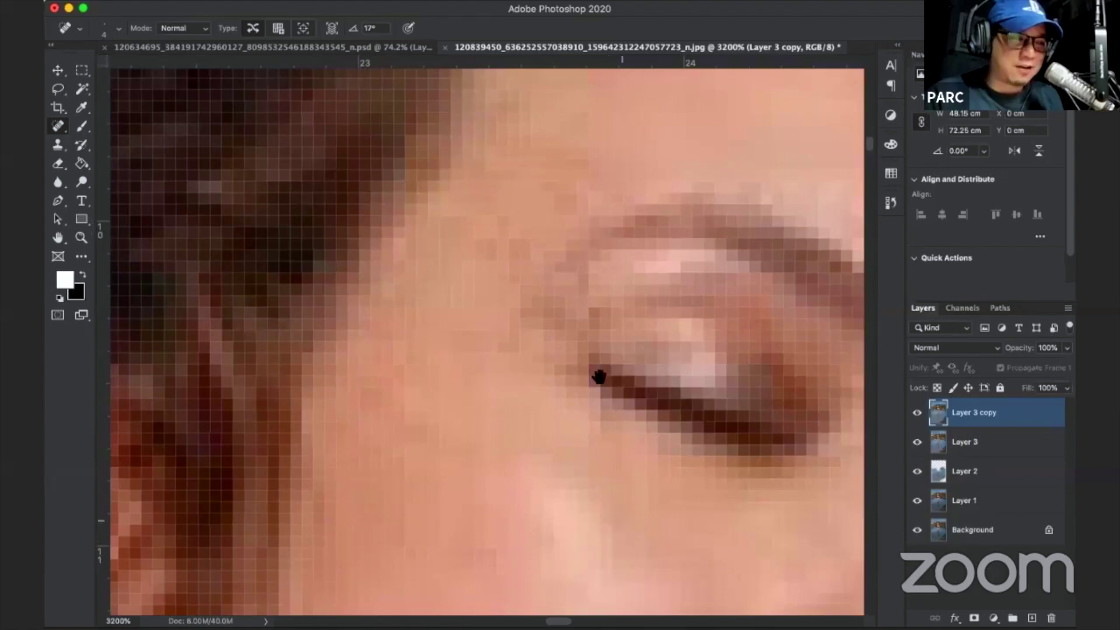
{"action": "scroll", "coordinate": [599, 385], "scroll_direction": "down", "scroll_amount": 5}
{"action": "left_click", "coordinate": [593, 409]}
{"action": "key", "text": "ctrl+minus"}
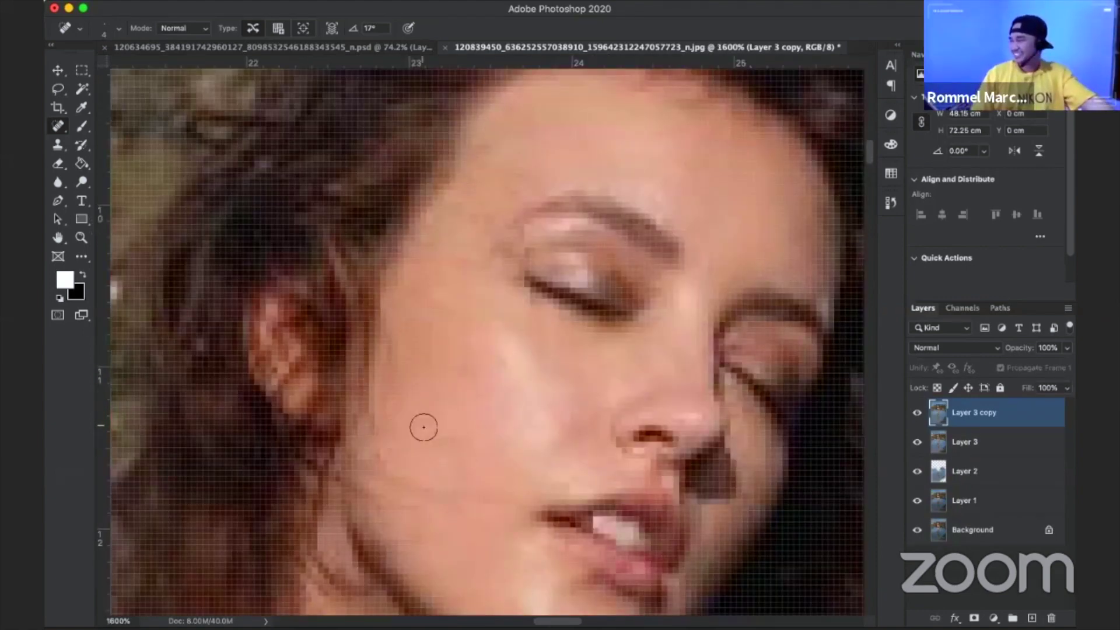
{"action": "left_click", "coordinate": [403, 495]}
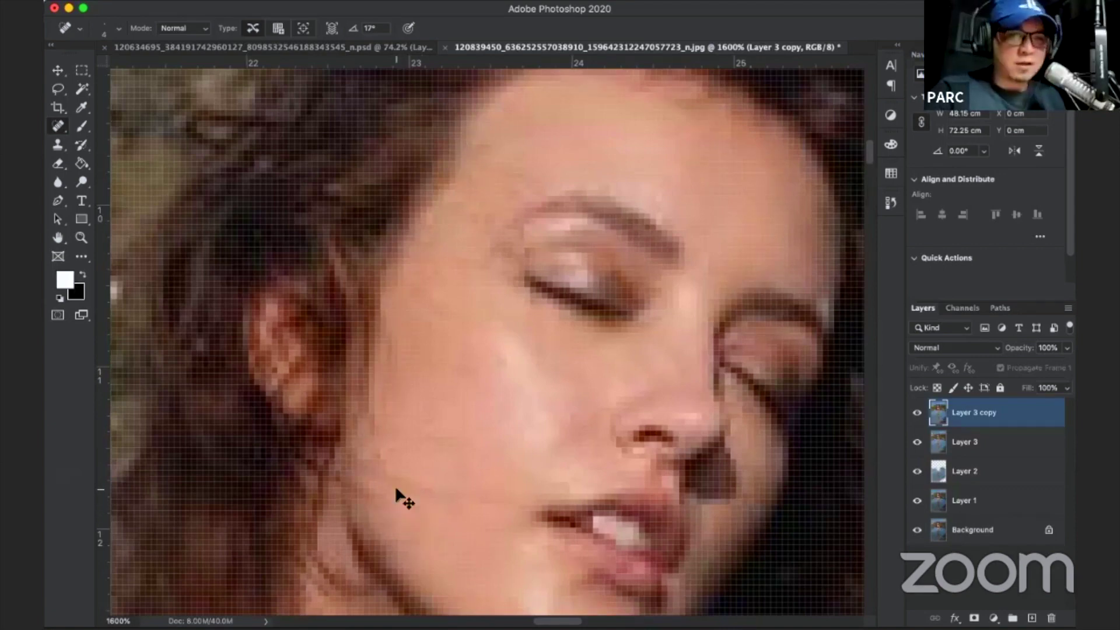
Fit the photo, then zoom in on her legs and reflection before reframing on her torso.
{"action": "key", "text": "ctrl+0"}
{"action": "key", "text": "ctrl+plus"}
{"action": "key", "text": "ctrl+plus"}
{"action": "key", "text": "ctrl+plus"}
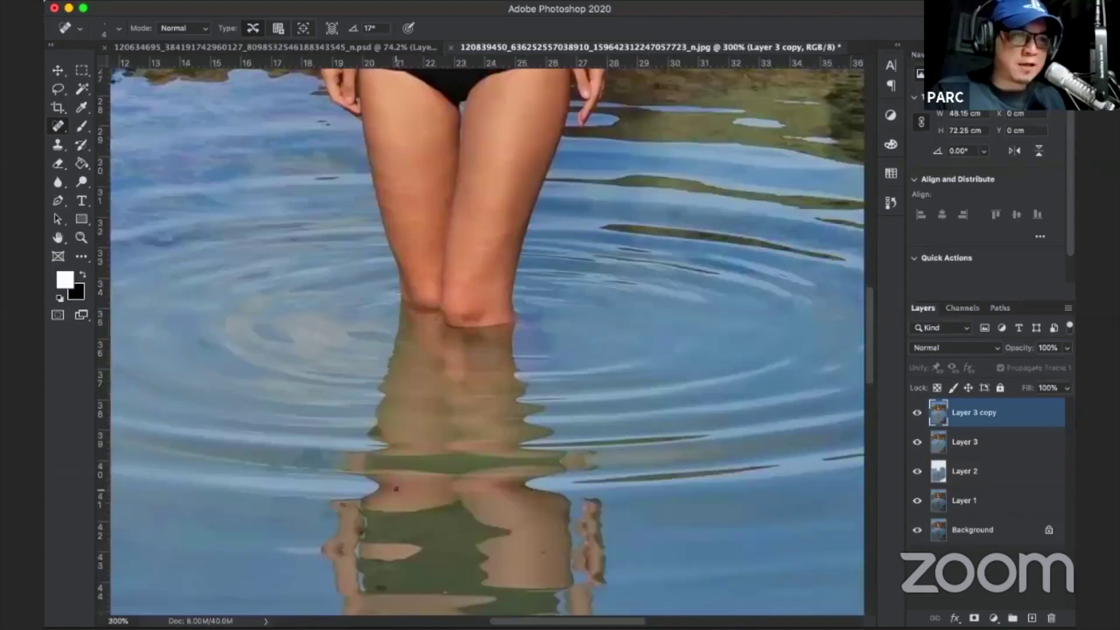
{"action": "scroll", "coordinate": [645, 425], "scroll_direction": "up", "scroll_amount": 5}
{"action": "scroll", "coordinate": [671, 408], "scroll_direction": "up", "scroll_amount": 5}
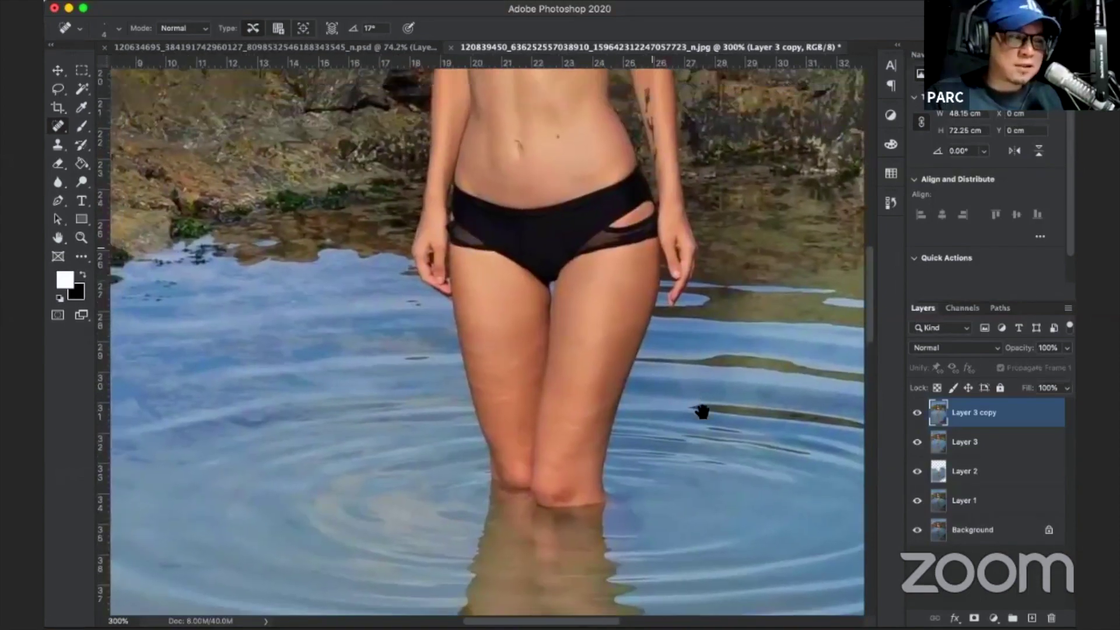
{"action": "scroll", "coordinate": [678, 365], "scroll_direction": "up", "scroll_amount": 5}
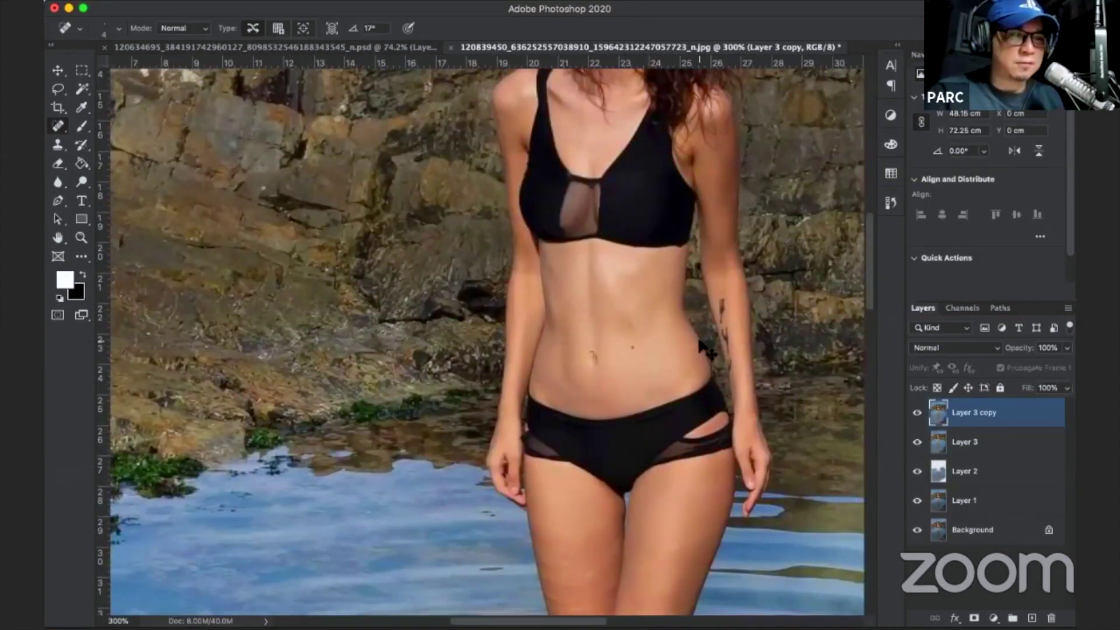
{"action": "key", "text": "ctrl+minus"}
{"action": "key", "text": "ctrl+plus"}
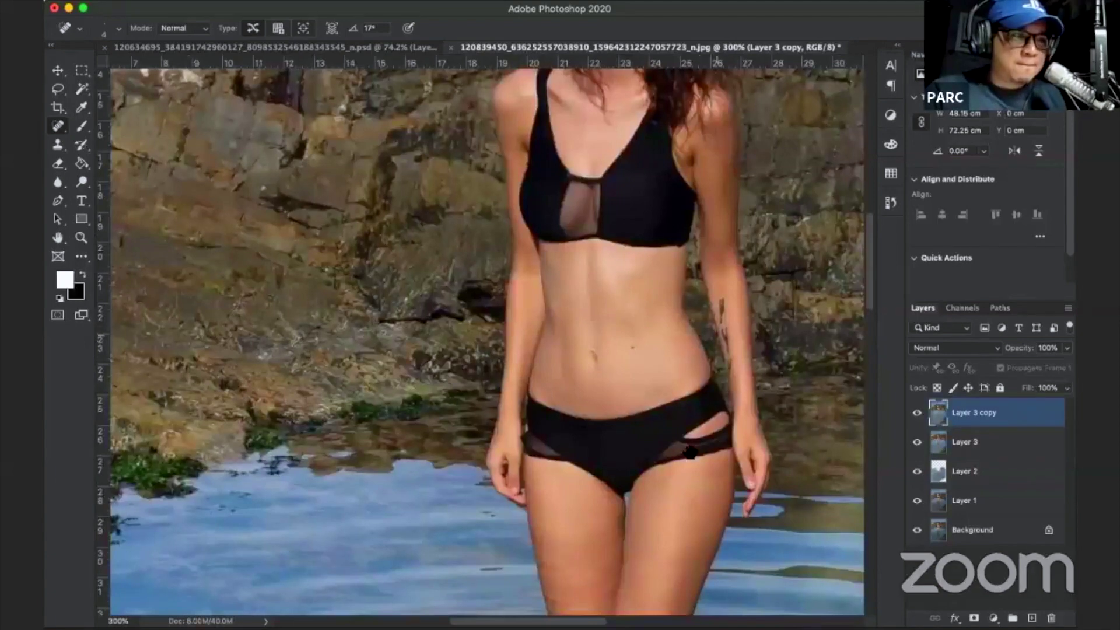
{"action": "scroll", "coordinate": [662, 452], "scroll_direction": "up", "scroll_amount": 2}
{"action": "scroll", "coordinate": [663, 452], "scroll_direction": "up", "scroll_amount": 8}
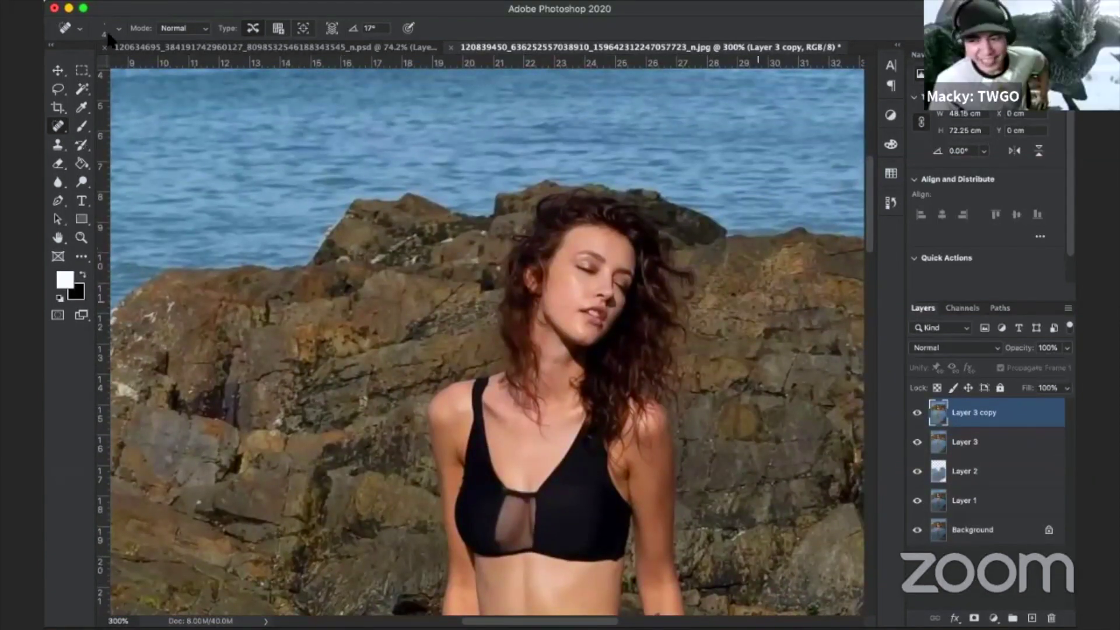
Choose the Lasso with a 5 px feather and make a first forehead selection.
{"action": "left_click", "coordinate": [57, 89]}
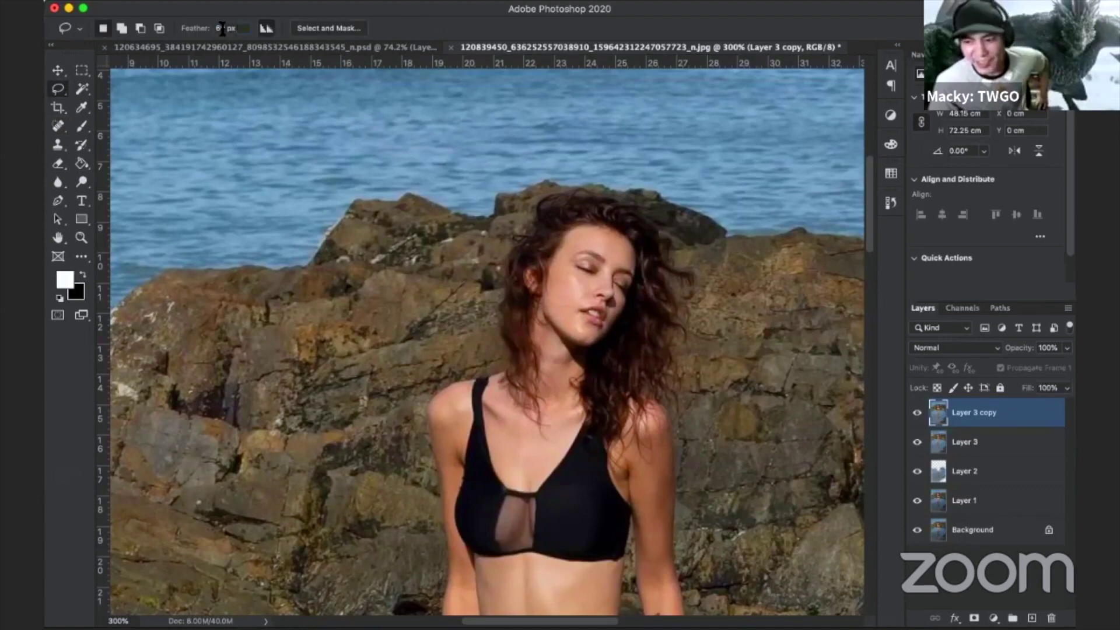
{"action": "type", "text": "6"}
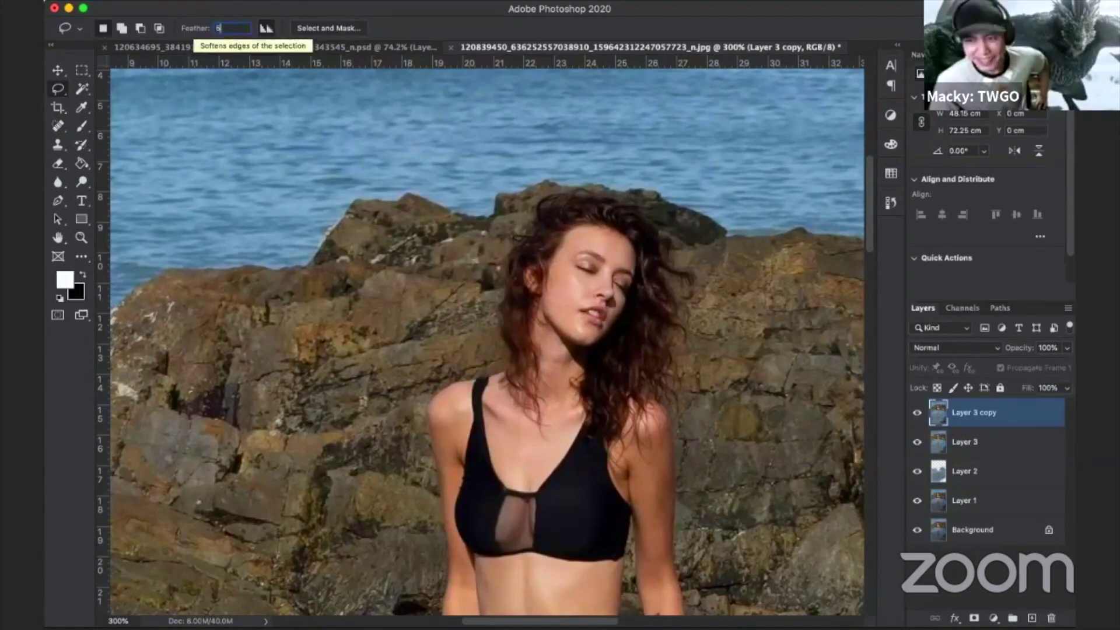
{"action": "key", "text": "ctrl+plus"}
{"action": "key", "text": "ctrl+plus"}
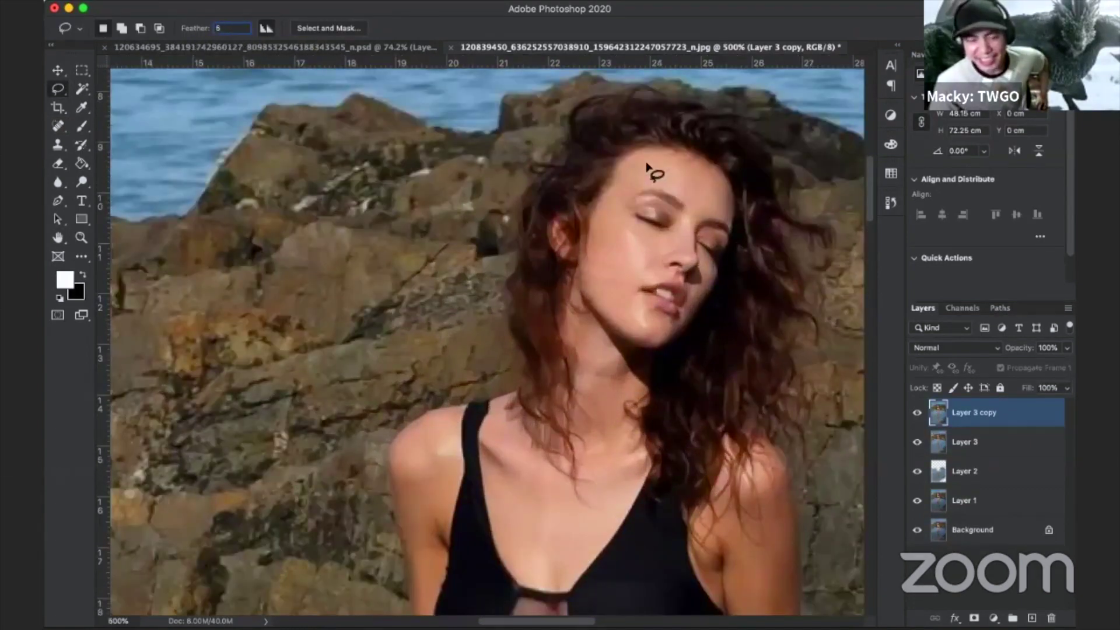
{"action": "left_click_drag", "start_coordinate": [628, 161], "coordinate": [705, 213]}
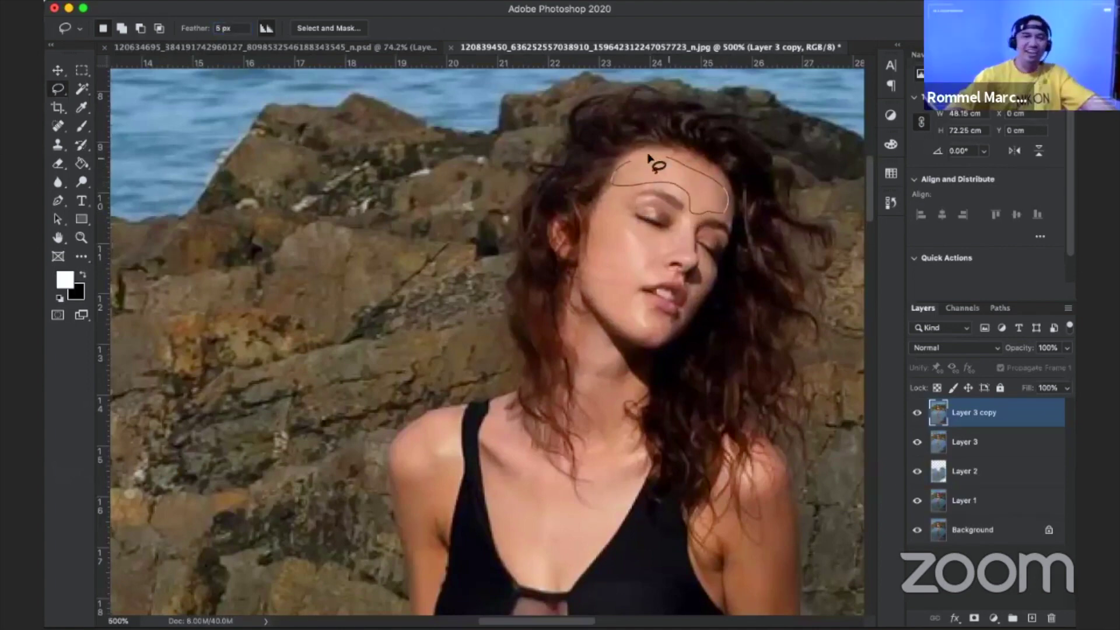
{"action": "left_click_drag", "start_coordinate": [654, 163], "coordinate": [612, 186]}
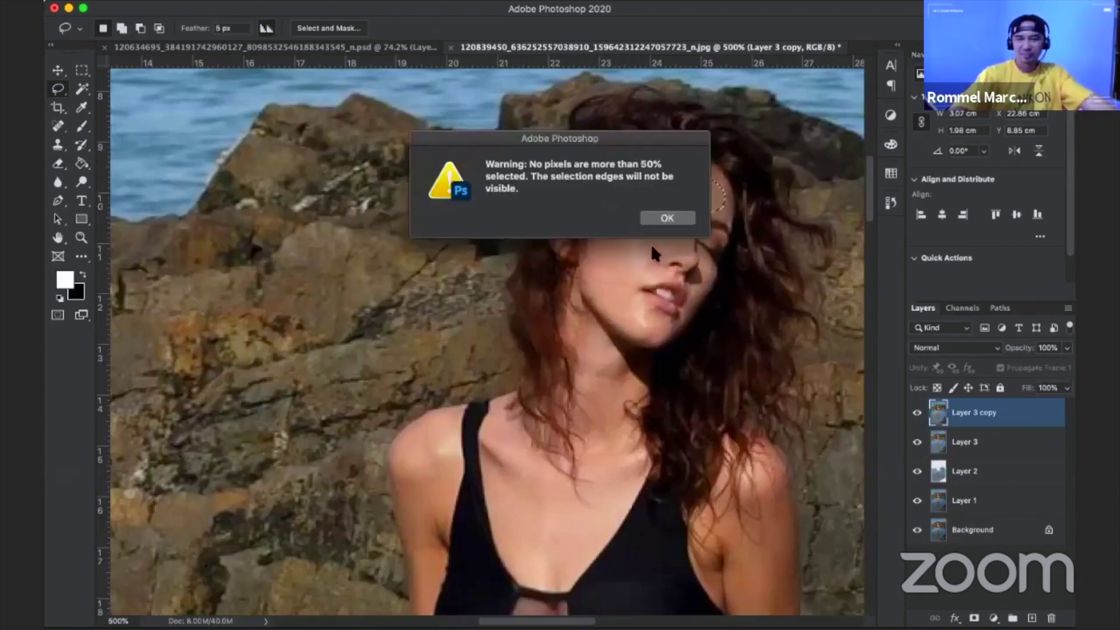
{"action": "left_click", "coordinate": [666, 218]}
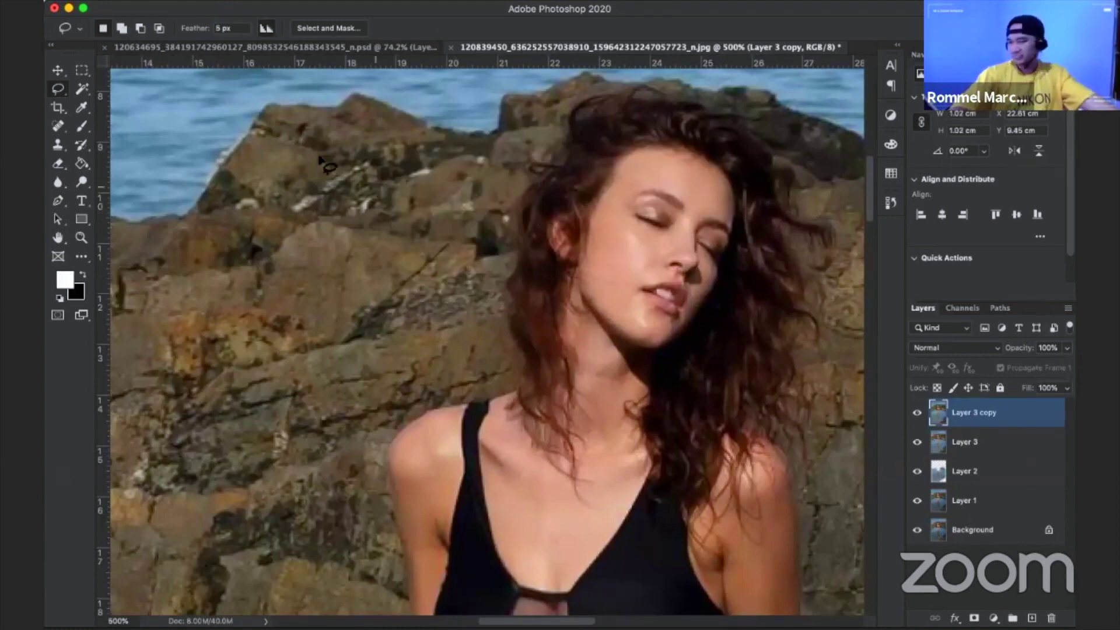
In add mode, include the forehead along the hairline and the cheek down to the nose.
{"action": "scroll", "coordinate": [301, 127], "scroll_direction": "right", "scroll_amount": 2}
{"action": "left_click", "coordinate": [123, 29]}
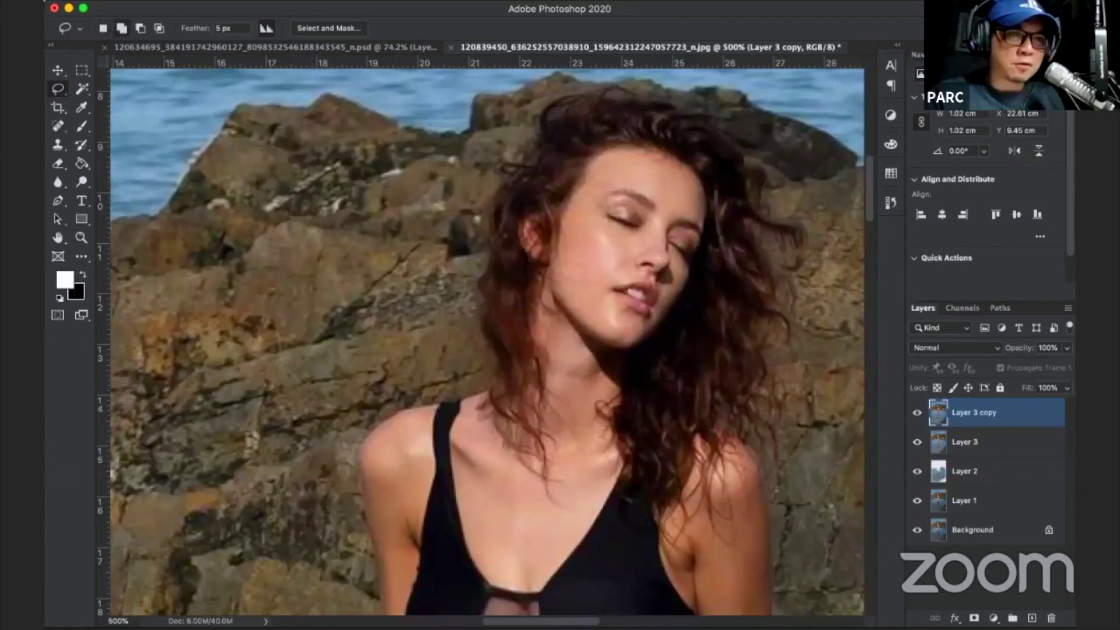
{"action": "mouse_move", "coordinate": [696, 176]}
{"action": "left_mouse_down"}
{"action": "mouse_move", "coordinate": [625, 144]}
{"action": "mouse_move", "coordinate": [686, 212]}
{"action": "left_mouse_up"}
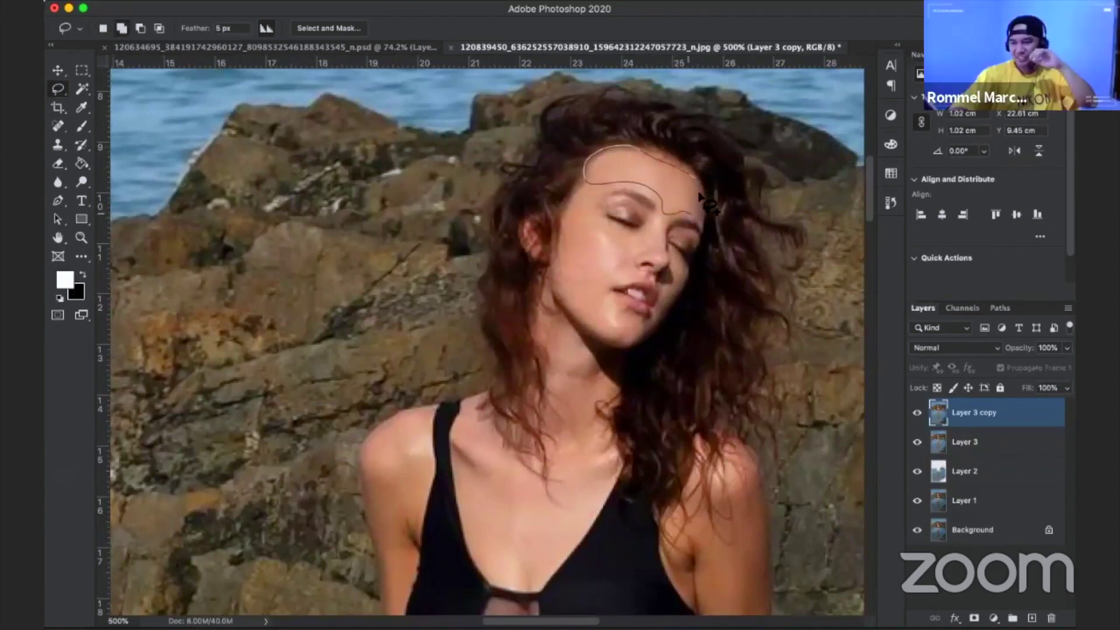
{"action": "left_click_drag", "start_coordinate": [689, 178], "coordinate": [695, 176]}
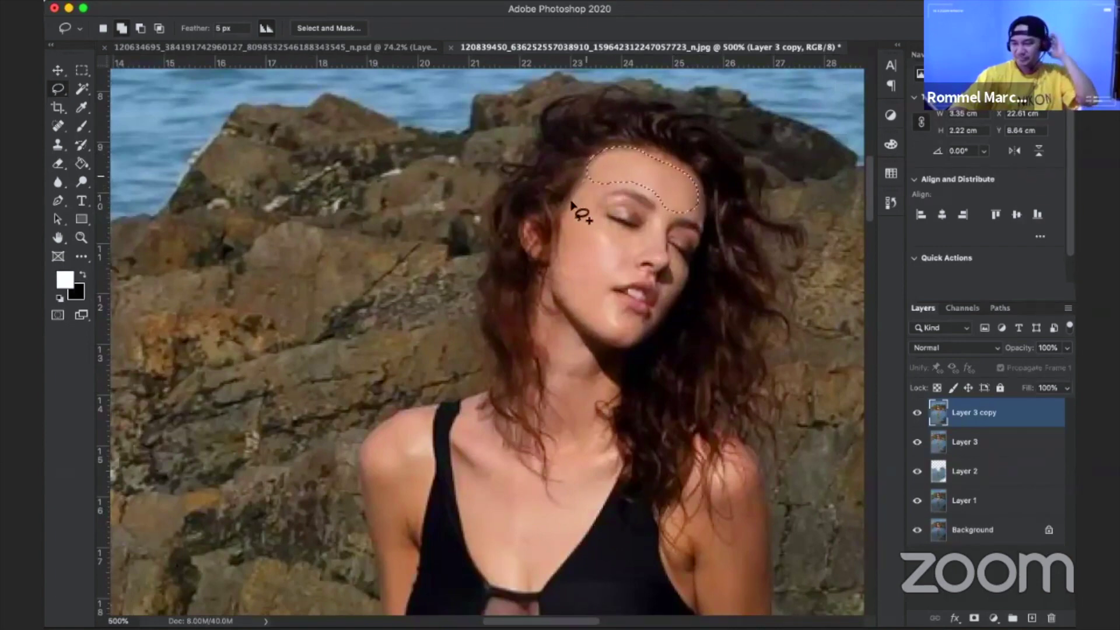
{"action": "mouse_move", "coordinate": [562, 260]}
{"action": "left_mouse_down"}
{"action": "mouse_move", "coordinate": [596, 323]}
{"action": "mouse_move", "coordinate": [649, 245]}
{"action": "mouse_move", "coordinate": [603, 207]}
{"action": "mouse_move", "coordinate": [607, 182]}
{"action": "mouse_move", "coordinate": [640, 188]}
{"action": "left_mouse_up"}
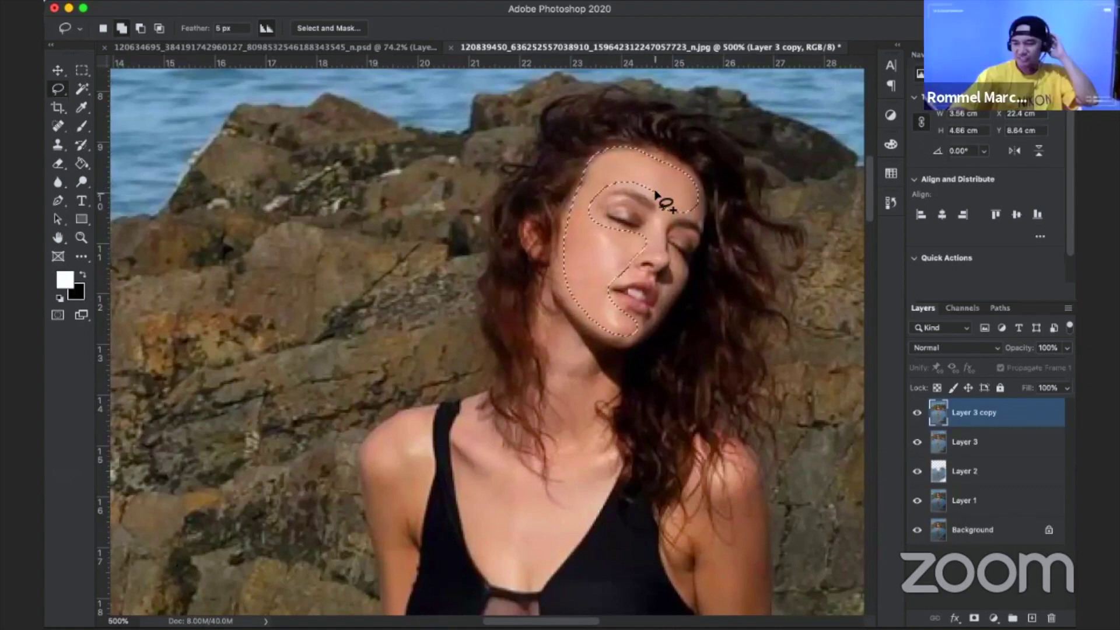
{"action": "left_click_drag", "start_coordinate": [660, 200], "coordinate": [663, 229]}
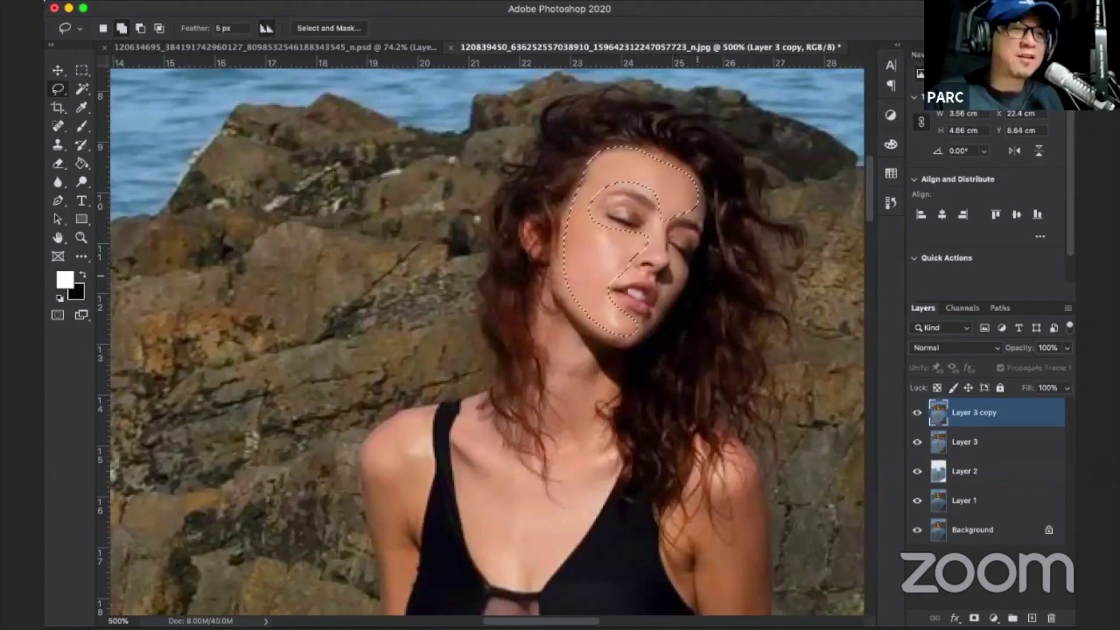
{"action": "scroll", "coordinate": [688, 245], "scroll_direction": "left", "scroll_amount": 2}
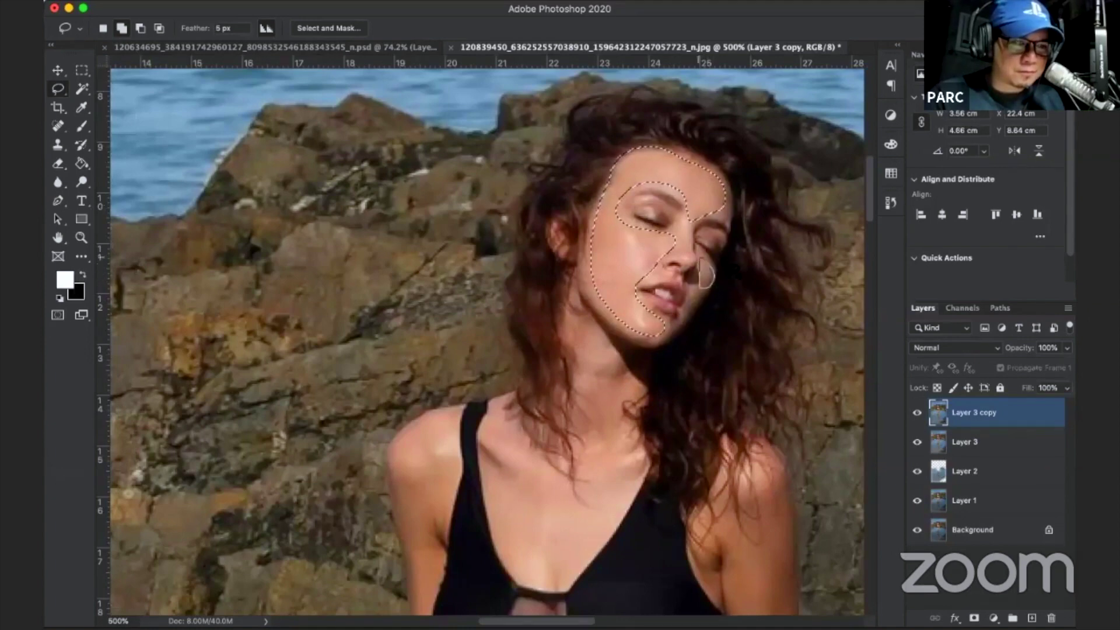
{"action": "scroll", "coordinate": [694, 147], "scroll_direction": "down", "scroll_amount": 3}
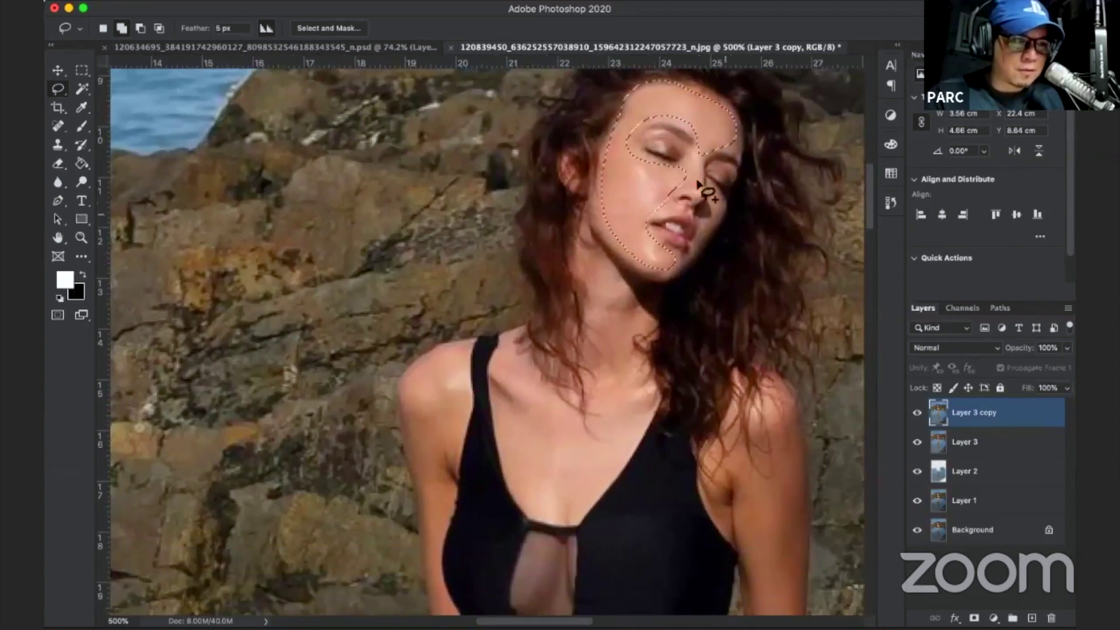
{"action": "mouse_move", "coordinate": [694, 148]}
{"action": "left_mouse_down"}
{"action": "mouse_move", "coordinate": [696, 179]}
{"action": "mouse_move", "coordinate": [705, 157]}
{"action": "left_mouse_up"}
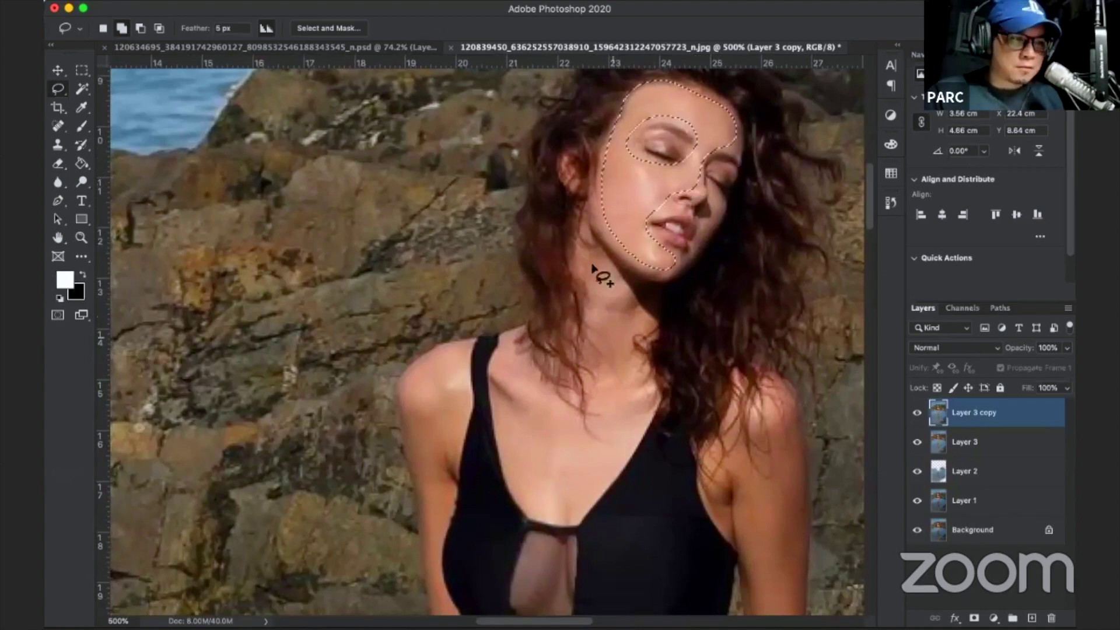
Add the neck, chest and near shoulder skin to the selection.
{"action": "left_click_drag", "start_coordinate": [592, 266], "coordinate": [652, 307]}
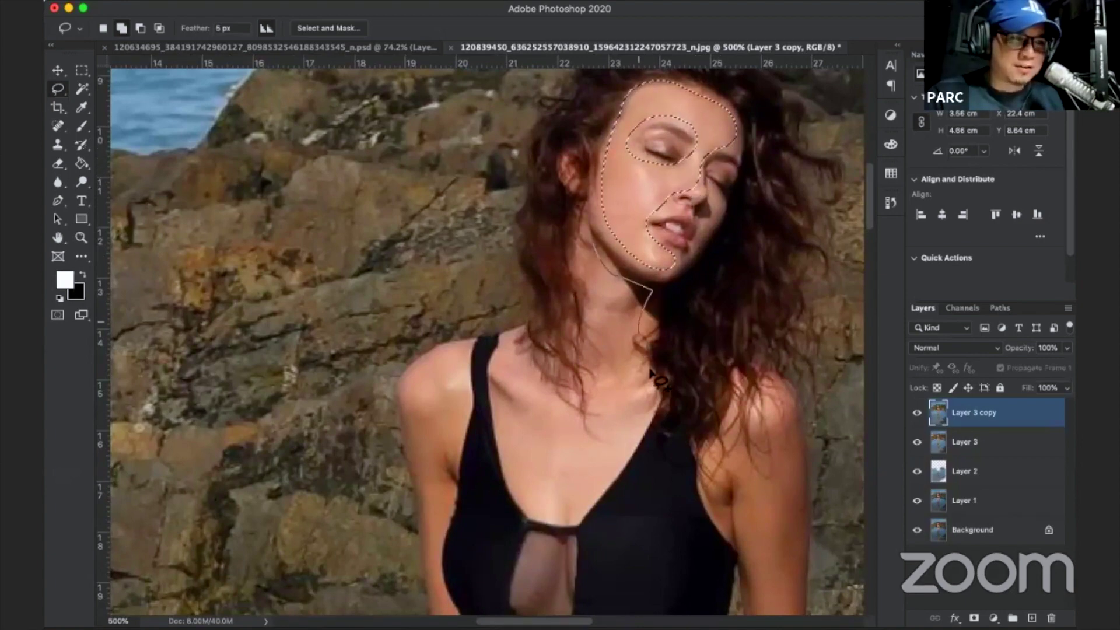
{"action": "mouse_move", "coordinate": [651, 373]}
{"action": "left_mouse_down"}
{"action": "mouse_move", "coordinate": [645, 420]}
{"action": "mouse_move", "coordinate": [601, 438]}
{"action": "mouse_move", "coordinate": [595, 318]}
{"action": "left_mouse_up"}
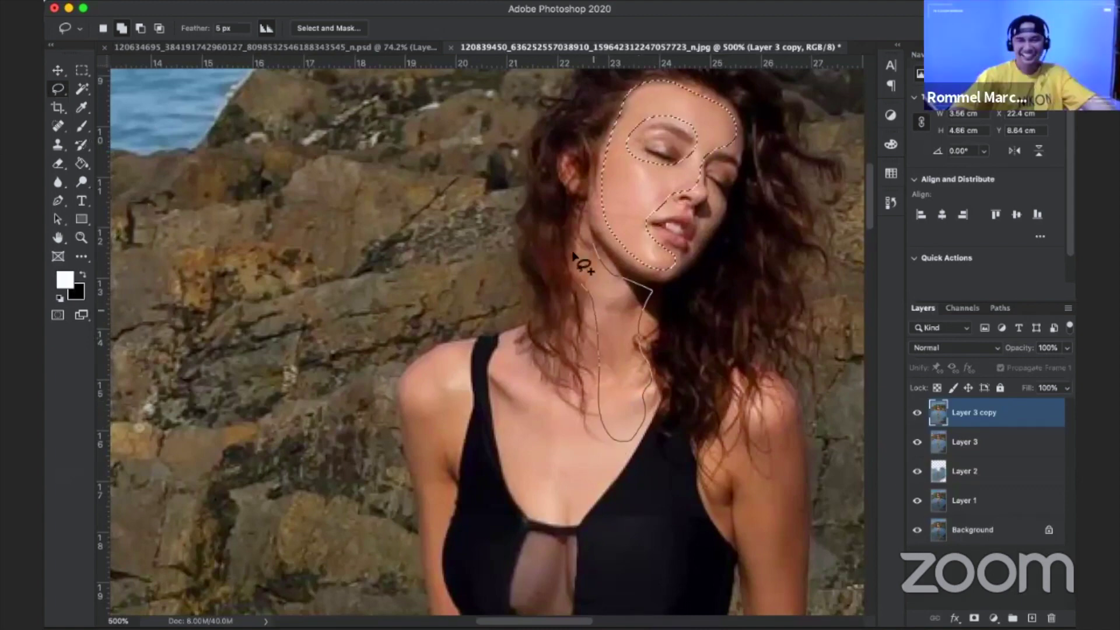
{"action": "left_click_drag", "start_coordinate": [604, 244], "coordinate": [601, 257]}
{"action": "left_click_drag", "start_coordinate": [514, 344], "coordinate": [531, 516]}
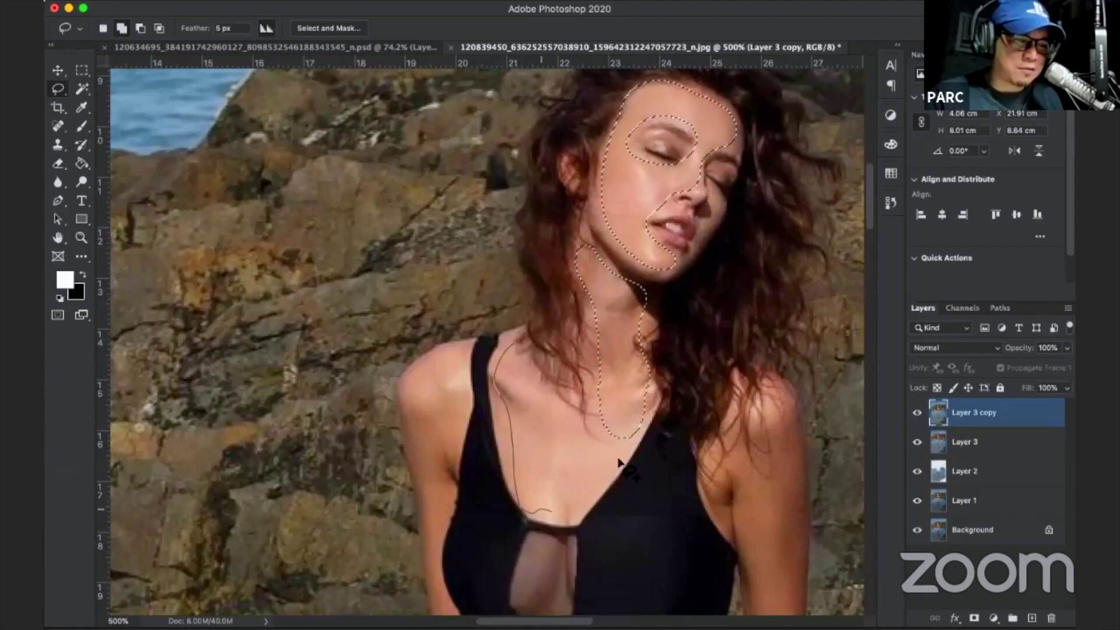
{"action": "mouse_move", "coordinate": [620, 461]}
{"action": "left_mouse_down"}
{"action": "mouse_move", "coordinate": [630, 443]}
{"action": "mouse_move", "coordinate": [523, 385]}
{"action": "left_mouse_up"}
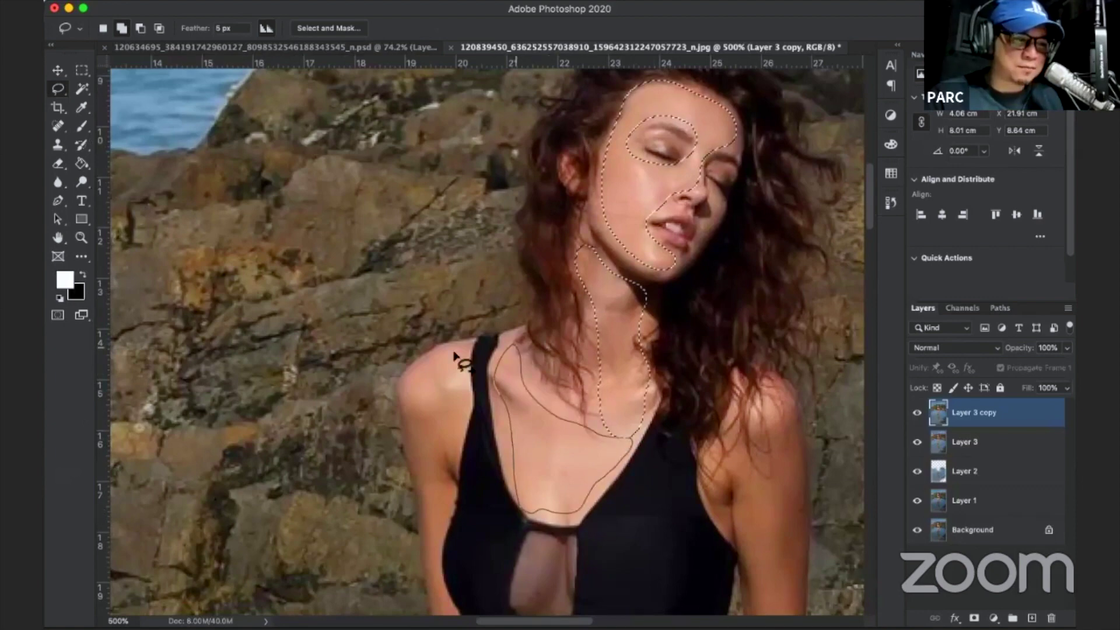
{"action": "left_click_drag", "start_coordinate": [455, 355], "coordinate": [433, 474]}
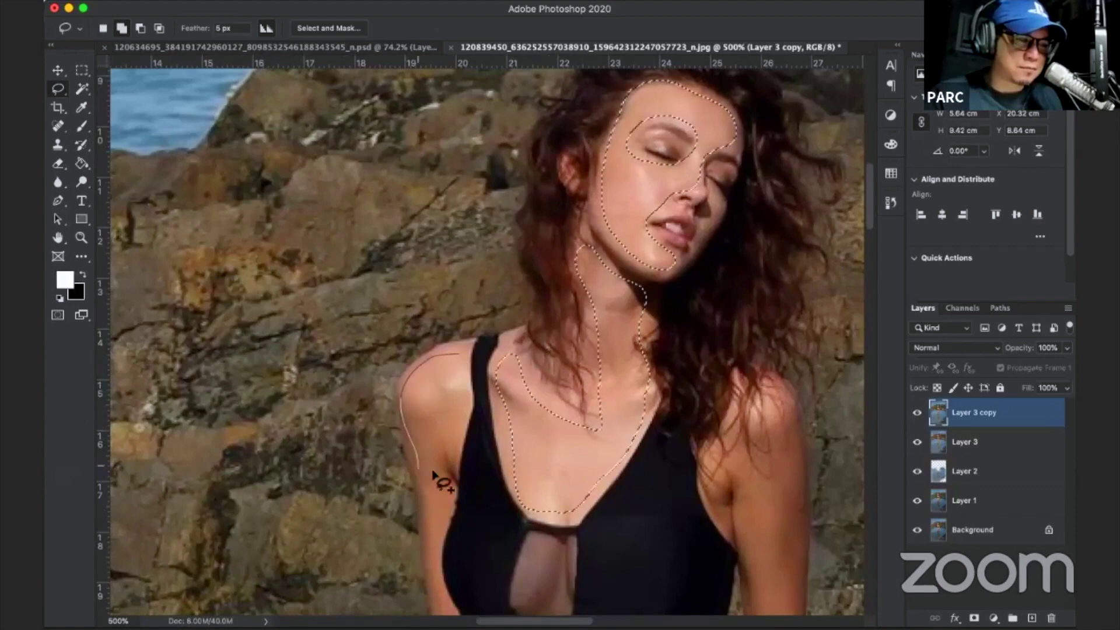
{"action": "left_click_drag", "start_coordinate": [461, 364], "coordinate": [458, 354]}
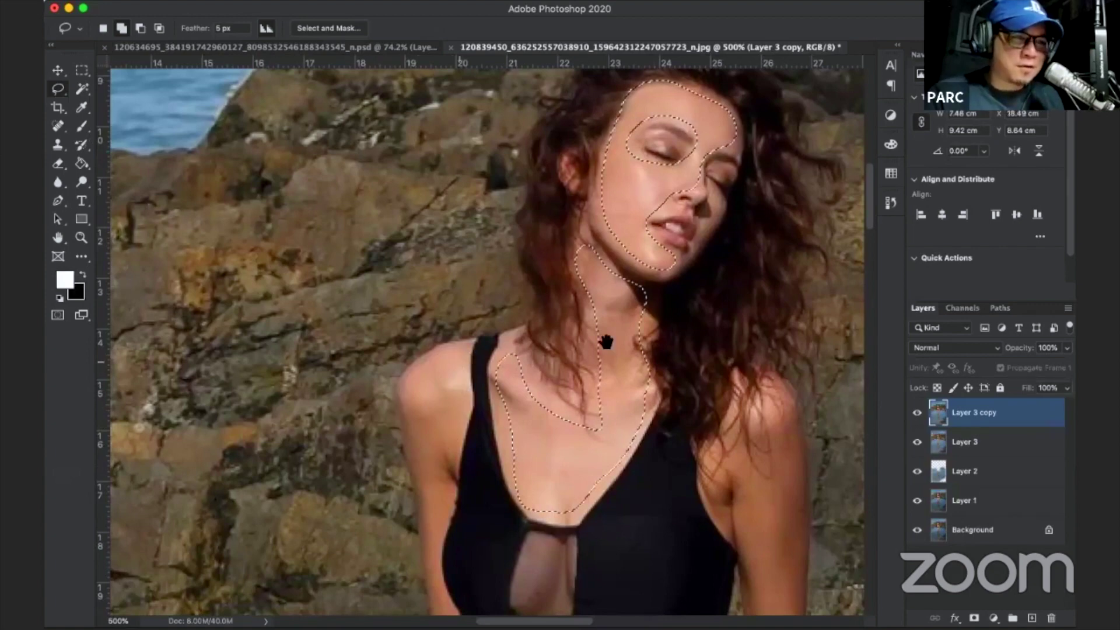
Pan across and begin tracing the other upper arm.
{"action": "scroll", "coordinate": [488, 169], "scroll_direction": "right", "scroll_amount": 4}
{"action": "scroll", "coordinate": [493, 175], "scroll_direction": "down", "scroll_amount": 5}
{"action": "scroll", "coordinate": [493, 175], "scroll_direction": "down", "scroll_amount": 2}
{"action": "scroll", "coordinate": [493, 175], "scroll_direction": "right", "scroll_amount": 1}
{"action": "mouse_move", "coordinate": [613, 305]}
{"action": "left_mouse_down"}
{"action": "mouse_move", "coordinate": [601, 341]}
{"action": "mouse_move", "coordinate": [635, 531]}
{"action": "mouse_move", "coordinate": [668, 494]}
{"action": "left_mouse_up"}
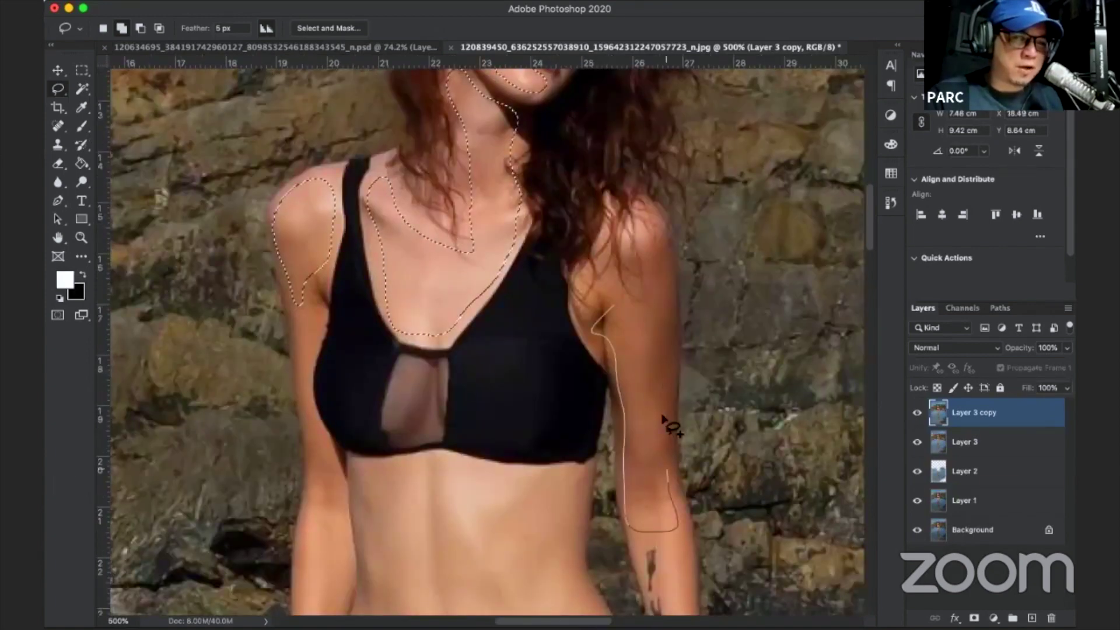
Finish adding the upper arm and the skin near the armpit.
{"action": "mouse_move", "coordinate": [662, 416]}
{"action": "left_mouse_down"}
{"action": "mouse_move", "coordinate": [662, 233]}
{"action": "mouse_move", "coordinate": [641, 305]}
{"action": "mouse_move", "coordinate": [610, 303]}
{"action": "left_mouse_up"}
{"action": "scroll", "coordinate": [744, 155], "scroll_direction": "down", "scroll_amount": 2}
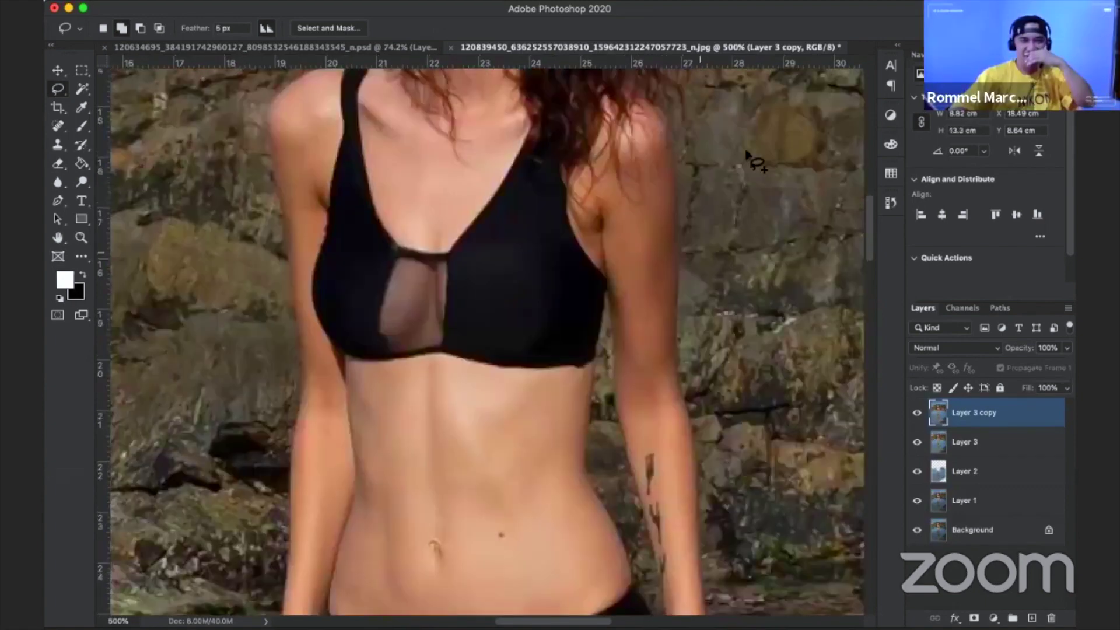
{"action": "scroll", "coordinate": [613, 283], "scroll_direction": "down", "scroll_amount": 5}
{"action": "scroll", "coordinate": [630, 313], "scroll_direction": "up", "scroll_amount": 3}
{"action": "scroll", "coordinate": [630, 313], "scroll_direction": "left", "scroll_amount": 5}
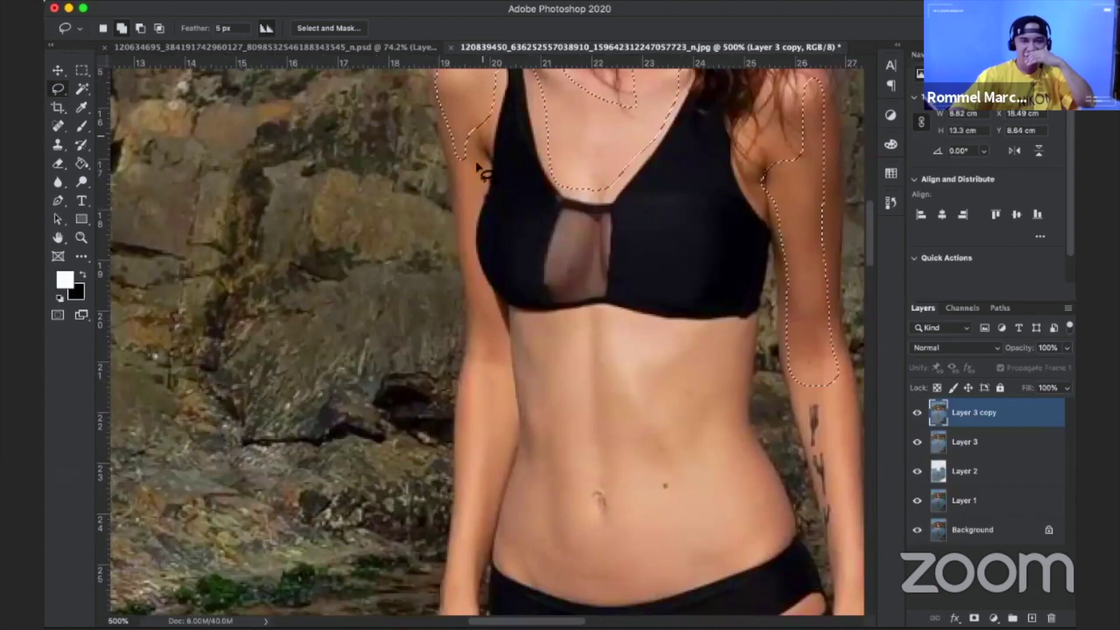
{"action": "left_click_drag", "start_coordinate": [477, 166], "coordinate": [462, 201]}
{"action": "left_click_drag", "start_coordinate": [461, 151], "coordinate": [479, 137]}
{"action": "scroll", "coordinate": [486, 188], "scroll_direction": "down", "scroll_amount": 2}
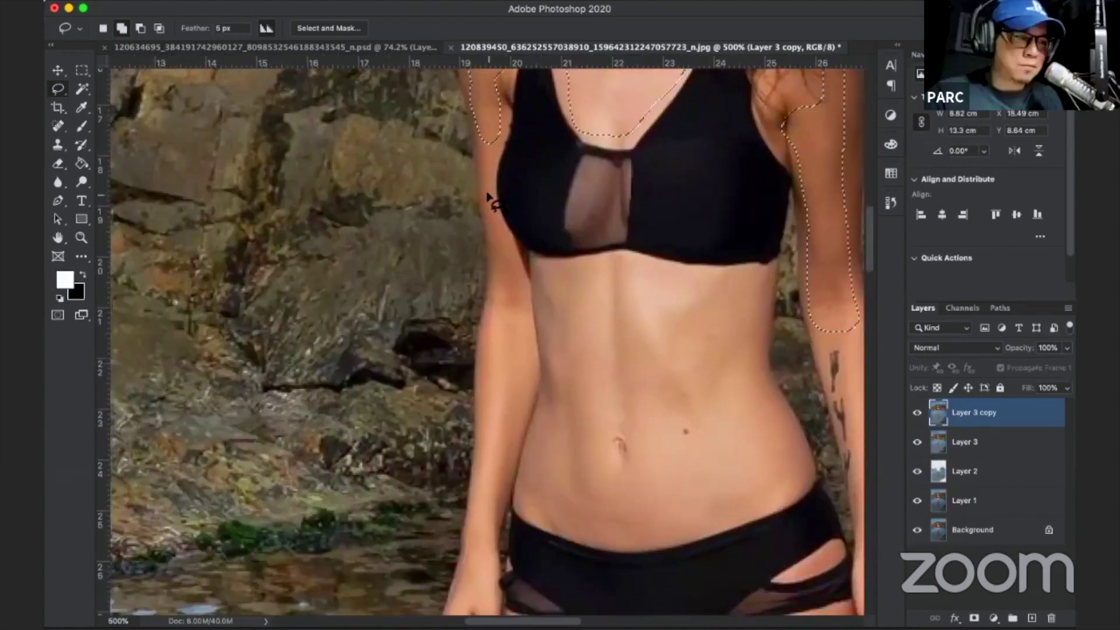
Add the waist and belly up to under the bust, leaving out the navel.
{"action": "left_click_drag", "start_coordinate": [489, 196], "coordinate": [516, 252]}
{"action": "left_click_drag", "start_coordinate": [525, 296], "coordinate": [528, 354]}
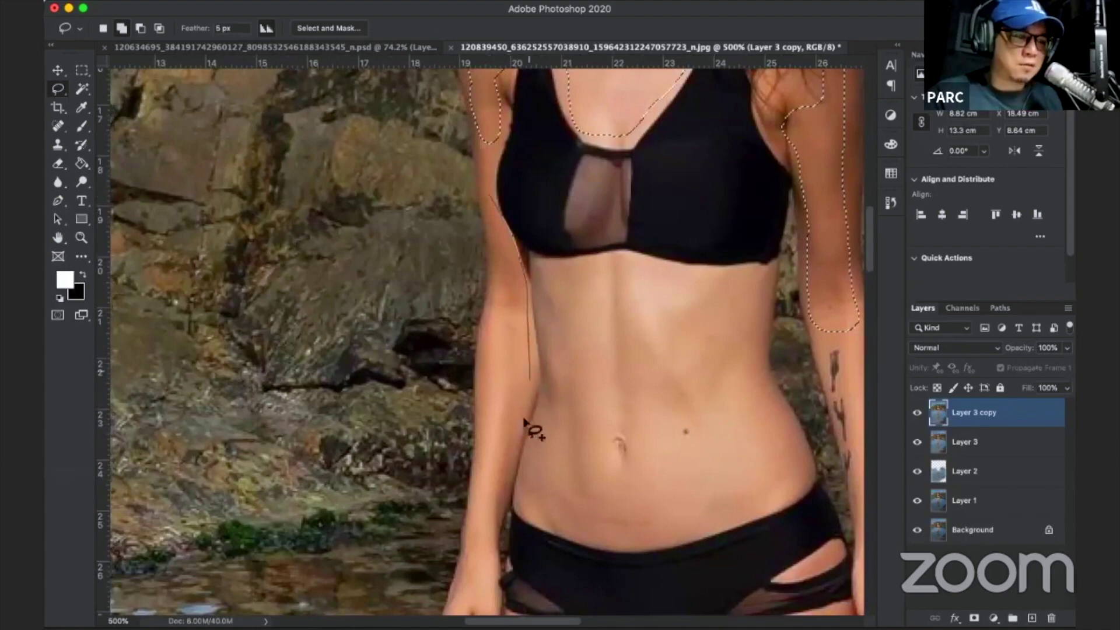
{"action": "mouse_move", "coordinate": [524, 421]}
{"action": "left_mouse_down"}
{"action": "mouse_move", "coordinate": [500, 475]}
{"action": "mouse_move", "coordinate": [492, 322]}
{"action": "left_mouse_up"}
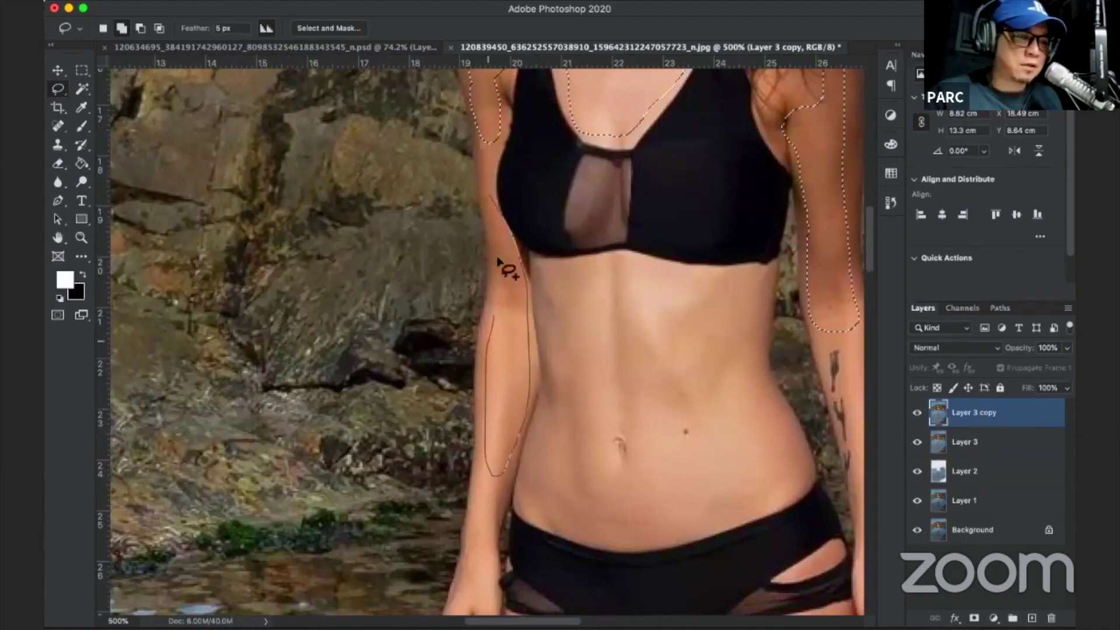
{"action": "left_click_drag", "start_coordinate": [489, 194], "coordinate": [491, 197]}
{"action": "mouse_move", "coordinate": [542, 271]}
{"action": "left_mouse_down"}
{"action": "mouse_move", "coordinate": [523, 483]}
{"action": "mouse_move", "coordinate": [600, 525]}
{"action": "mouse_move", "coordinate": [663, 533]}
{"action": "mouse_move", "coordinate": [791, 499]}
{"action": "left_mouse_up"}
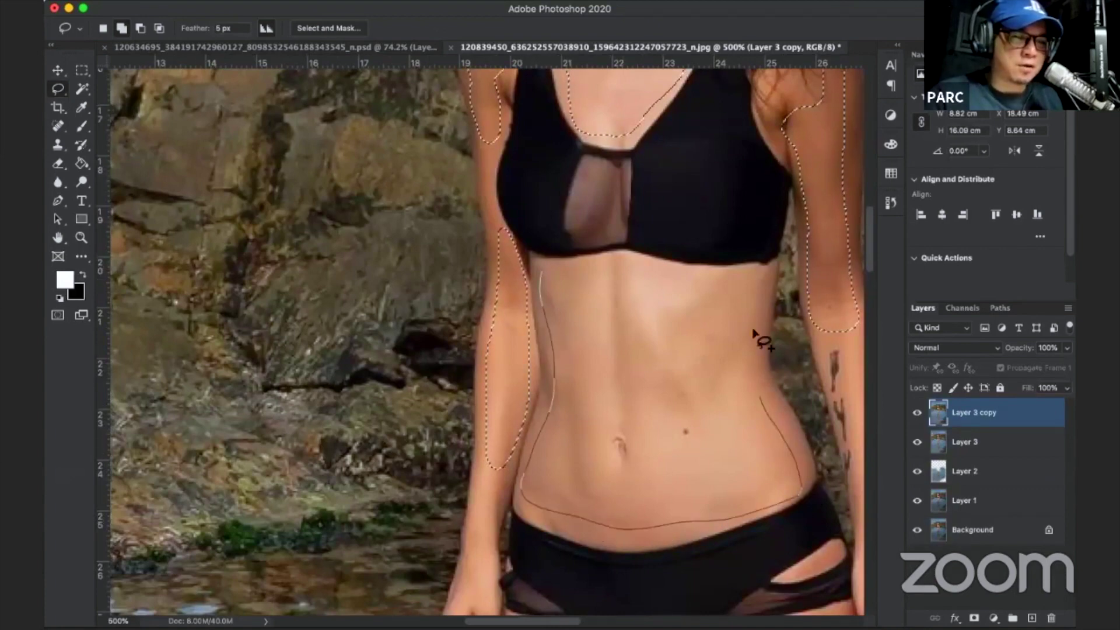
{"action": "mouse_move", "coordinate": [754, 332]}
{"action": "left_mouse_down"}
{"action": "mouse_move", "coordinate": [741, 270]}
{"action": "mouse_move", "coordinate": [540, 277]}
{"action": "left_mouse_up"}
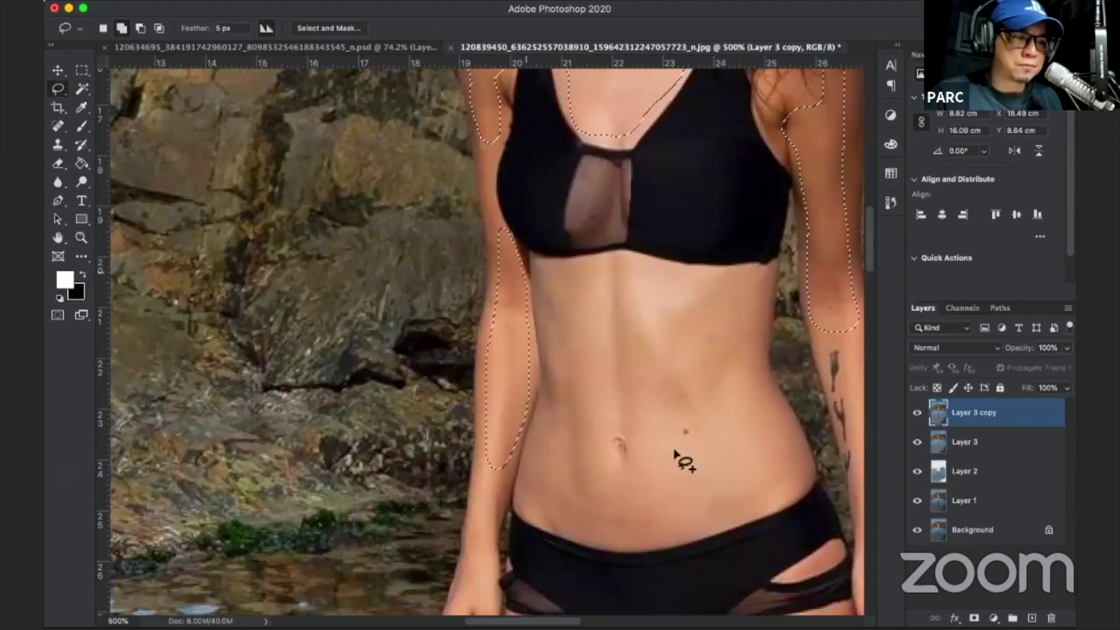
{"action": "mouse_move", "coordinate": [625, 475]}
{"action": "left_mouse_down"}
{"action": "mouse_move", "coordinate": [638, 438]}
{"action": "mouse_move", "coordinate": [620, 474]}
{"action": "left_mouse_up"}
Add the right forearm down toward the wrist to the skin selection.
{"action": "key", "text": "ctrl+d"}
{"action": "scroll", "coordinate": [583, 380], "scroll_direction": "down", "scroll_amount": 2}
{"action": "scroll", "coordinate": [660, 284], "scroll_direction": "right", "scroll_amount": 5}
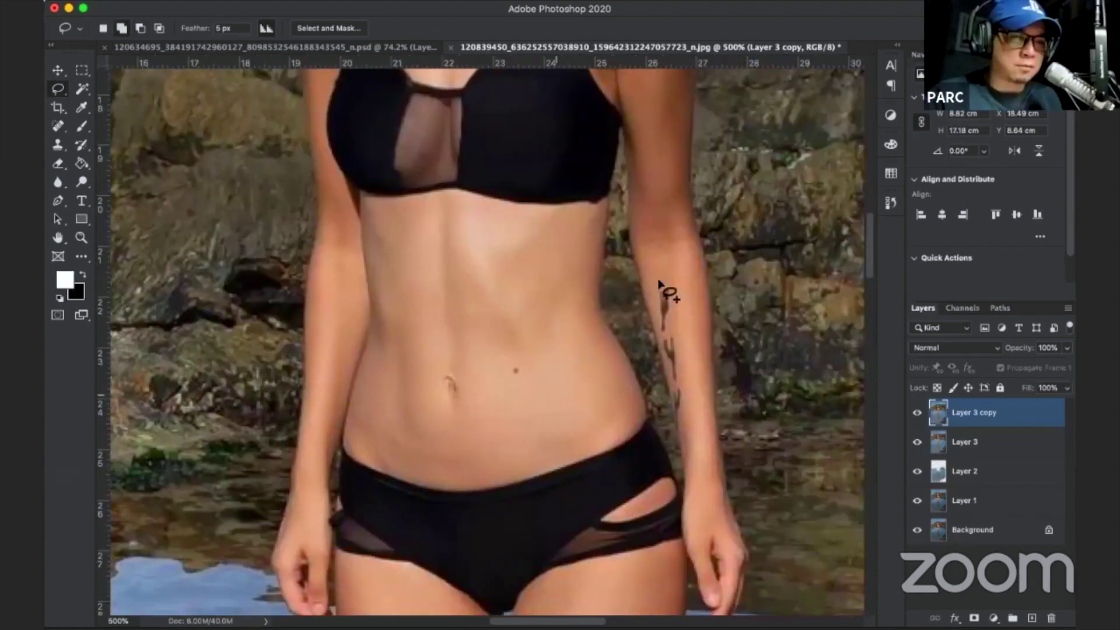
{"action": "left_click_drag", "start_coordinate": [646, 269], "coordinate": [690, 548]}
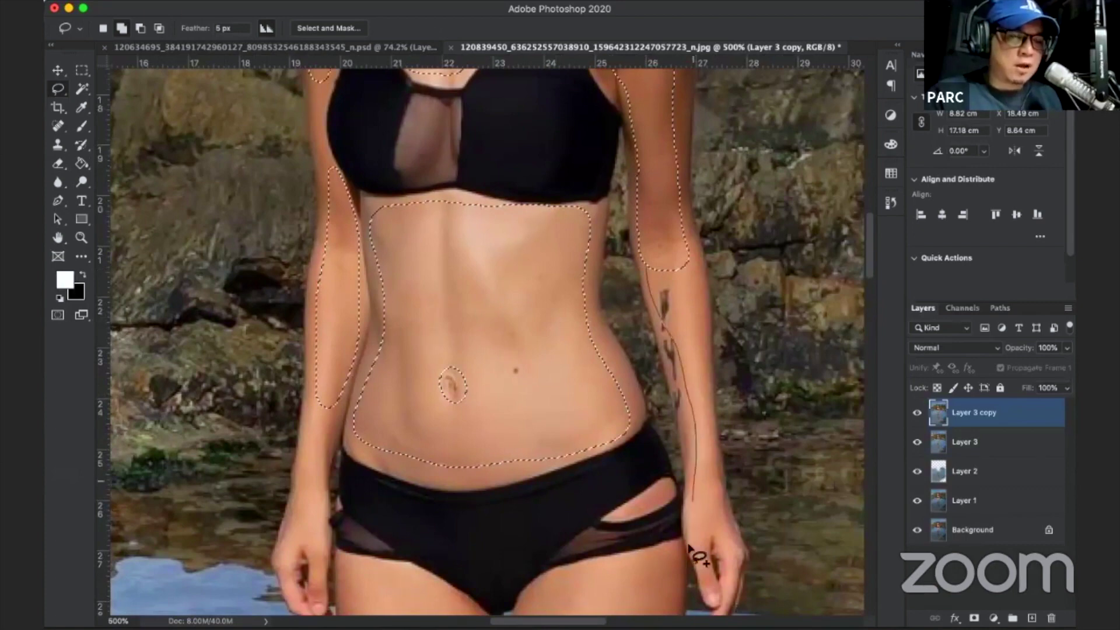
{"action": "left_click_drag", "start_coordinate": [710, 526], "coordinate": [728, 512]}
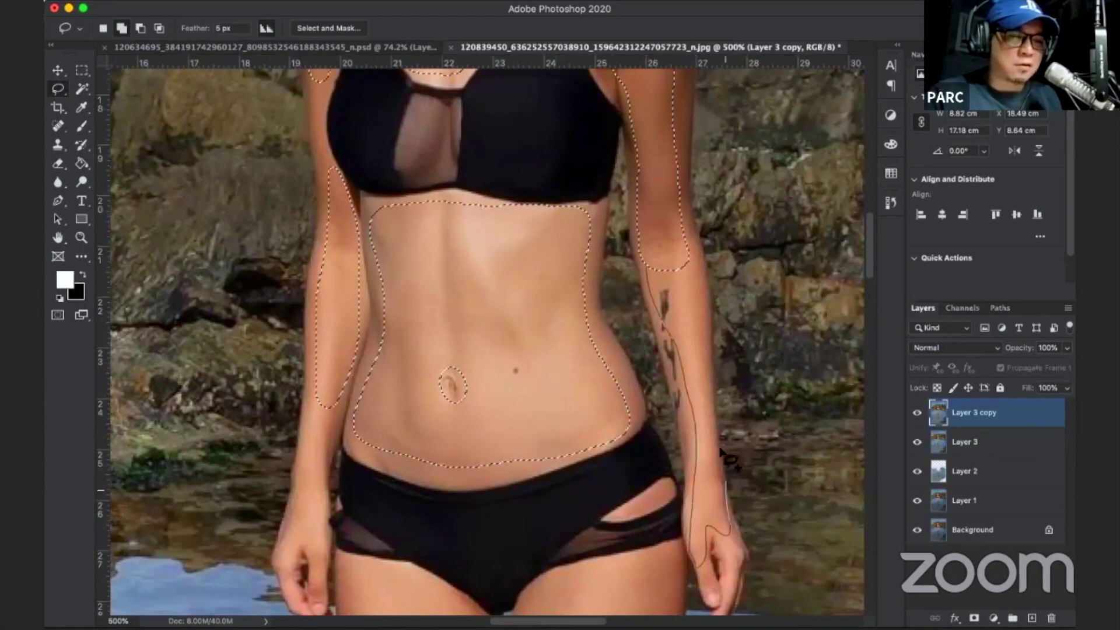
{"action": "left_click_drag", "start_coordinate": [722, 450], "coordinate": [705, 385]}
{"action": "left_click_drag", "start_coordinate": [703, 304], "coordinate": [685, 255]}
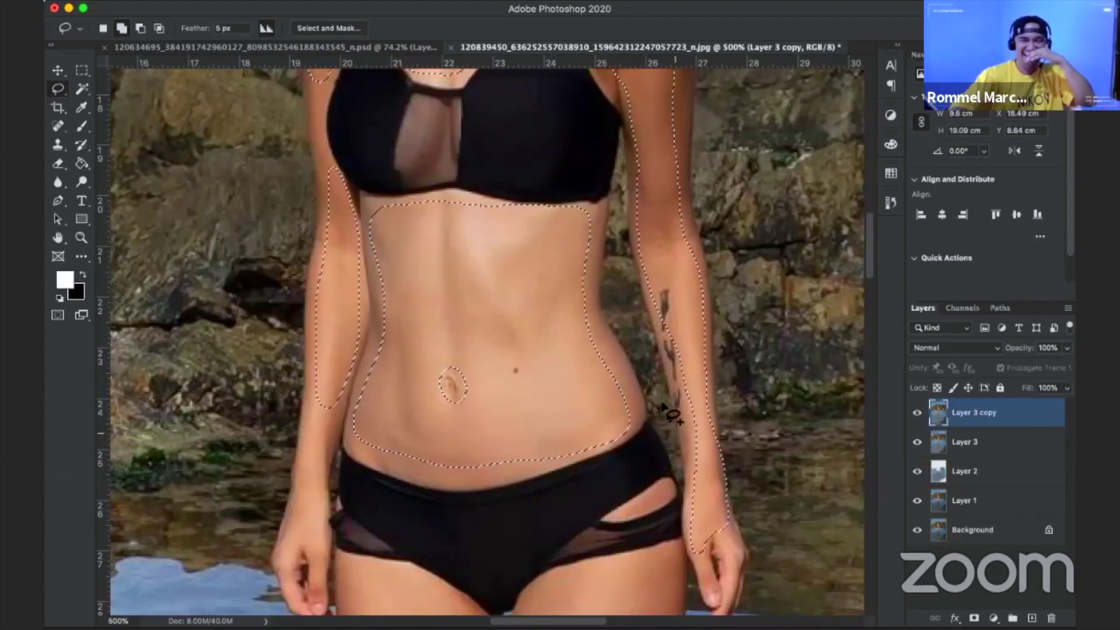
Add the left forearm, wrist and hand to the skin selection.
{"action": "left_click_drag", "start_coordinate": [315, 389], "coordinate": [289, 513]}
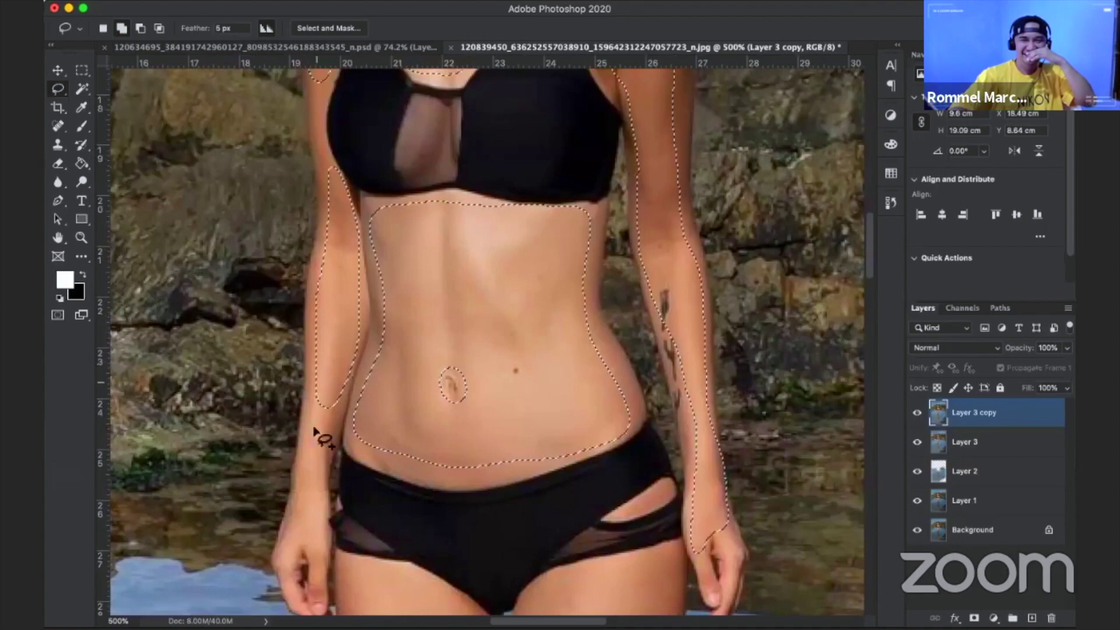
{"action": "left_click_drag", "start_coordinate": [271, 566], "coordinate": [318, 543]}
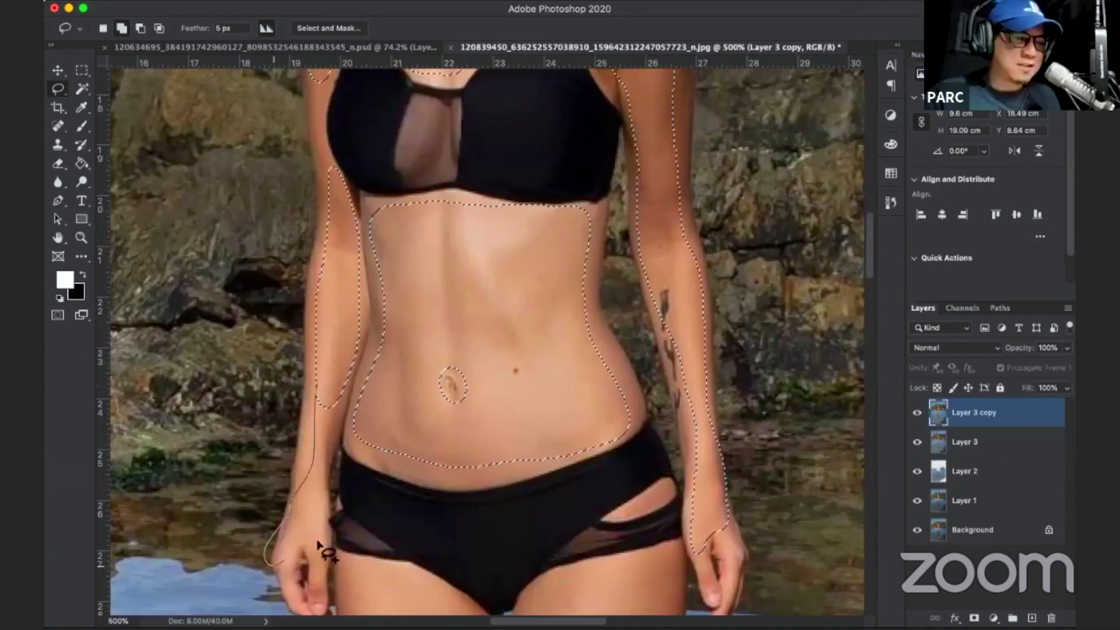
{"action": "left_click_drag", "start_coordinate": [331, 448], "coordinate": [327, 392]}
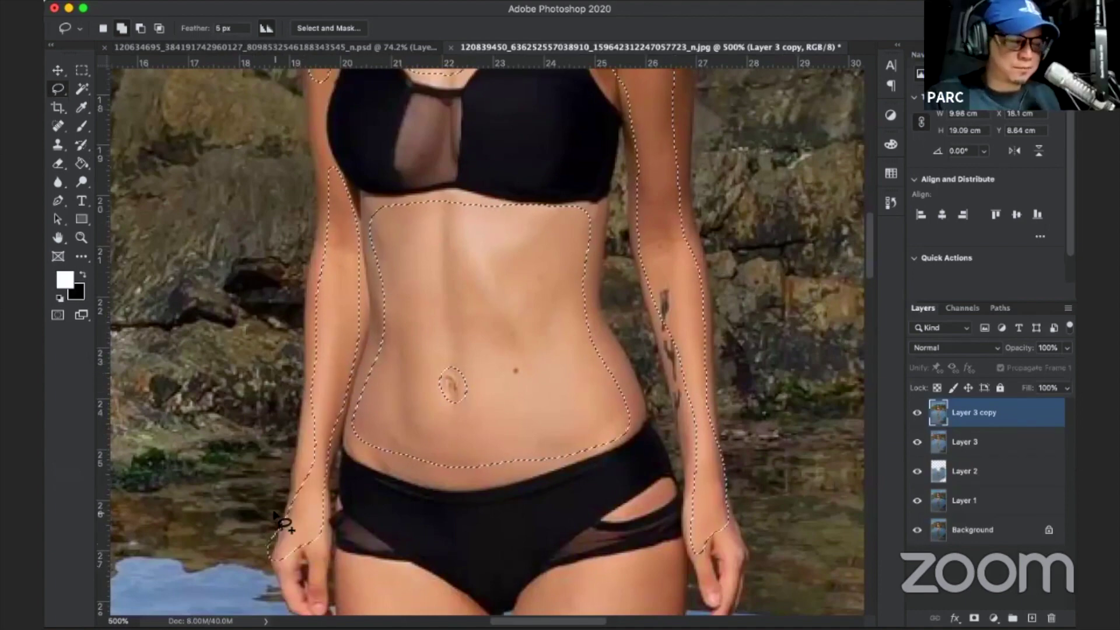
{"action": "left_click_drag", "start_coordinate": [274, 518], "coordinate": [302, 496]}
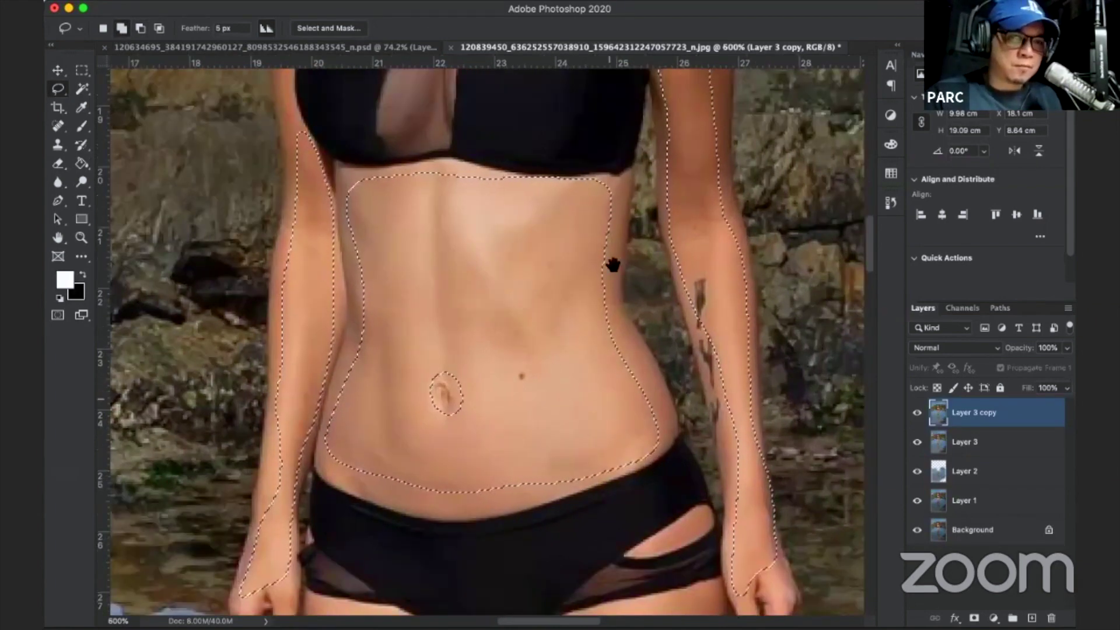
Add the left and right thighs from the bikini line downward.
{"action": "scroll", "coordinate": [612, 262], "scroll_direction": "down", "scroll_amount": 5}
{"action": "scroll", "coordinate": [595, 89], "scroll_direction": "down", "scroll_amount": 3}
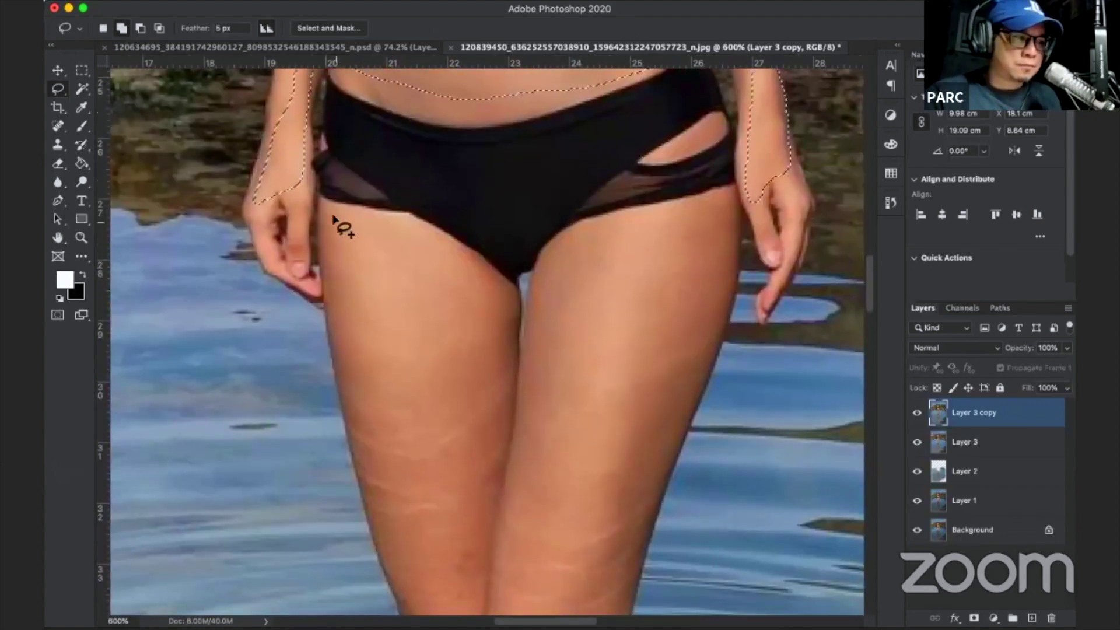
{"action": "mouse_move", "coordinate": [333, 214]}
{"action": "left_mouse_down"}
{"action": "mouse_move", "coordinate": [512, 289]}
{"action": "mouse_move", "coordinate": [500, 495]}
{"action": "mouse_move", "coordinate": [476, 560]}
{"action": "mouse_move", "coordinate": [410, 576]}
{"action": "mouse_move", "coordinate": [375, 487]}
{"action": "mouse_move", "coordinate": [367, 411]}
{"action": "left_mouse_up"}
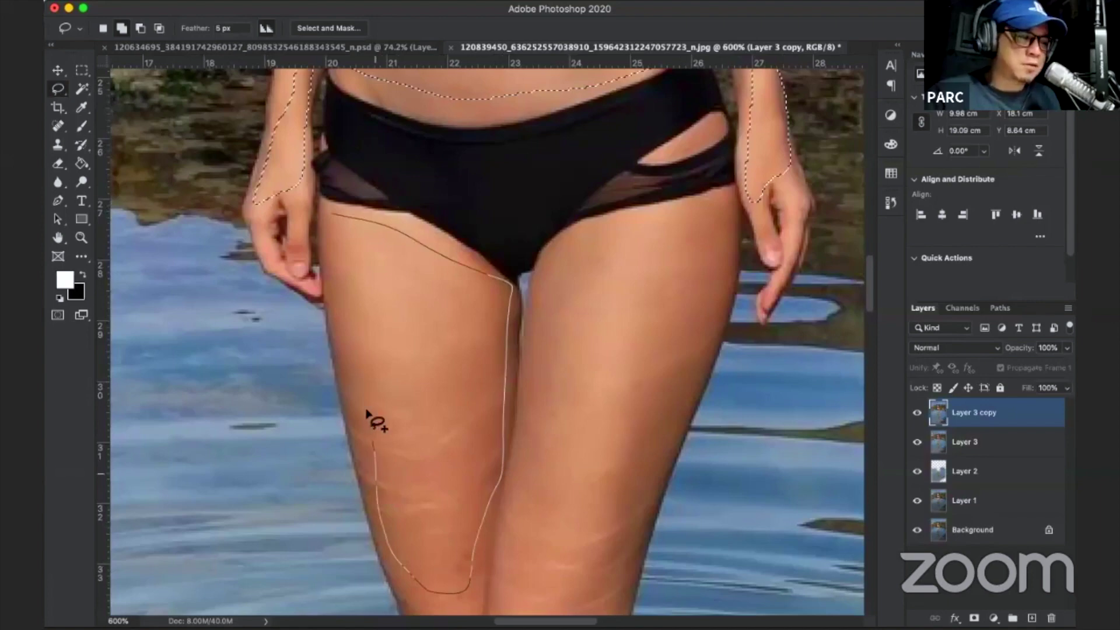
{"action": "left_click_drag", "start_coordinate": [351, 342], "coordinate": [338, 220]}
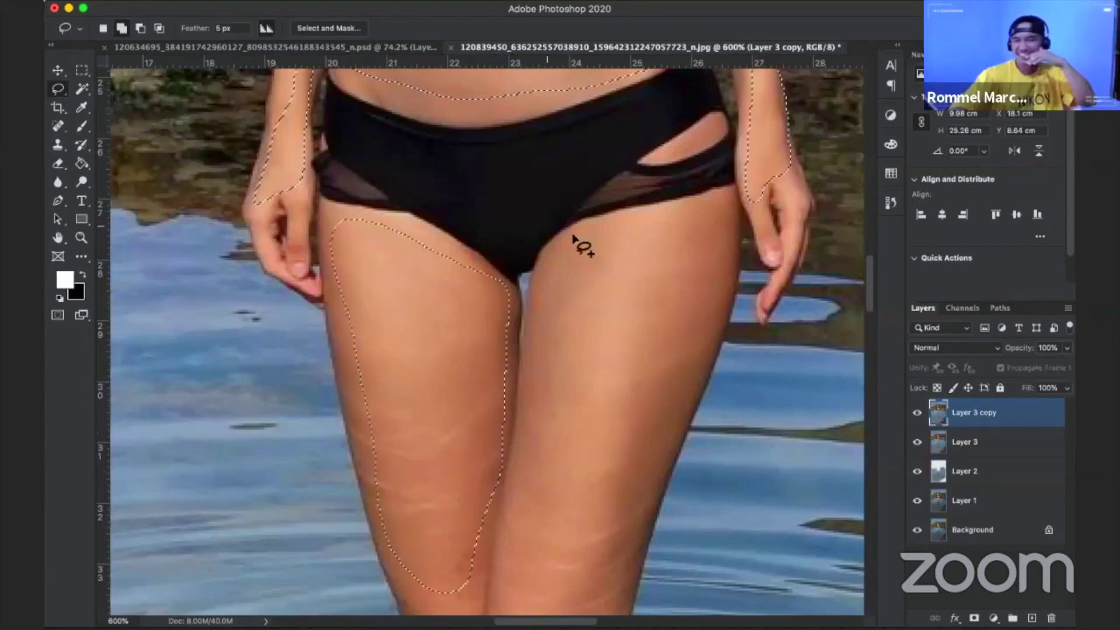
{"action": "left_click_drag", "start_coordinate": [578, 236], "coordinate": [508, 517]}
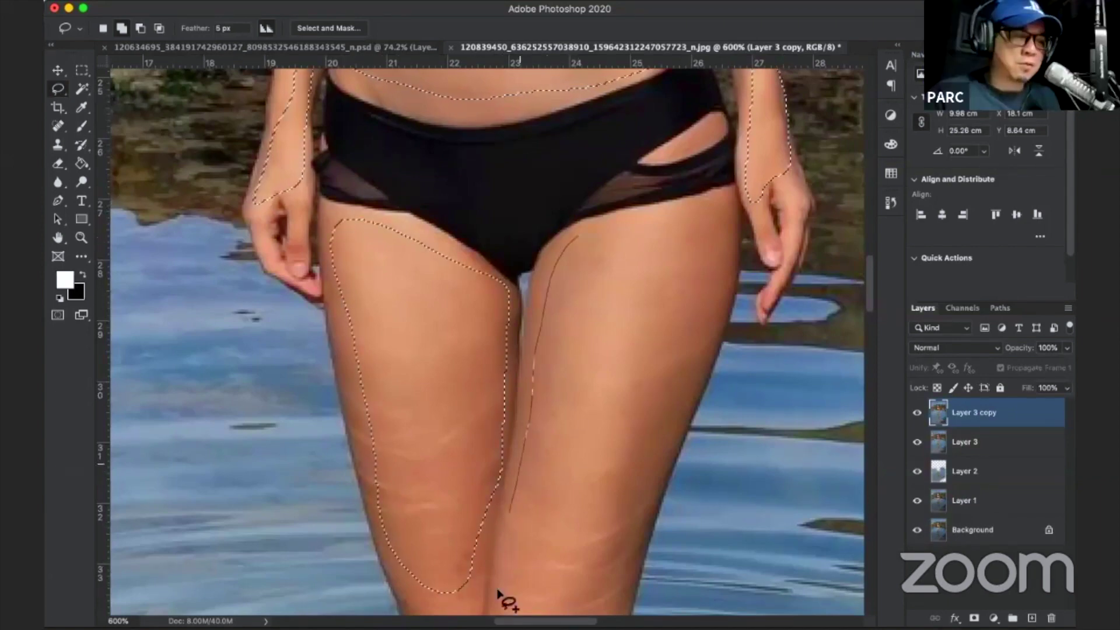
{"action": "left_click_drag", "start_coordinate": [624, 602], "coordinate": [675, 406]}
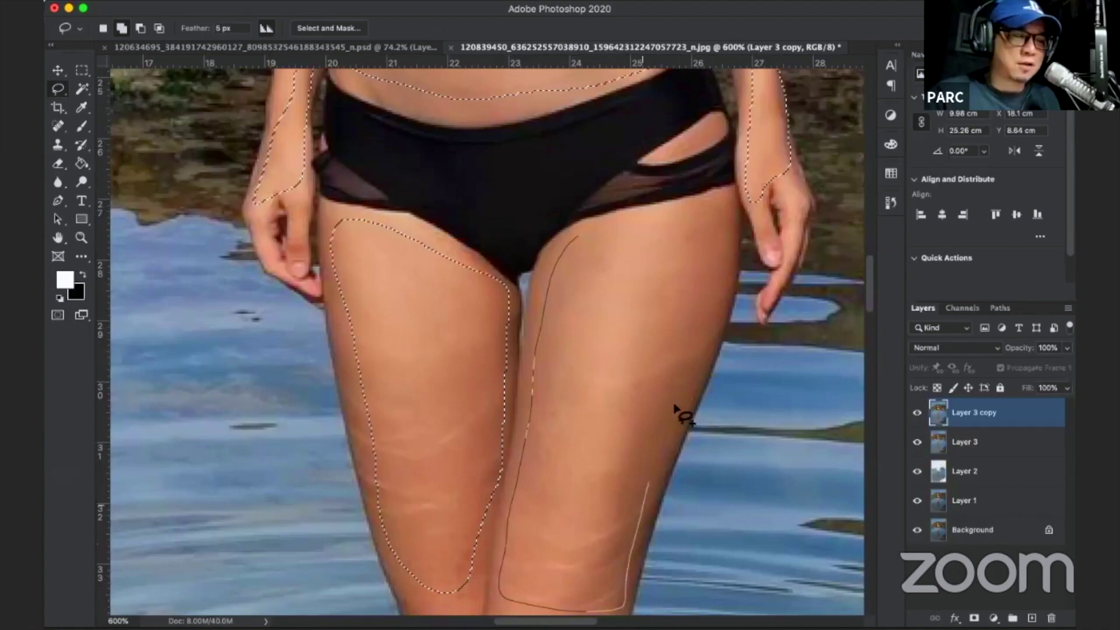
{"action": "left_click_drag", "start_coordinate": [702, 345], "coordinate": [713, 280]}
{"action": "mouse_move", "coordinate": [720, 219]}
{"action": "left_mouse_down"}
{"action": "mouse_move", "coordinate": [593, 215]}
{"action": "mouse_move", "coordinate": [557, 239]}
{"action": "left_mouse_up"}
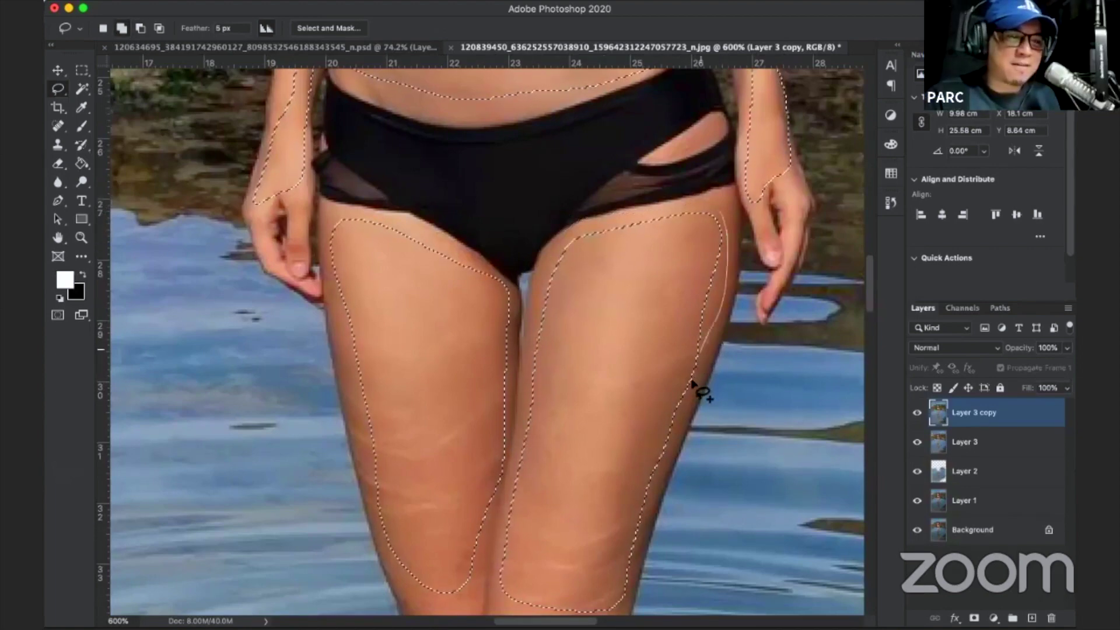
Add both knees at the waterline to the selection.
{"action": "left_click_drag", "start_coordinate": [655, 427], "coordinate": [713, 200]}
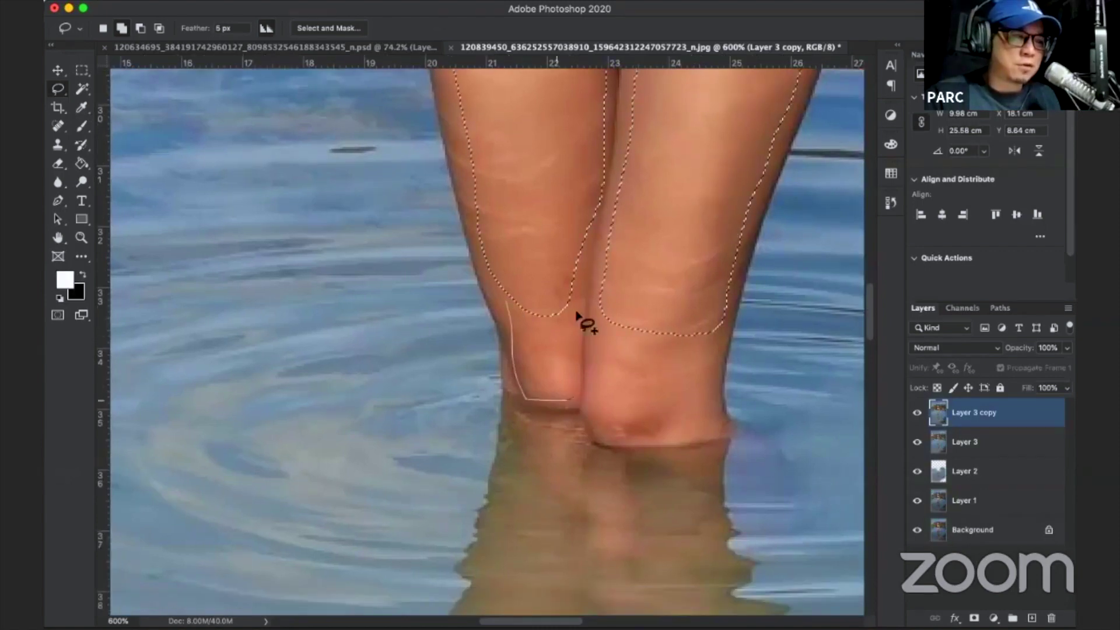
{"action": "left_click_drag", "start_coordinate": [572, 264], "coordinate": [600, 410]}
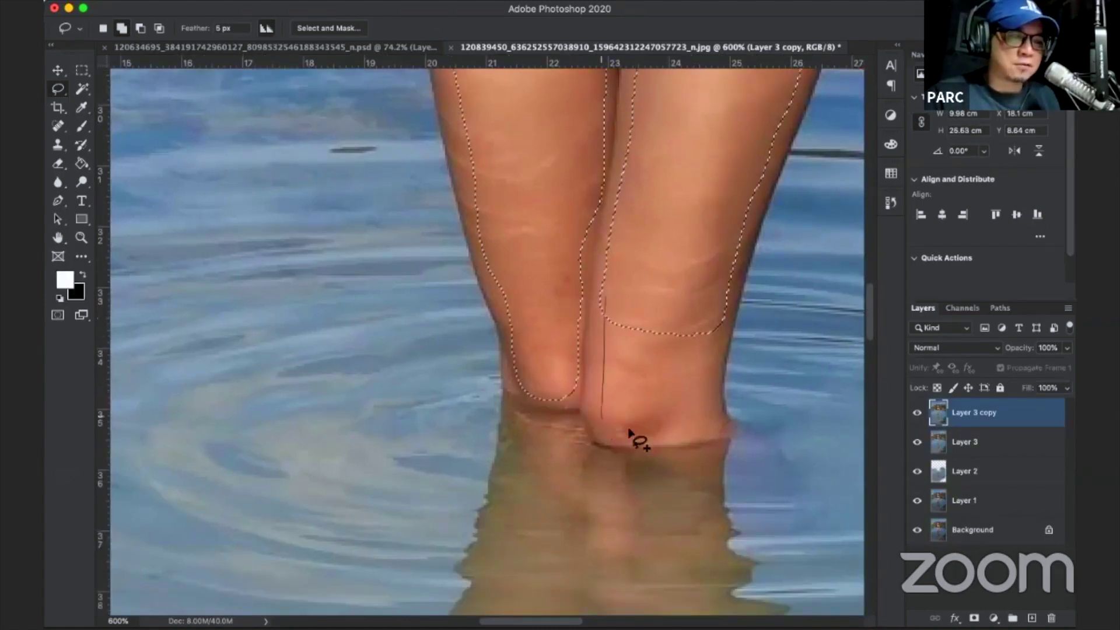
{"action": "left_click_drag", "start_coordinate": [723, 315], "coordinate": [732, 305]}
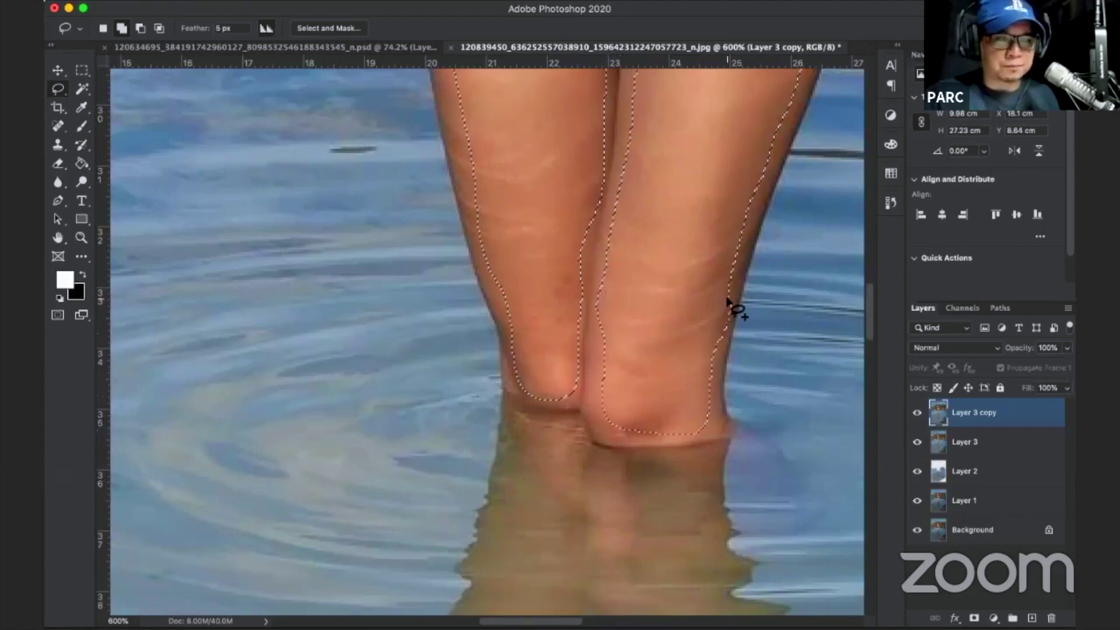
Copy the feathered skin selection onto a new Layer 4 and bring up the Blur filters.
{"action": "key", "text": "ctrl+0"}
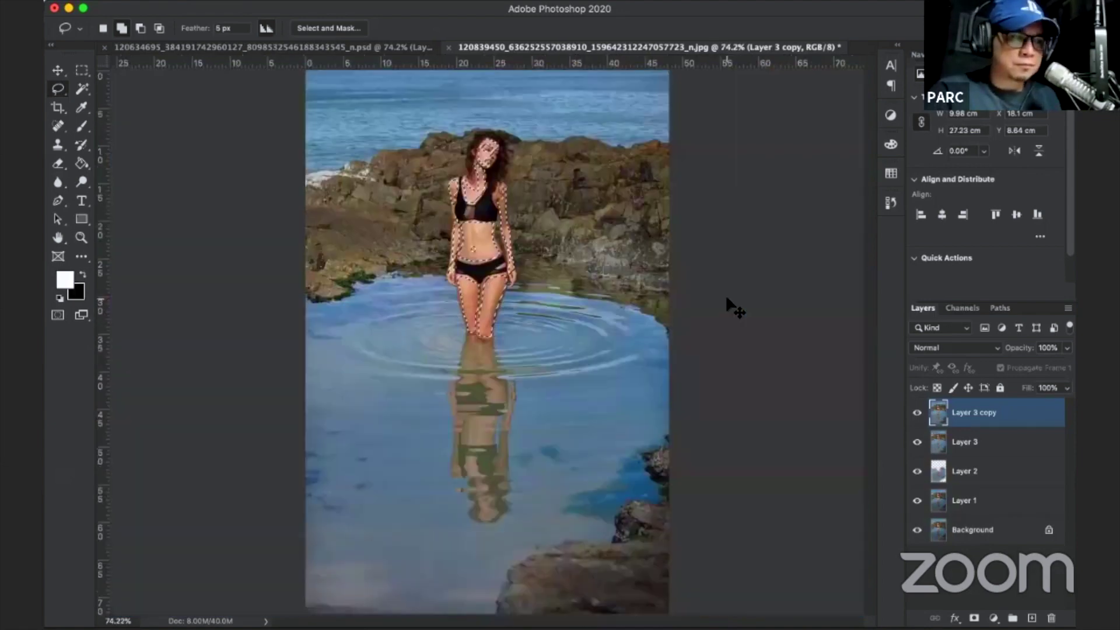
{"action": "key", "text": "ctrl+plus"}
{"action": "key", "text": "ctrl+plus"}
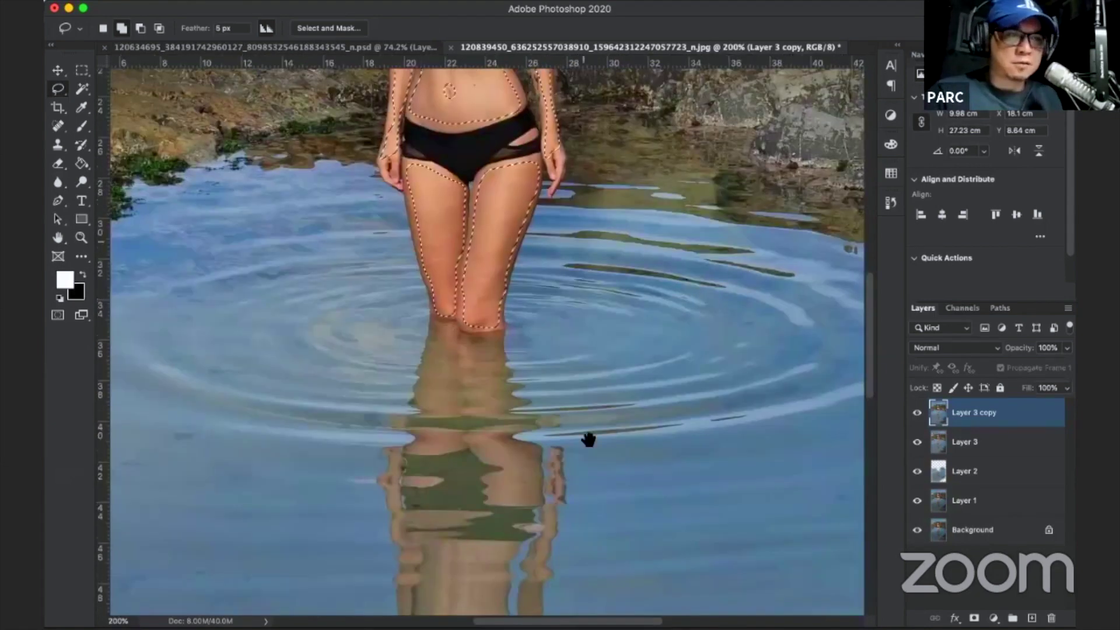
{"action": "scroll", "coordinate": [590, 461], "scroll_direction": "up", "scroll_amount": 5}
{"action": "key", "text": "ctrl+j"}
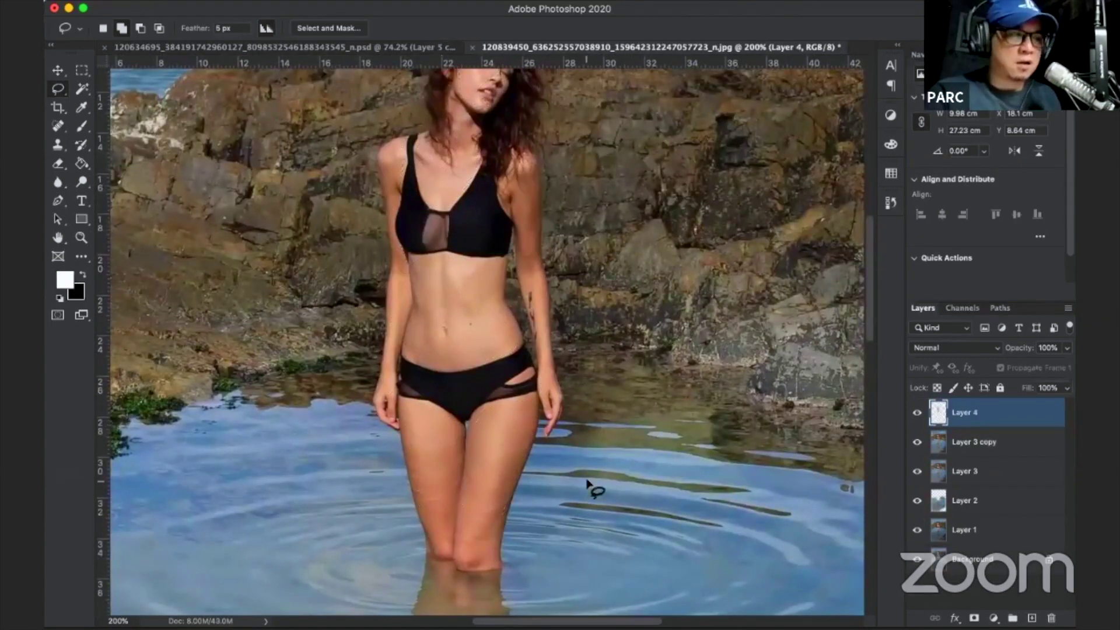
{"action": "key", "text": "ctrl+plus"}
{"action": "left_click", "coordinate": [380, 1]}
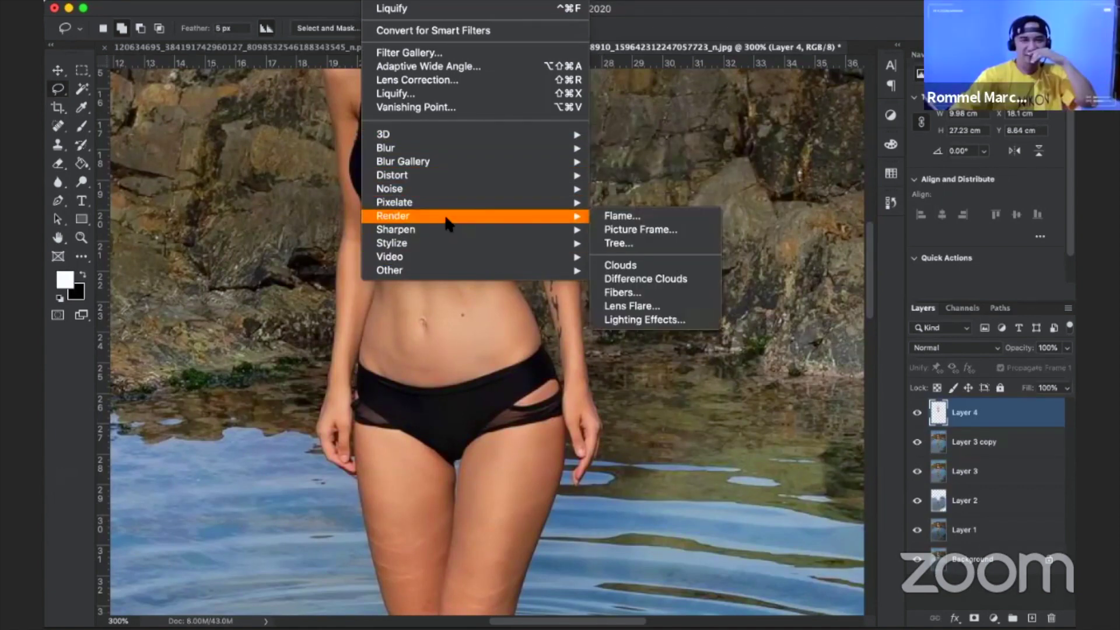
{"action": "mouse_move", "coordinate": [472, 148]}
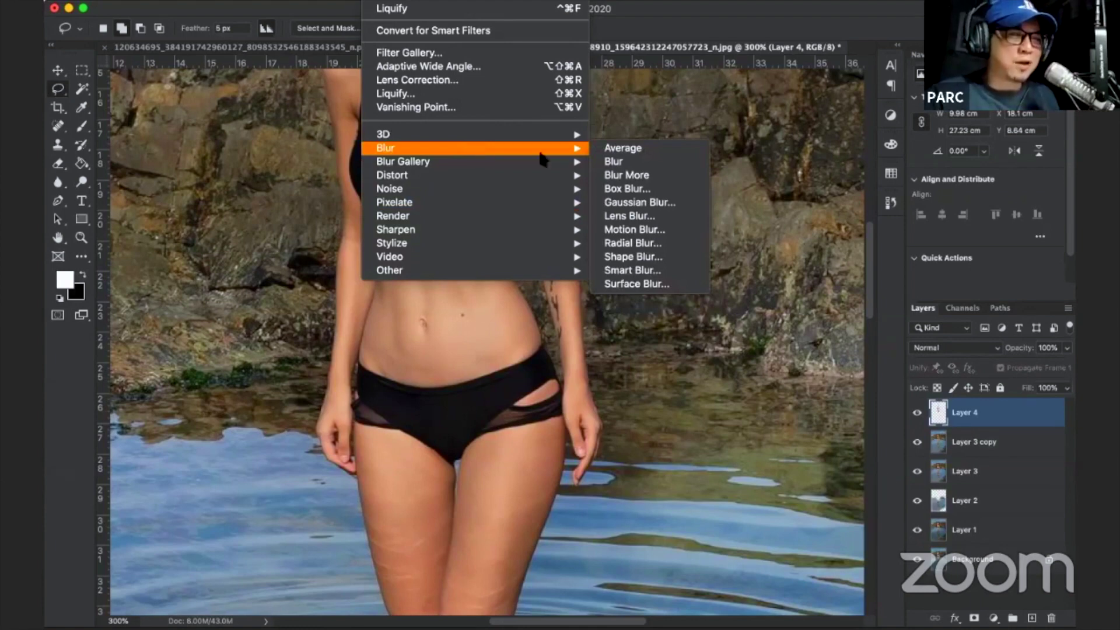
Apply a Surface Blur to smooth the skin on Layer 4.
{"action": "left_click", "coordinate": [664, 283]}
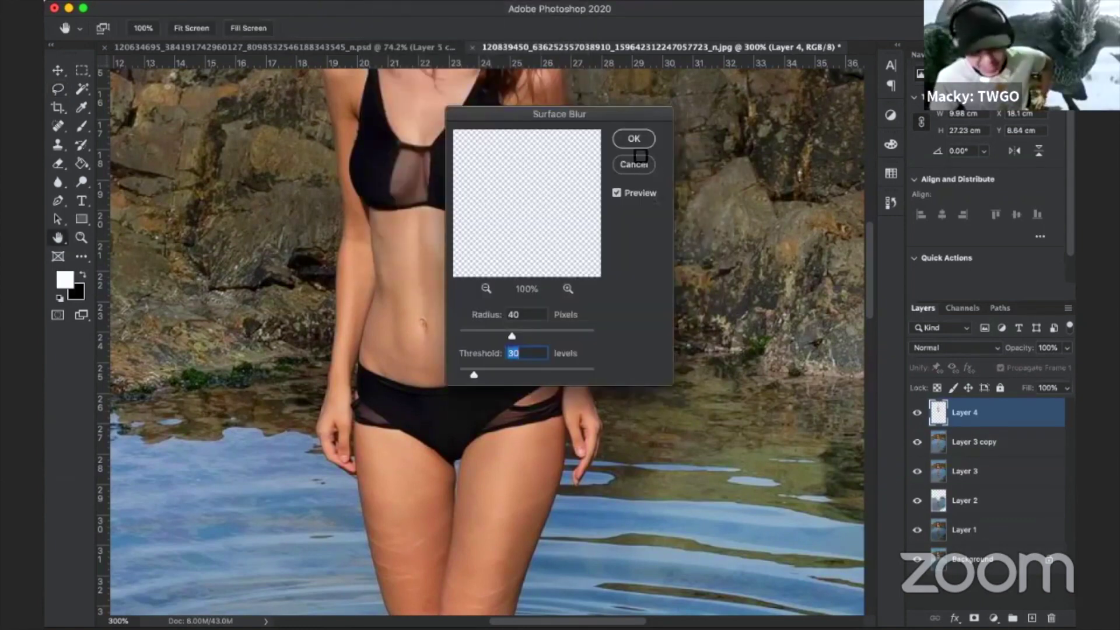
{"action": "left_click", "coordinate": [637, 142]}
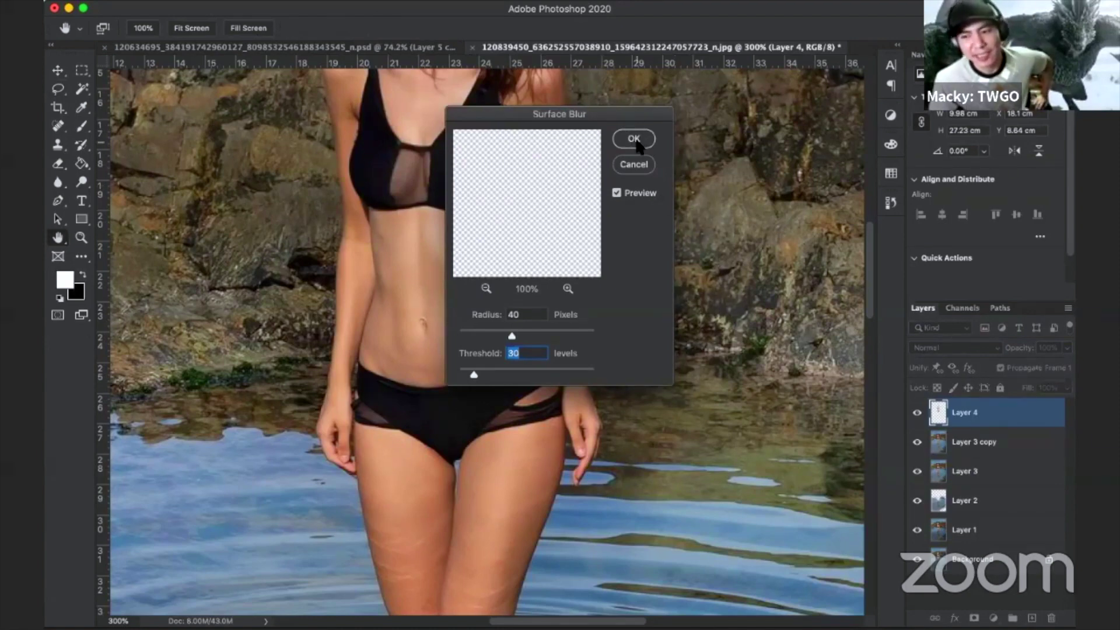
{"action": "left_click", "coordinate": [636, 140]}
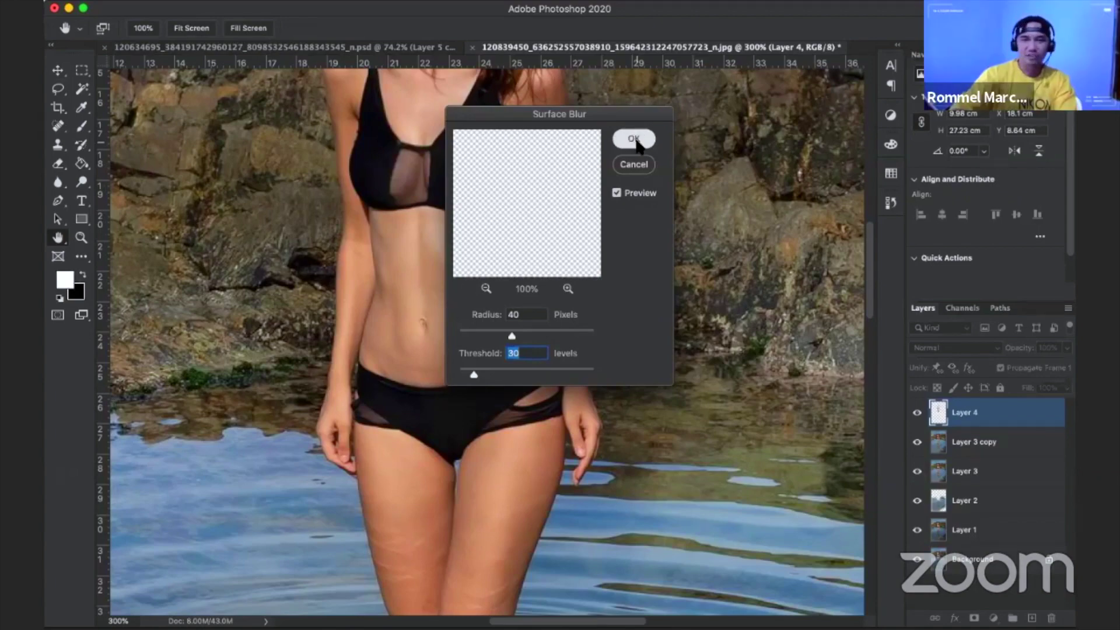
Compare smoothed and original abdomen skin by toggling Layer 4's visibility.
{"action": "key", "text": "l"}
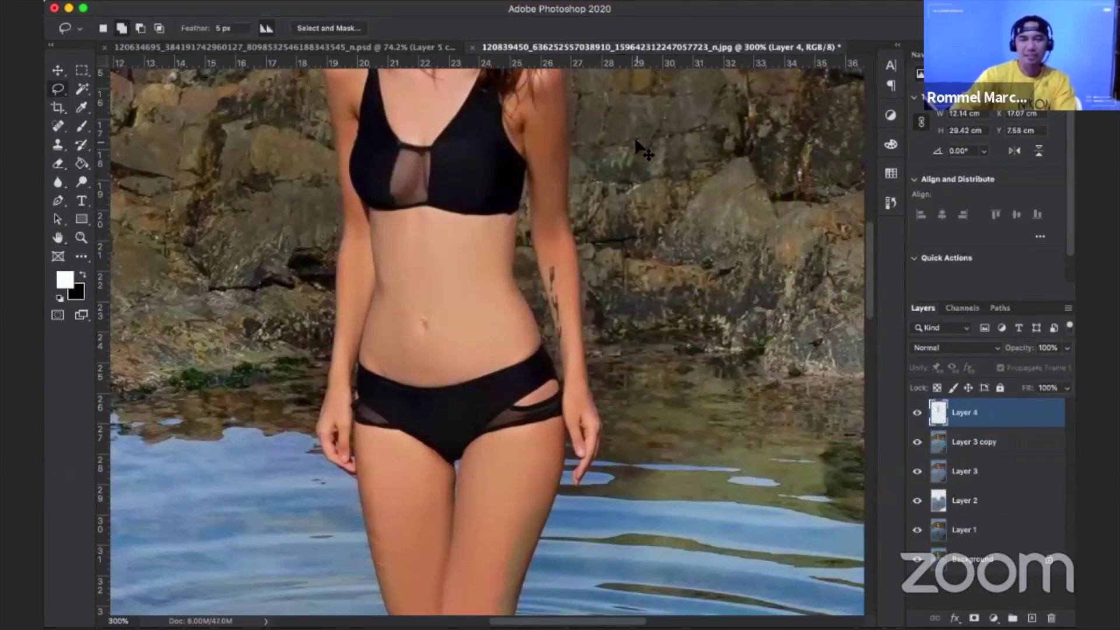
{"action": "key", "text": "ctrl+plus"}
{"action": "key", "text": "ctrl+minus"}
{"action": "key", "text": "ctrl+minus"}
{"action": "key", "text": "ctrl+plus"}
{"action": "key", "text": "ctrl+plus"}
{"action": "key", "text": "ctrl+plus"}
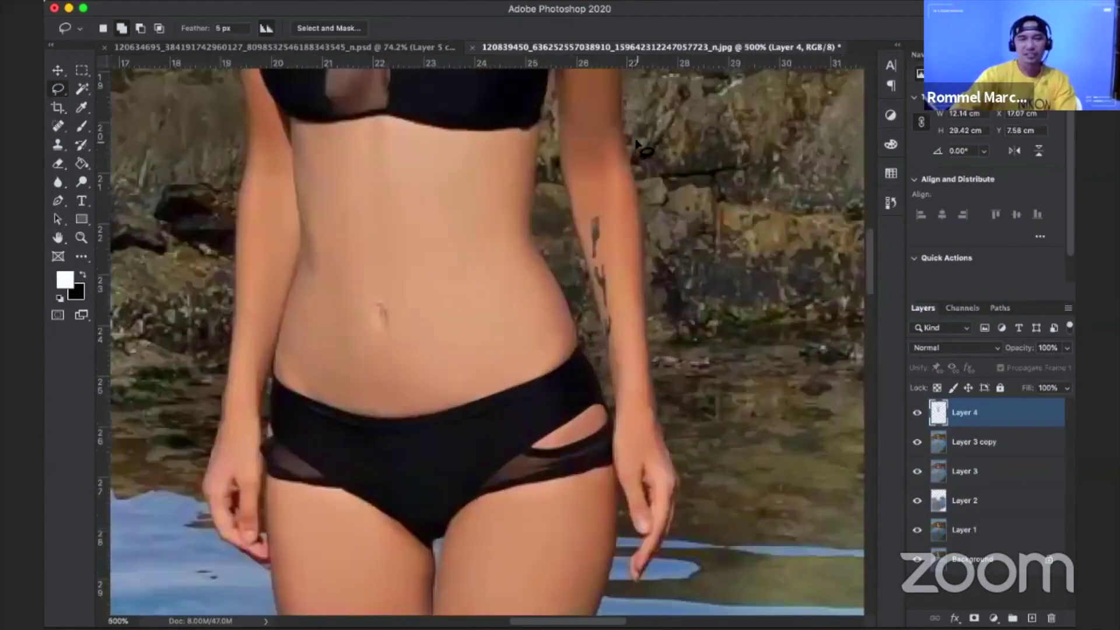
{"action": "left_click", "coordinate": [918, 413]}
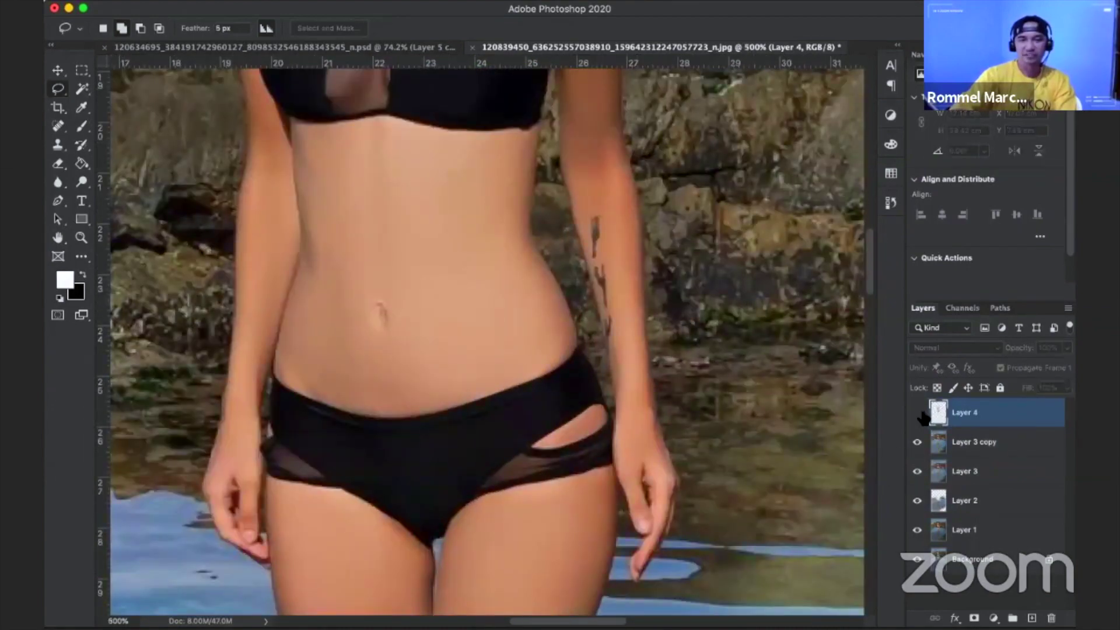
{"action": "left_click", "coordinate": [918, 413]}
{"action": "left_click", "coordinate": [920, 413]}
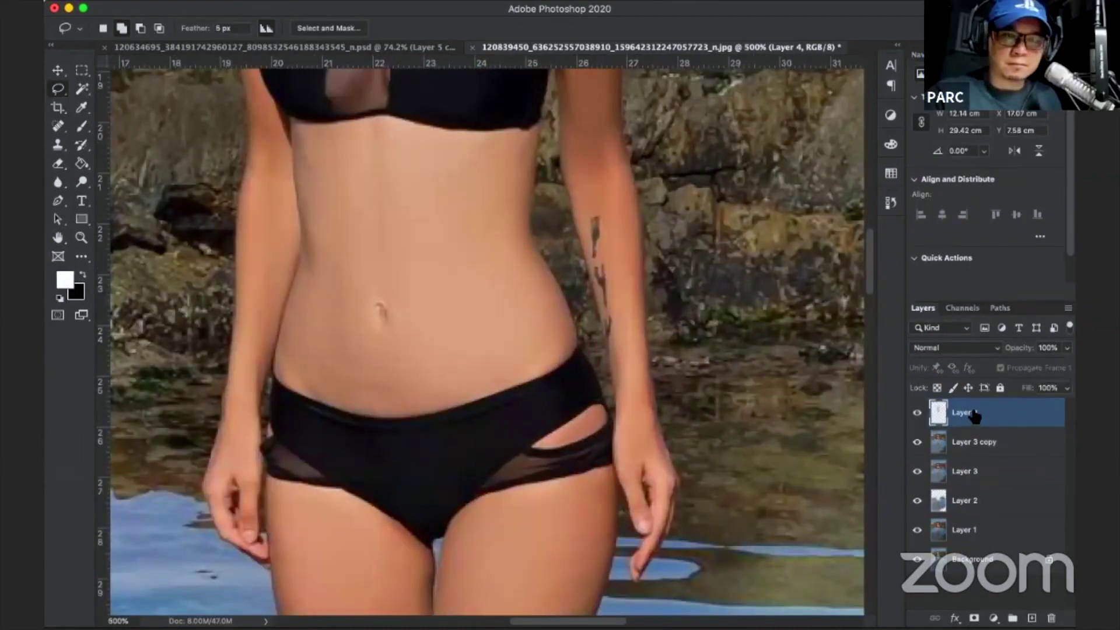
Lower Layer 4's fill to 57% and stamp all visible layers into Layer 5.
{"action": "left_click", "coordinate": [1067, 388]}
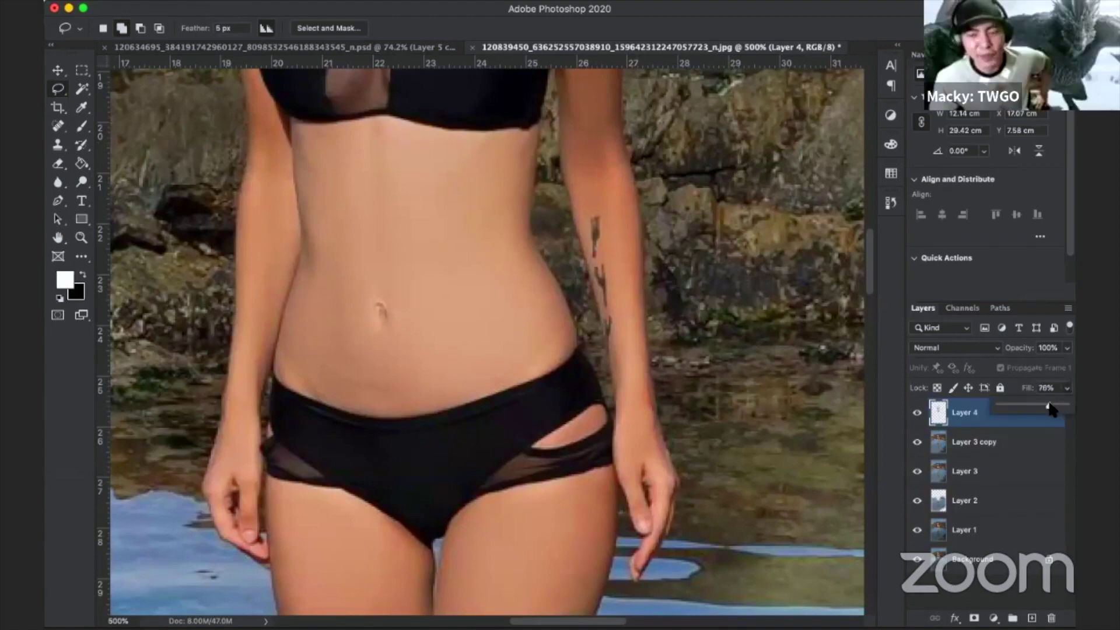
{"action": "left_click_drag", "start_coordinate": [1068, 404], "coordinate": [1037, 412]}
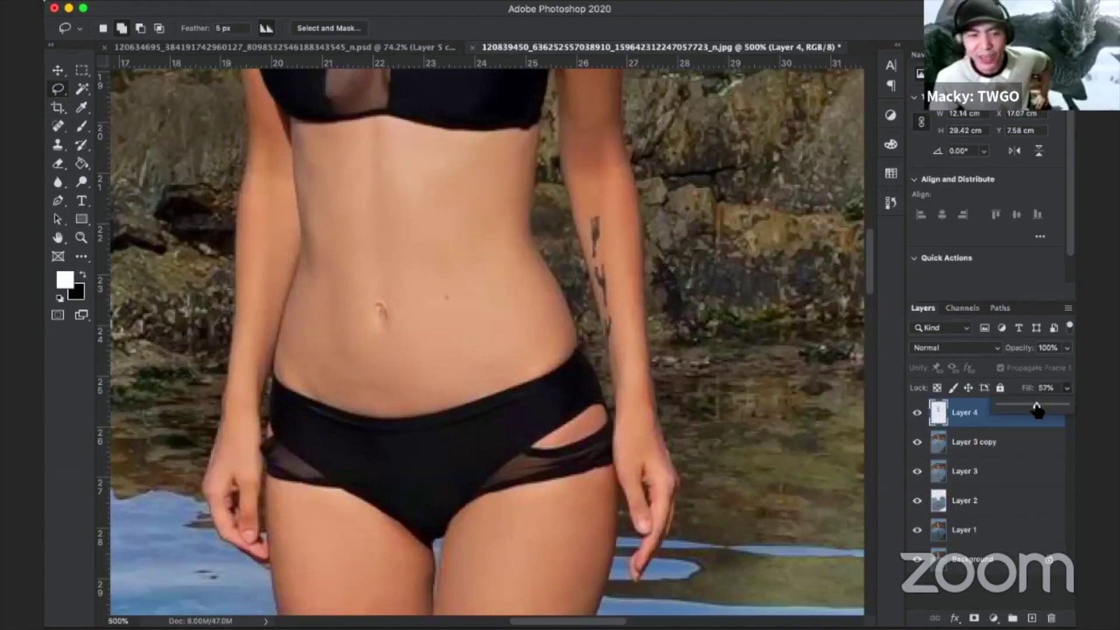
{"action": "key", "text": "ctrl+minus"}
{"action": "key", "text": "ctrl+minus"}
{"action": "key", "text": "ctrl+minus"}
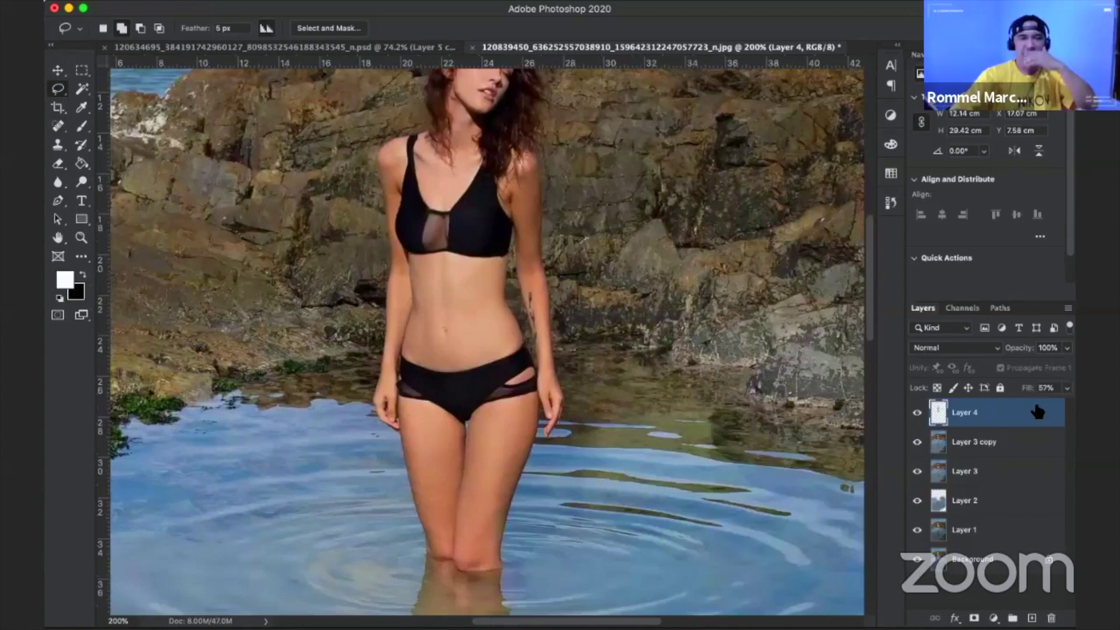
{"action": "key", "text": "ctrl+alt+shift+e"}
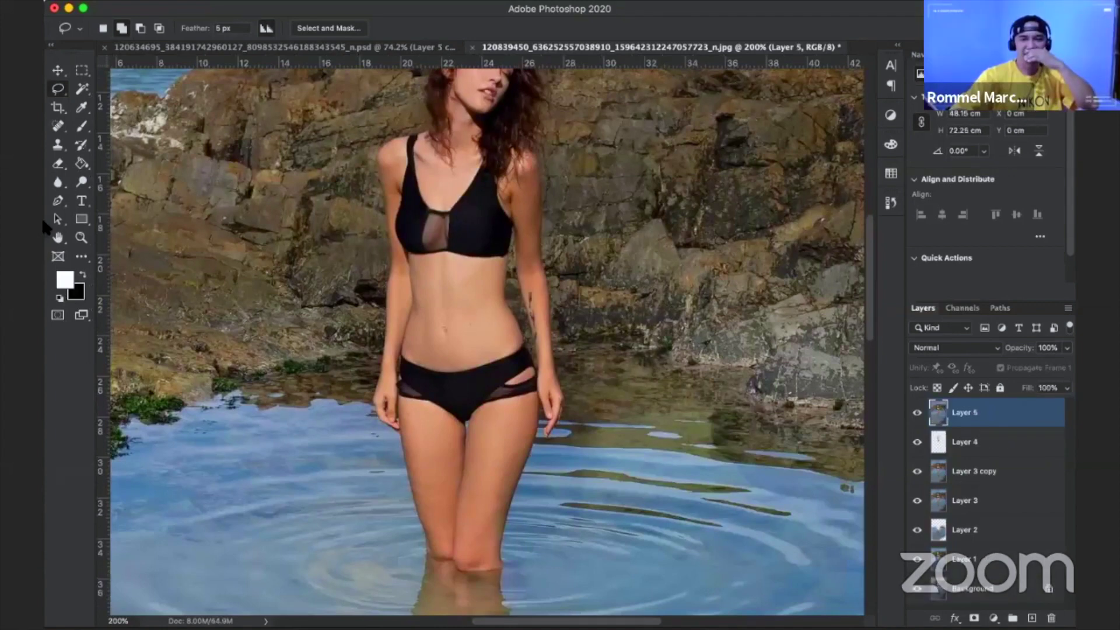
Burn midtones at 10% exposure with a shrunken brush along the torso, up toward the face.
{"action": "left_click", "coordinate": [83, 183]}
{"action": "right_click", "coordinate": [83, 183]}
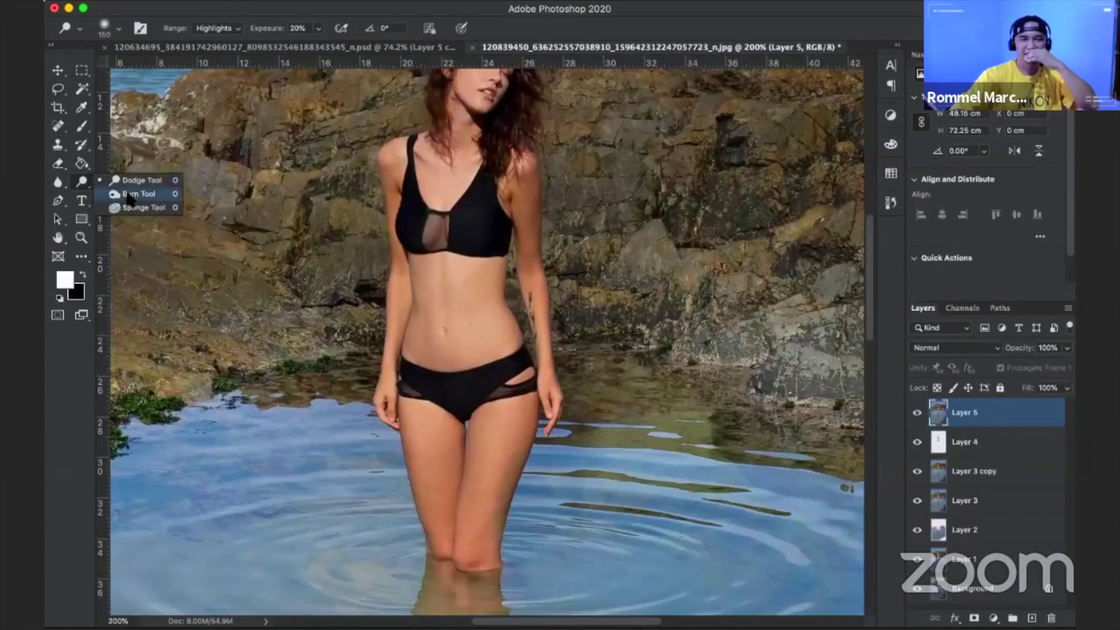
{"action": "left_click", "coordinate": [160, 197]}
{"action": "key", "text": "ctrl+equal"}
{"action": "key", "text": "ctrl+equal"}
{"action": "key", "text": "bracketleft"}
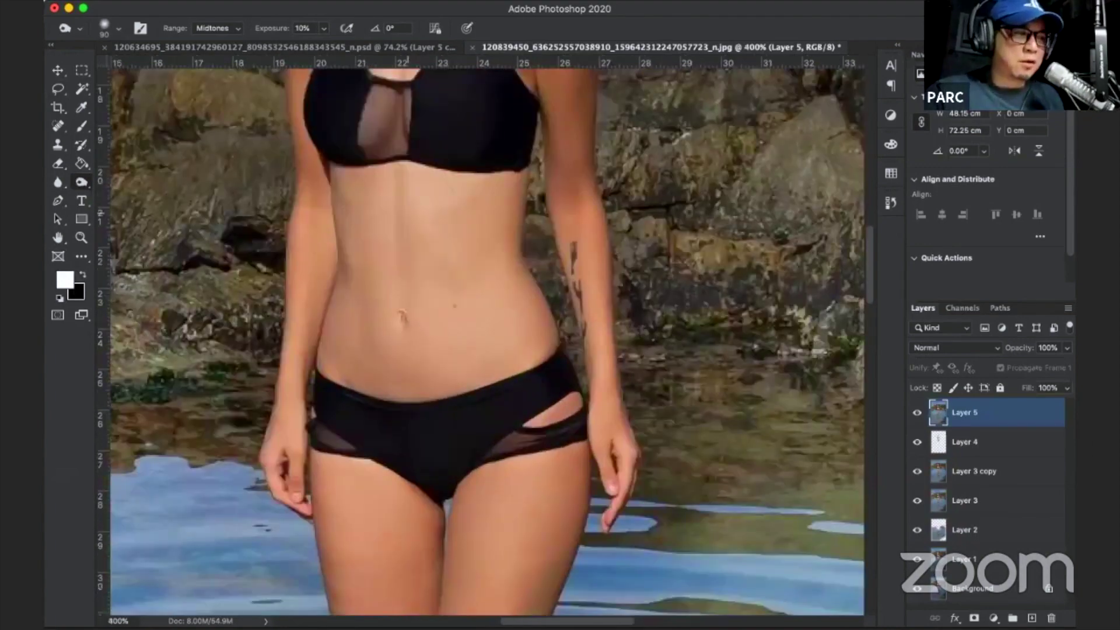
{"action": "key", "text": "bracketleft"}
{"action": "key", "text": "bracketleft"}
{"action": "key", "text": "bracketleft"}
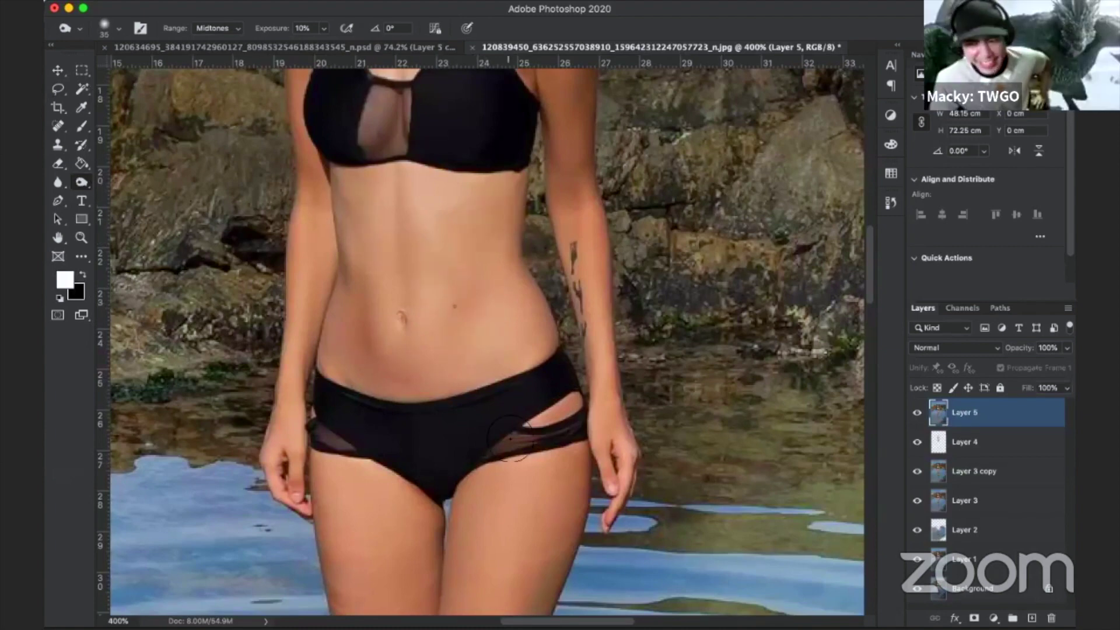
{"action": "scroll", "coordinate": [513, 280], "scroll_direction": "down", "scroll_amount": 5}
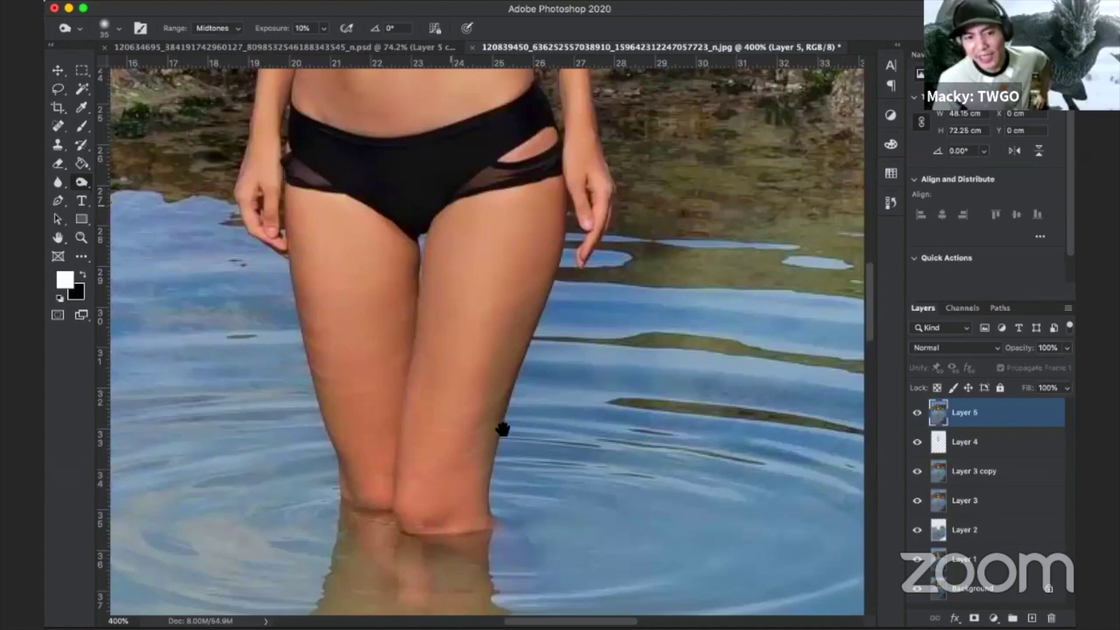
{"action": "scroll", "coordinate": [533, 538], "scroll_direction": "up", "scroll_amount": 8}
{"action": "scroll", "coordinate": [385, 303], "scroll_direction": "up", "scroll_amount": 1}
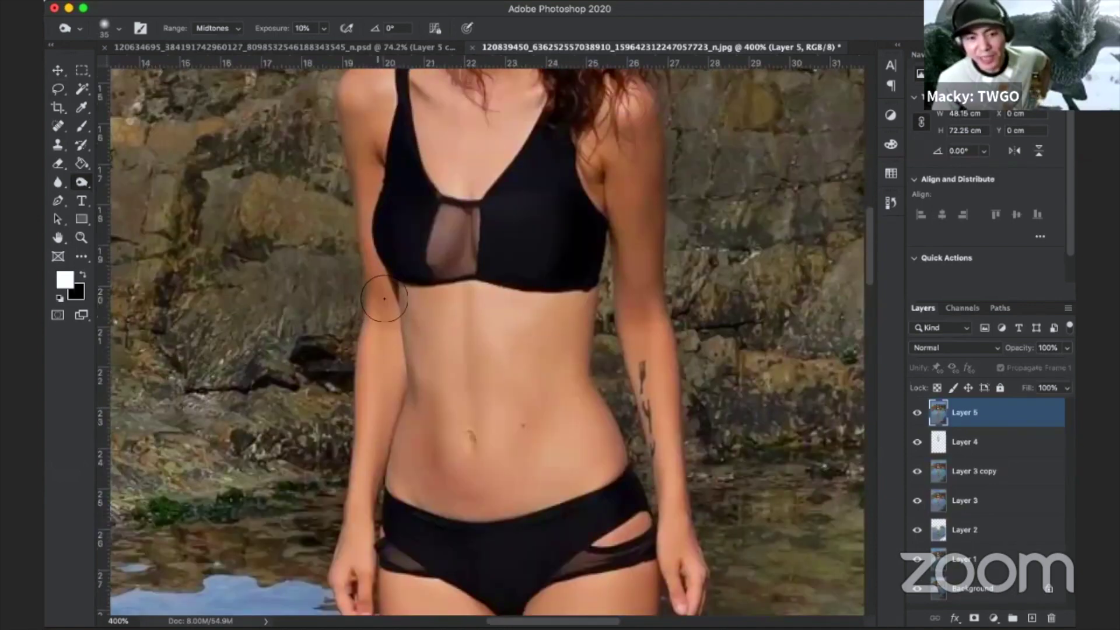
{"action": "key", "text": "bracketleft"}
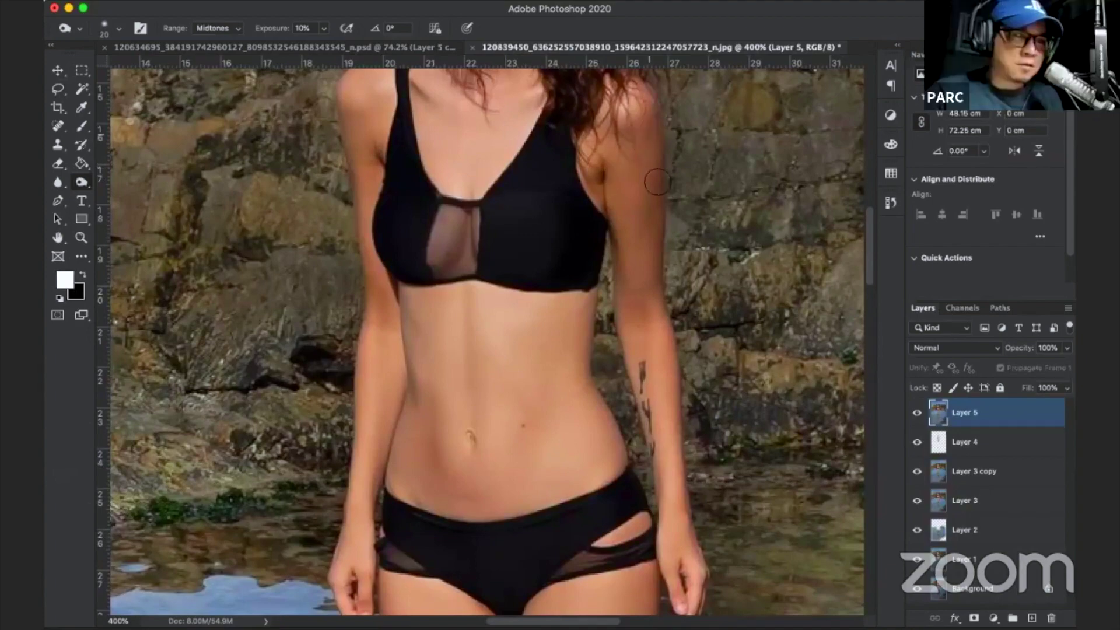
{"action": "left_click_drag", "start_coordinate": [628, 295], "coordinate": [701, 573]}
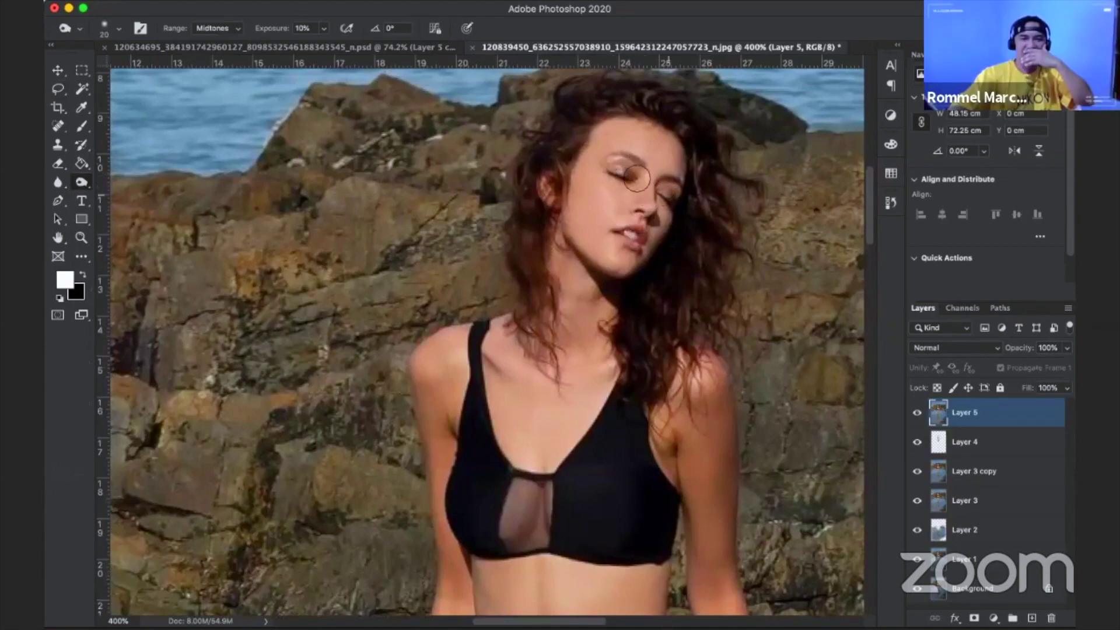
Select the hair on both sides of the face with a feathered Lasso and copy it to Layer 6.
{"action": "left_click", "coordinate": [59, 89]}
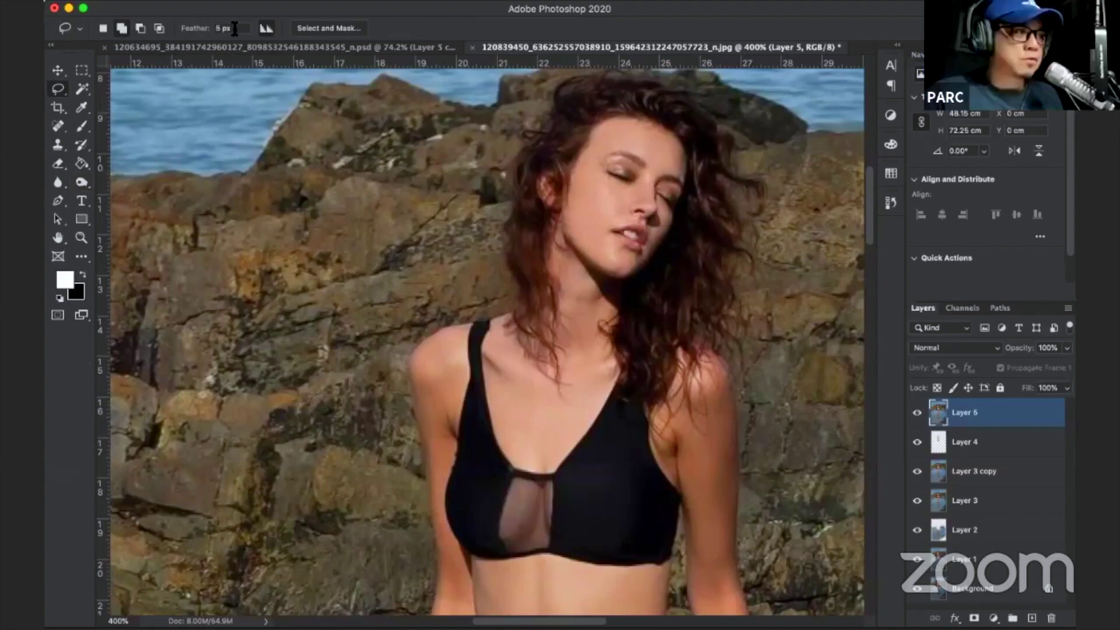
{"action": "left_click", "coordinate": [233, 28]}
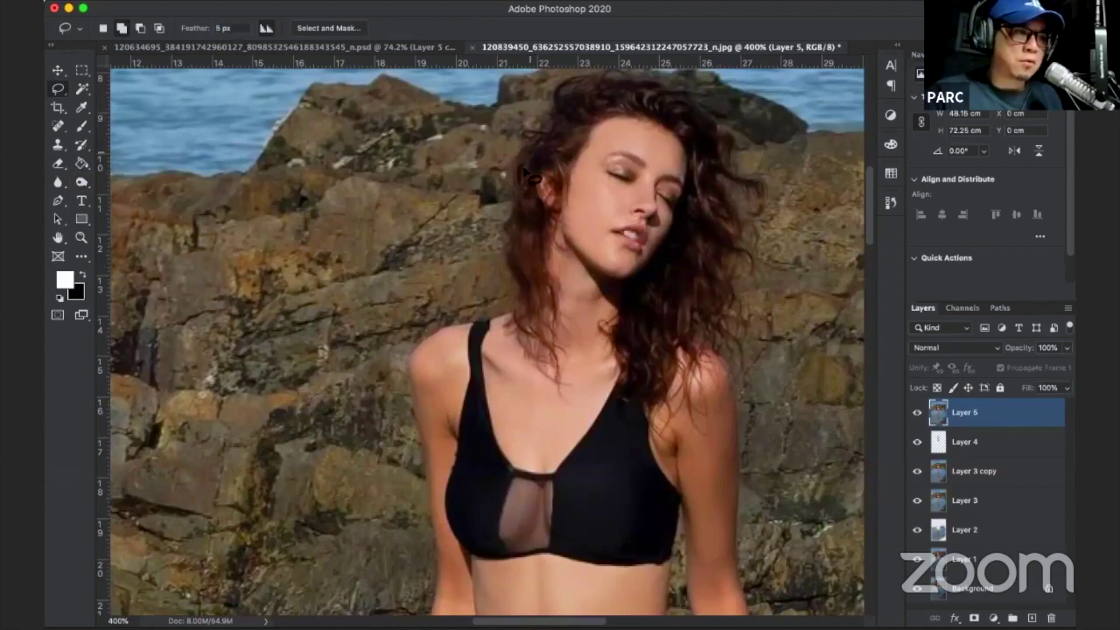
{"action": "mouse_move", "coordinate": [524, 169]}
{"action": "left_mouse_down"}
{"action": "mouse_move", "coordinate": [551, 213]}
{"action": "mouse_move", "coordinate": [618, 108]}
{"action": "left_mouse_up"}
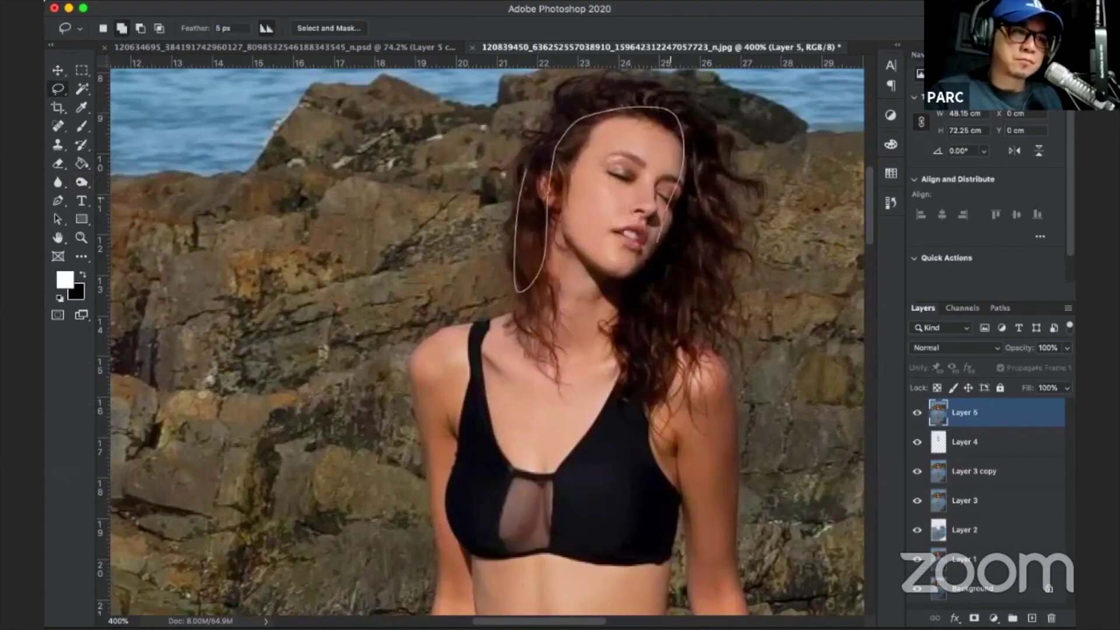
{"action": "mouse_move", "coordinate": [622, 306]}
{"action": "left_mouse_down"}
{"action": "mouse_move", "coordinate": [732, 257]}
{"action": "mouse_move", "coordinate": [721, 151]}
{"action": "left_mouse_up"}
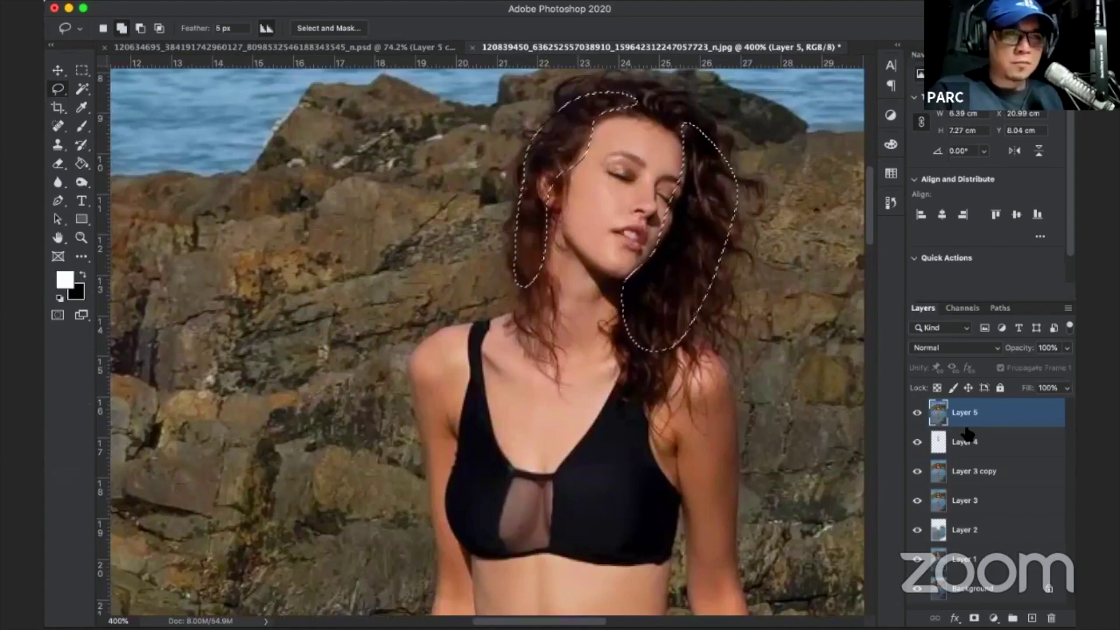
{"action": "key", "text": "ctrl+j"}
Apply Shadows/Highlights with Amount 44, Tone 63 and Radius 23 to the hair layer.
{"action": "left_click", "coordinate": [225, 0]}
{"action": "mouse_move", "coordinate": [247, 31]}
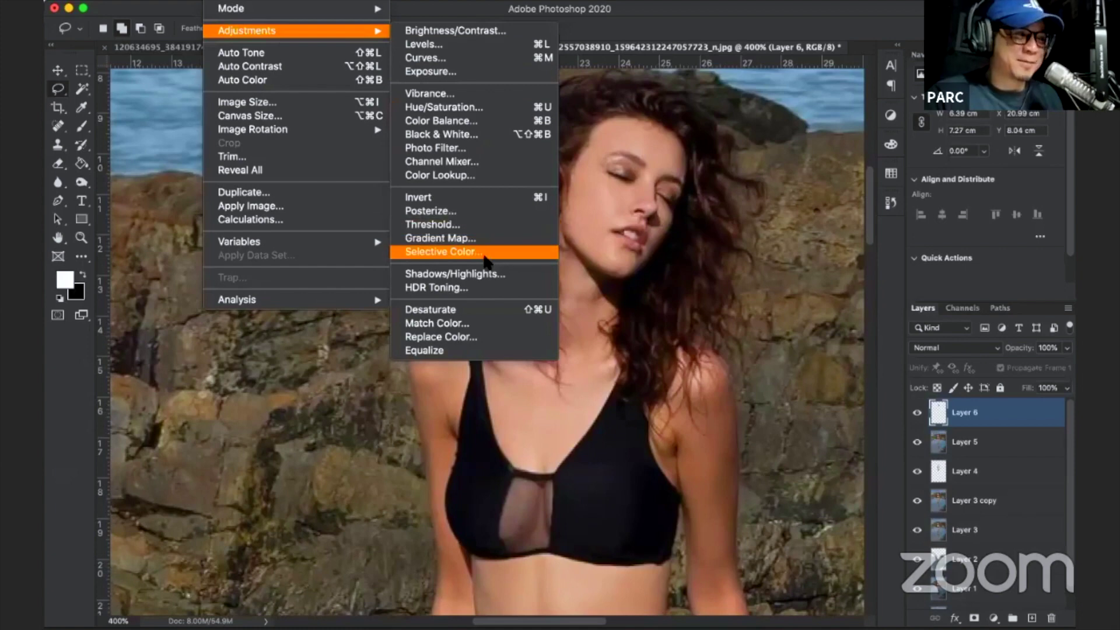
{"action": "left_click", "coordinate": [455, 274]}
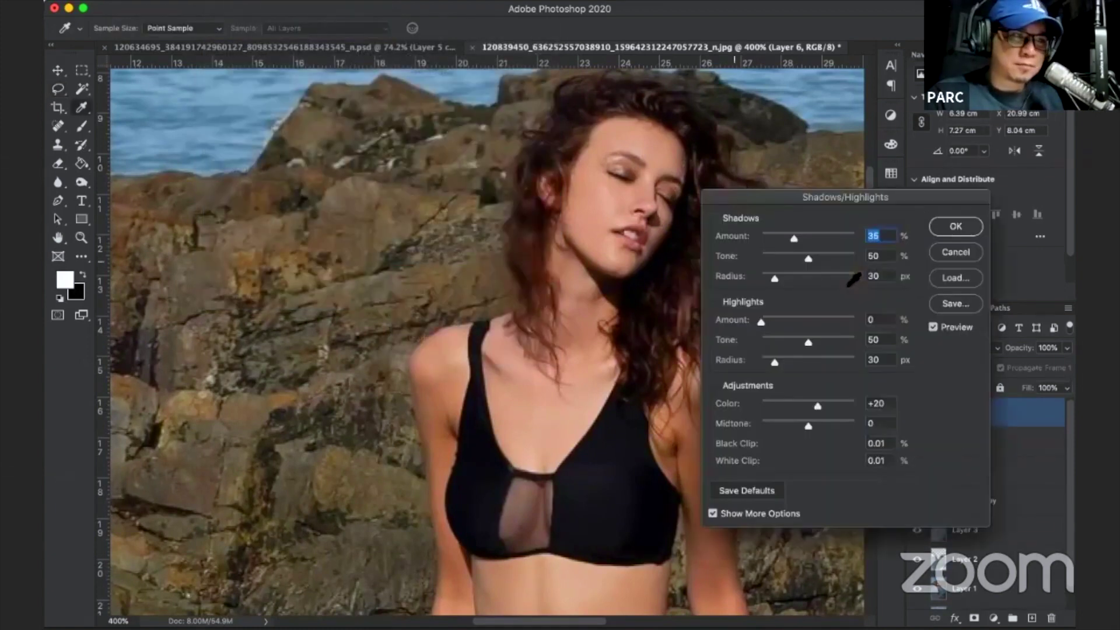
{"action": "left_click_drag", "start_coordinate": [875, 205], "coordinate": [838, 287]}
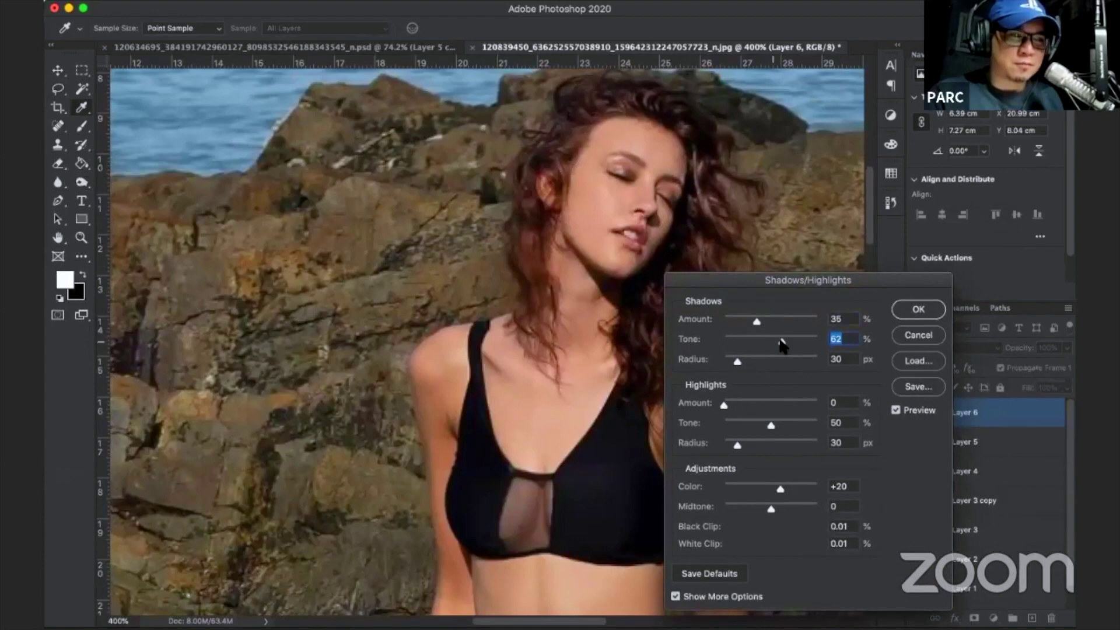
{"action": "left_click", "coordinate": [764, 320]}
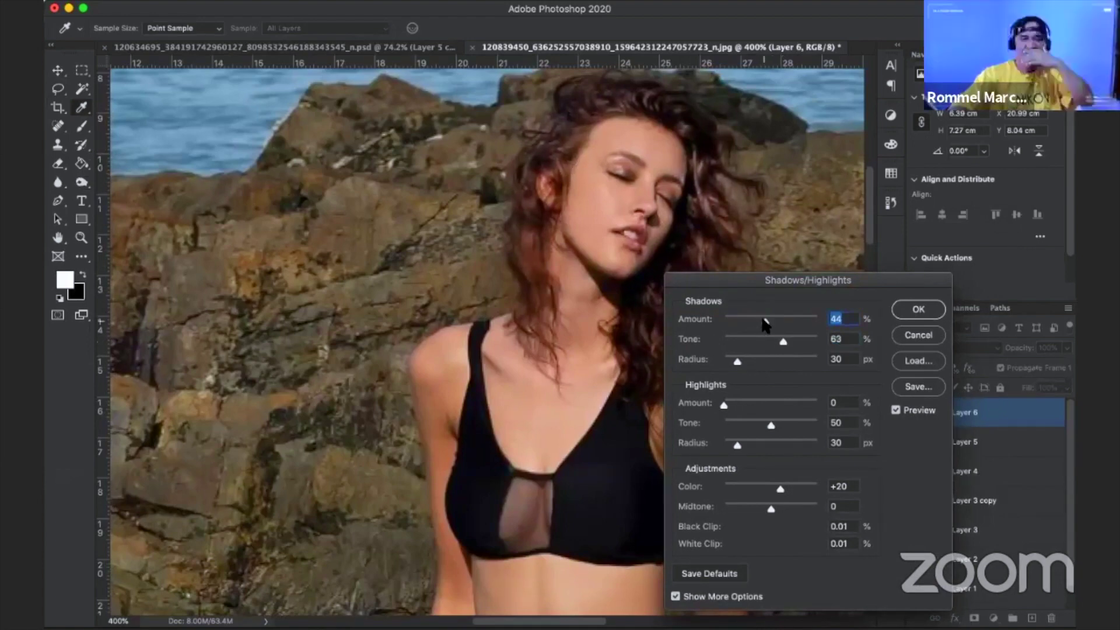
{"action": "left_click", "coordinate": [734, 359]}
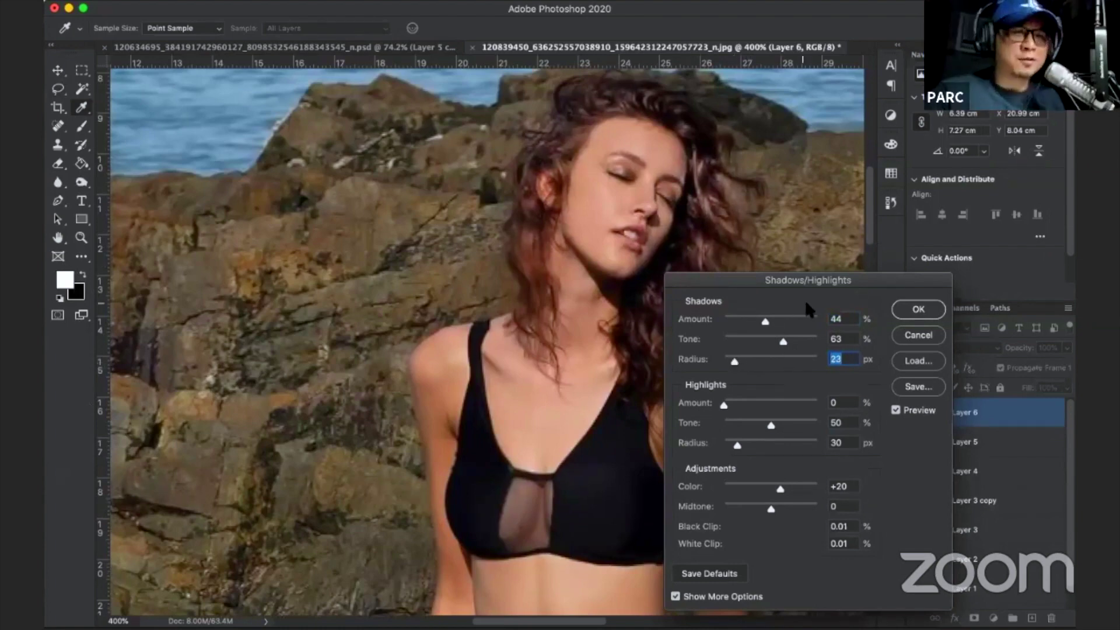
{"action": "left_click", "coordinate": [933, 312]}
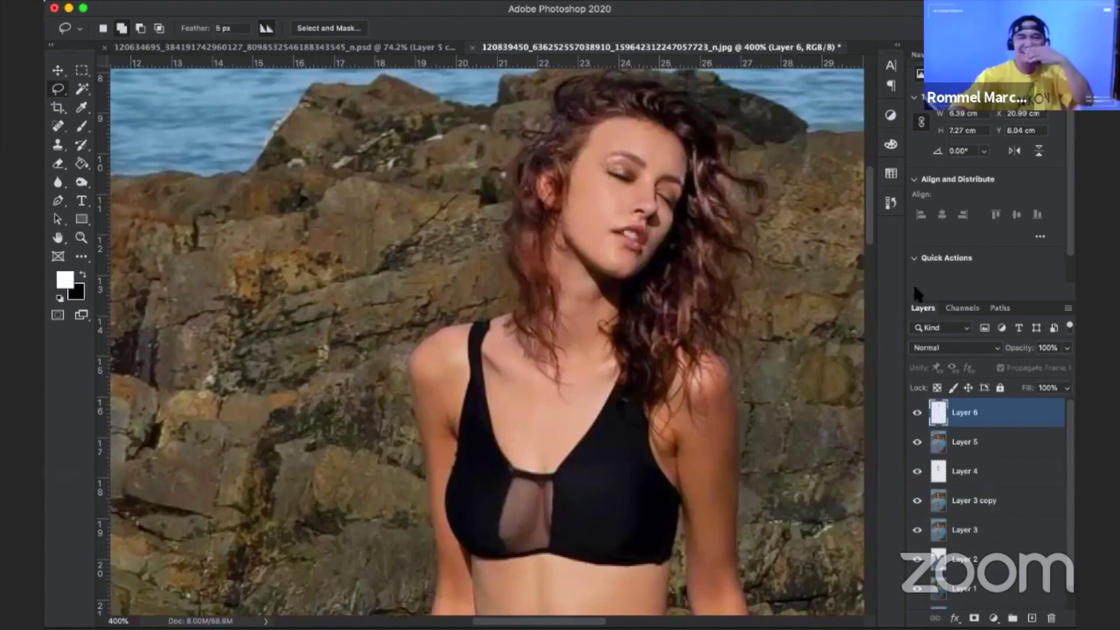
Toggle the hair Layer 6 to compare before and after, then zoom out to the whole photo.
{"action": "left_click", "coordinate": [917, 412]}
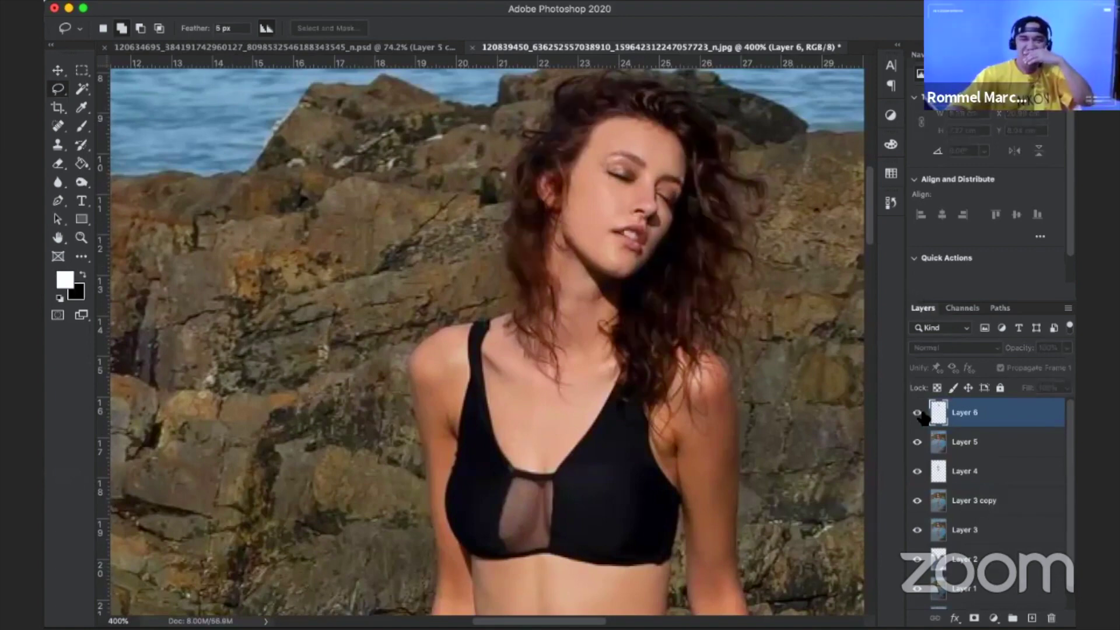
{"action": "left_click", "coordinate": [917, 412]}
{"action": "key", "text": "ctrl+0"}
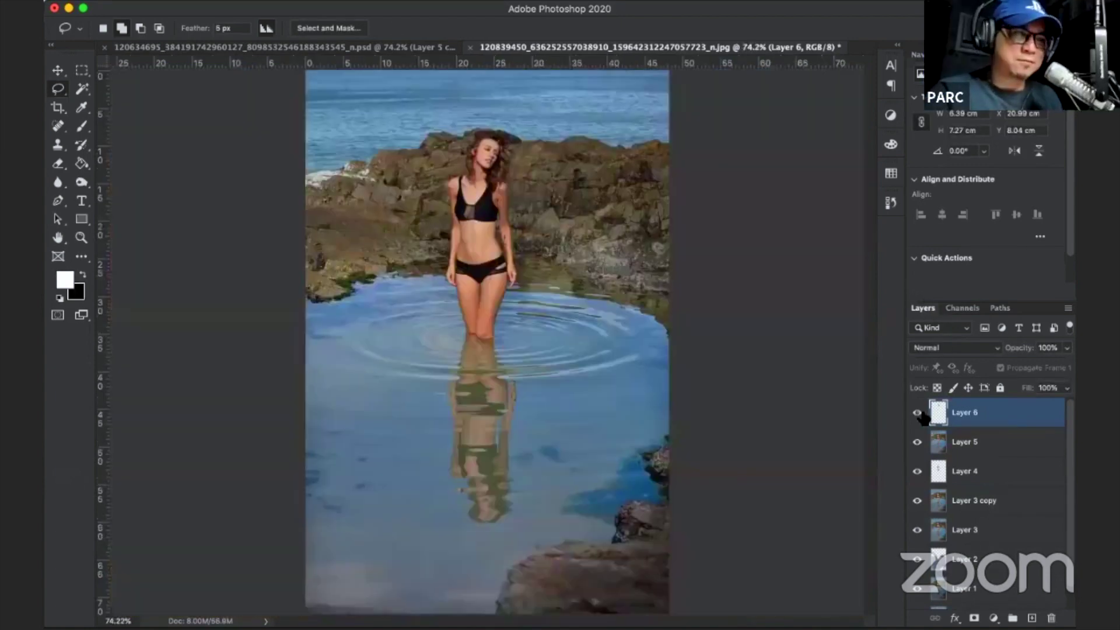
{"action": "key", "text": "ctrl+1"}
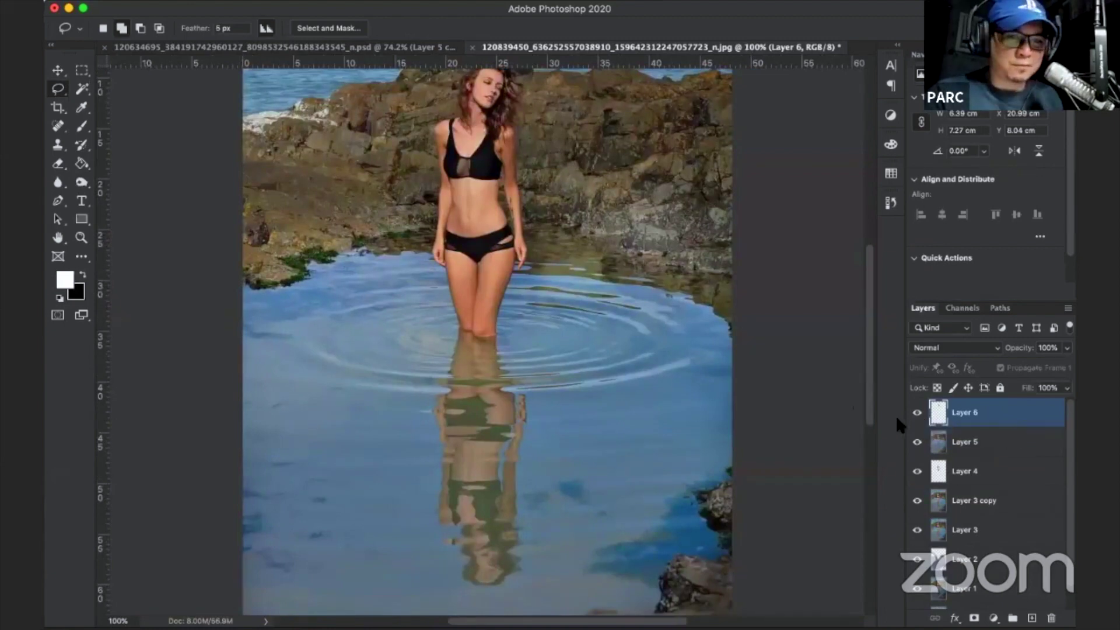
{"action": "key", "text": "ctrl+minus"}
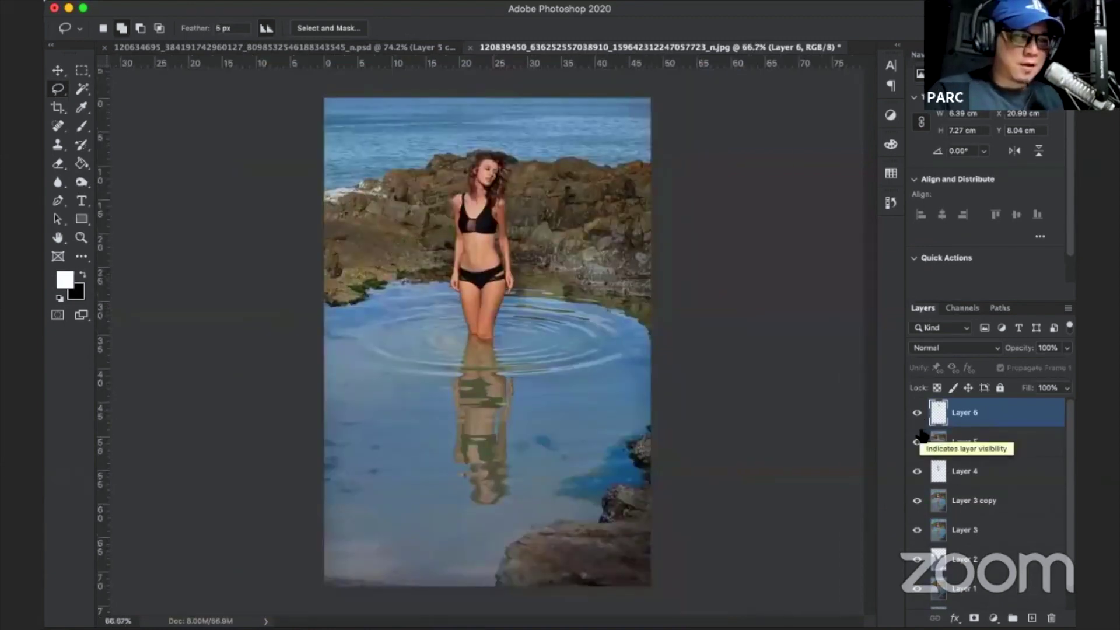
Toggle Layer 1 to compare the water, then zoom to 100% on the sea and rocks.
{"action": "left_click", "coordinate": [918, 589]}
{"action": "left_click", "coordinate": [917, 590]}
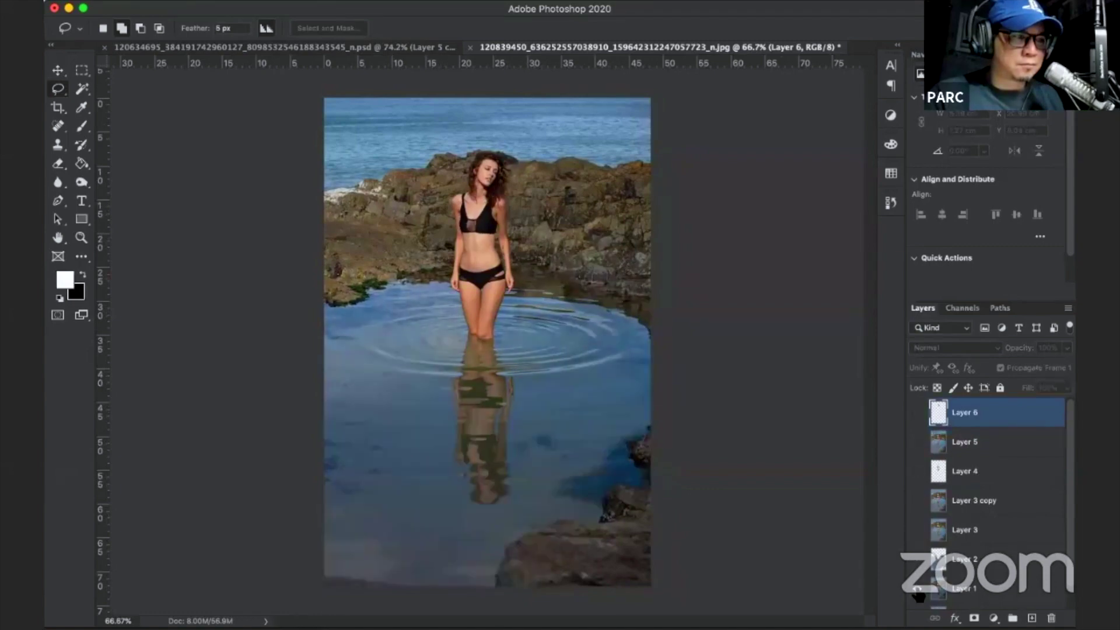
{"action": "left_click", "coordinate": [918, 591]}
{"action": "left_click", "coordinate": [918, 591]}
{"action": "left_click", "coordinate": [918, 591]}
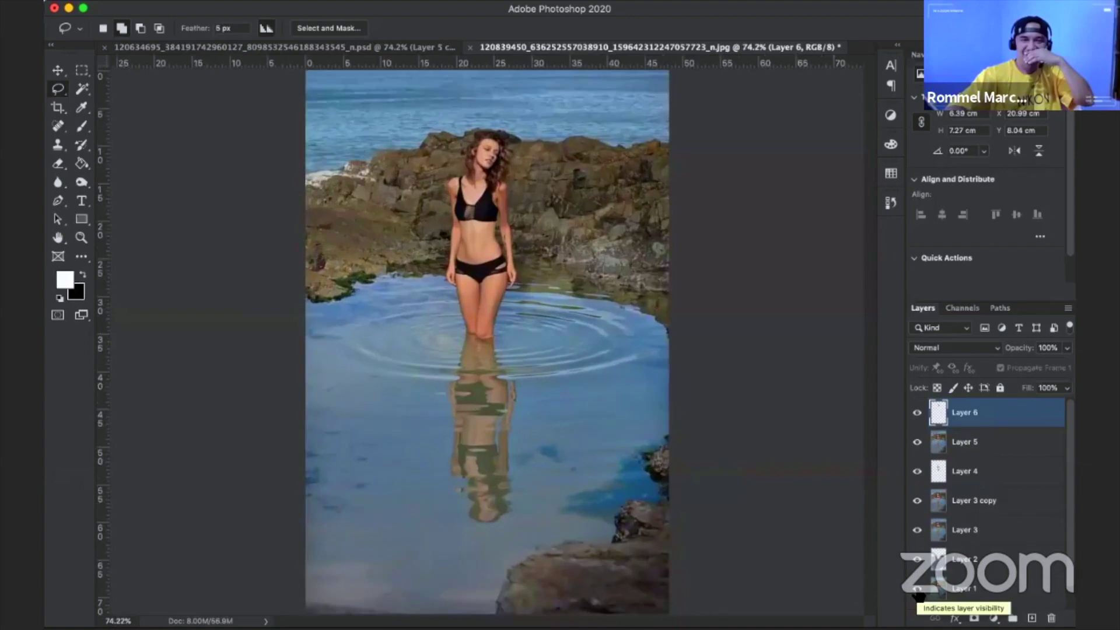
{"action": "key", "text": "ctrl+plus"}
{"action": "key", "text": "ctrl+plus"}
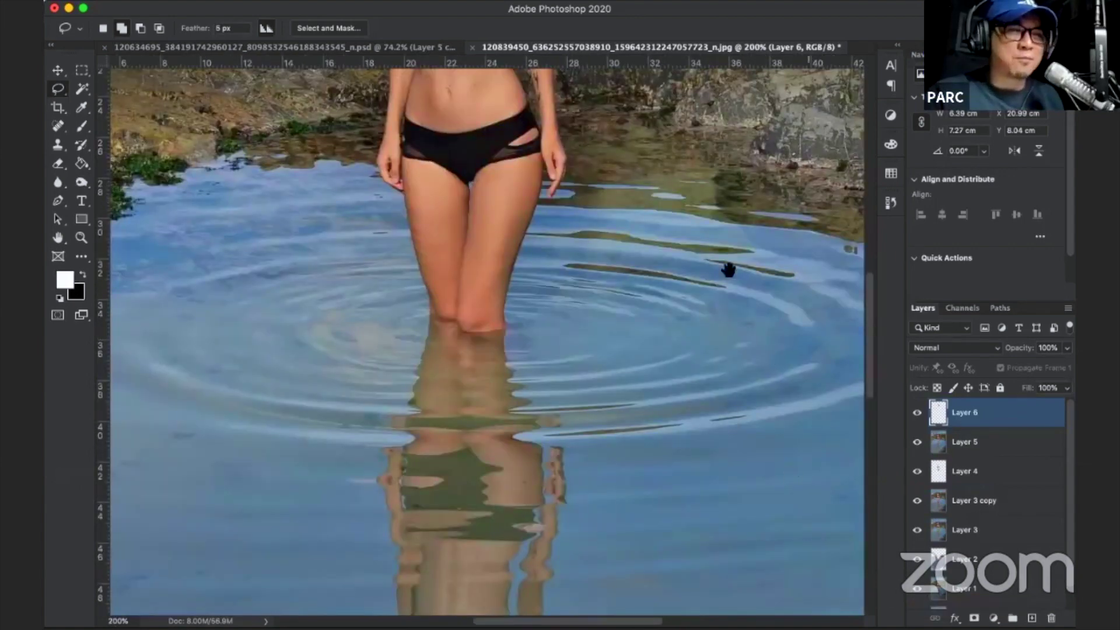
{"action": "left_click_drag", "start_coordinate": [609, 380], "coordinate": [645, 463]}
{"action": "scroll", "coordinate": [671, 408], "scroll_direction": "up", "scroll_amount": 10}
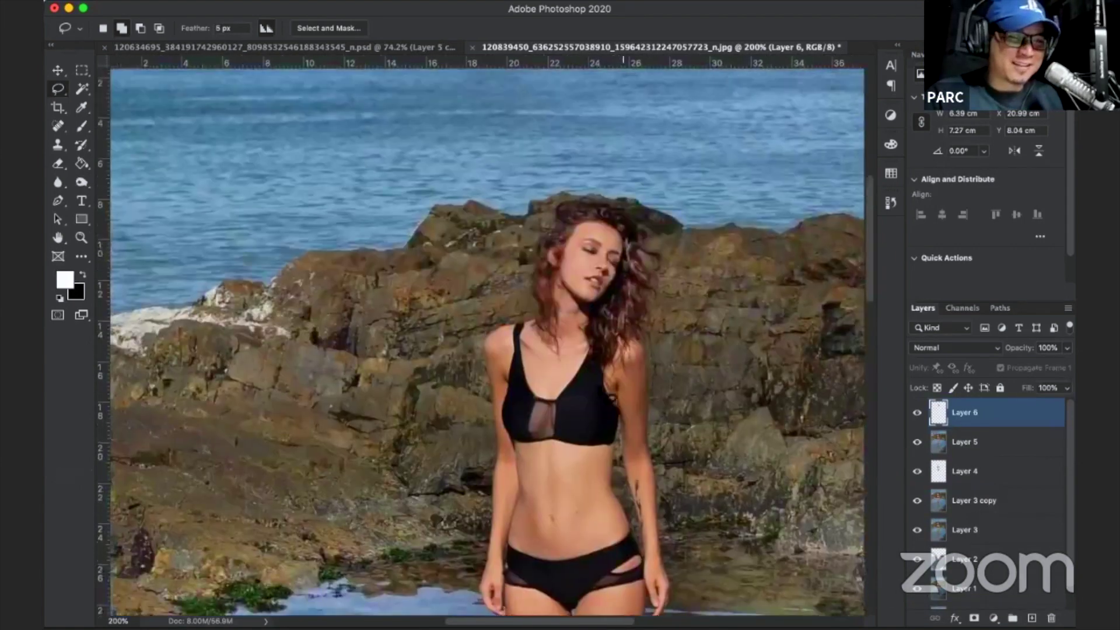
Merge all visible layers into a new Layer 7 and return to the Dodge tool.
{"action": "key", "text": "ctrl+alt+shift+e"}
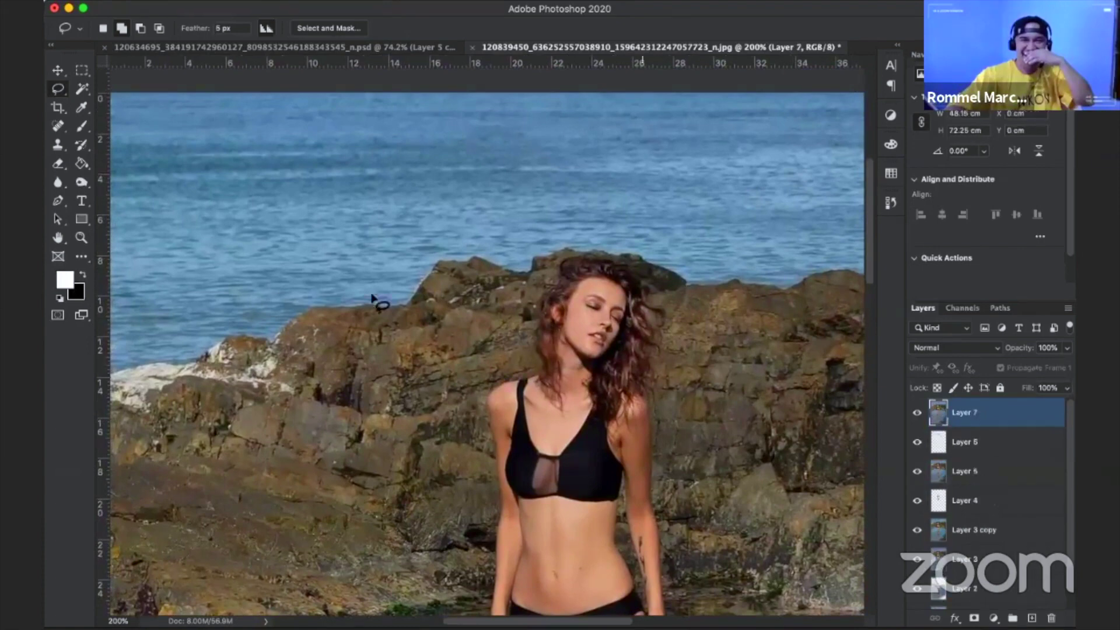
{"action": "left_click_drag", "start_coordinate": [82, 182], "coordinate": [122, 181]}
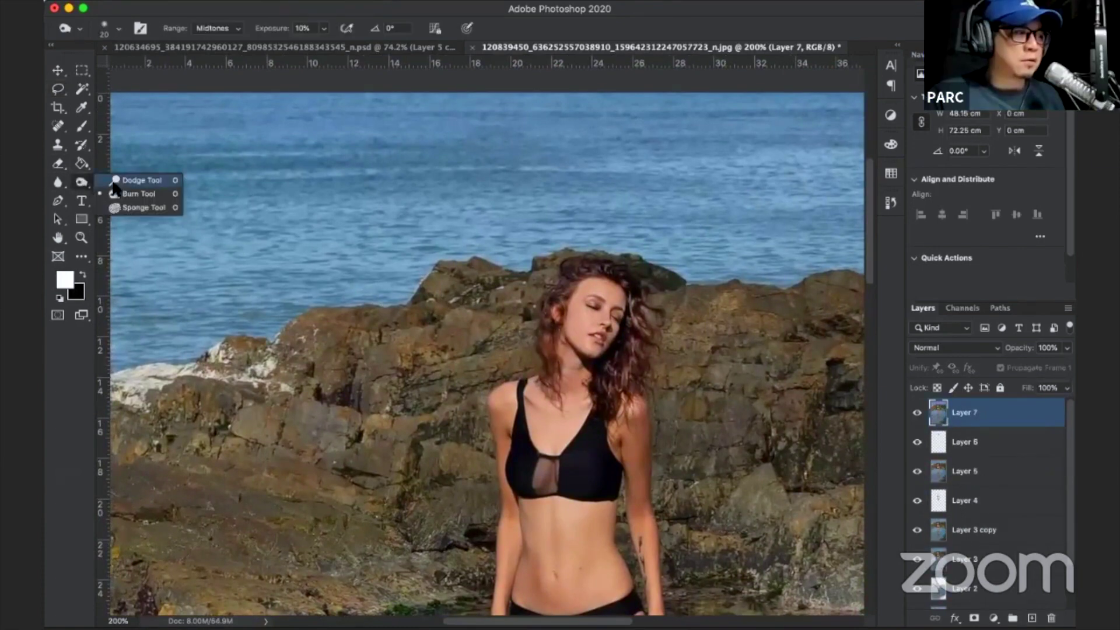
{"action": "scroll", "coordinate": [473, 220], "scroll_direction": "up", "scroll_amount": 3}
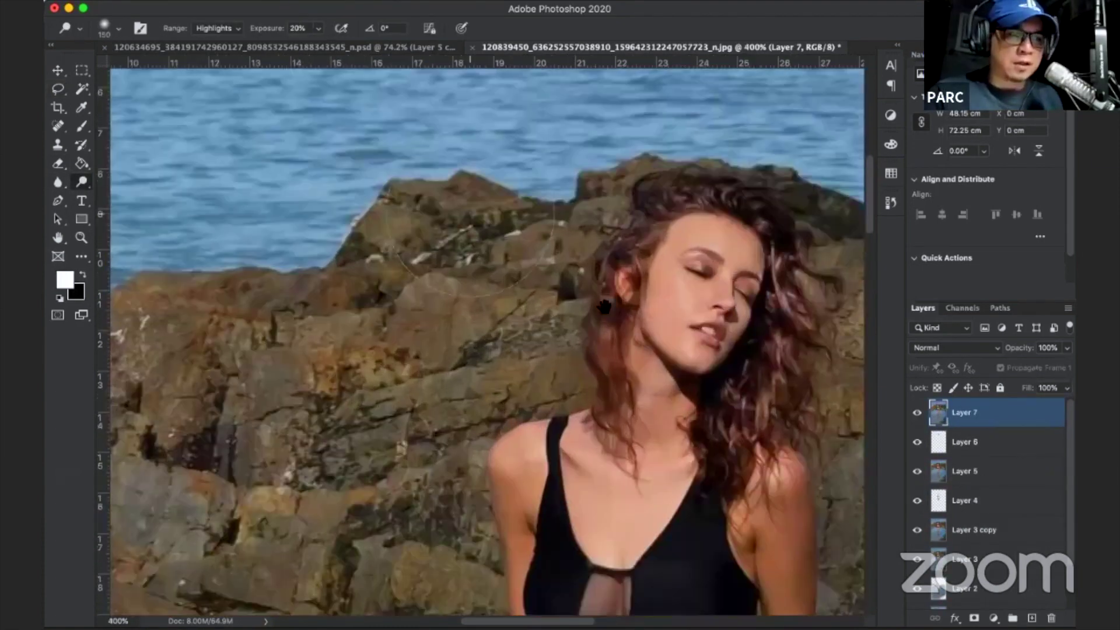
{"action": "scroll", "coordinate": [512, 120], "scroll_direction": "down", "scroll_amount": 10}
{"action": "scroll", "coordinate": [512, 120], "scroll_direction": "right", "scroll_amount": 8}
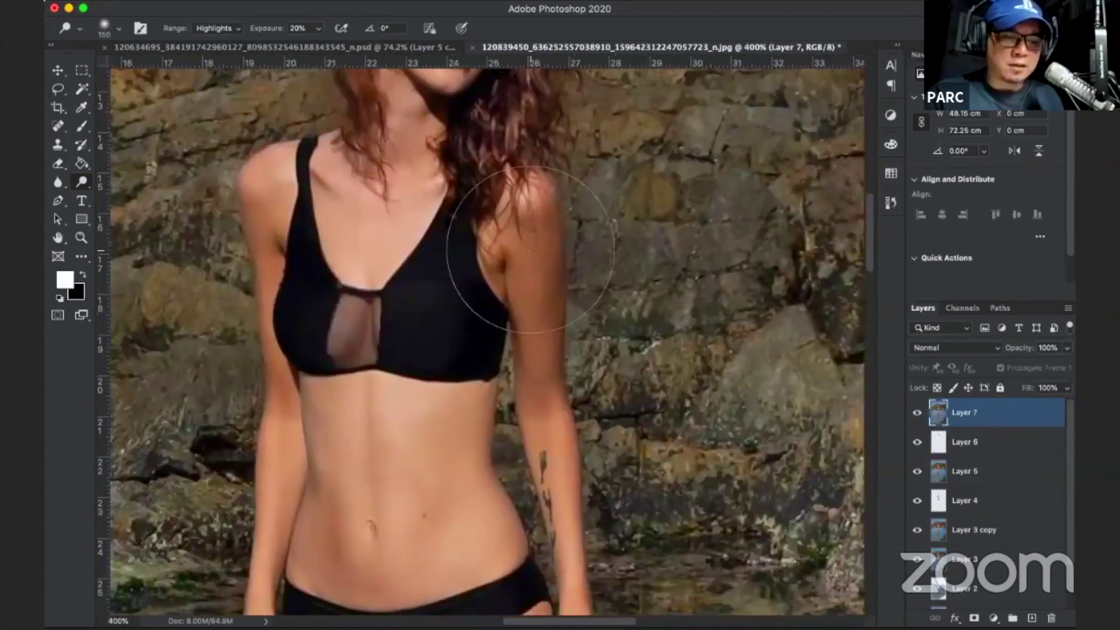
With a smaller dodge brush, lighten the upper arm, forearm and left arm.
{"action": "key", "text": "bracketleft"}
{"action": "key", "text": "bracketleft"}
{"action": "key", "text": "bracketleft"}
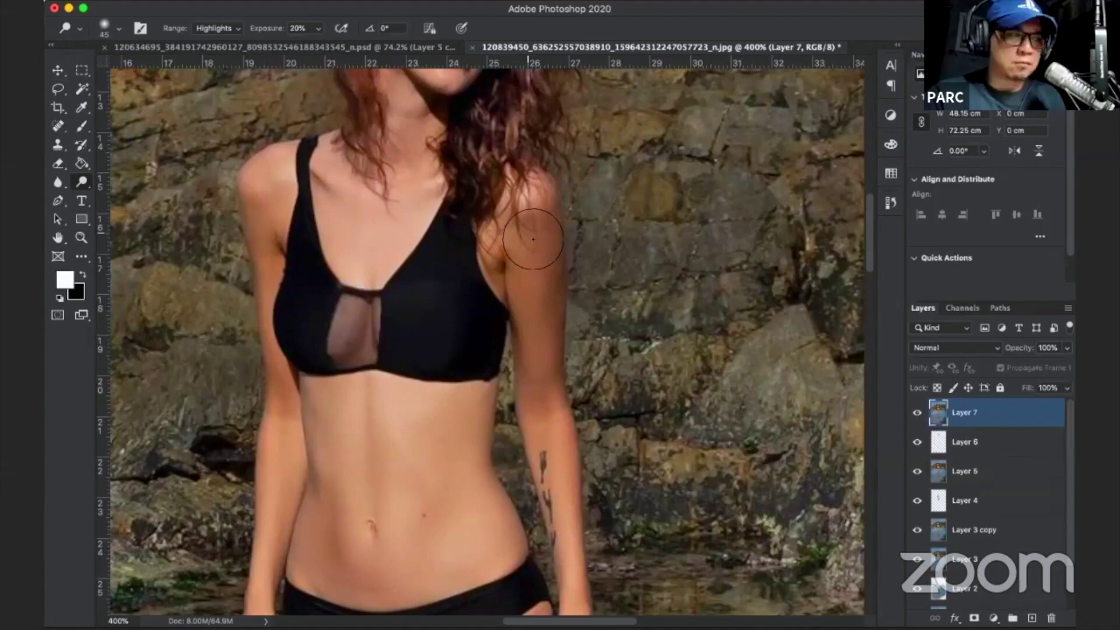
{"action": "key", "text": "bracketleft"}
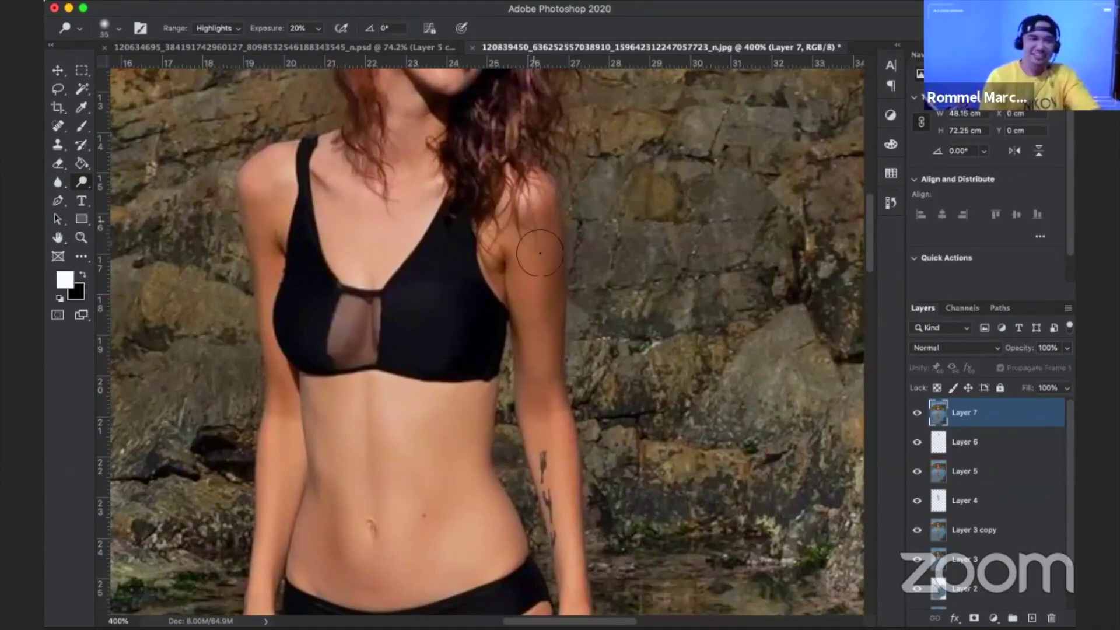
{"action": "left_click_drag", "start_coordinate": [534, 257], "coordinate": [542, 397]}
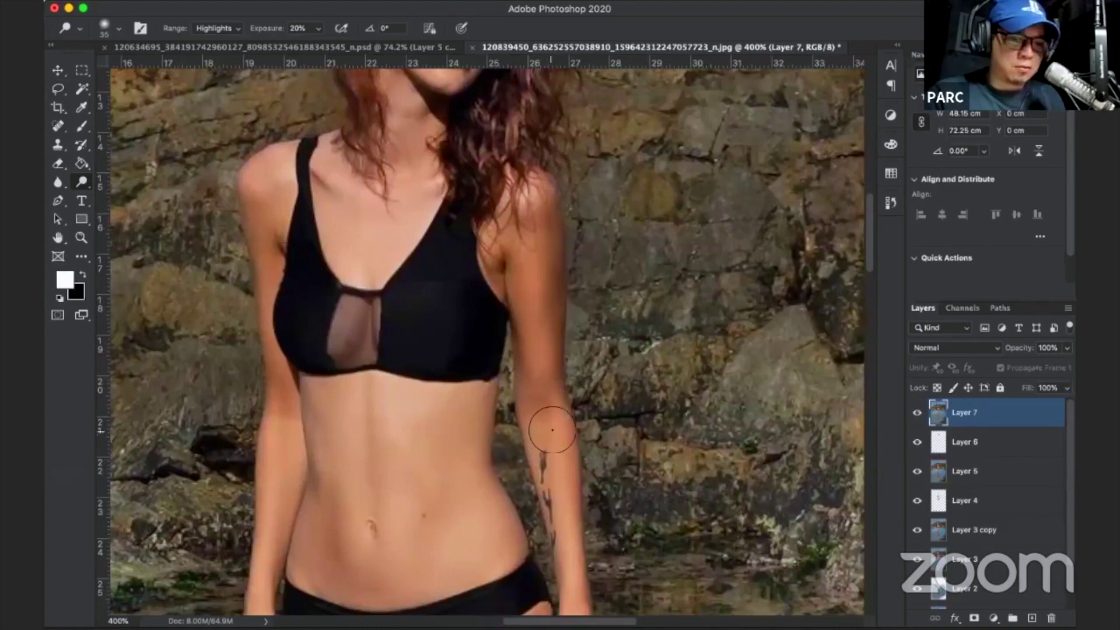
{"action": "left_click_drag", "start_coordinate": [558, 443], "coordinate": [581, 611]}
{"action": "scroll", "coordinate": [350, 295], "scroll_direction": "down", "scroll_amount": 2}
{"action": "scroll", "coordinate": [346, 251], "scroll_direction": "down", "scroll_amount": 5}
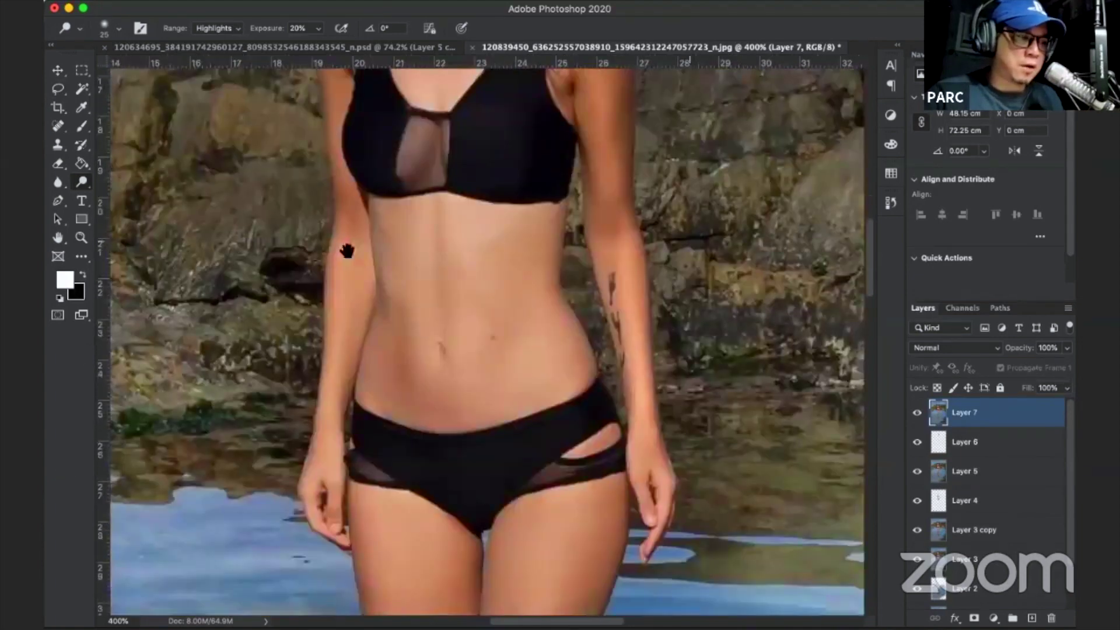
{"action": "scroll", "coordinate": [352, 262], "scroll_direction": "up", "scroll_amount": 2}
{"action": "left_click_drag", "start_coordinate": [341, 334], "coordinate": [325, 469]}
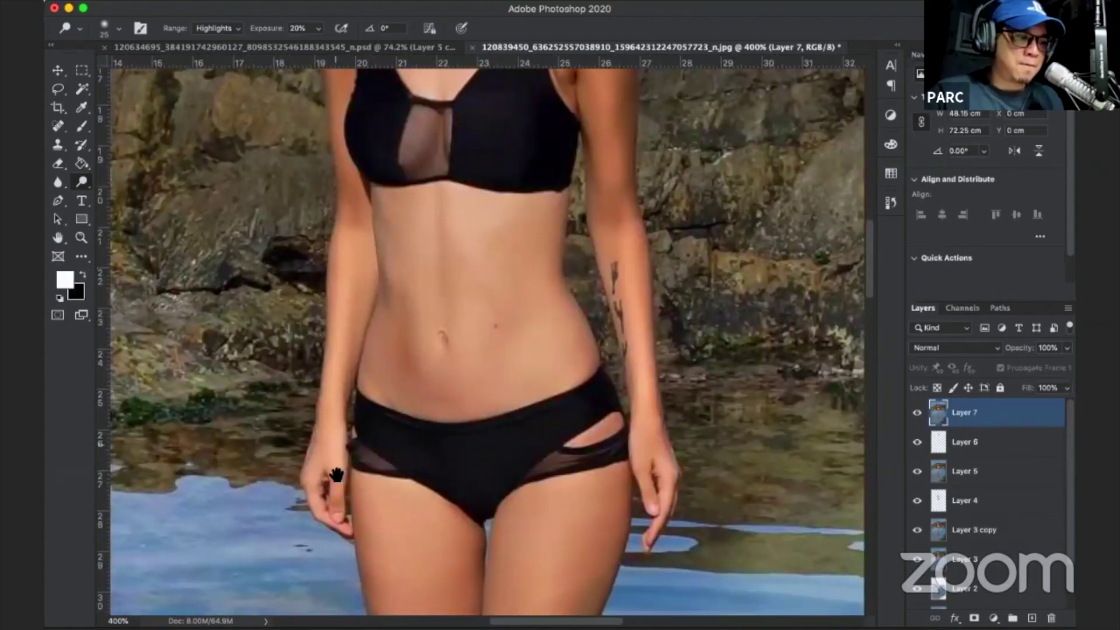
{"action": "scroll", "coordinate": [619, 91], "scroll_direction": "down", "scroll_amount": 5}
Enlarge the dodge brush and lighten both thighs, undoing the last right-thigh stroke.
{"action": "key", "text": "bracketright"}
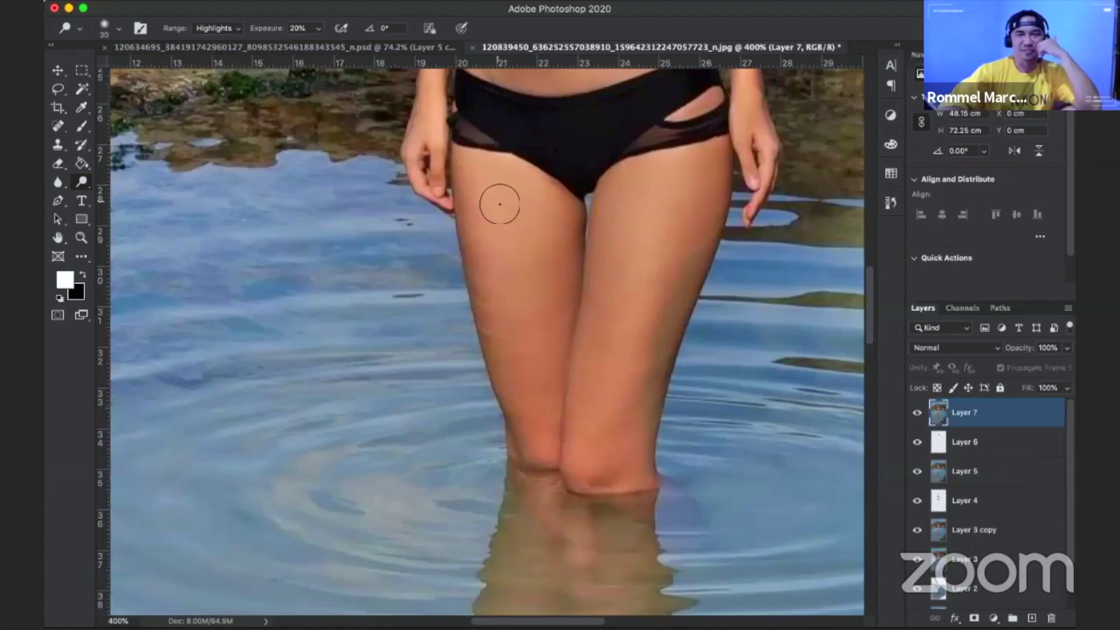
{"action": "left_click_drag", "start_coordinate": [514, 210], "coordinate": [554, 426]}
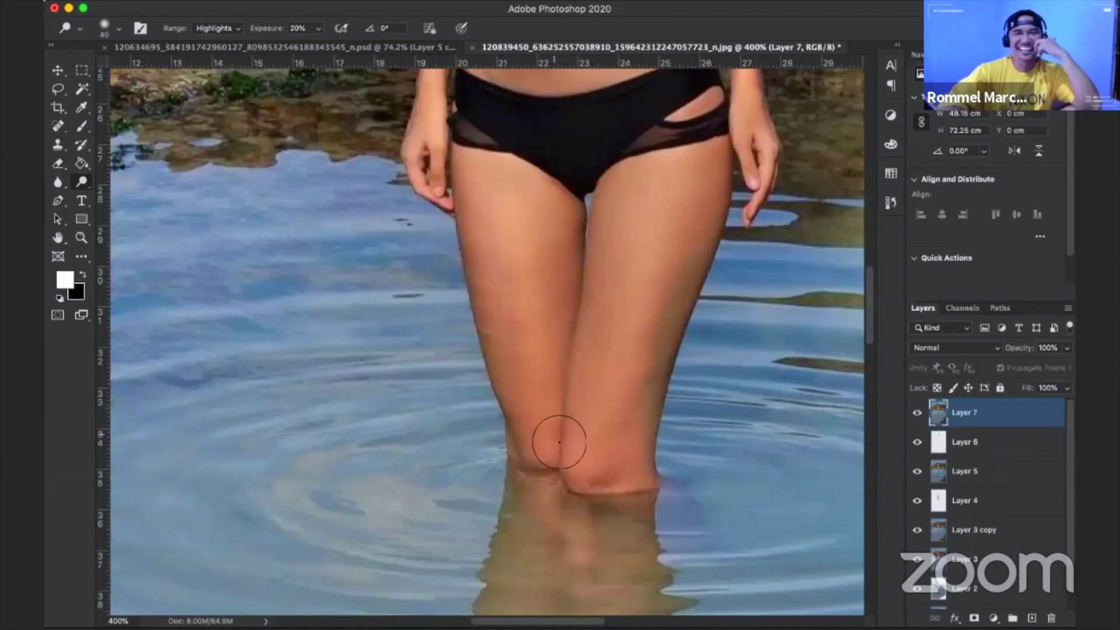
{"action": "key", "text": "bracketright"}
{"action": "left_click_drag", "start_coordinate": [640, 270], "coordinate": [592, 470]}
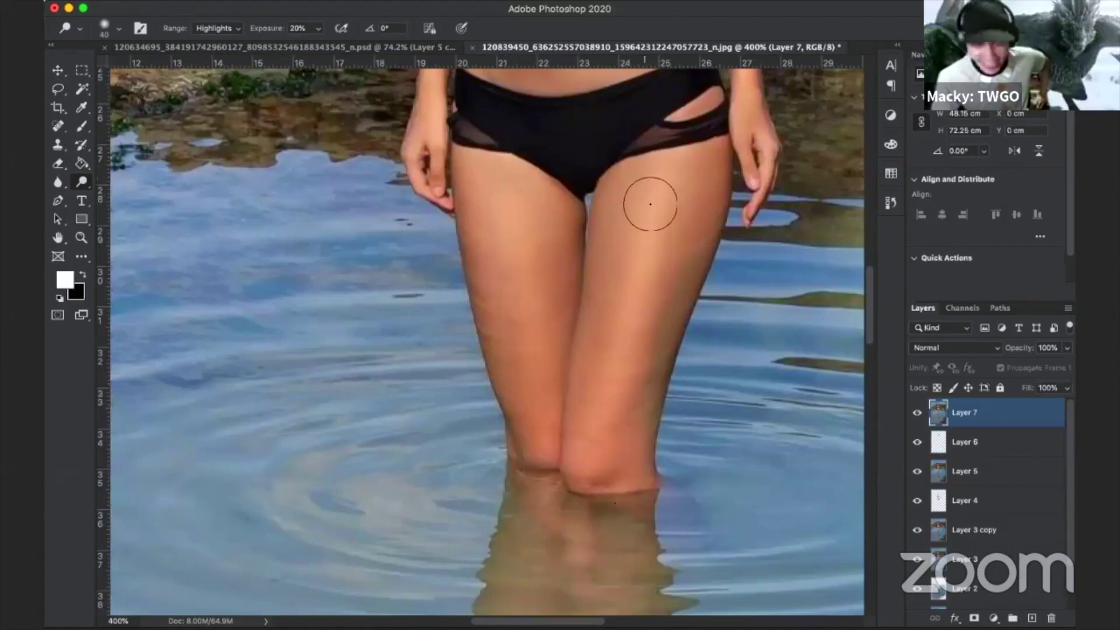
{"action": "left_click_drag", "start_coordinate": [670, 173], "coordinate": [630, 453]}
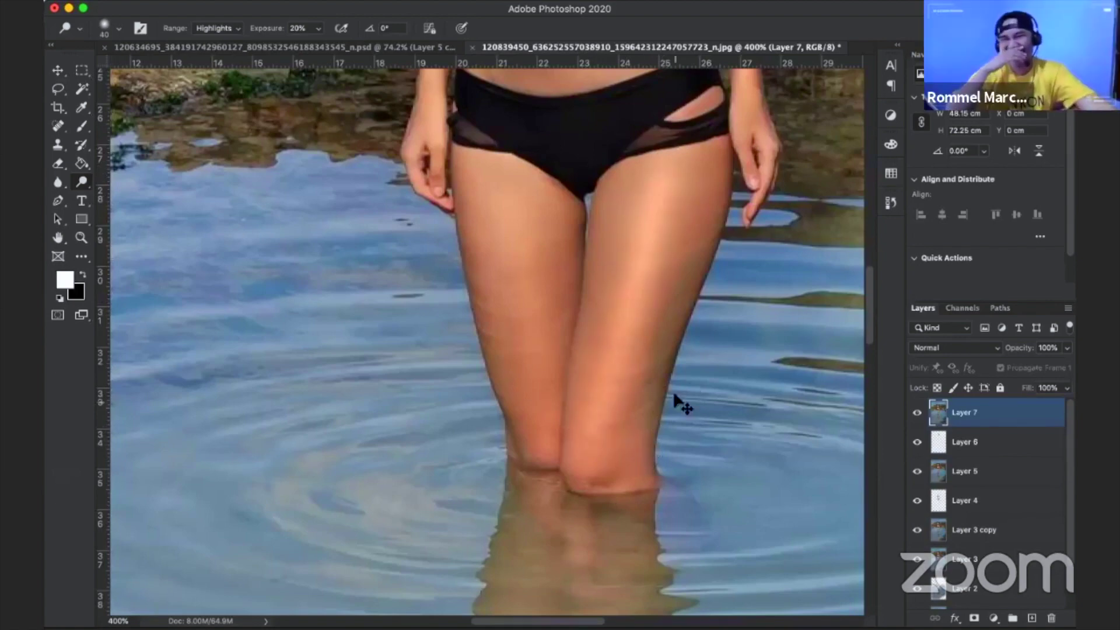
{"action": "key", "text": "ctrl+z"}
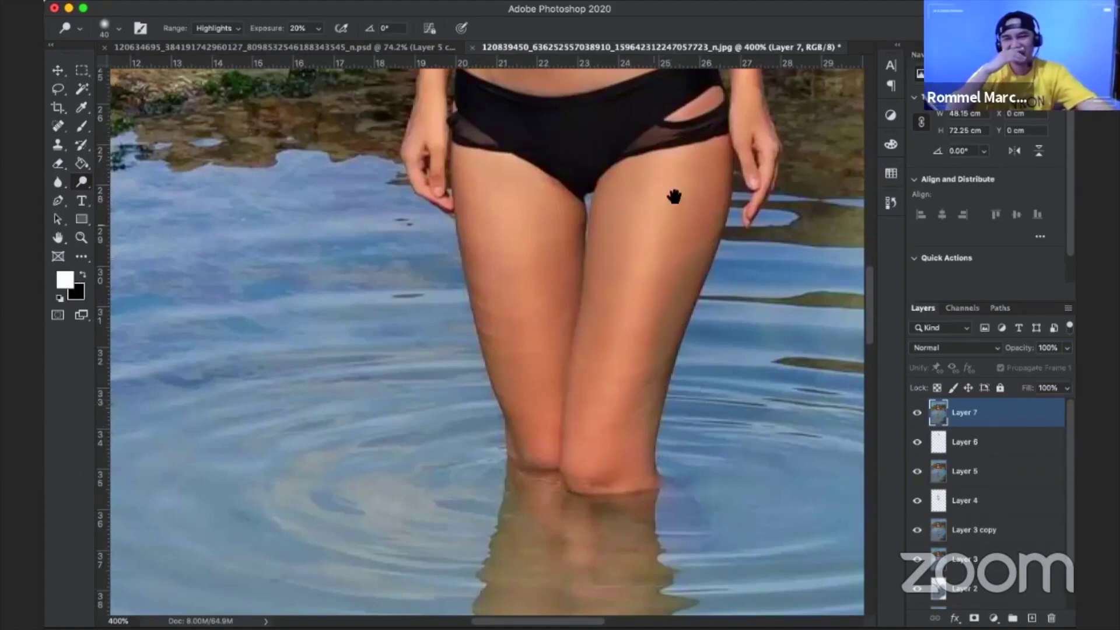
Move up to the face, shrink the dodge brush for detail, then fit the photo on screen.
{"action": "scroll", "coordinate": [645, 455], "scroll_direction": "up", "scroll_amount": 5}
{"action": "scroll", "coordinate": [584, 409], "scroll_direction": "up", "scroll_amount": 5}
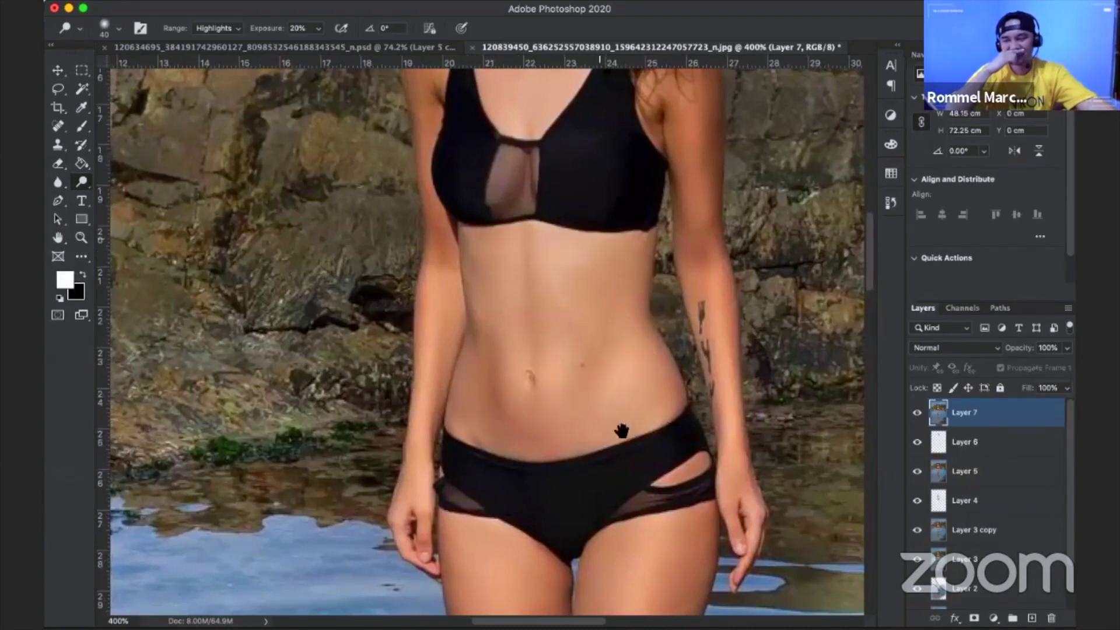
{"action": "scroll", "coordinate": [621, 431], "scroll_direction": "up", "scroll_amount": 5}
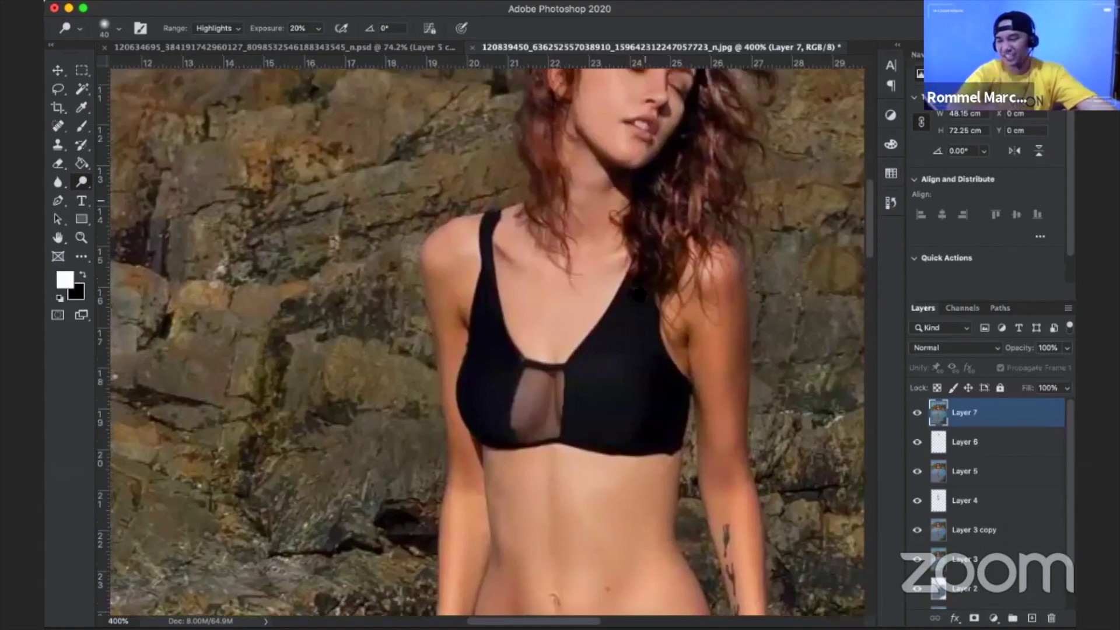
{"action": "scroll", "coordinate": [640, 294], "scroll_direction": "up", "scroll_amount": 3}
{"action": "scroll", "coordinate": [647, 233], "scroll_direction": "up", "scroll_amount": 2}
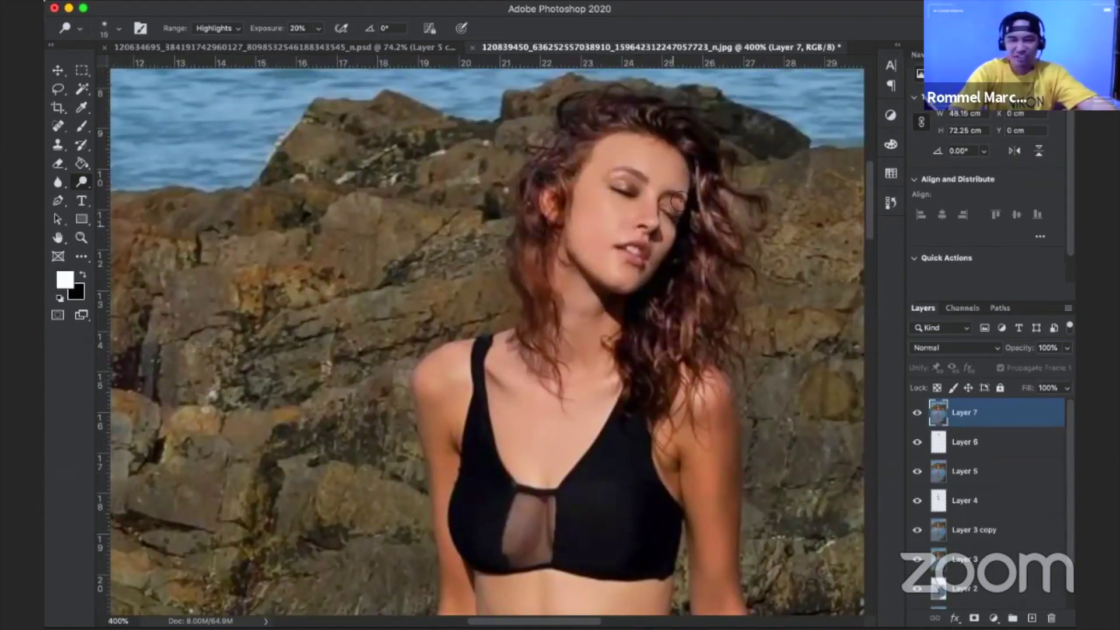
{"action": "key", "text": "bracketleft"}
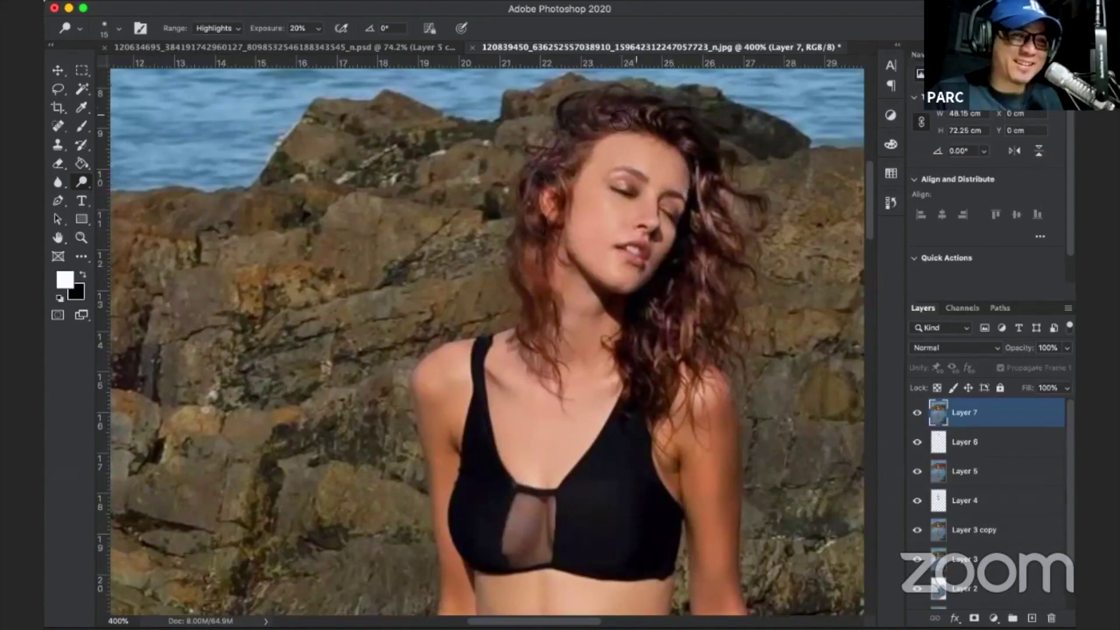
{"action": "key", "text": "ctrl+0"}
{"action": "key", "text": "ctrl+0"}
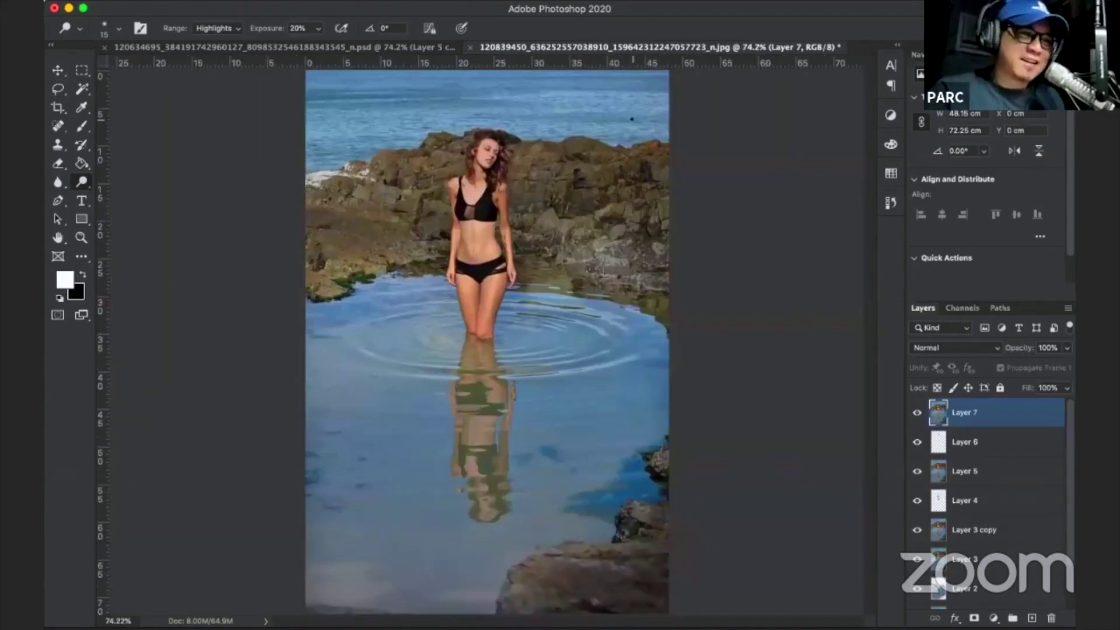
Compare Layer 7 hidden and shown, then add a Hue/Saturation adjustment layer.
{"action": "left_click", "coordinate": [917, 413]}
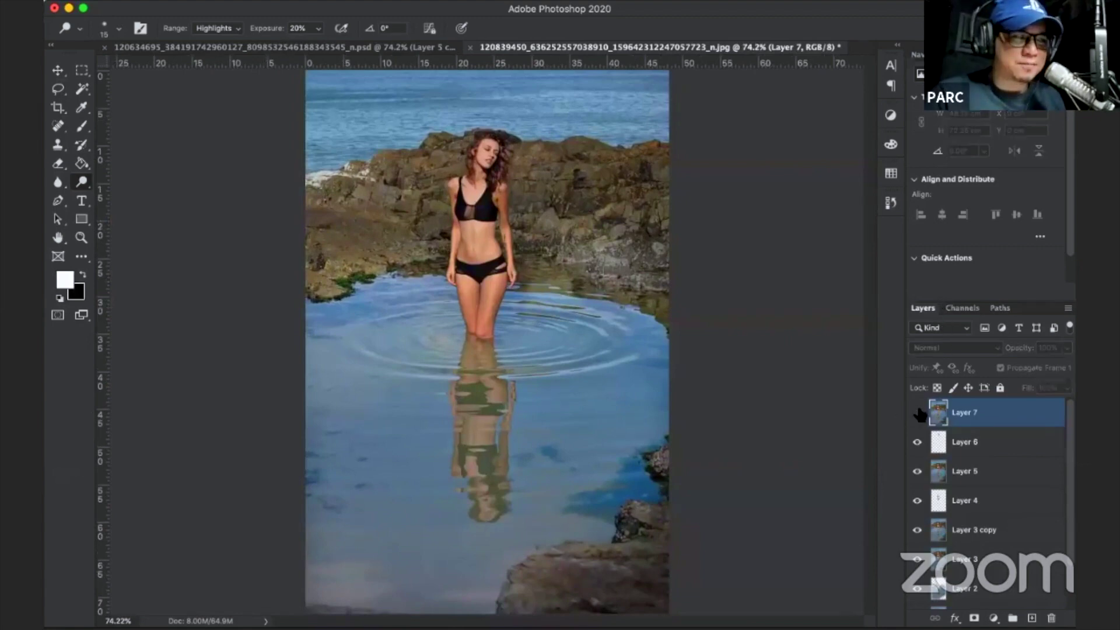
{"action": "left_click", "coordinate": [918, 413]}
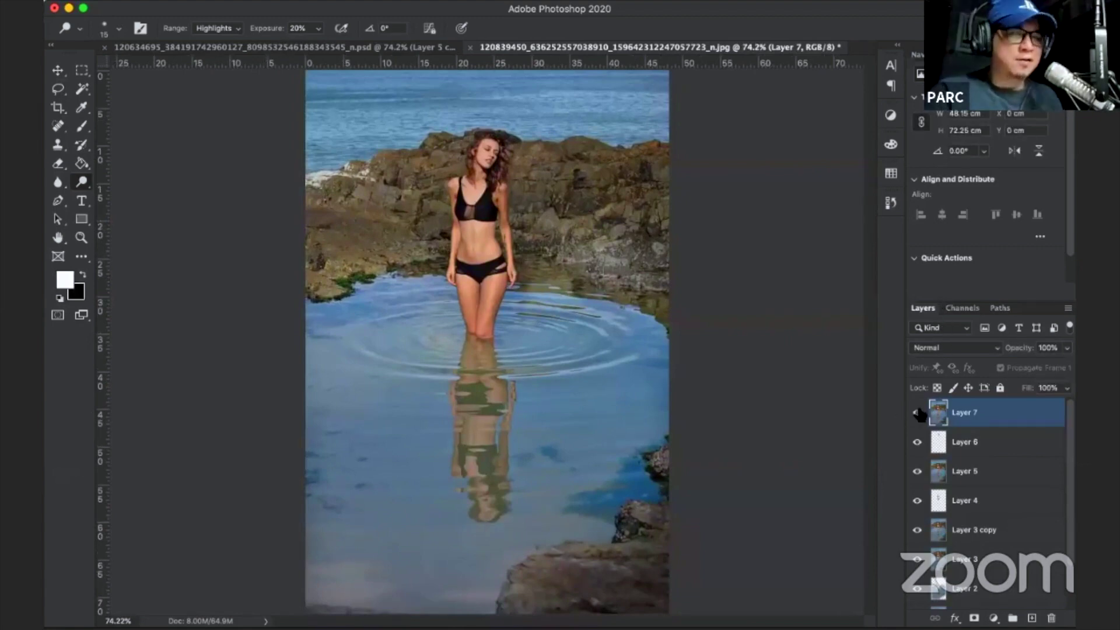
{"action": "key", "text": "ctrl+minus"}
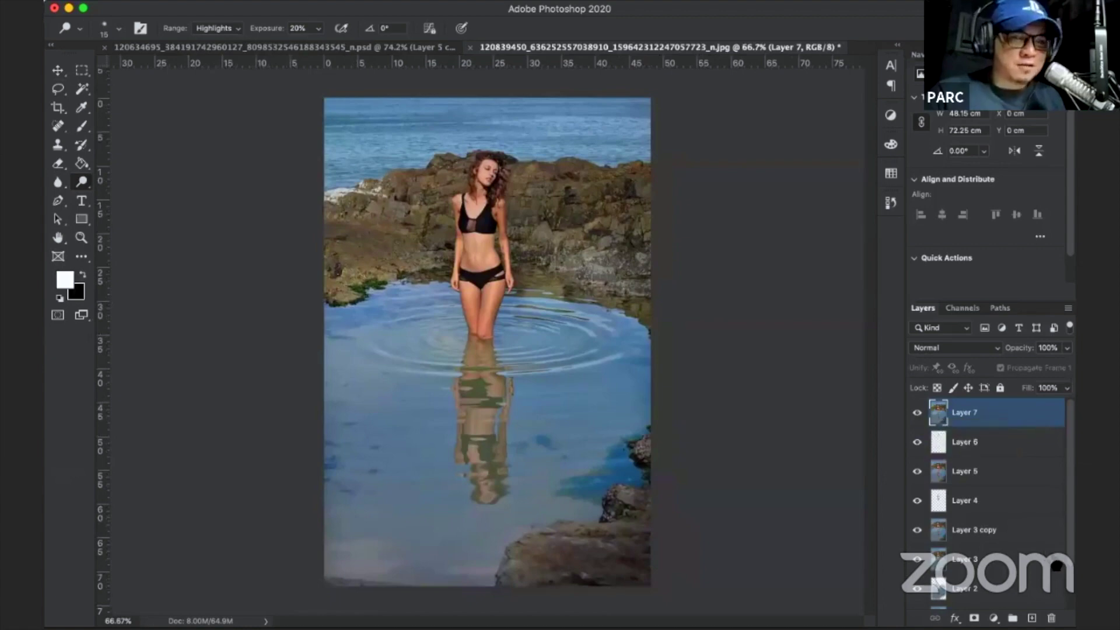
{"action": "left_click", "coordinate": [994, 617]}
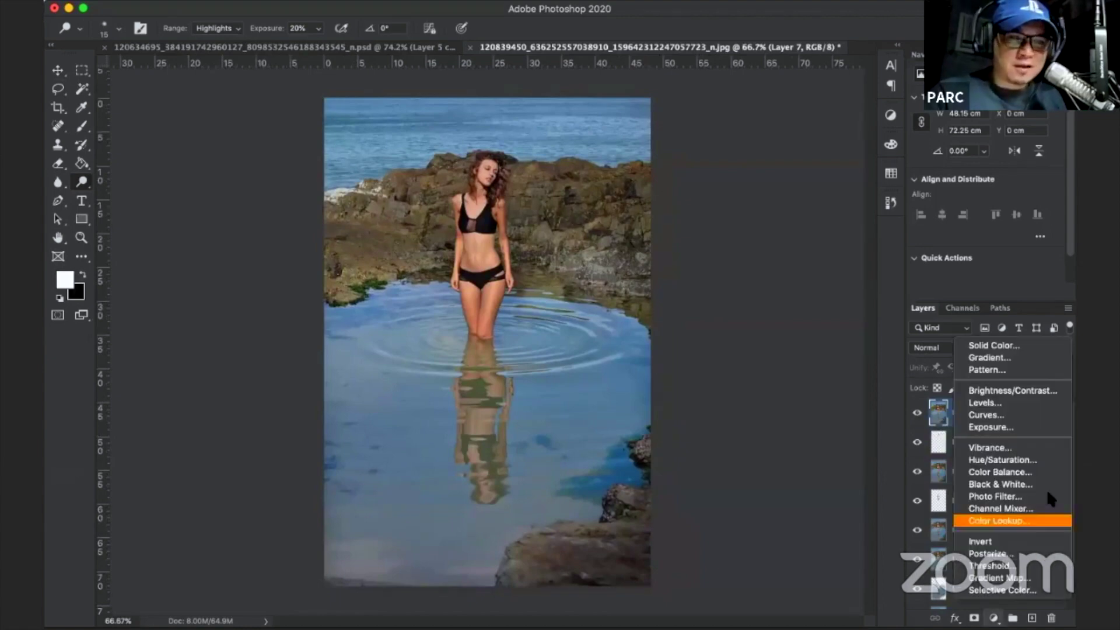
{"action": "left_click", "coordinate": [1042, 457]}
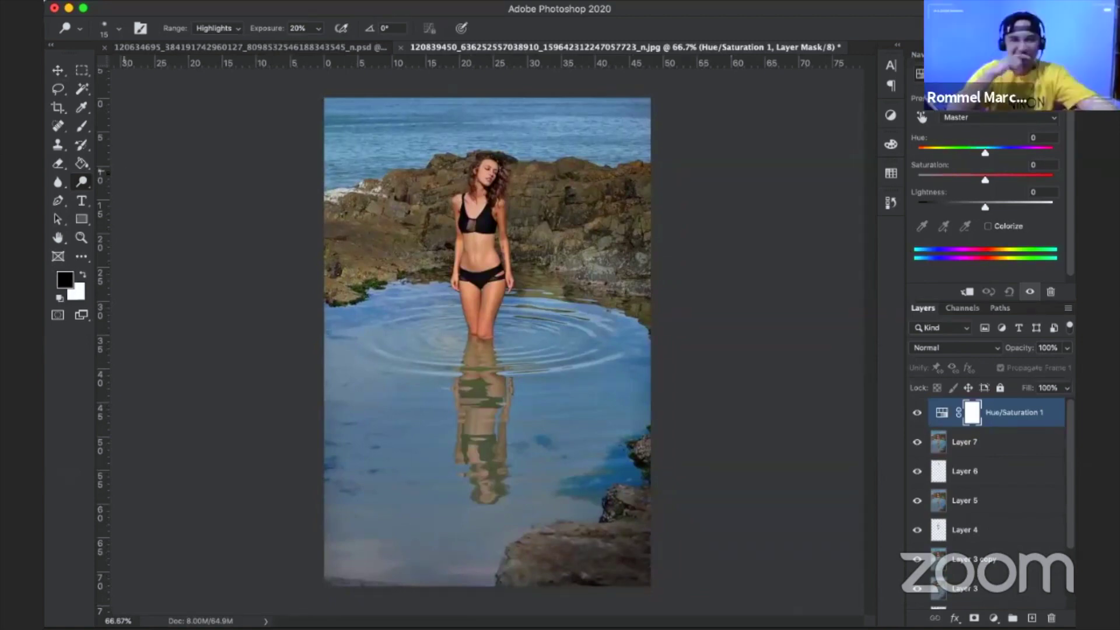
Duplicate Layer 7 beneath the Hue/Saturation layer, then reselect Hue/Saturation 1.
{"action": "left_click", "coordinate": [964, 441]}
{"action": "key", "text": "ctrl+j"}
{"action": "key", "text": "x"}
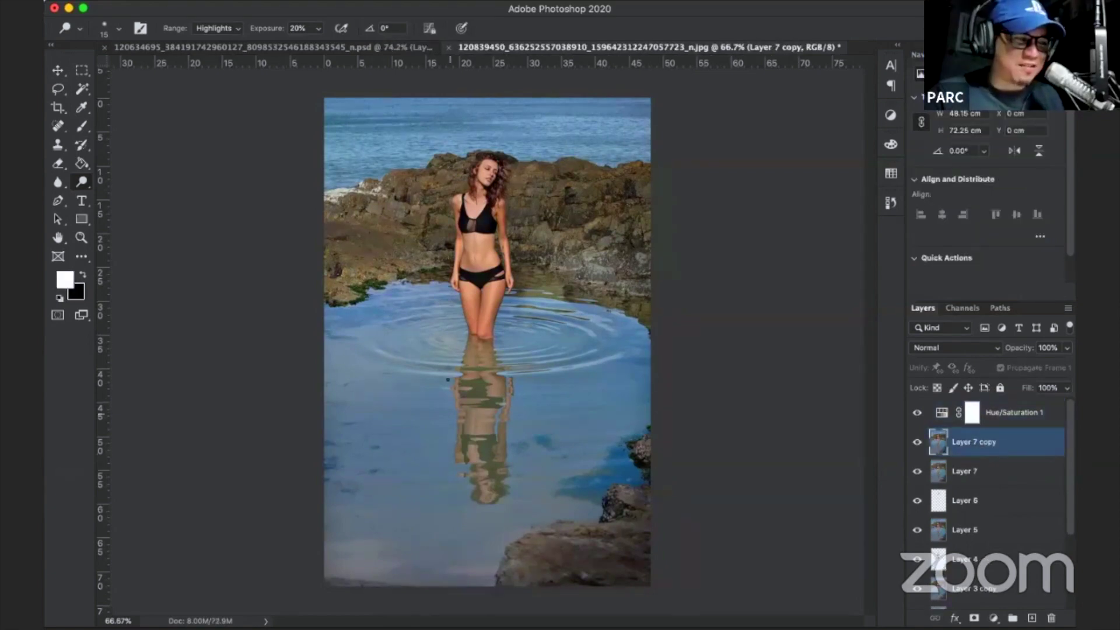
{"action": "key", "text": "bracketright"}
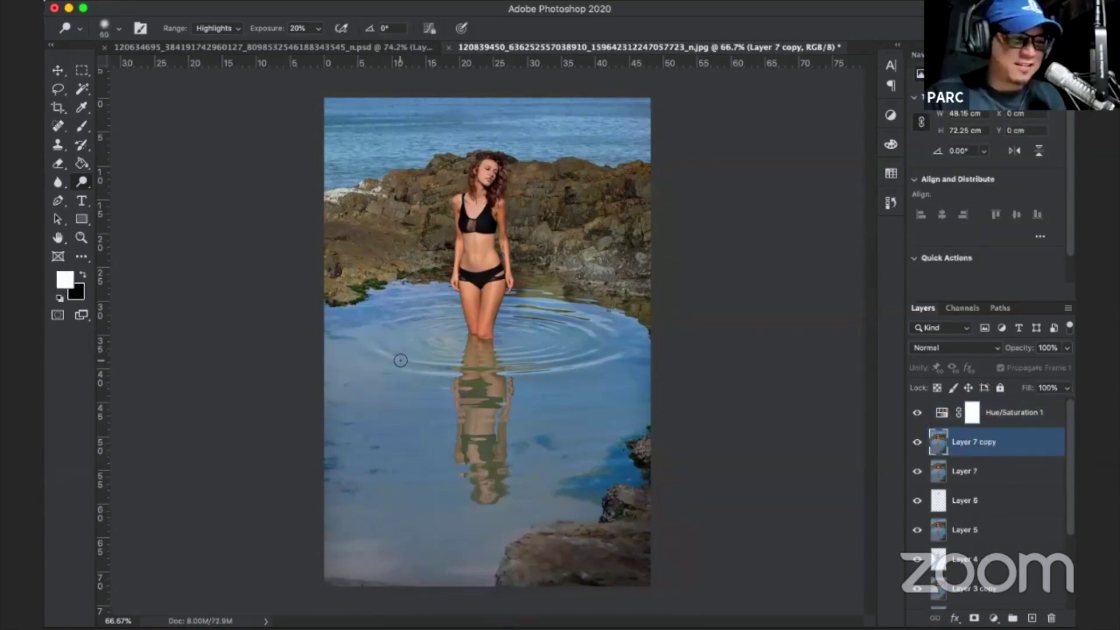
{"action": "key", "text": "bracketright"}
{"action": "key", "text": "bracketright"}
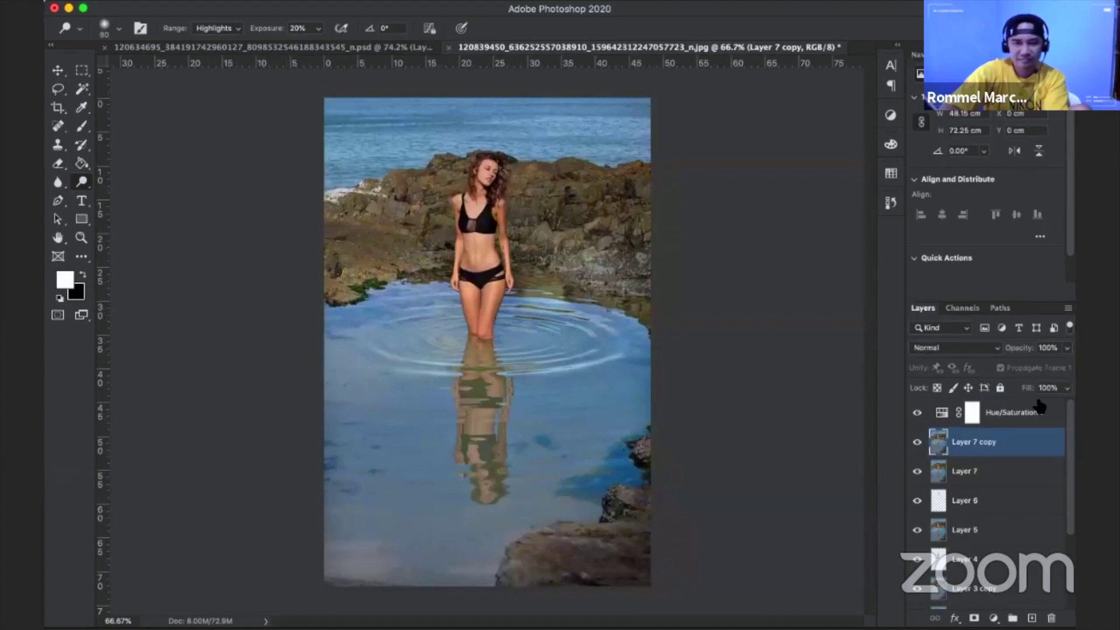
{"action": "left_click", "coordinate": [1040, 408]}
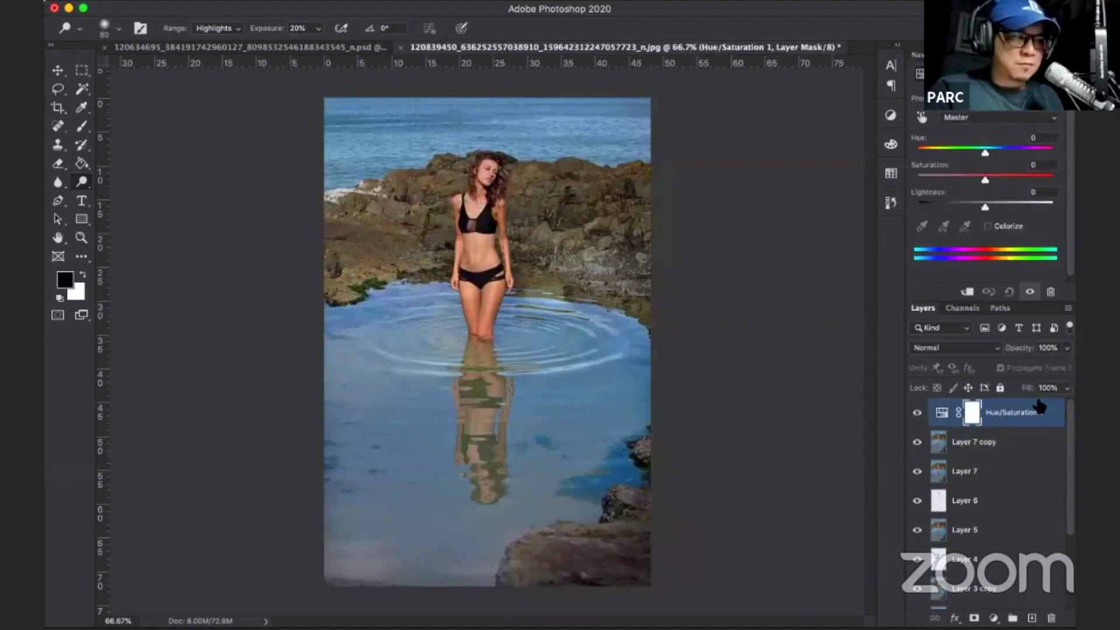
{"action": "scroll", "coordinate": [1040, 406], "scroll_direction": "up", "scroll_amount": 2}
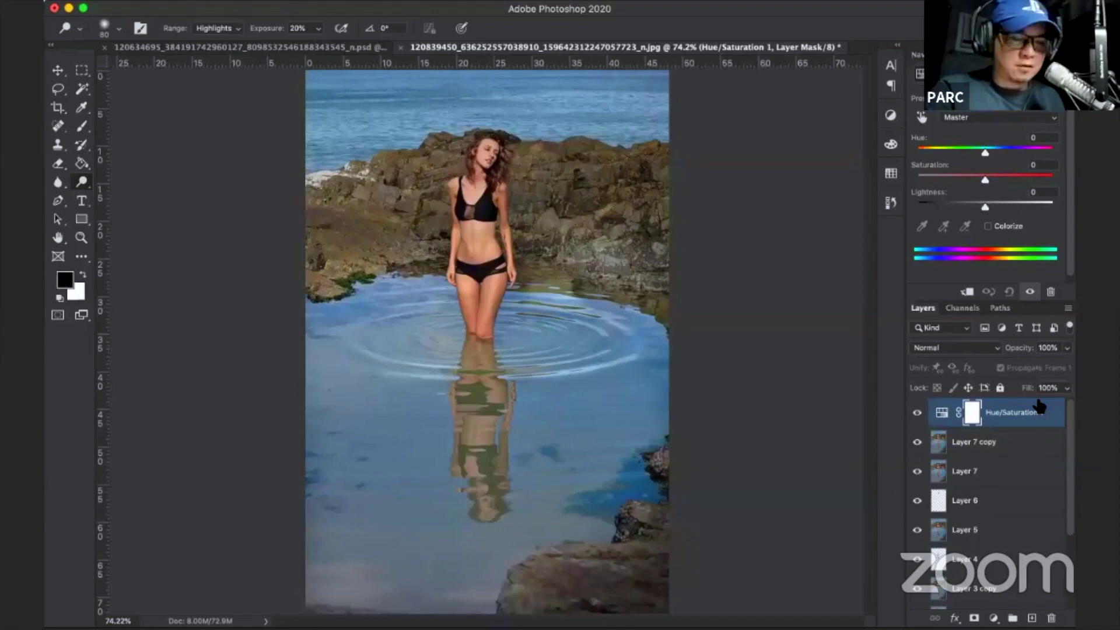
{"action": "key", "text": "ctrl+minus"}
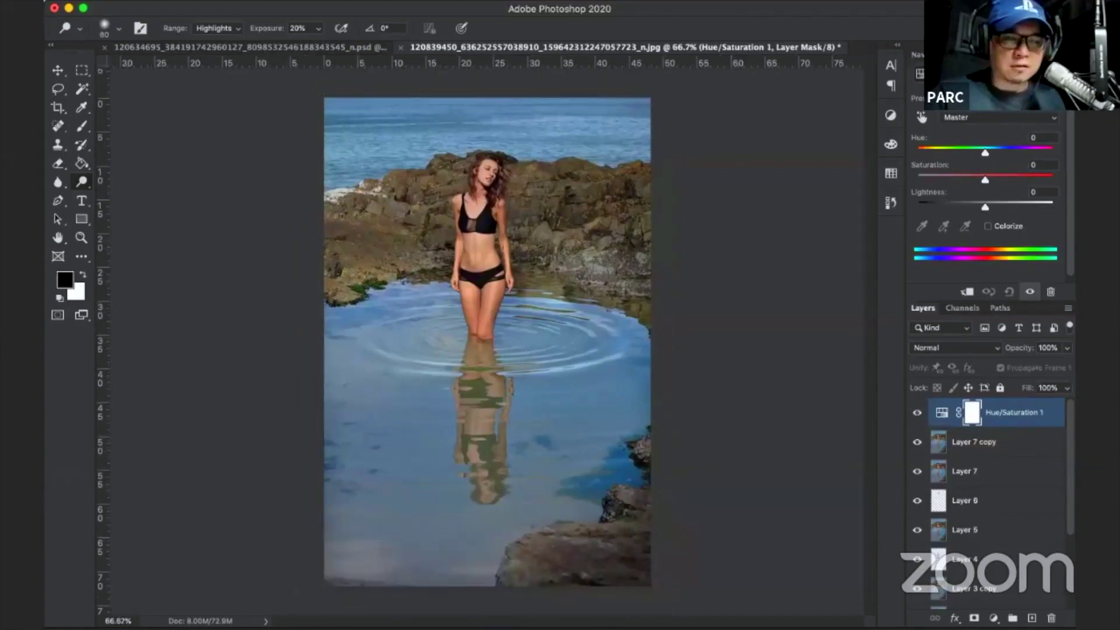
Add an Exposure adjustment layer darkening the photo to -0.70.
{"action": "left_click", "coordinate": [994, 618]}
{"action": "left_click", "coordinate": [1004, 431]}
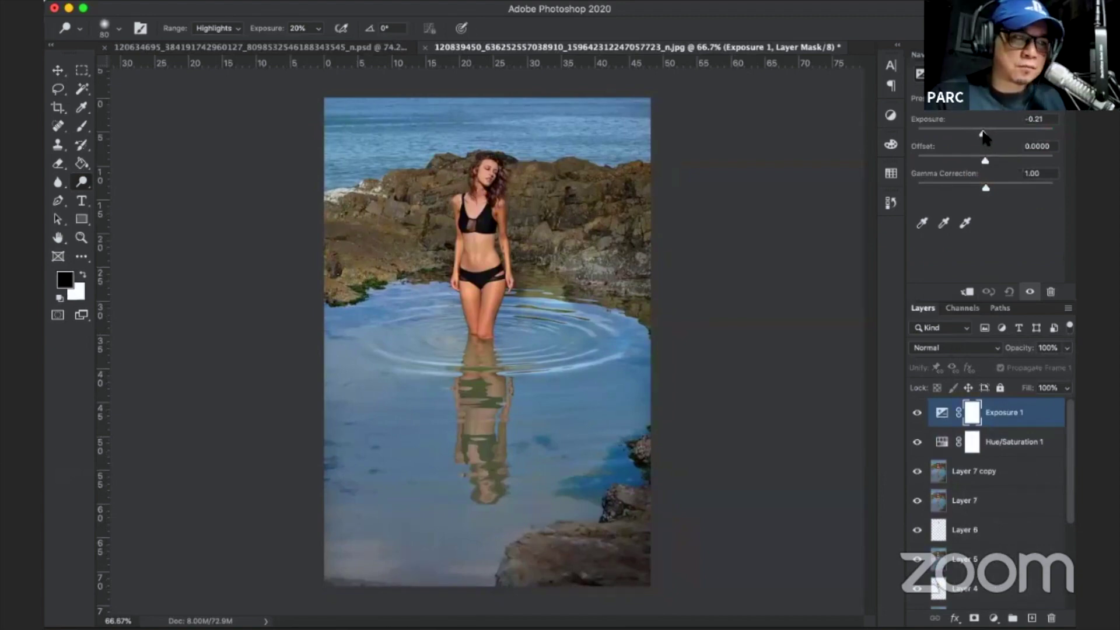
{"action": "left_click_drag", "start_coordinate": [983, 135], "coordinate": [980, 136]}
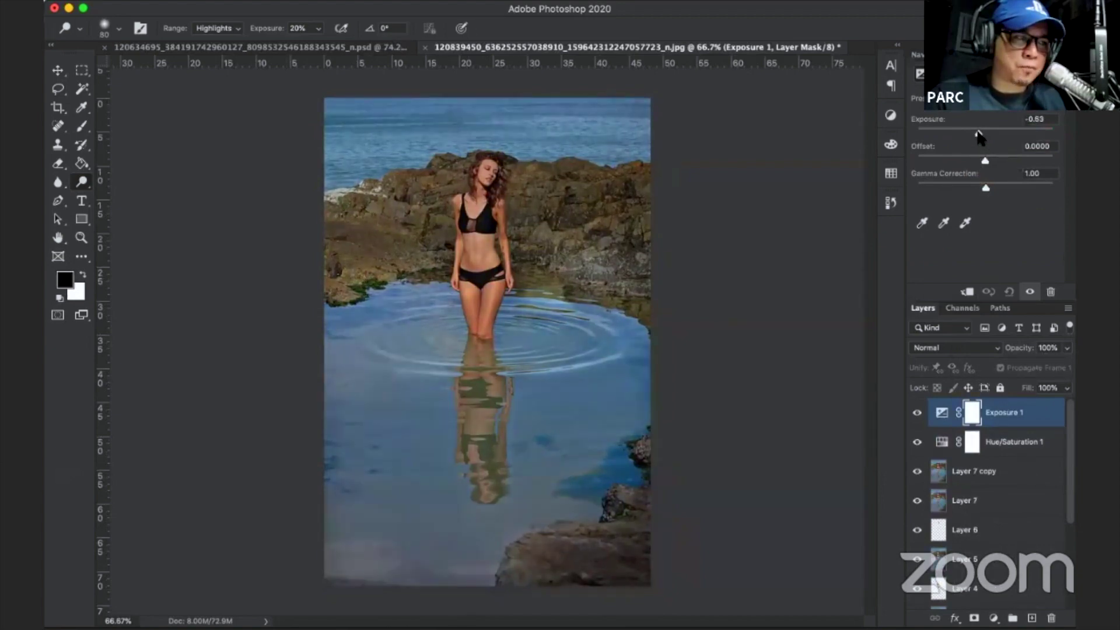
Paint the Exposure 1 mask, invert it so only the edges darken, and compare.
{"action": "left_click", "coordinate": [82, 126]}
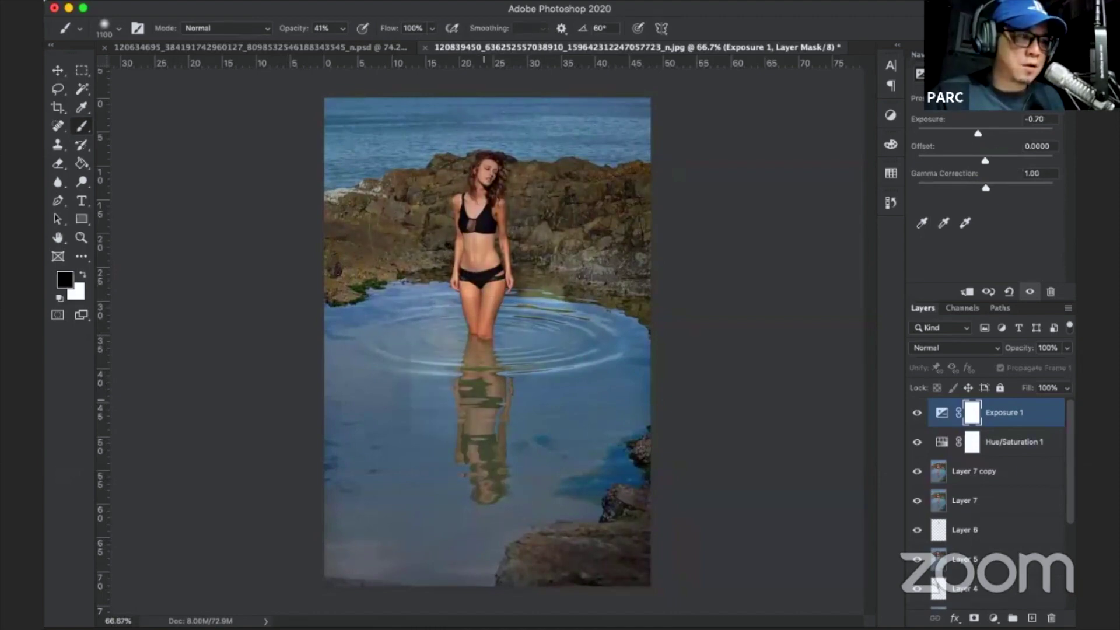
{"action": "left_click", "coordinate": [537, 388]}
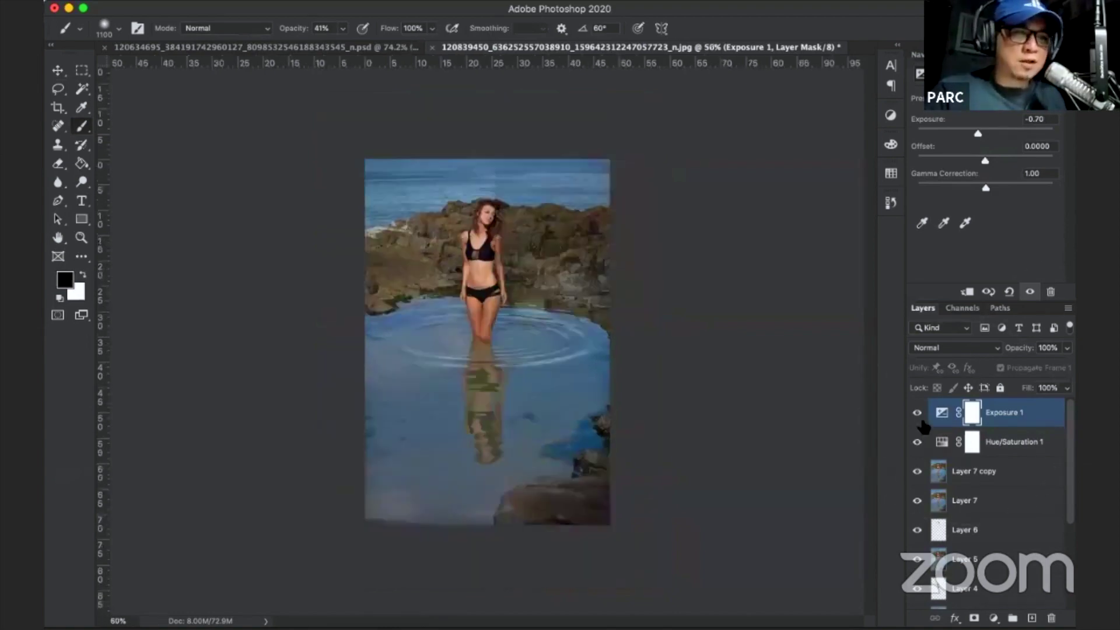
{"action": "key", "text": "ctrl+i"}
{"action": "key", "text": "ctrl+0"}
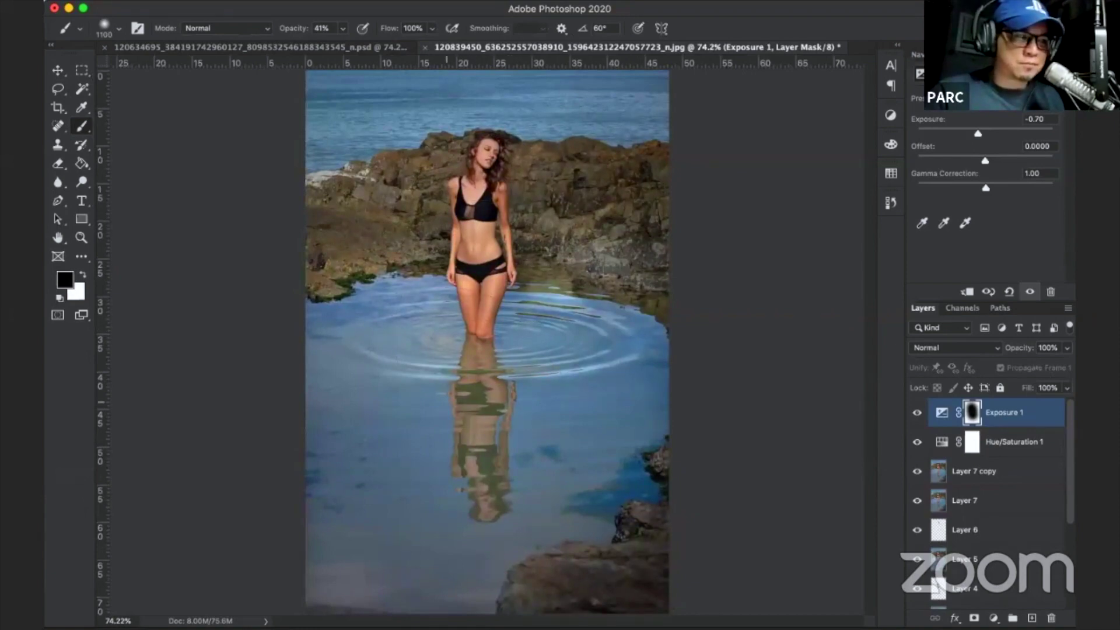
{"action": "left_click", "coordinate": [917, 413]}
{"action": "left_click", "coordinate": [917, 412]}
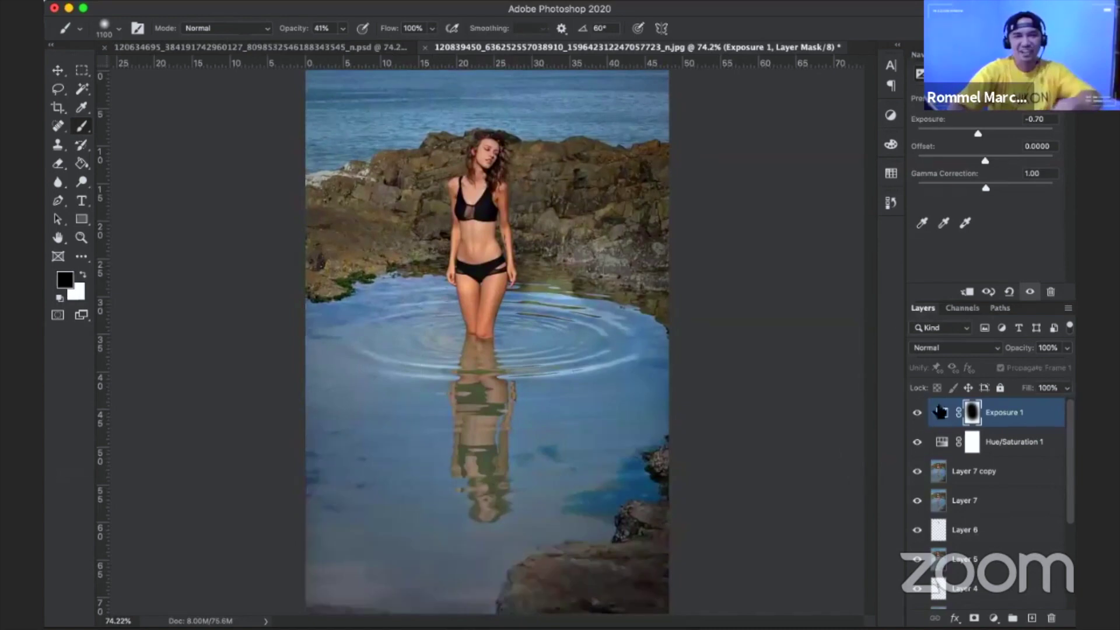
{"action": "key", "text": "ctrl+minus"}
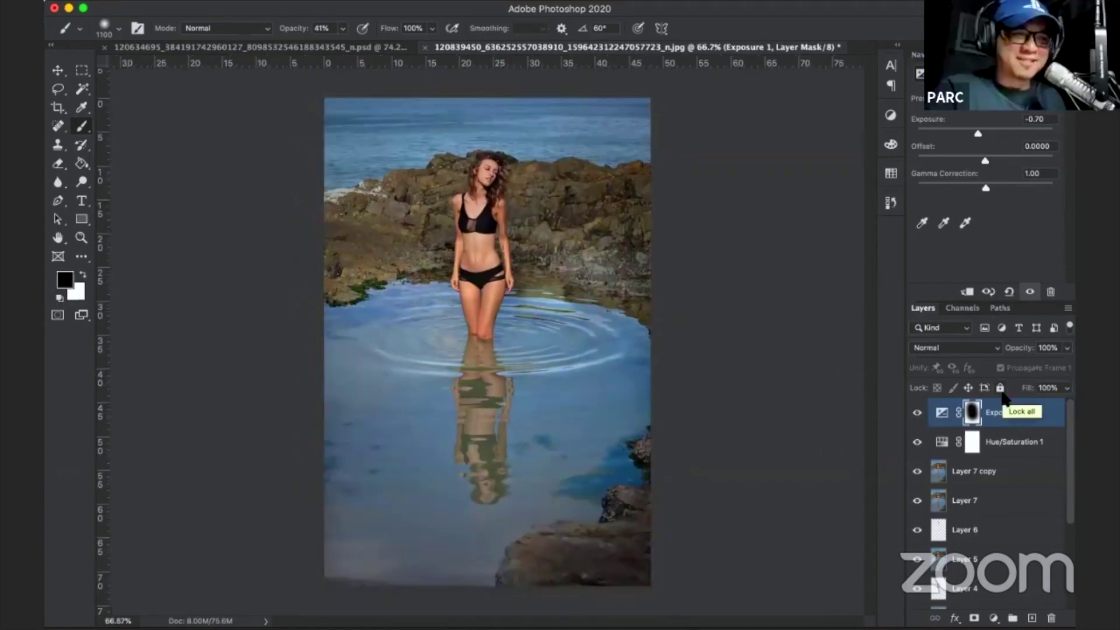
Add a Hue/Saturation layer limited to Reds with Hue shifted to +2.
{"action": "left_click", "coordinate": [993, 617]}
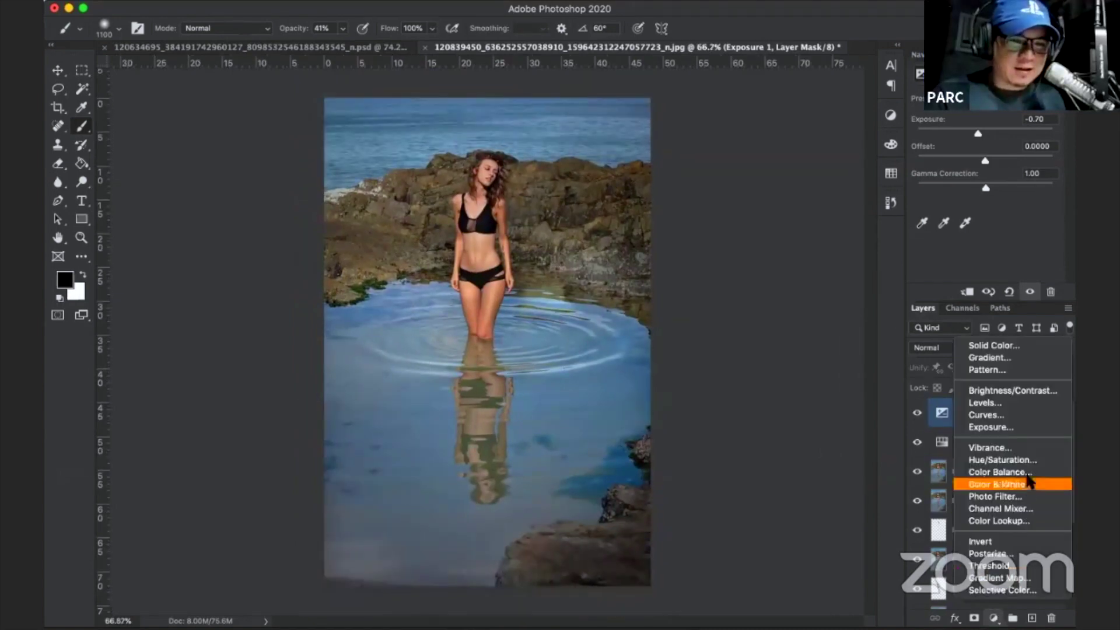
{"action": "left_click", "coordinate": [1027, 460]}
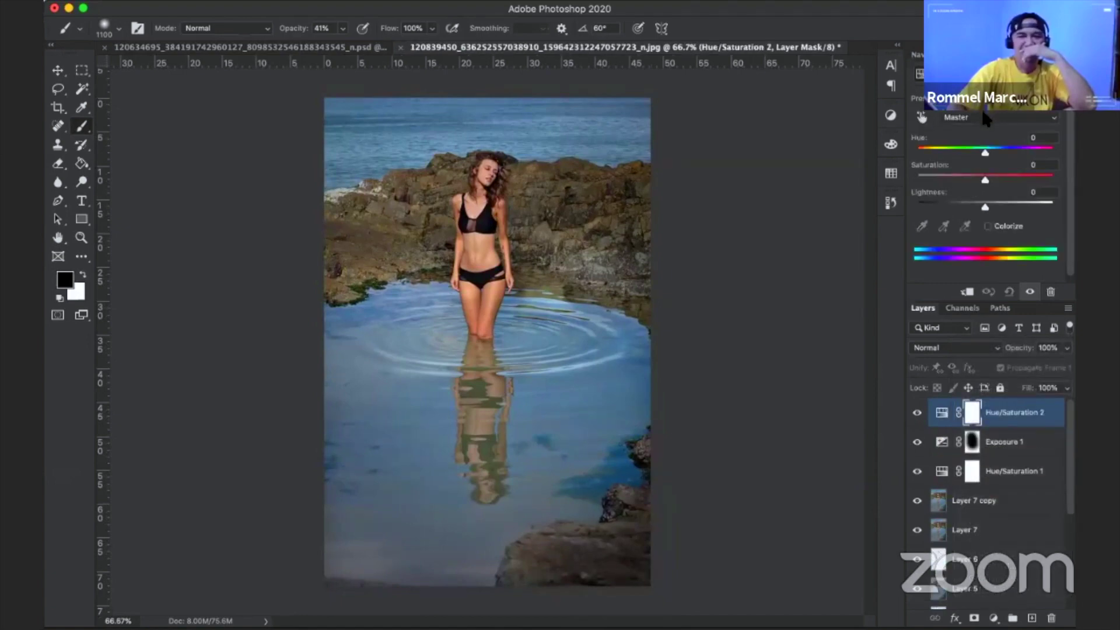
{"action": "left_click", "coordinate": [983, 116]}
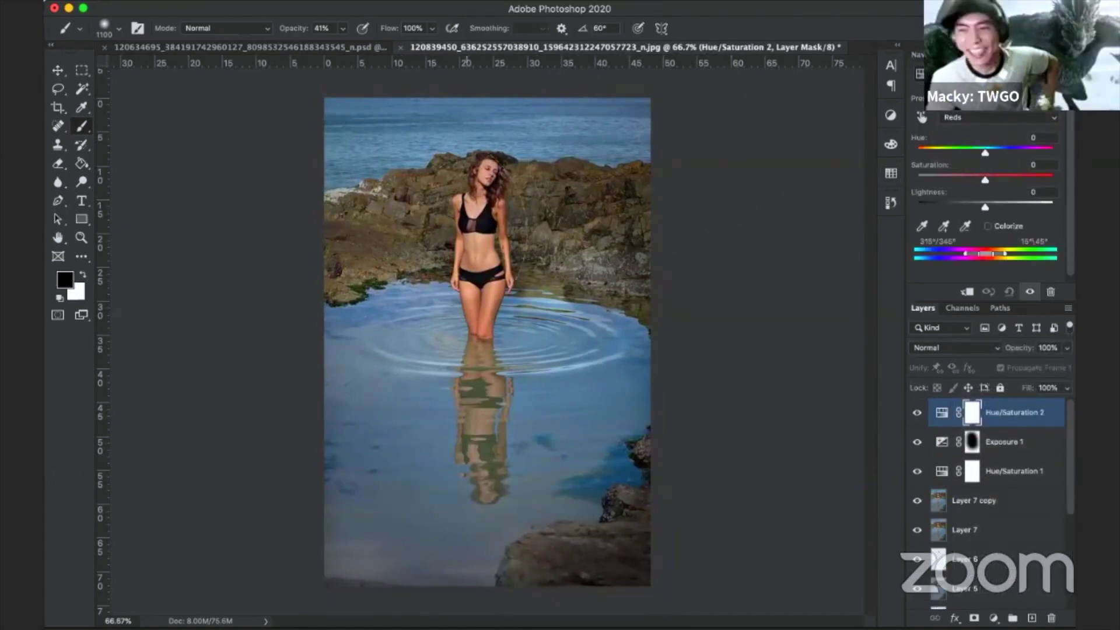
{"action": "left_click", "coordinate": [920, 118]}
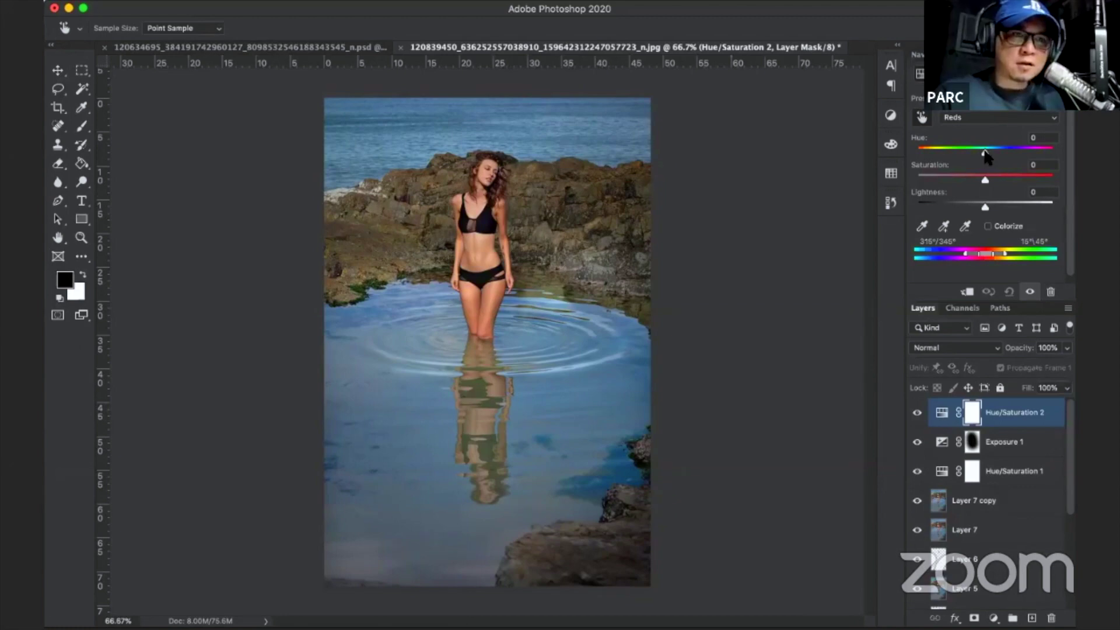
{"action": "left_click_drag", "start_coordinate": [985, 152], "coordinate": [989, 153]}
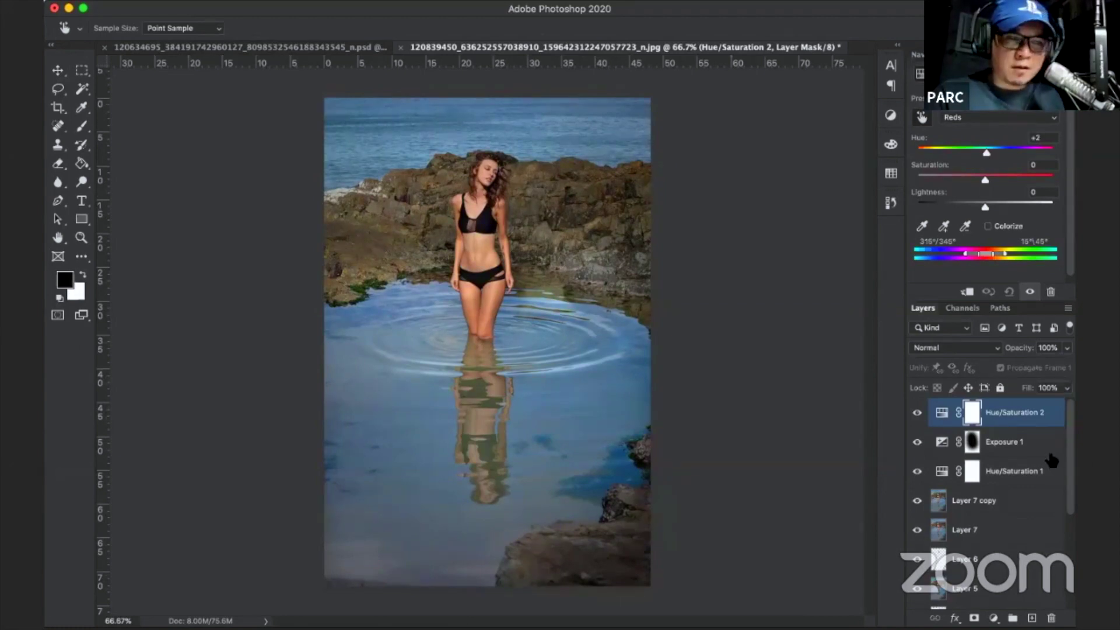
Add a second Hue/Saturation layer lowering overall saturation to -23.
{"action": "left_click", "coordinate": [993, 618]}
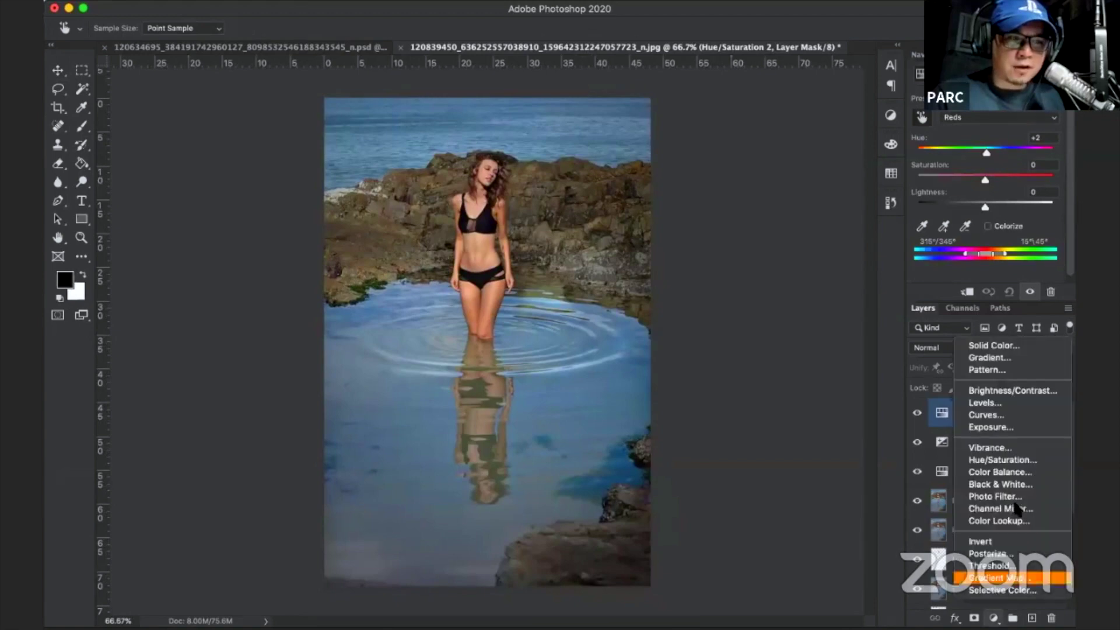
{"action": "left_click", "coordinate": [1016, 461]}
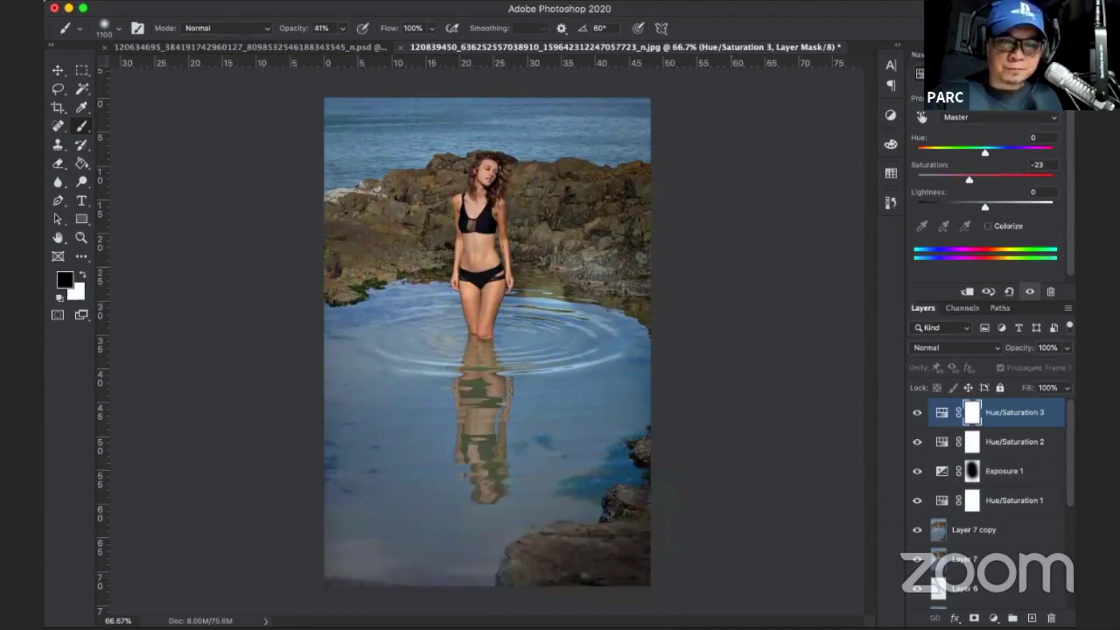
{"action": "left_click", "coordinate": [993, 618]}
Add a brown Solid Color fill layer blended in Soft Light mode.
{"action": "left_click", "coordinate": [1010, 340]}
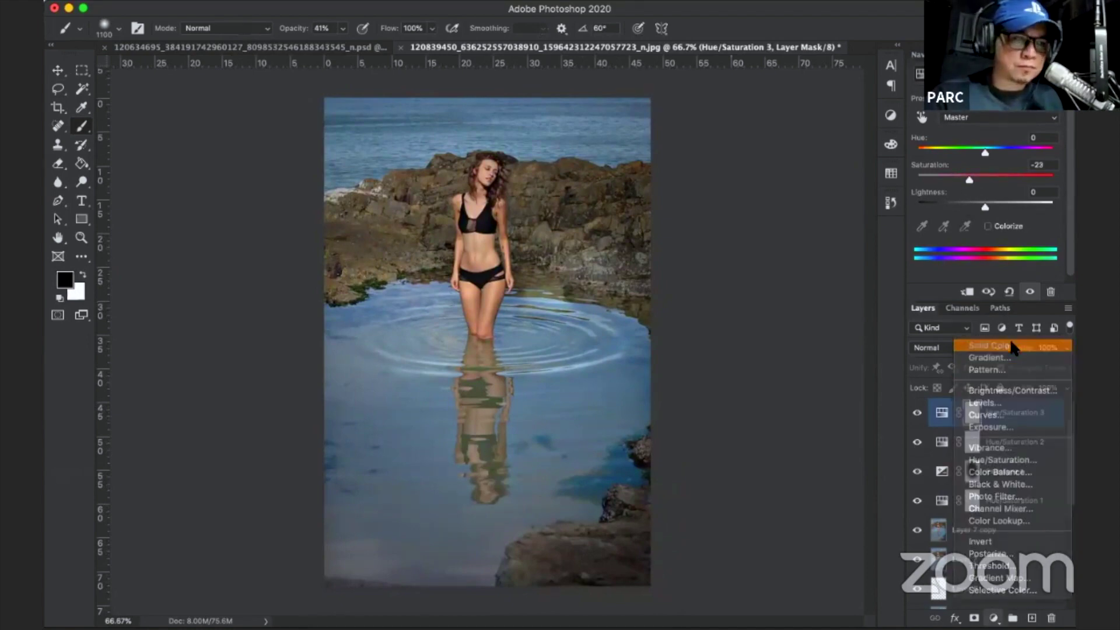
{"action": "left_click", "coordinate": [971, 412], "text": "alt"}
{"action": "left_click_drag", "start_coordinate": [910, 388], "coordinate": [910, 406]}
{"action": "left_click", "coordinate": [801, 334]}
{"action": "left_click", "coordinate": [1054, 233]}
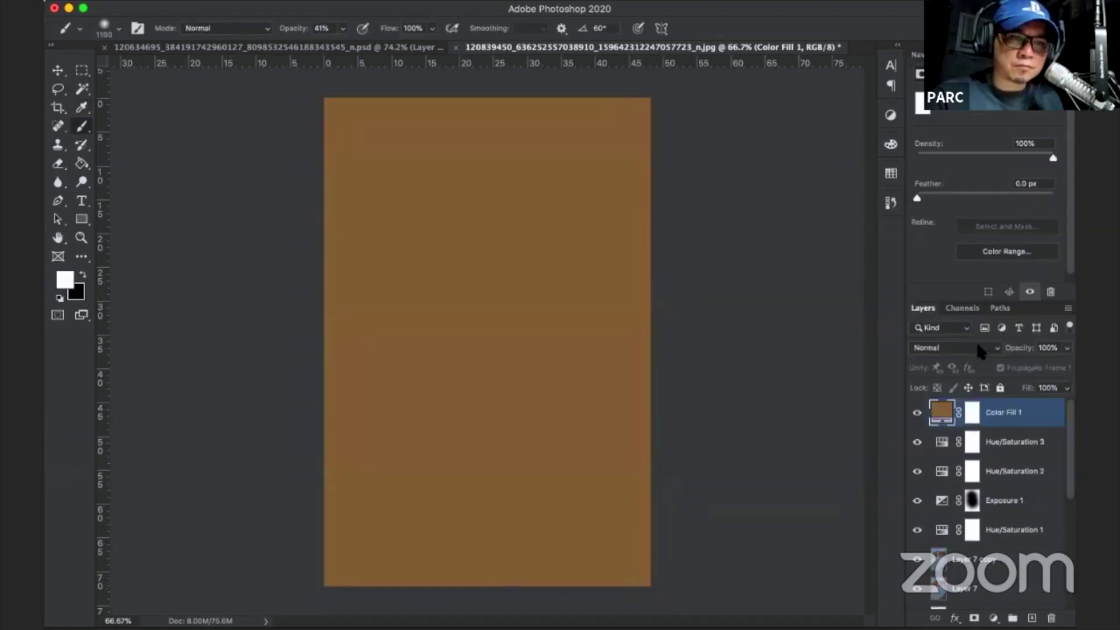
{"action": "left_click", "coordinate": [980, 349]}
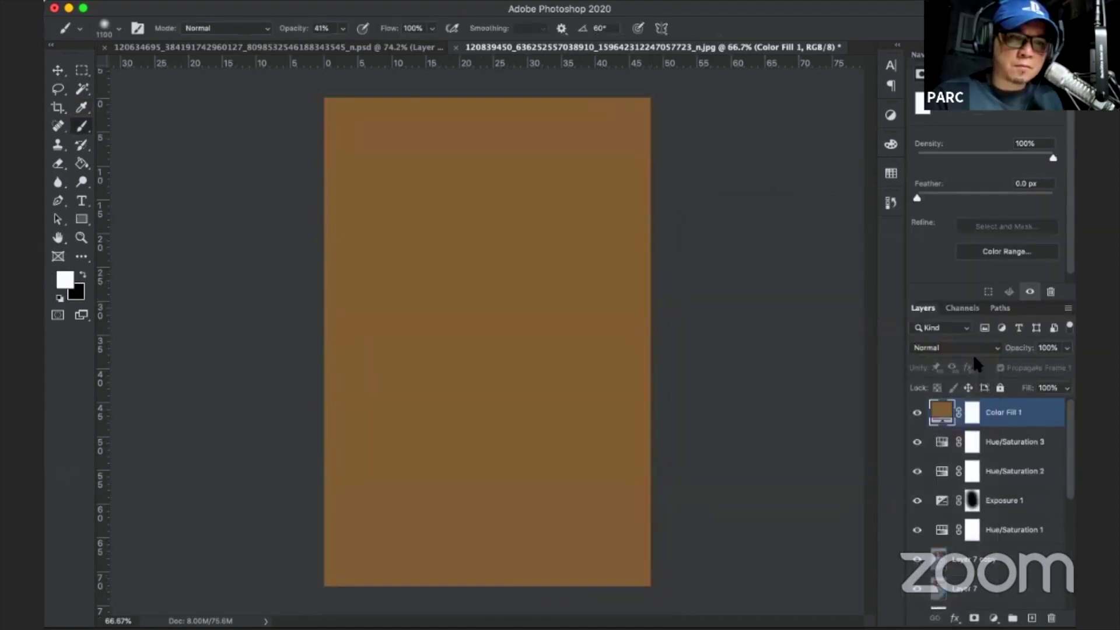
{"action": "left_click", "coordinate": [981, 349]}
{"action": "left_click", "coordinate": [957, 512]}
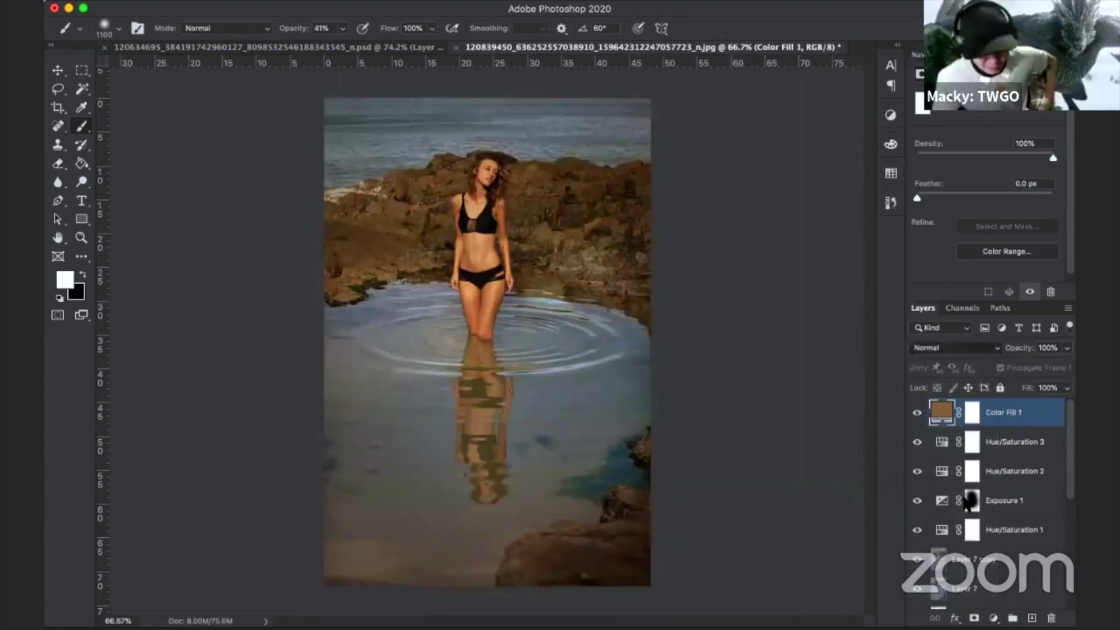
Change the fill colour to a lighter, less saturated brown toward #8d755d.
{"action": "scroll", "coordinate": [1022, 358], "scroll_direction": "up", "scroll_amount": 1}
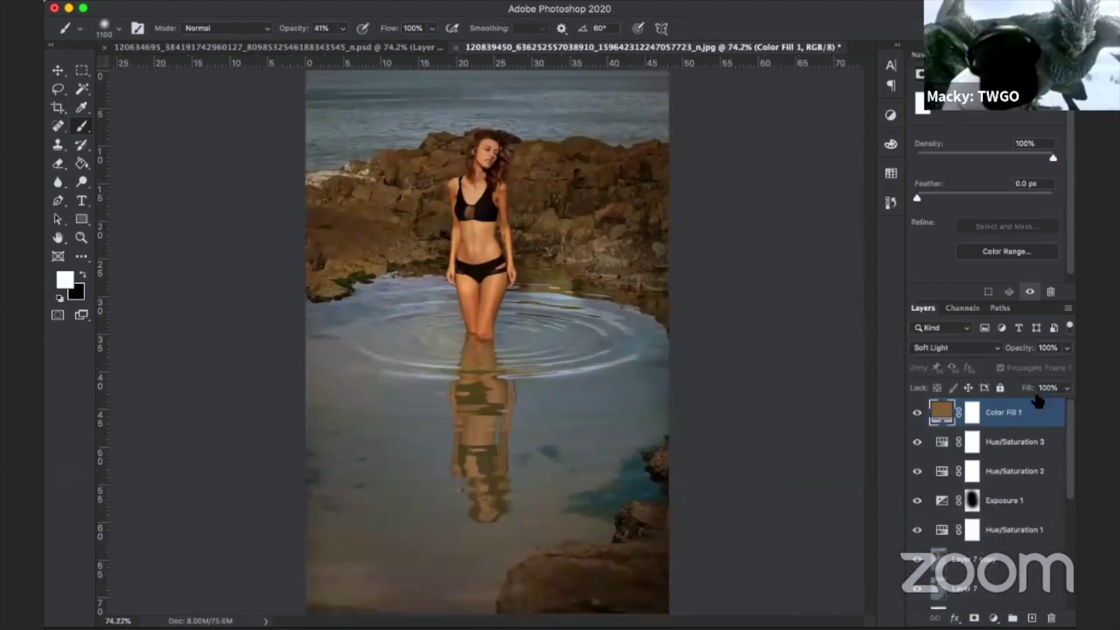
{"action": "double_click", "coordinate": [935, 414]}
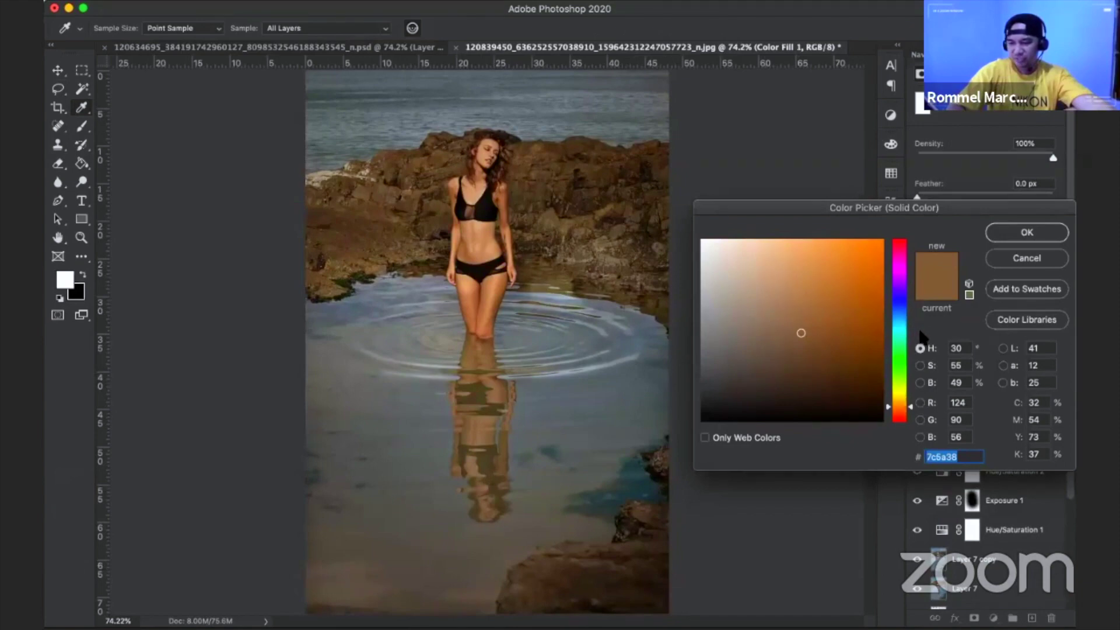
{"action": "left_click", "coordinate": [779, 327]}
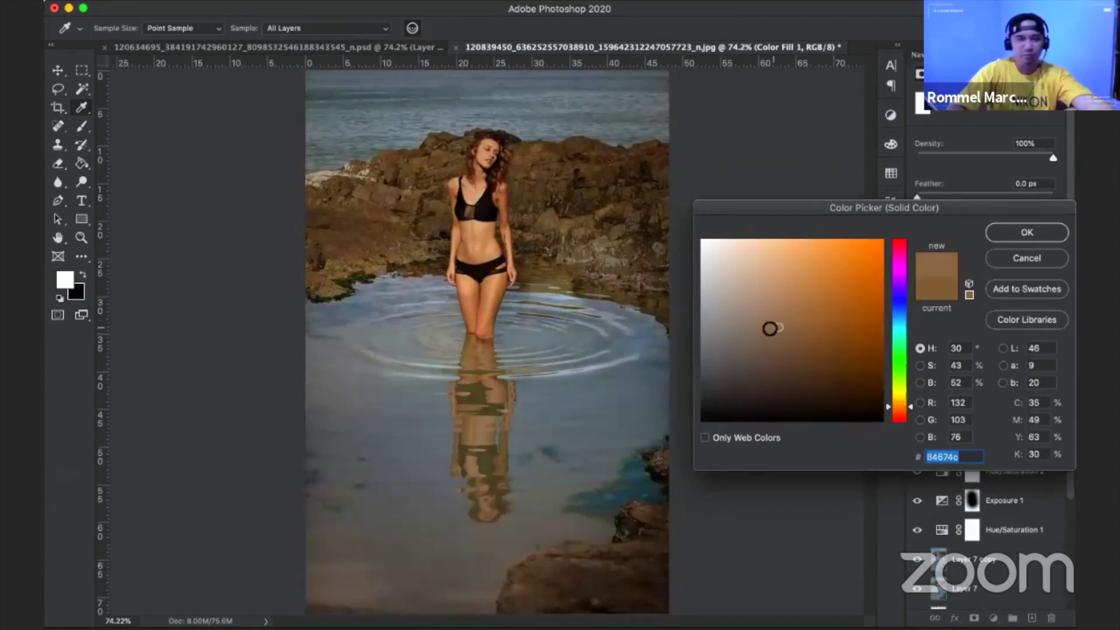
{"action": "left_click_drag", "start_coordinate": [770, 328], "coordinate": [764, 322]}
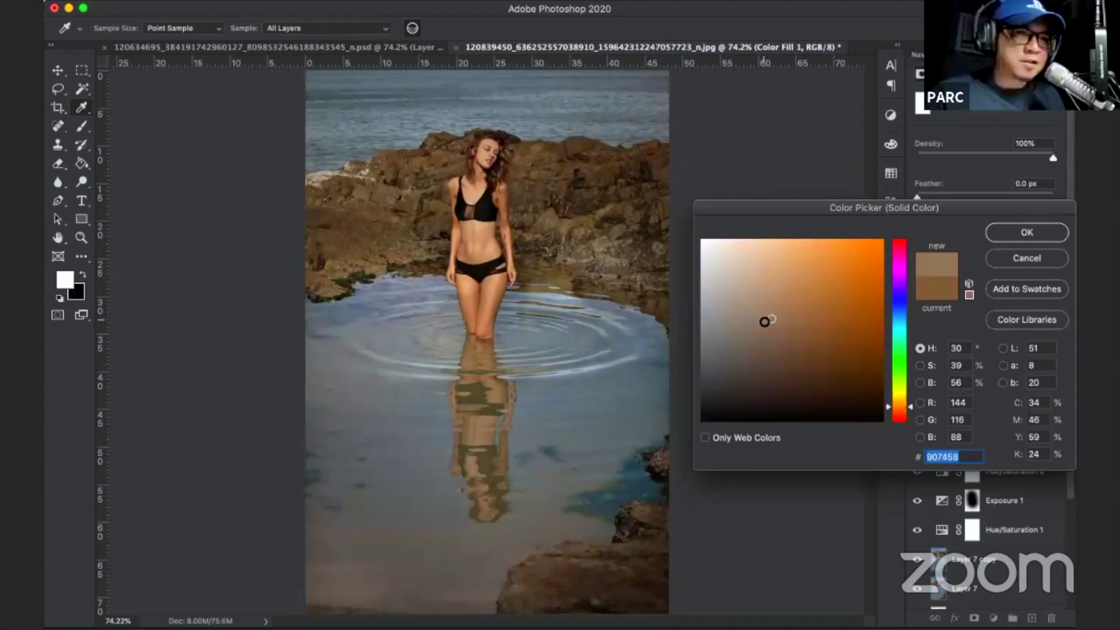
{"action": "left_click", "coordinate": [765, 322]}
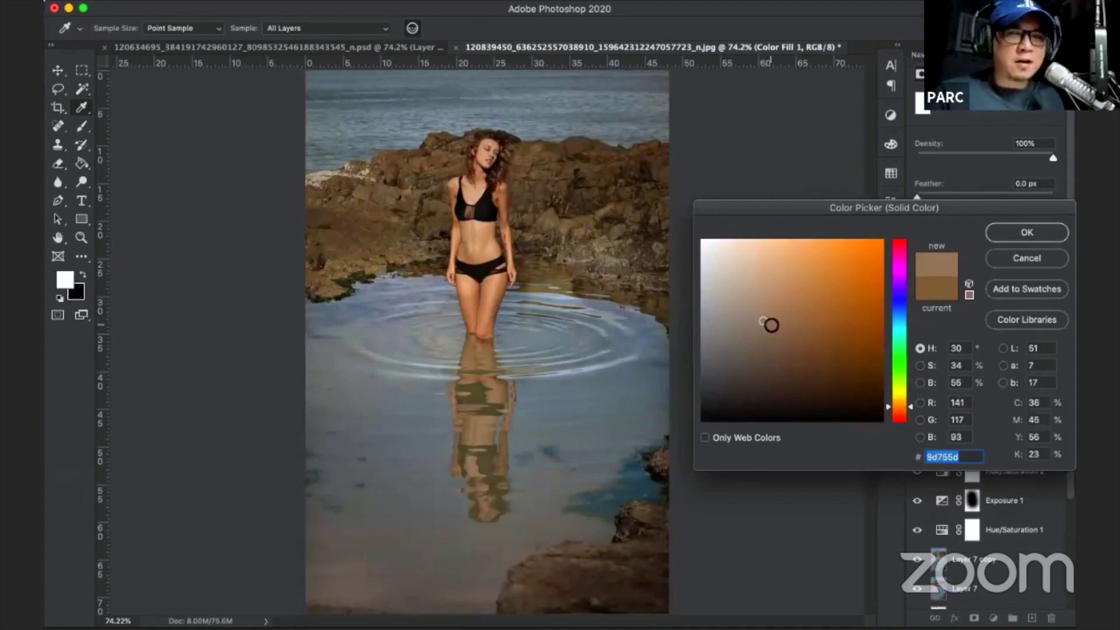
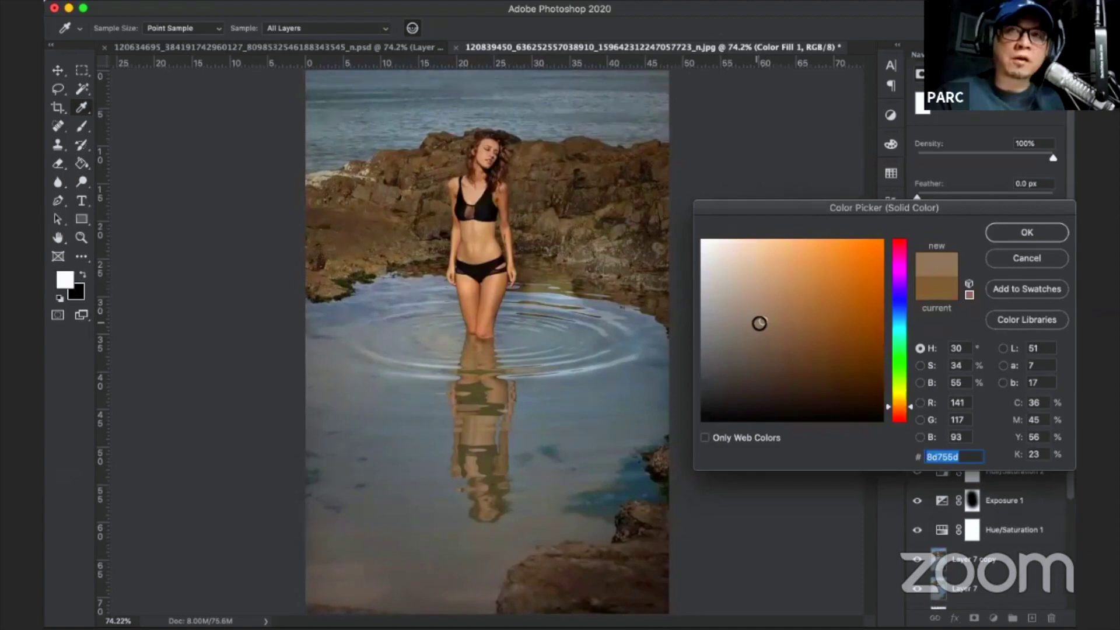
Set the Color Fill to the slightly lighter brown #8e7965.
{"action": "left_click", "coordinate": [761, 325]}
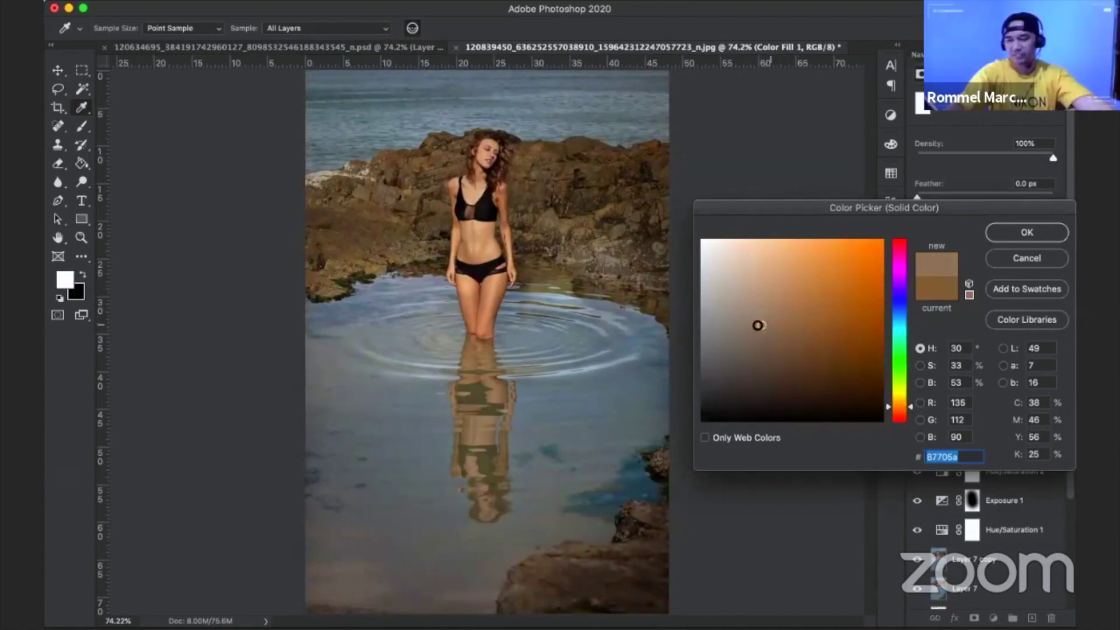
{"action": "left_click_drag", "start_coordinate": [757, 325], "coordinate": [762, 323]}
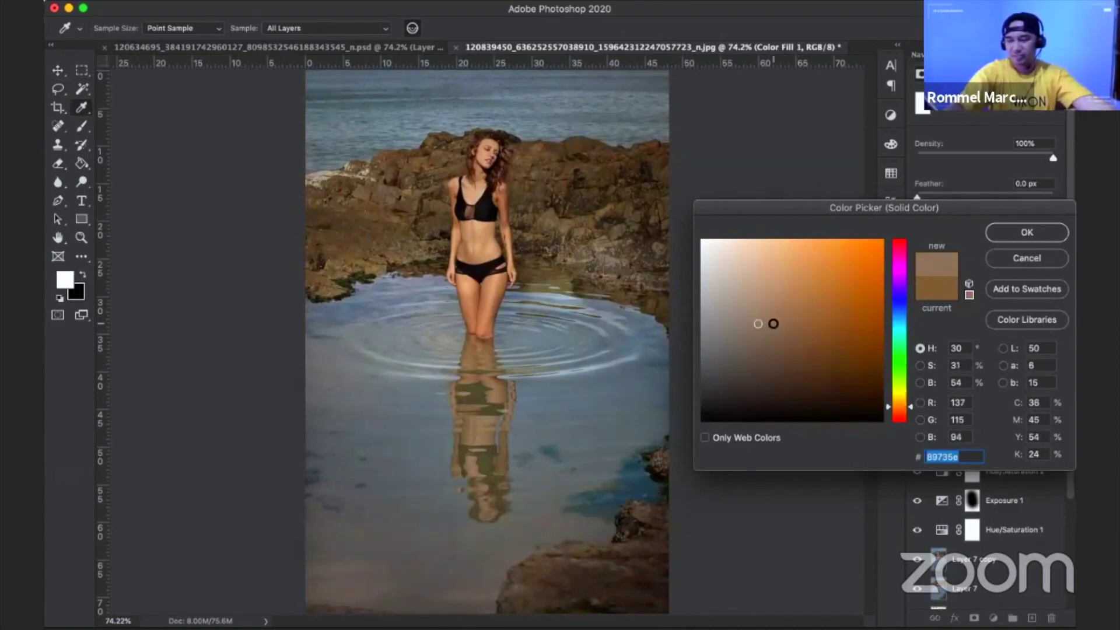
{"action": "left_click", "coordinate": [754, 320]}
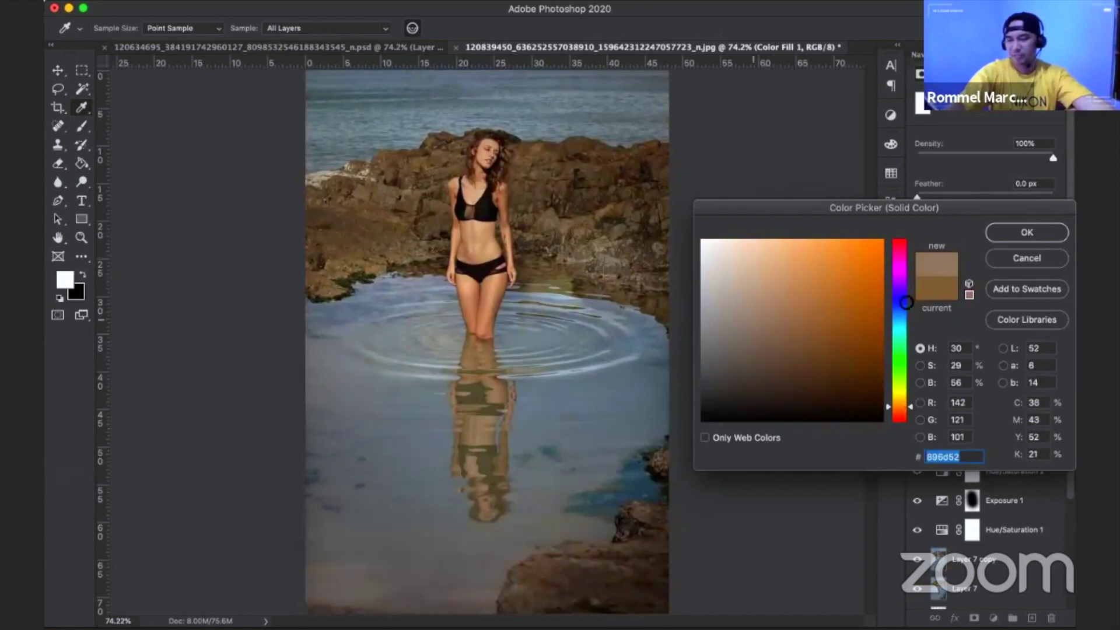
{"action": "left_click", "coordinate": [1025, 235]}
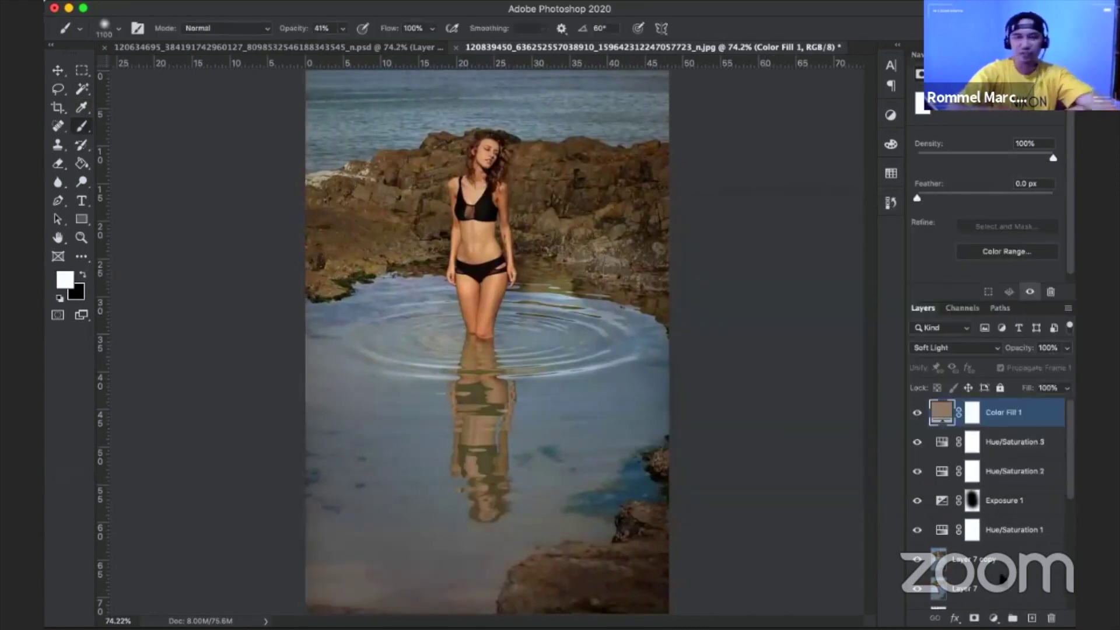
Add a Curves layer with an S-curve, darker shadows and brighter highlights.
{"action": "left_click", "coordinate": [994, 618]}
{"action": "left_click", "coordinate": [1016, 416]}
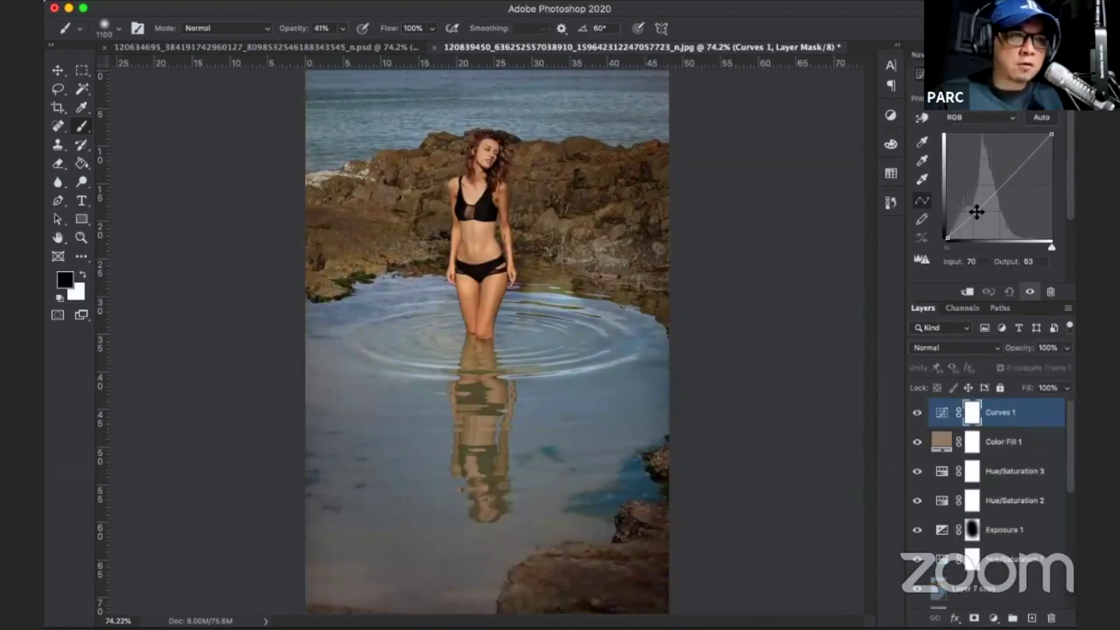
{"action": "left_click_drag", "start_coordinate": [976, 211], "coordinate": [976, 214]}
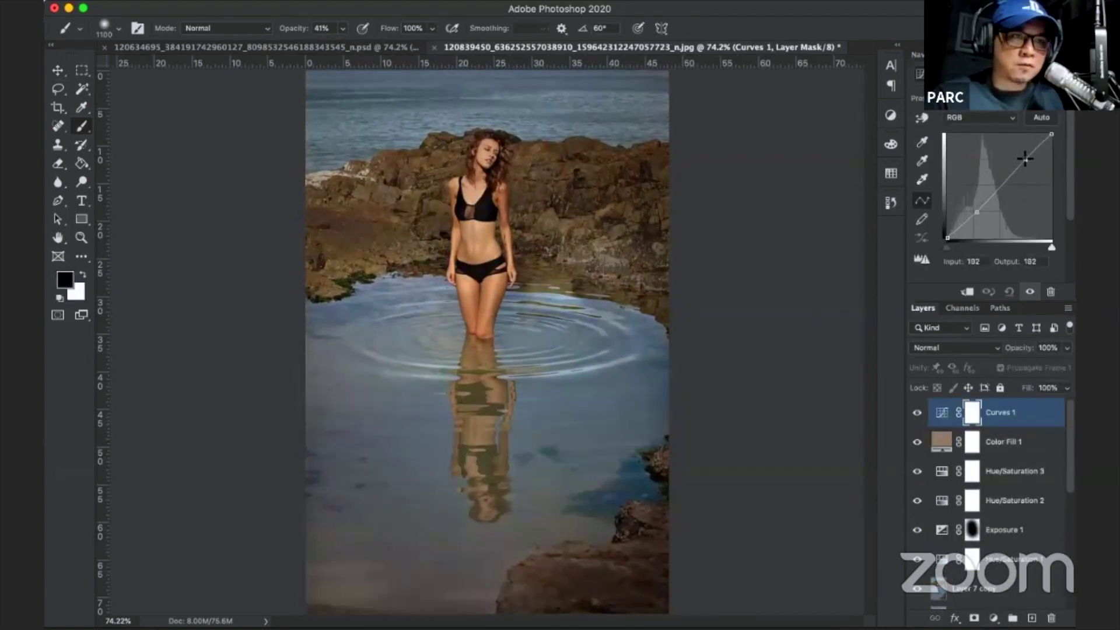
{"action": "left_click_drag", "start_coordinate": [1023, 157], "coordinate": [1020, 152]}
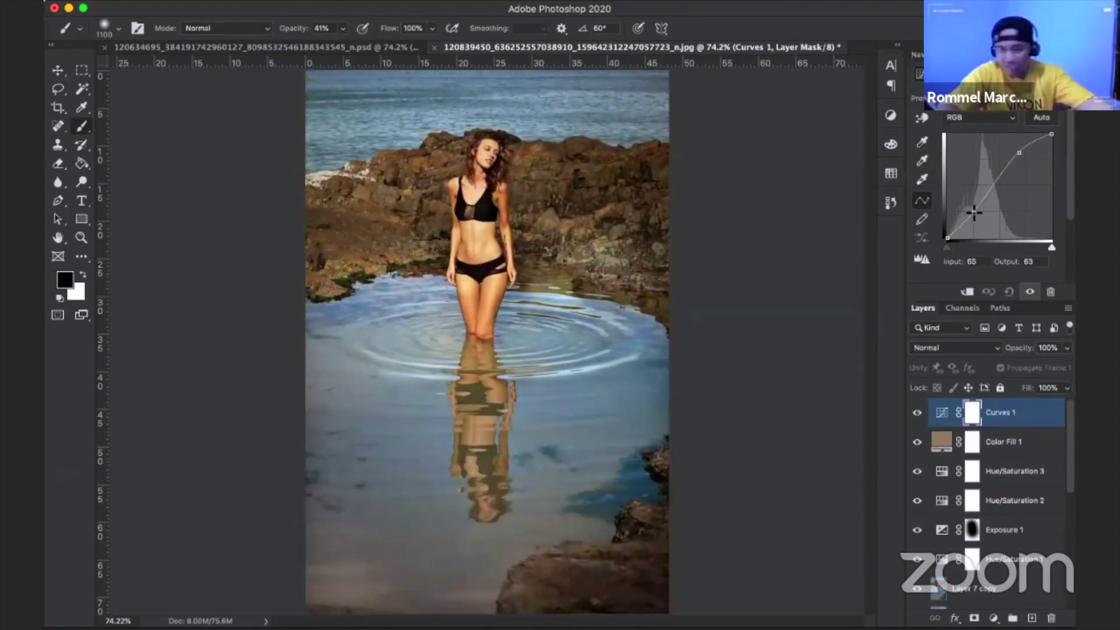
Add an Exposure layer with Offset +0.0263.
{"action": "left_click", "coordinate": [994, 618]}
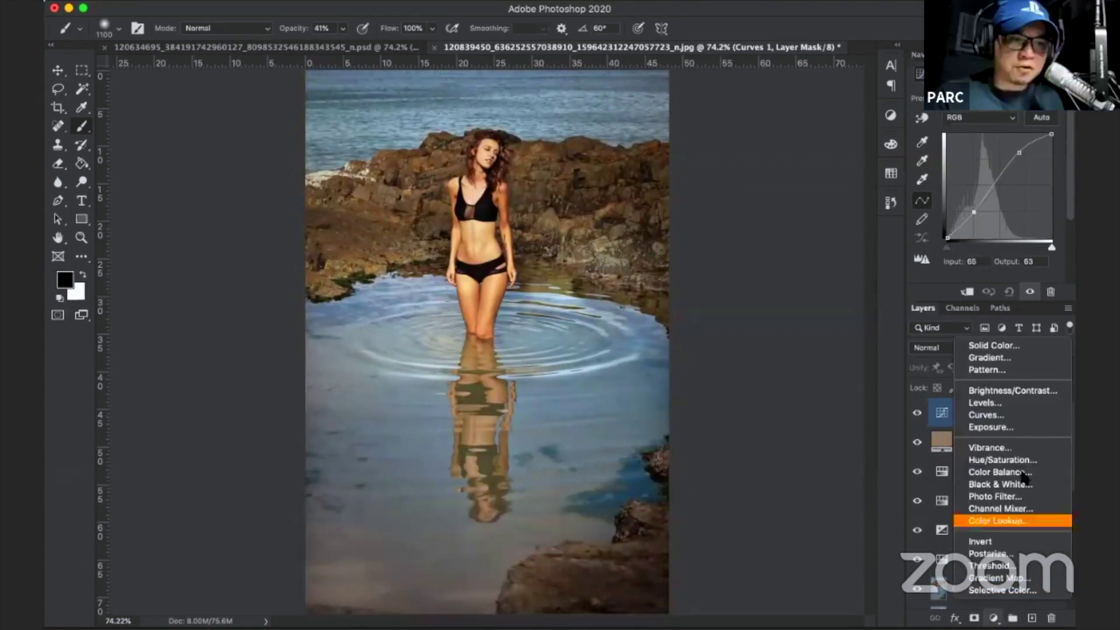
{"action": "left_click", "coordinate": [1018, 428]}
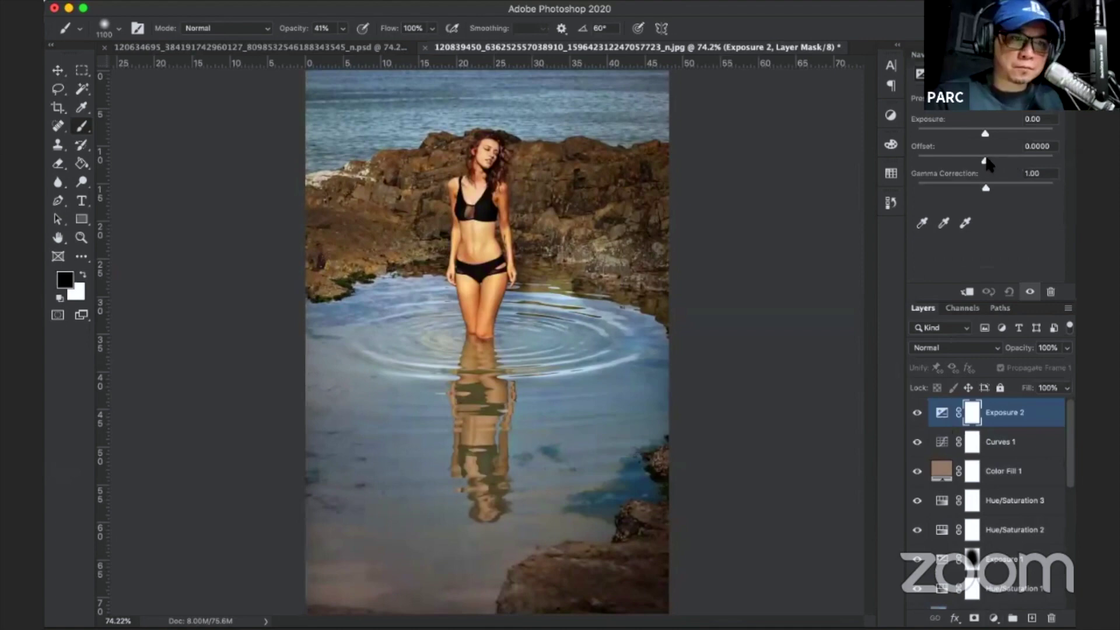
{"action": "left_click_drag", "start_coordinate": [984, 161], "coordinate": [987, 161]}
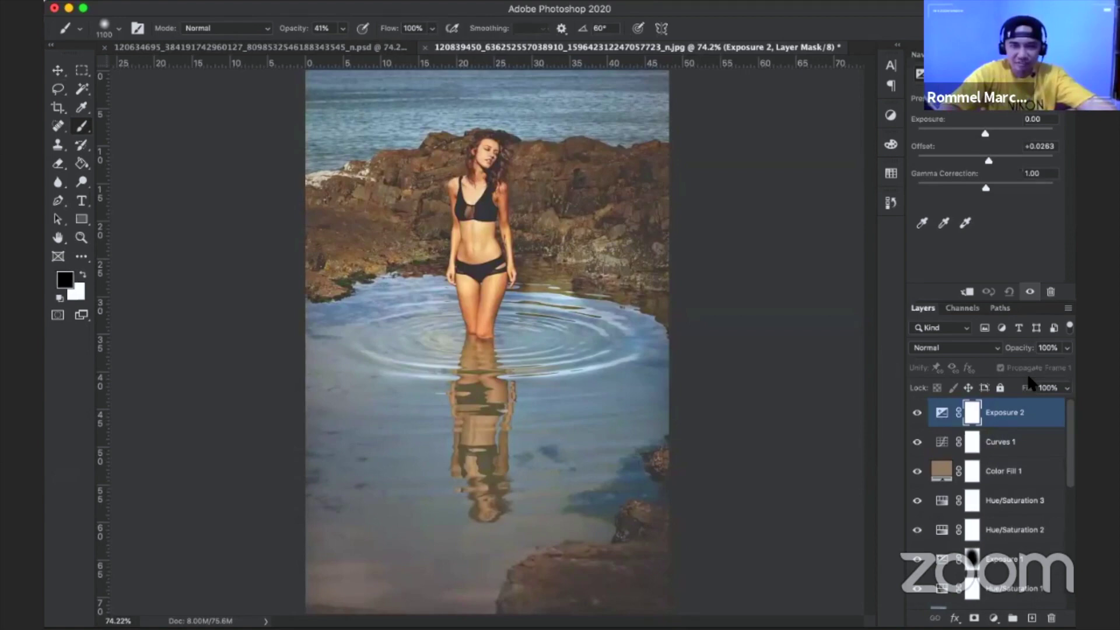
Apply a light Add Noise pass at 3 percent.
{"action": "left_click", "coordinate": [377, 2]}
{"action": "mouse_move", "coordinate": [389, 188]}
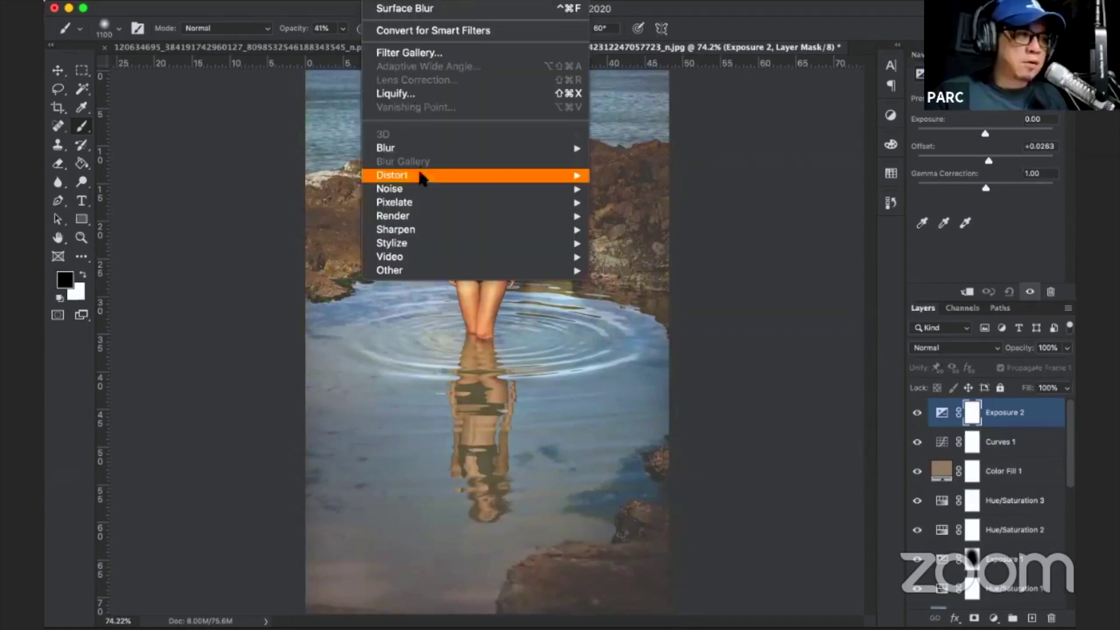
{"action": "left_click", "coordinate": [628, 188]}
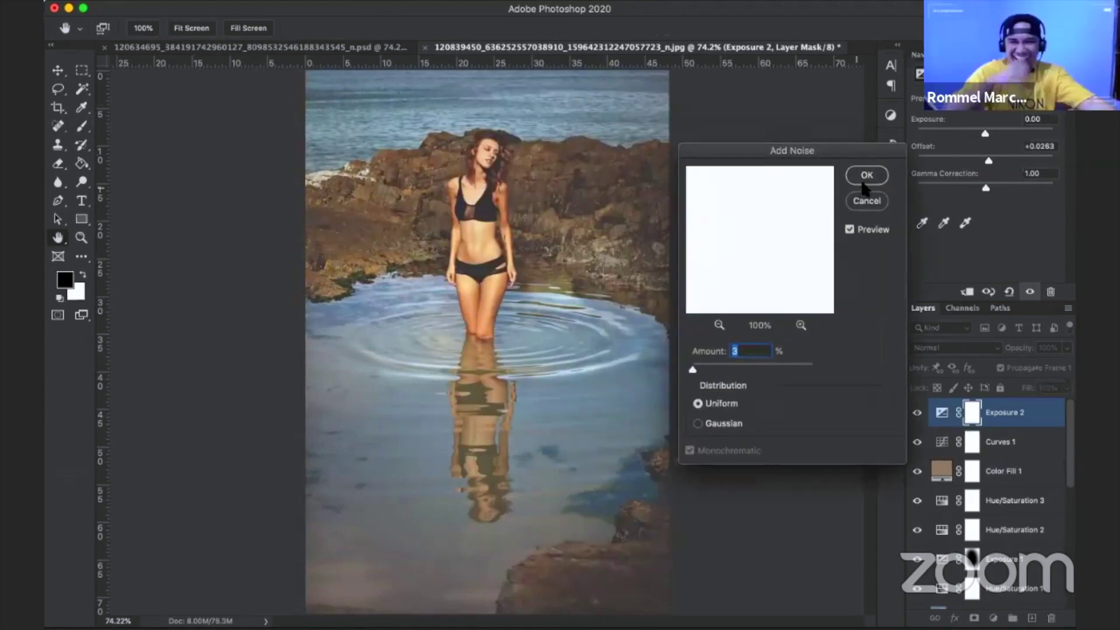
{"action": "key", "text": "Escape"}
{"action": "key", "text": "b"}
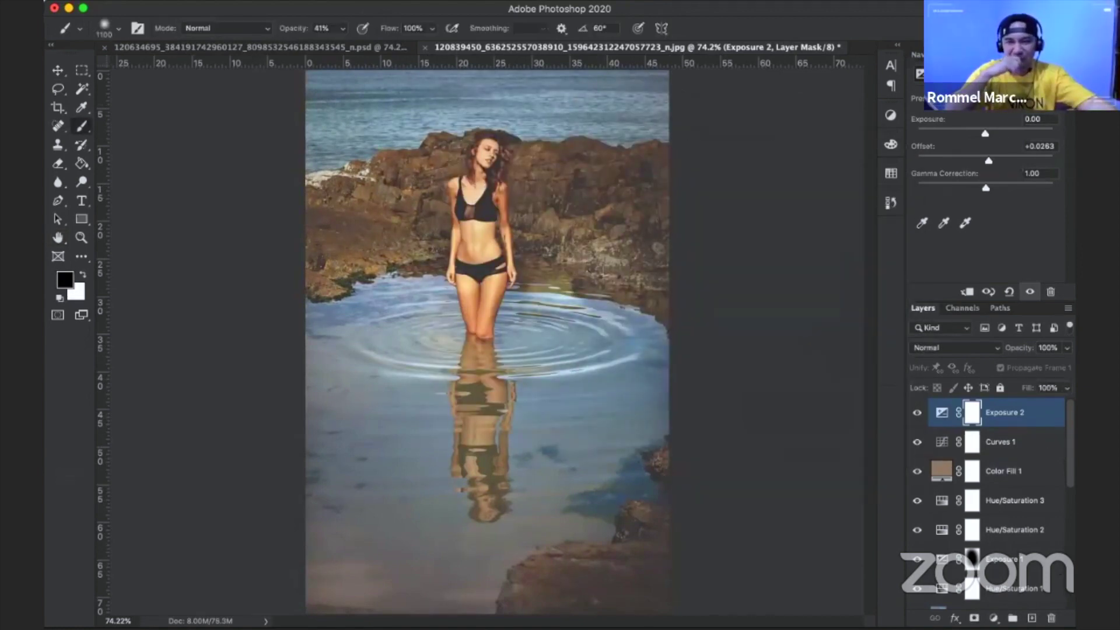
{"action": "left_click", "coordinate": [994, 618]}
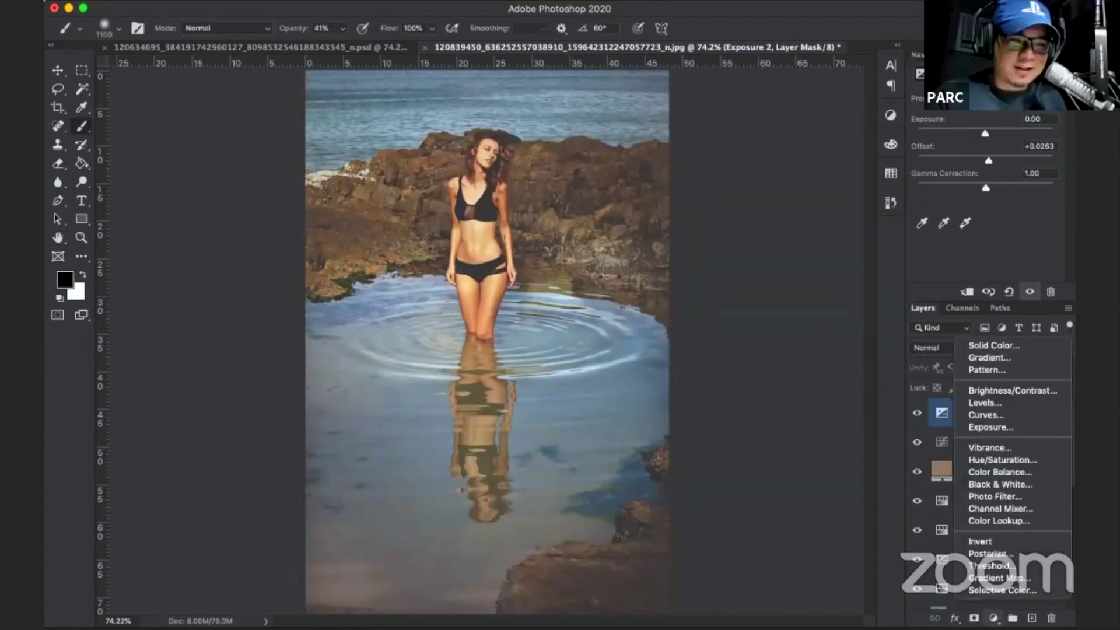
Add a Color Balance layer at Cyan–Red +9, Magenta–Green -4, Yellow–Blue -13.
{"action": "left_click", "coordinate": [1011, 477]}
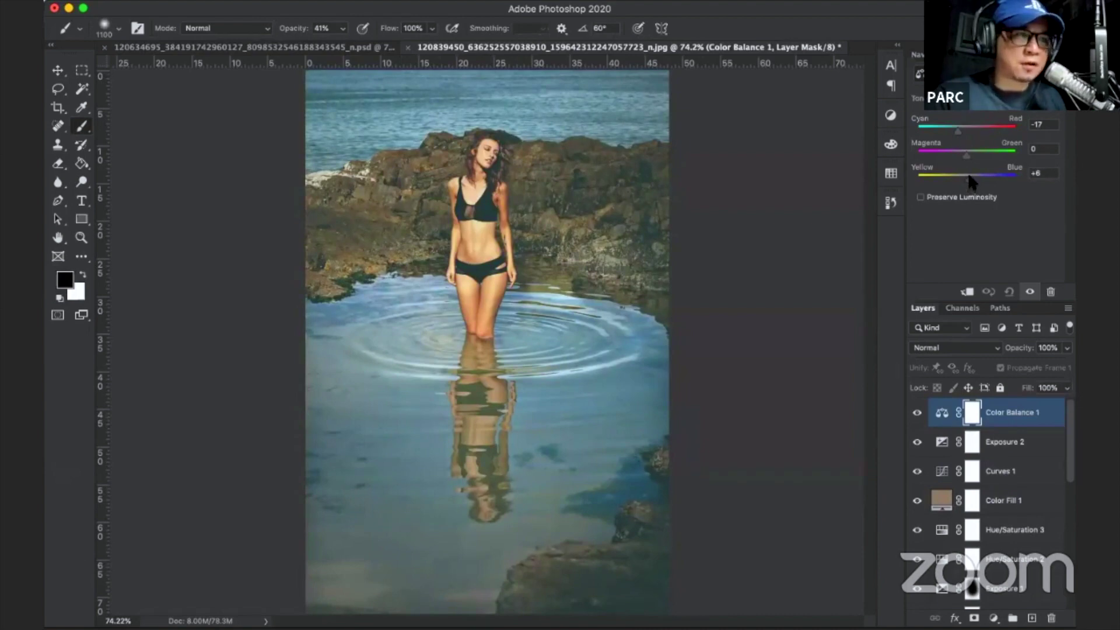
{"action": "left_click_drag", "start_coordinate": [958, 132], "coordinate": [970, 131]}
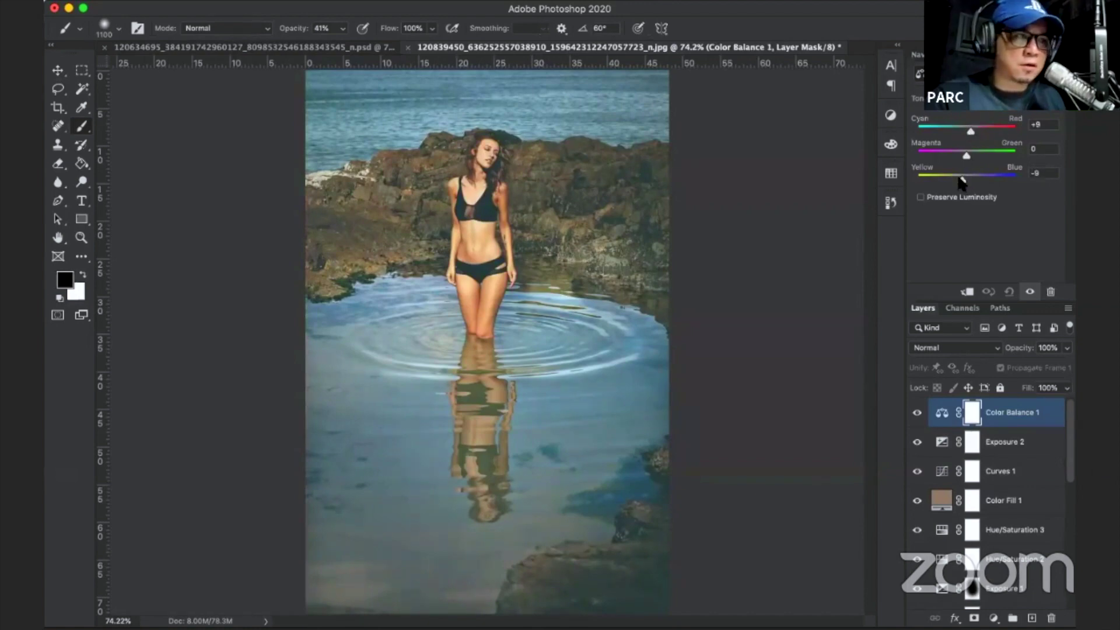
{"action": "left_click_drag", "start_coordinate": [961, 181], "coordinate": [969, 157]}
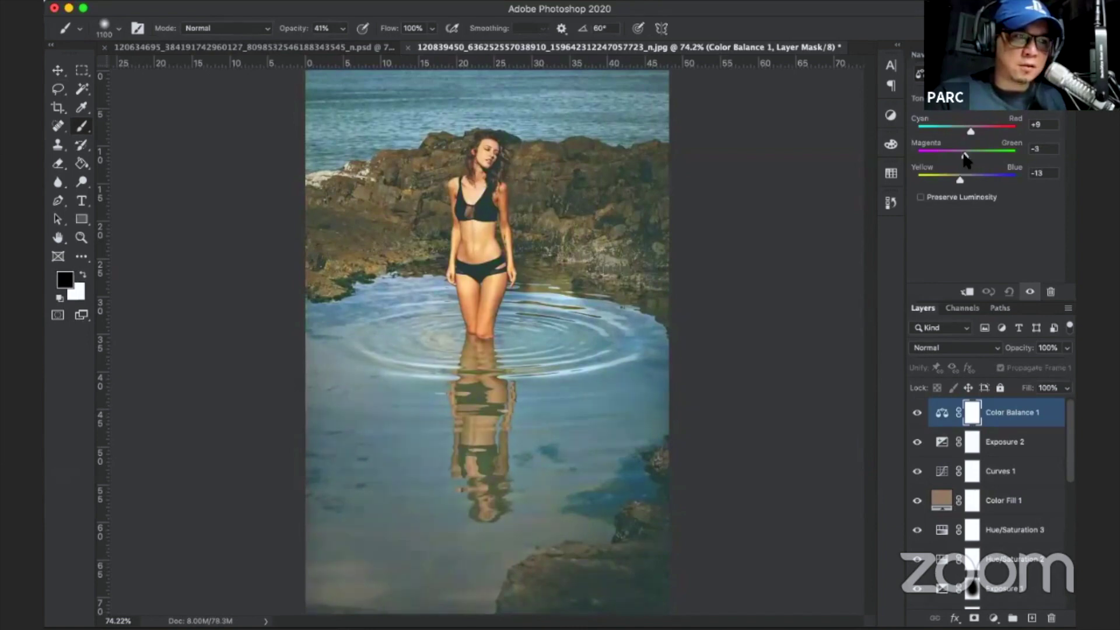
{"action": "left_click_drag", "start_coordinate": [964, 155], "coordinate": [963, 156]}
{"action": "key", "text": "ctrl+minus"}
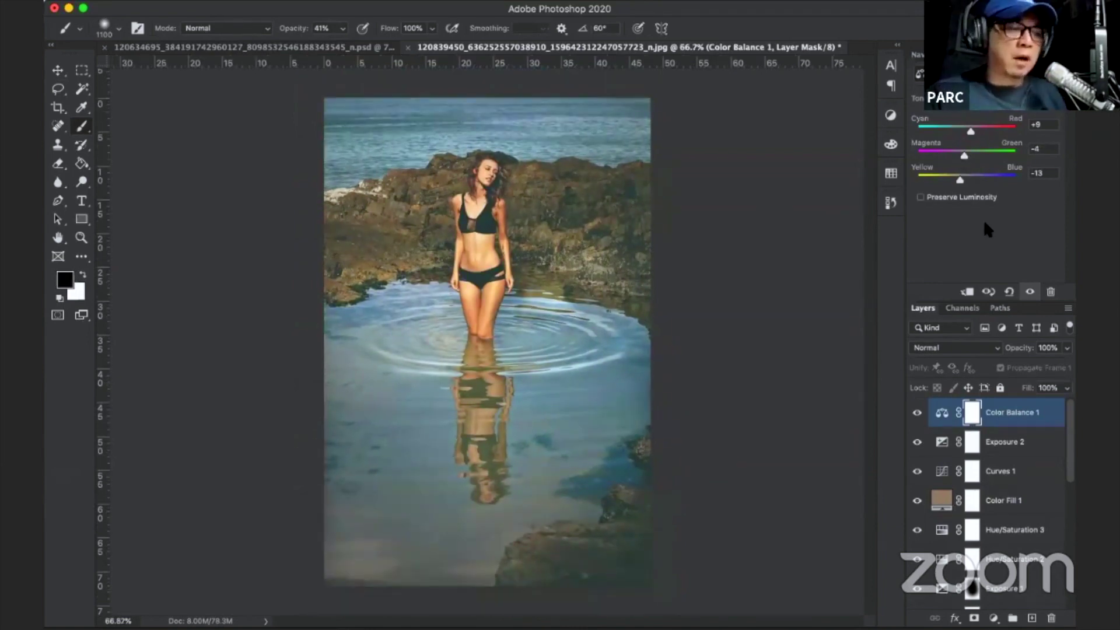
{"action": "key", "text": "ctrl+plus"}
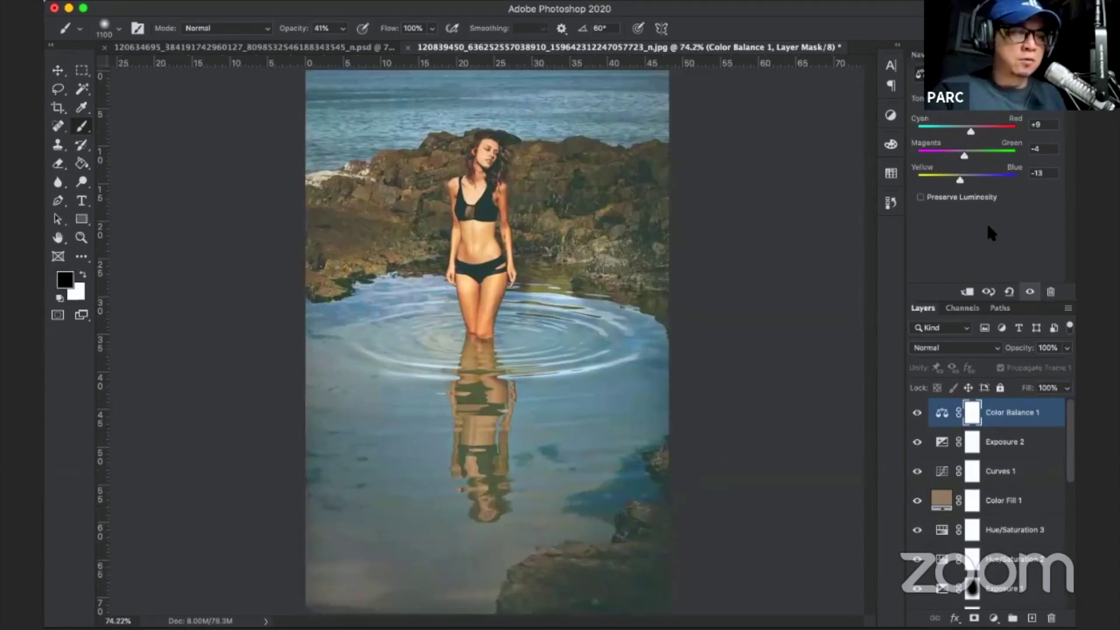
{"action": "scroll", "coordinate": [962, 513], "scroll_direction": "down", "scroll_amount": 5}
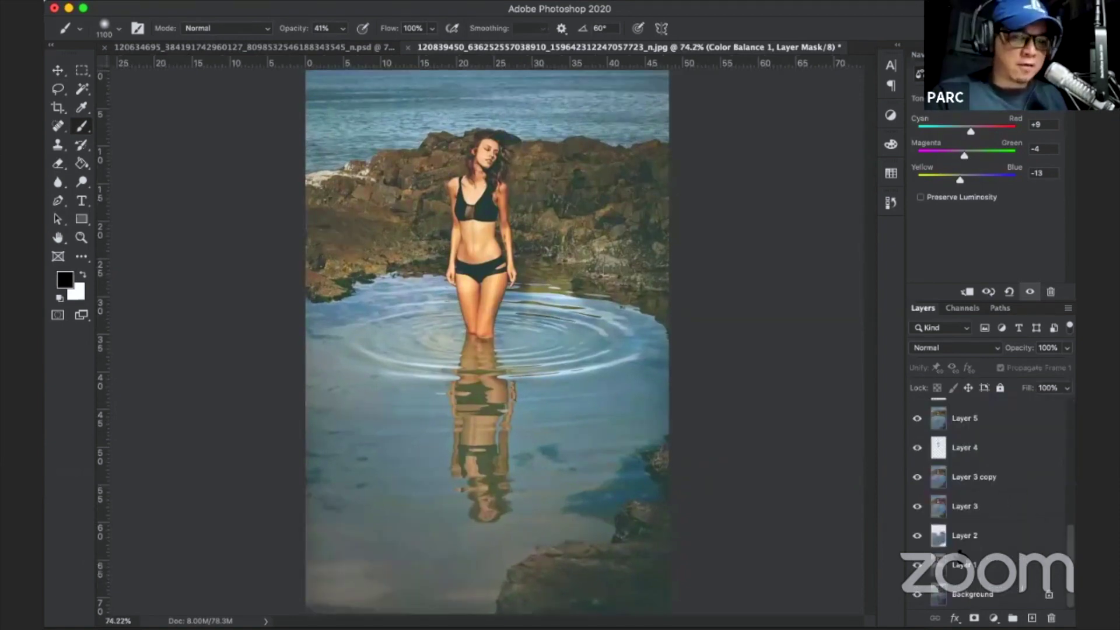
Compare the beach edit with its original by toggling the adjustment layers.
{"action": "key", "text": "ctrl+minus"}
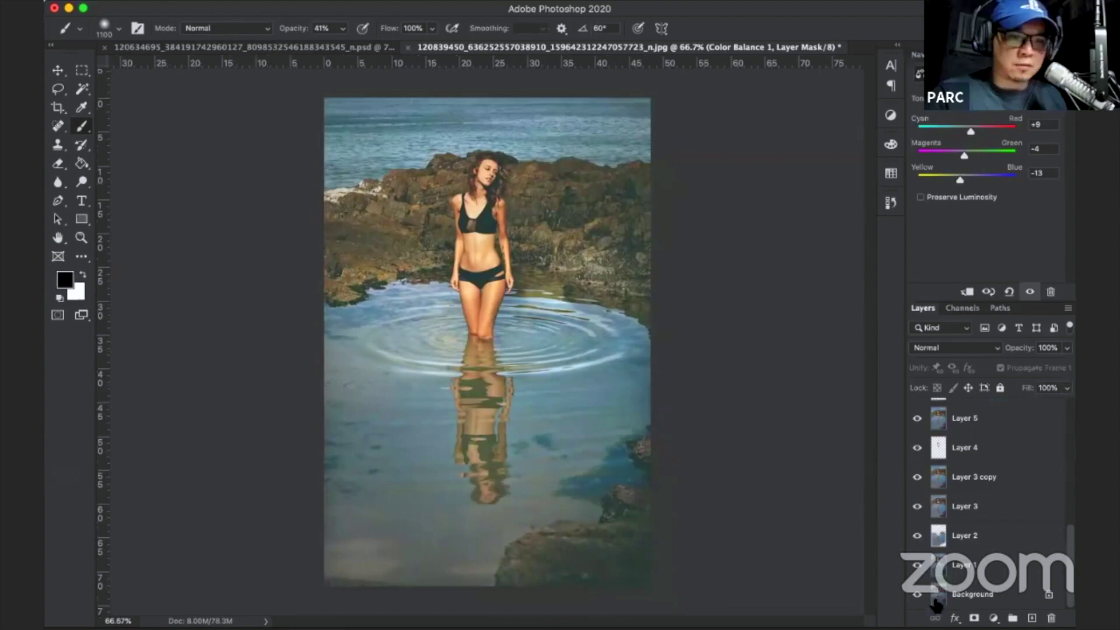
{"action": "left_click", "coordinate": [918, 595], "text": "alt"}
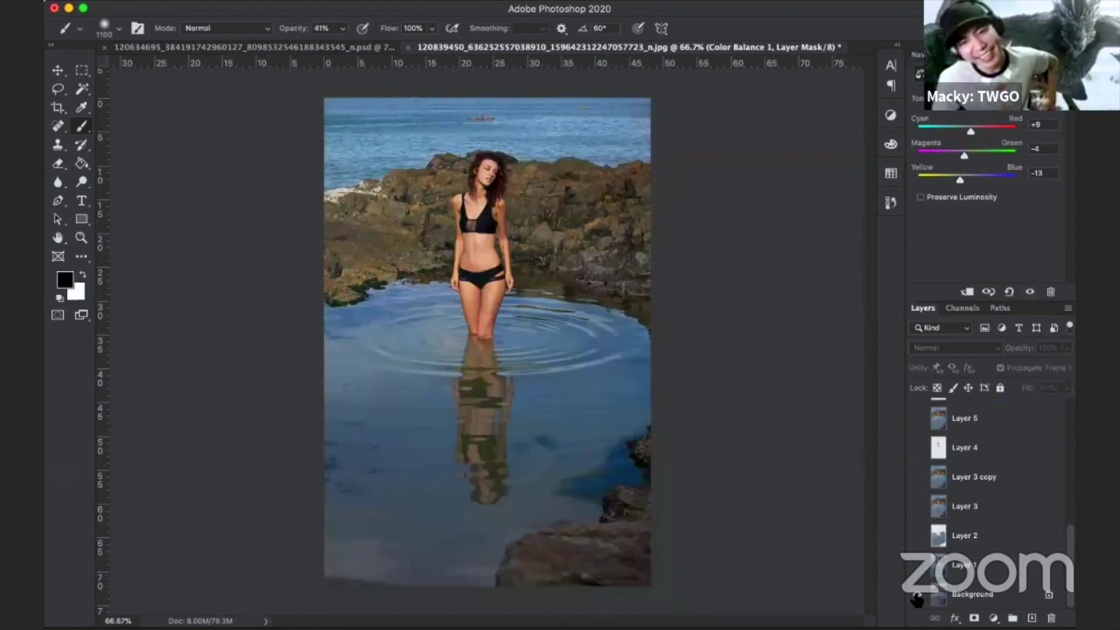
{"action": "left_click", "coordinate": [917, 595], "text": "alt"}
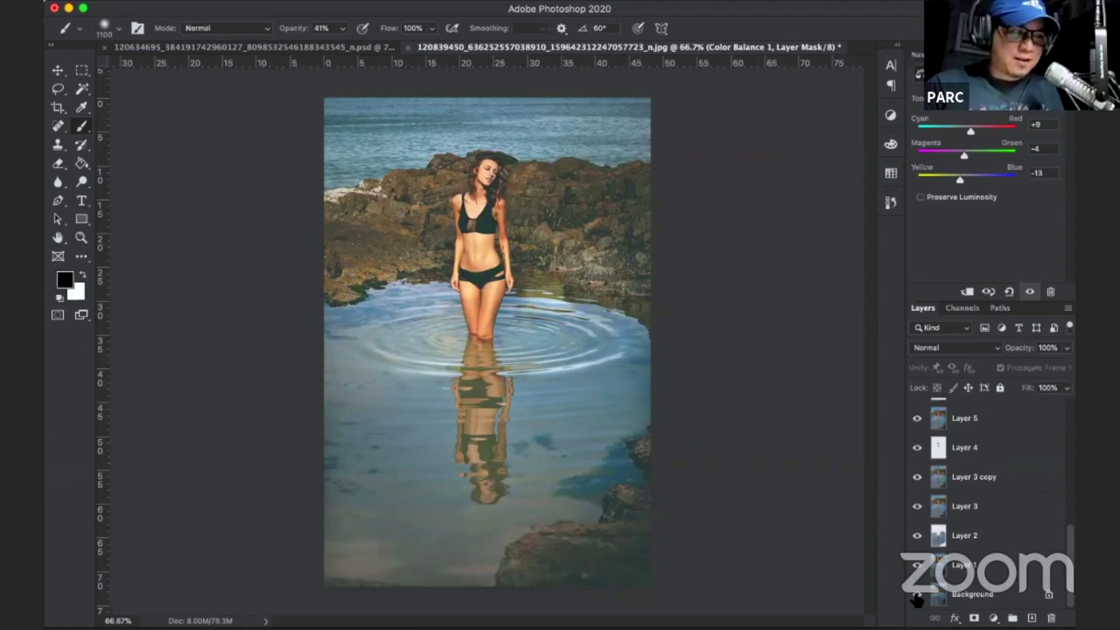
{"action": "key", "text": "ctrl+comma"}
{"action": "key", "text": "ctrl+comma"}
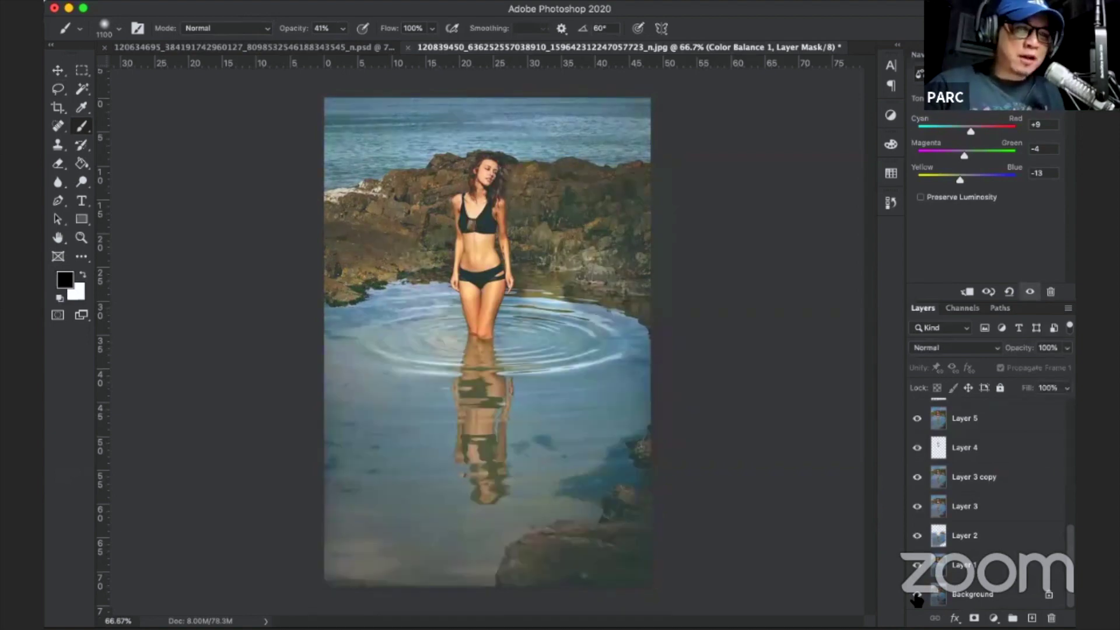
{"action": "key", "text": "ctrl+comma"}
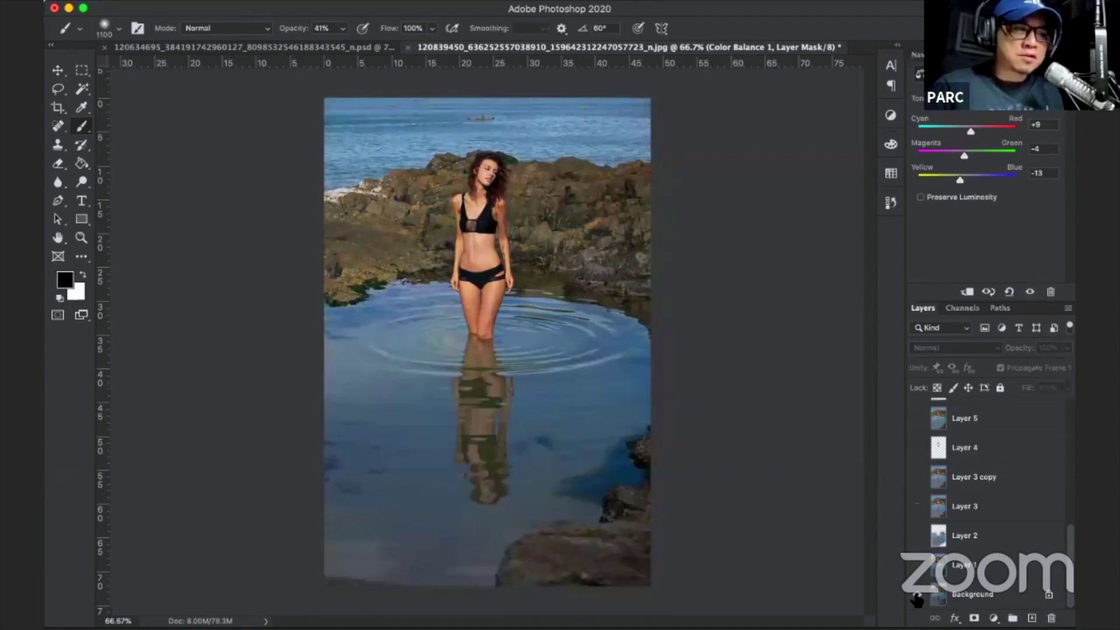
{"action": "key", "text": "ctrl+comma"}
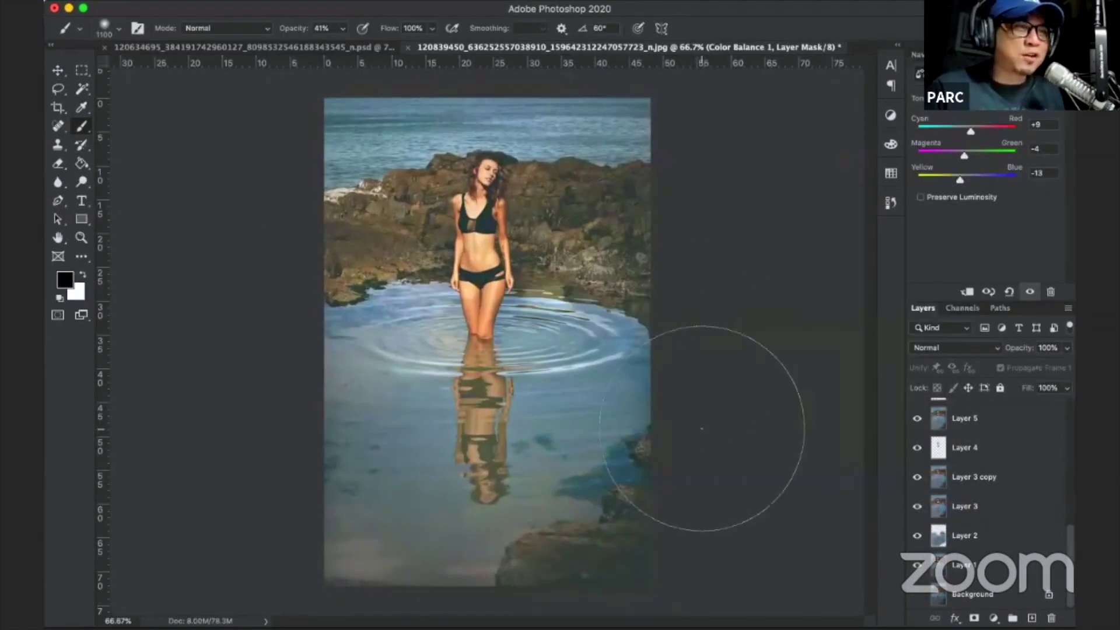
Float the silhouette and beach photos in separate windows, side by side.
{"action": "left_click_drag", "start_coordinate": [359, 51], "coordinate": [378, 120]}
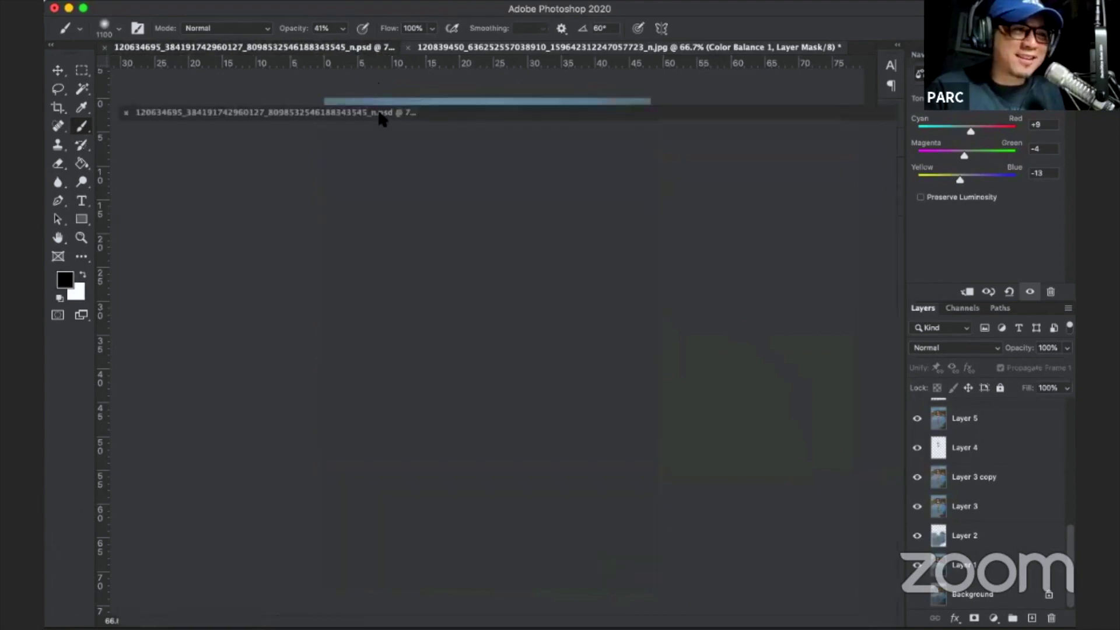
{"action": "key", "text": "ctrl+minus"}
{"action": "key", "text": "ctrl+minus"}
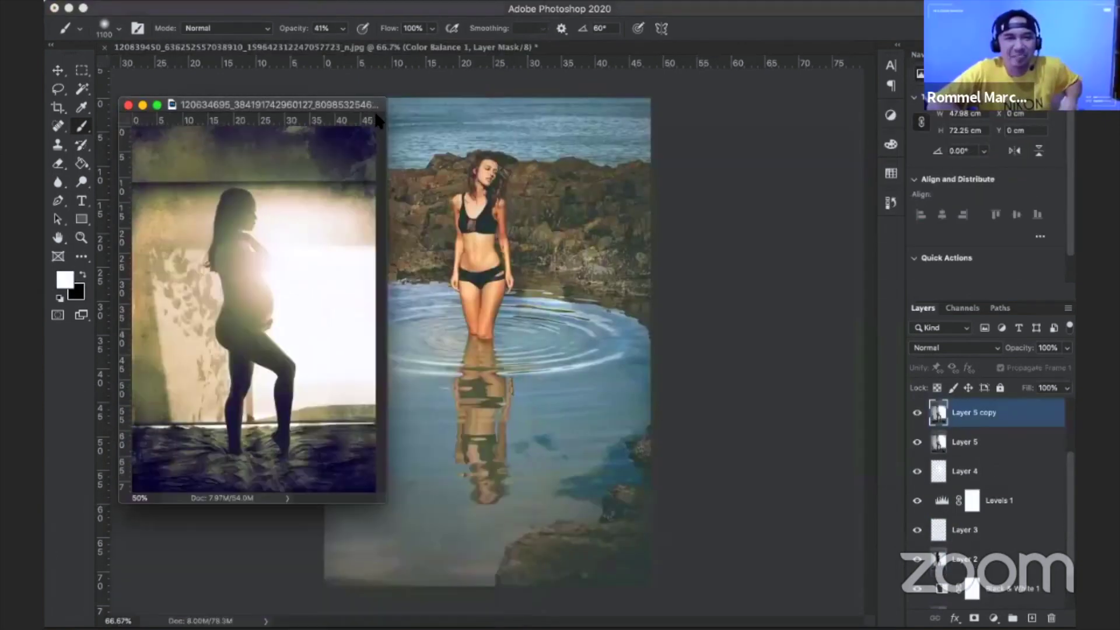
{"action": "left_click", "coordinate": [333, 50]}
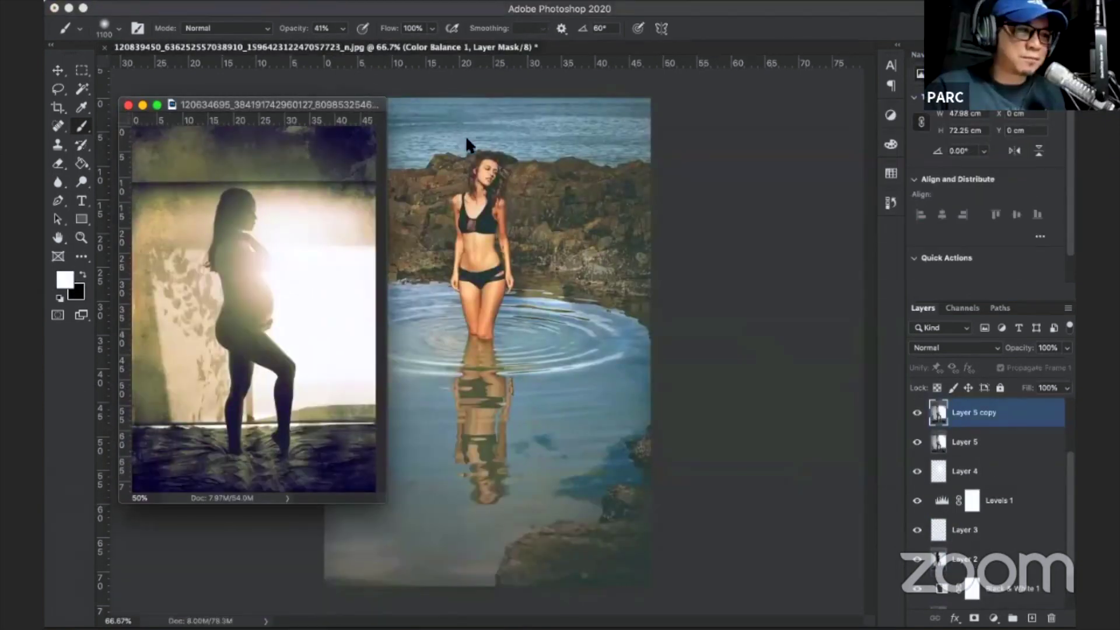
{"action": "left_click_drag", "start_coordinate": [408, 47], "coordinate": [515, 163]}
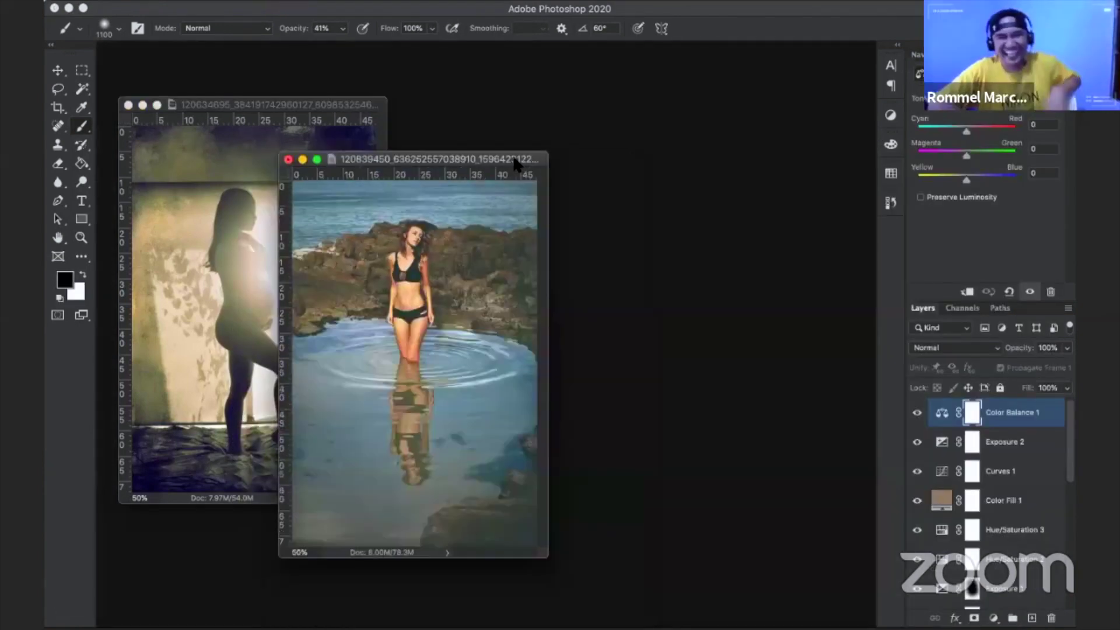
{"action": "key", "text": "ctrl+plus"}
{"action": "mouse_move", "coordinate": [516, 165]}
{"action": "left_mouse_down"}
{"action": "mouse_move", "coordinate": [590, 105]}
{"action": "mouse_move", "coordinate": [694, 105]}
{"action": "left_mouse_up"}
{"action": "key", "text": "ctrl+minus"}
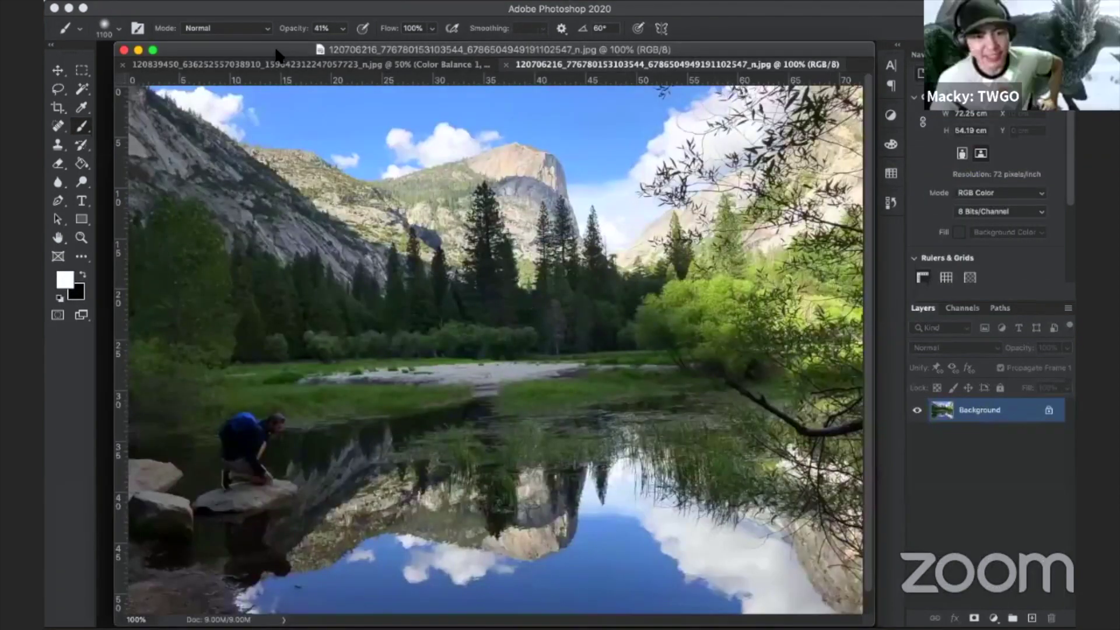
Float the landscape photo in its own enlarged window beside the others.
{"action": "left_click_drag", "start_coordinate": [278, 56], "coordinate": [295, 95]}
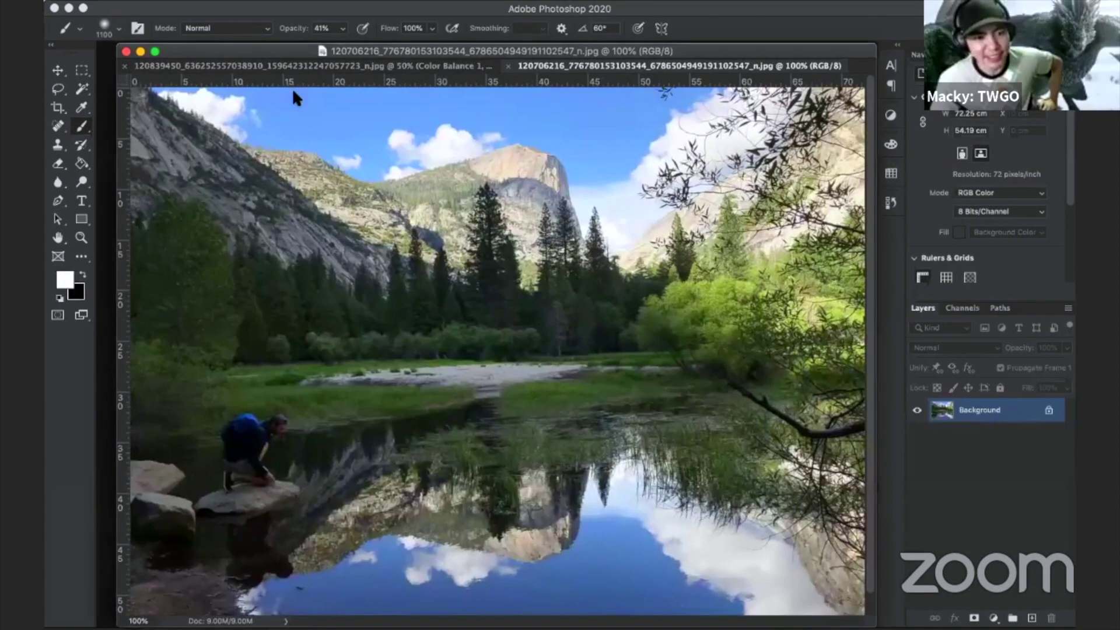
{"action": "key", "text": "super+minus"}
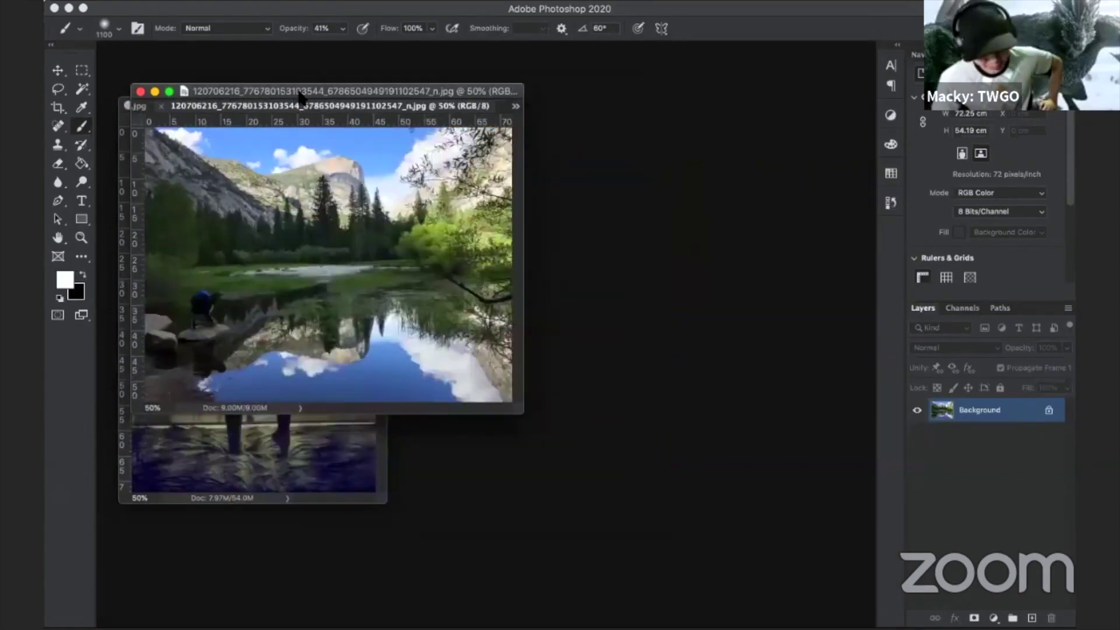
{"action": "left_click_drag", "start_coordinate": [299, 96], "coordinate": [419, 126]}
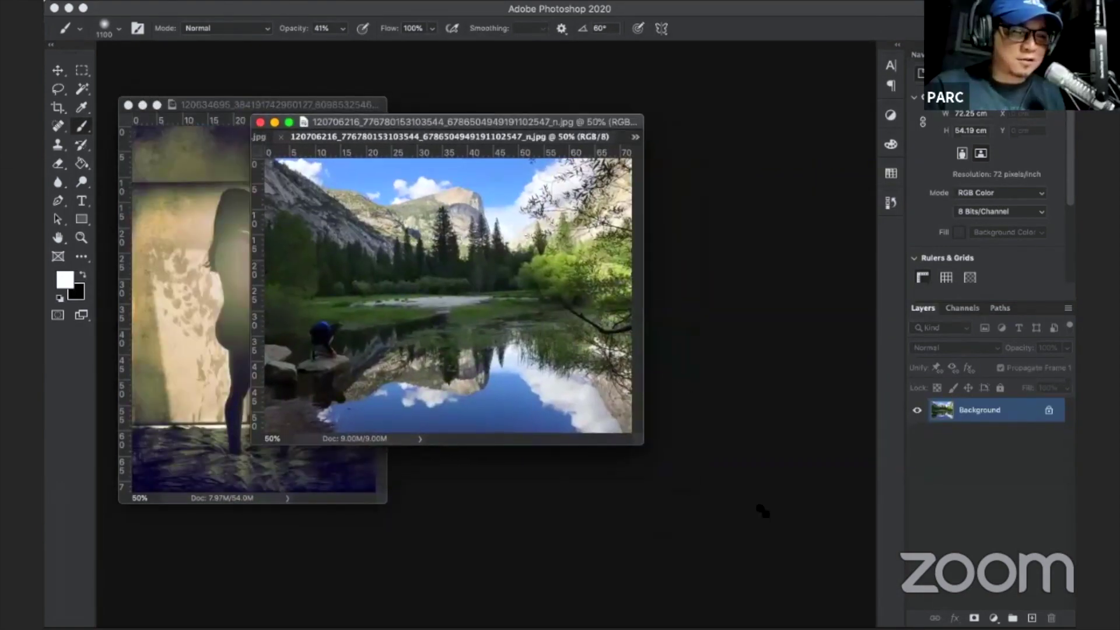
{"action": "left_click_drag", "start_coordinate": [763, 511], "coordinate": [813, 534]}
{"action": "key", "text": "super+plus"}
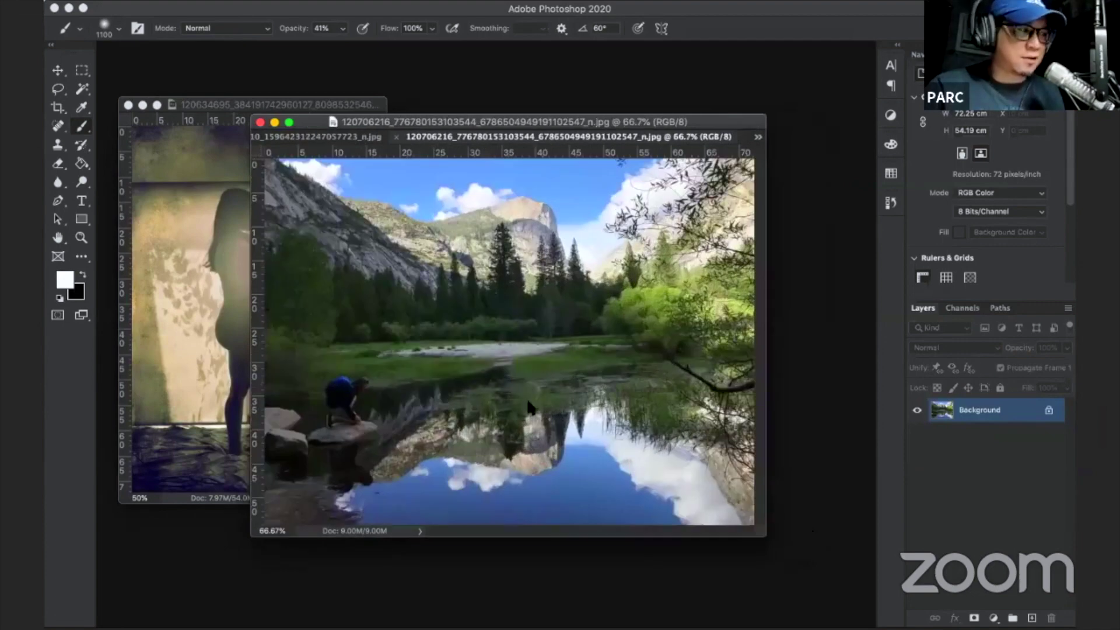
Lasso the foreground shore with 90 px feather and brighten it with Curves.
{"action": "left_click", "coordinate": [57, 90]}
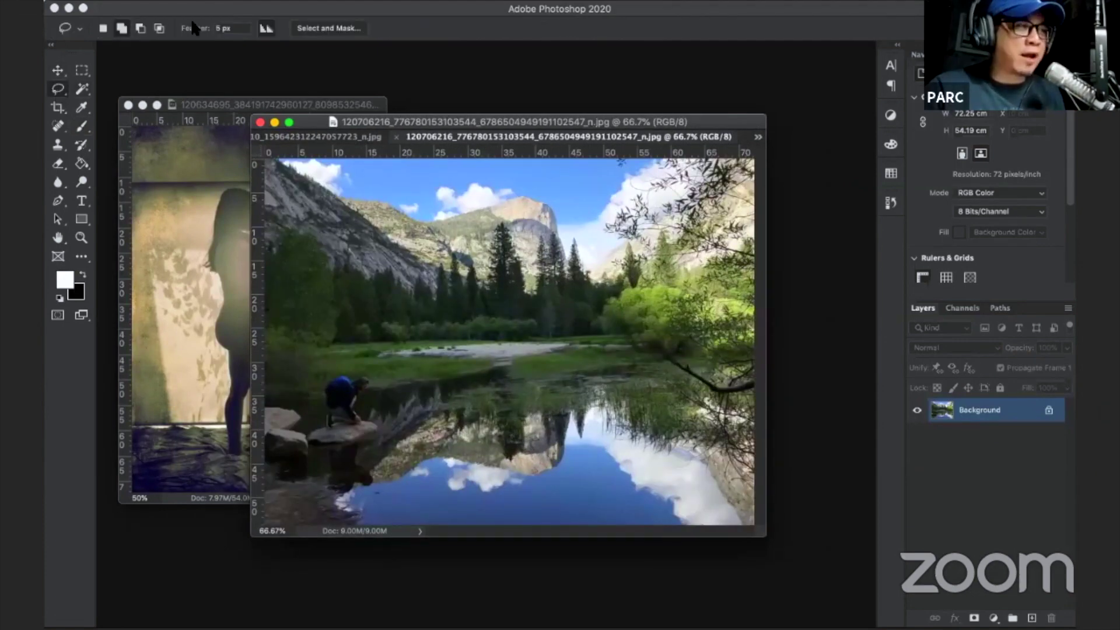
{"action": "left_click", "coordinate": [225, 28]}
{"action": "type", "text": "90"}
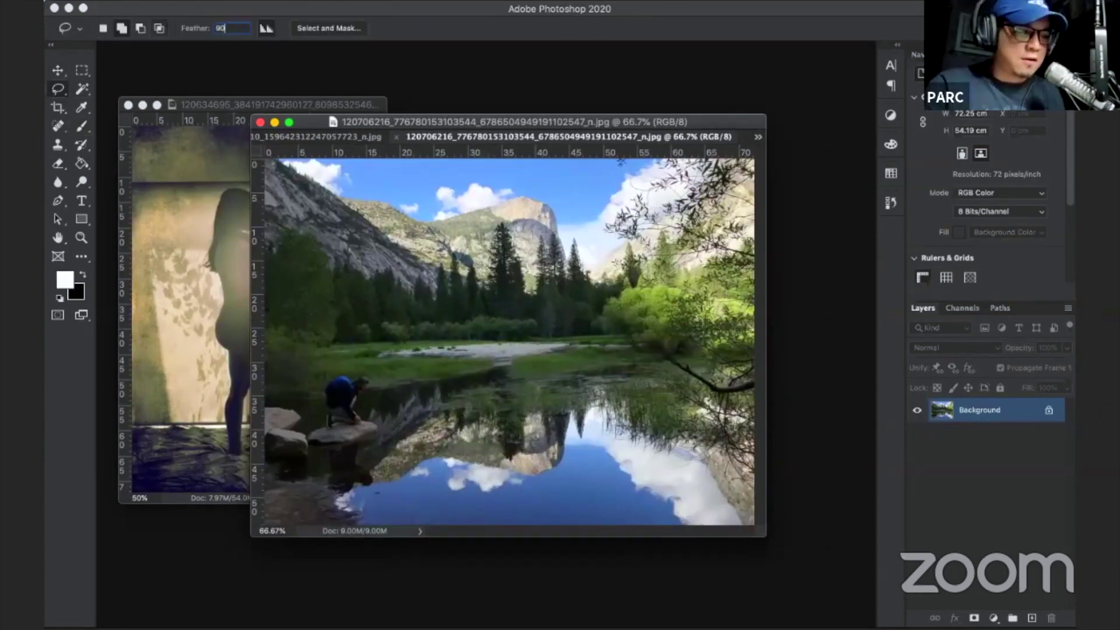
{"action": "mouse_move", "coordinate": [316, 362]}
{"action": "left_mouse_down"}
{"action": "mouse_move", "coordinate": [509, 410]}
{"action": "mouse_move", "coordinate": [607, 409]}
{"action": "mouse_move", "coordinate": [699, 388]}
{"action": "mouse_move", "coordinate": [559, 365]}
{"action": "mouse_move", "coordinate": [309, 368]}
{"action": "left_mouse_up"}
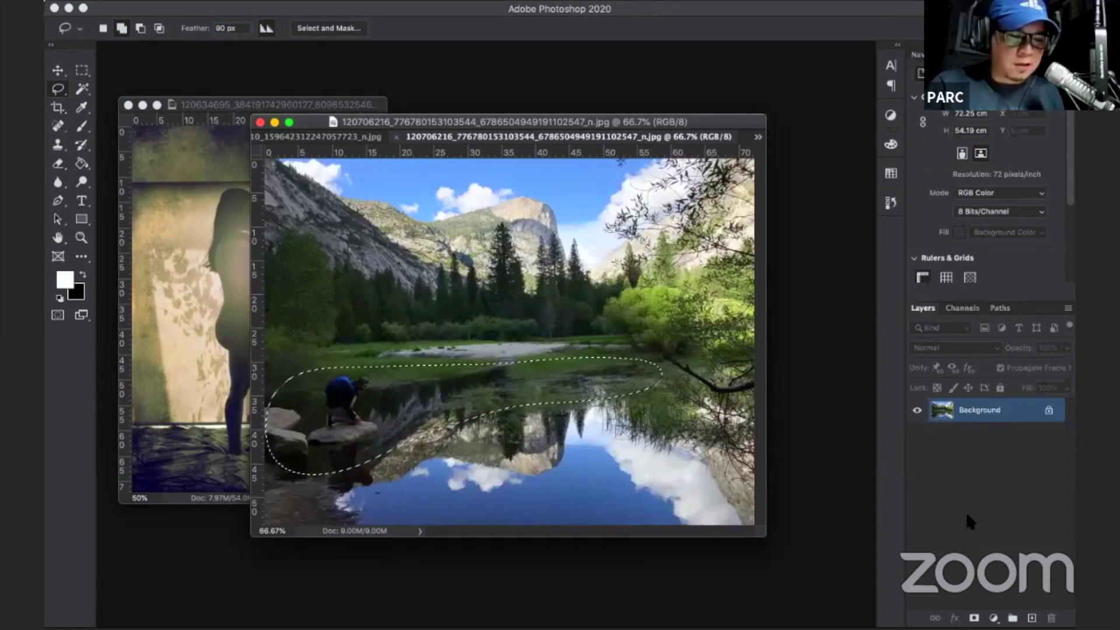
{"action": "left_click", "coordinate": [994, 616]}
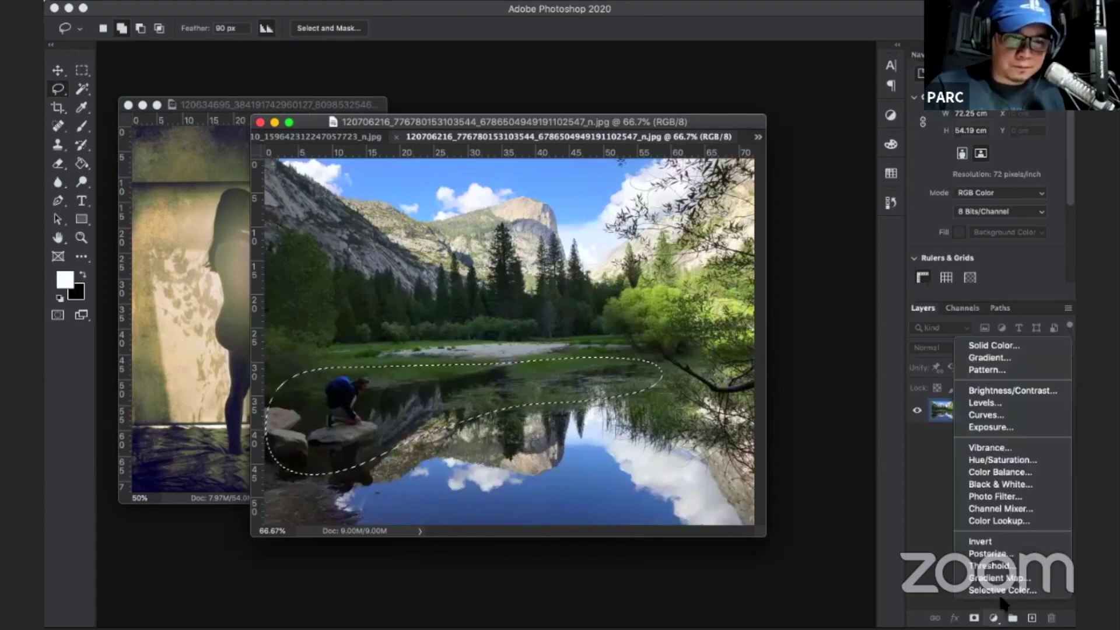
{"action": "left_click", "coordinate": [988, 415]}
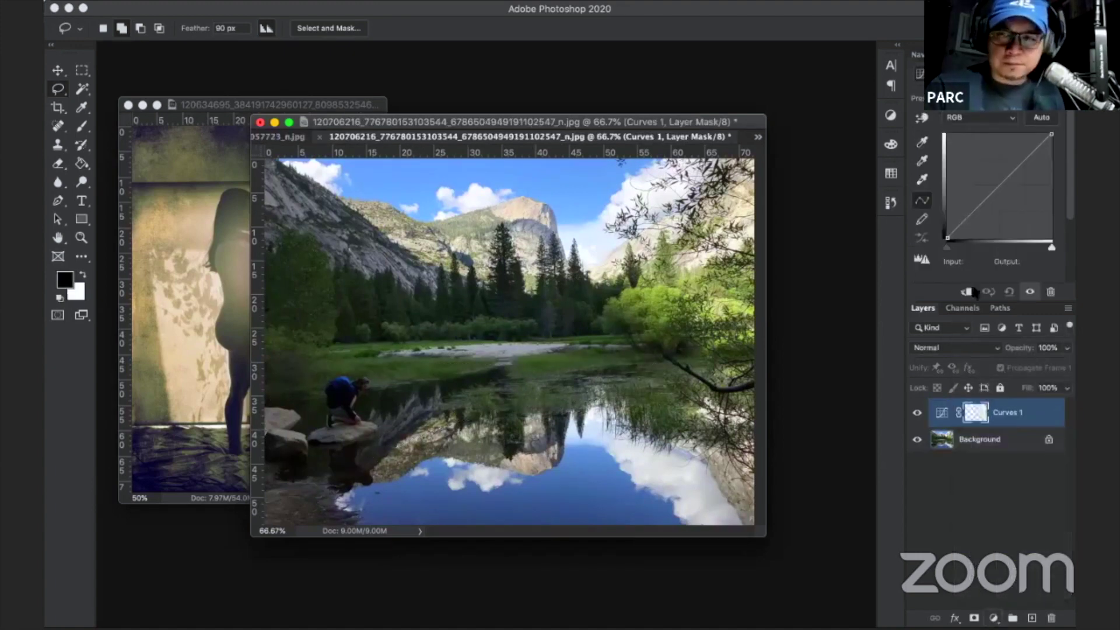
{"action": "left_click_drag", "start_coordinate": [982, 204], "coordinate": [979, 175]}
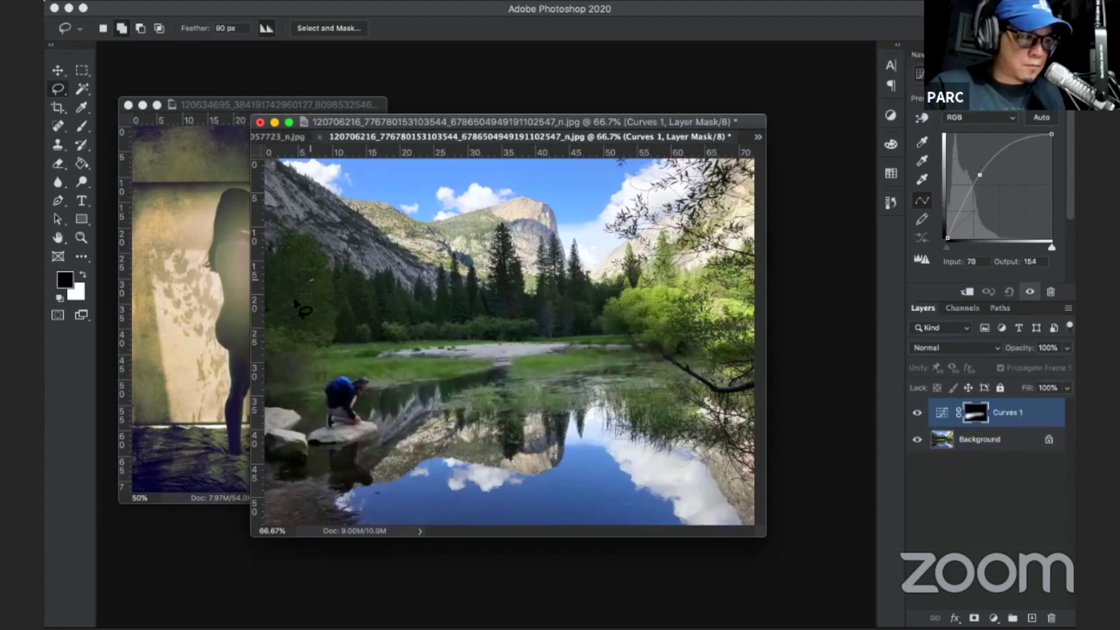
Brighten the lassoed valley and trees with a second Curves layer, then add Hue/Saturation.
{"action": "left_click_drag", "start_coordinate": [313, 280], "coordinate": [320, 262]}
{"action": "left_click", "coordinate": [994, 618]}
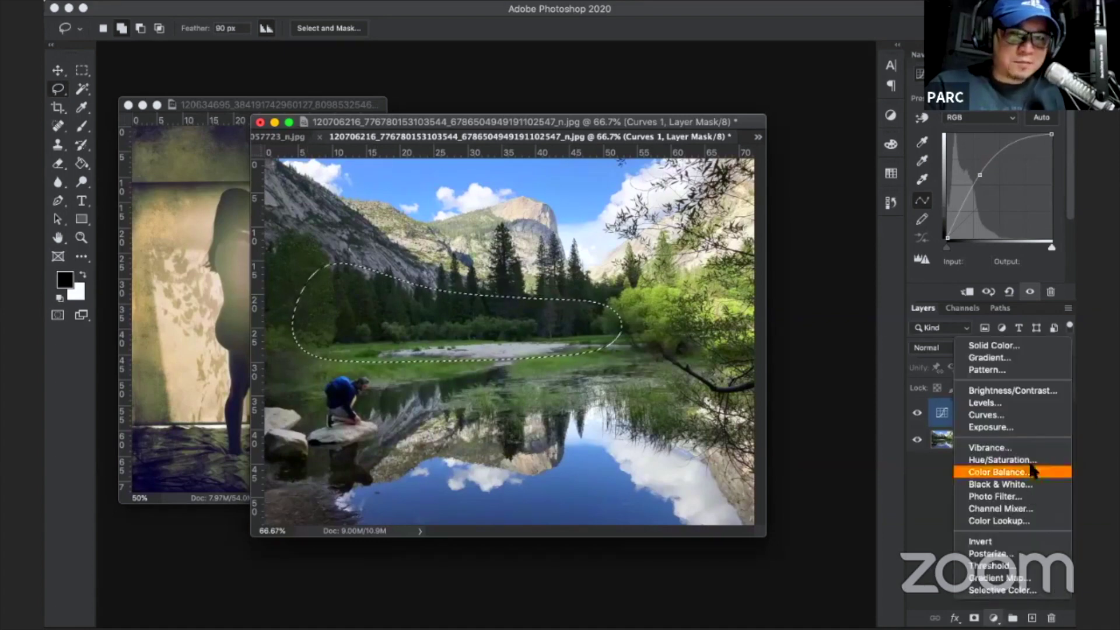
{"action": "left_click", "coordinate": [1022, 415]}
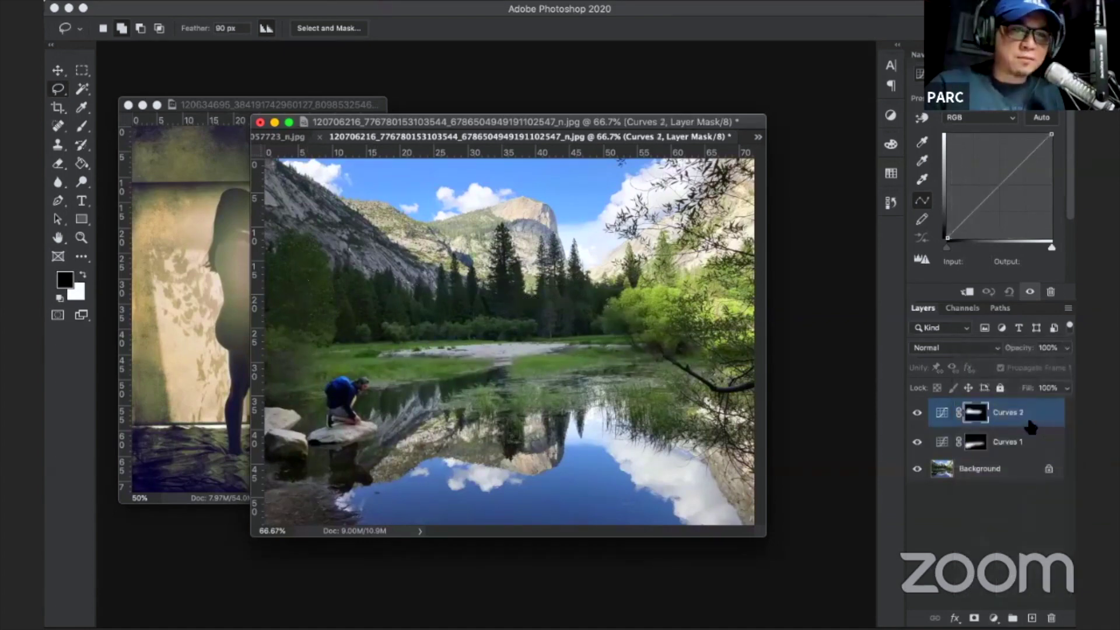
{"action": "left_click_drag", "start_coordinate": [1003, 186], "coordinate": [987, 175]}
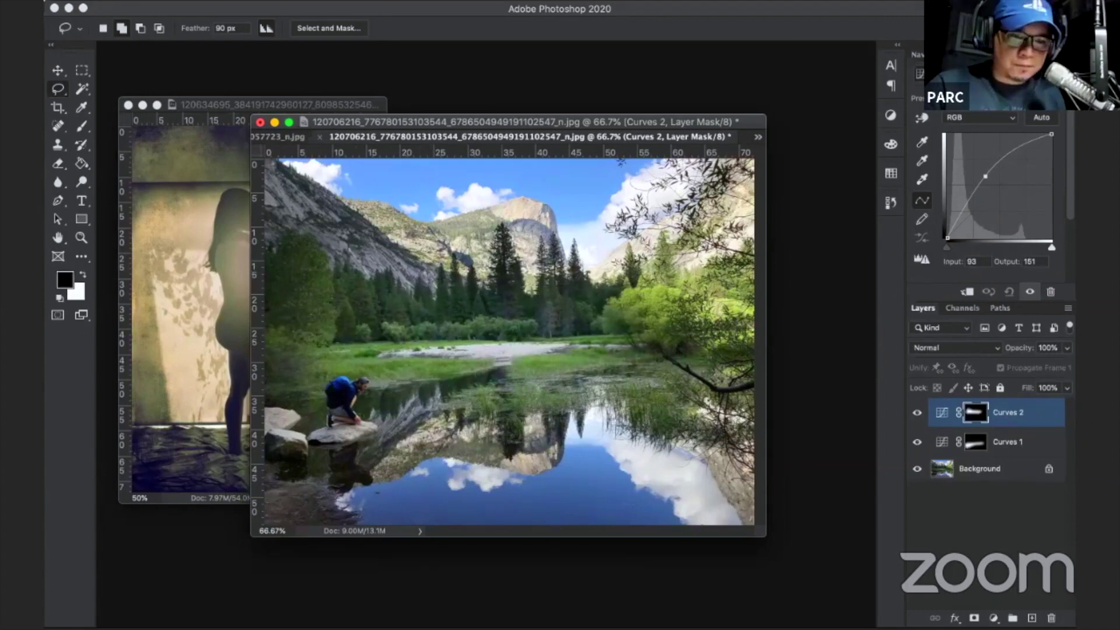
{"action": "left_click", "coordinate": [994, 618]}
{"action": "left_click", "coordinate": [1015, 458]}
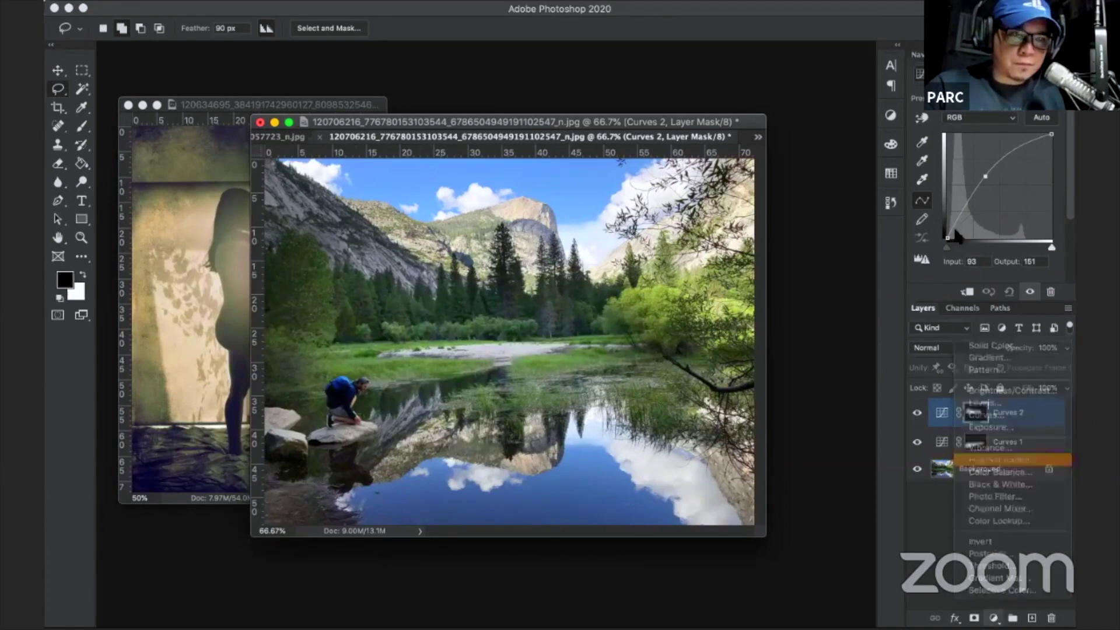
Target Yellows on the photo, set Hue -7 and Saturation +19, then zoom to 300%.
{"action": "left_click", "coordinate": [922, 118]}
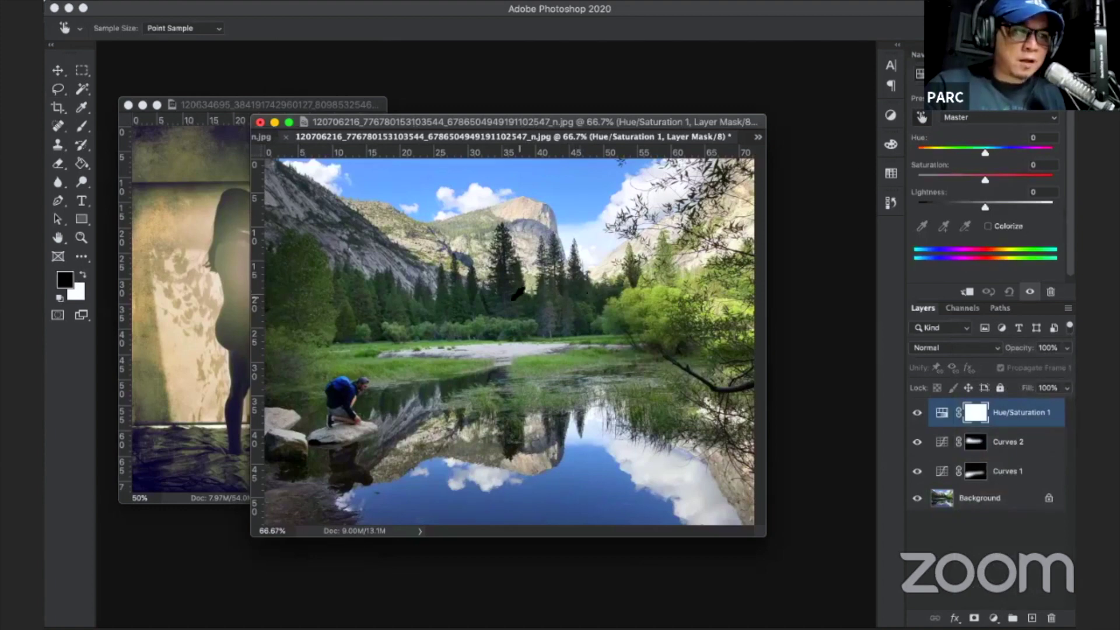
{"action": "left_click", "coordinate": [639, 300]}
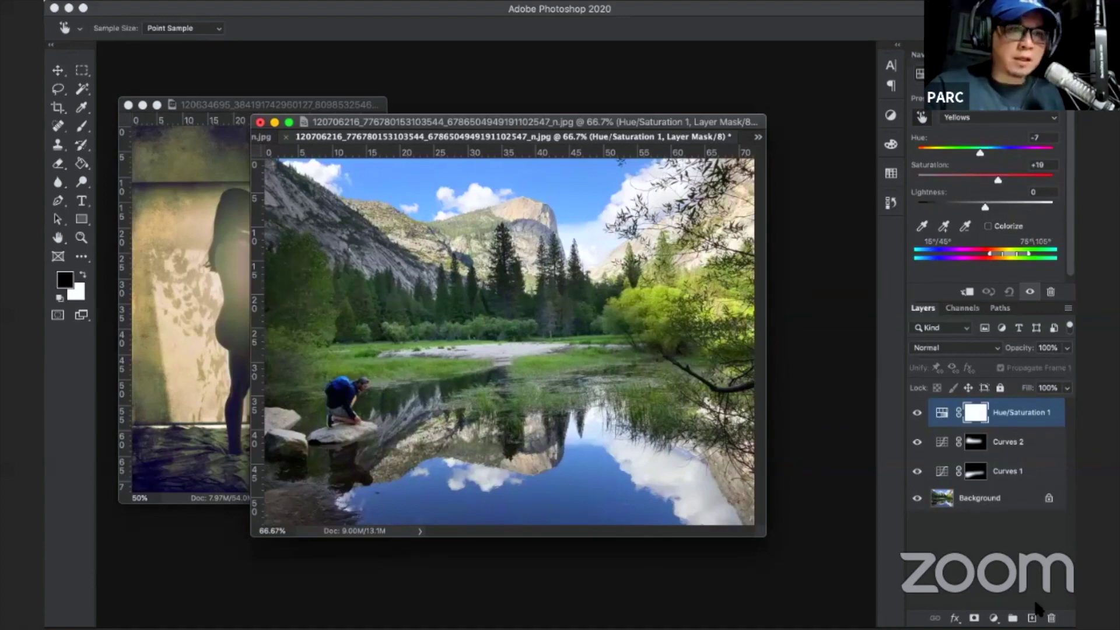
{"action": "left_click", "coordinate": [993, 618]}
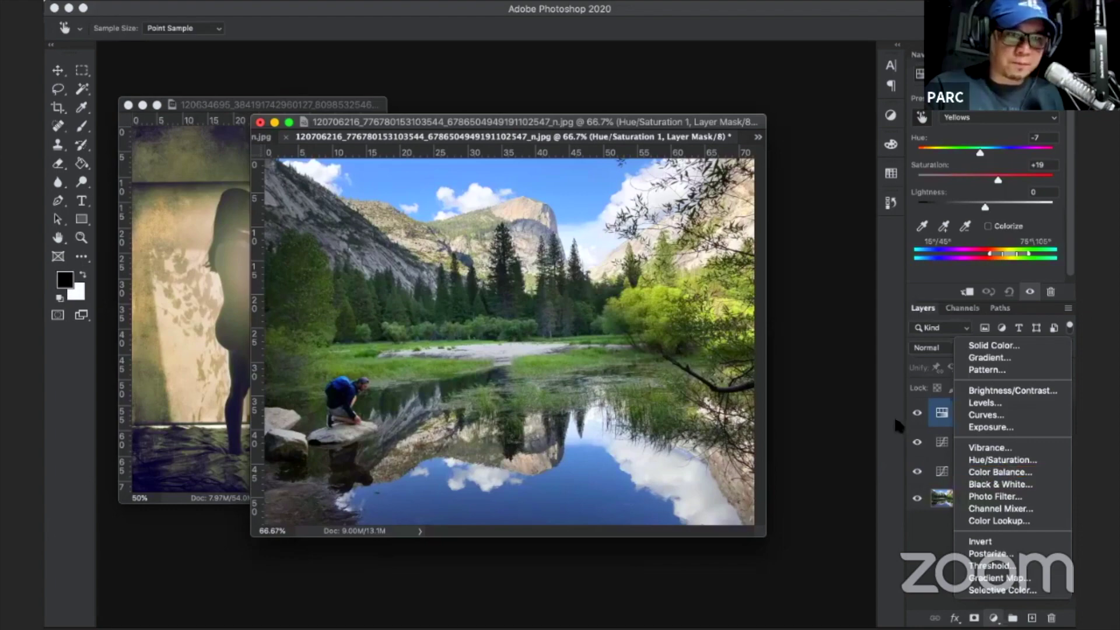
{"action": "left_click", "coordinate": [934, 369]}
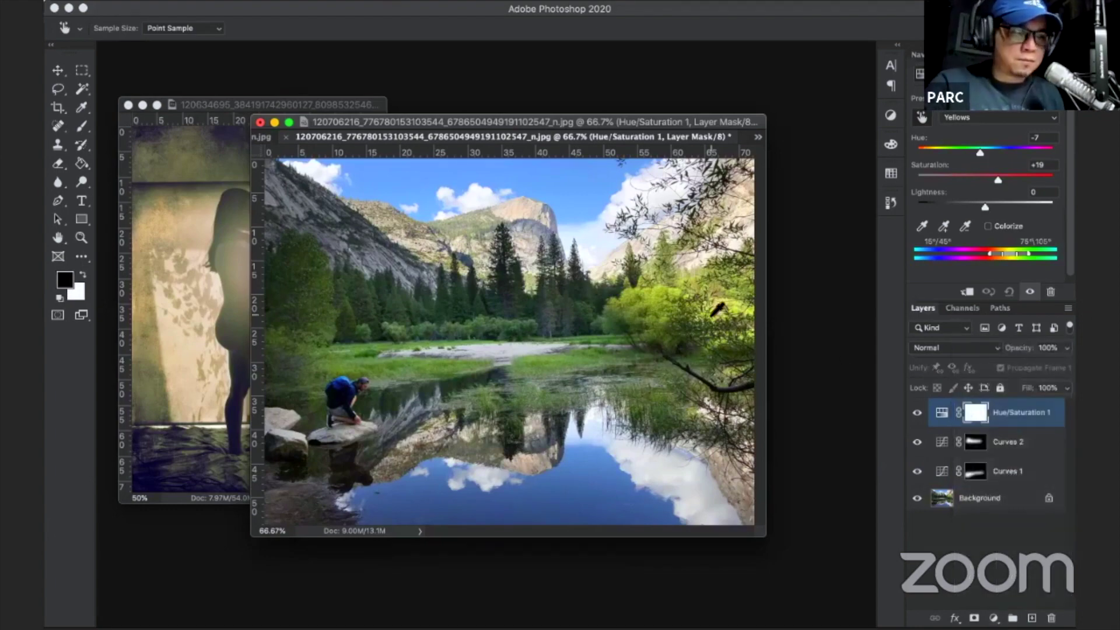
{"action": "key", "text": "super+1"}
{"action": "key", "text": "super+plus"}
{"action": "key", "text": "super+plus"}
{"action": "scroll", "coordinate": [437, 318], "scroll_direction": "down", "scroll_amount": 5}
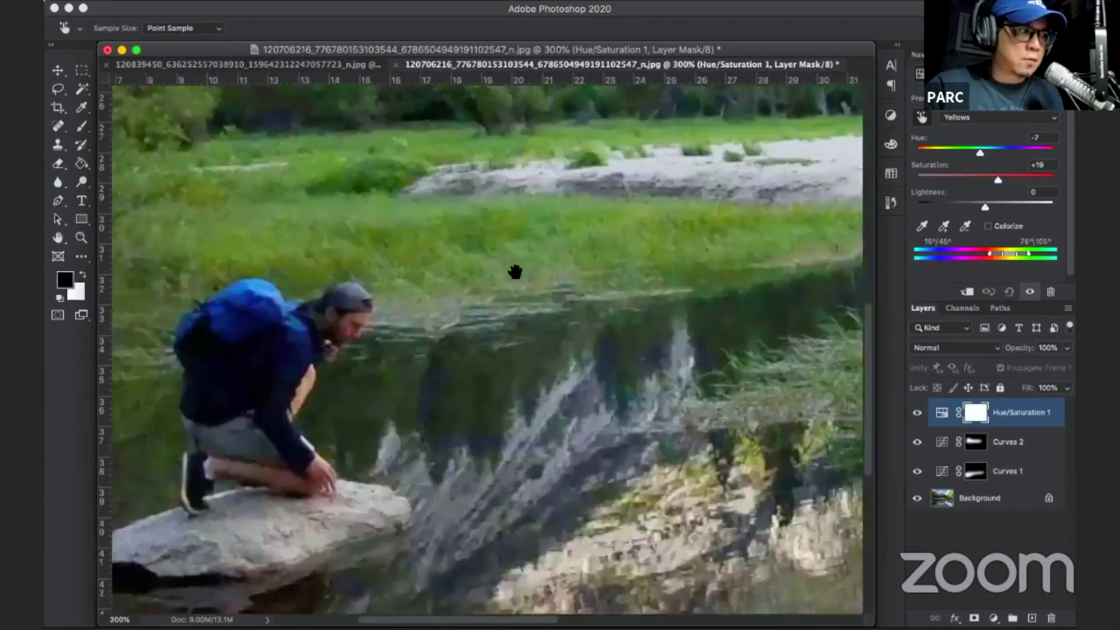
{"action": "scroll", "coordinate": [515, 281], "scroll_direction": "left", "scroll_amount": 3}
Trace a 10 px feathered lasso selection around the kneeling hiker at 500% zoom.
{"action": "left_click", "coordinate": [59, 91]}
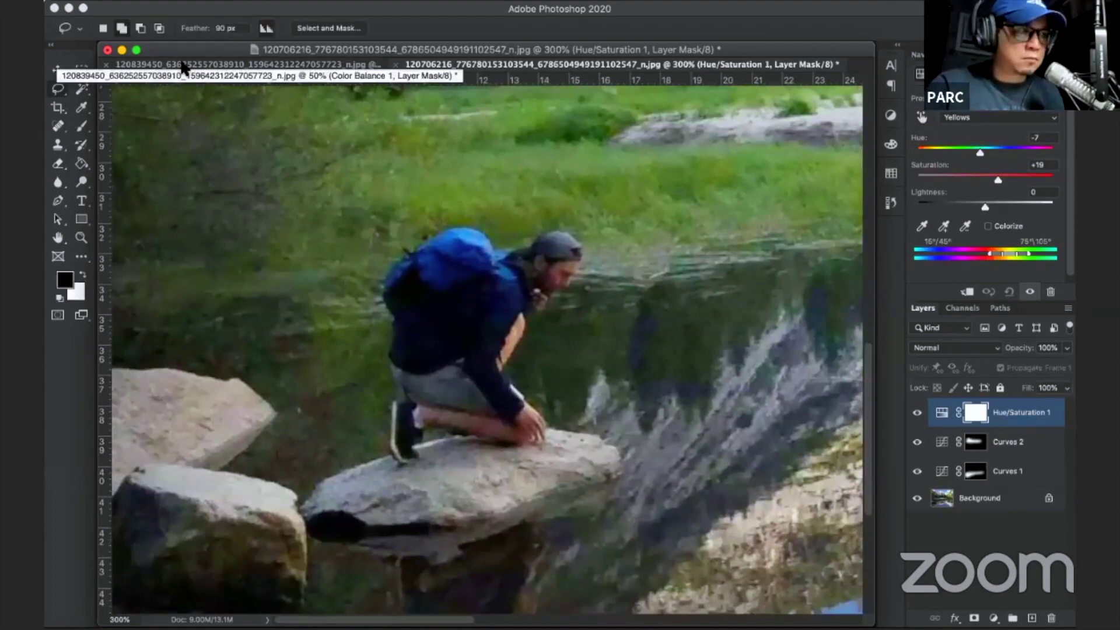
{"action": "key", "text": "super+plus"}
{"action": "key", "text": "super+plus"}
{"action": "key", "text": "Return"}
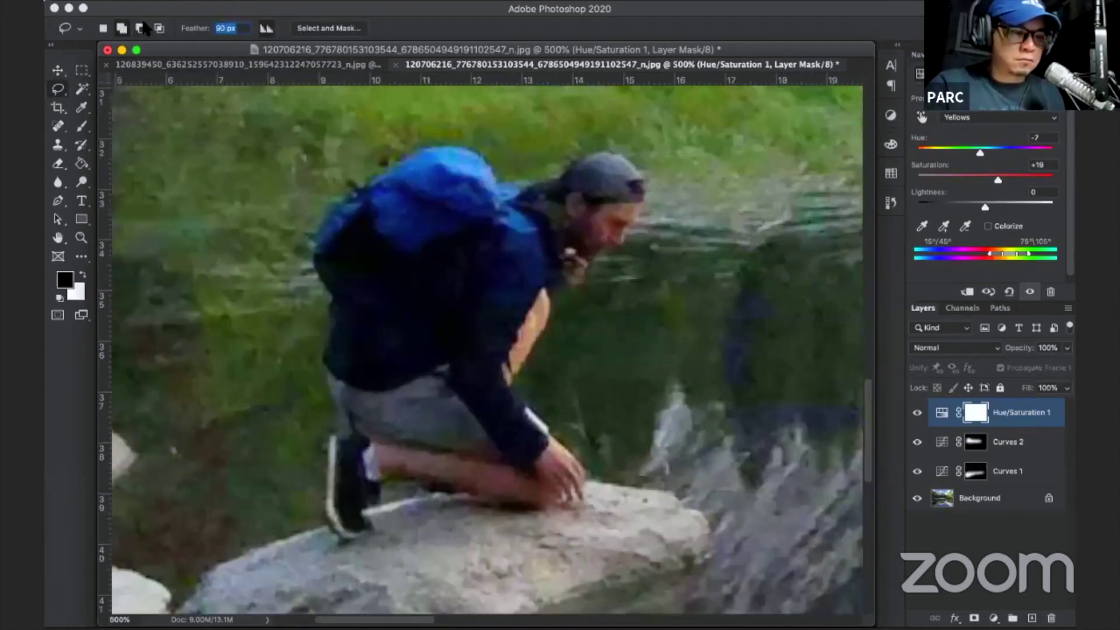
{"action": "type", "text": "10"}
{"action": "scroll", "coordinate": [484, 187], "scroll_direction": "up", "scroll_amount": 1}
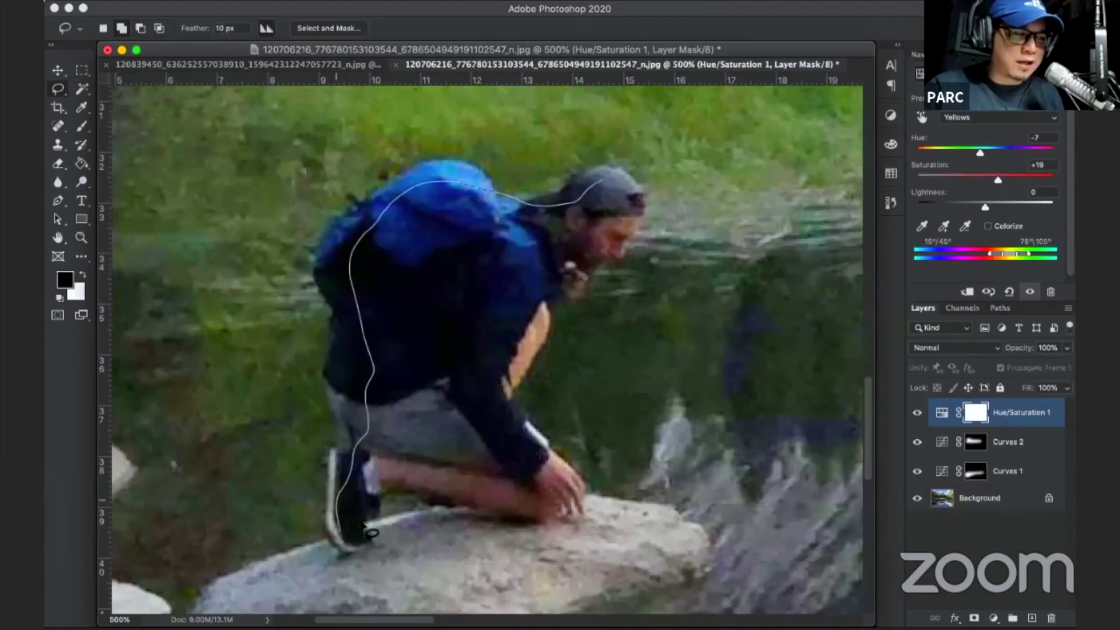
{"action": "mouse_move", "coordinate": [403, 484]}
{"action": "left_mouse_down"}
{"action": "mouse_move", "coordinate": [569, 502]}
{"action": "mouse_move", "coordinate": [519, 429]}
{"action": "left_mouse_up"}
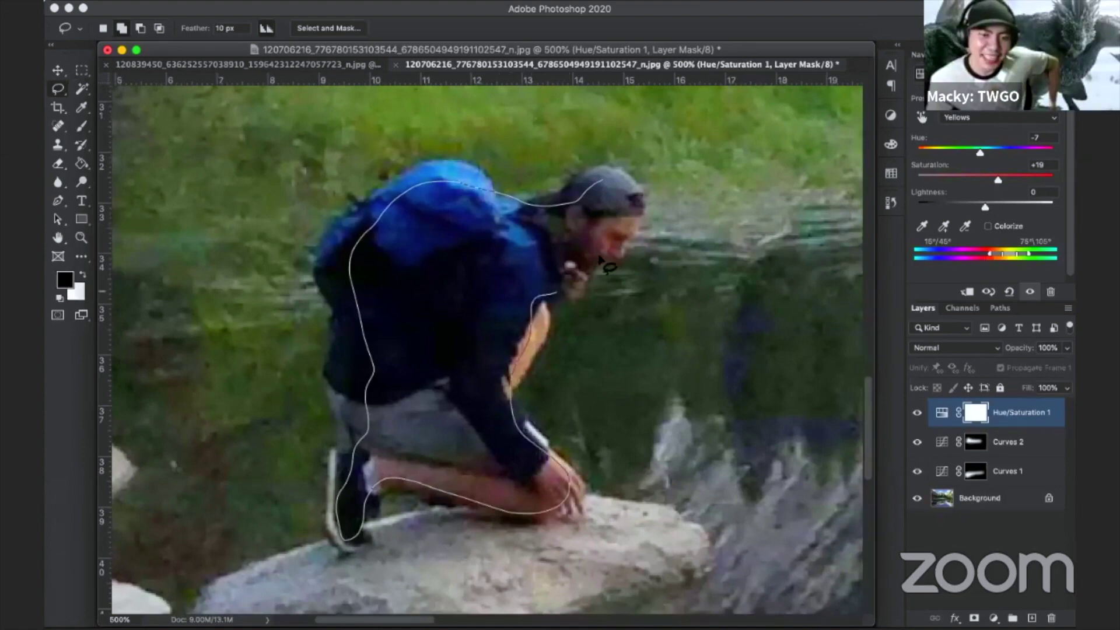
{"action": "left_click_drag", "start_coordinate": [600, 257], "coordinate": [635, 196]}
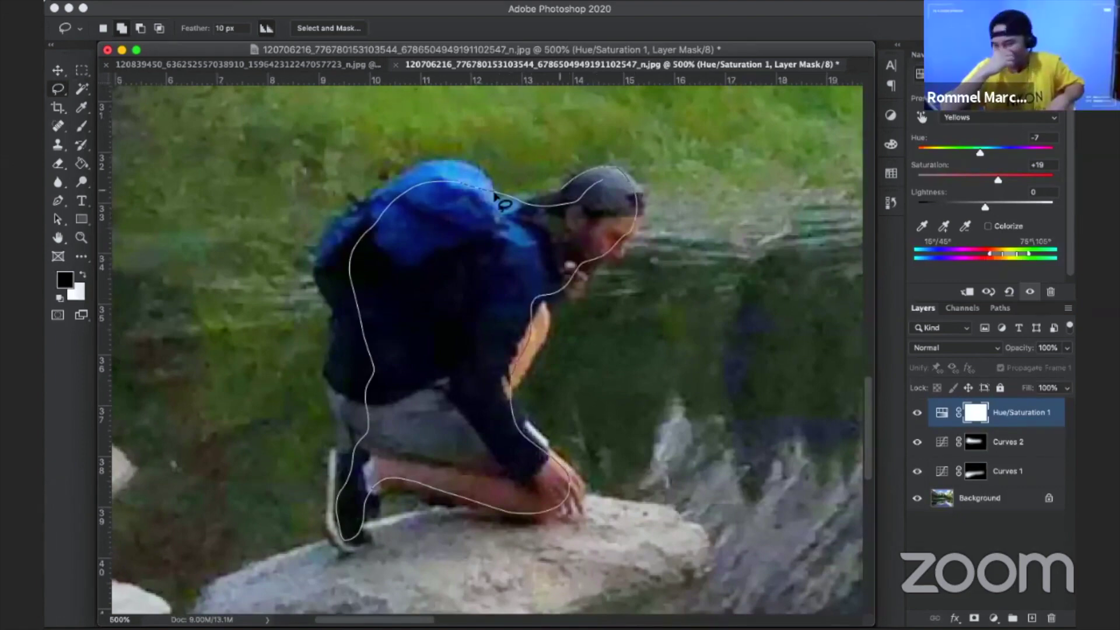
{"action": "left_click_drag", "start_coordinate": [503, 204], "coordinate": [508, 202]}
{"action": "scroll", "coordinate": [583, 210], "scroll_direction": "down", "scroll_amount": 1}
{"action": "scroll", "coordinate": [584, 206], "scroll_direction": "down", "scroll_amount": 5}
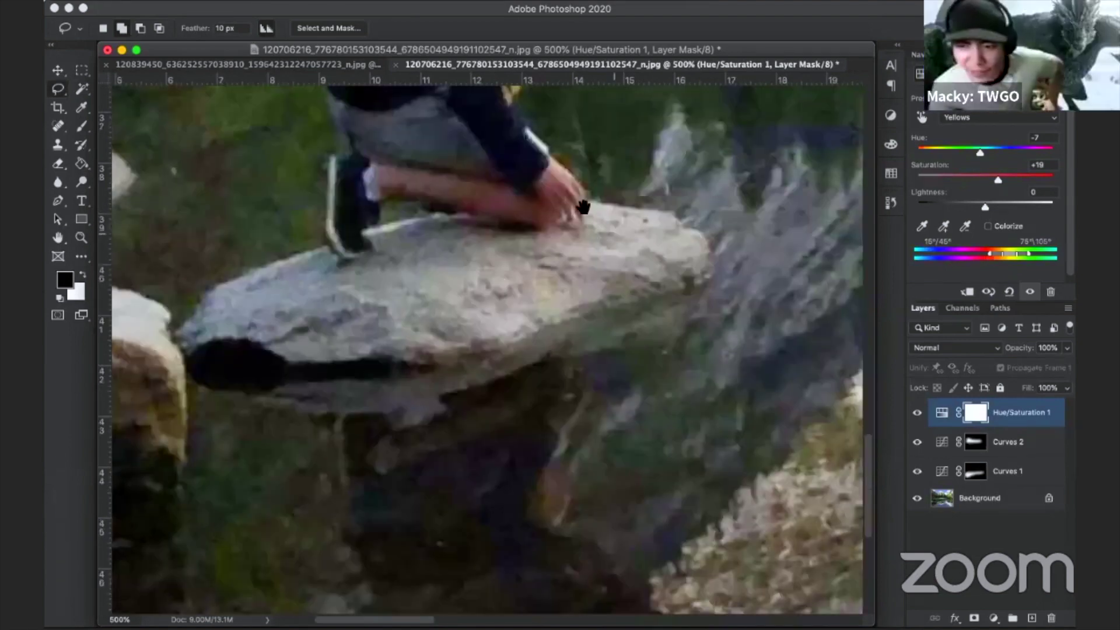
{"action": "key", "text": "ctrl+minus"}
{"action": "key", "text": "ctrl+minus"}
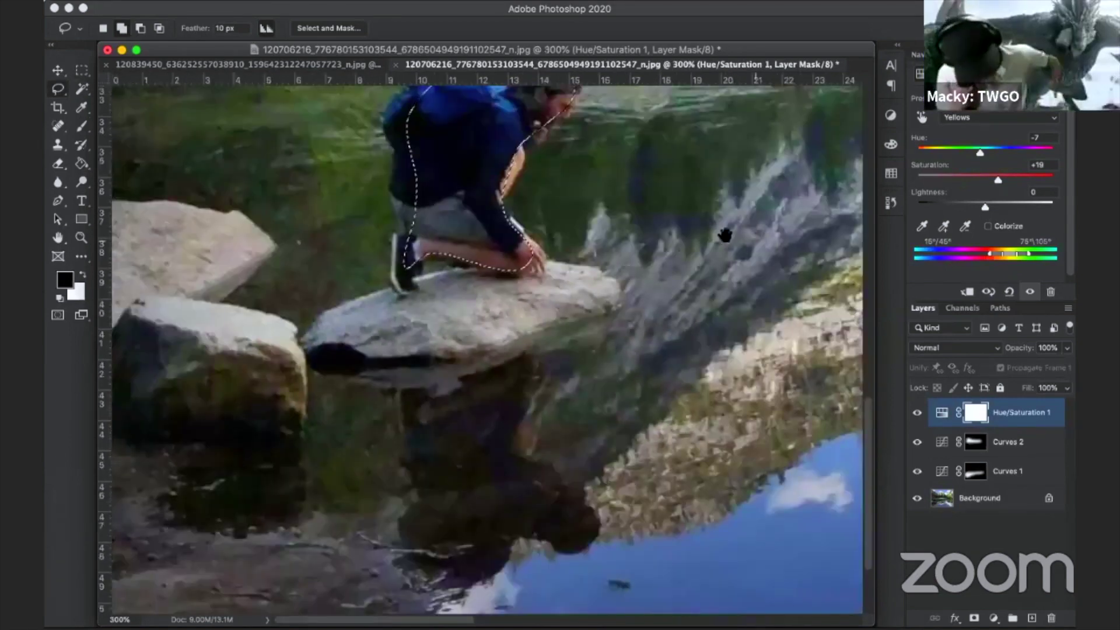
{"action": "scroll", "coordinate": [724, 235], "scroll_direction": "up", "scroll_amount": 2}
{"action": "scroll", "coordinate": [724, 235], "scroll_direction": "up", "scroll_amount": 2}
{"action": "left_click", "coordinate": [994, 618]}
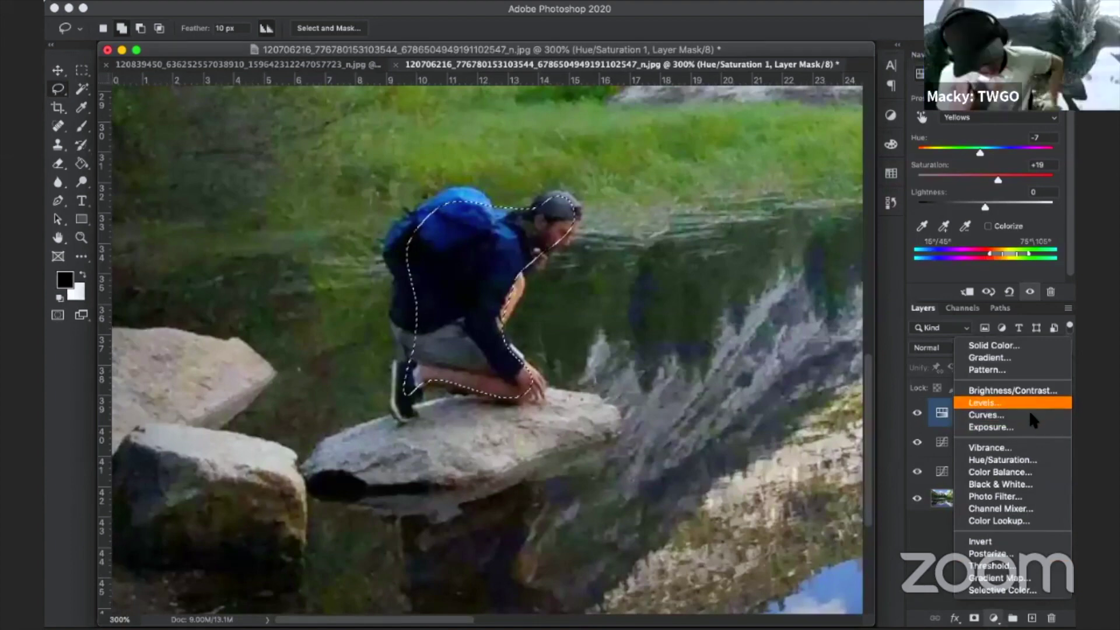
Add Curves 3 on the hiker, black point reset, midpoint at input 73, output 156.
{"action": "left_click", "coordinate": [1031, 414]}
{"action": "left_click_drag", "start_coordinate": [994, 180], "coordinate": [985, 176]}
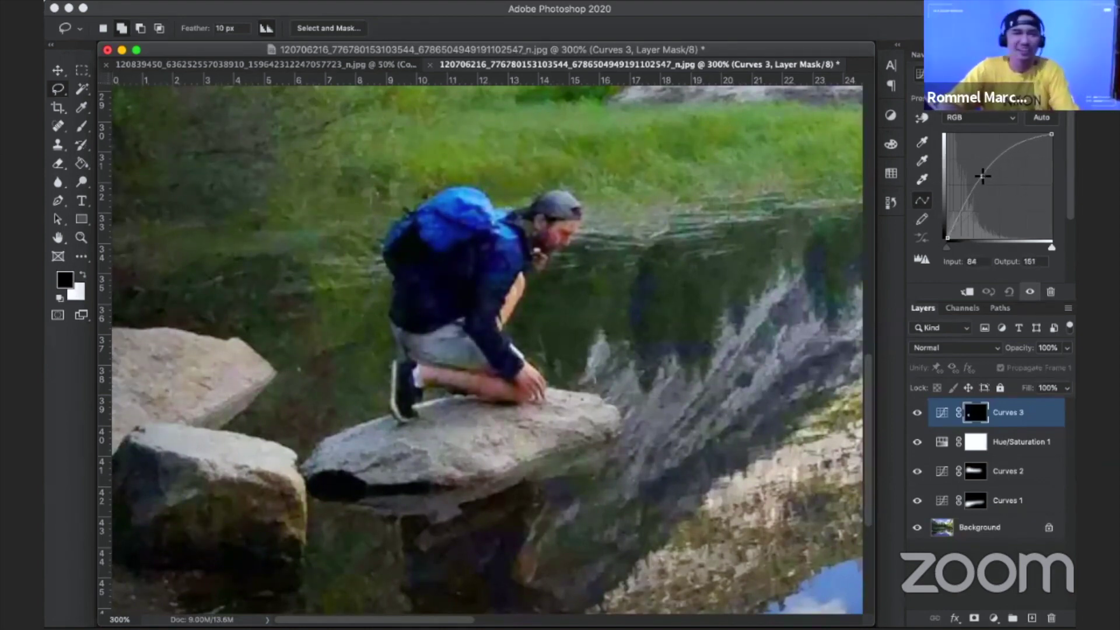
{"action": "left_click_drag", "start_coordinate": [983, 176], "coordinate": [983, 175]}
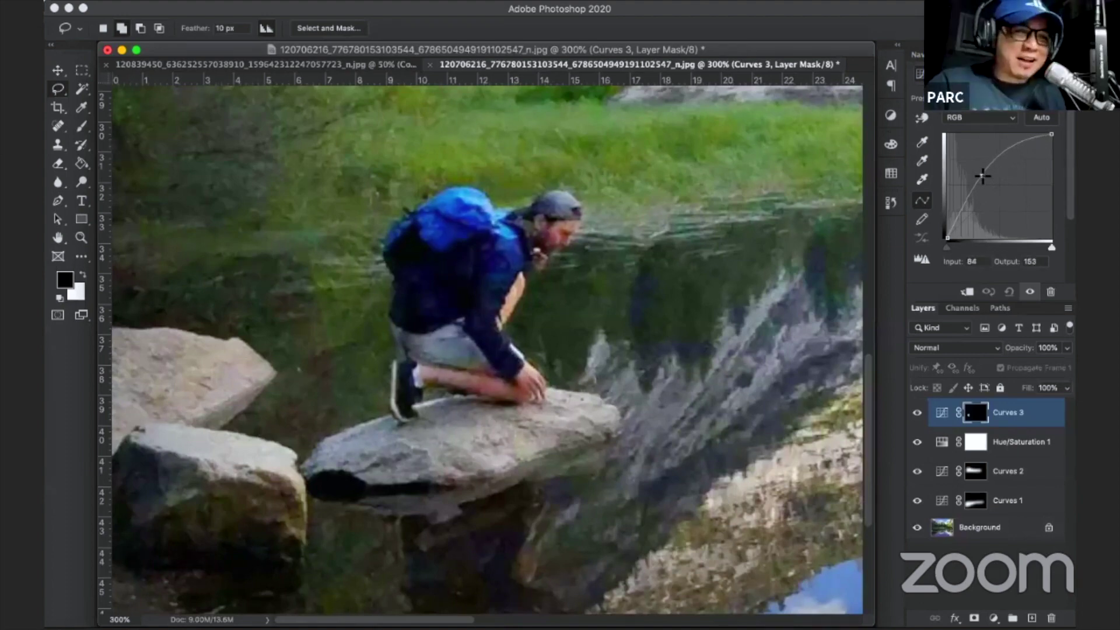
{"action": "left_click_drag", "start_coordinate": [981, 174], "coordinate": [973, 173]}
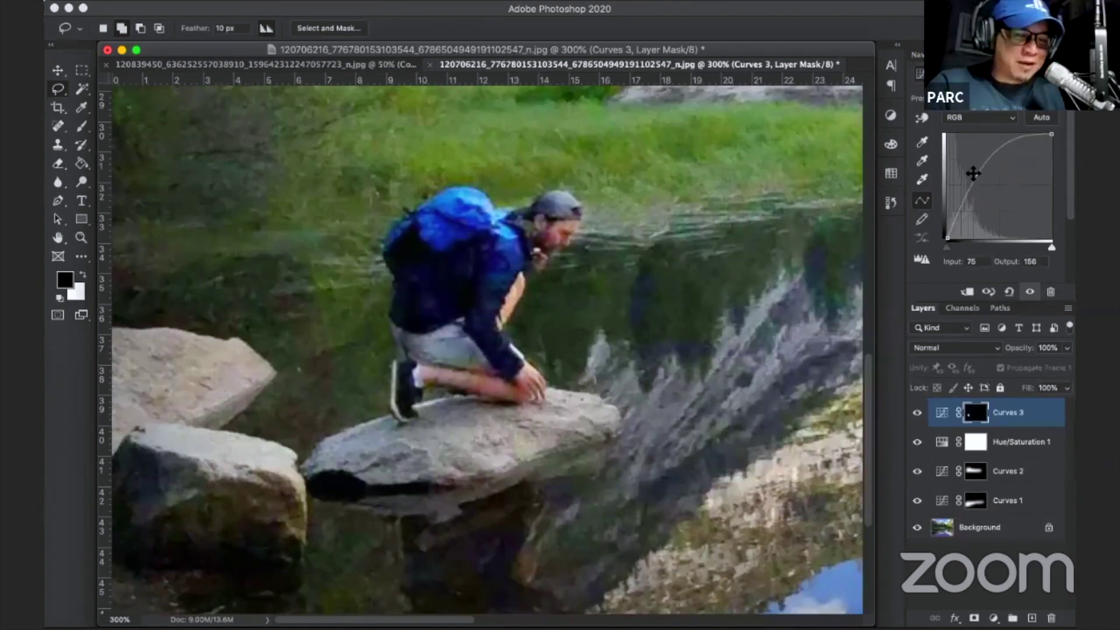
{"action": "key", "text": "super+minus"}
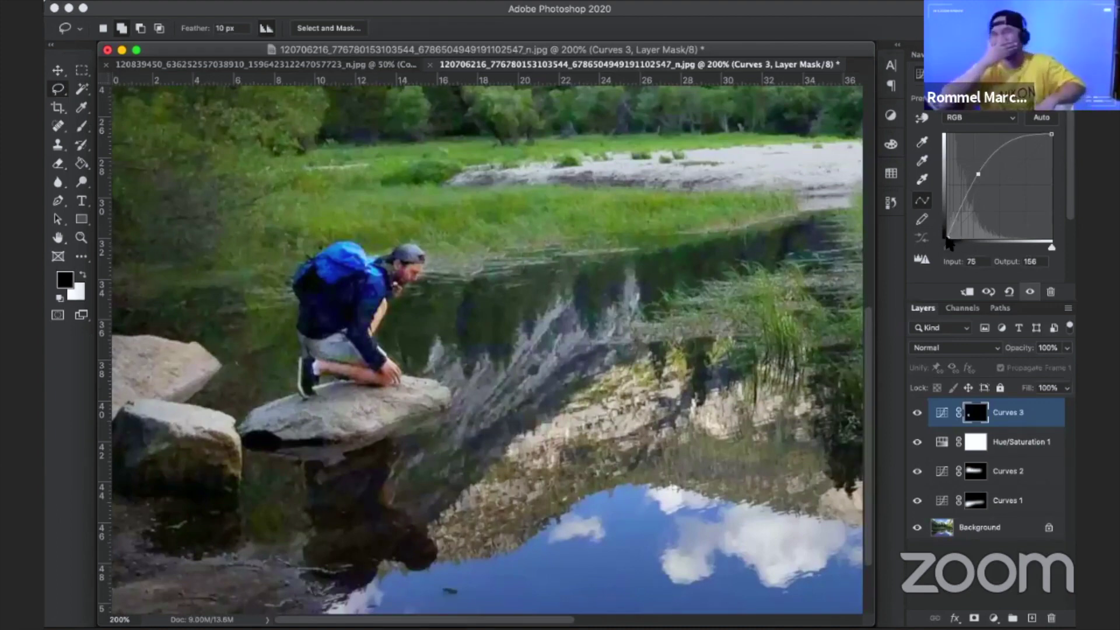
{"action": "left_click_drag", "start_coordinate": [947, 239], "coordinate": [946, 222]}
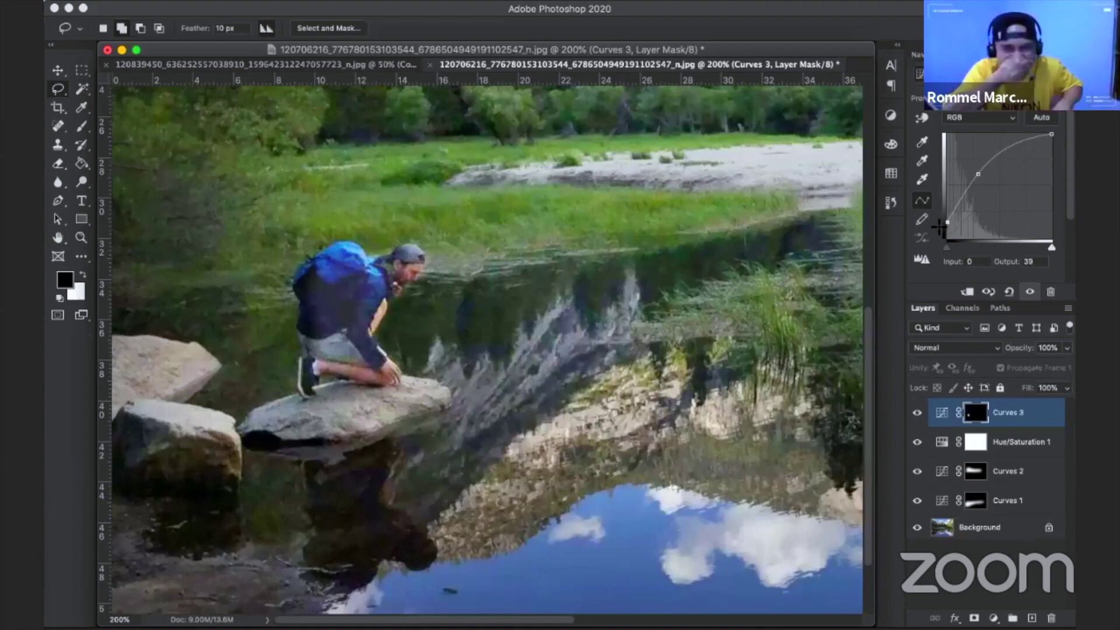
{"action": "left_click_drag", "start_coordinate": [946, 222], "coordinate": [935, 239]}
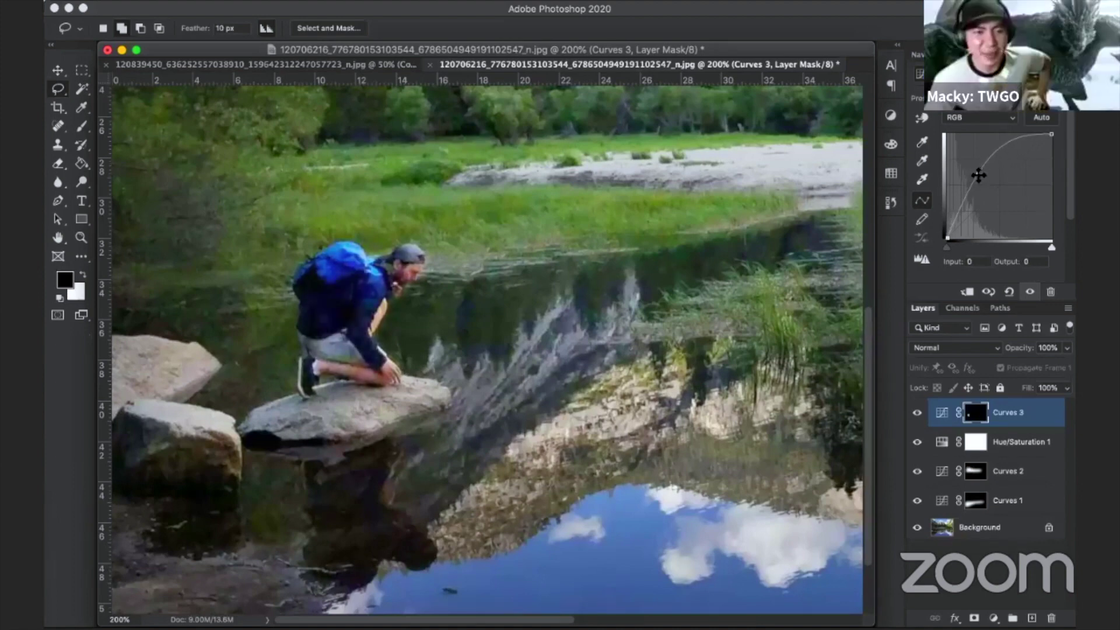
{"action": "left_click", "coordinate": [976, 175]}
{"action": "left_click_drag", "start_coordinate": [976, 175], "coordinate": [978, 177]}
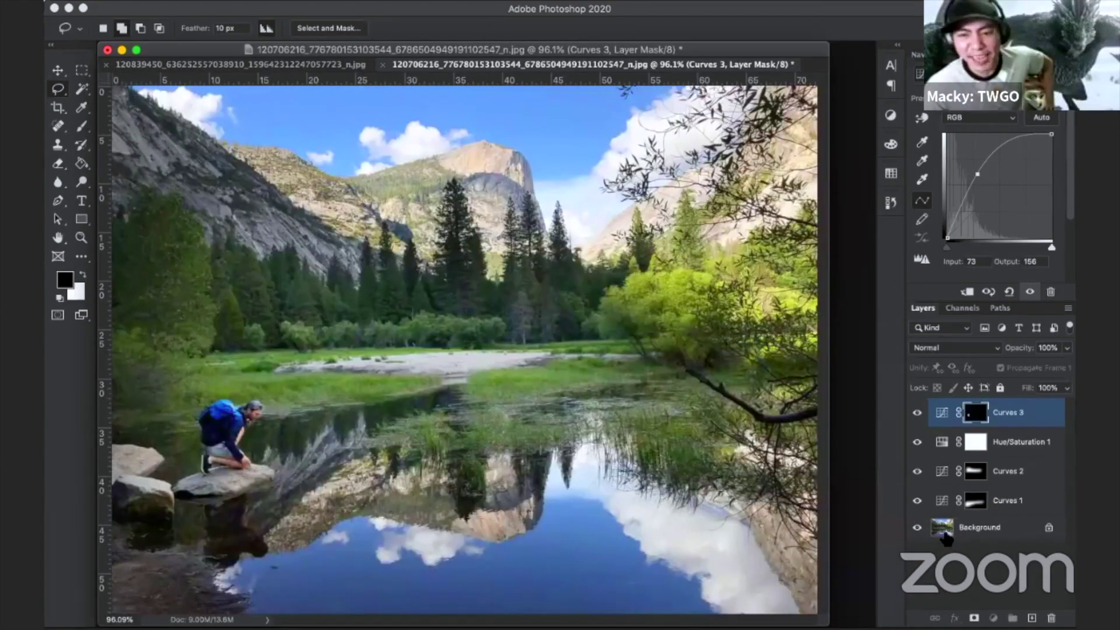
{"action": "left_click", "coordinate": [945, 535]}
Duplicate the Background and copy a marquee band across the hiker and reflection to a new layer.
{"action": "key", "text": "ctrl+j"}
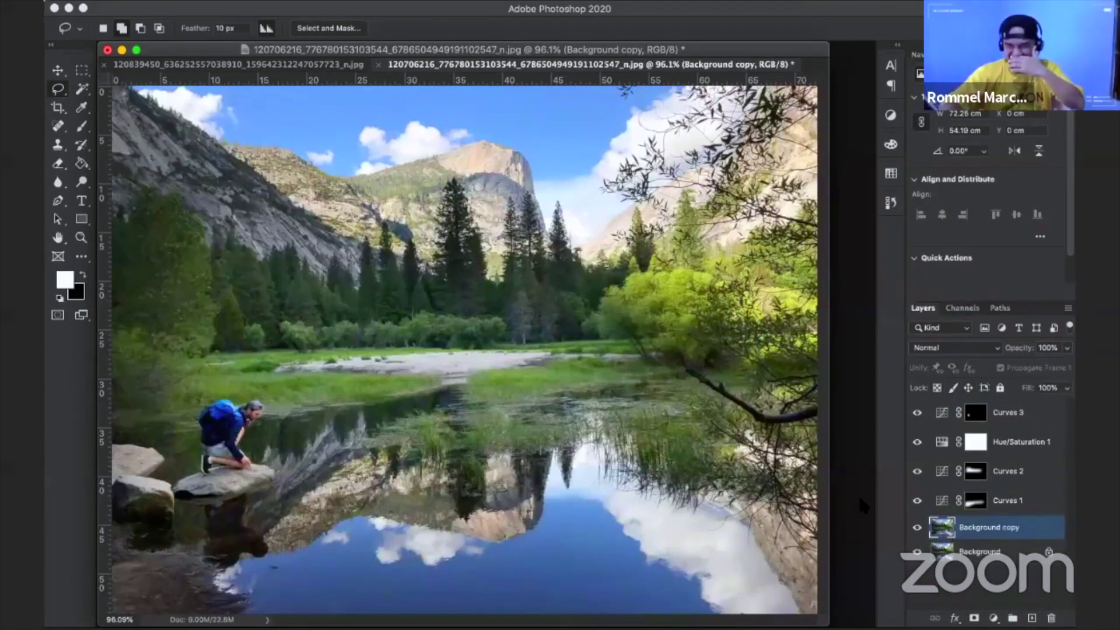
{"action": "left_click", "coordinate": [81, 70]}
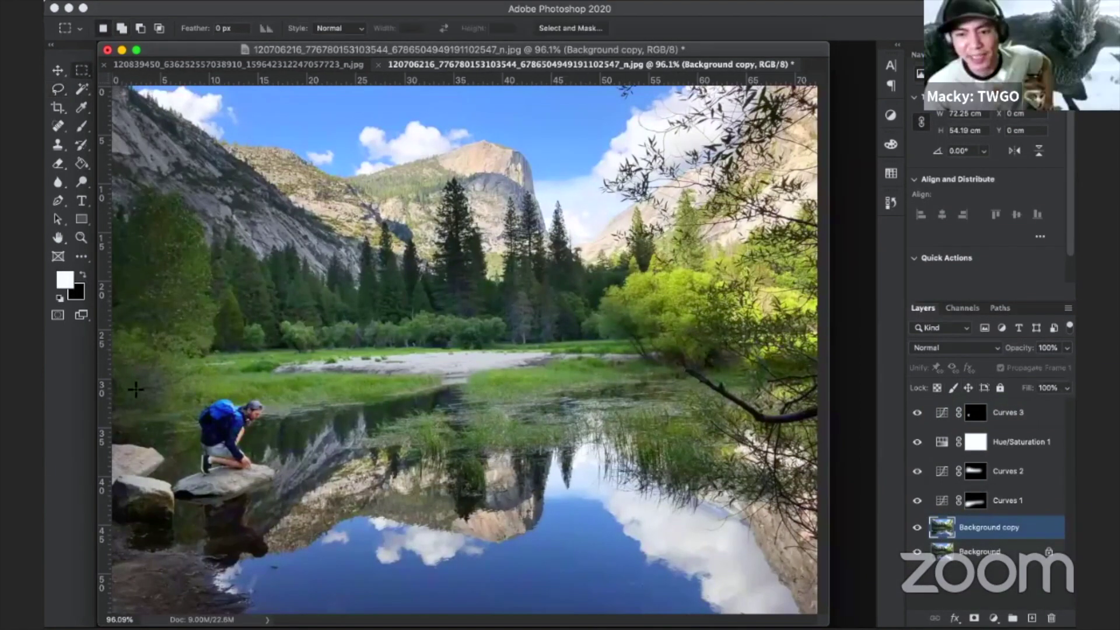
{"action": "key", "text": "ctrl+minus"}
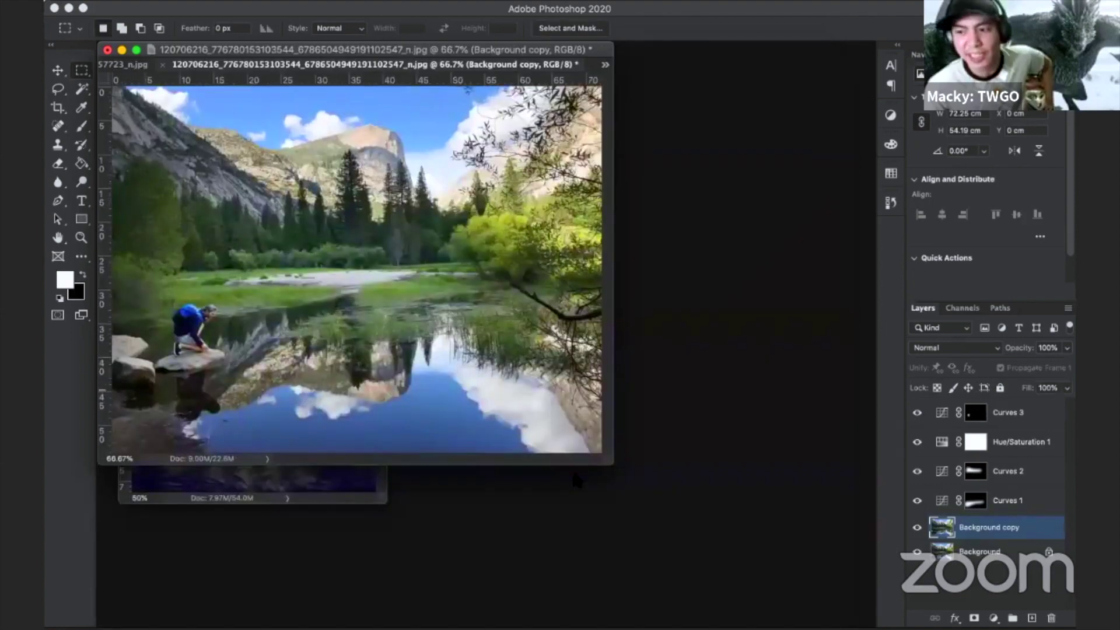
{"action": "left_click_drag", "start_coordinate": [619, 469], "coordinate": [768, 507]}
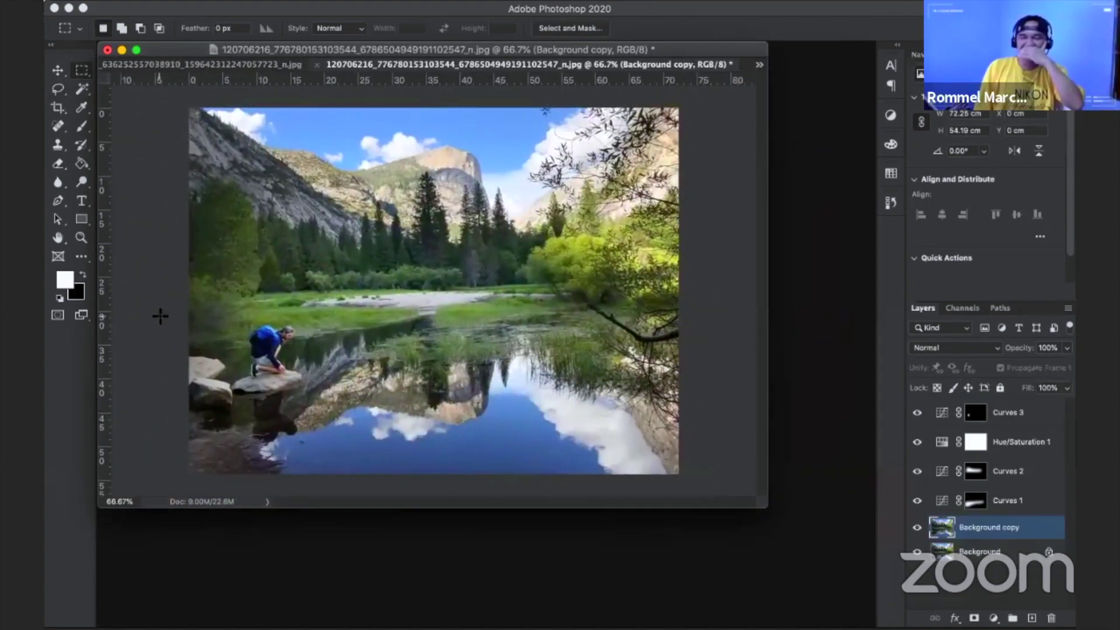
{"action": "mouse_move", "coordinate": [160, 315]}
{"action": "left_mouse_down"}
{"action": "mouse_move", "coordinate": [896, 412]}
{"action": "mouse_move", "coordinate": [882, 412]}
{"action": "left_mouse_up"}
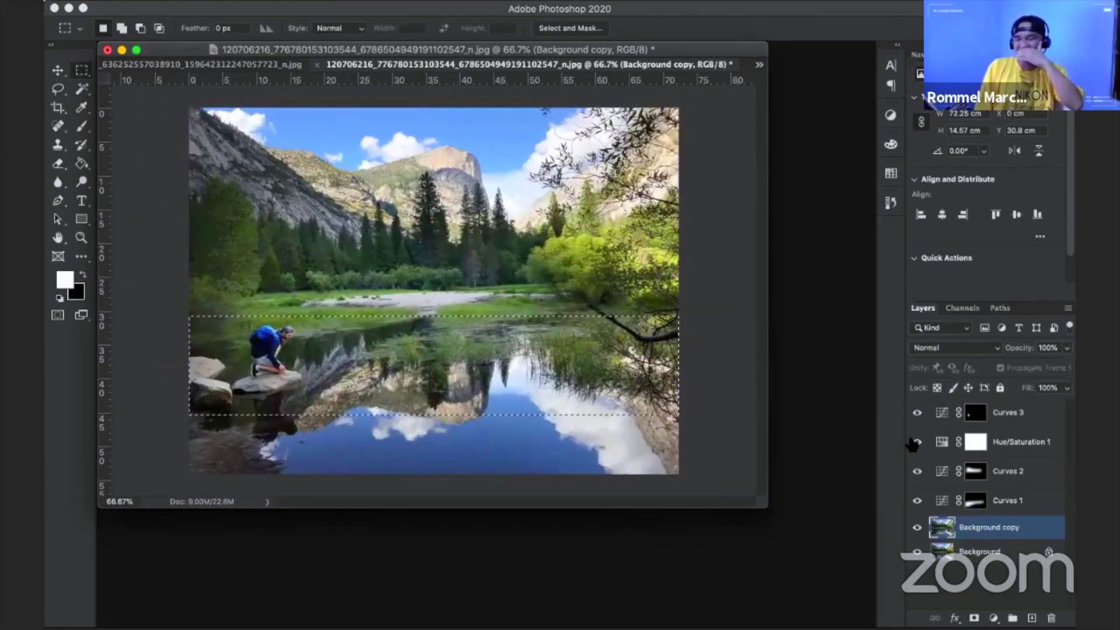
{"action": "key", "text": "ctrl+j"}
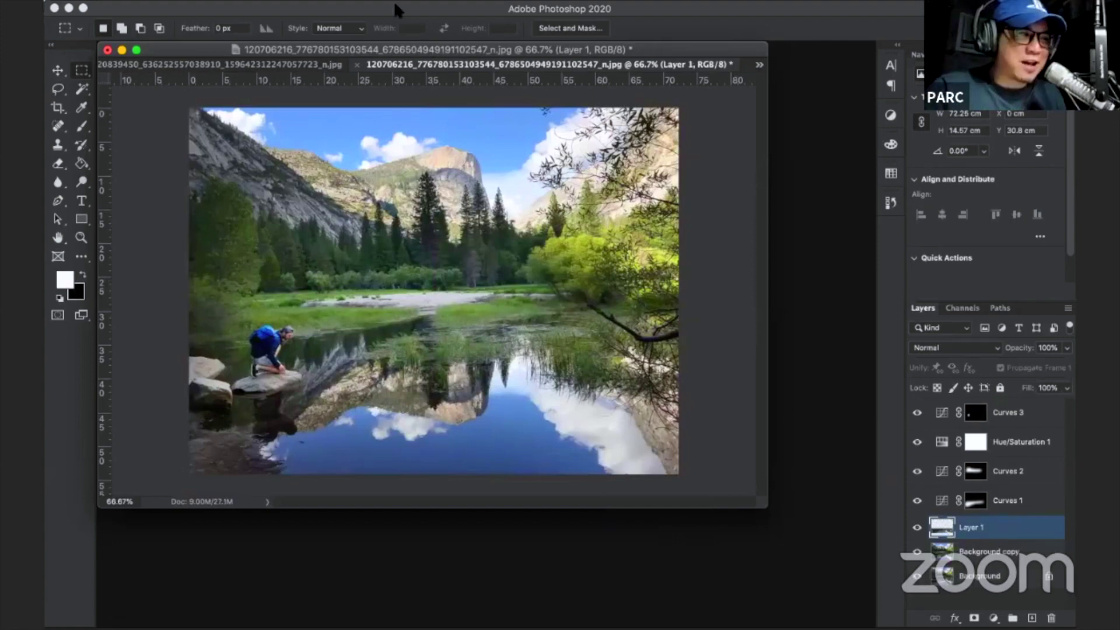
Apply High Pass, blend the layer as Overlay, and float the Yosemite photo.
{"action": "left_click", "coordinate": [377, 1]}
{"action": "mouse_move", "coordinate": [473, 271]}
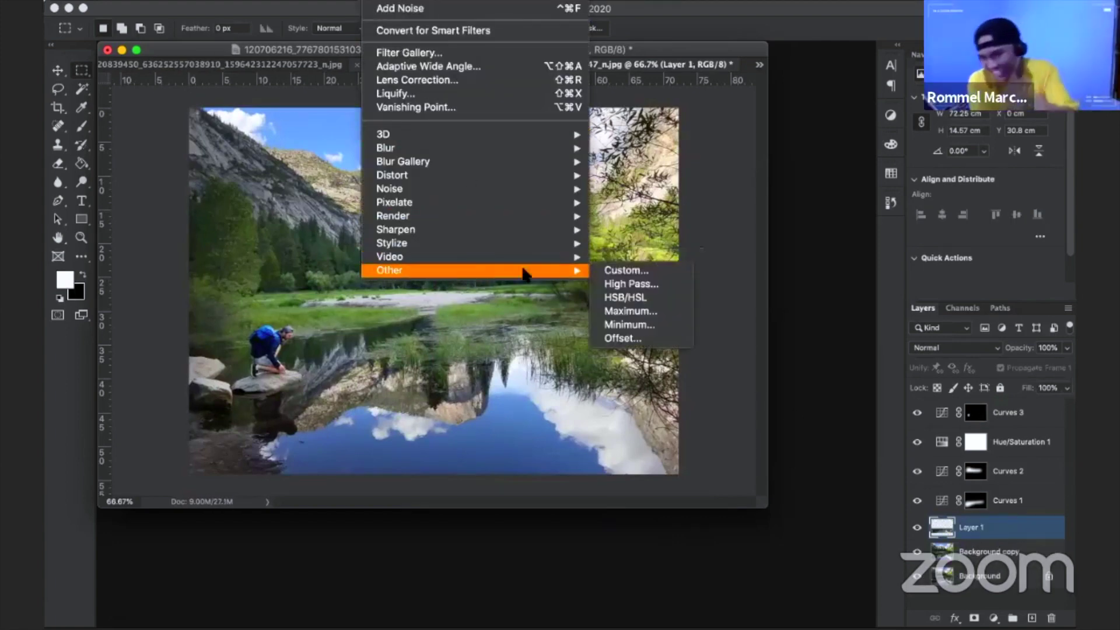
{"action": "left_click", "coordinate": [659, 284]}
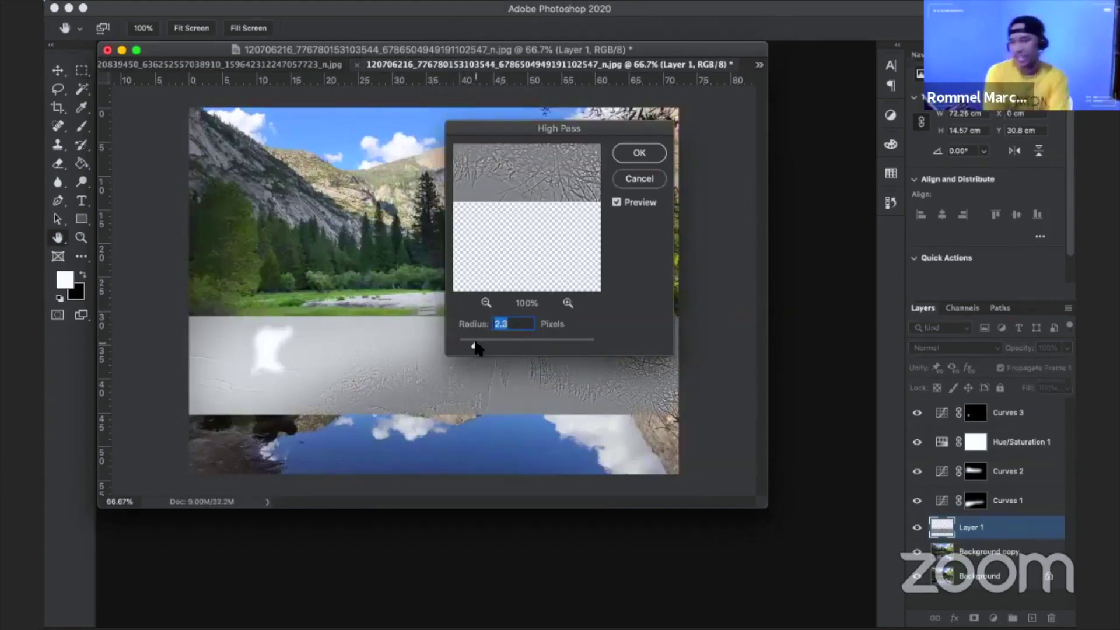
{"action": "left_click", "coordinate": [631, 155]}
{"action": "key", "text": "m"}
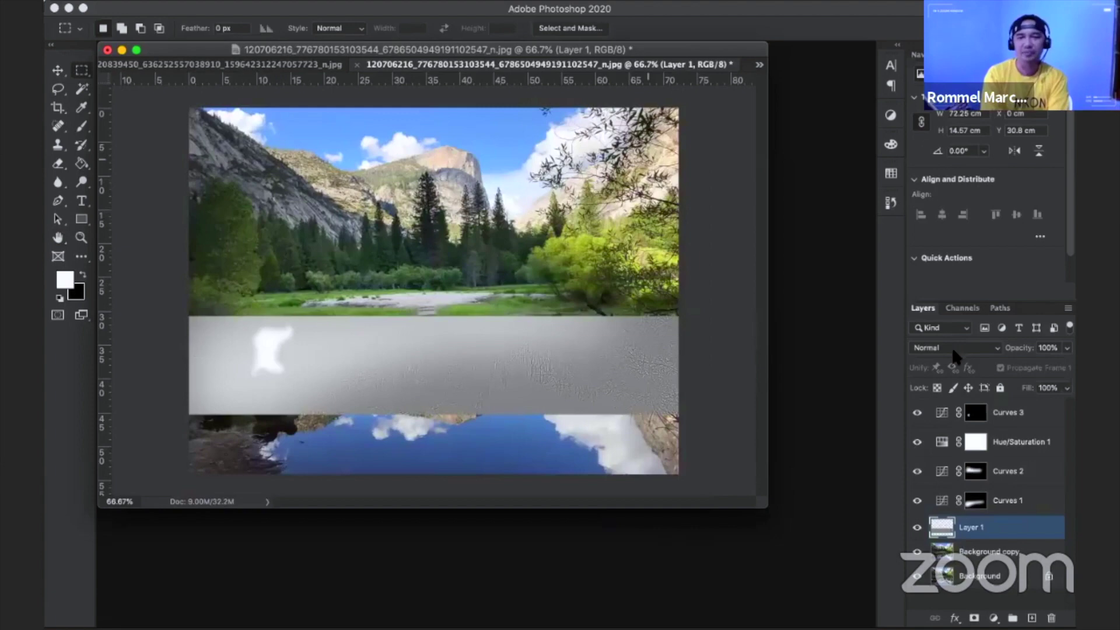
{"action": "left_click", "coordinate": [953, 349]}
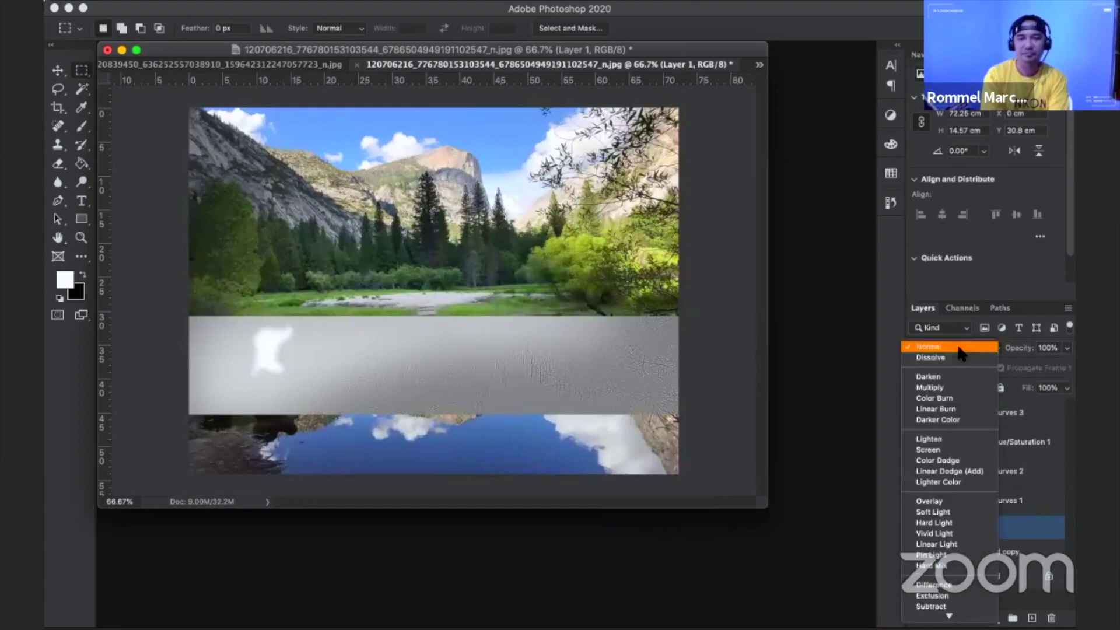
{"action": "left_click", "coordinate": [950, 502]}
{"action": "key", "text": "ctrl+0"}
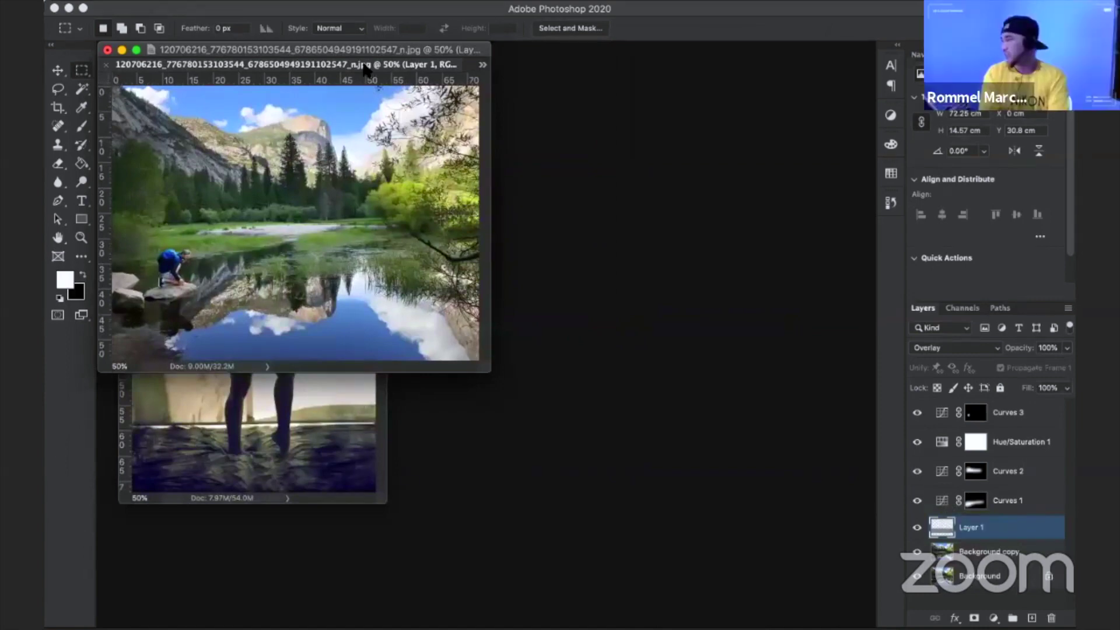
{"action": "left_click_drag", "start_coordinate": [365, 68], "coordinate": [675, 167]}
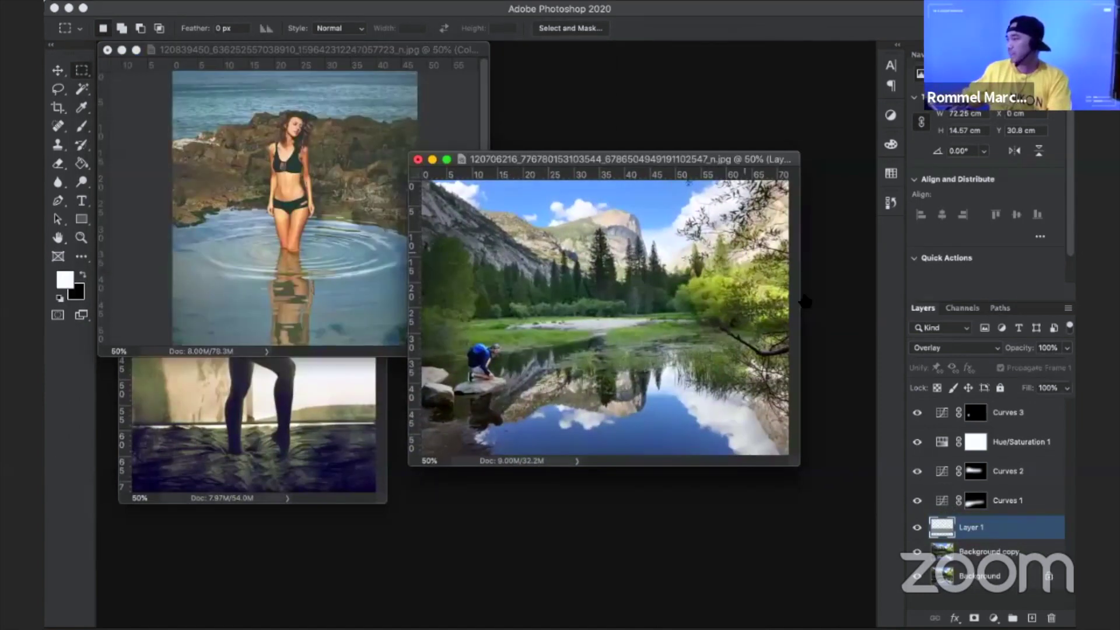
Add a Hue/Saturation layer above Curves 3 with Saturation +4.
{"action": "left_click", "coordinate": [1038, 420]}
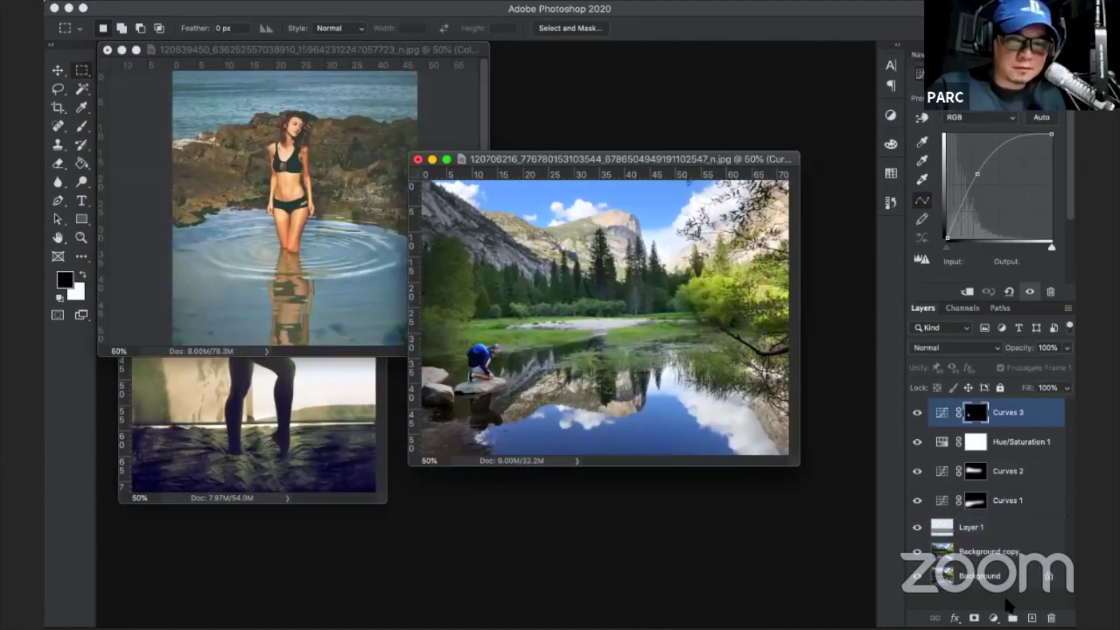
{"action": "left_click", "coordinate": [994, 618]}
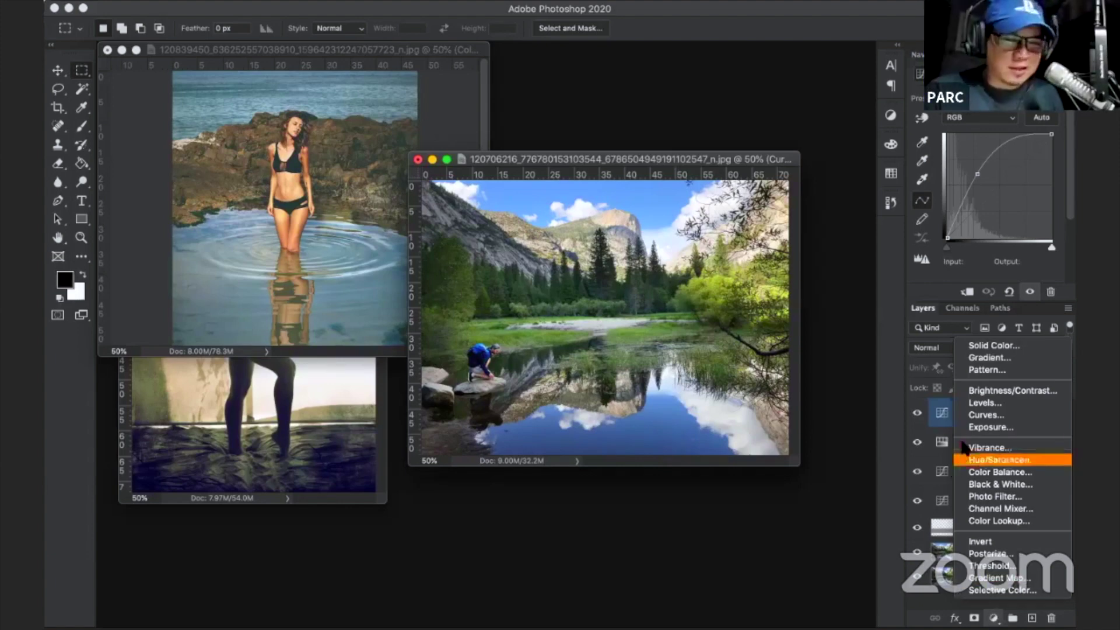
{"action": "left_click", "coordinate": [1015, 462]}
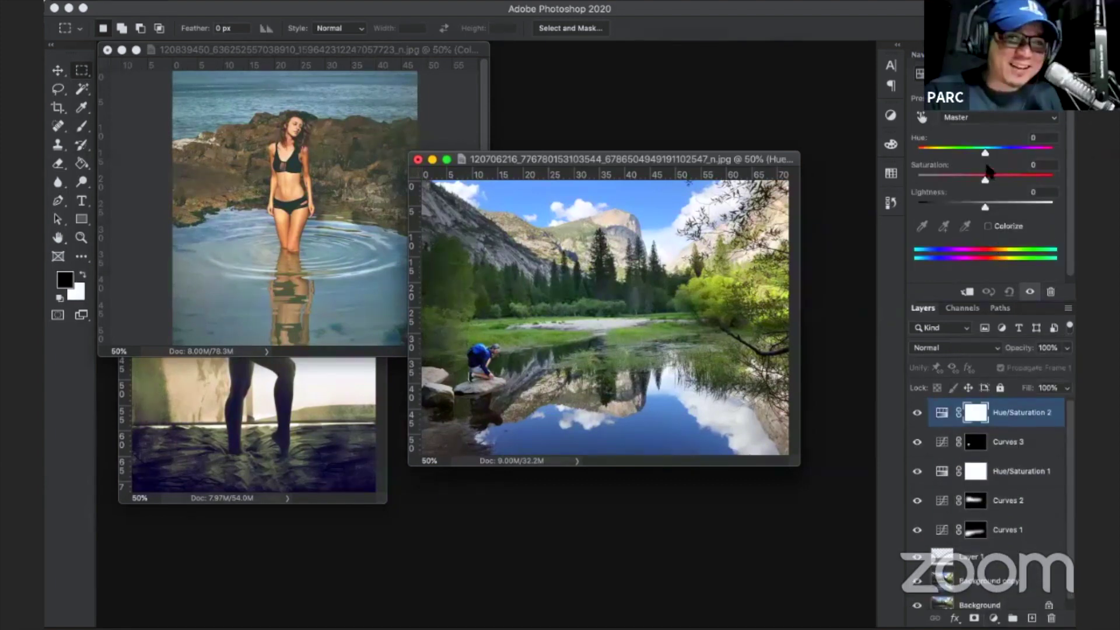
{"action": "left_click_drag", "start_coordinate": [986, 177], "coordinate": [988, 178]}
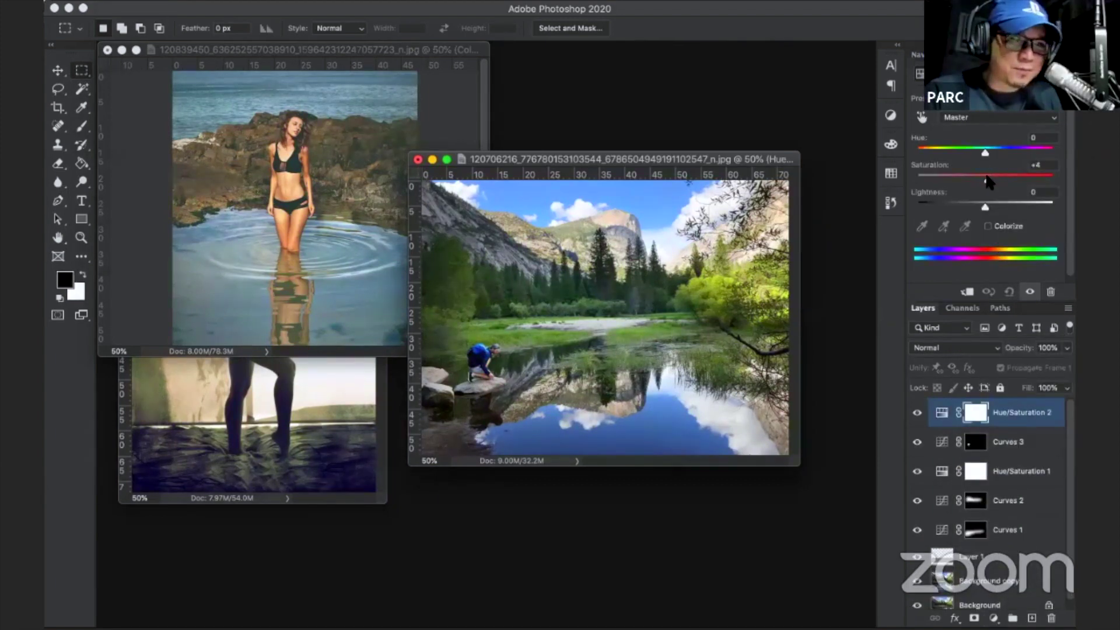
Add a Vibrance layer at Saturation +3 and reposition the Yosemite window.
{"action": "left_click", "coordinate": [994, 618]}
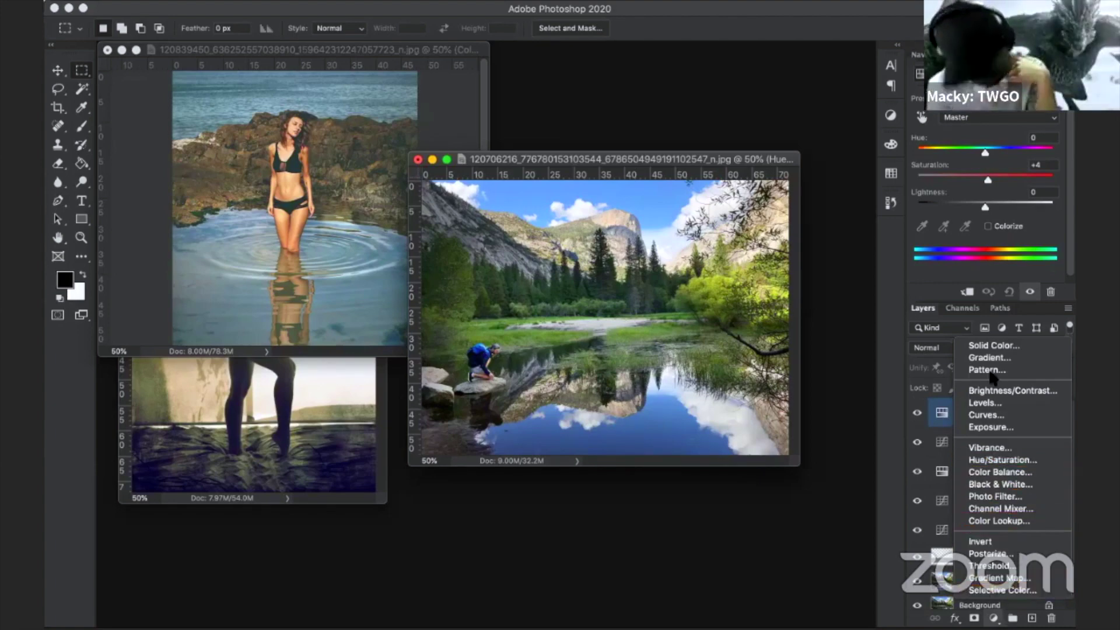
{"action": "left_click", "coordinate": [1001, 446]}
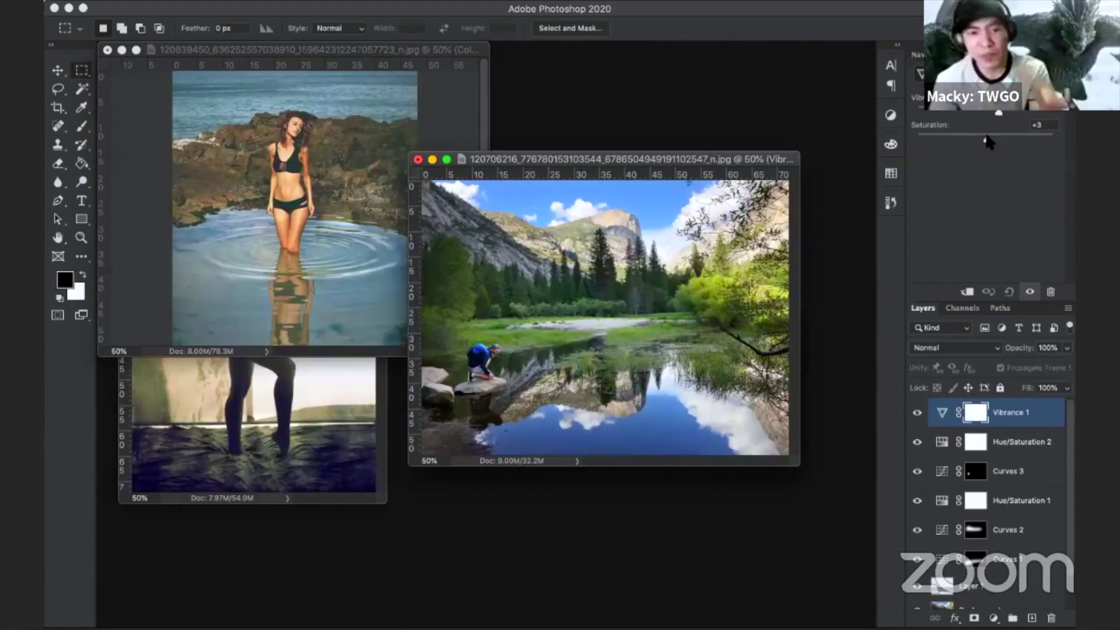
{"action": "left_click_drag", "start_coordinate": [580, 160], "coordinate": [649, 79]}
{"action": "key", "text": "super+minus"}
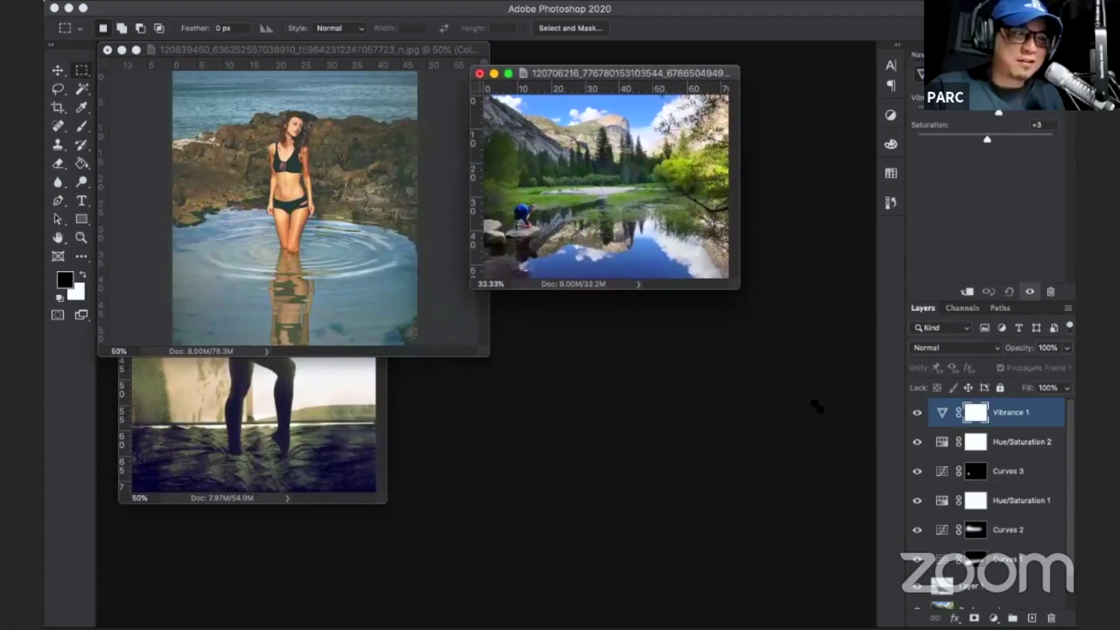
Compare the Yosemite edit with its original by toggling the adjustments.
{"action": "left_click_drag", "start_coordinate": [817, 406], "coordinate": [872, 450]}
{"action": "key", "text": "super+plus"}
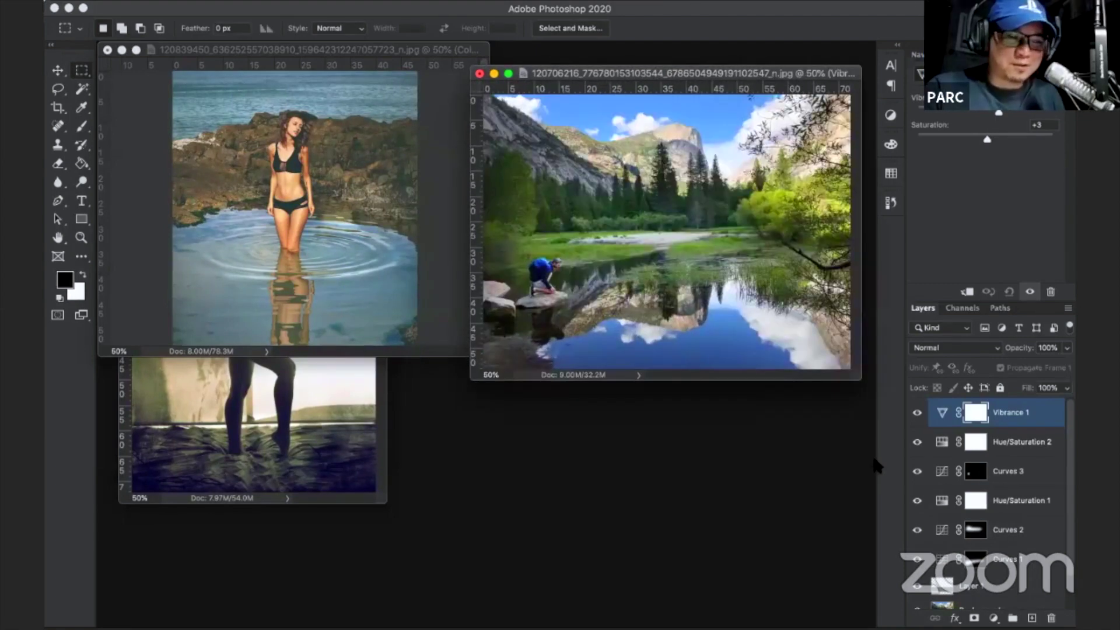
{"action": "scroll", "coordinate": [921, 608], "scroll_direction": "down", "scroll_amount": 2}
{"action": "left_click", "coordinate": [918, 597], "text": "alt"}
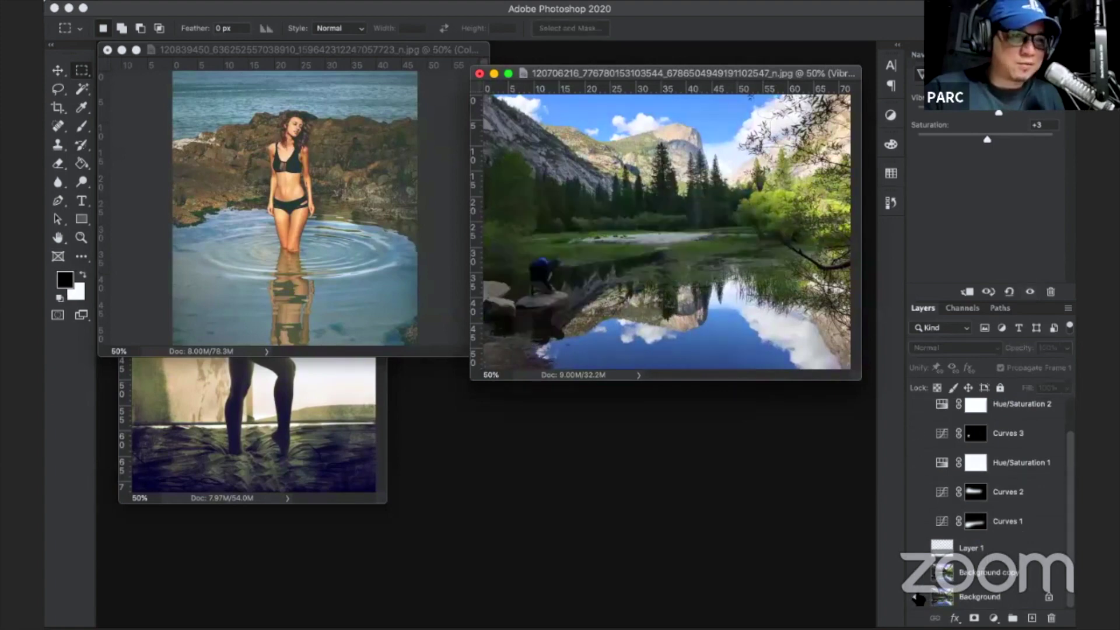
{"action": "left_click", "coordinate": [918, 597], "text": "alt"}
{"action": "left_click", "coordinate": [918, 597], "text": "alt"}
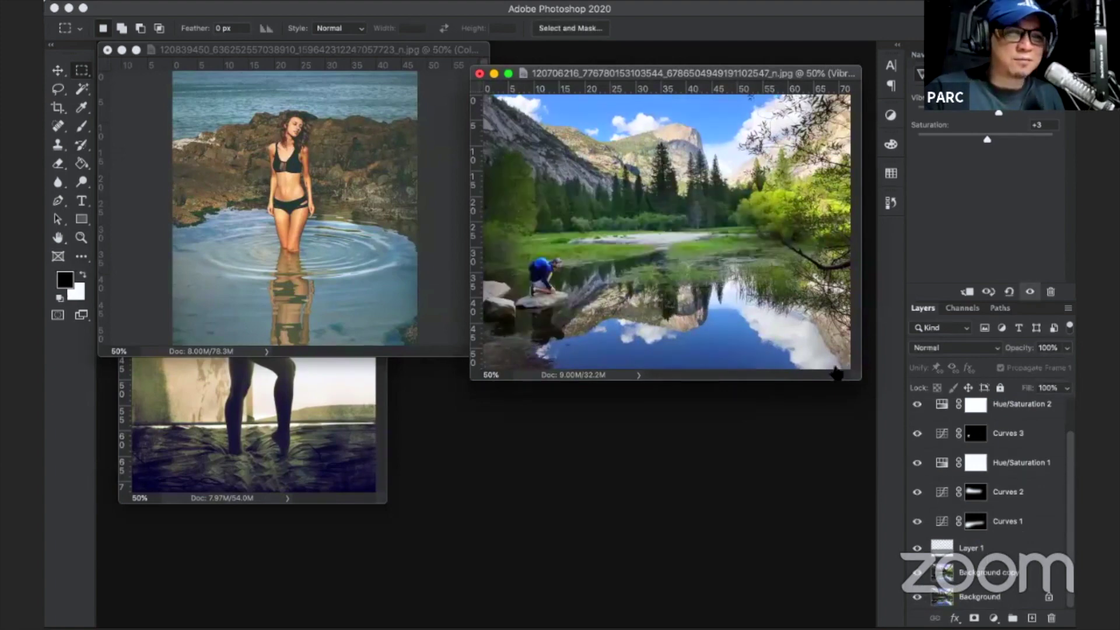
Arrange the Yosemite and bikini photo windows side by side.
{"action": "left_click_drag", "start_coordinate": [846, 369], "coordinate": [823, 390]}
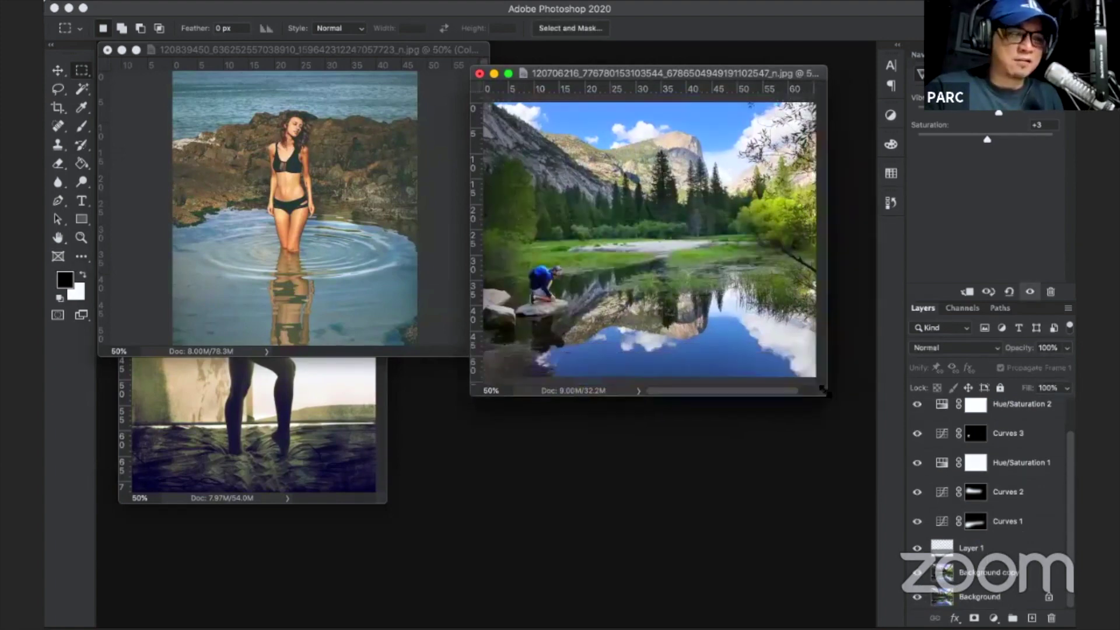
{"action": "key", "text": "ctrl+minus"}
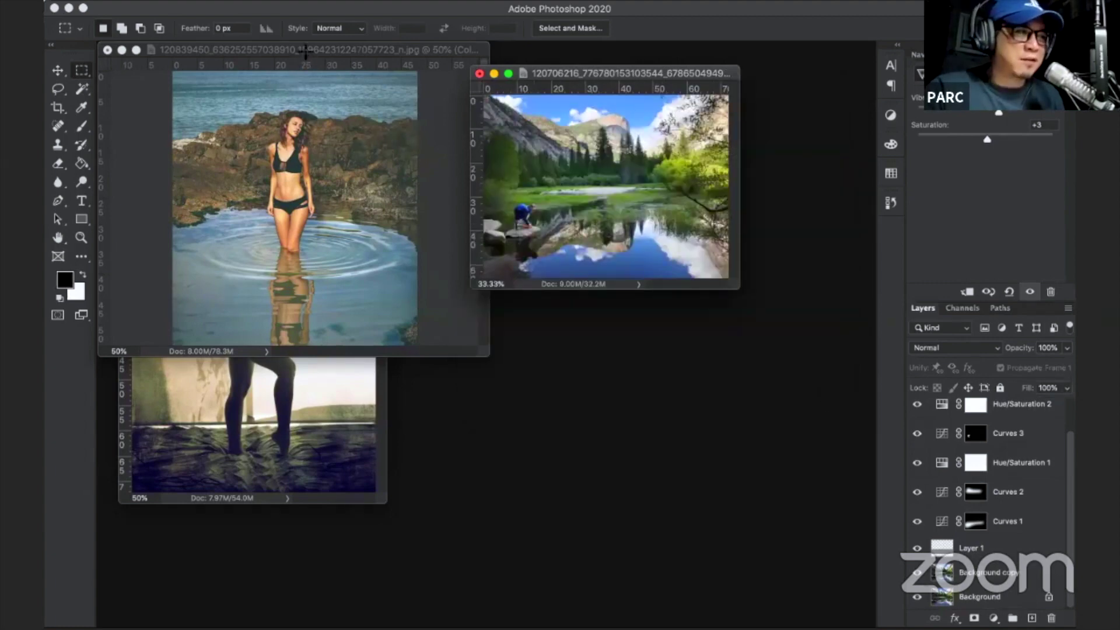
{"action": "left_click_drag", "start_coordinate": [305, 51], "coordinate": [611, 311]}
{"action": "left_click_drag", "start_coordinate": [591, 77], "coordinate": [526, 74]}
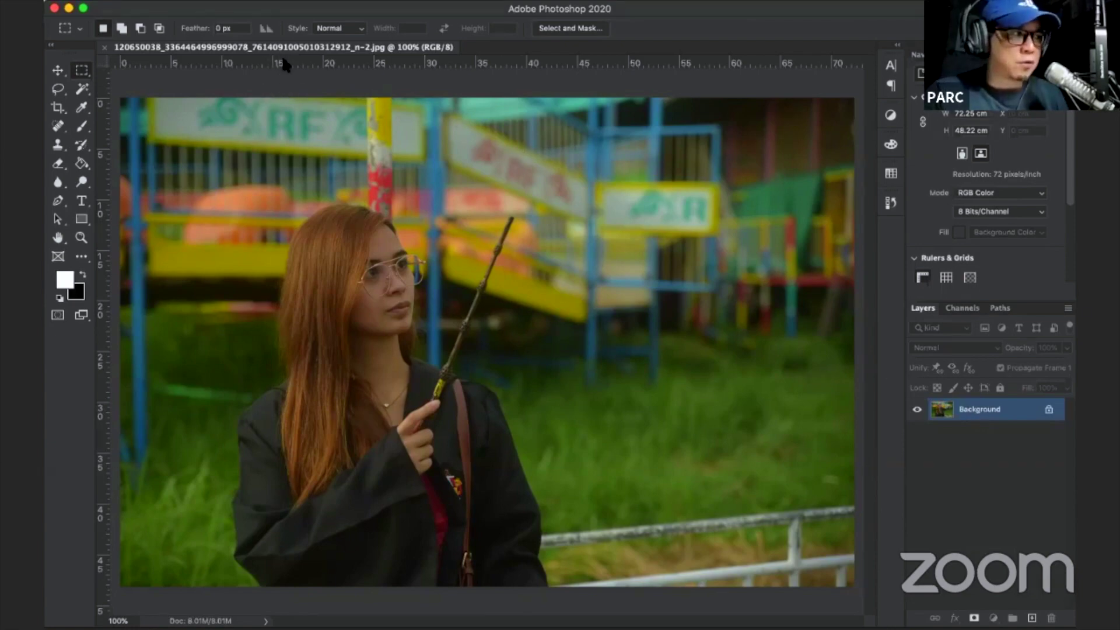
Float the girl photo at 100% view and duplicate its Background into Layer 1.
{"action": "left_click_drag", "start_coordinate": [353, 47], "coordinate": [353, 99]}
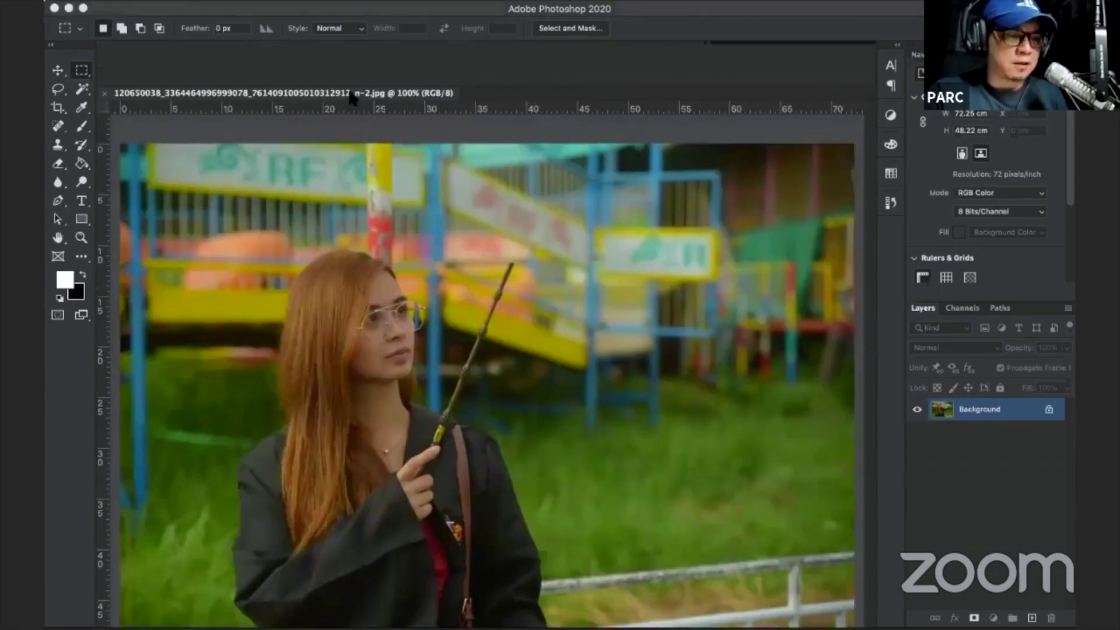
{"action": "key", "text": "ctrl+1"}
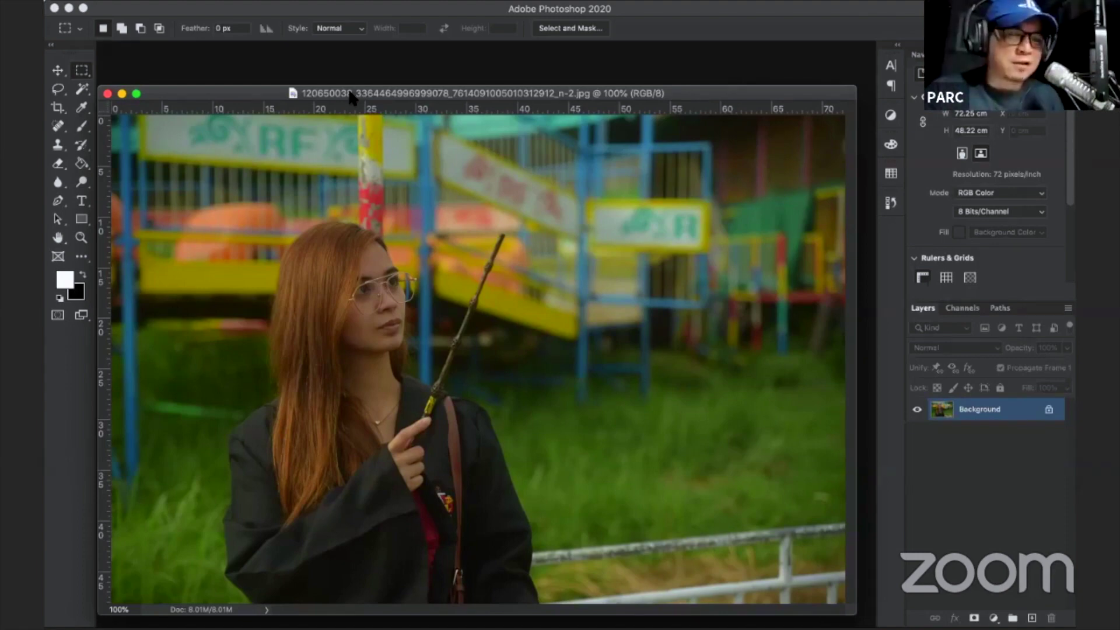
{"action": "key", "text": "ctrl+j"}
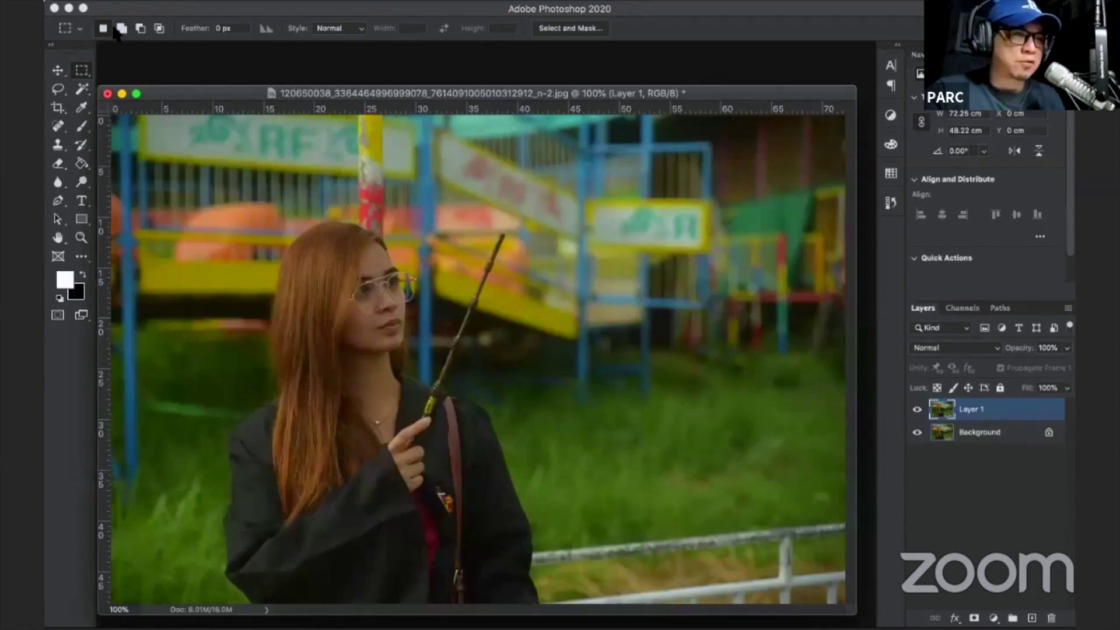
{"action": "left_click", "coordinate": [245, 1]}
{"action": "mouse_move", "coordinate": [246, 30]}
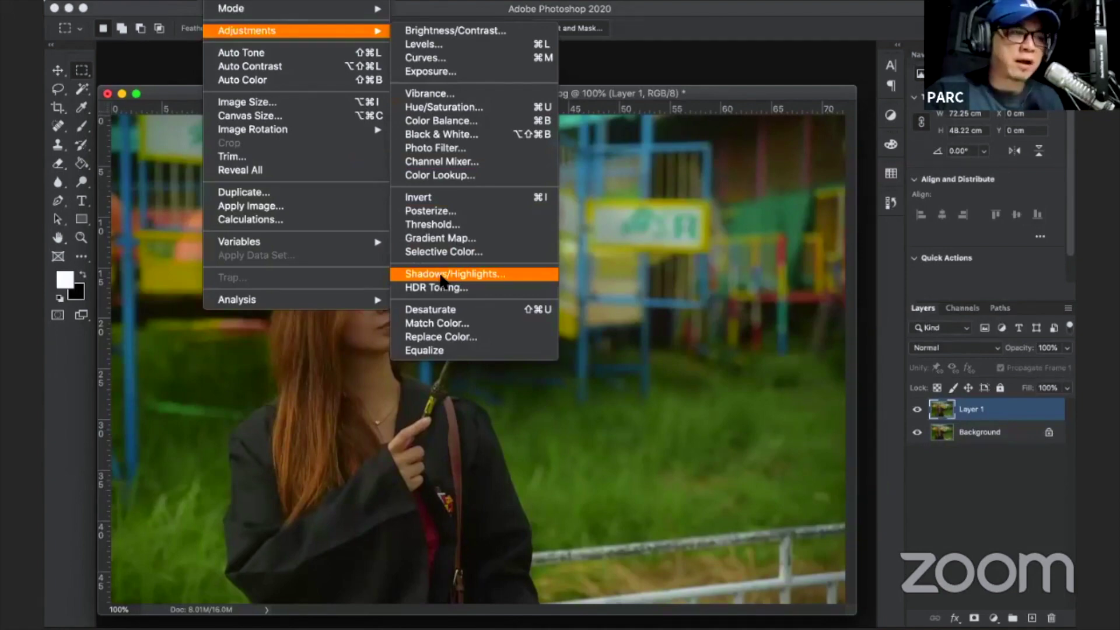
Apply Shadows/Highlights to Layer 1, keeping the shadow amount at 35%.
{"action": "left_click", "coordinate": [441, 276]}
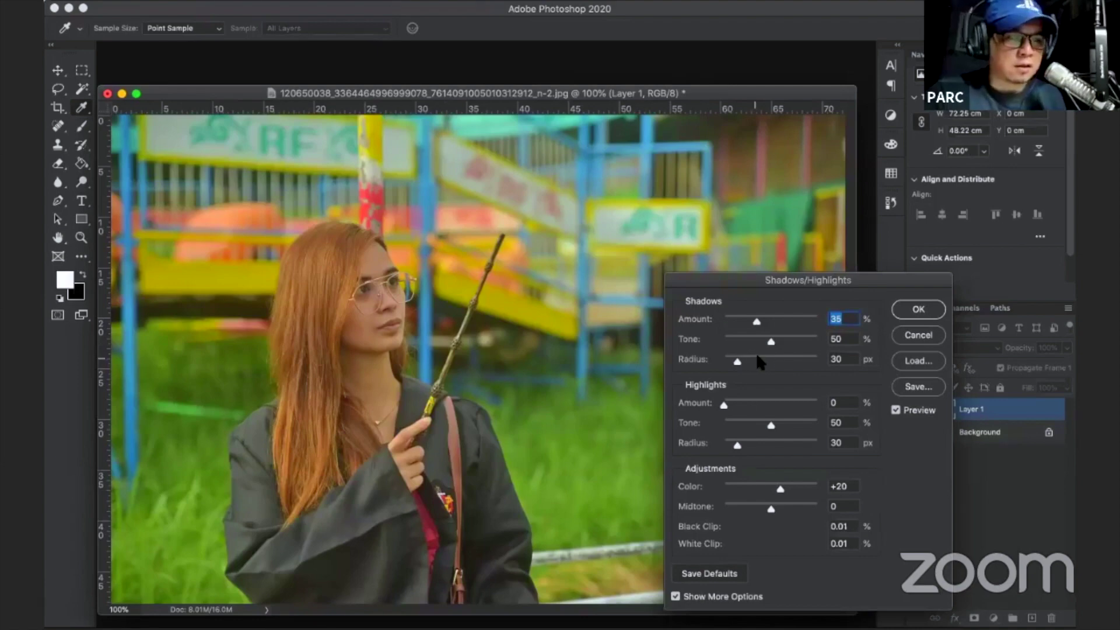
{"action": "left_click", "coordinate": [917, 311]}
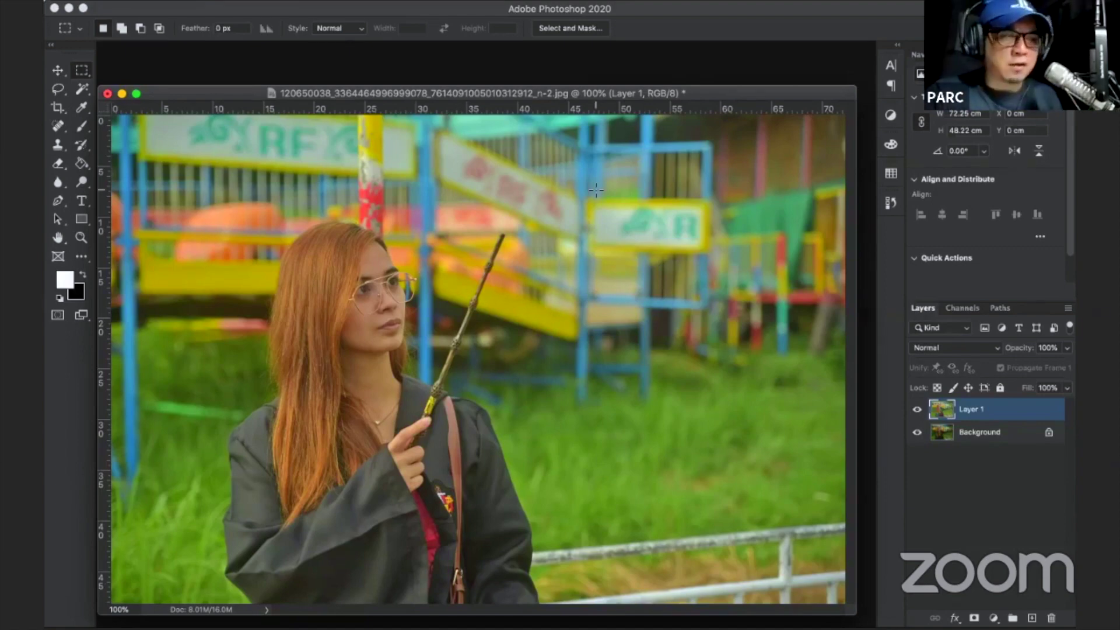
Add a Hue/Saturation adjustment layer above Layer 1 with Saturation at -47.
{"action": "key", "text": "ctrl+minus"}
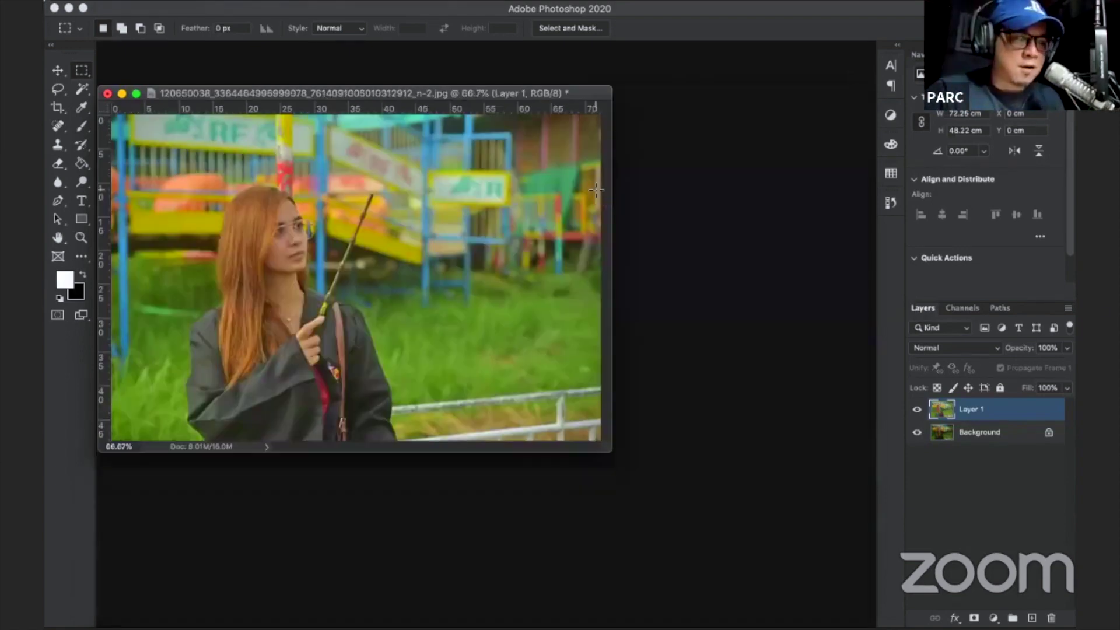
{"action": "left_click_drag", "start_coordinate": [496, 94], "coordinate": [605, 119]}
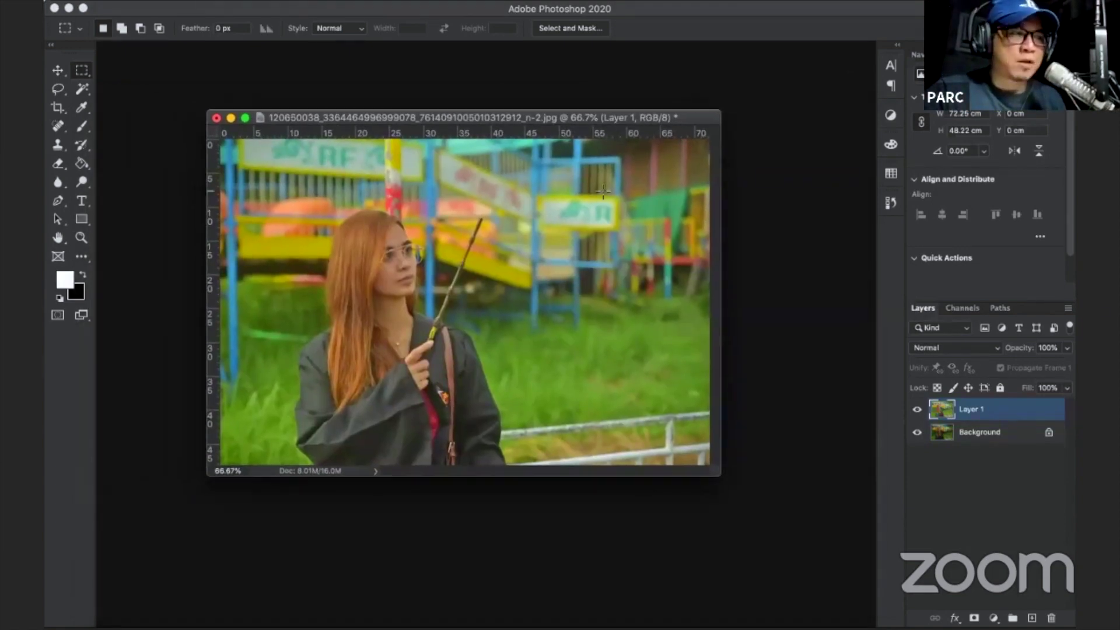
{"action": "left_click", "coordinate": [994, 618]}
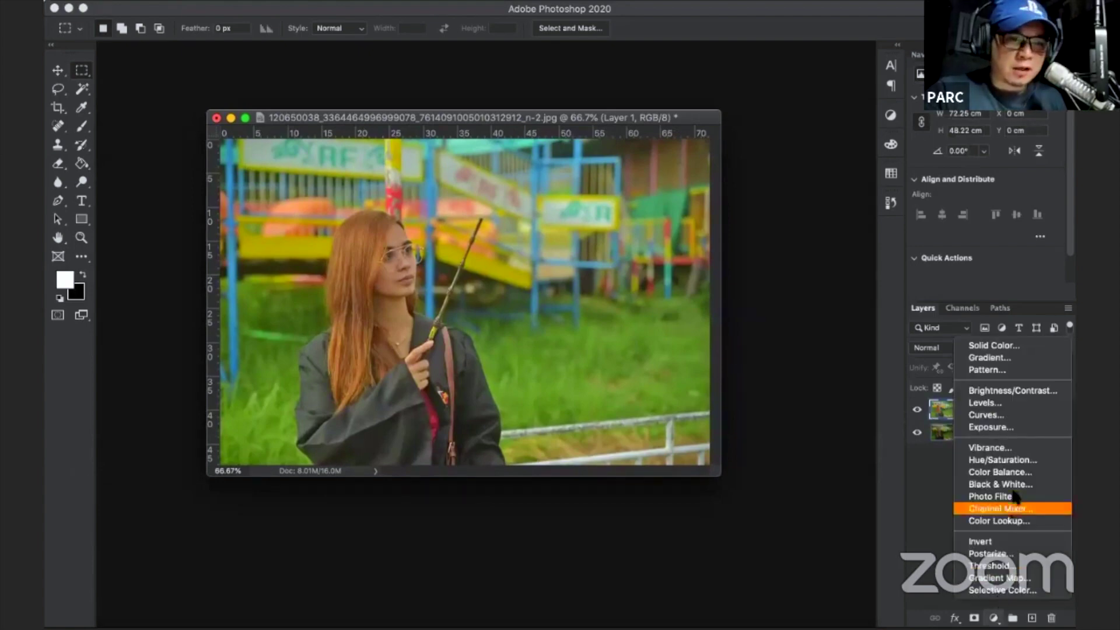
{"action": "left_click", "coordinate": [1020, 465]}
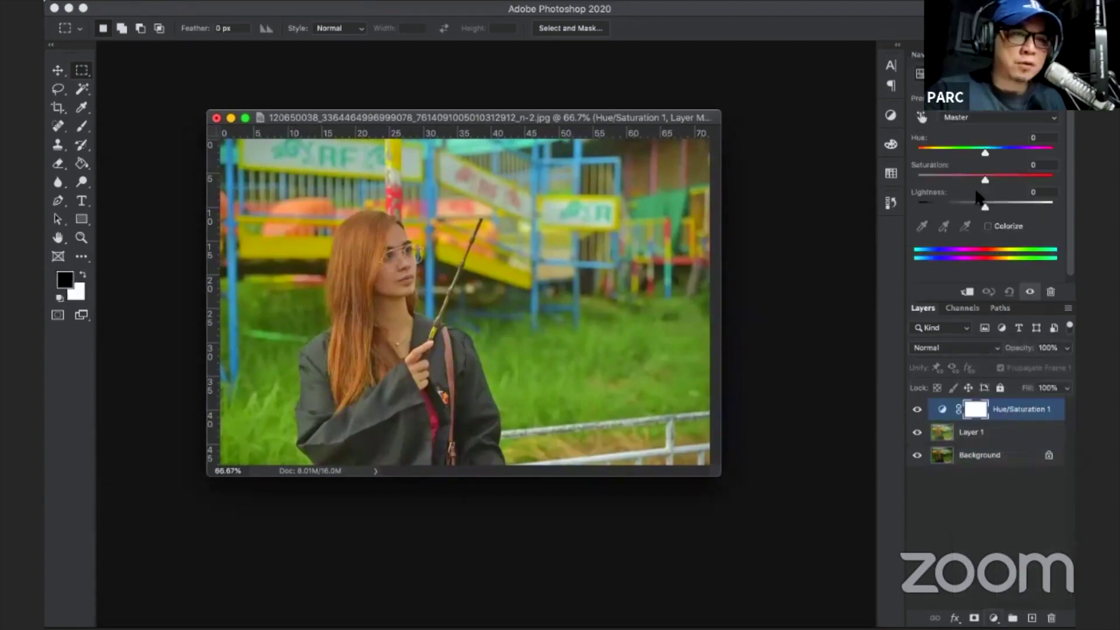
{"action": "left_click_drag", "start_coordinate": [984, 177], "coordinate": [951, 177]}
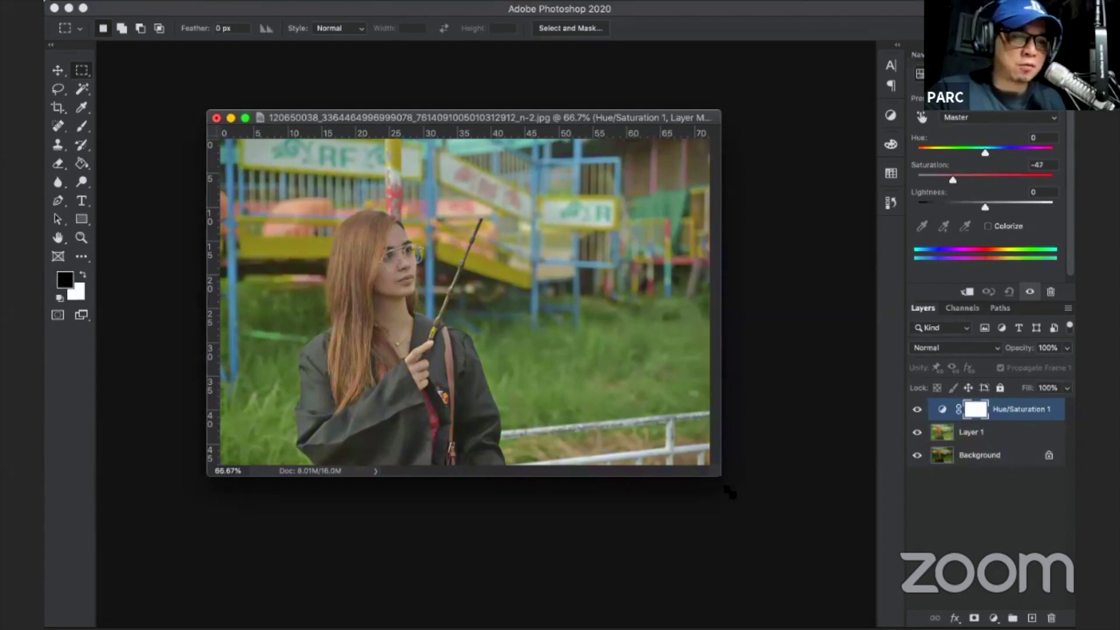
{"action": "left_click_drag", "start_coordinate": [729, 492], "coordinate": [771, 528]}
{"action": "left_click_drag", "start_coordinate": [607, 111], "coordinate": [565, 111]}
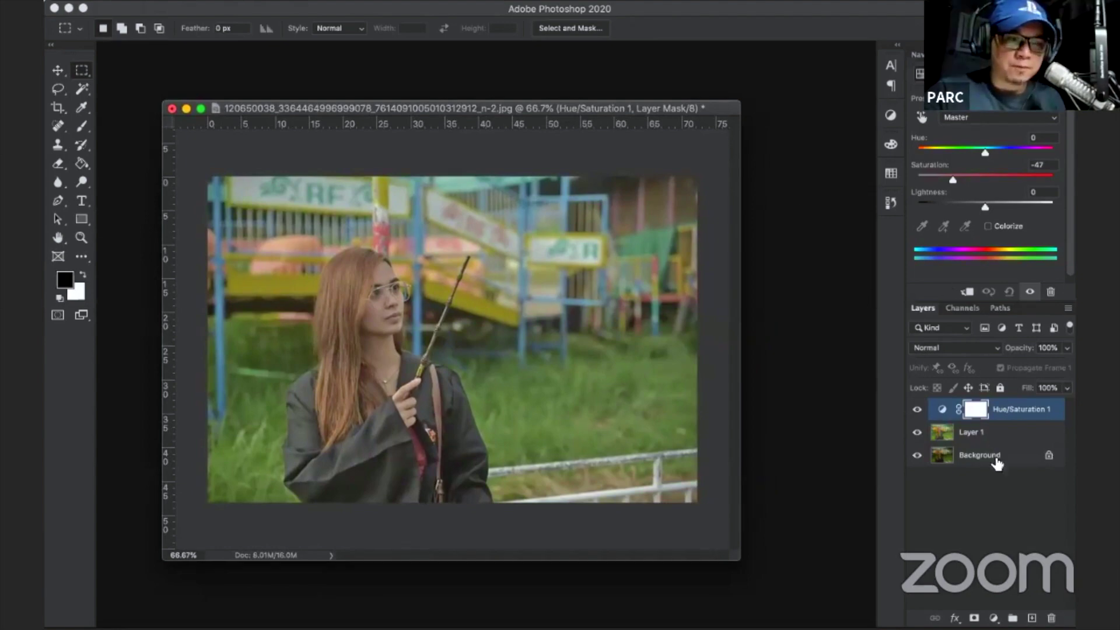
Add an Exposure adjustment layer set to -1.12.
{"action": "left_click", "coordinate": [994, 617]}
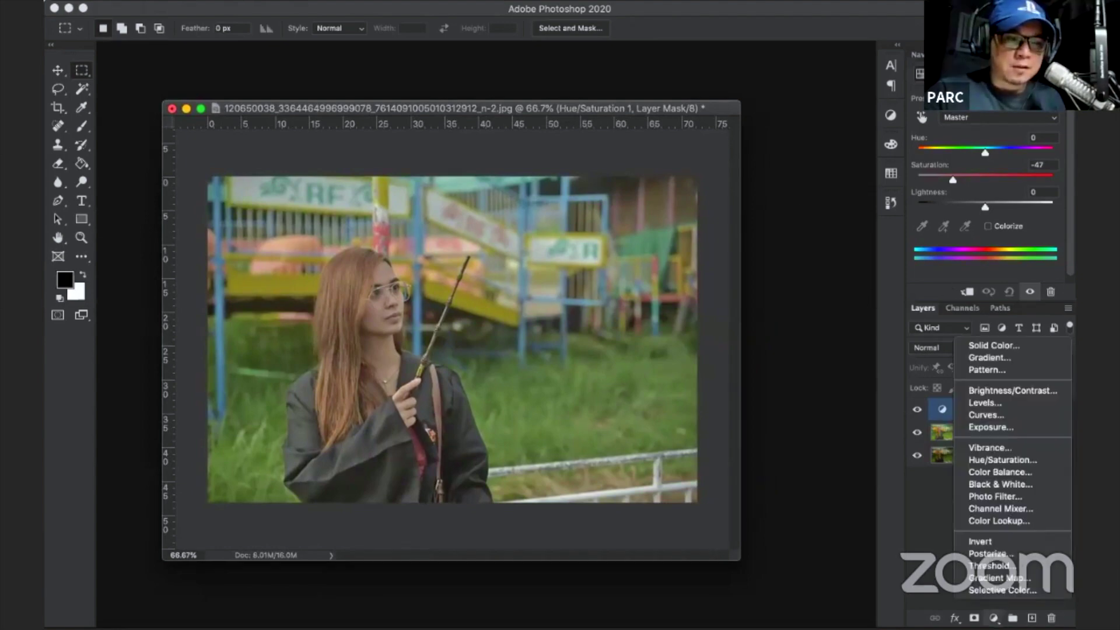
{"action": "left_click", "coordinate": [1003, 427]}
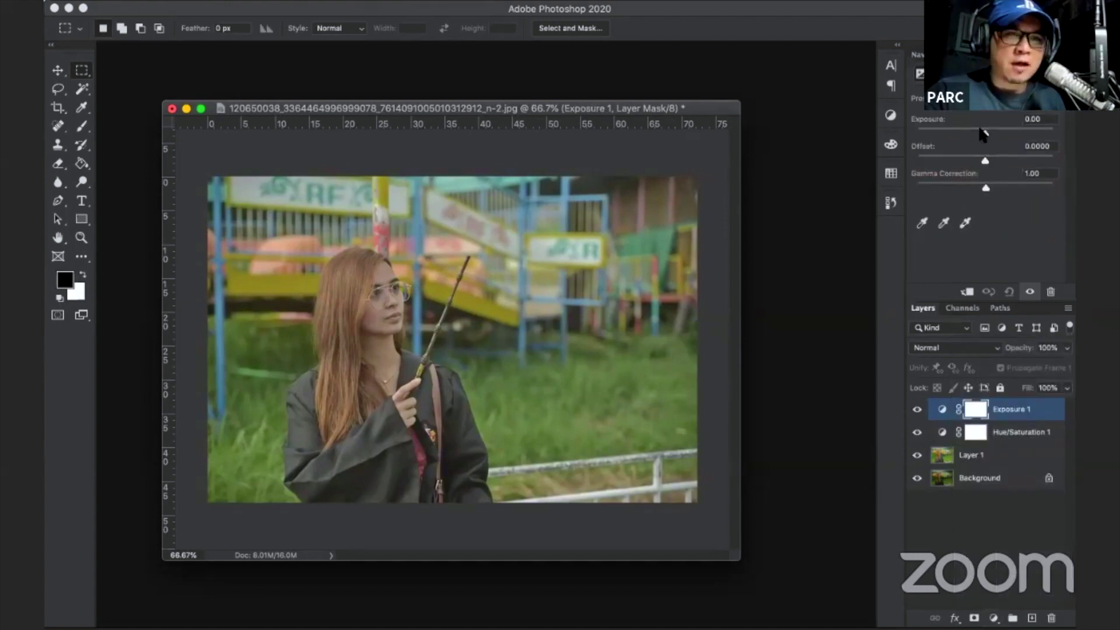
{"action": "left_click_drag", "start_coordinate": [981, 130], "coordinate": [972, 130]}
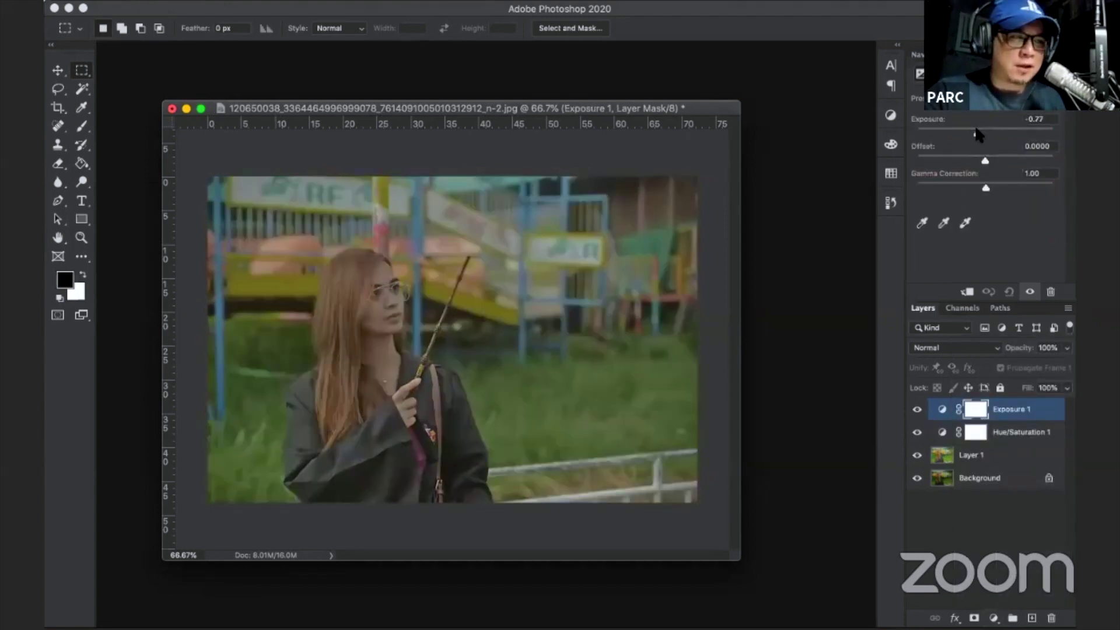
Paint the Exposure mask around the girl at 100% brush opacity, then toggle it to compare.
{"action": "left_click", "coordinate": [82, 127]}
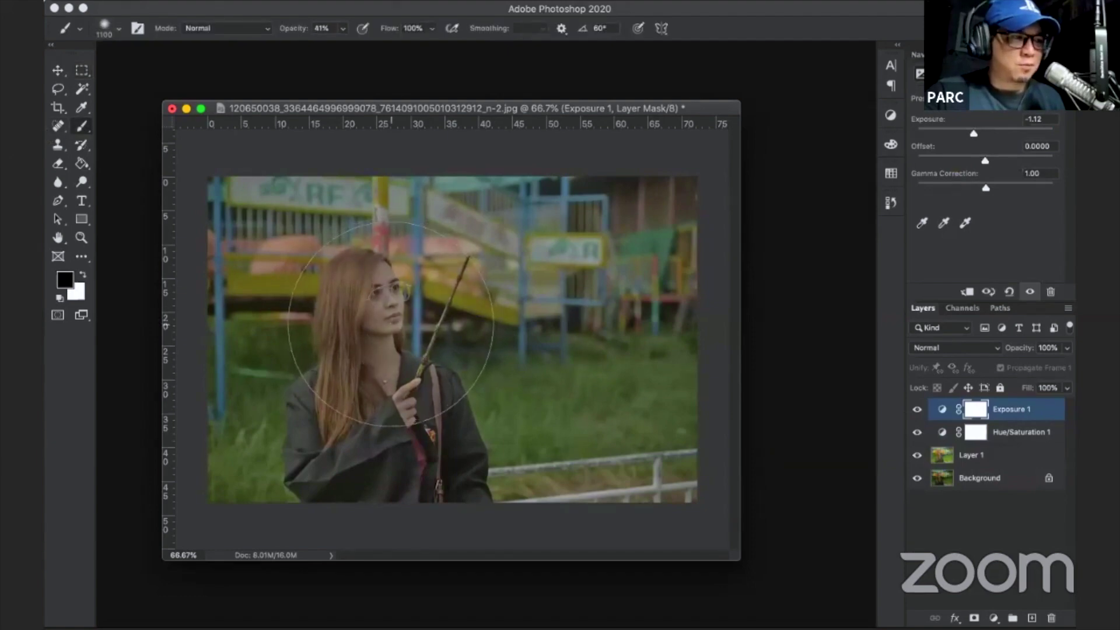
{"action": "left_click", "coordinate": [391, 324]}
{"action": "left_click", "coordinate": [343, 28]}
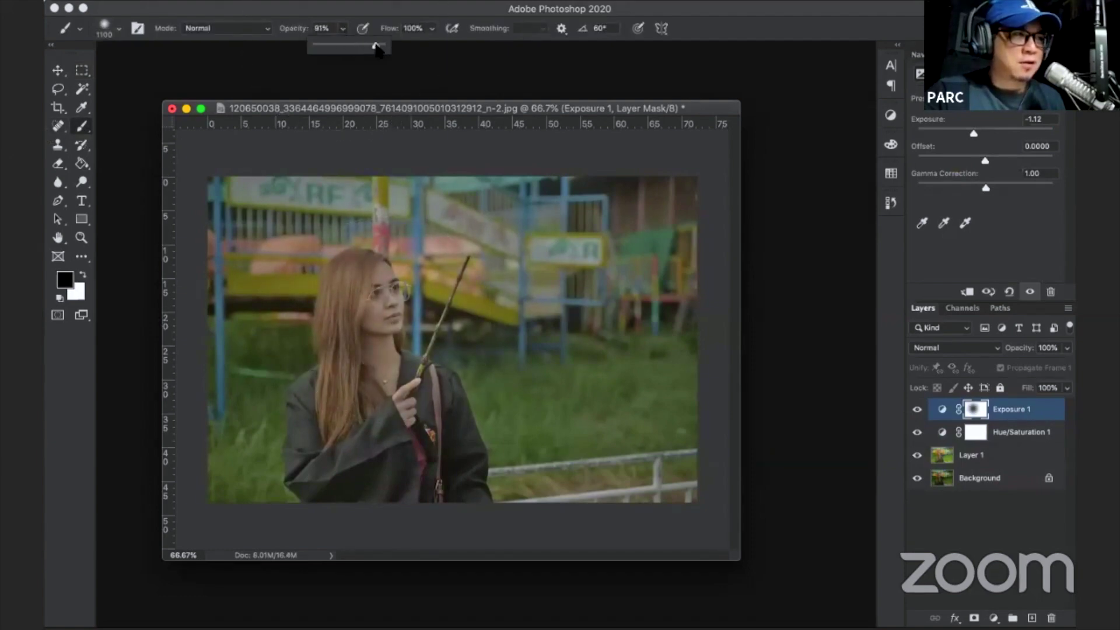
{"action": "left_click_drag", "start_coordinate": [377, 47], "coordinate": [389, 47]}
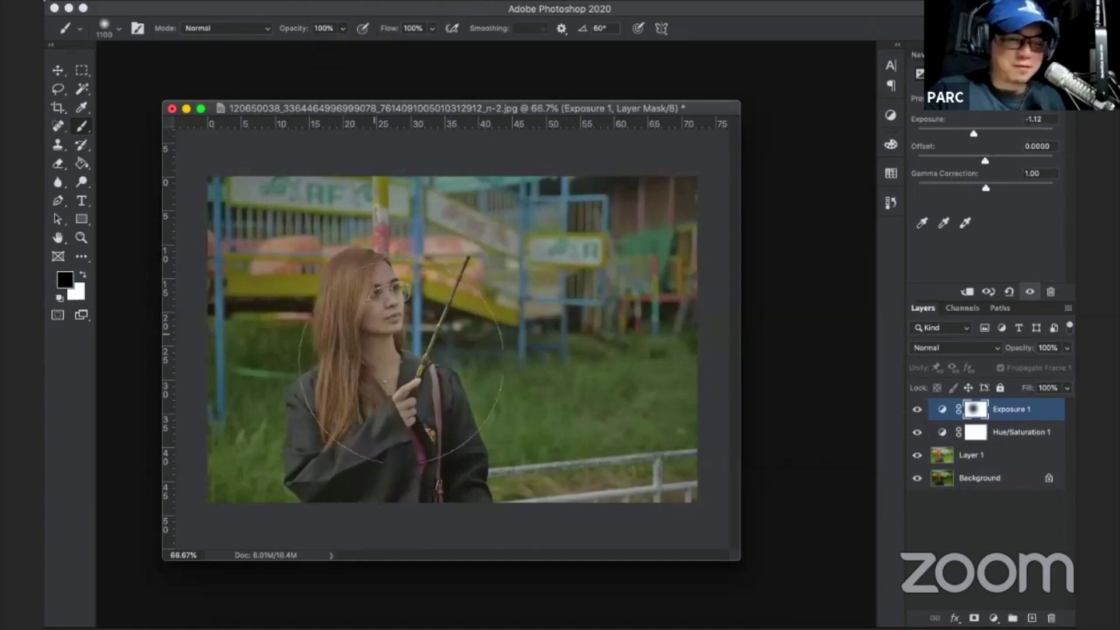
{"action": "left_click_drag", "start_coordinate": [386, 389], "coordinate": [352, 344]}
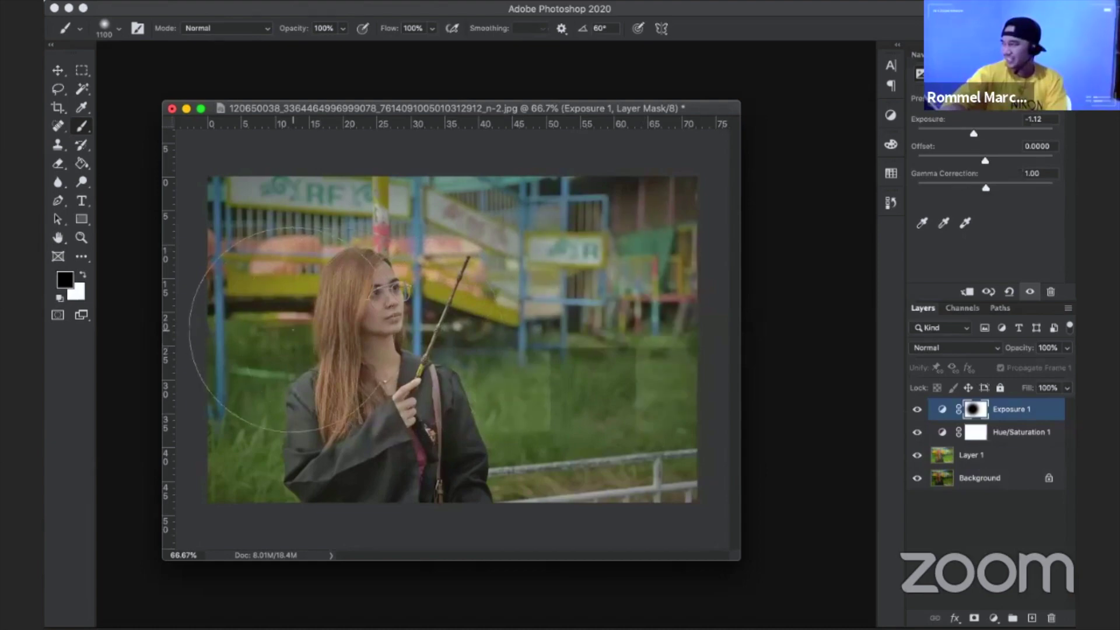
{"action": "left_click_drag", "start_coordinate": [293, 330], "coordinate": [288, 330]}
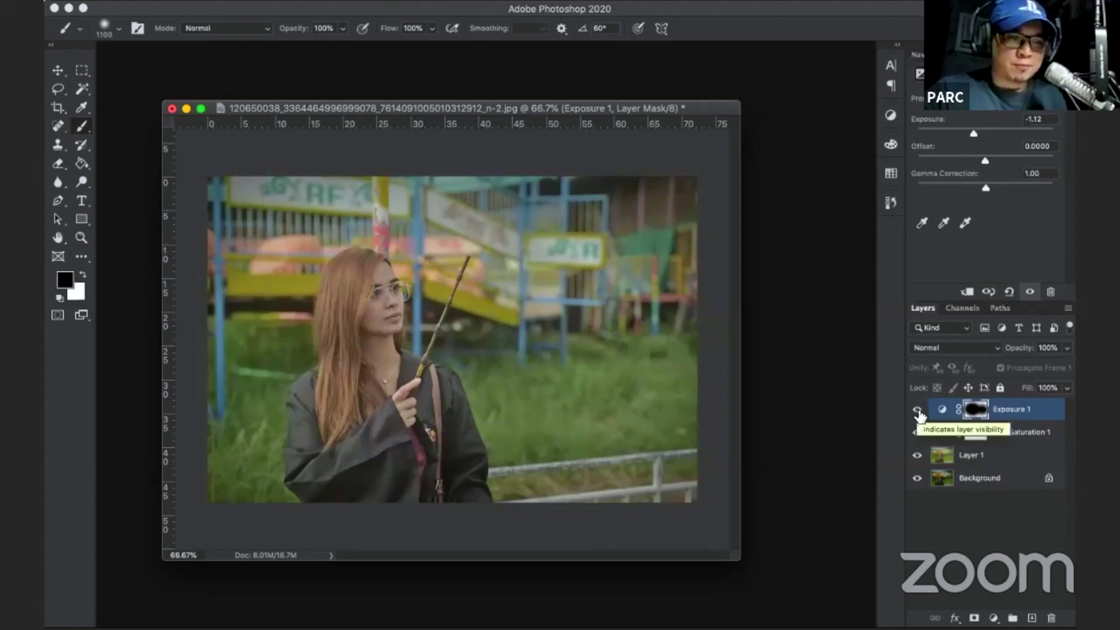
{"action": "left_click", "coordinate": [917, 410]}
{"action": "left_click", "coordinate": [917, 410]}
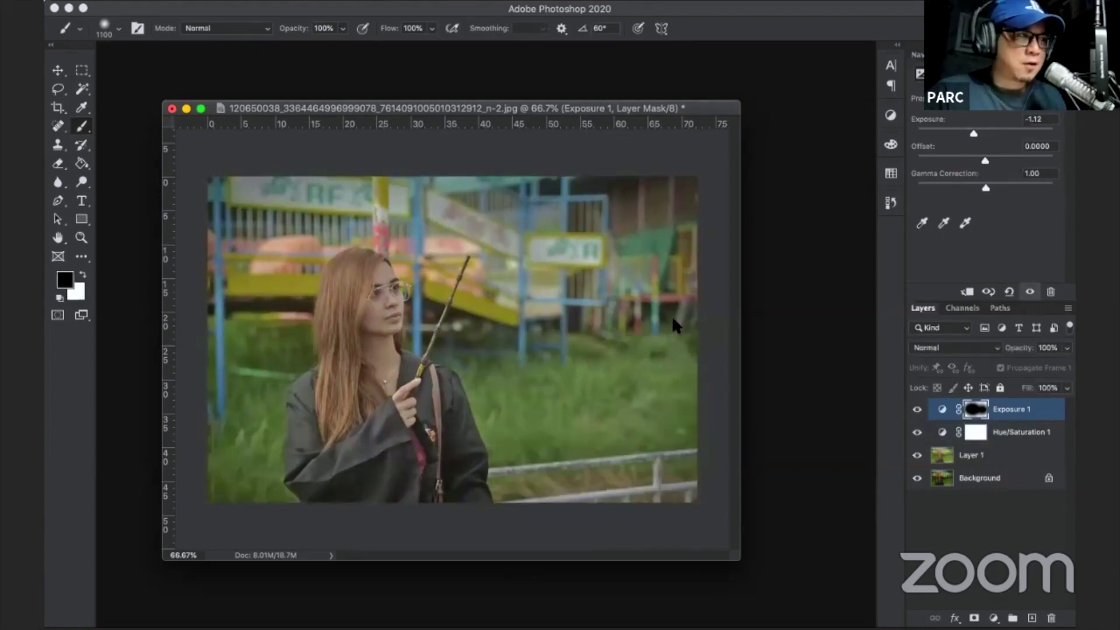
{"action": "left_click", "coordinate": [162, 2]}
Open img1355437284.jpg from the Downloads > Images > PARC textures folder.
{"action": "left_click", "coordinate": [166, 23]}
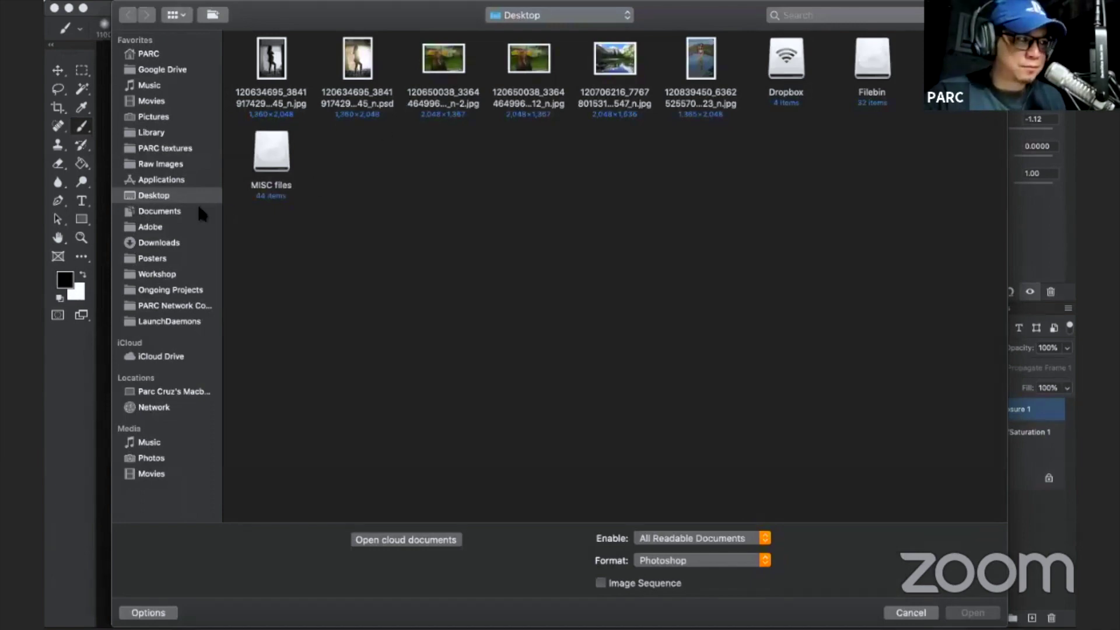
{"action": "left_click", "coordinate": [166, 244]}
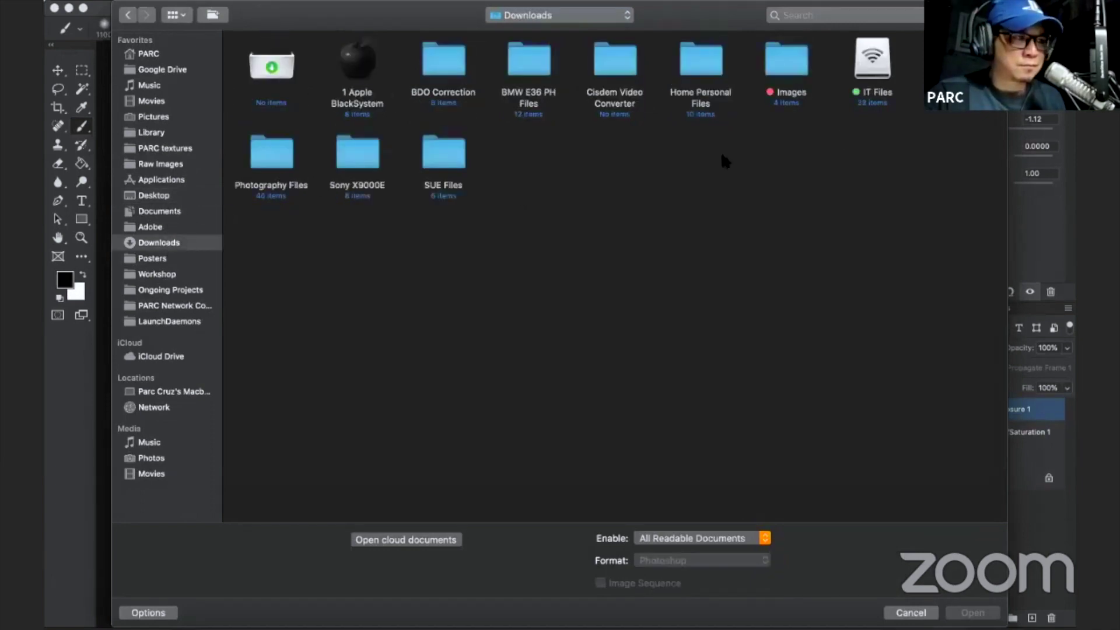
{"action": "double_click", "coordinate": [782, 50]}
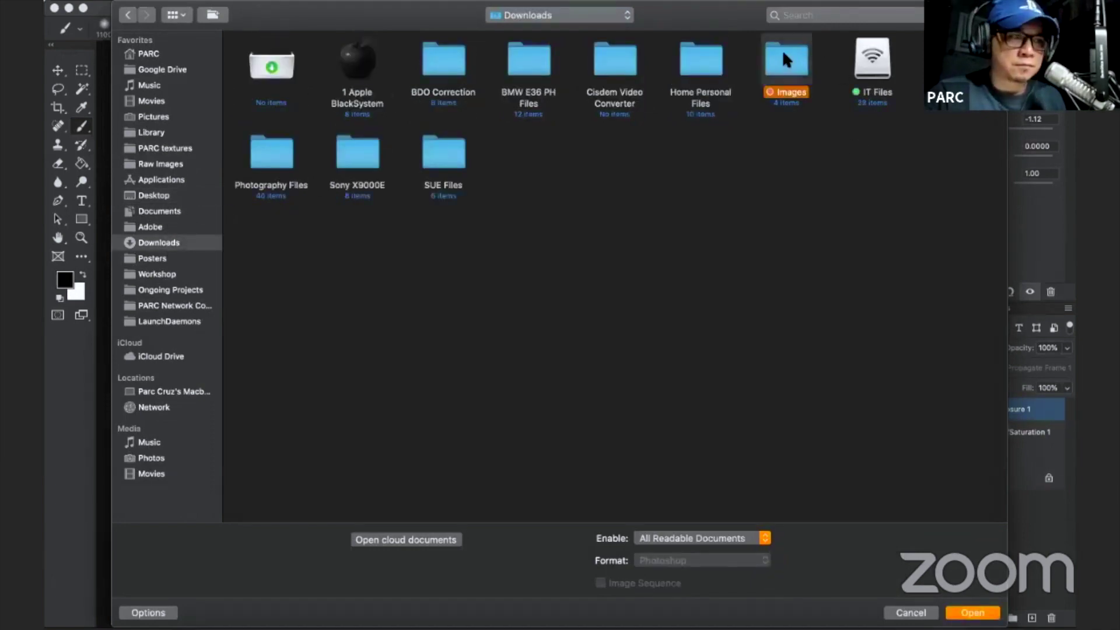
{"action": "double_click", "coordinate": [415, 70]}
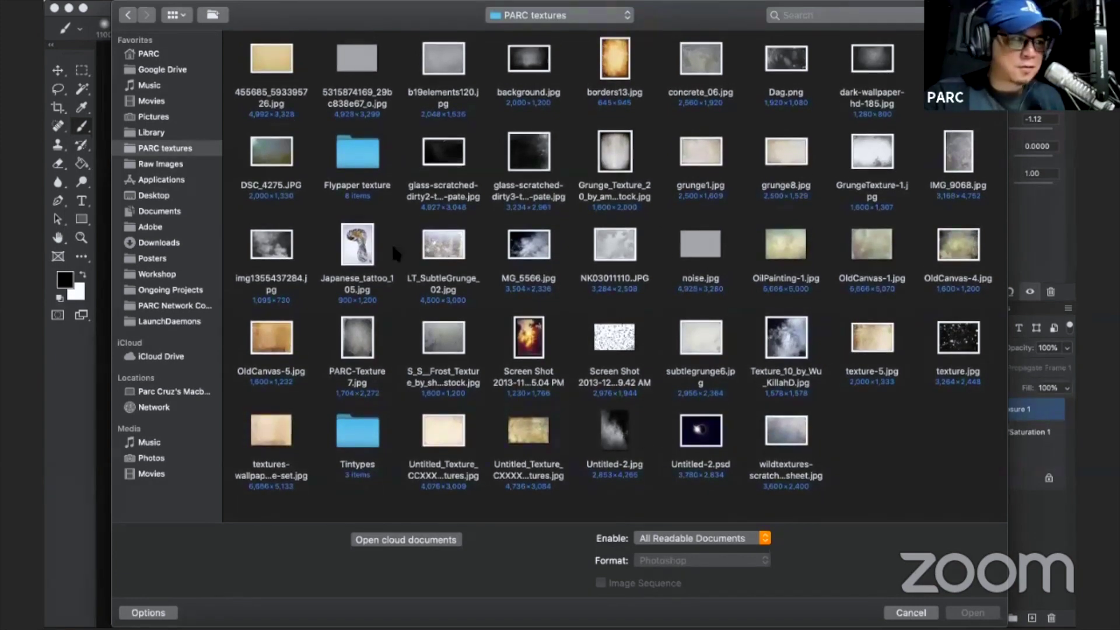
{"action": "double_click", "coordinate": [267, 248]}
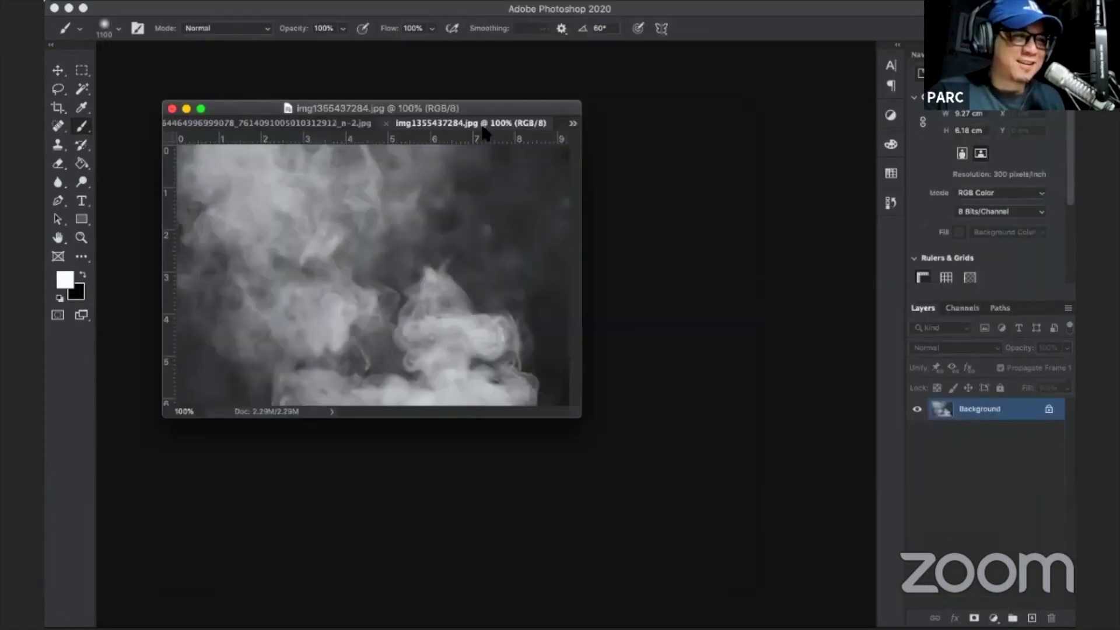
Drag the smoke texture onto the girl photo as a layer and dock the photo as a tab.
{"action": "left_click_drag", "start_coordinate": [482, 129], "coordinate": [848, 367]}
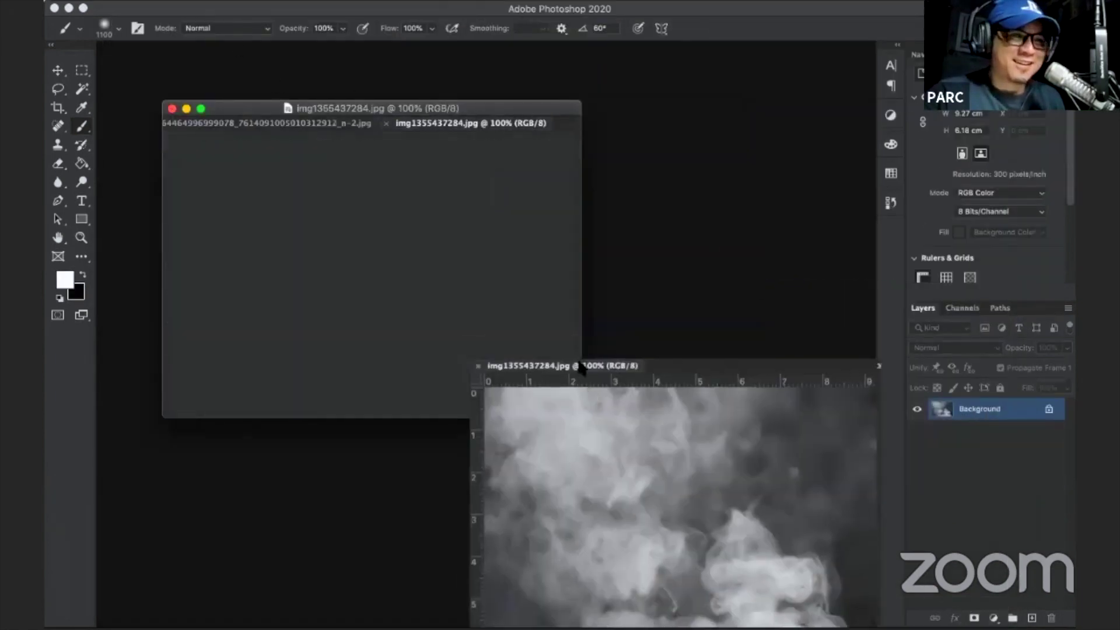
{"action": "left_click_drag", "start_coordinate": [953, 404], "coordinate": [373, 280]}
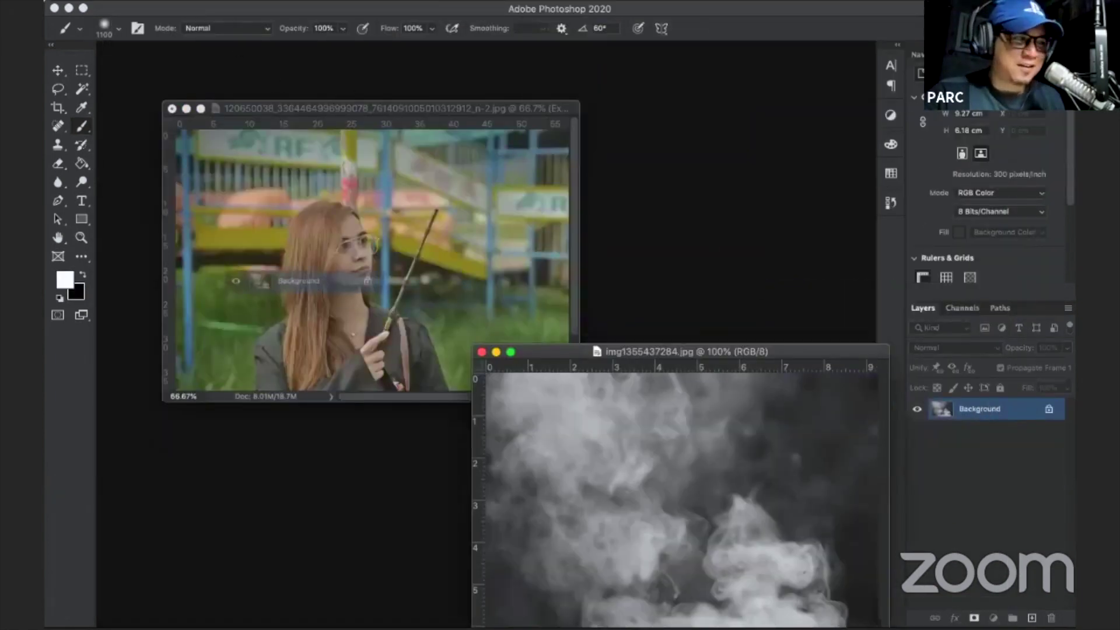
{"action": "left_click_drag", "start_coordinate": [450, 111], "coordinate": [414, 51]}
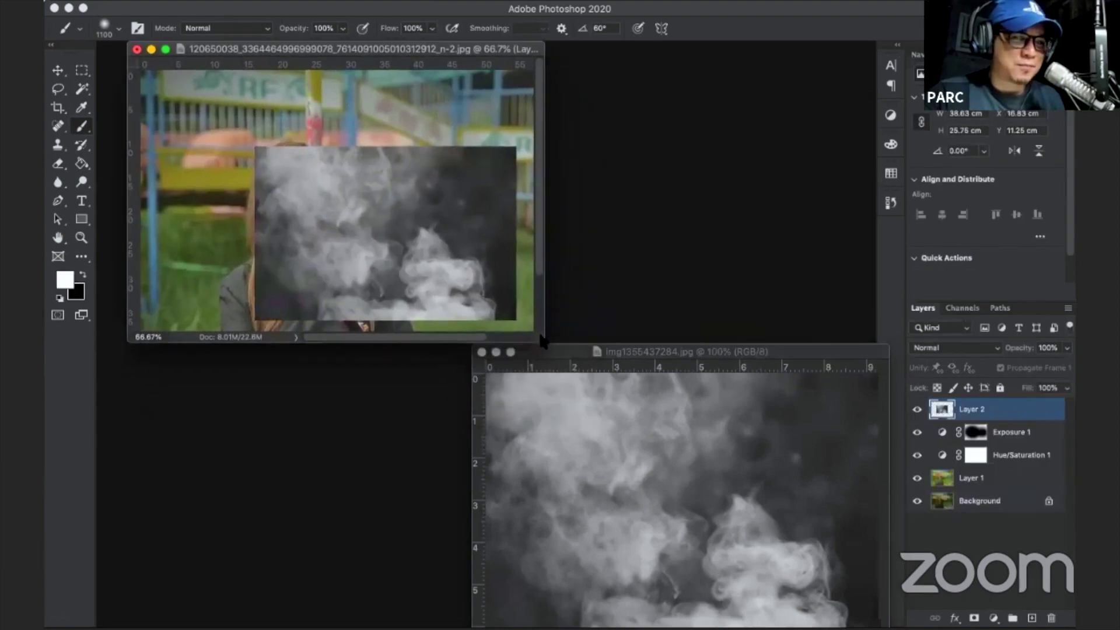
{"action": "left_click_drag", "start_coordinate": [307, 36], "coordinate": [321, 38]}
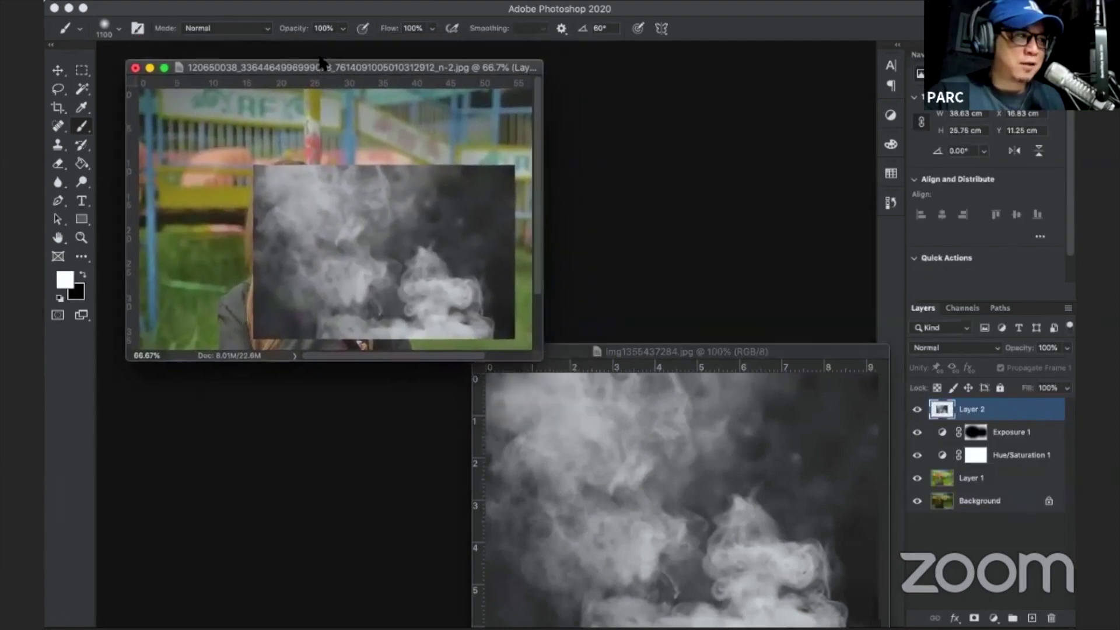
{"action": "left_click_drag", "start_coordinate": [320, 37], "coordinate": [321, 47]}
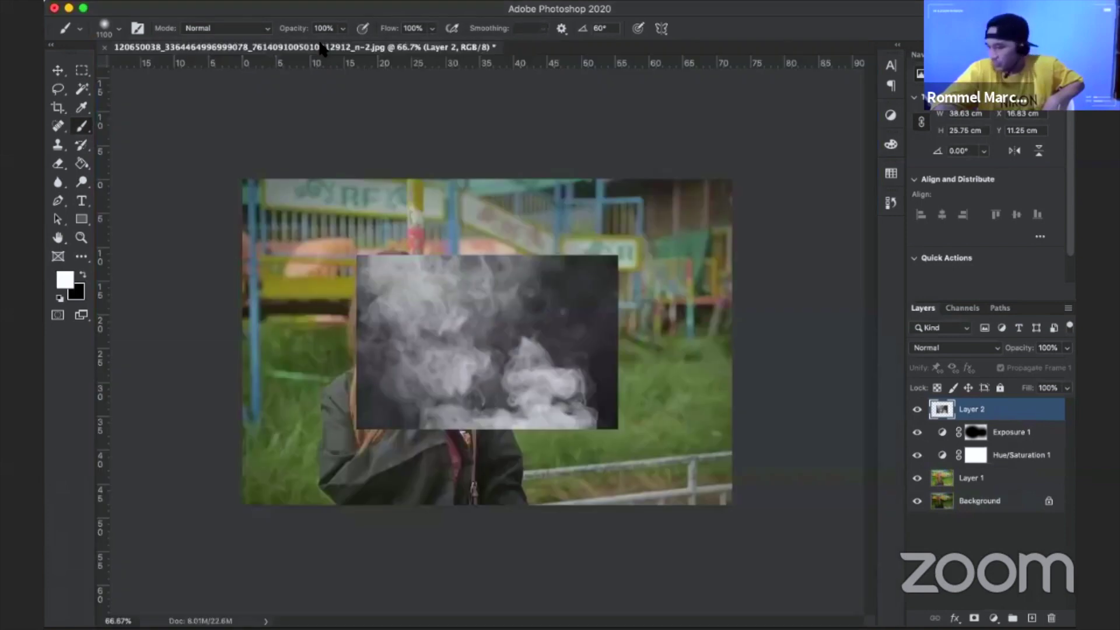
{"action": "key", "text": "ctrl+0"}
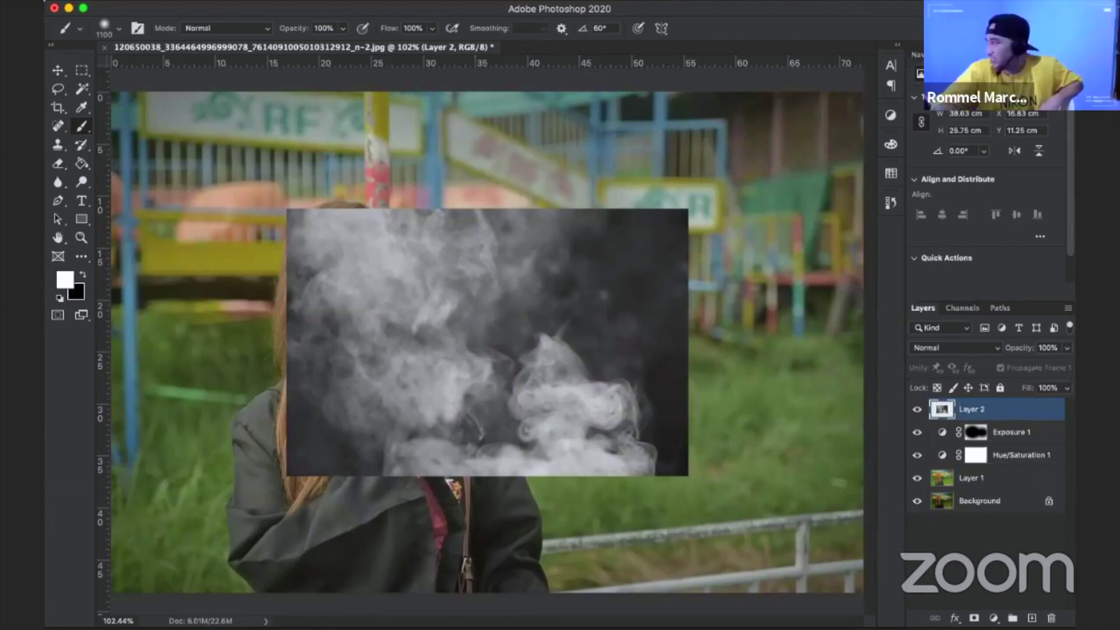
Scale the smoke layer with Free Transform until it covers the whole canvas.
{"action": "left_click", "coordinate": [57, 71]}
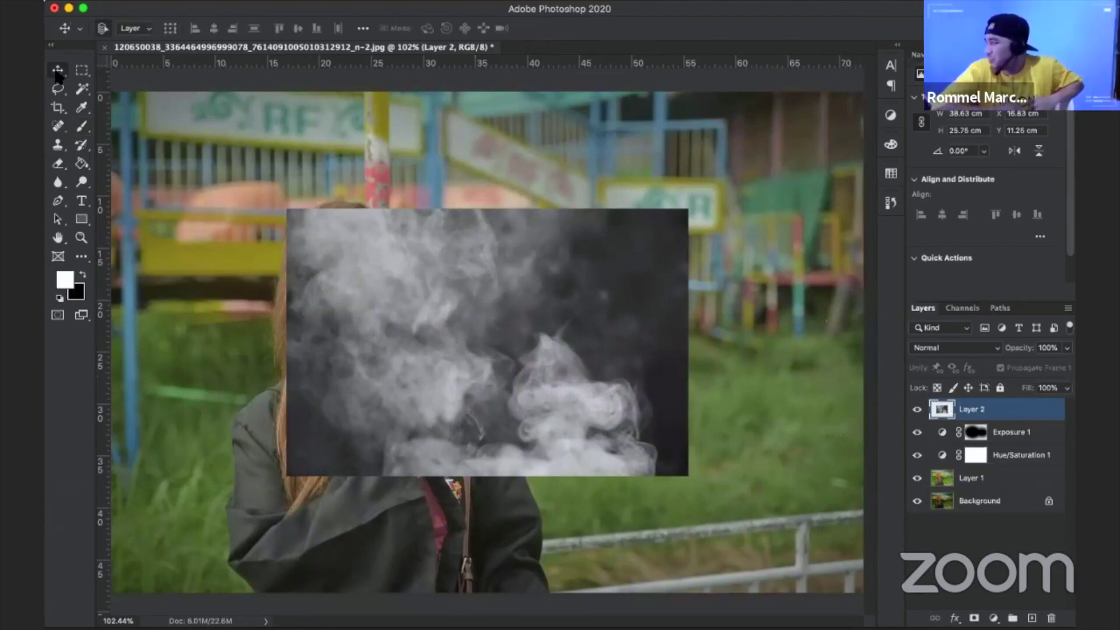
{"action": "key", "text": "ctrl+1"}
{"action": "key", "text": "ctrl+minus"}
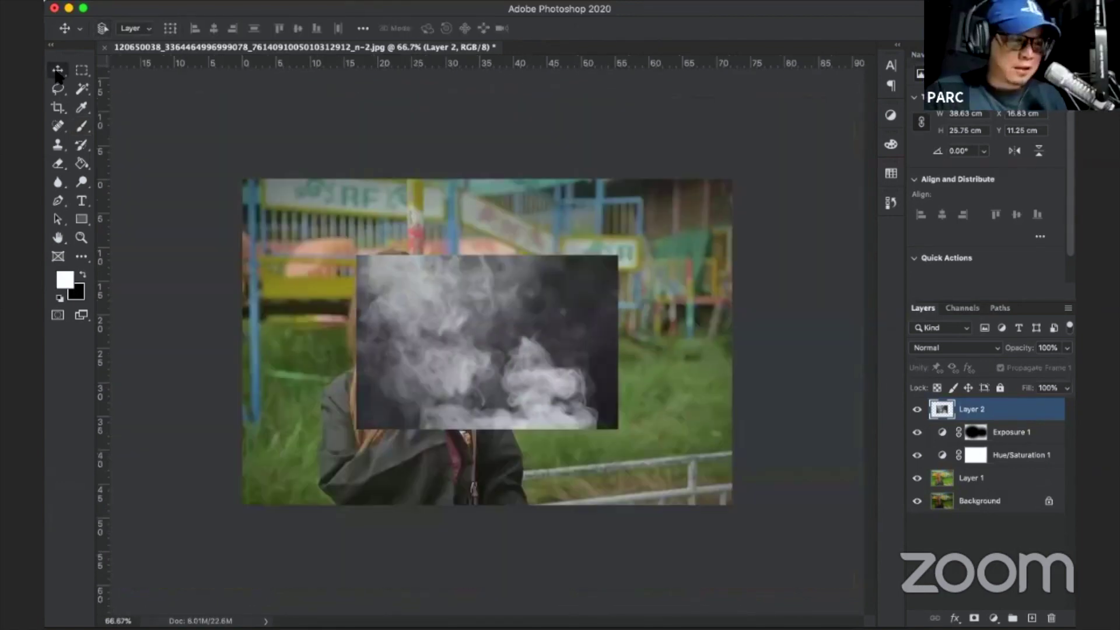
{"action": "key", "text": "ctrl+t"}
{"action": "left_click_drag", "start_coordinate": [432, 299], "coordinate": [318, 223]}
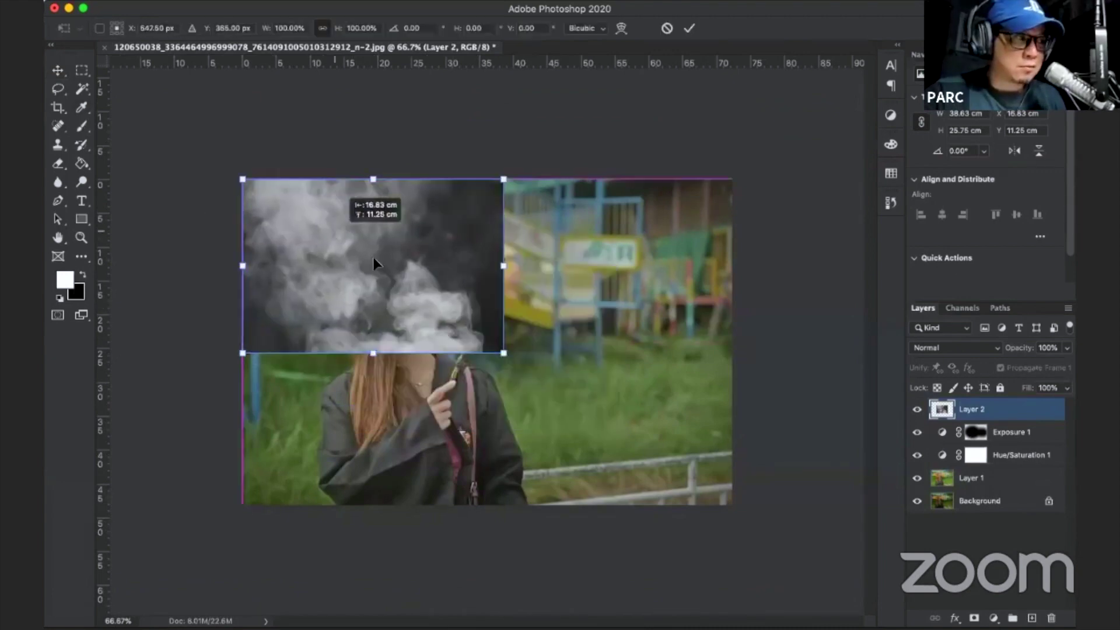
{"action": "left_click_drag", "start_coordinate": [504, 354], "coordinate": [800, 549]}
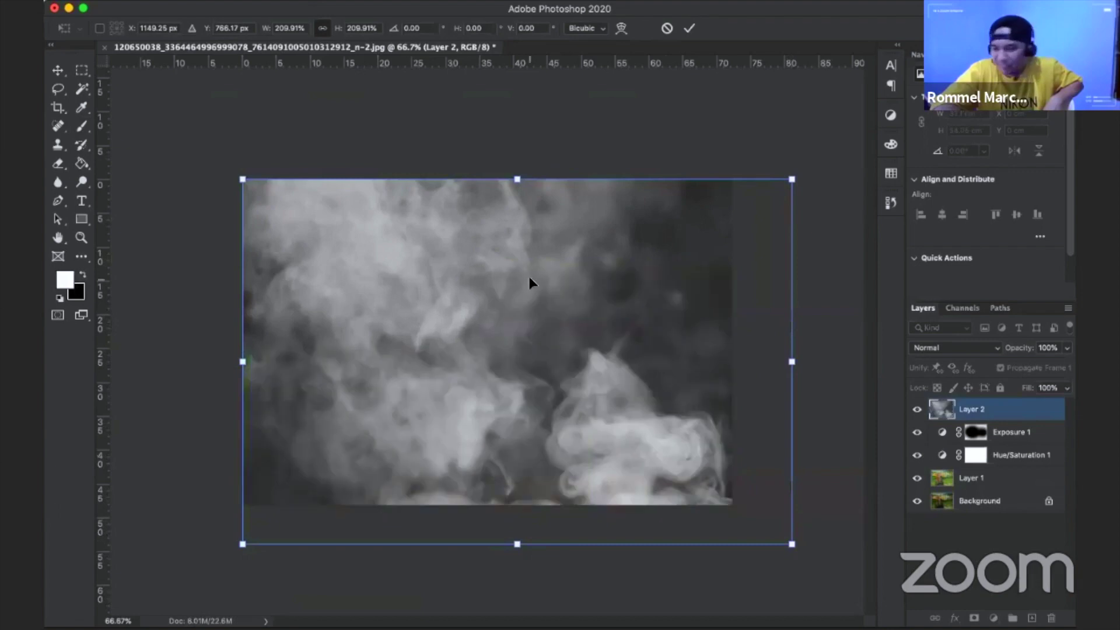
{"action": "mouse_move", "coordinate": [517, 269]}
{"action": "left_mouse_down"}
{"action": "mouse_move", "coordinate": [488, 291]}
{"action": "mouse_move", "coordinate": [479, 271]}
{"action": "left_mouse_up"}
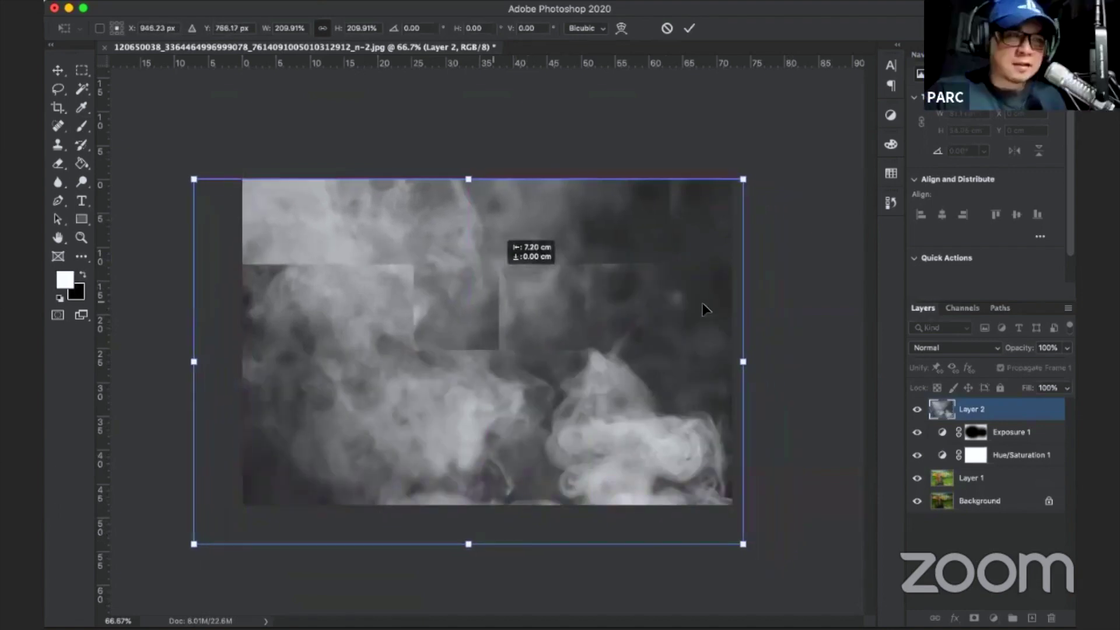
{"action": "left_click_drag", "start_coordinate": [743, 362], "coordinate": [799, 357]}
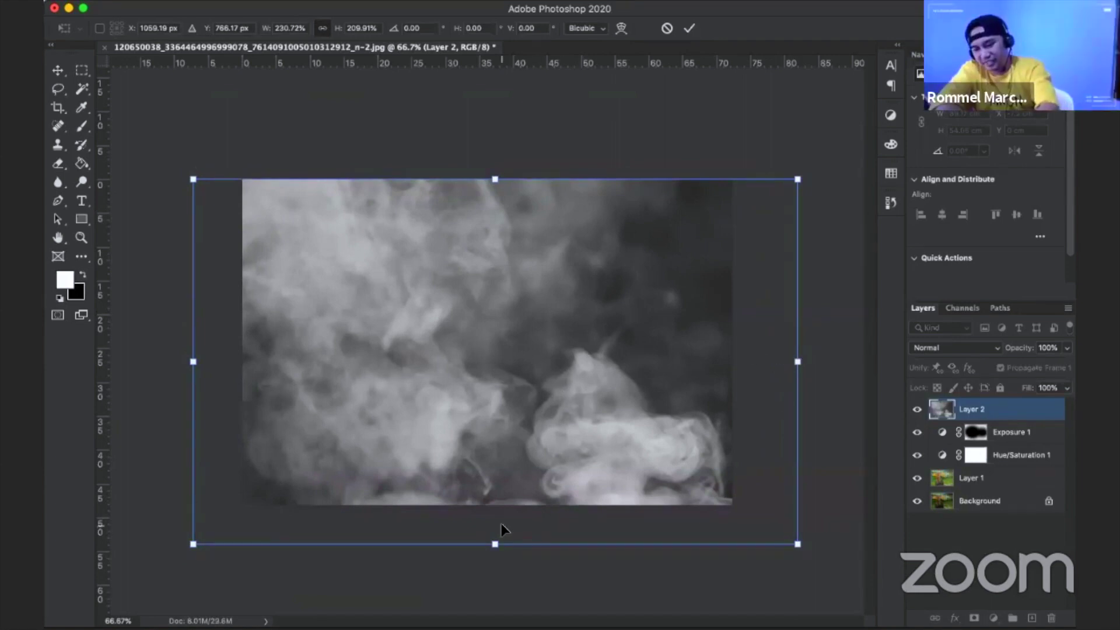
{"action": "key", "text": "Return"}
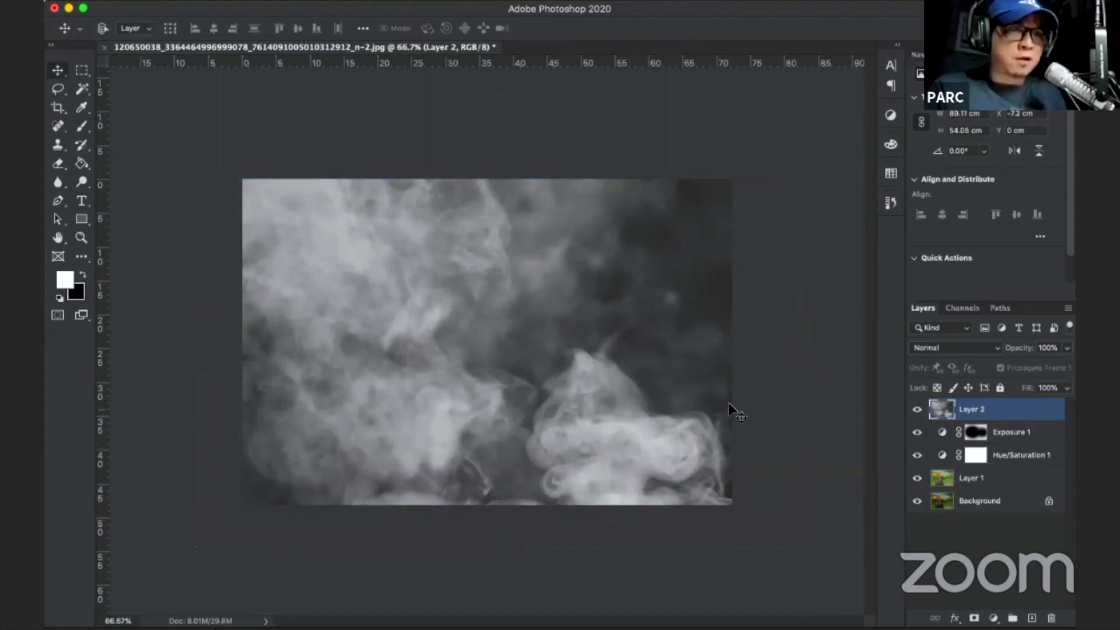
Set Layer 2's blend mode to Screen and check the fog at 100% zoom.
{"action": "left_click", "coordinate": [954, 350]}
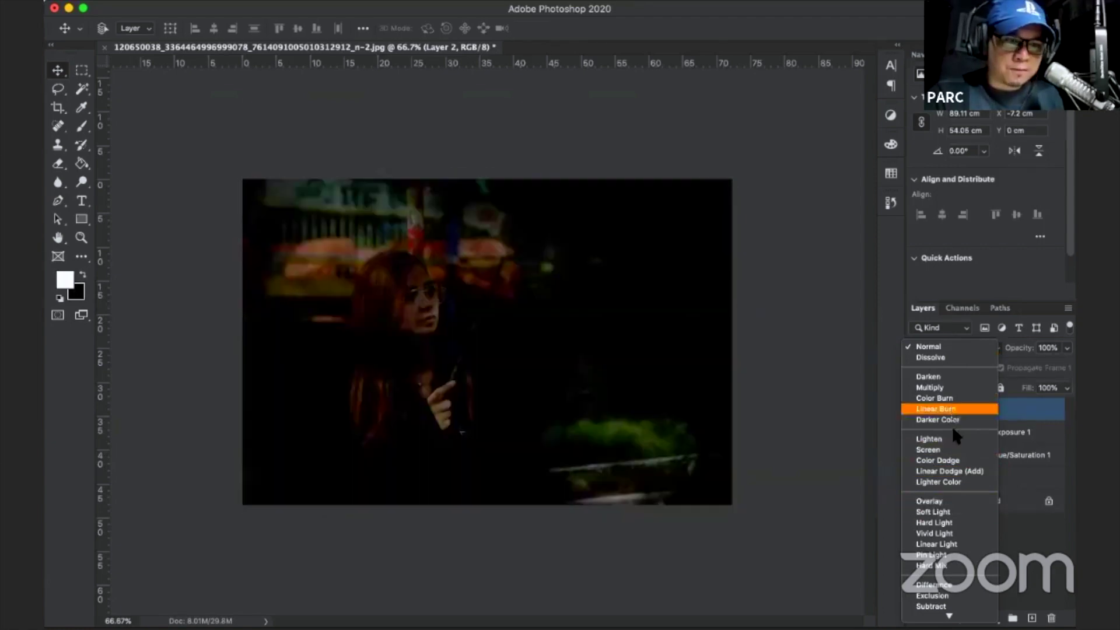
{"action": "left_click", "coordinate": [957, 449]}
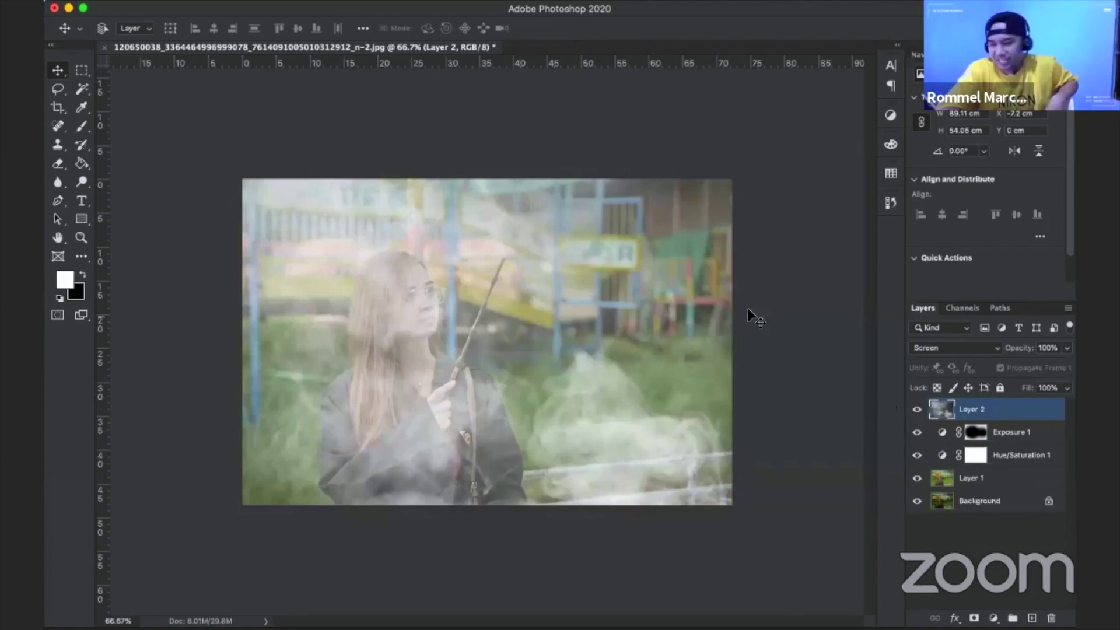
{"action": "key", "text": "ctrl+1"}
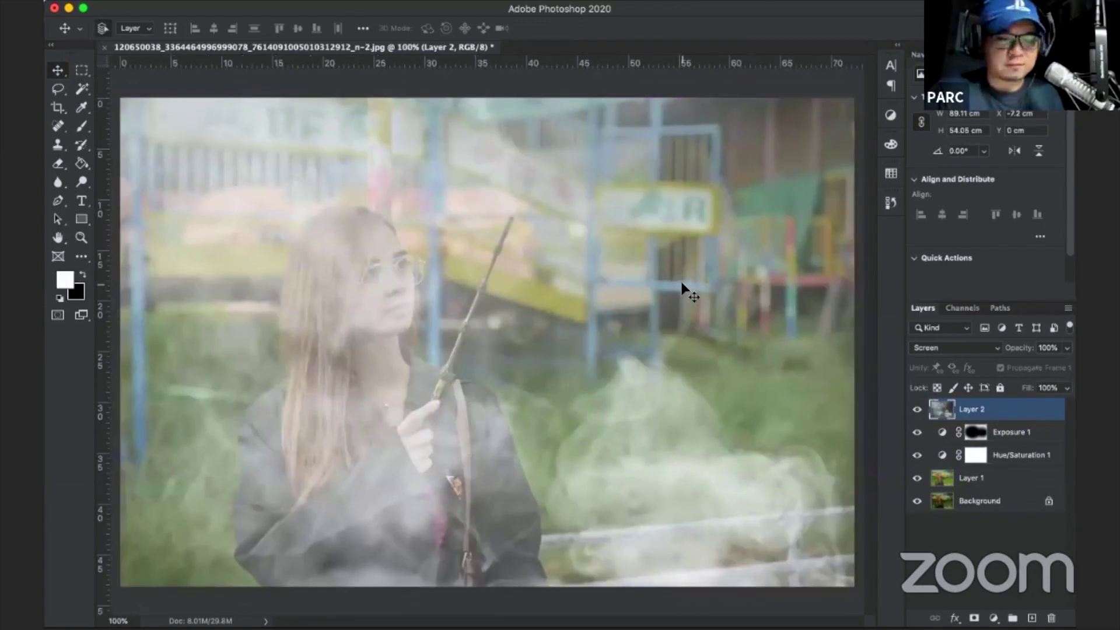
{"action": "key", "text": "ctrl+minus"}
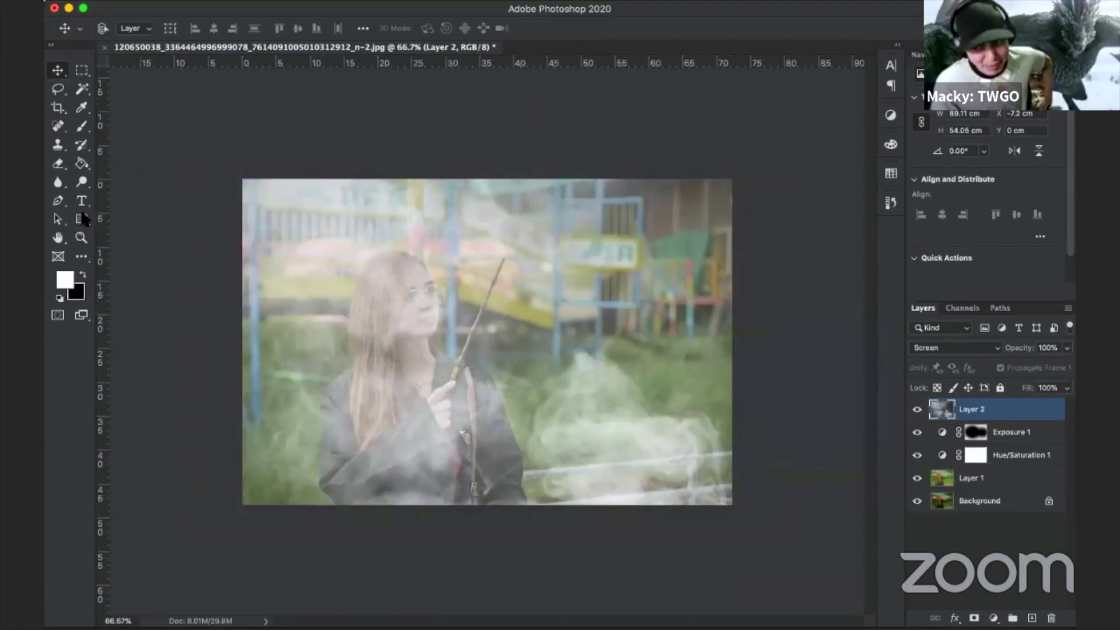
{"action": "left_click", "coordinate": [82, 164]}
Try a Gradient Tool fade directly on the smoke layer, then undo it.
{"action": "left_click", "coordinate": [140, 158]}
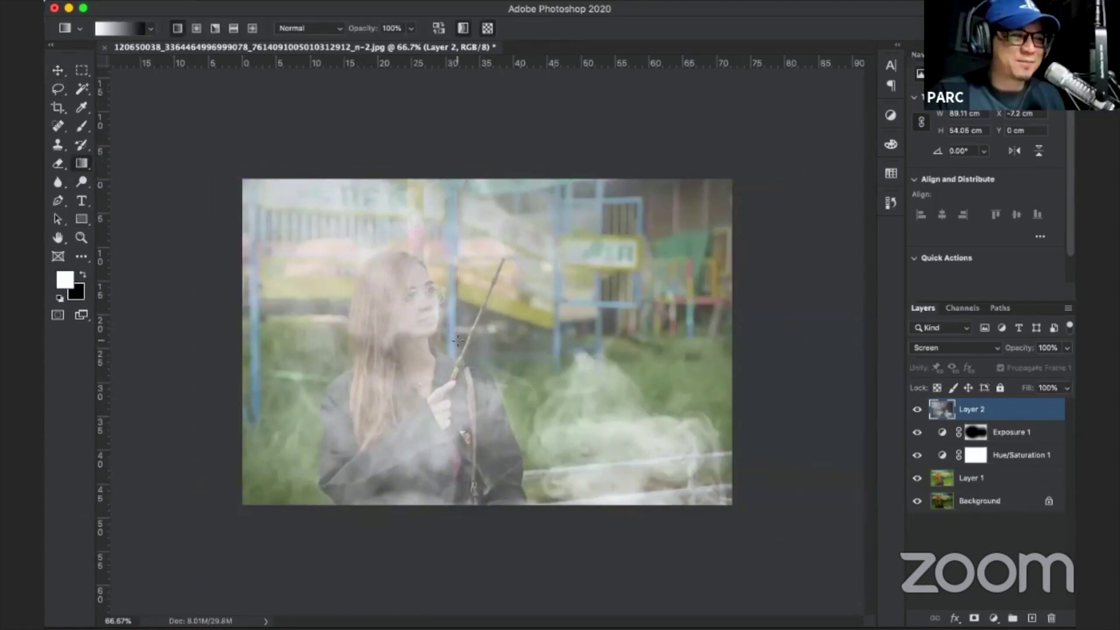
{"action": "left_click_drag", "start_coordinate": [466, 186], "coordinate": [476, 347]}
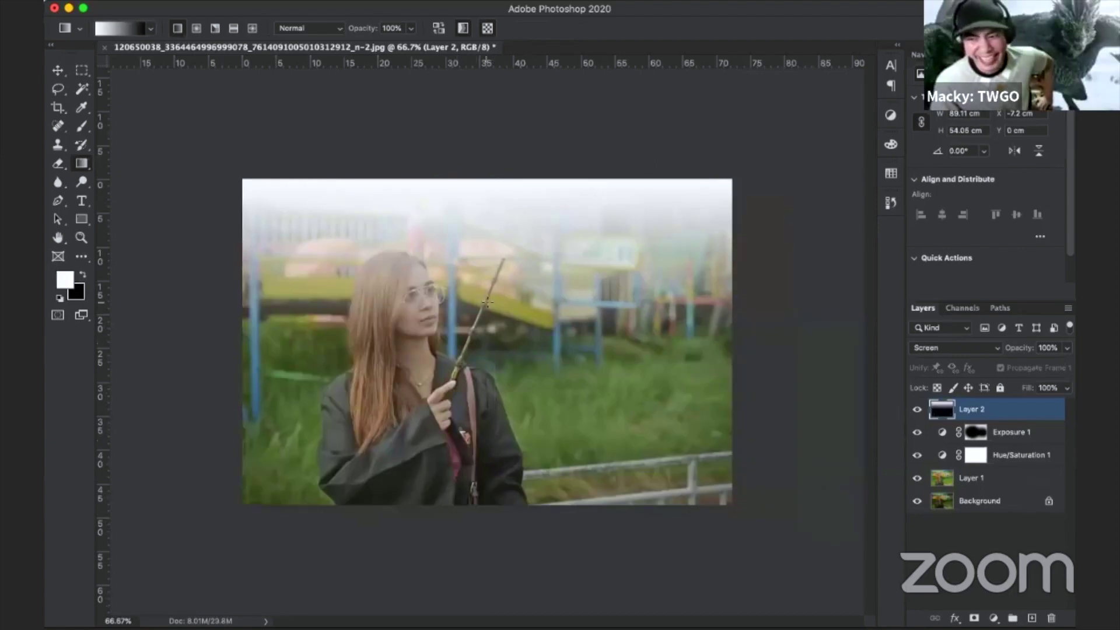
{"action": "key", "text": "ctrl+i"}
{"action": "key", "text": "ctrl+z"}
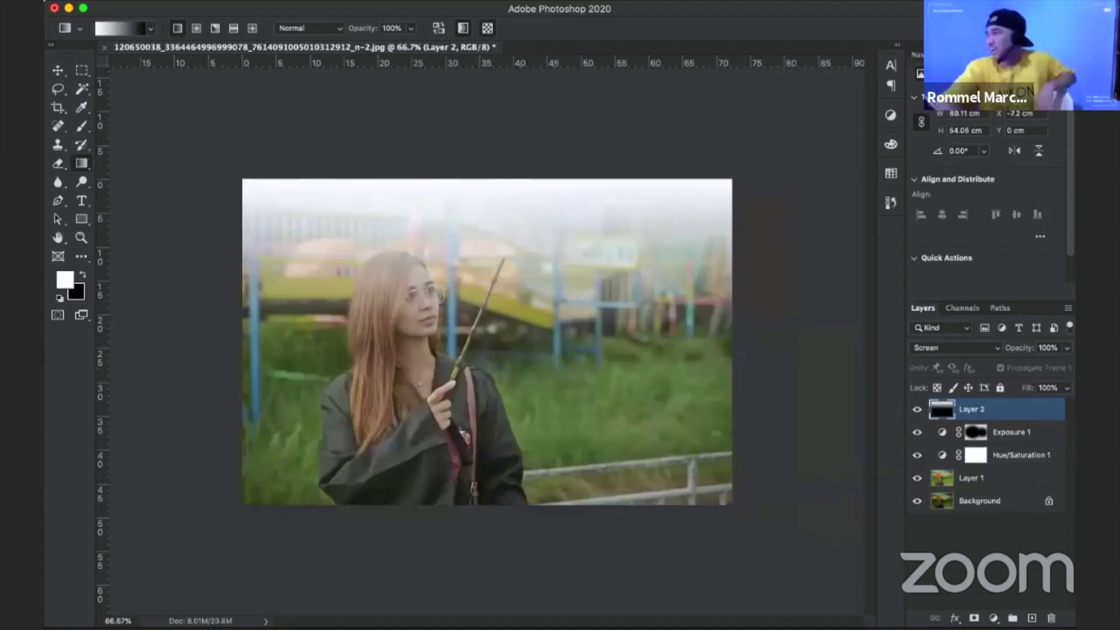
{"action": "key", "text": "ctrl+z"}
Add a layer mask to Layer 2 and draw an inverted gradient keeping fog low.
{"action": "left_click", "coordinate": [974, 617]}
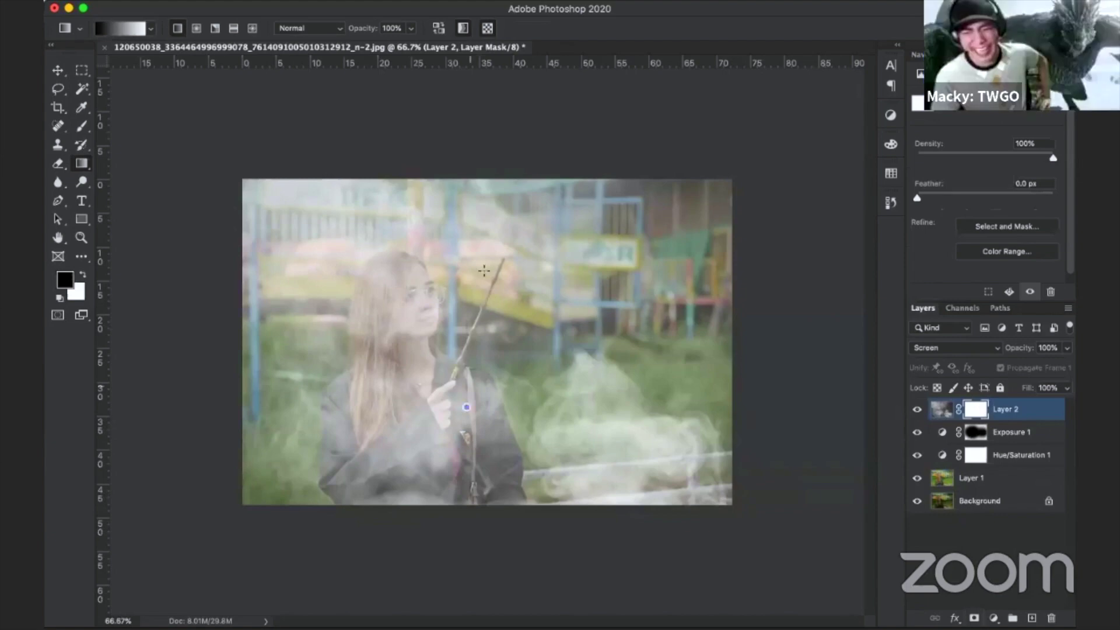
{"action": "left_click_drag", "start_coordinate": [484, 270], "coordinate": [486, 356]}
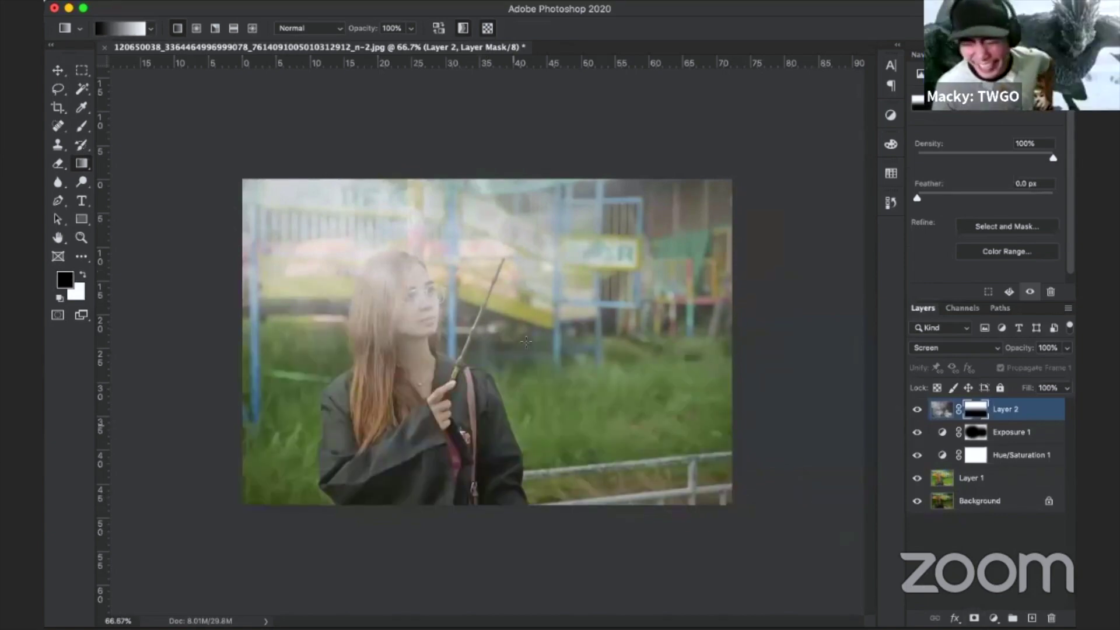
{"action": "key", "text": "ctrl+i"}
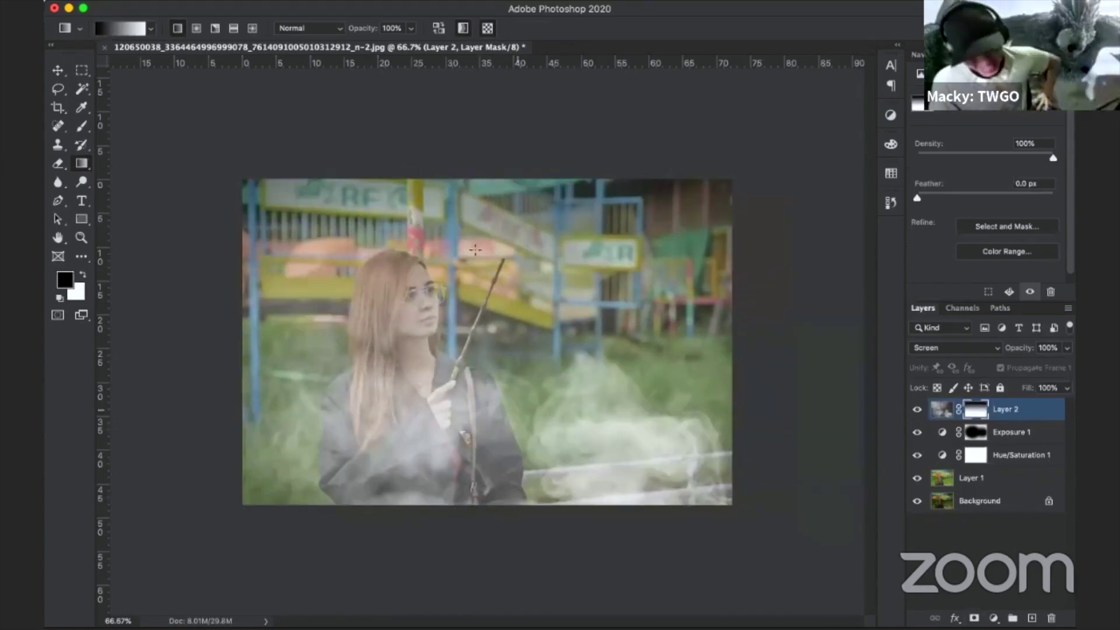
{"action": "mouse_move", "coordinate": [475, 250]}
{"action": "left_mouse_down"}
{"action": "mouse_move", "coordinate": [485, 395]}
{"action": "mouse_move", "coordinate": [486, 372]}
{"action": "left_mouse_up"}
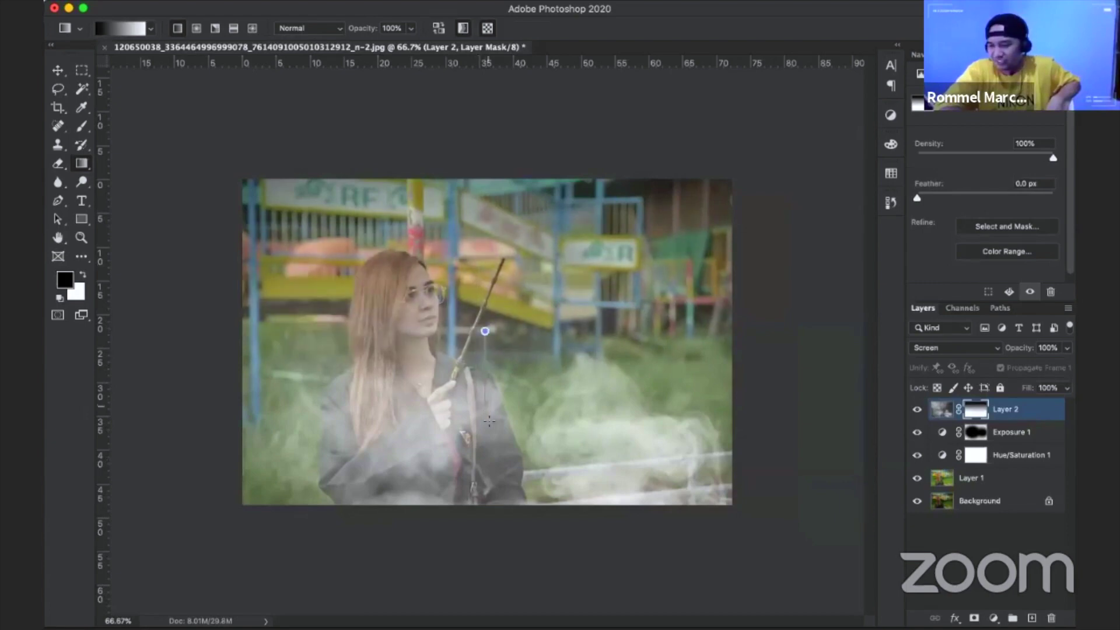
{"action": "left_click_drag", "start_coordinate": [489, 420], "coordinate": [500, 468]}
{"action": "scroll", "coordinate": [699, 415], "scroll_direction": "up", "scroll_amount": 2}
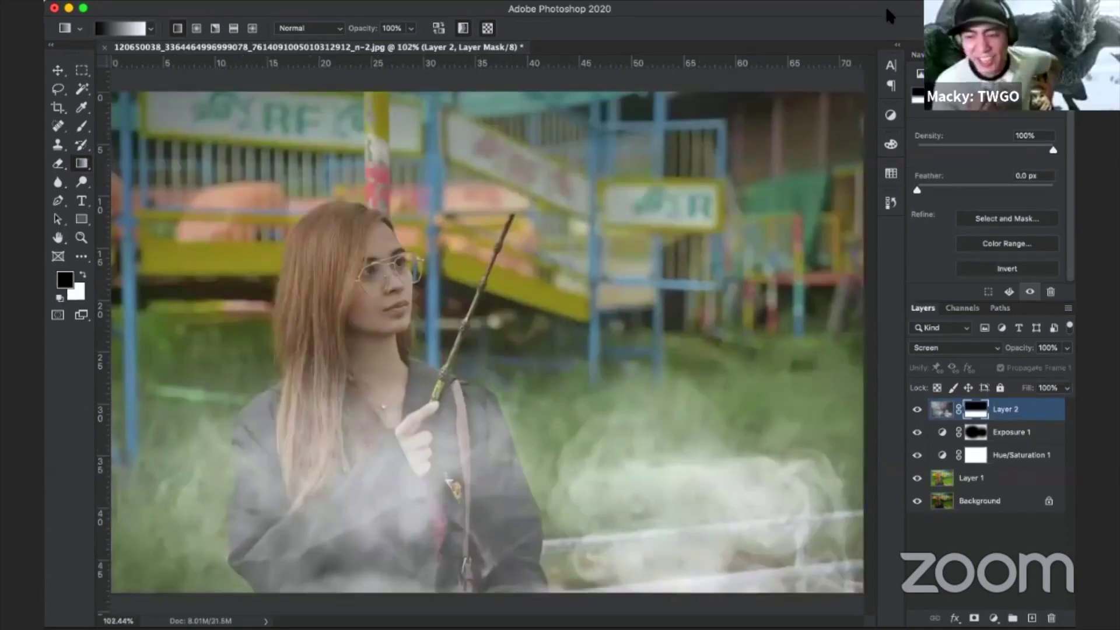
Paint a small white glow at the wand tip on a new layer.
{"action": "left_click", "coordinate": [81, 126]}
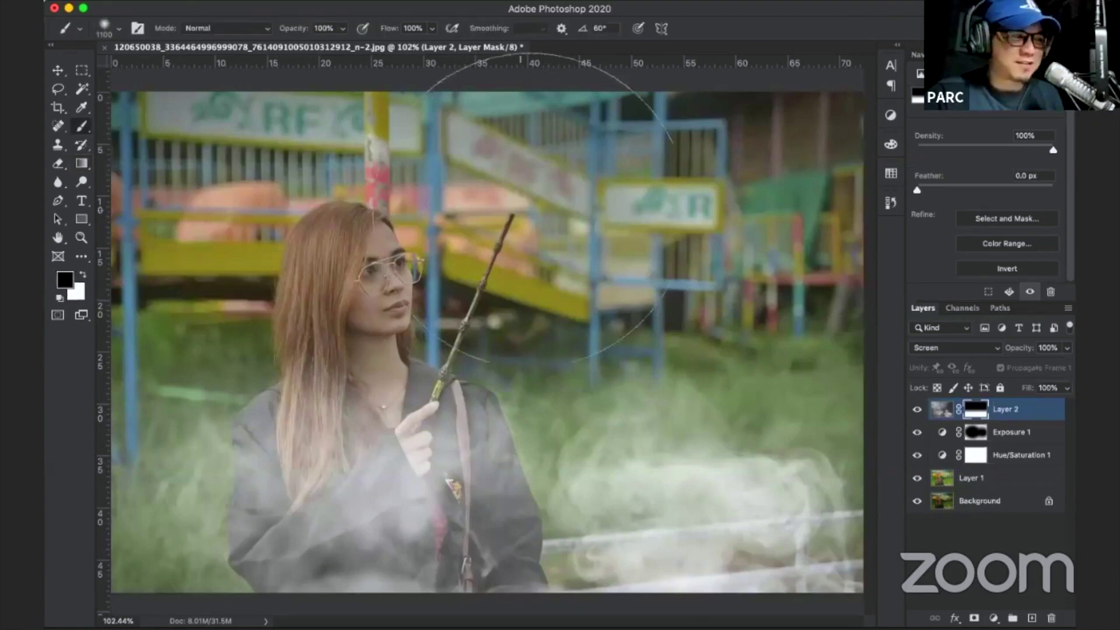
{"action": "key", "text": "ctrl+shift+alt+n"}
{"action": "key", "text": "x"}
{"action": "key", "text": "bracketleft"}
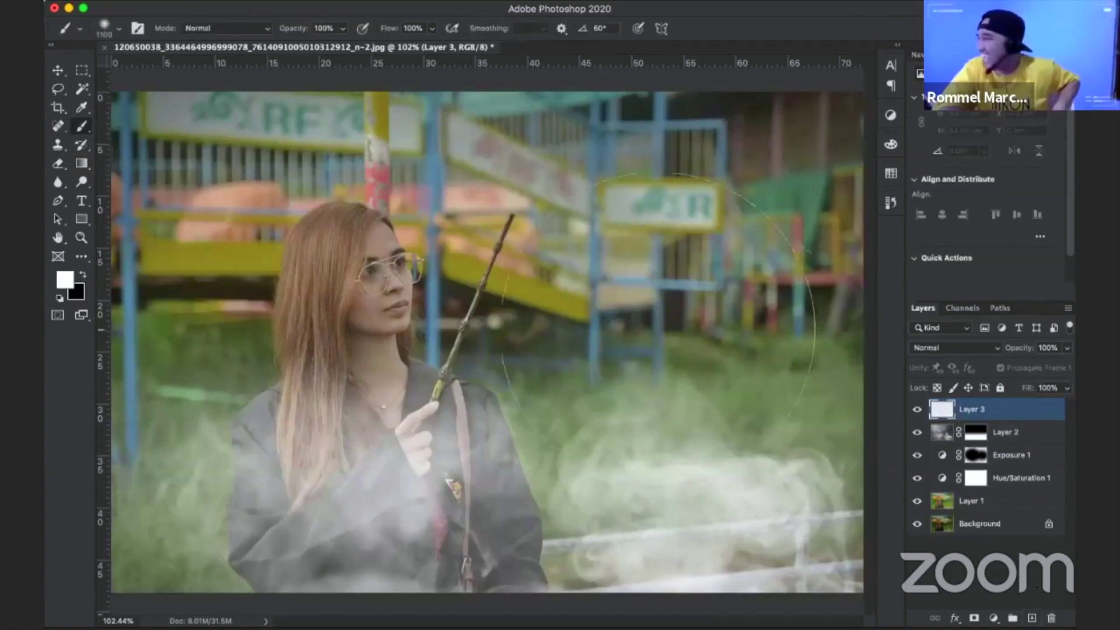
{"action": "key", "text": "bracketleft"}
{"action": "key", "text": "bracketleft"}
{"action": "key", "text": "bracketleft"}
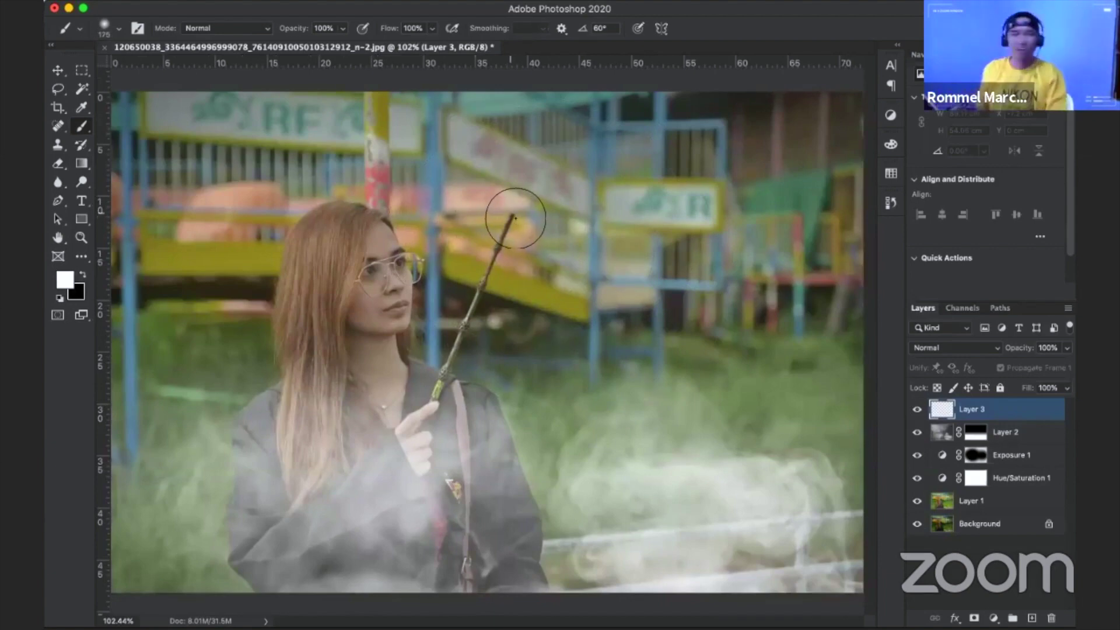
{"action": "left_click", "coordinate": [513, 219]}
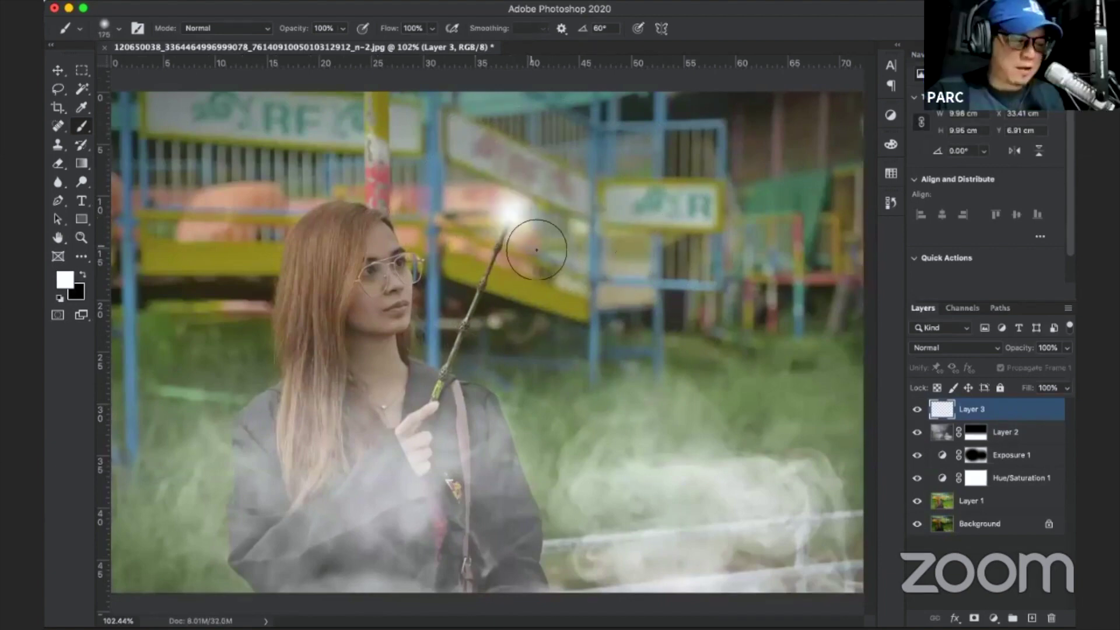
{"action": "key", "text": "ctrl+z"}
{"action": "left_click", "coordinate": [513, 223]}
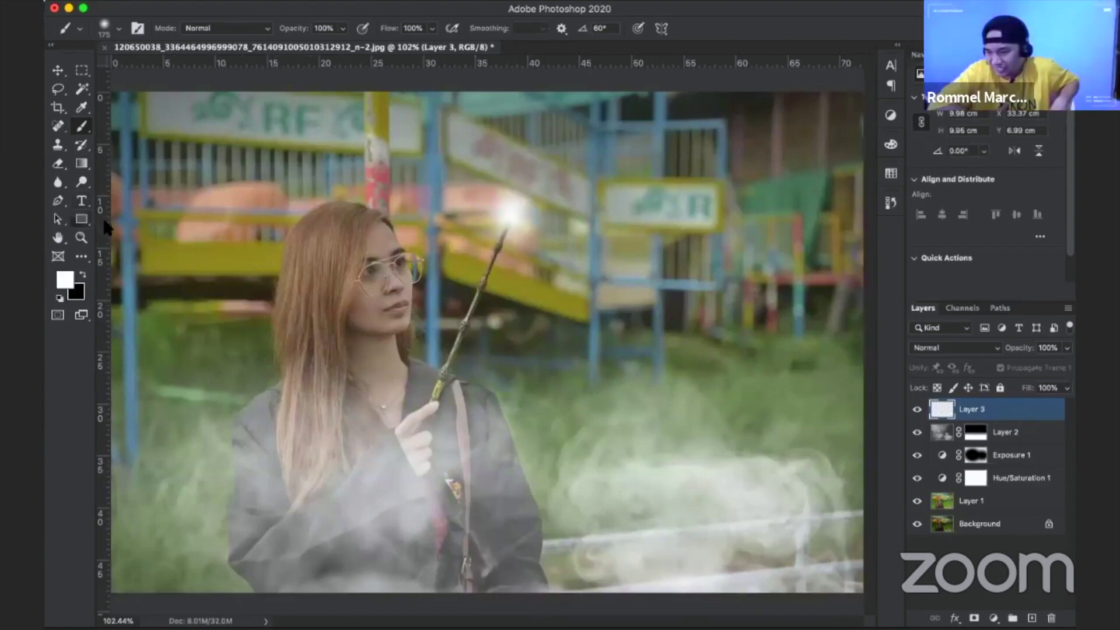
Draw a thin white rectangle streak across the wand tip and select its layer.
{"action": "left_click", "coordinate": [81, 219]}
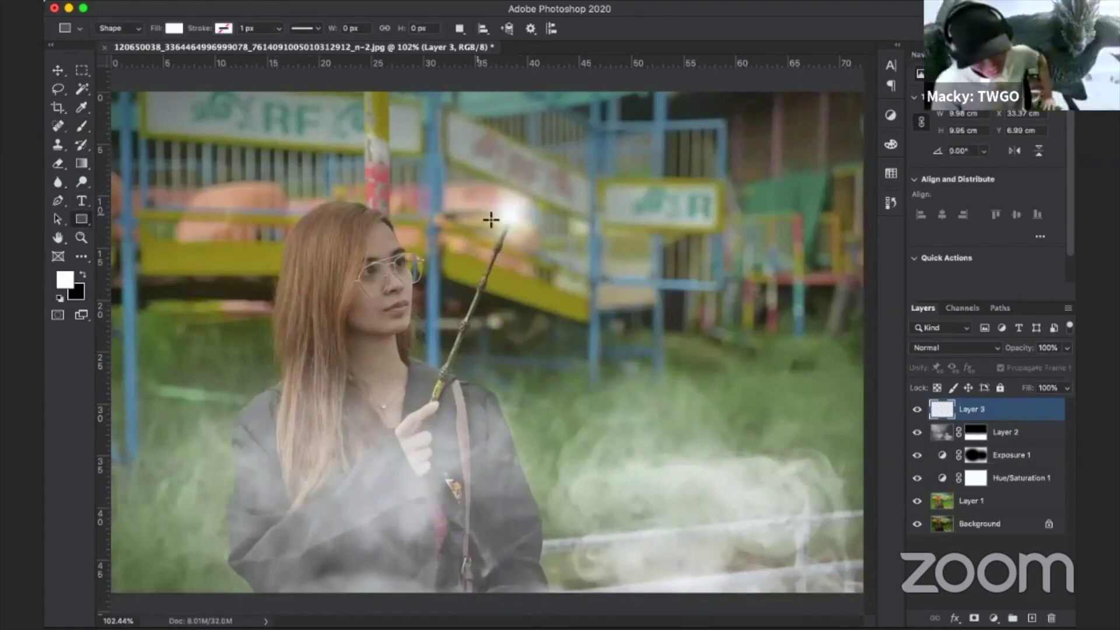
{"action": "key", "text": "ctrl+shift+alt+n"}
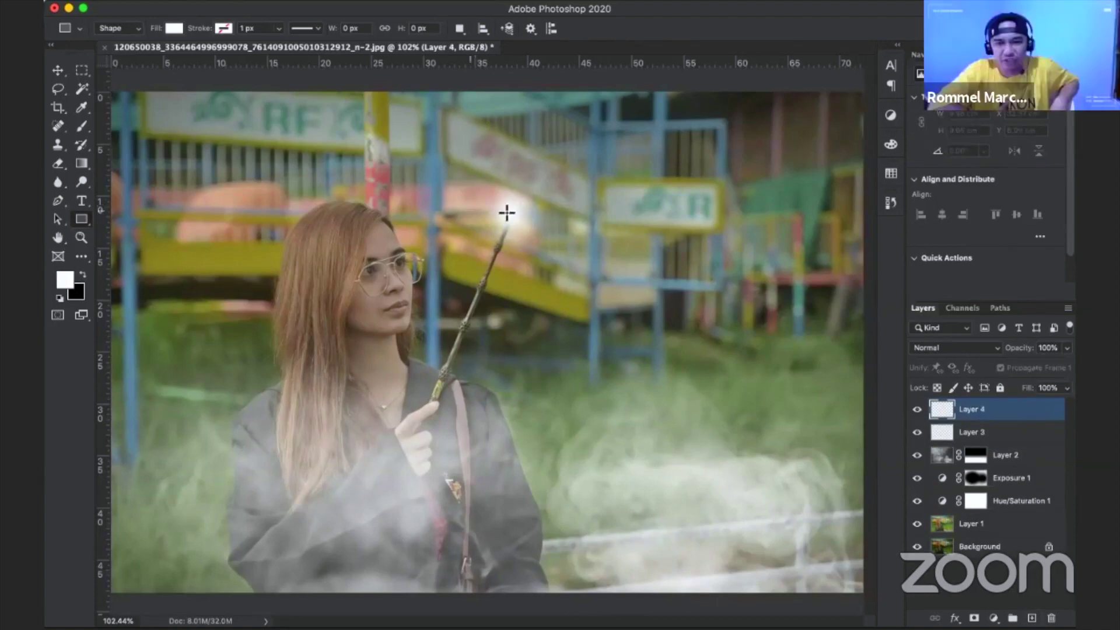
{"action": "mouse_move", "coordinate": [469, 211]}
{"action": "left_mouse_down"}
{"action": "mouse_move", "coordinate": [658, 215]}
{"action": "mouse_move", "coordinate": [607, 216]}
{"action": "left_mouse_up"}
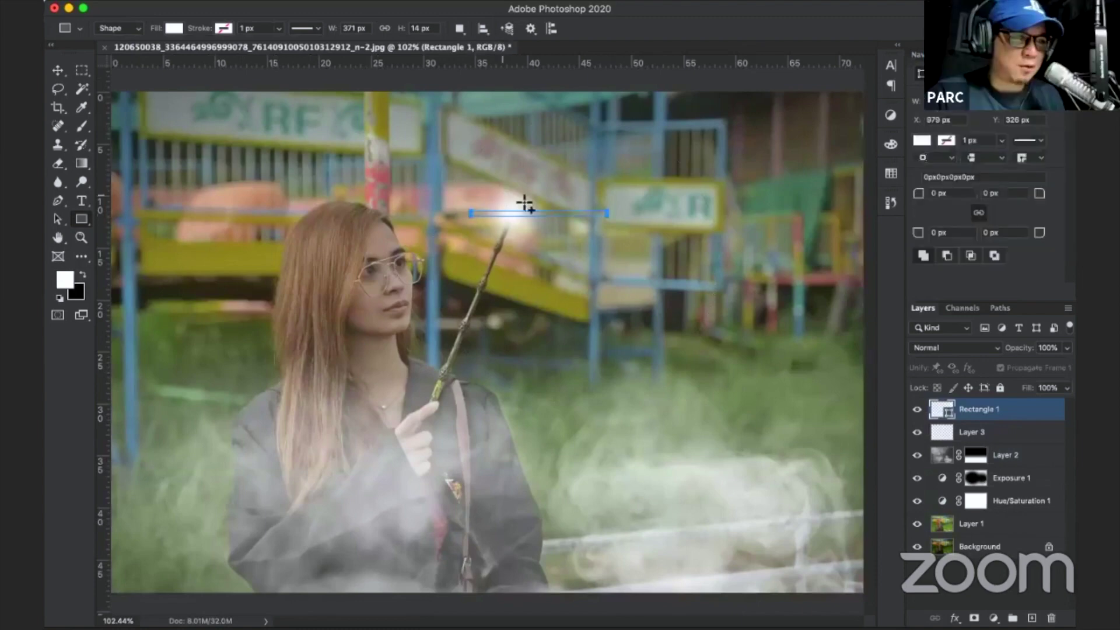
{"action": "mouse_move", "coordinate": [504, 198]}
{"action": "left_mouse_down"}
{"action": "mouse_move", "coordinate": [562, 200]}
{"action": "mouse_move", "coordinate": [563, 220]}
{"action": "mouse_move", "coordinate": [638, 235]}
{"action": "left_mouse_up"}
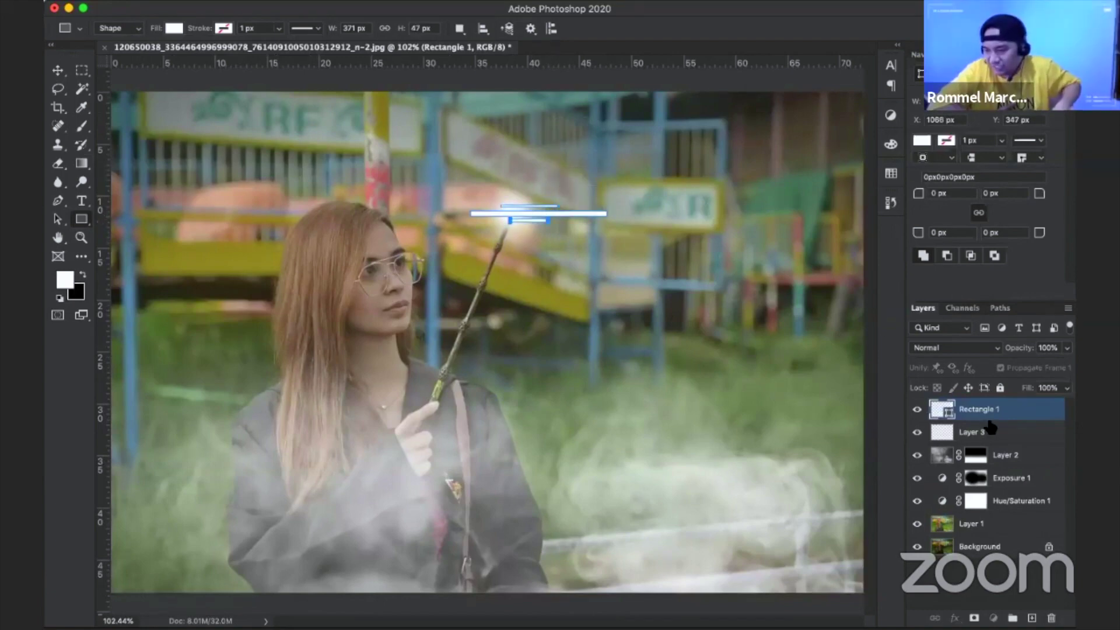
{"action": "left_click", "coordinate": [917, 410]}
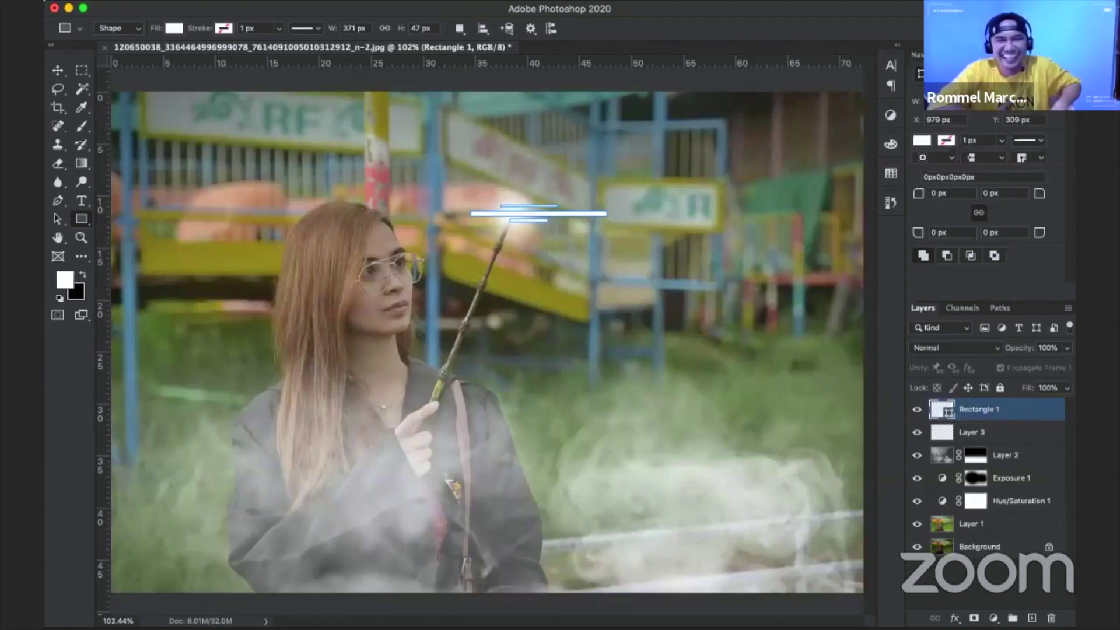
{"action": "left_click", "coordinate": [385, 2]}
{"action": "mouse_move", "coordinate": [385, 148]}
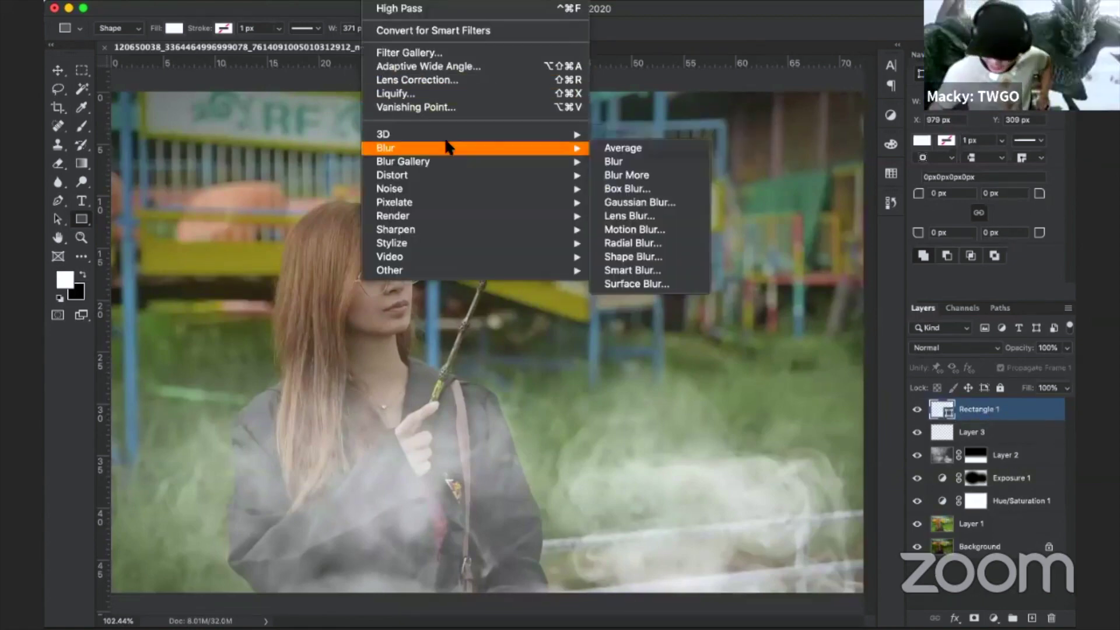
Convert the streak to a Smart Object and apply Motion Blur with Distance 500.
{"action": "left_click", "coordinate": [650, 229]}
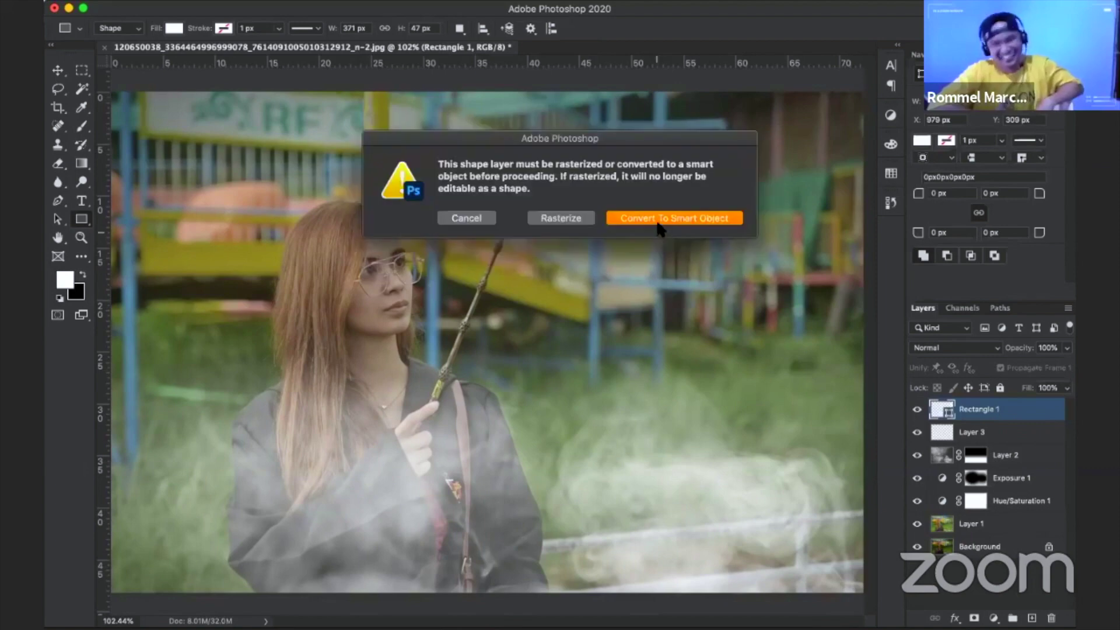
{"action": "left_click", "coordinate": [659, 227]}
{"action": "left_click_drag", "start_coordinate": [576, 118], "coordinate": [760, 302]}
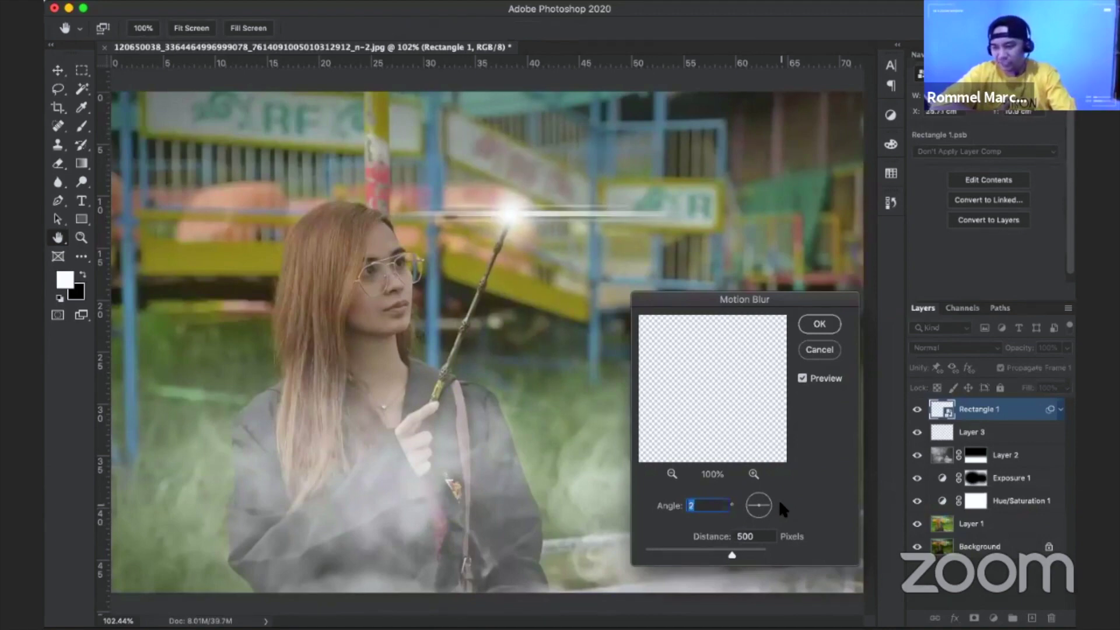
{"action": "left_click", "coordinate": [824, 326]}
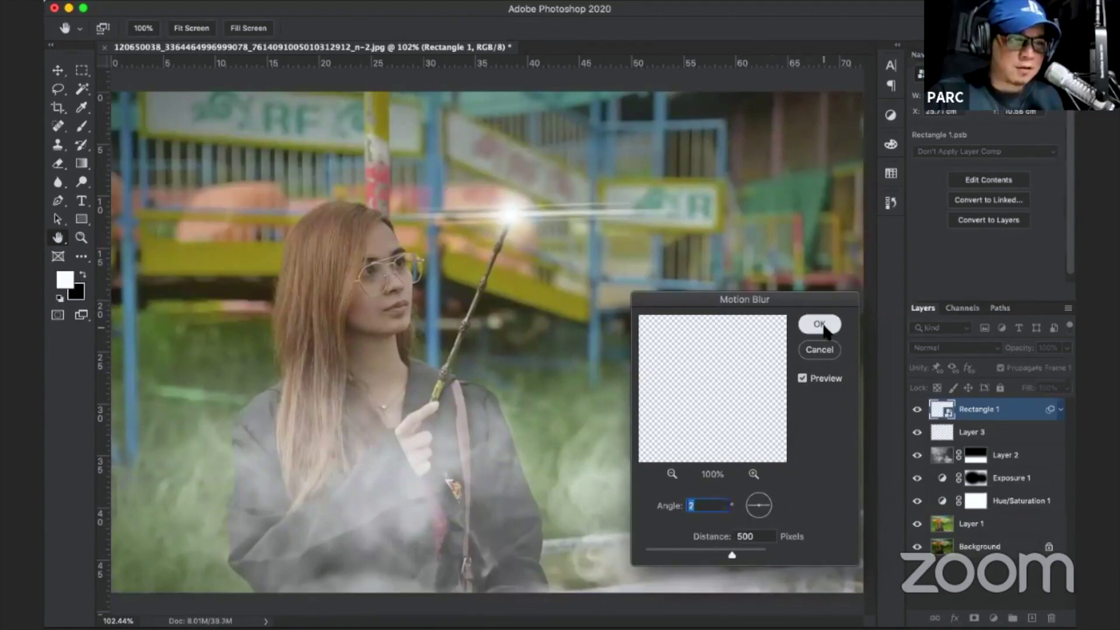
{"action": "left_click", "coordinate": [820, 326]}
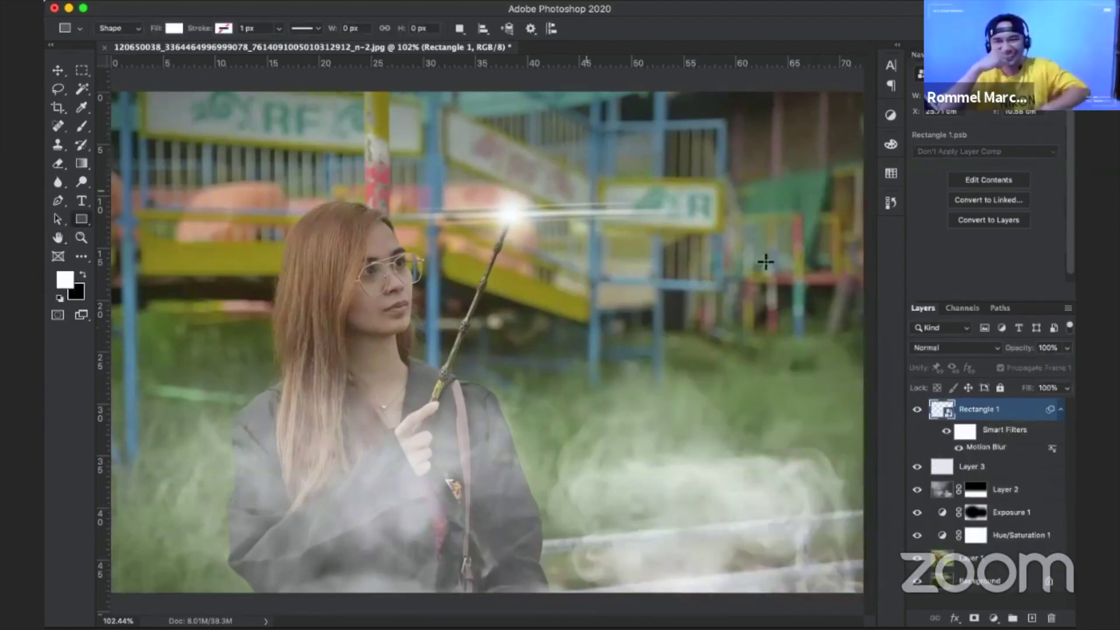
Free Transform the blurred streak, dismiss the smart filter warning, and commit.
{"action": "key", "text": "ctrl+t"}
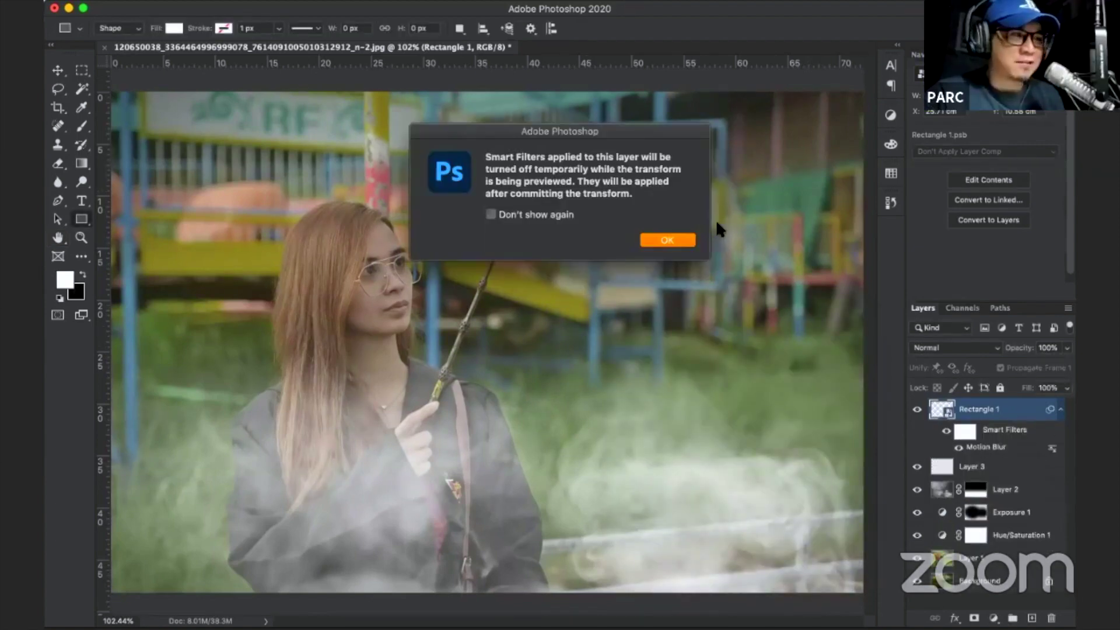
{"action": "left_click", "coordinate": [667, 240]}
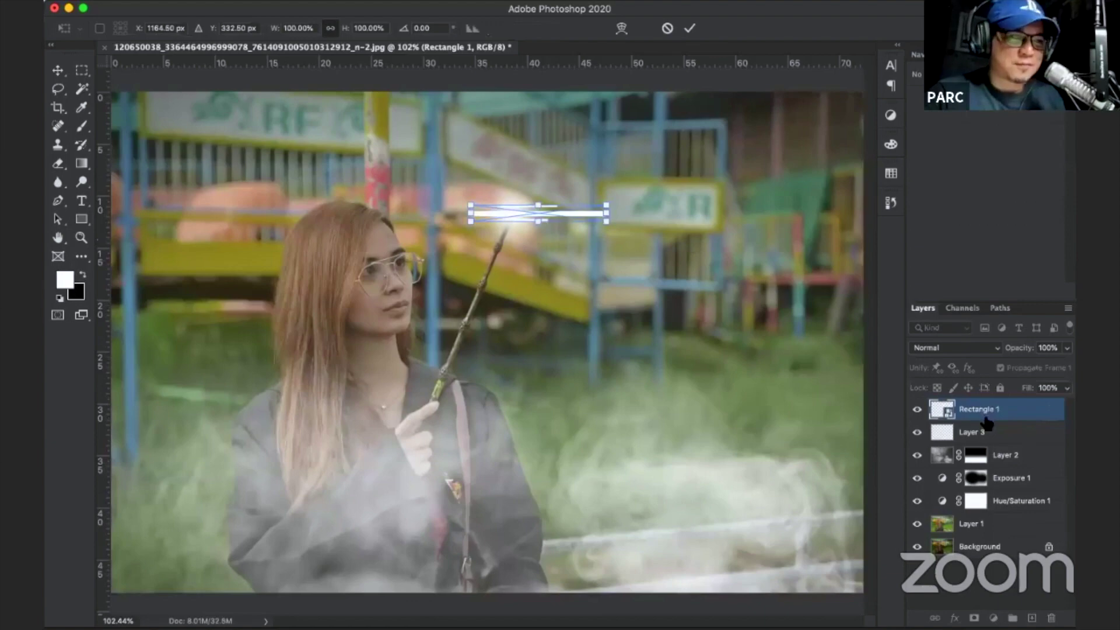
{"action": "key", "text": "Return"}
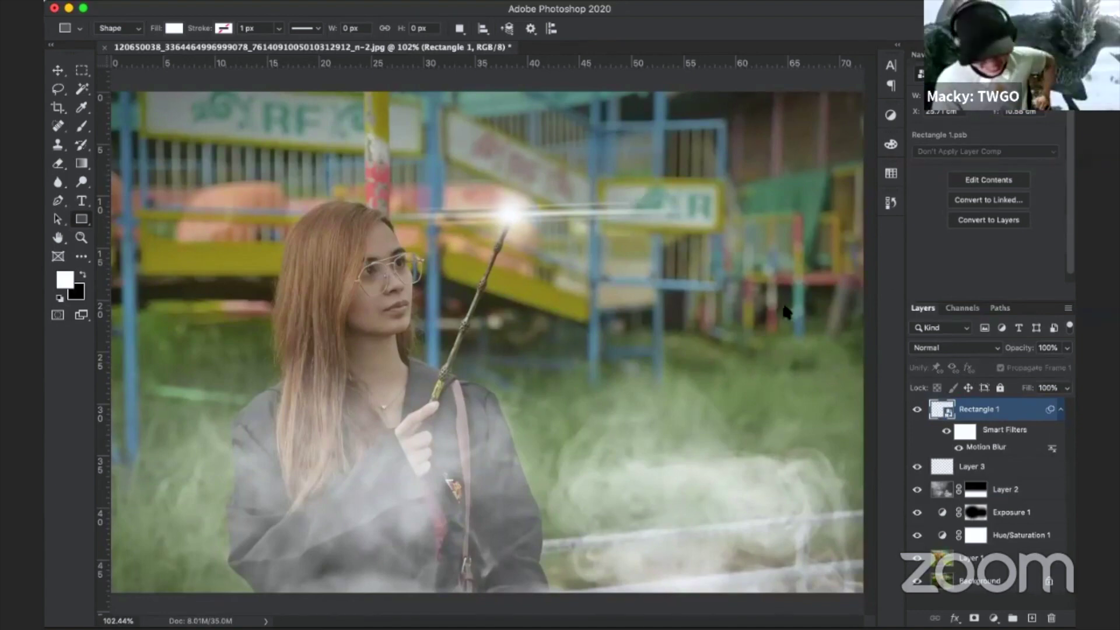
{"action": "key", "text": "ctrl+t"}
Rasterize the Rectangle 1 light-streak layer into plain pixels.
{"action": "left_click", "coordinate": [675, 240]}
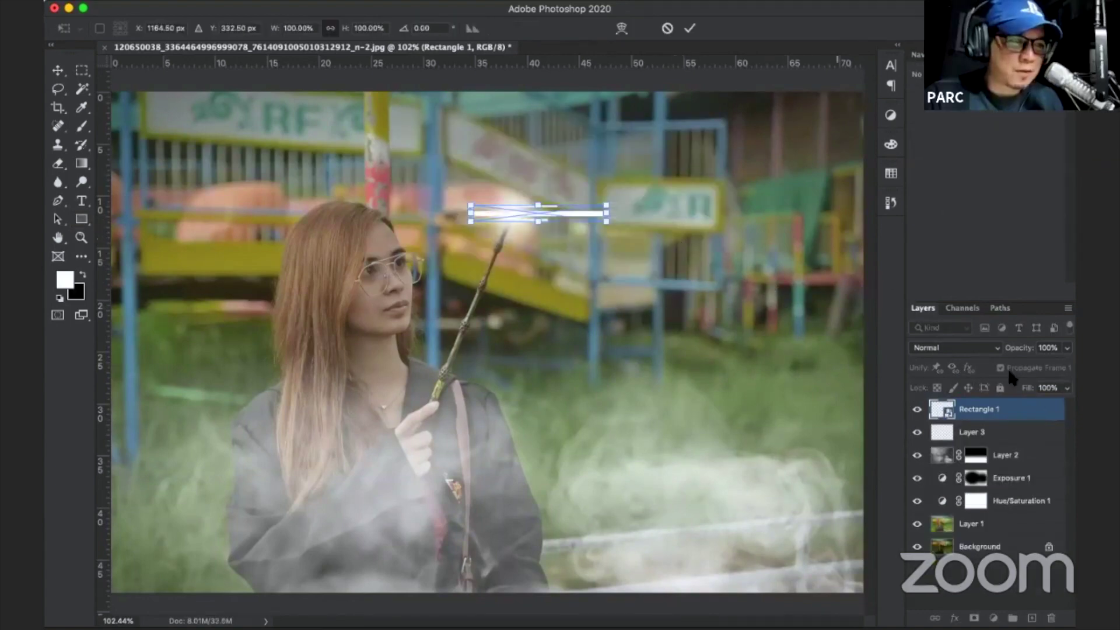
{"action": "key", "text": "Return"}
{"action": "right_click", "coordinate": [1017, 409]}
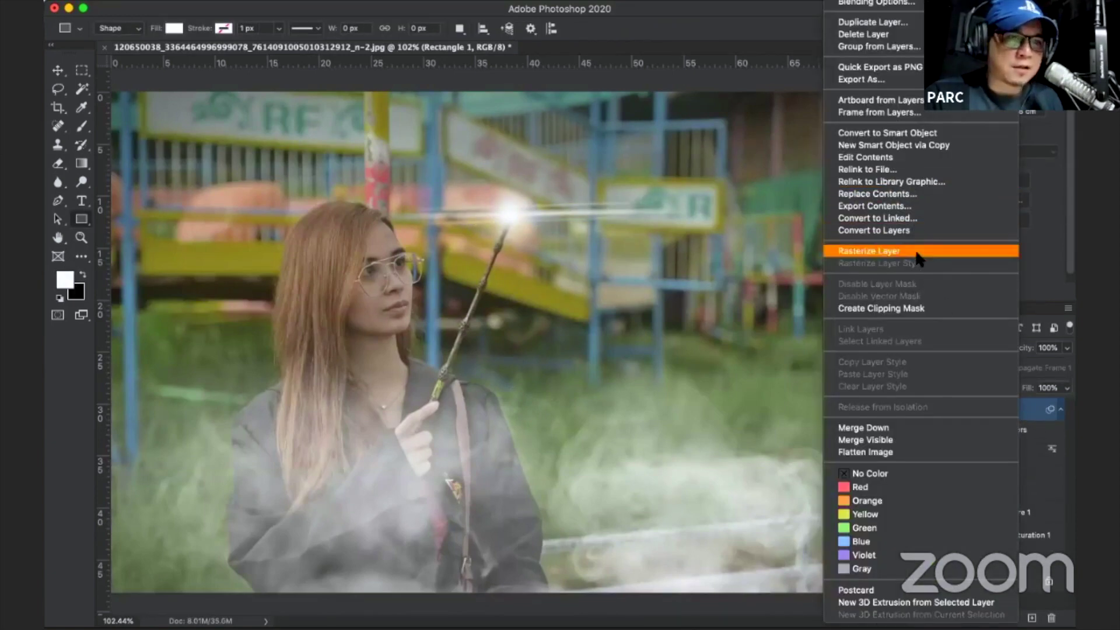
{"action": "left_click", "coordinate": [931, 134]}
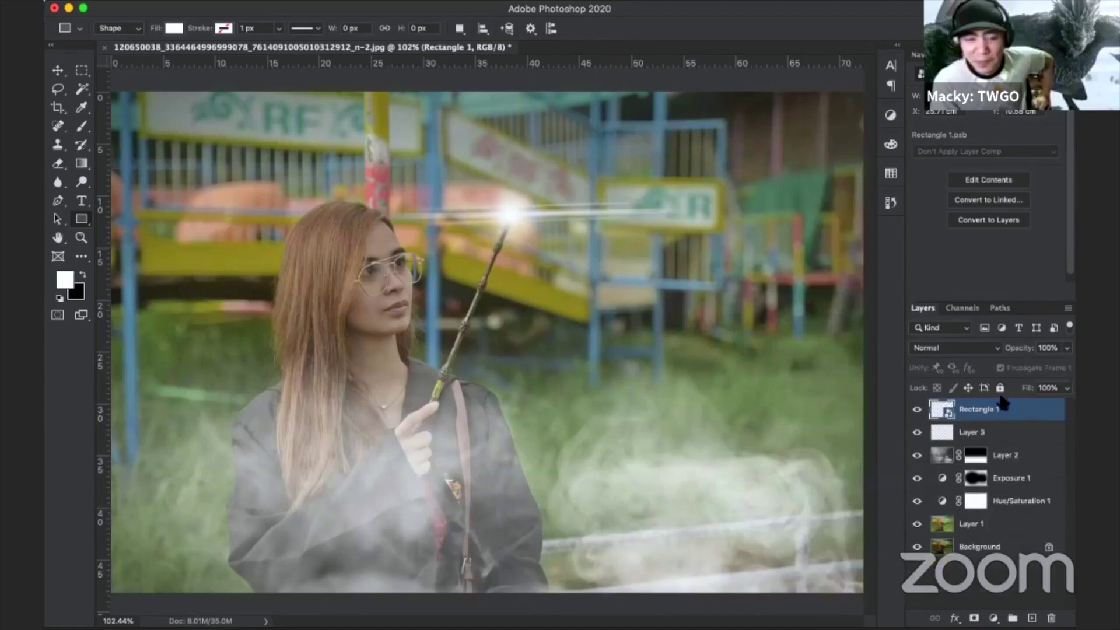
{"action": "double_click", "coordinate": [1023, 411]}
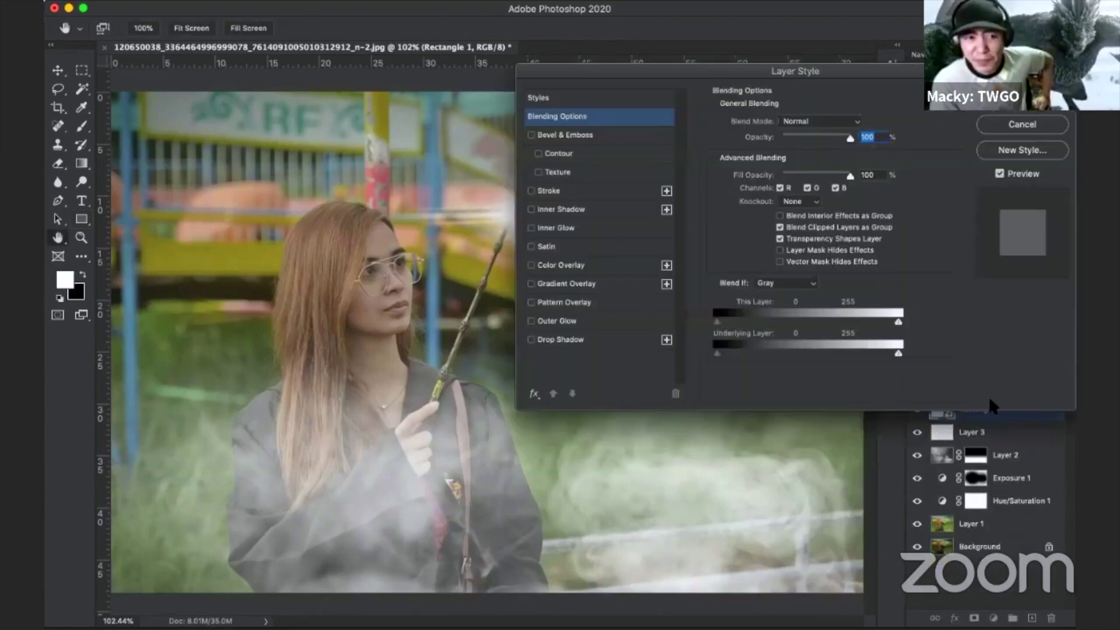
{"action": "left_click", "coordinate": [1045, 126]}
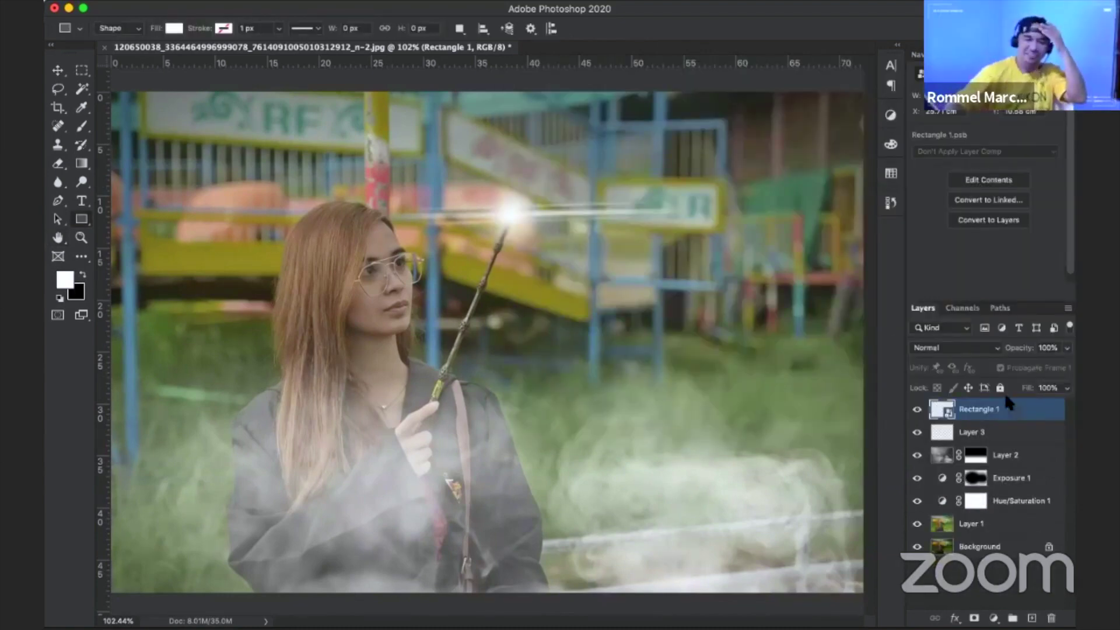
{"action": "right_click", "coordinate": [1008, 401]}
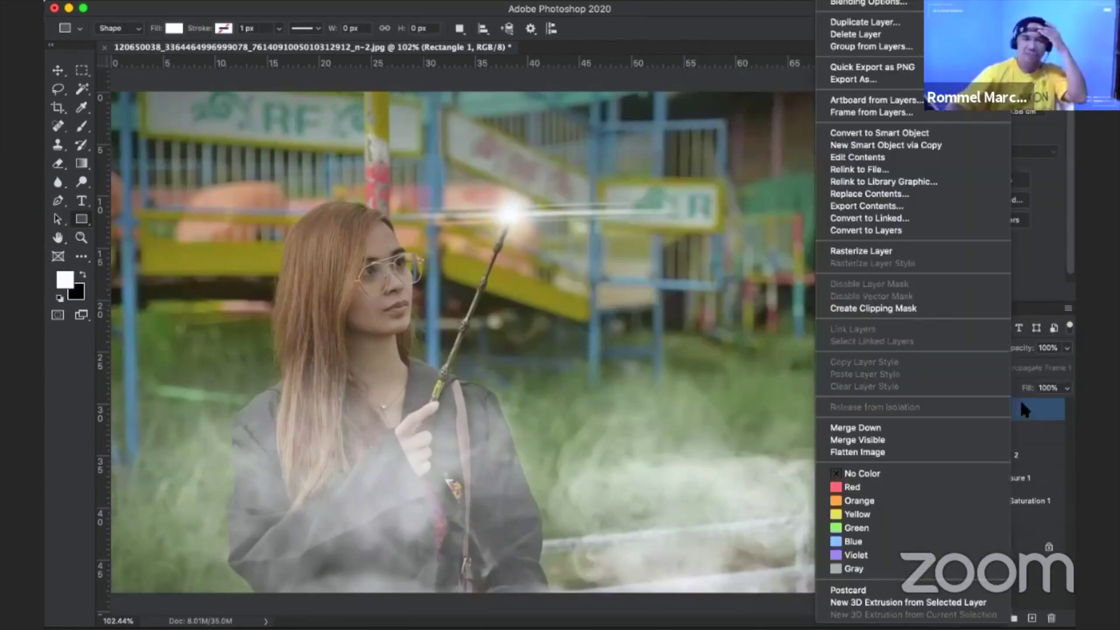
{"action": "left_click", "coordinate": [920, 251]}
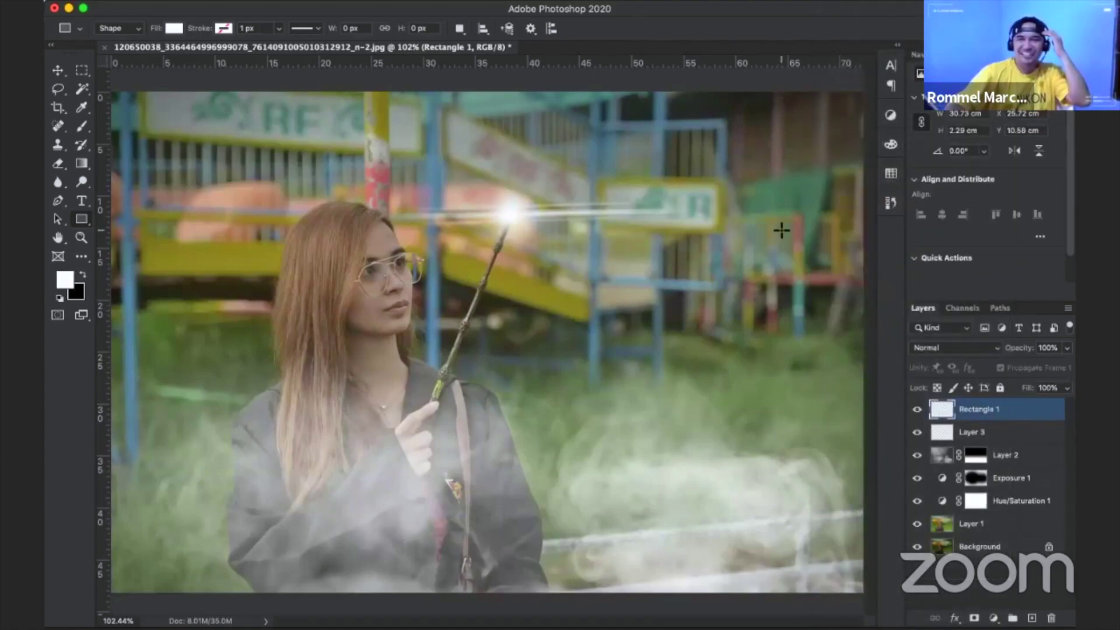
Scale and squash the streak, rotating it about -21° along the wand tip.
{"action": "key", "text": "ctrl+t"}
{"action": "left_click_drag", "start_coordinate": [703, 225], "coordinate": [642, 218]}
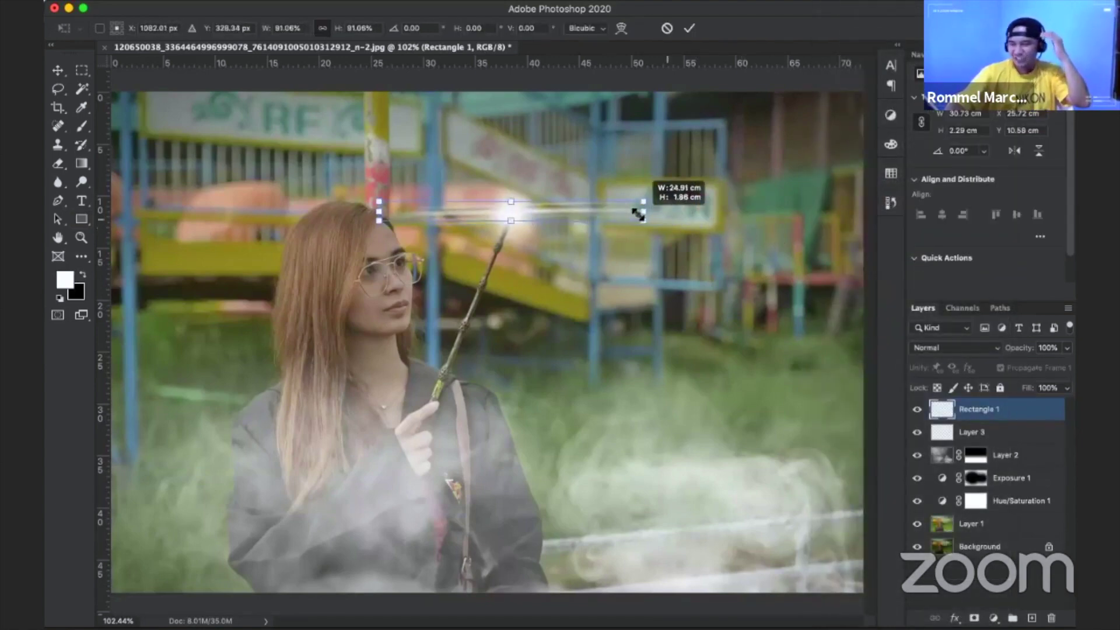
{"action": "left_click_drag", "start_coordinate": [518, 219], "coordinate": [514, 215]}
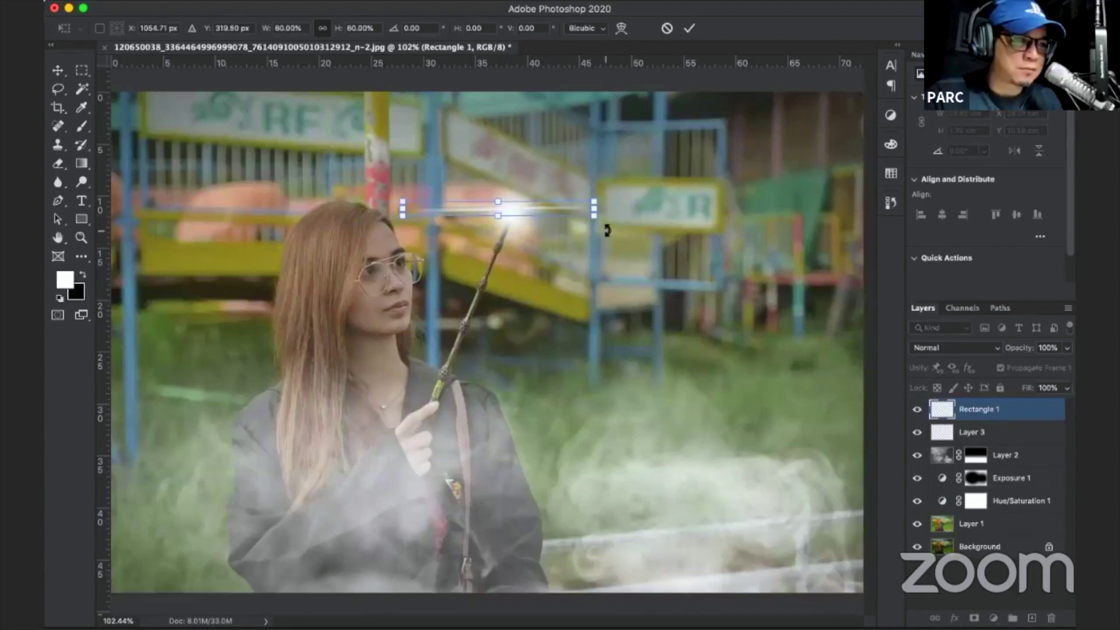
{"action": "left_click_drag", "start_coordinate": [607, 231], "coordinate": [592, 188]}
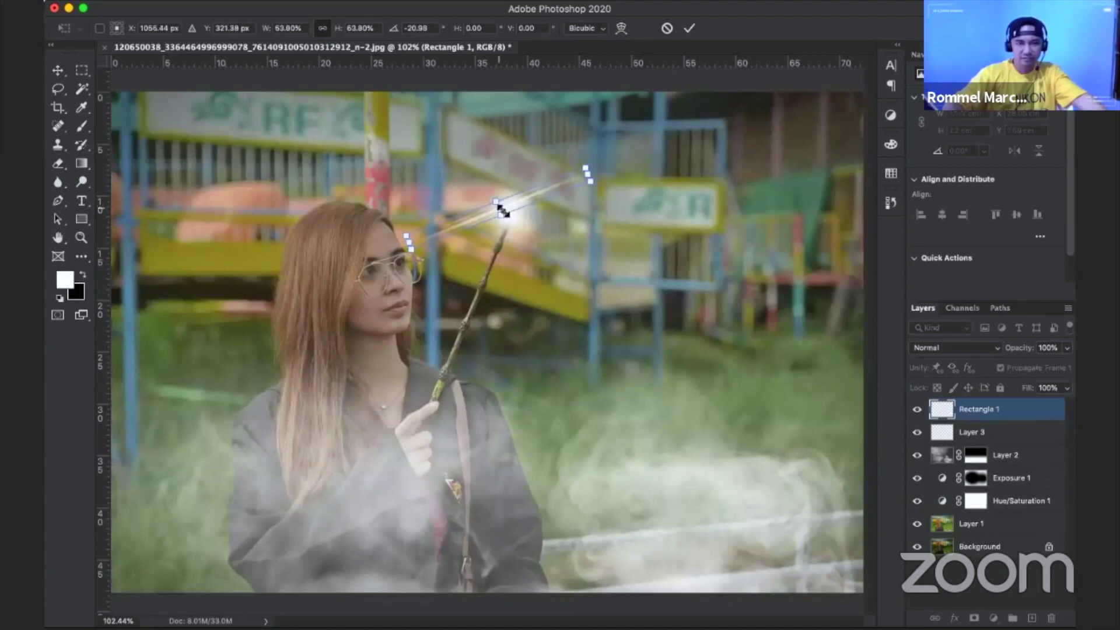
{"action": "left_click_drag", "start_coordinate": [502, 211], "coordinate": [489, 209]}
{"action": "key", "text": "Return"}
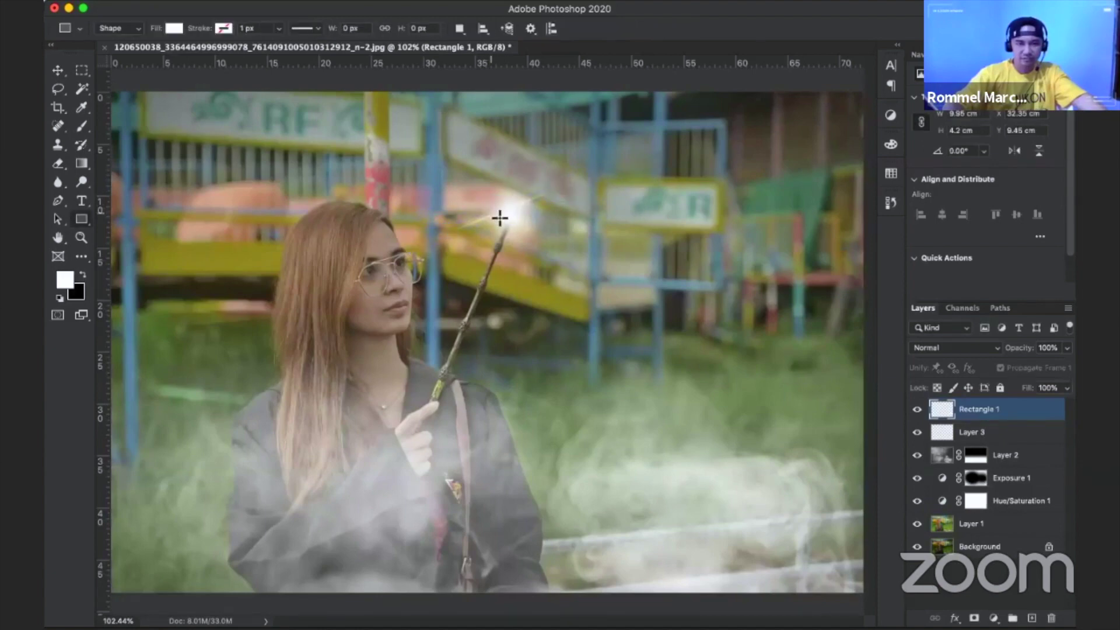
Nudge the glow onto the wand tip with the Move tool.
{"action": "left_click", "coordinate": [59, 70]}
{"action": "left_click_drag", "start_coordinate": [504, 213], "coordinate": [516, 223]}
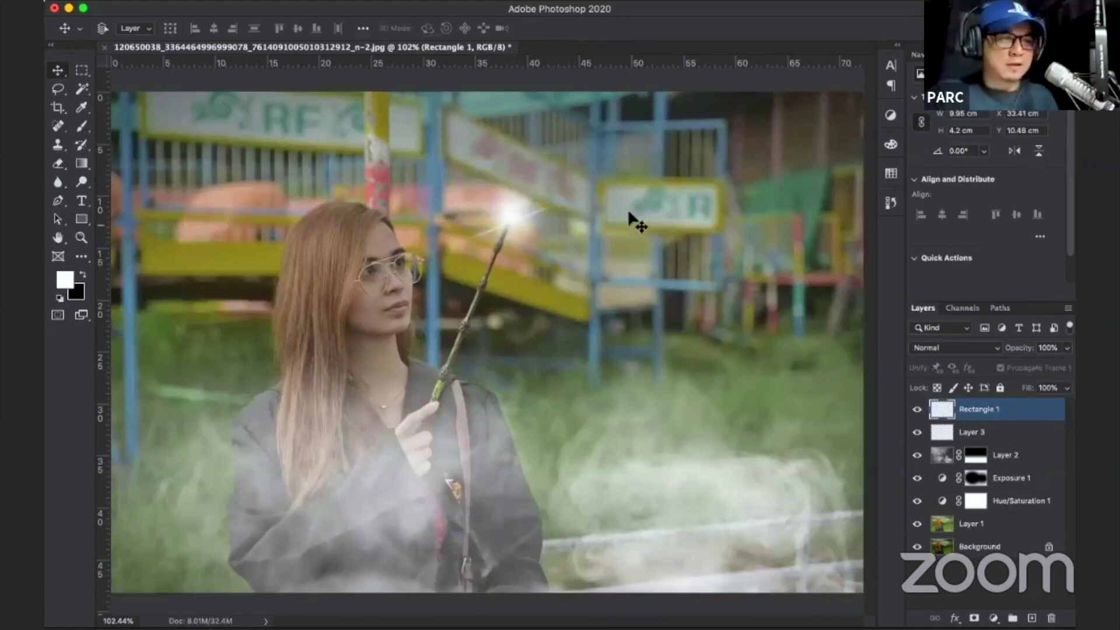
{"action": "left_click_drag", "start_coordinate": [506, 215], "coordinate": [505, 208]}
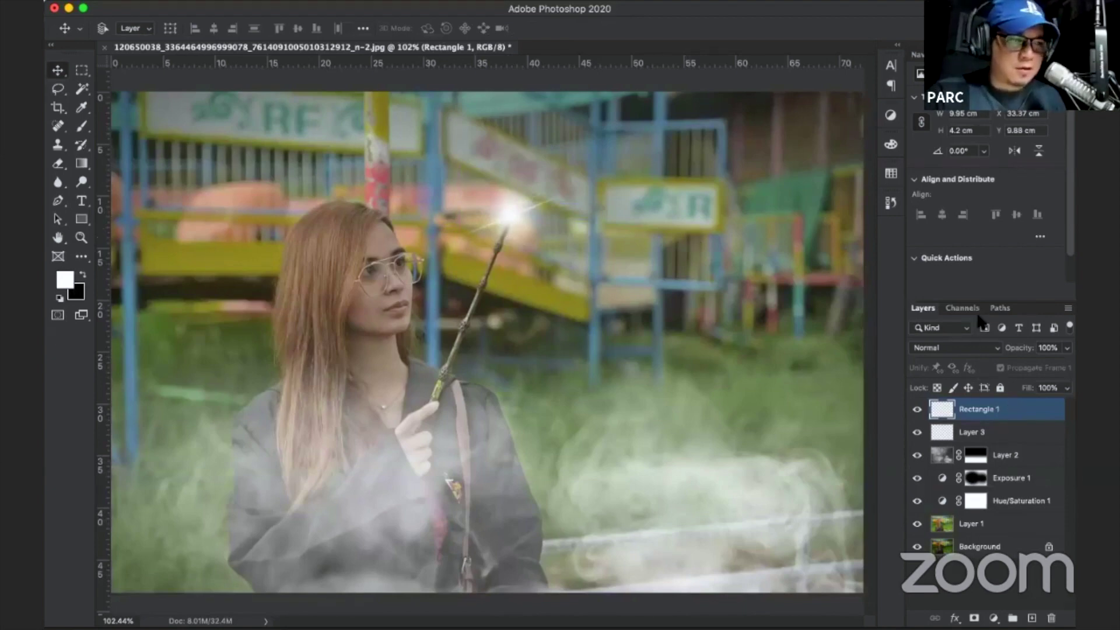
{"action": "key", "text": "b"}
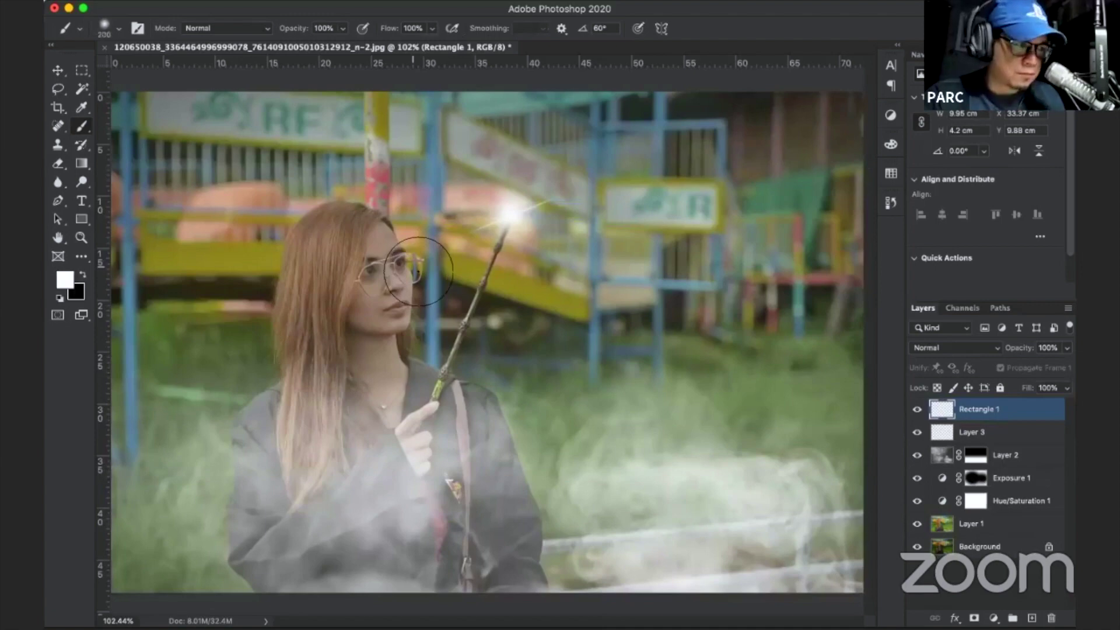
{"action": "key", "text": "bracketleft"}
{"action": "key", "text": "bracketleft"}
{"action": "key", "text": "bracketleft"}
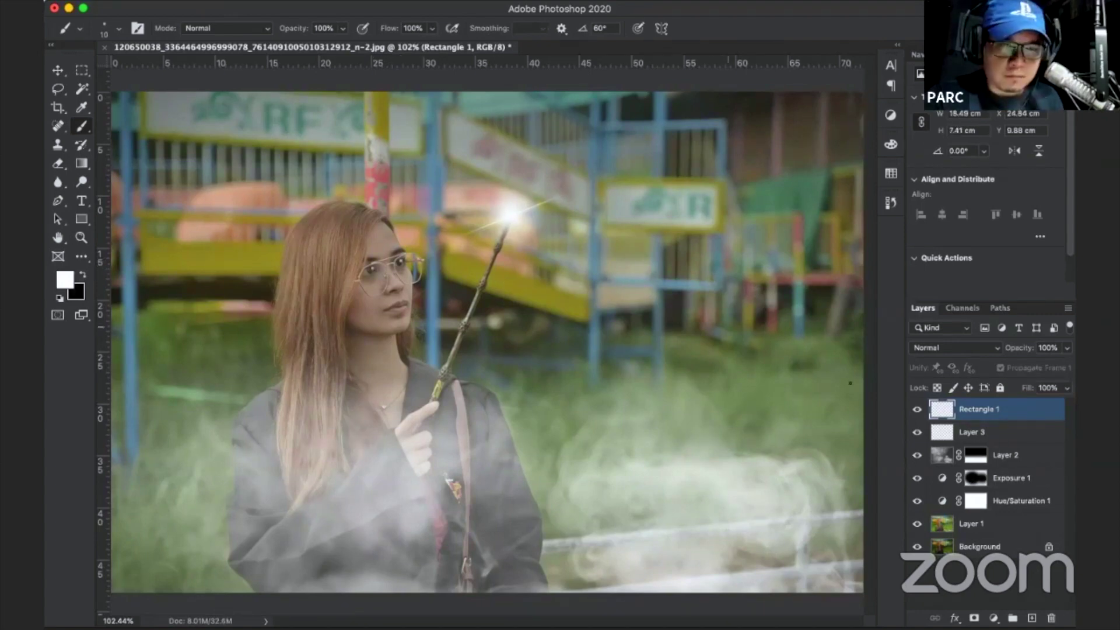
Lower the glow layer's Fill to 46% and check it at actual size.
{"action": "left_click", "coordinate": [1067, 388]}
{"action": "left_click_drag", "start_coordinate": [1068, 404], "coordinate": [1044, 404]}
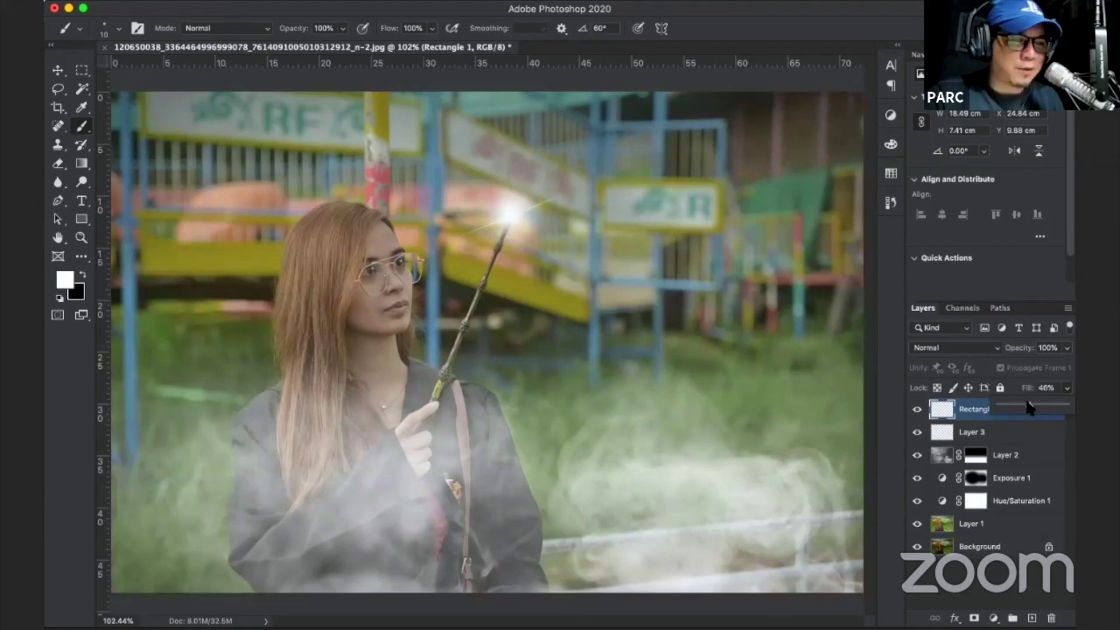
{"action": "key", "text": "super+1"}
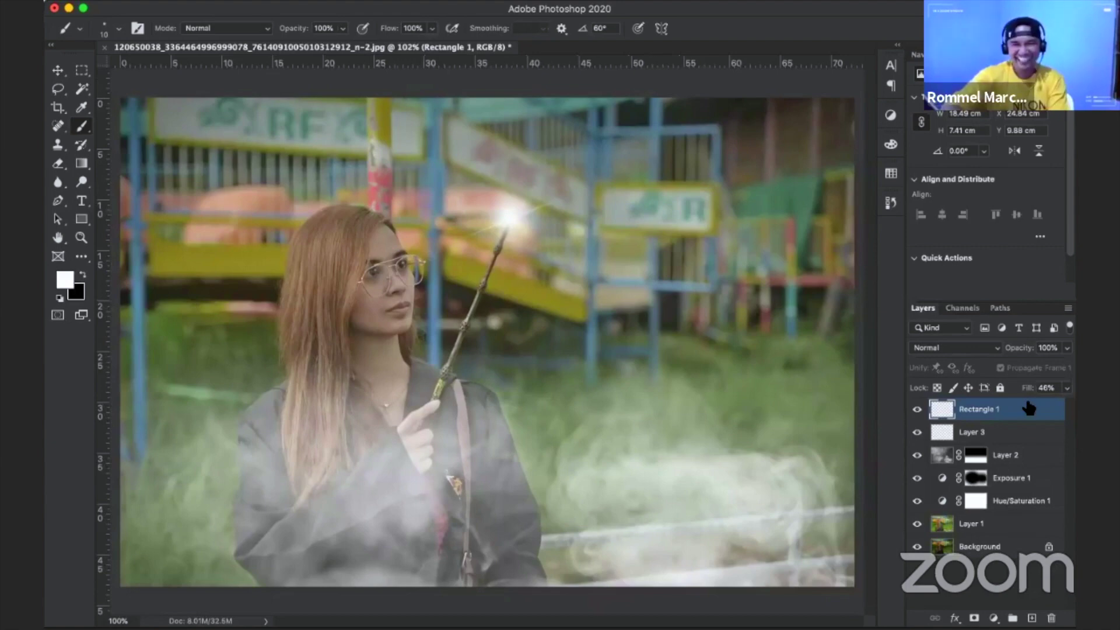
{"action": "key", "text": "super+minus"}
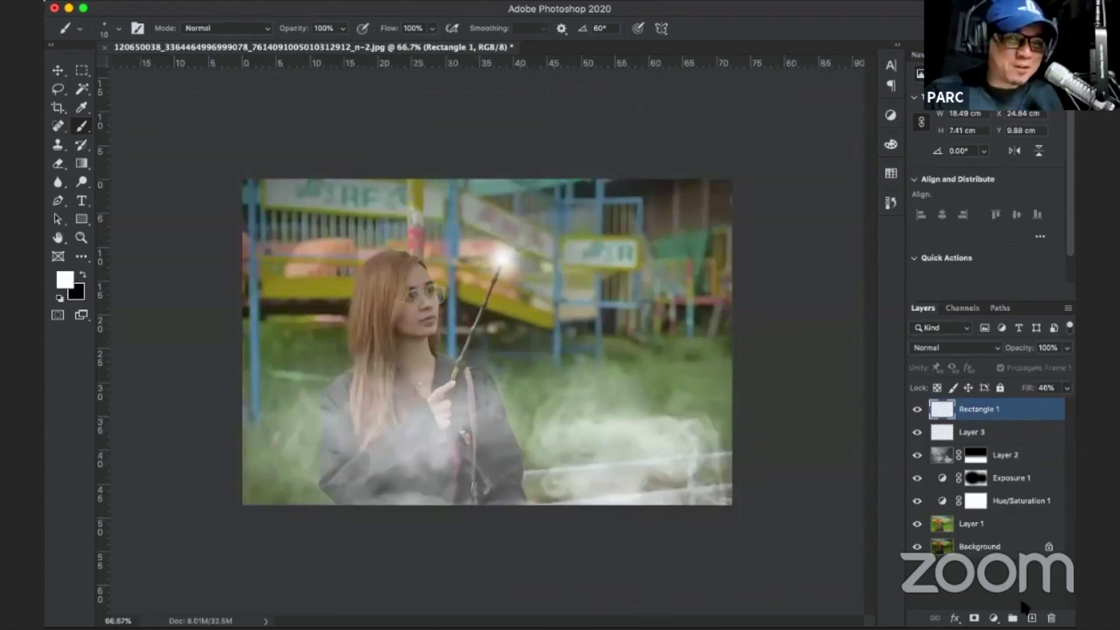
Add a teal Solid Color fill layer blended in Soft Light.
{"action": "left_click", "coordinate": [993, 618]}
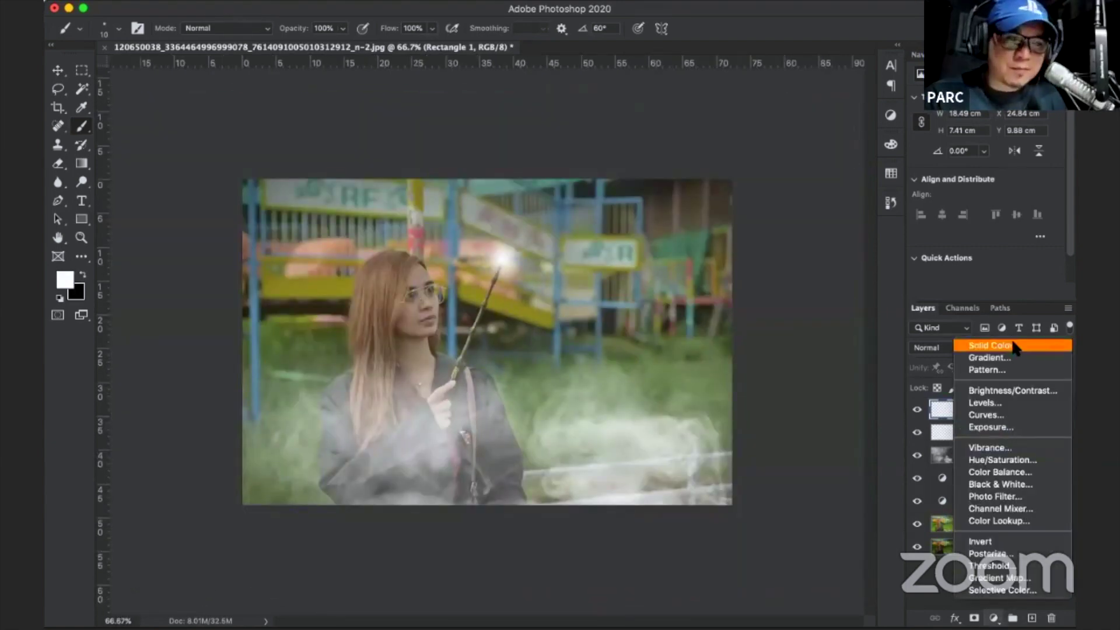
{"action": "left_click", "coordinate": [994, 346]}
{"action": "left_click", "coordinate": [899, 335]}
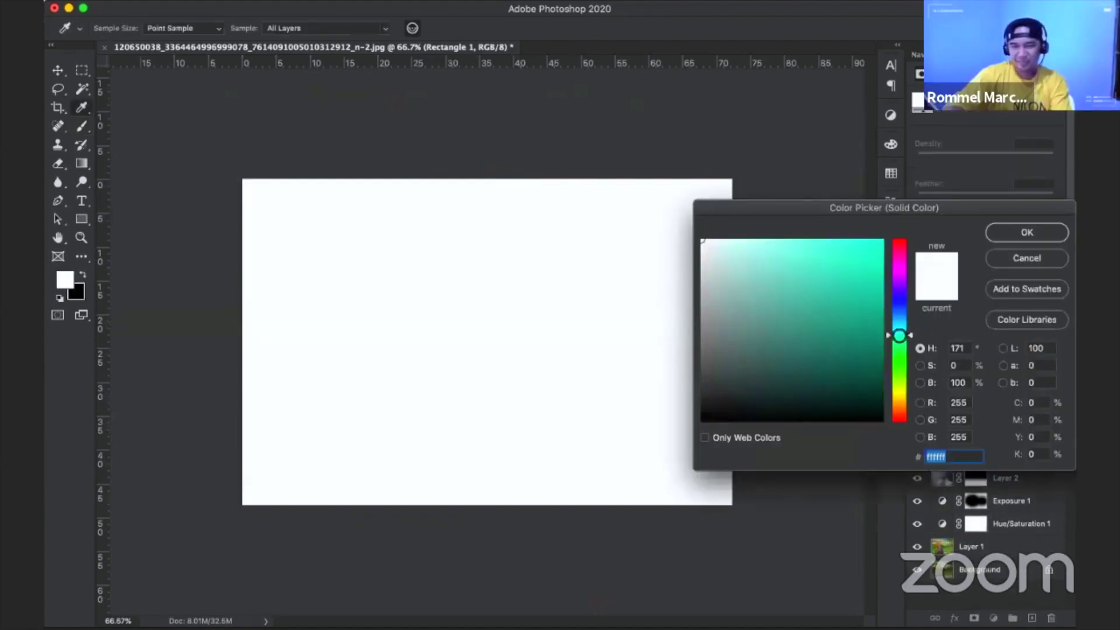
{"action": "left_click", "coordinate": [766, 320]}
{"action": "left_click", "coordinate": [1026, 232]}
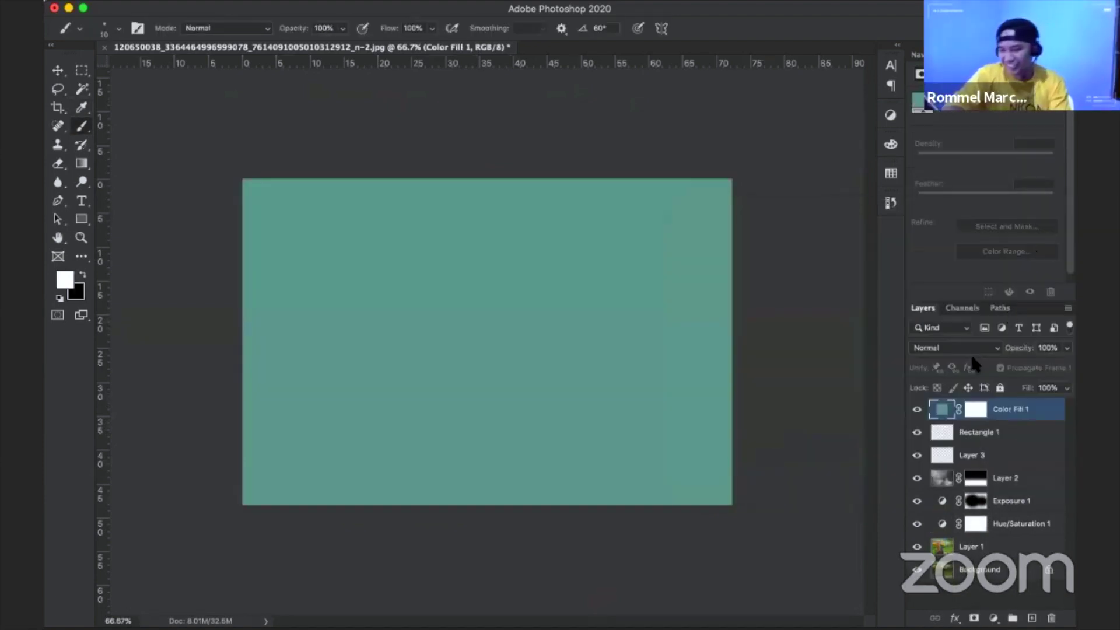
{"action": "left_click", "coordinate": [964, 347]}
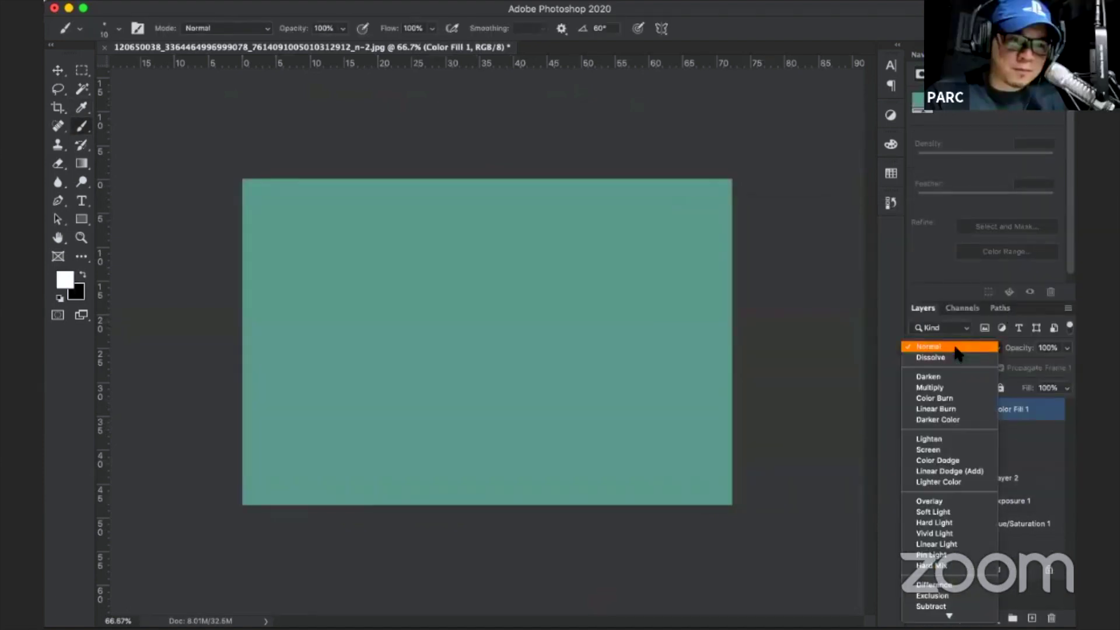
{"action": "left_click", "coordinate": [945, 512]}
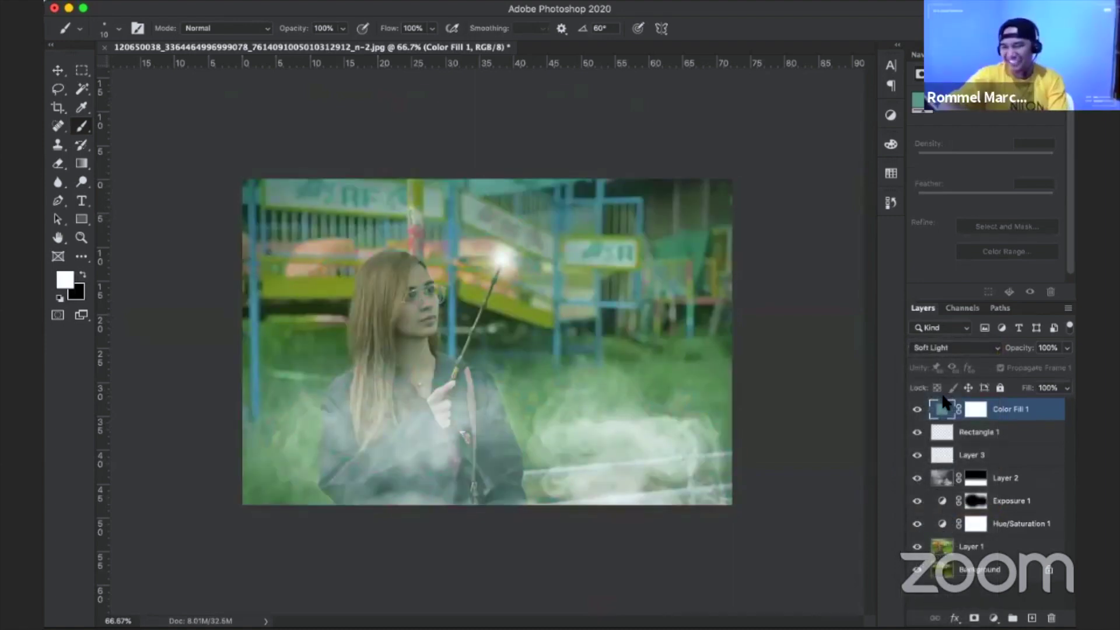
Fine-tune the teal fill's hue and saturation in its colour picker.
{"action": "key", "text": "ctrl+plus"}
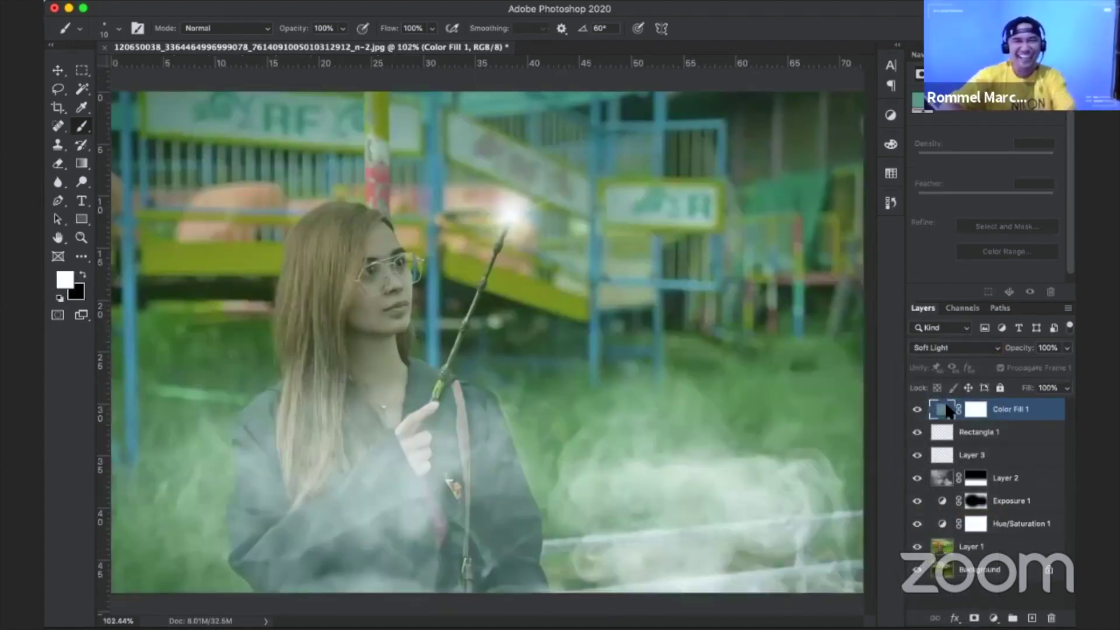
{"action": "double_click", "coordinate": [943, 408]}
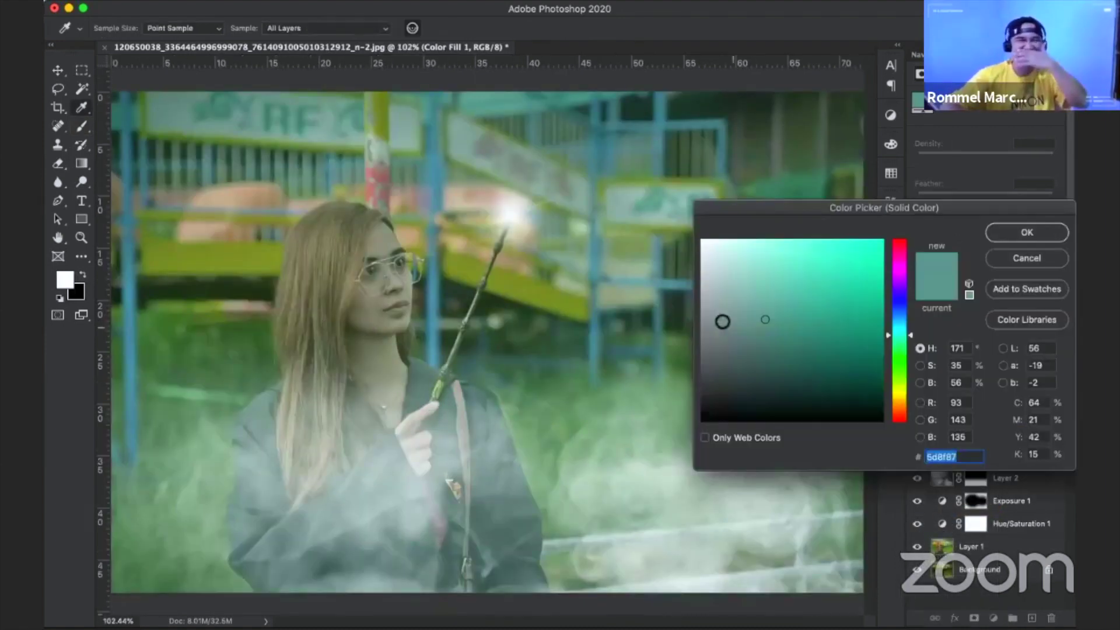
{"action": "left_click", "coordinate": [900, 331]}
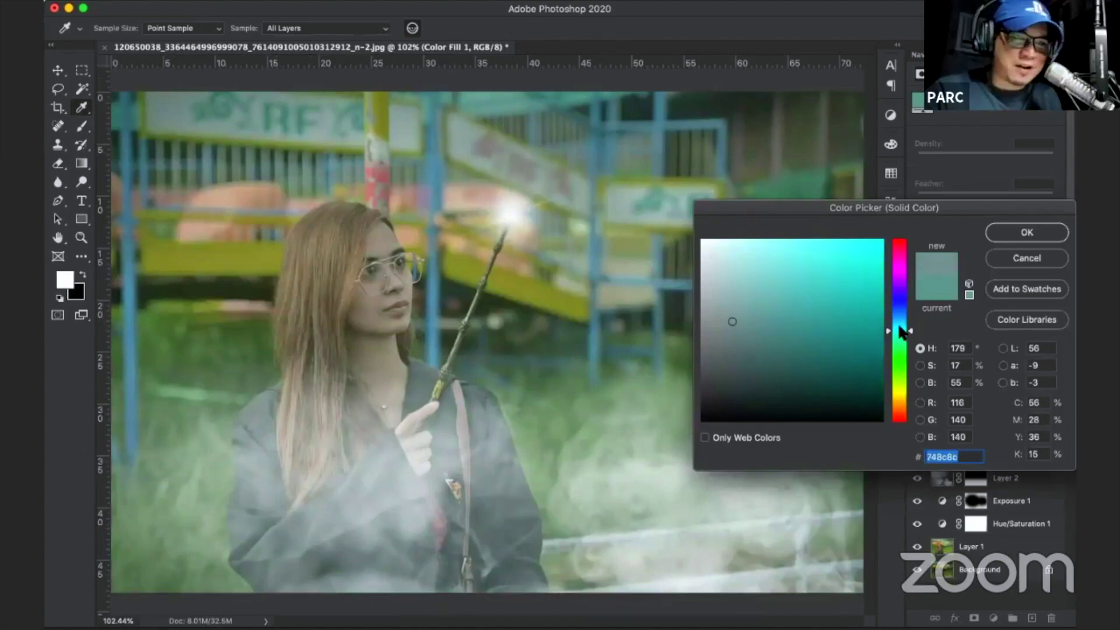
{"action": "left_click", "coordinate": [901, 328]}
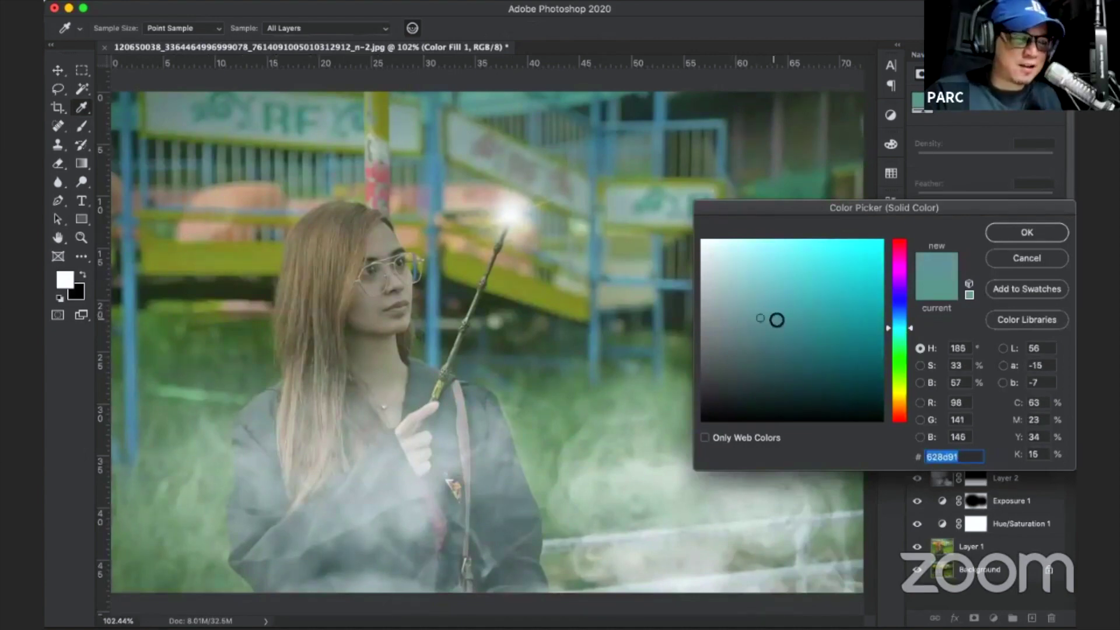
{"action": "left_click", "coordinate": [745, 319]}
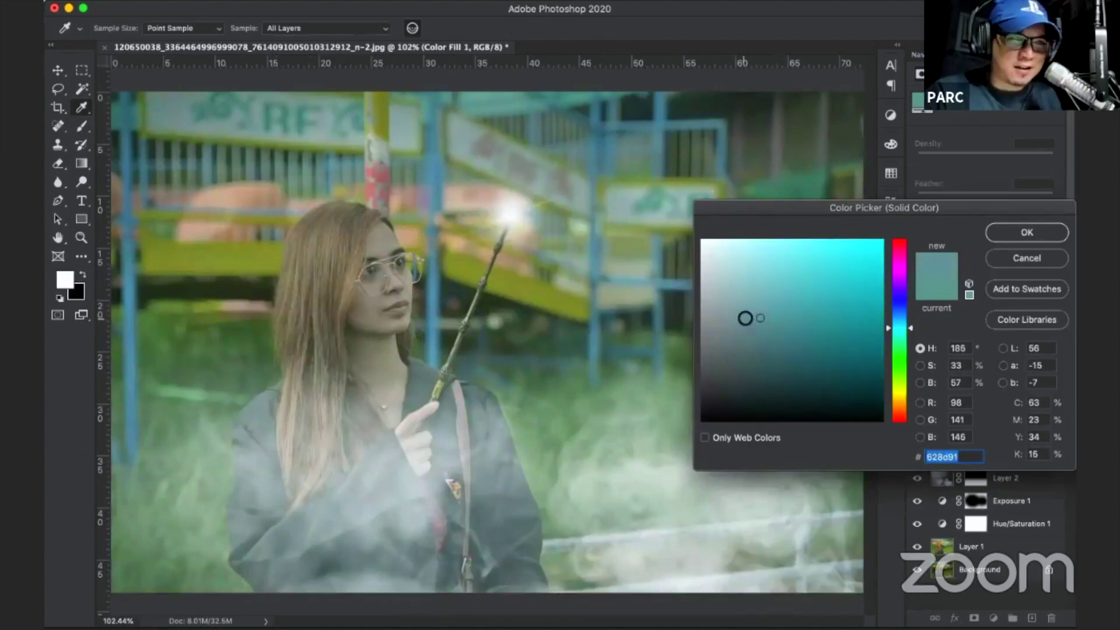
{"action": "left_click", "coordinate": [900, 331]}
{"action": "left_click", "coordinate": [760, 315]}
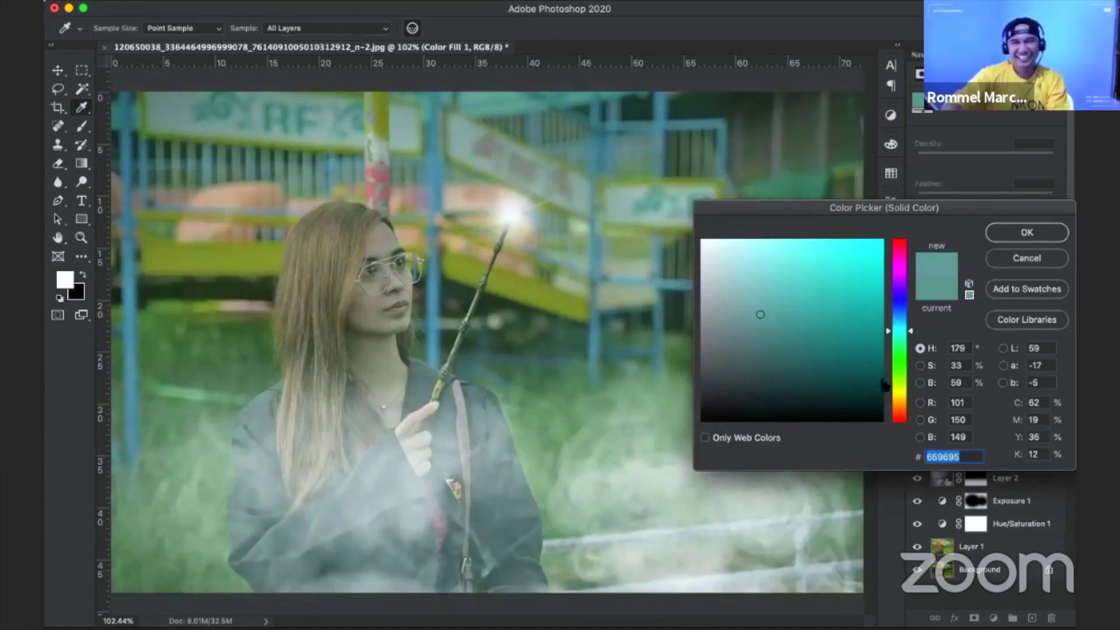
{"action": "left_click", "coordinate": [777, 316]}
{"action": "left_click", "coordinate": [1022, 232]}
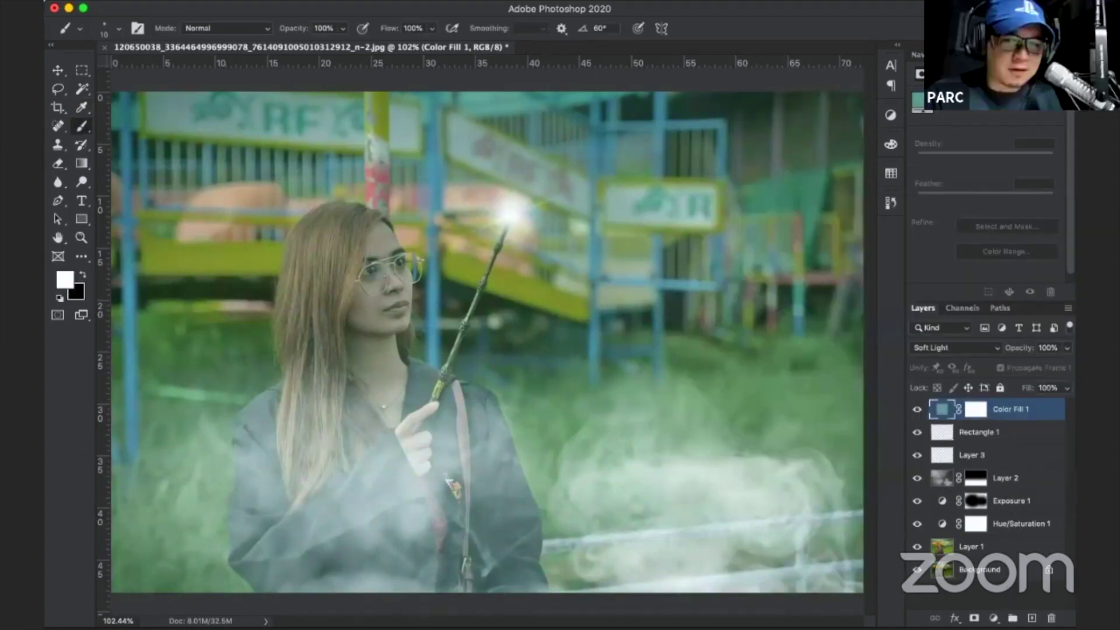
{"action": "left_click", "coordinate": [993, 618]}
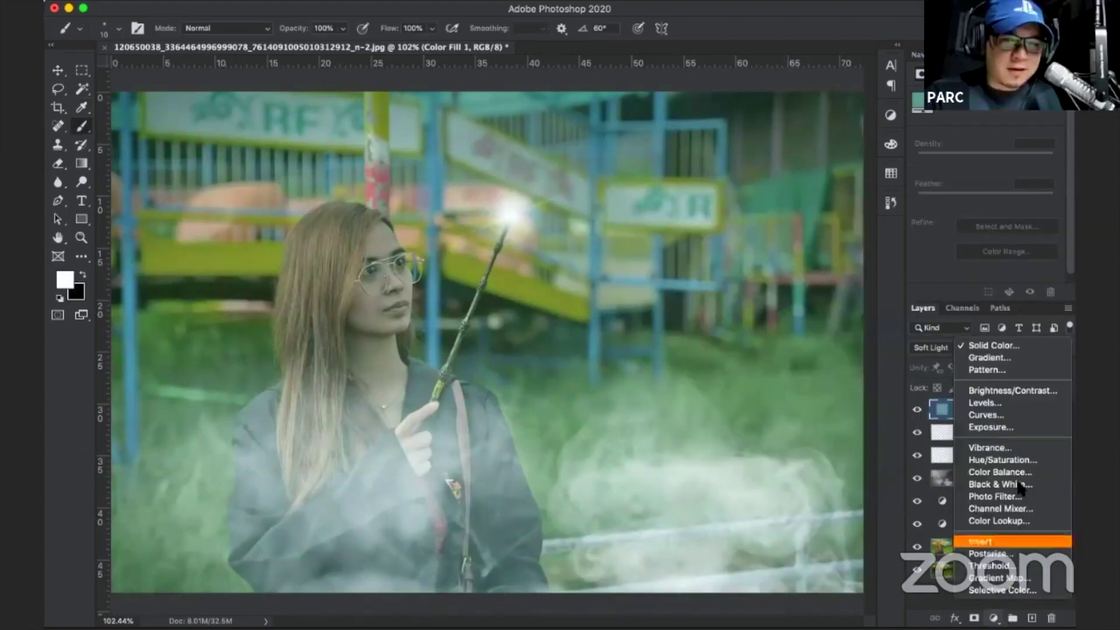
Add a Curves adjustment and raise the upper curve to brighten the photo.
{"action": "left_click", "coordinate": [1026, 417]}
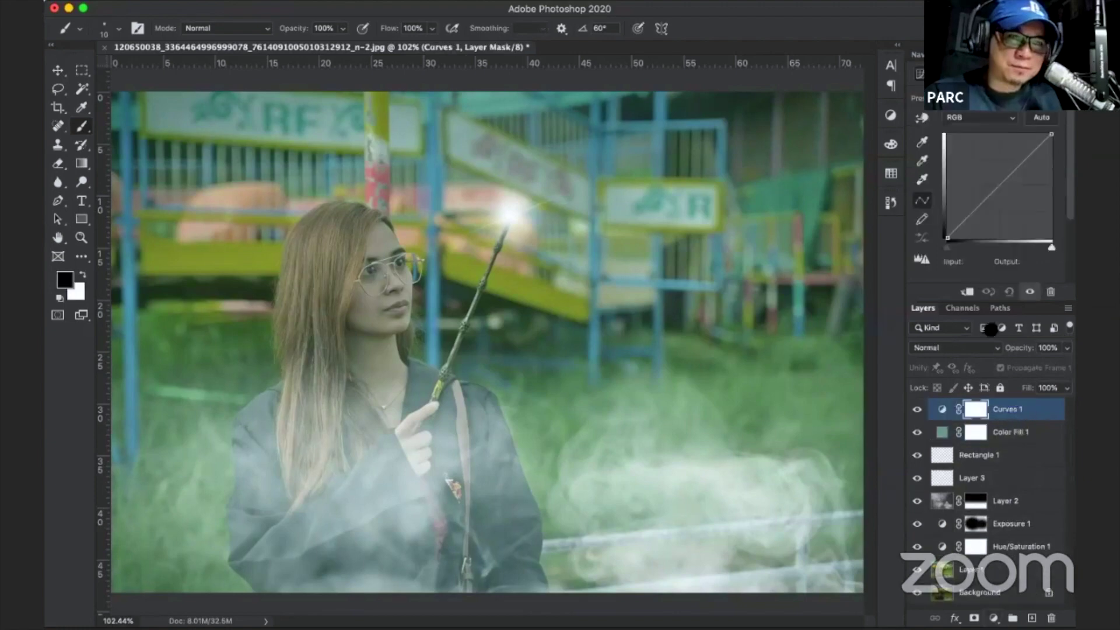
{"action": "left_click", "coordinate": [974, 216]}
{"action": "left_click_drag", "start_coordinate": [1022, 161], "coordinate": [1018, 147]}
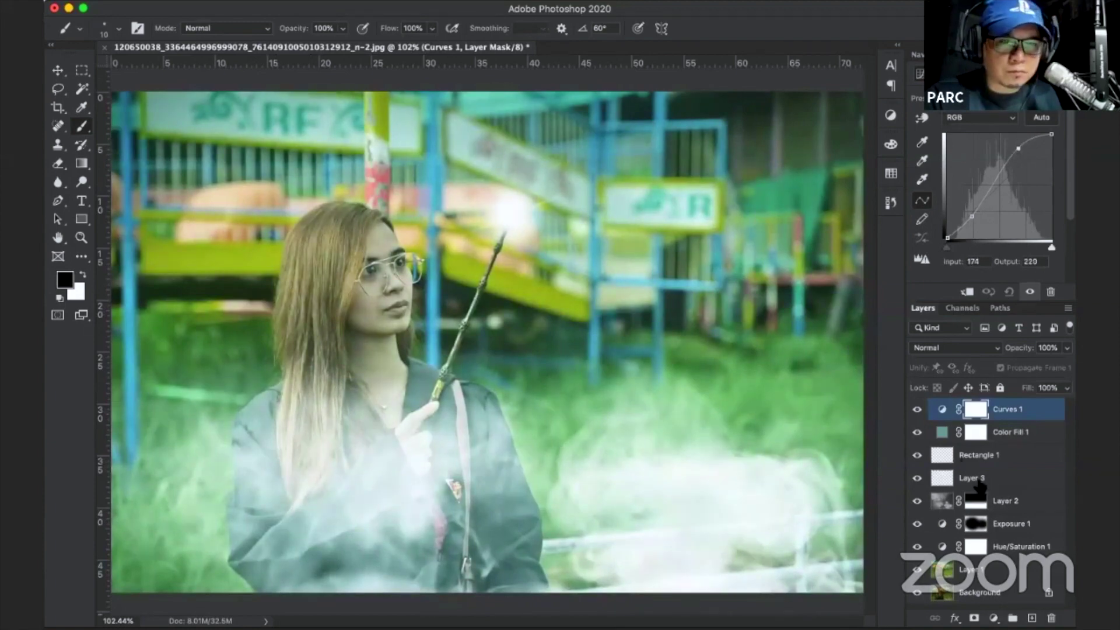
Try a muted, darker orange tint on Color Fill 1.
{"action": "double_click", "coordinate": [941, 432]}
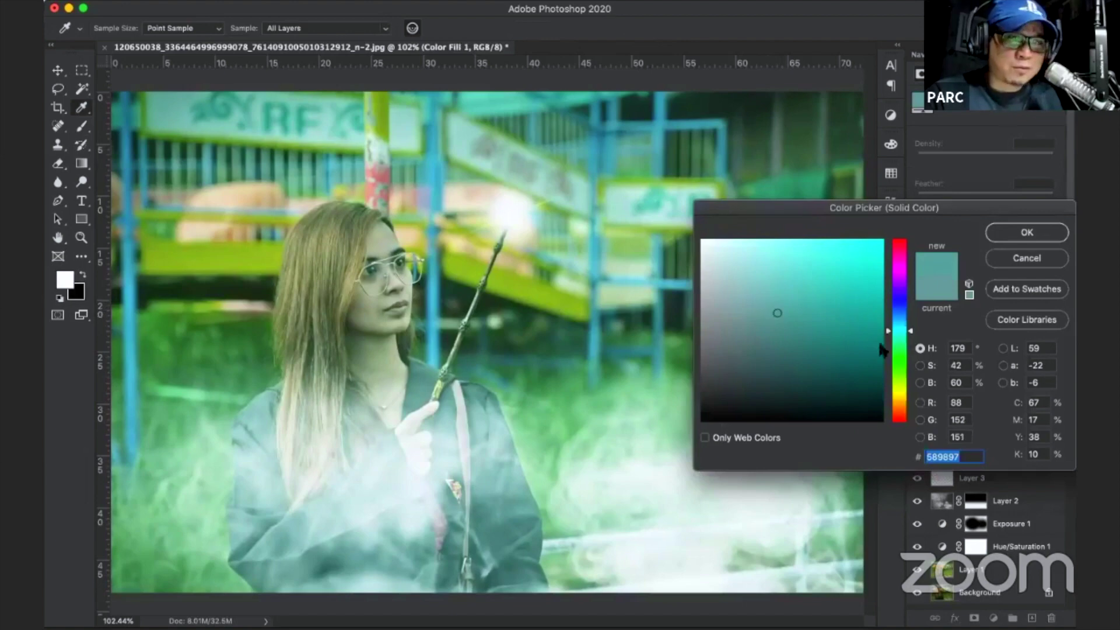
{"action": "left_click", "coordinate": [909, 321]}
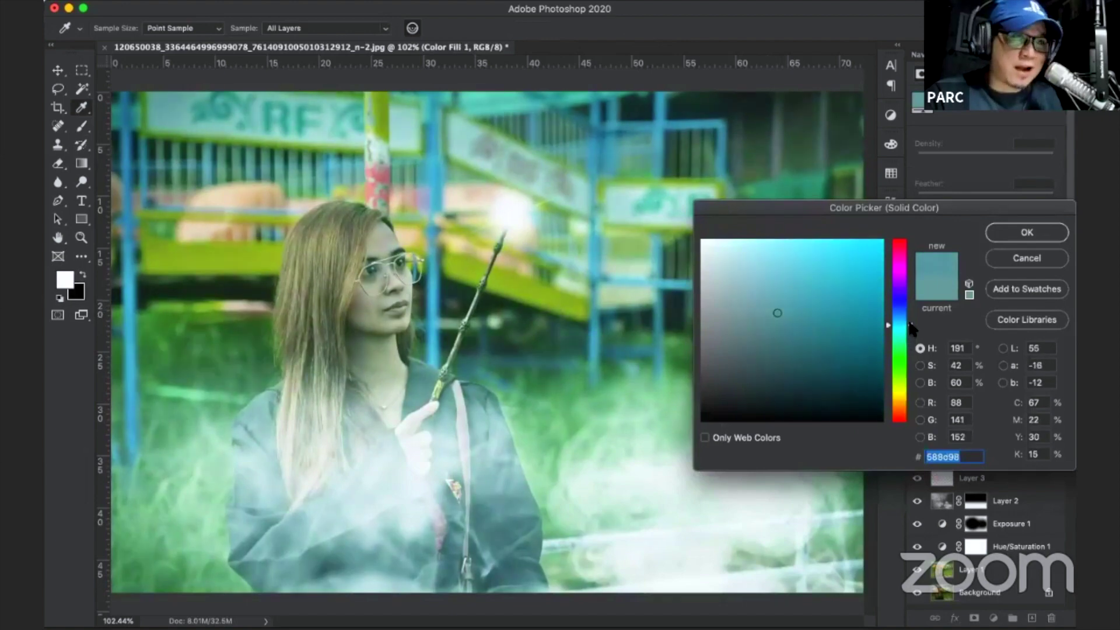
{"action": "left_click_drag", "start_coordinate": [844, 302], "coordinate": [754, 317]}
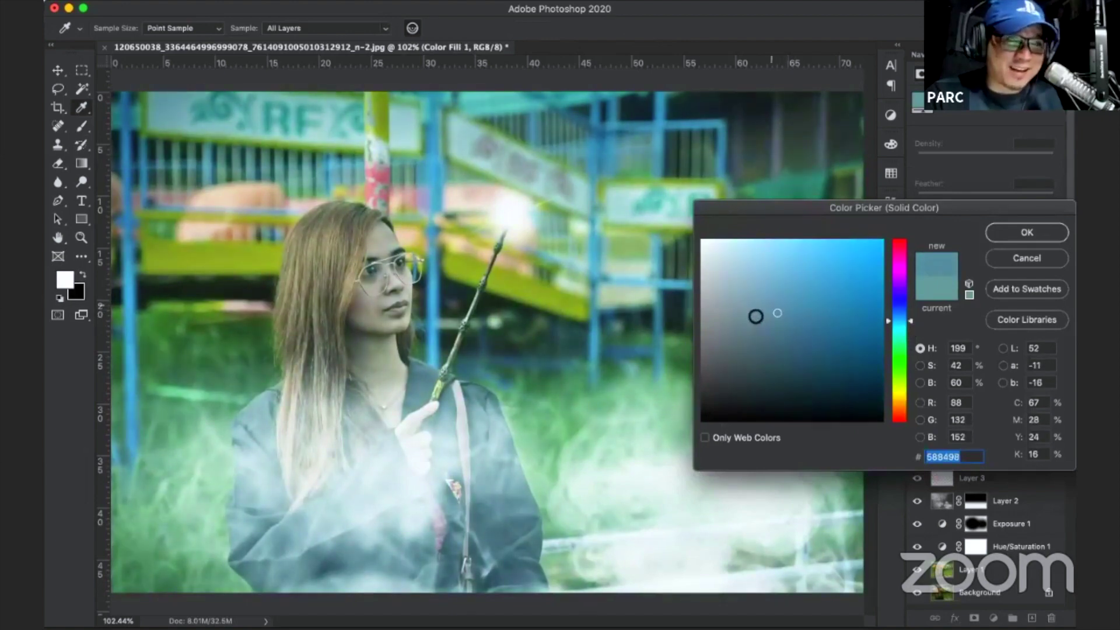
{"action": "left_click", "coordinate": [899, 403]}
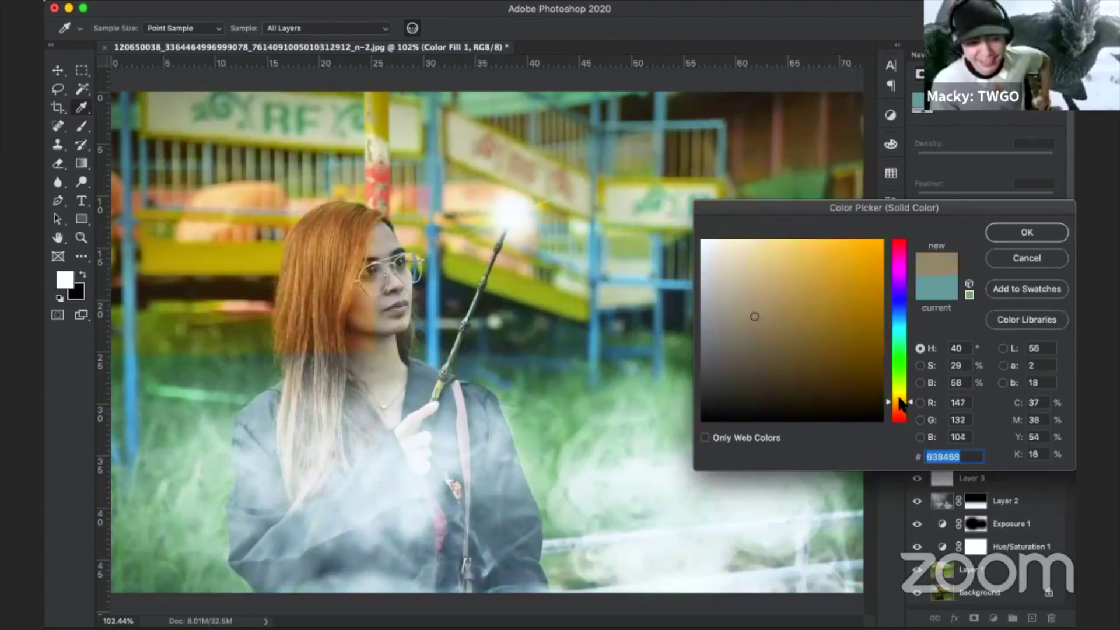
{"action": "mouse_move", "coordinate": [753, 321]}
{"action": "left_mouse_down"}
{"action": "mouse_move", "coordinate": [762, 341]}
{"action": "mouse_move", "coordinate": [749, 319]}
{"action": "left_mouse_up"}
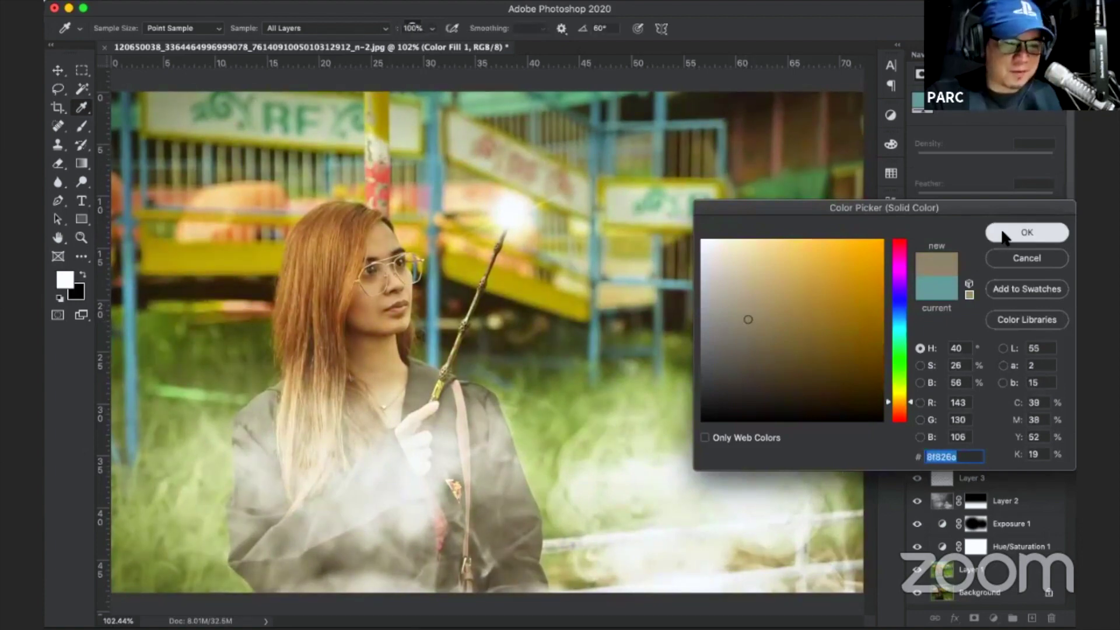
{"action": "left_click", "coordinate": [1027, 232]}
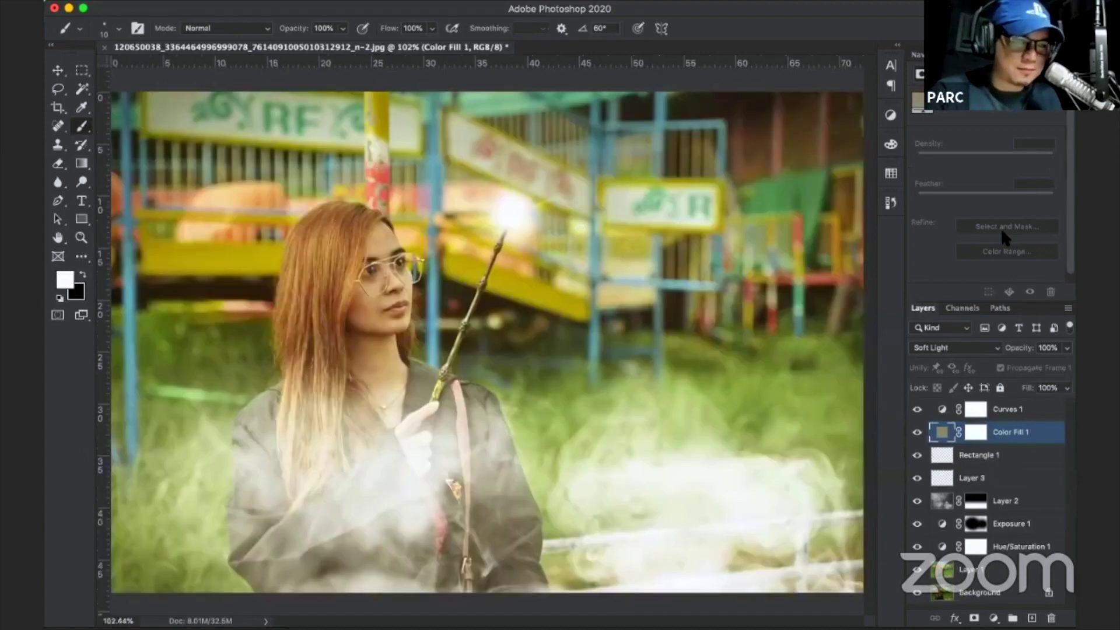
Switch Color Fill 1 back to a muted grey-teal.
{"action": "double_click", "coordinate": [942, 434]}
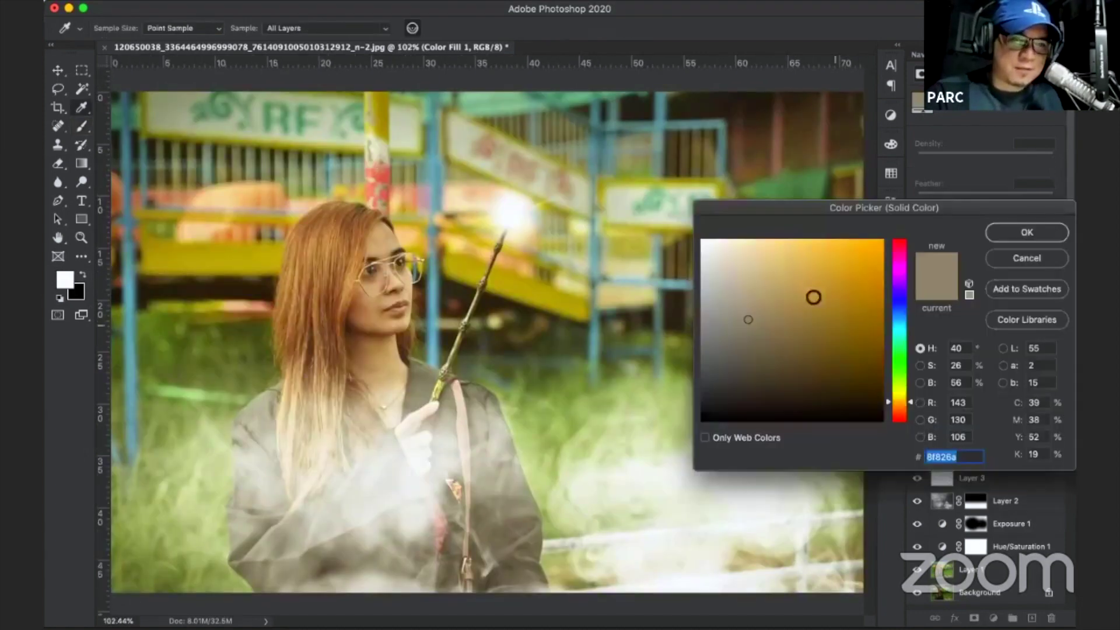
{"action": "left_click", "coordinate": [898, 333]}
{"action": "left_click", "coordinate": [751, 328]}
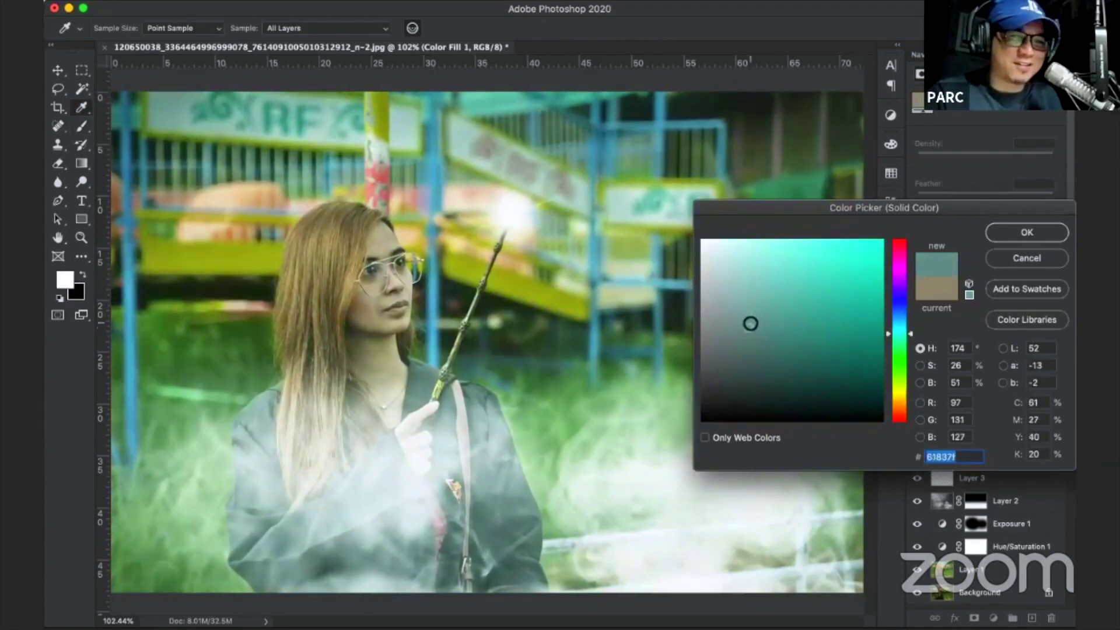
{"action": "left_click", "coordinate": [764, 326]}
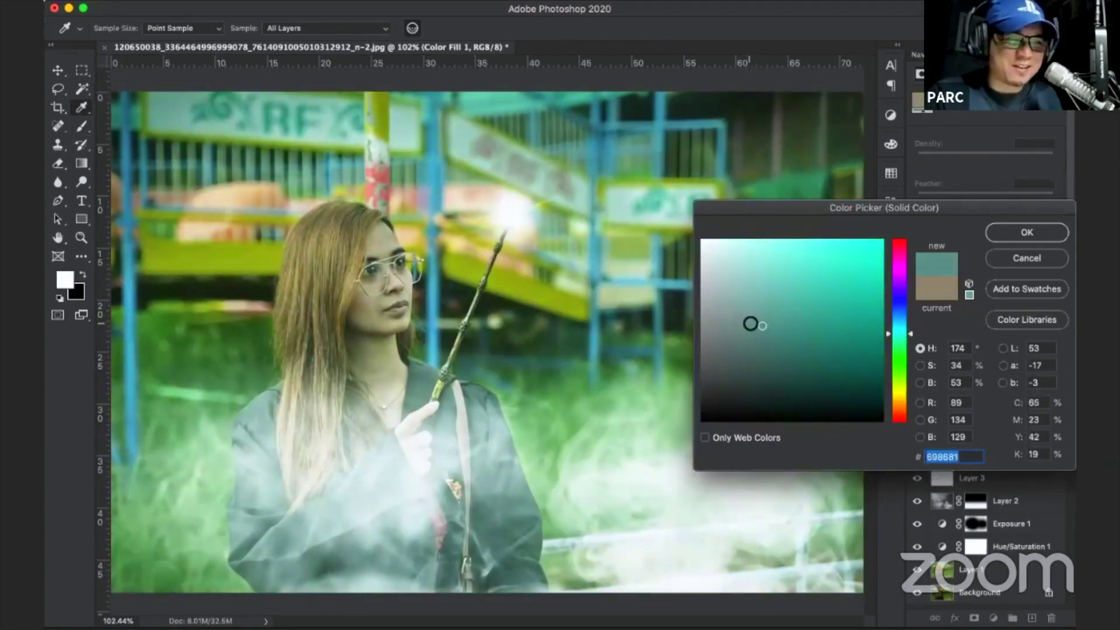
{"action": "left_click", "coordinate": [750, 325]}
{"action": "left_click", "coordinate": [1011, 240]}
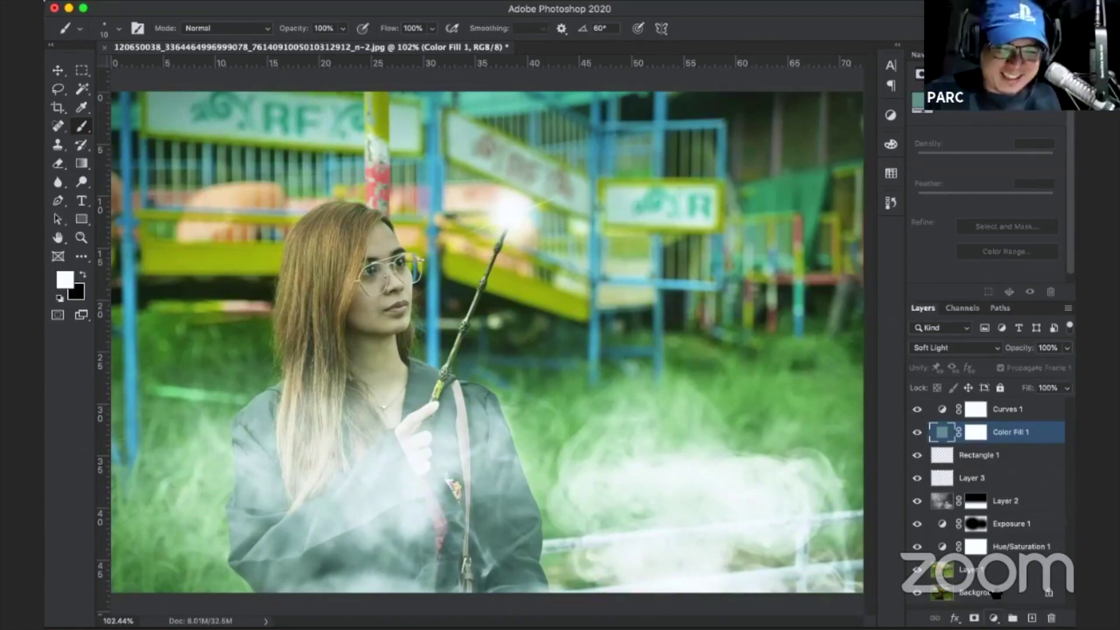
Add a second Curves layer and slightly adjust its Blue channel curve.
{"action": "left_click", "coordinate": [993, 618]}
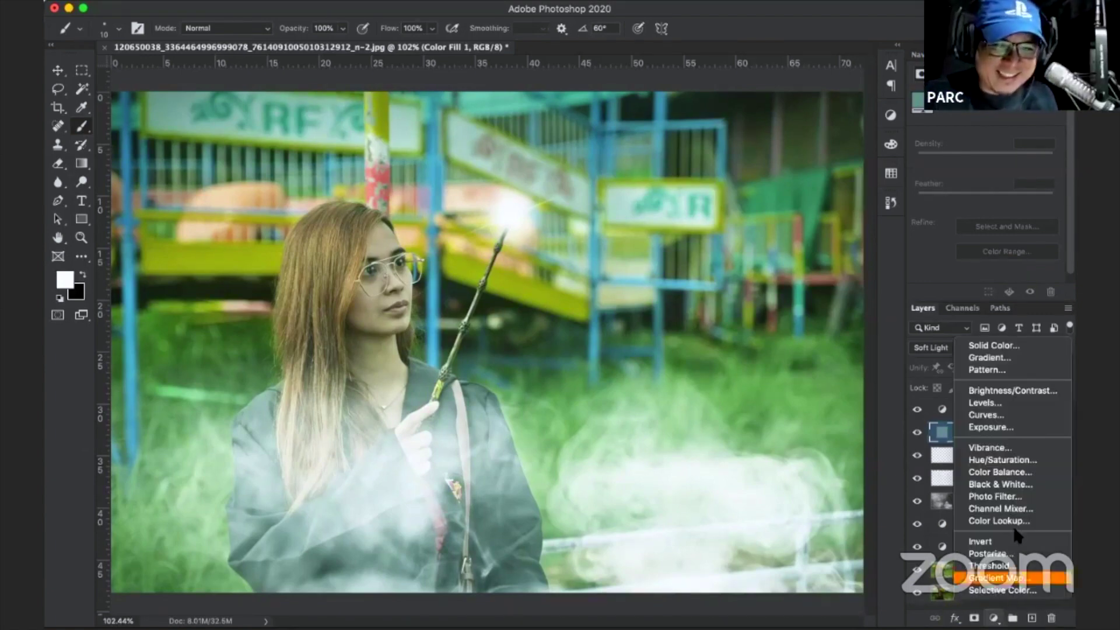
{"action": "left_click", "coordinate": [982, 414]}
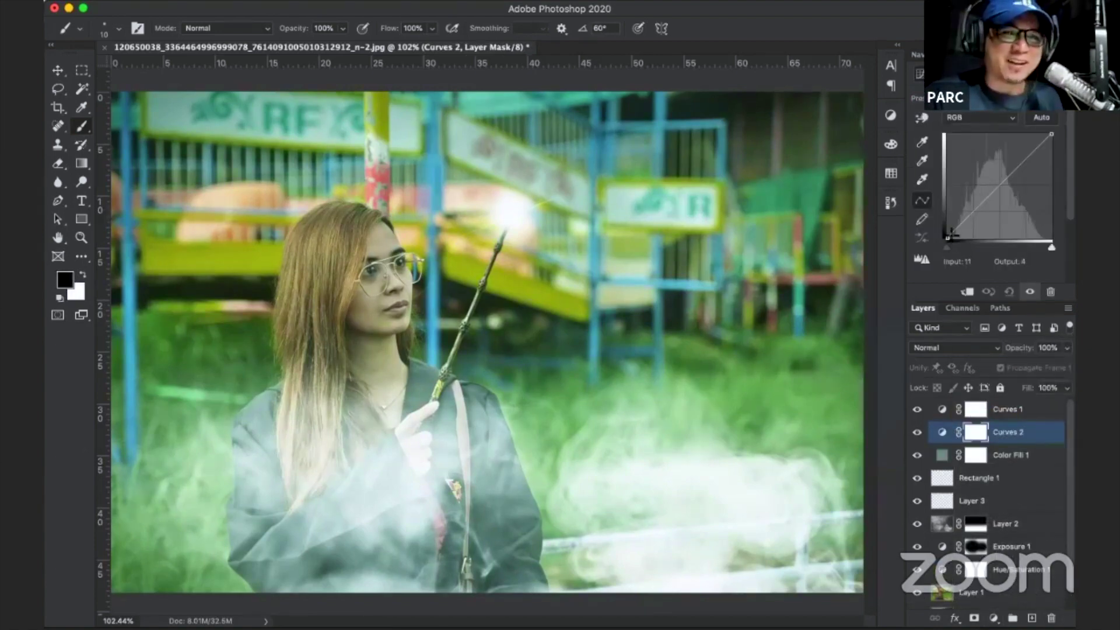
{"action": "left_click", "coordinate": [980, 118]}
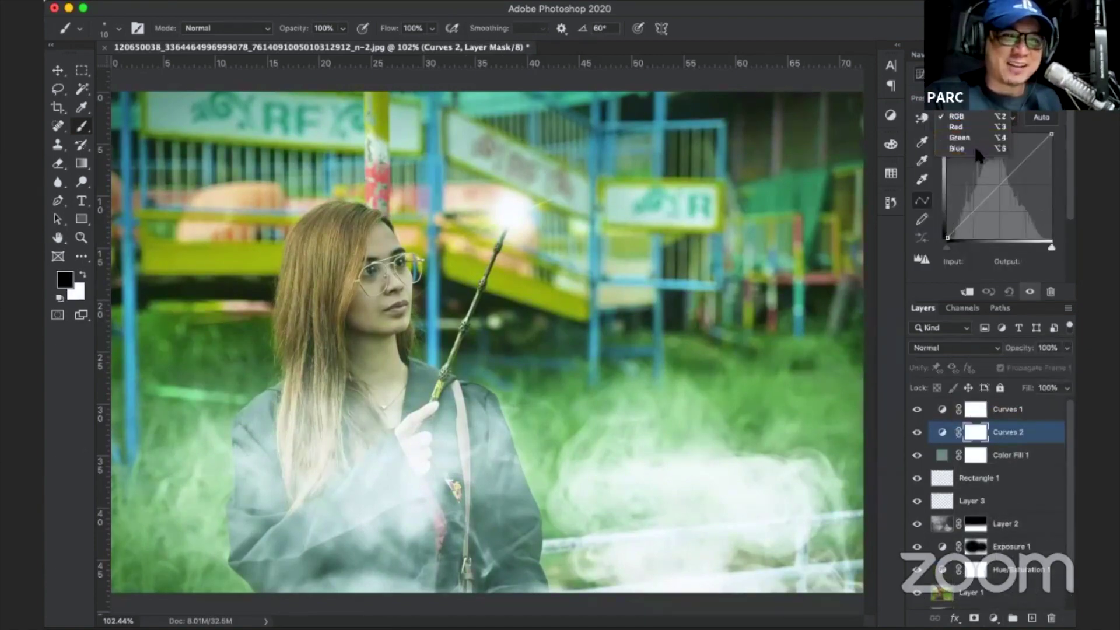
{"action": "left_click", "coordinate": [977, 151]}
{"action": "left_click_drag", "start_coordinate": [948, 238], "coordinate": [946, 229]}
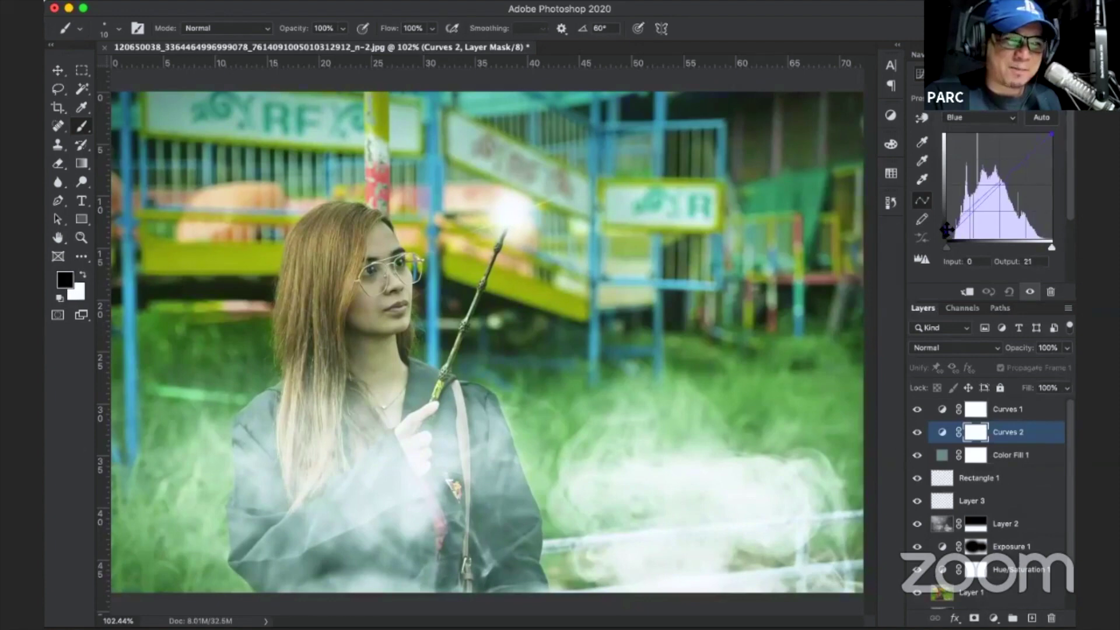
{"action": "left_click_drag", "start_coordinate": [1002, 180], "coordinate": [1000, 187]}
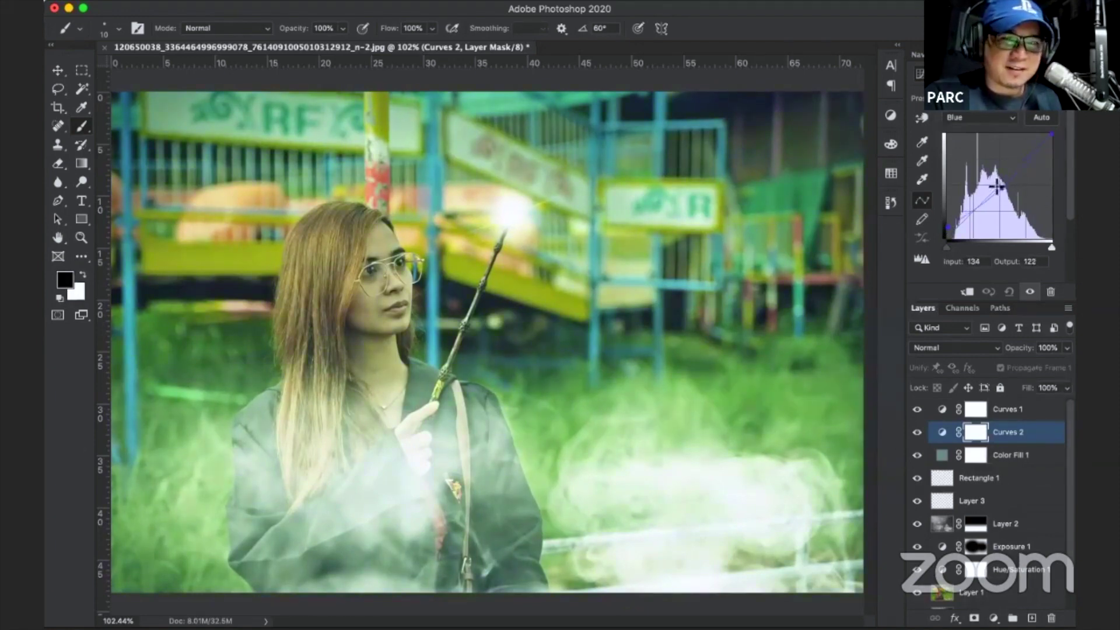
{"action": "left_click", "coordinate": [1031, 160]}
{"action": "left_click_drag", "start_coordinate": [1000, 187], "coordinate": [999, 186]}
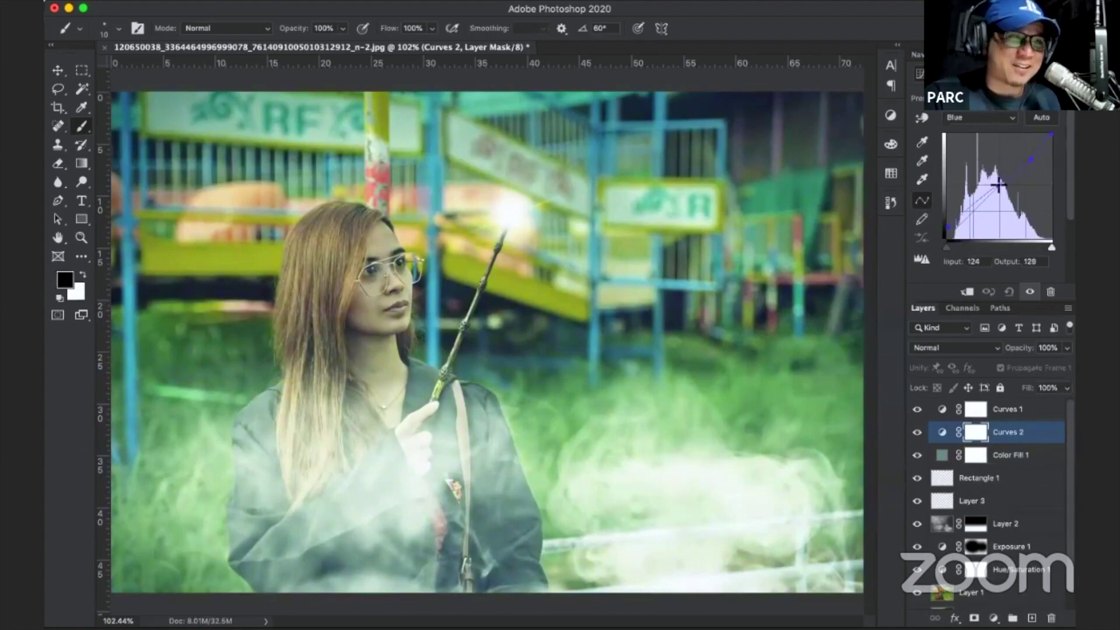
Add two points on the Red channel curve to warm the tones.
{"action": "left_click", "coordinate": [981, 115]}
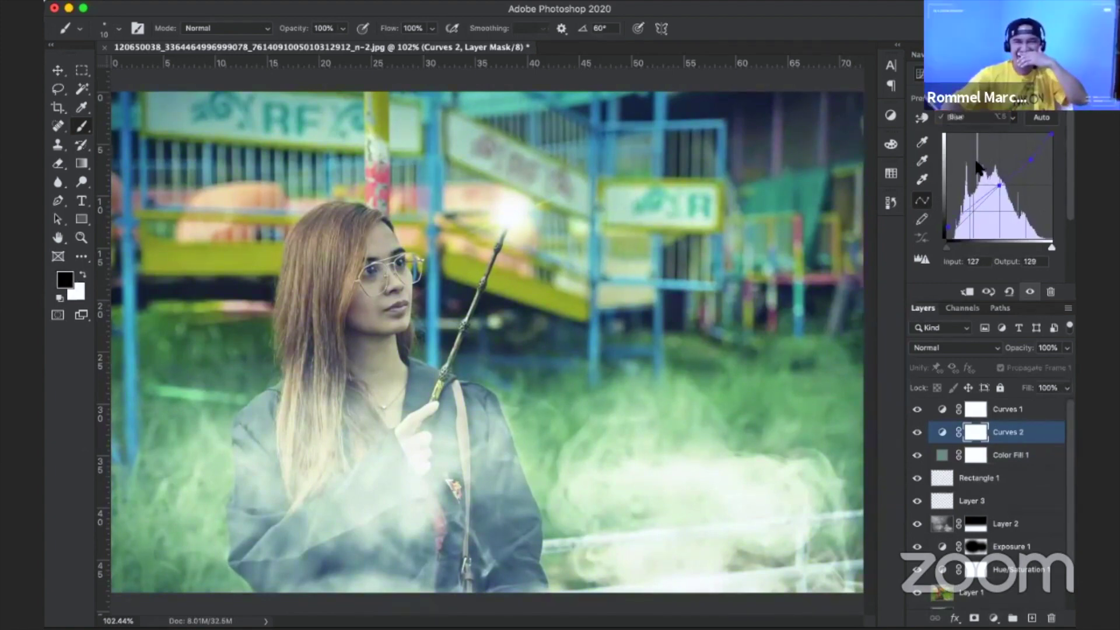
{"action": "key", "text": "alt+3"}
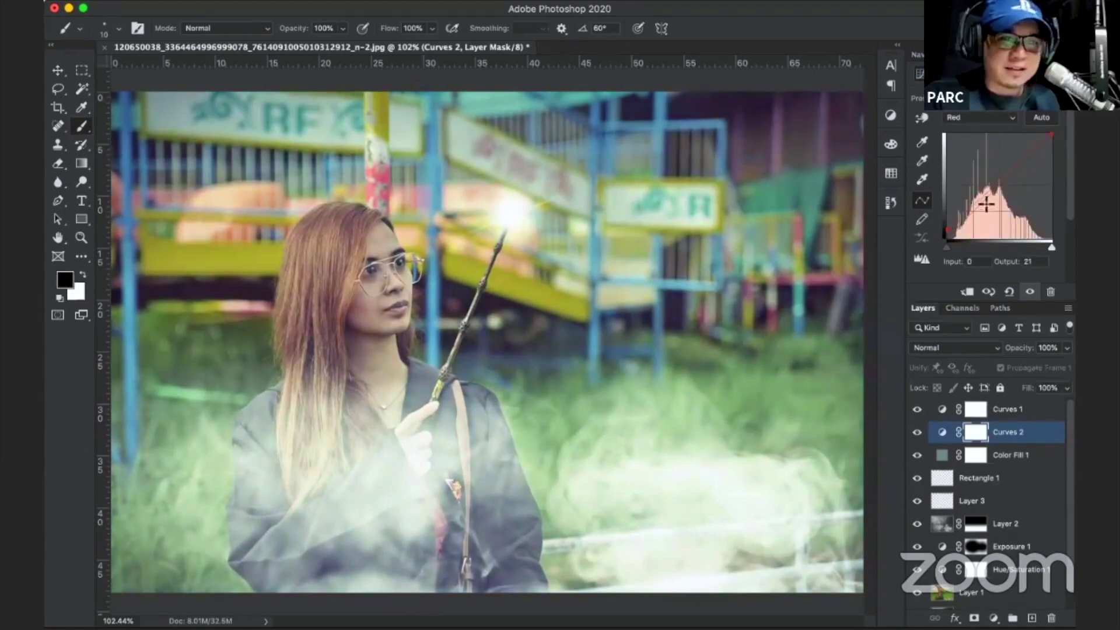
{"action": "left_click", "coordinate": [996, 187]}
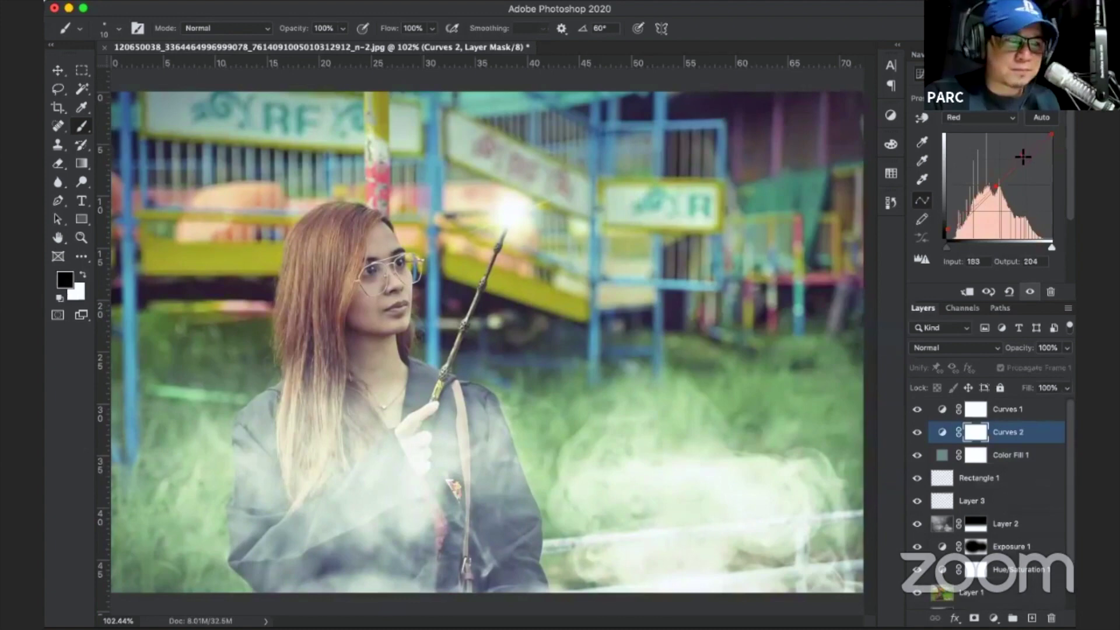
{"action": "left_click", "coordinate": [1027, 156]}
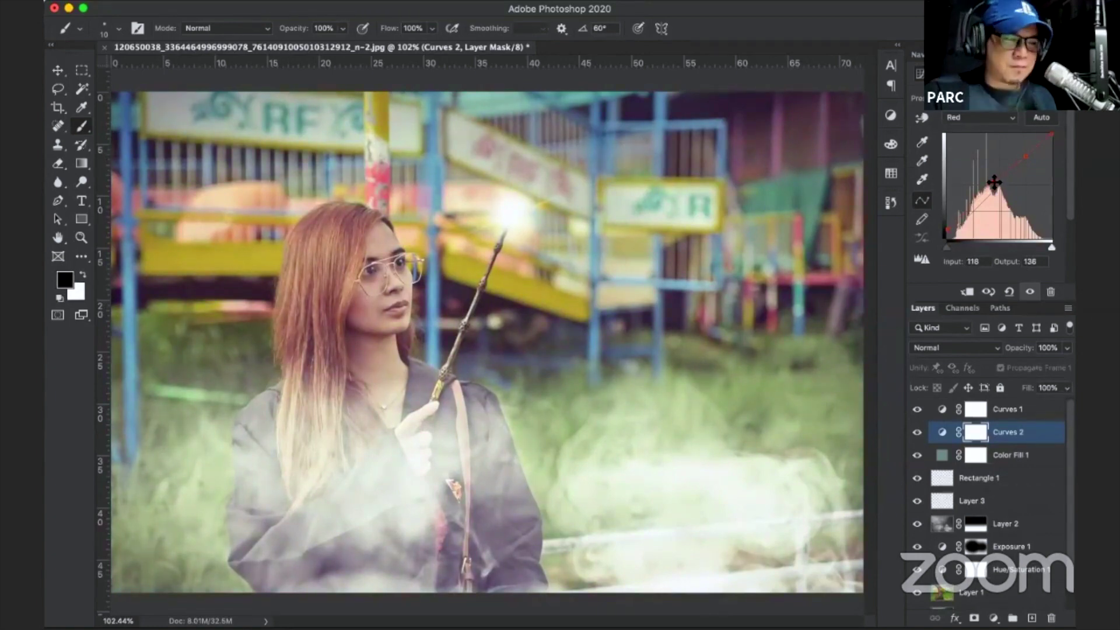
{"action": "key", "text": "super+1"}
{"action": "key", "text": "super+minus"}
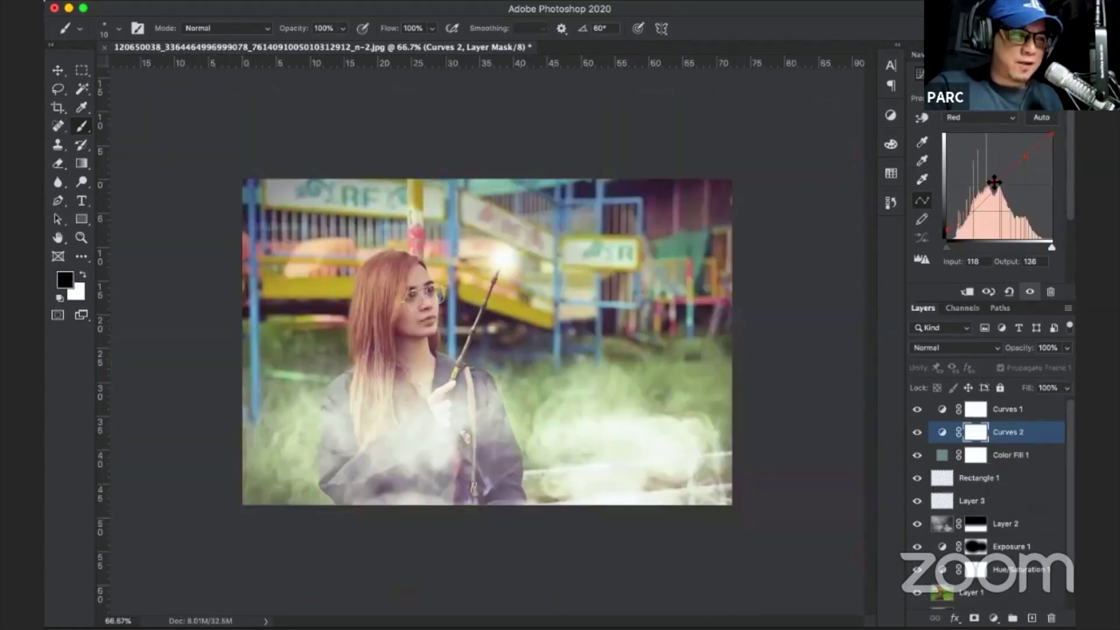
{"action": "key", "text": "c"}
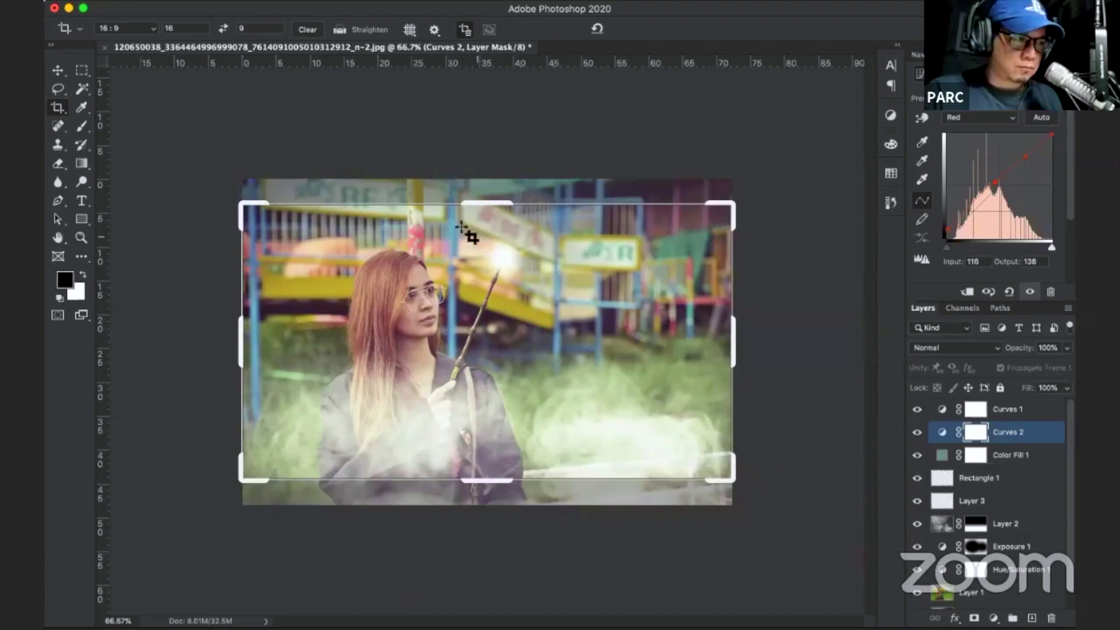
{"action": "left_click", "coordinate": [61, 70]}
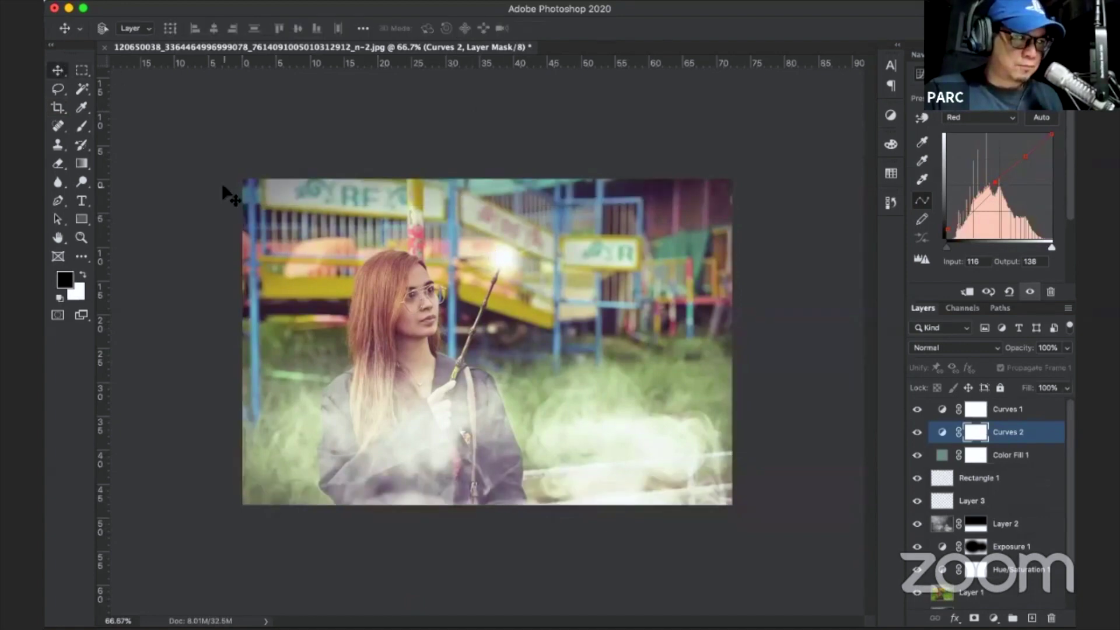
{"action": "key", "text": "c"}
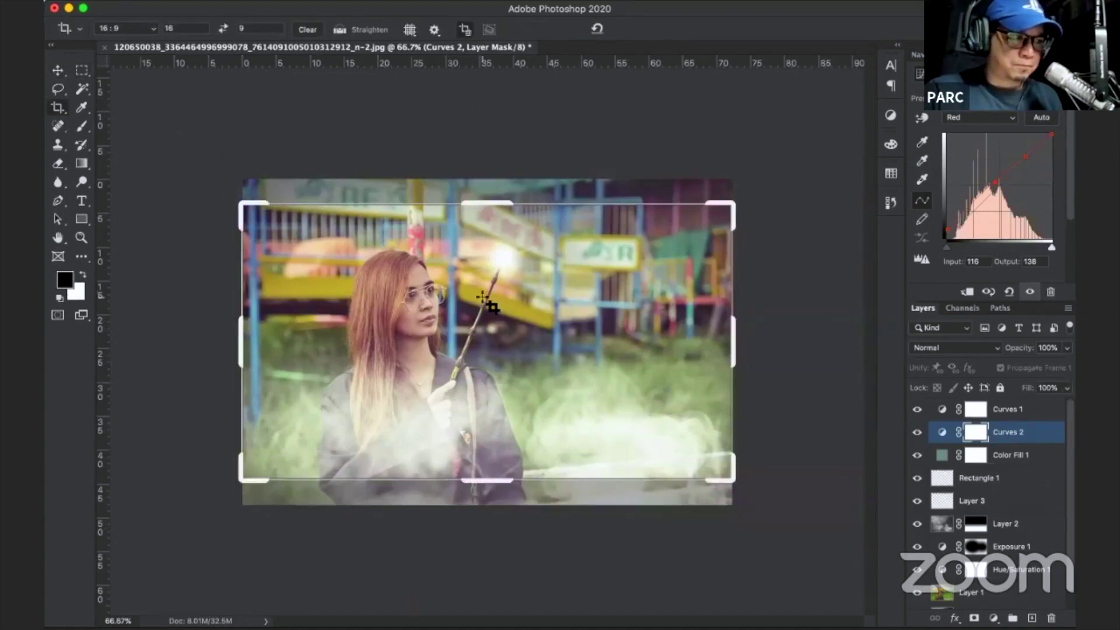
{"action": "left_click", "coordinate": [1058, 411]}
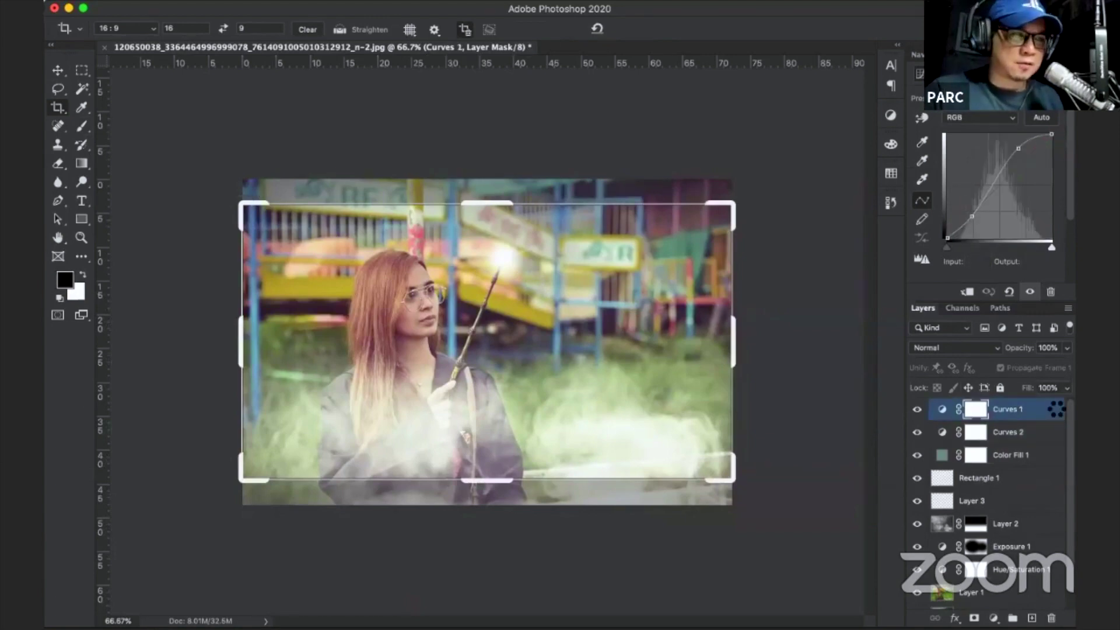
{"action": "left_click", "coordinate": [1057, 411]}
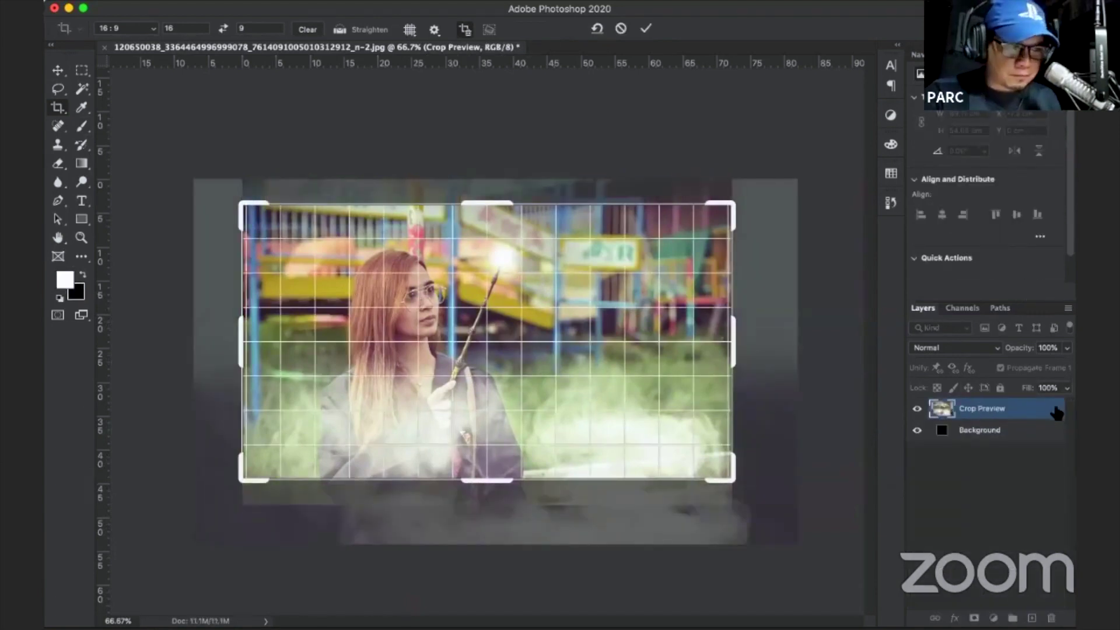
{"action": "key", "text": "Escape"}
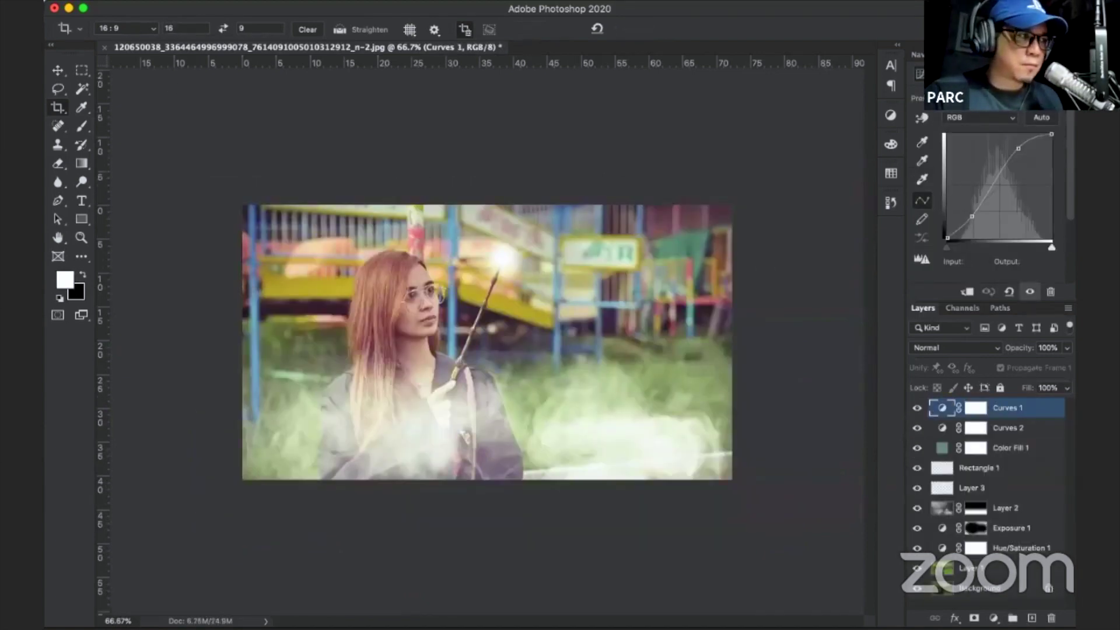
{"action": "left_click", "coordinate": [217, 0]}
View the Canvas Size in inches, then cancel without changes.
{"action": "left_click", "coordinate": [302, 120]}
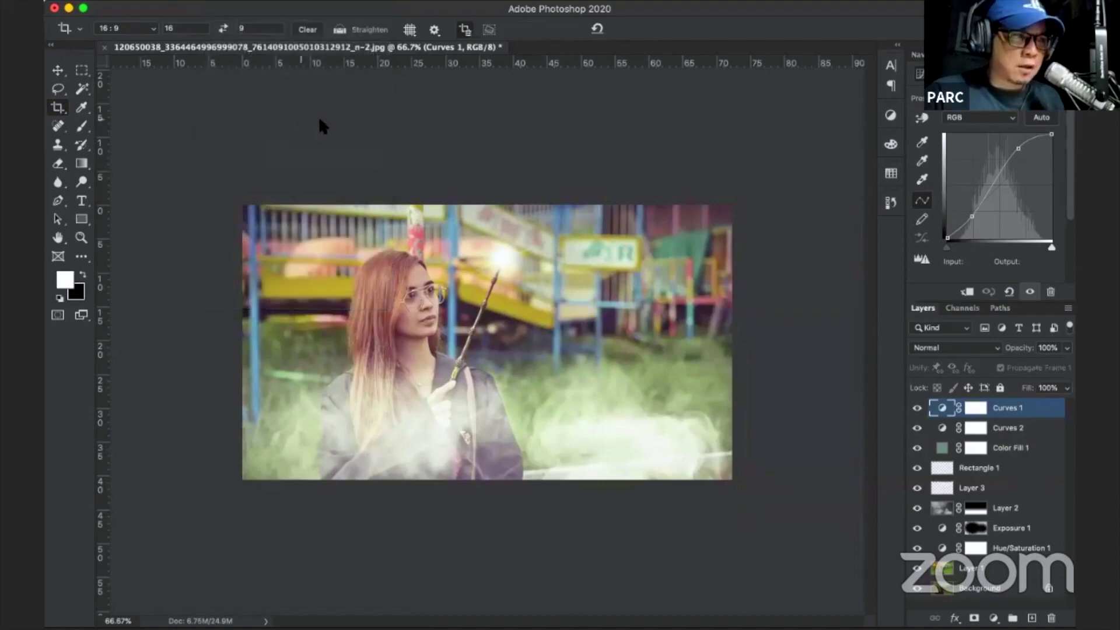
{"action": "left_click", "coordinate": [794, 377]}
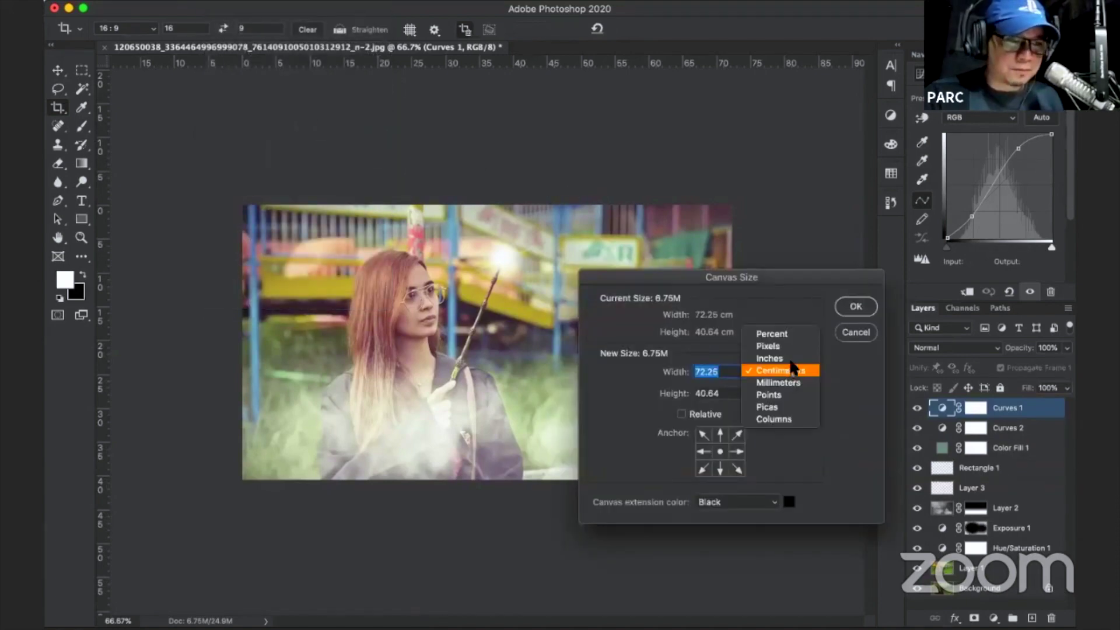
{"action": "left_click", "coordinate": [779, 358]}
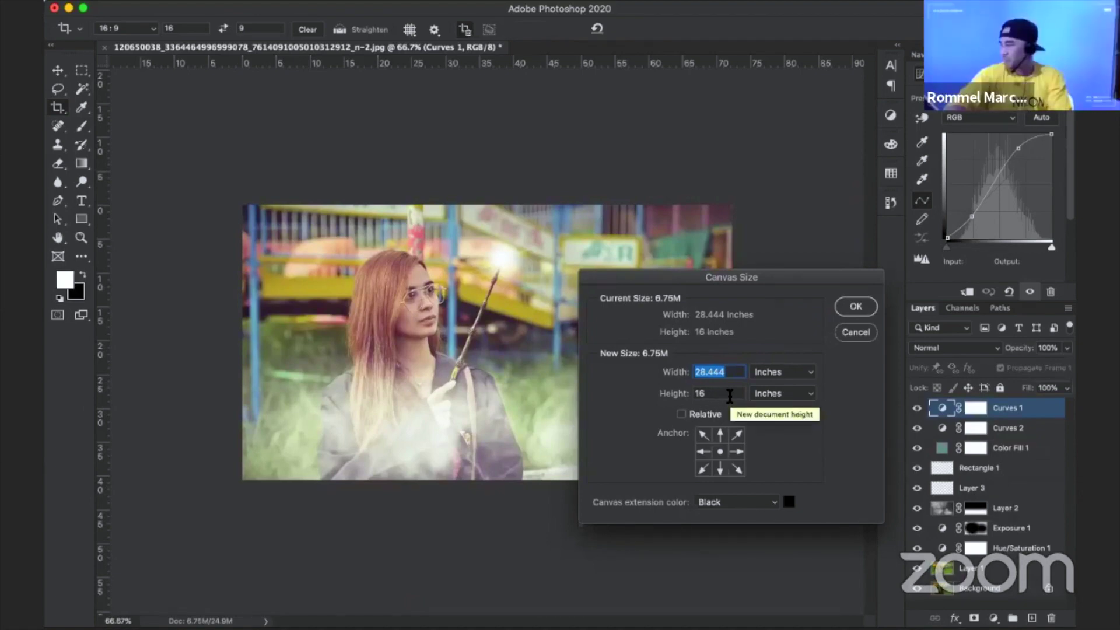
{"action": "left_click_drag", "start_coordinate": [730, 397], "coordinate": [674, 392]}
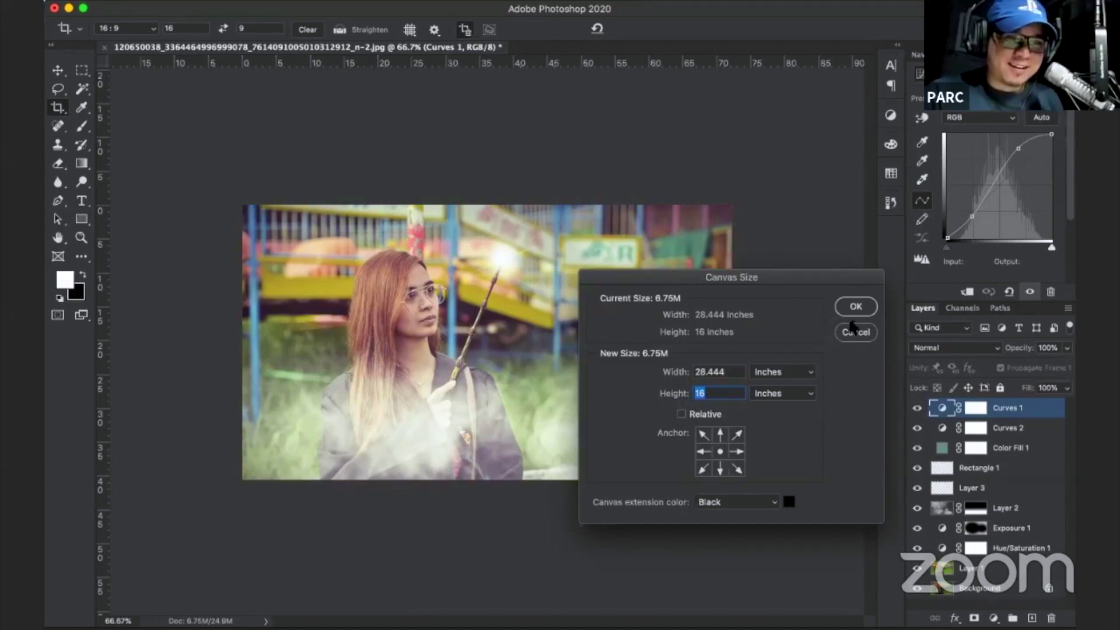
{"action": "left_click", "coordinate": [855, 332]}
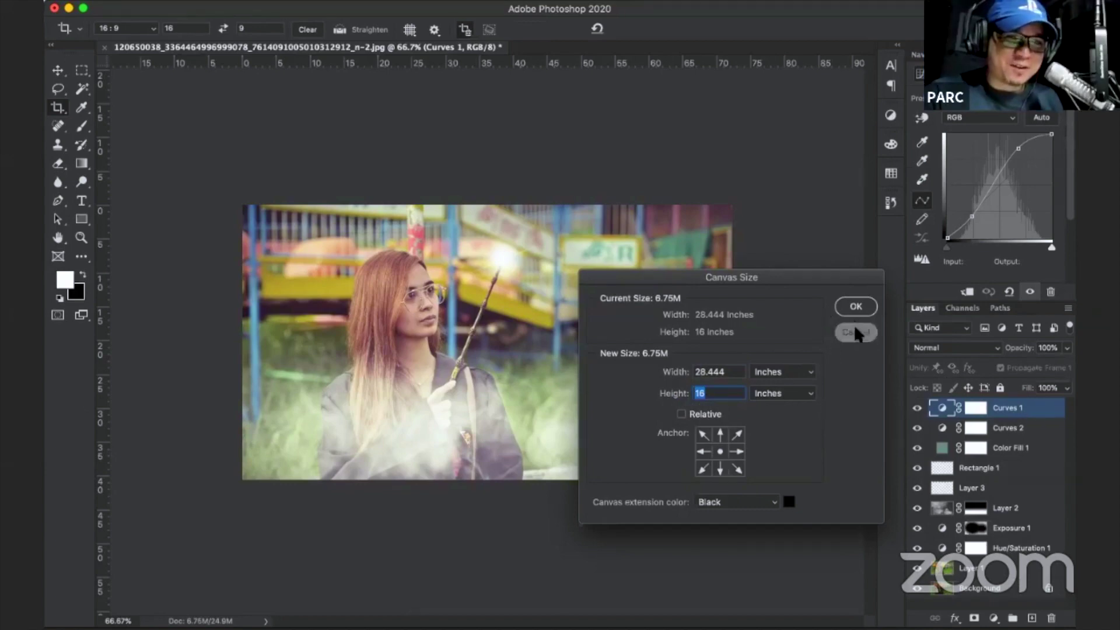
Merge all visible layers into a single Background layer.
{"action": "right_click", "coordinate": [1018, 415]}
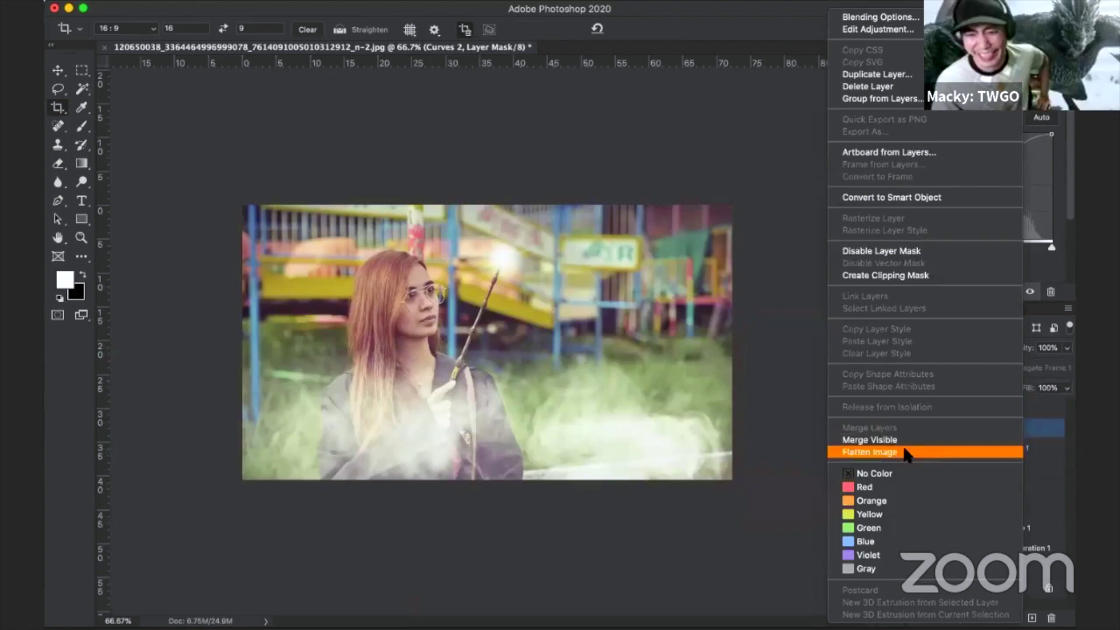
{"action": "left_click", "coordinate": [1069, 456]}
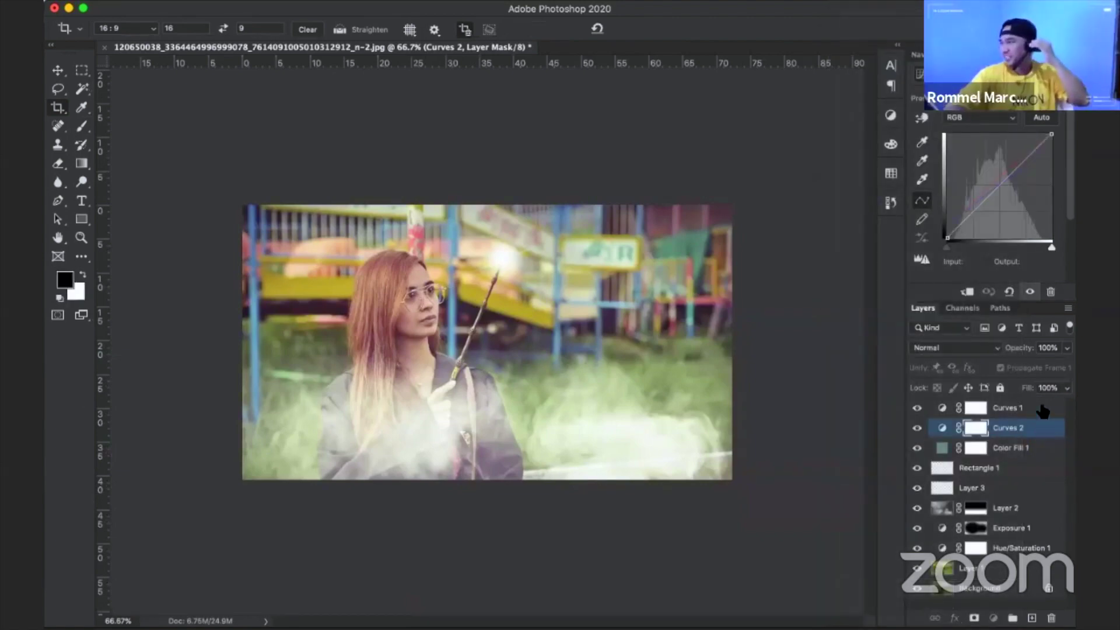
{"action": "left_click", "coordinate": [1043, 410]}
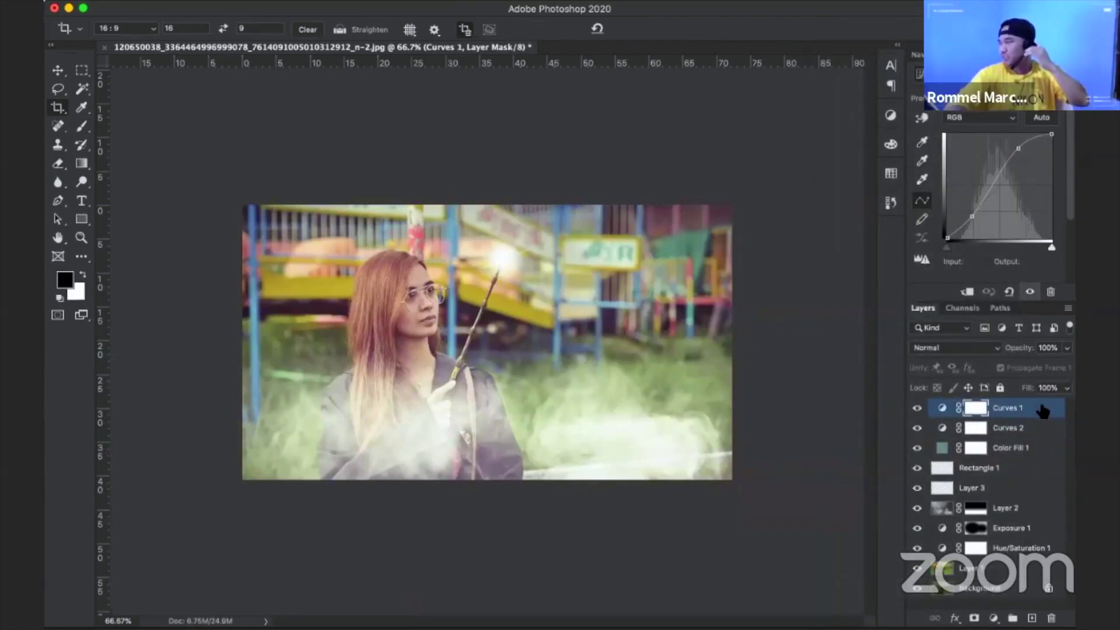
{"action": "right_click", "coordinate": [1038, 412]}
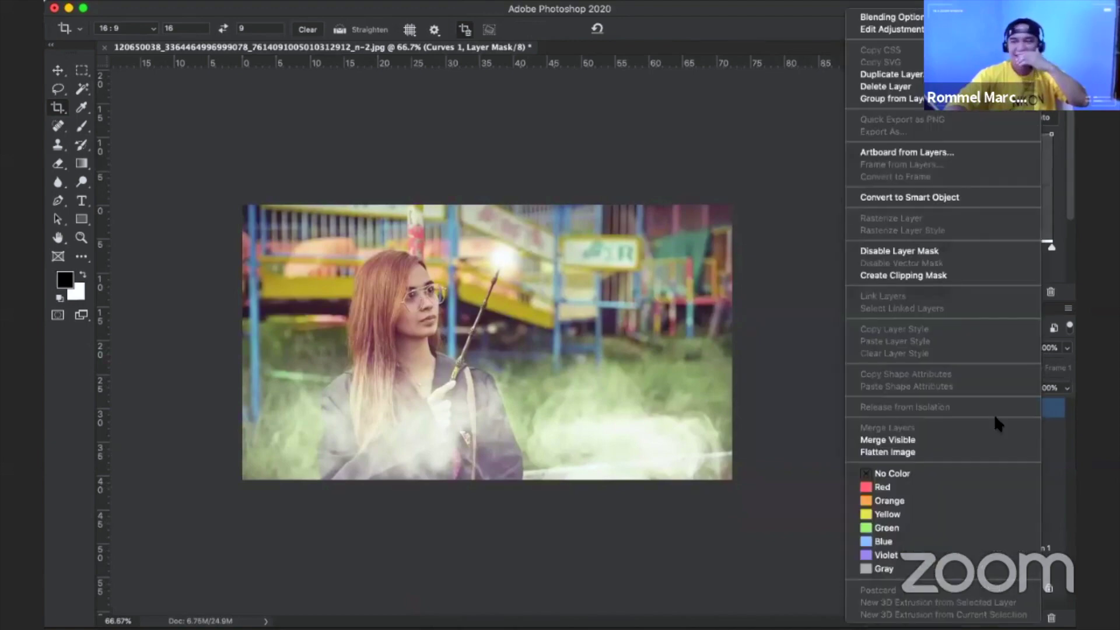
{"action": "left_click", "coordinate": [970, 442]}
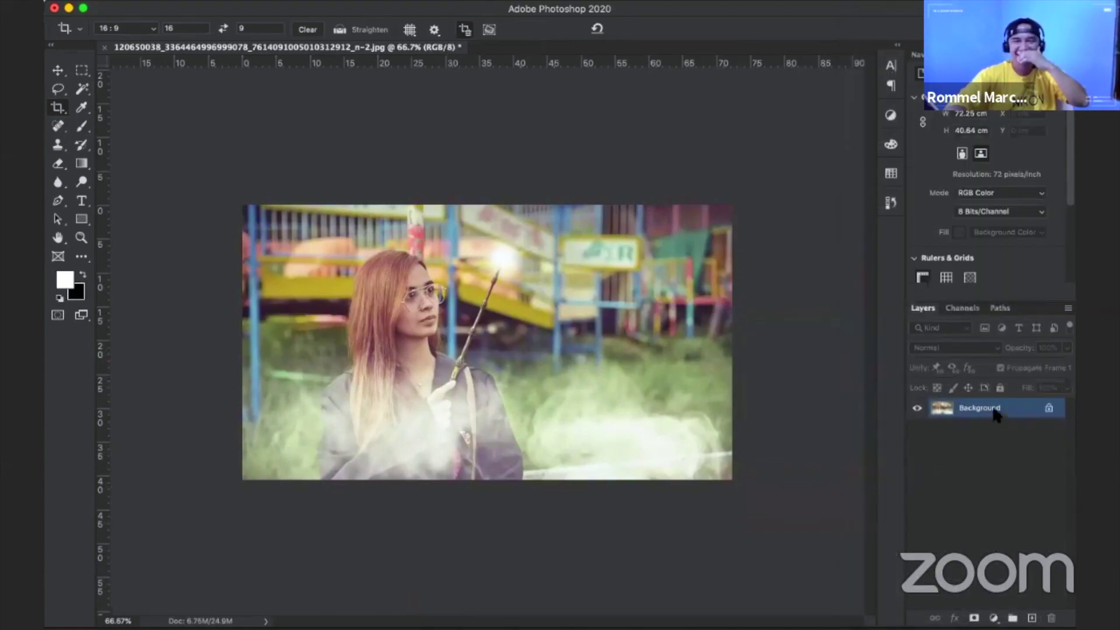
{"action": "left_click", "coordinate": [218, 3]}
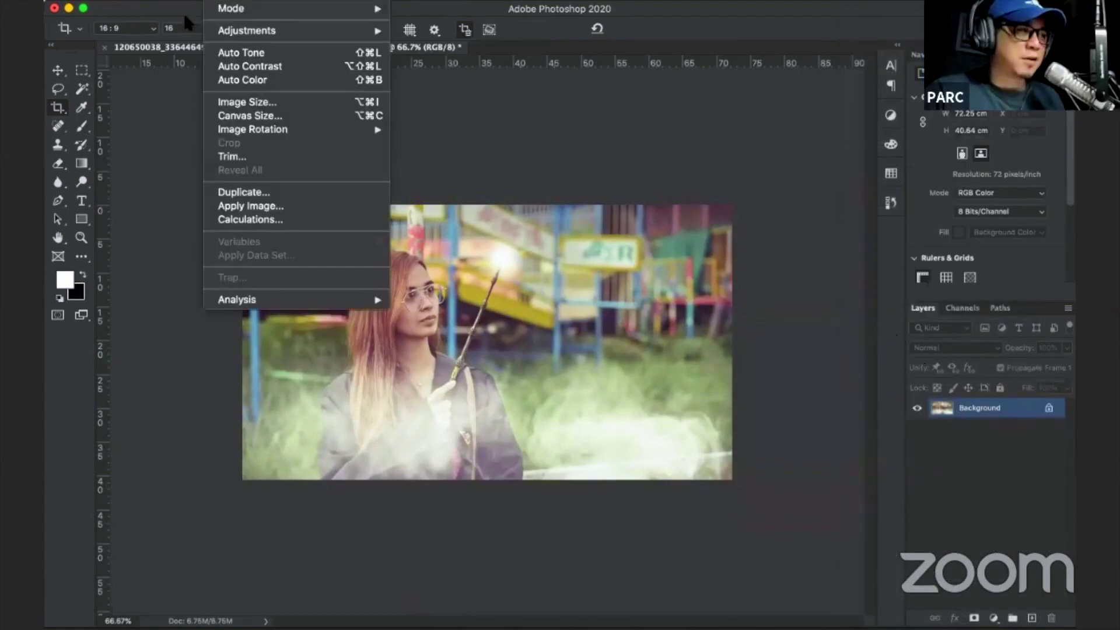
{"action": "left_click", "coordinate": [290, 115]}
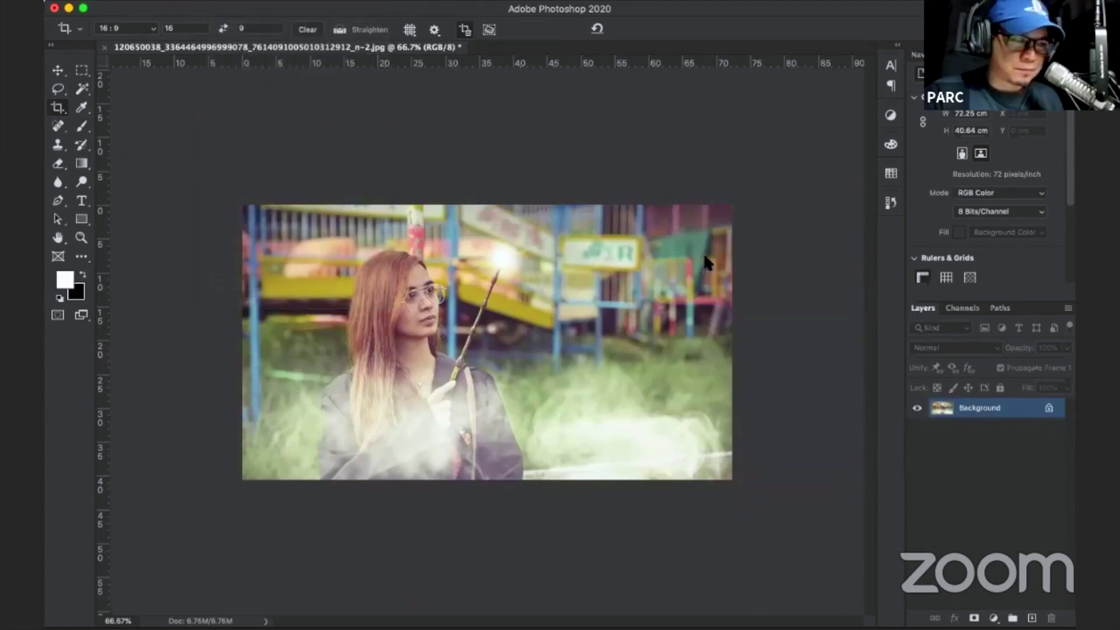
{"action": "left_click", "coordinate": [784, 394]}
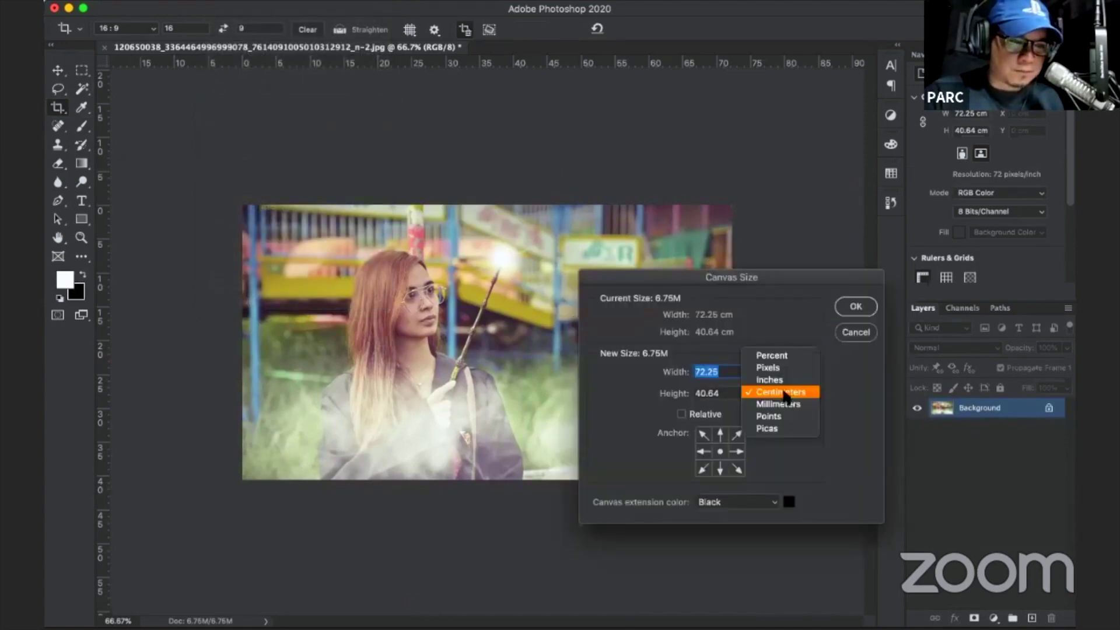
{"action": "left_click", "coordinate": [789, 383]}
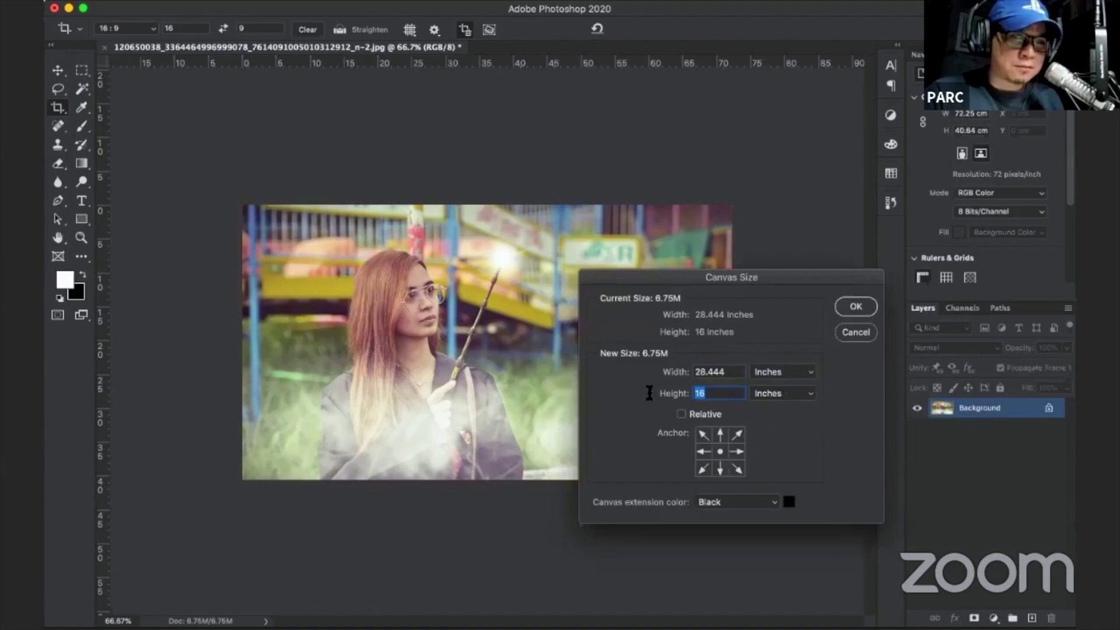
{"action": "type", "text": "20"}
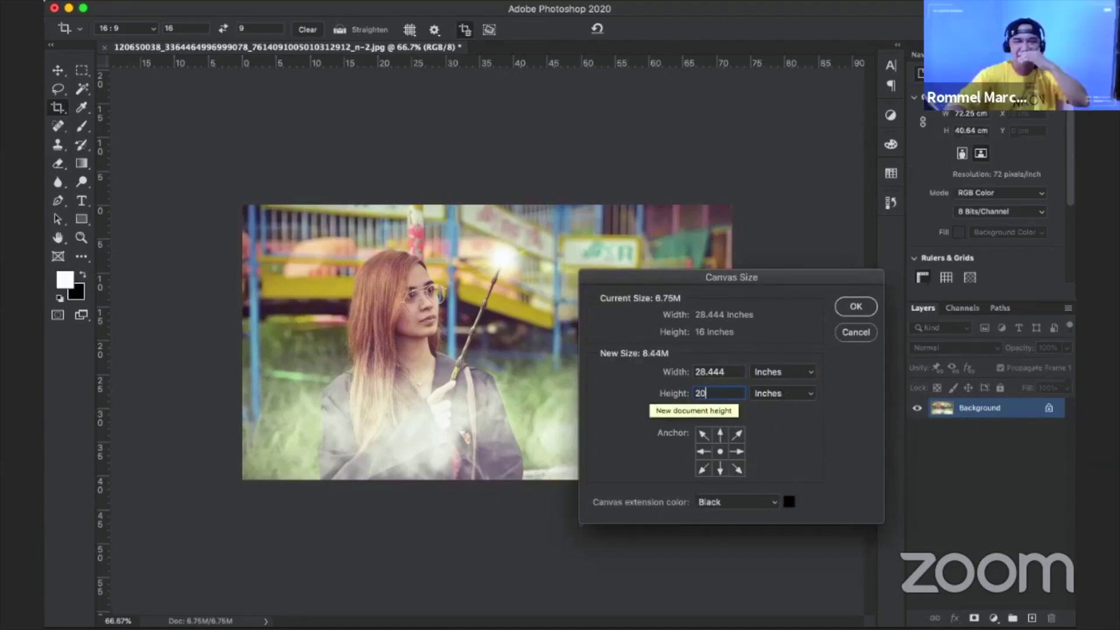
{"action": "left_click", "coordinate": [856, 306]}
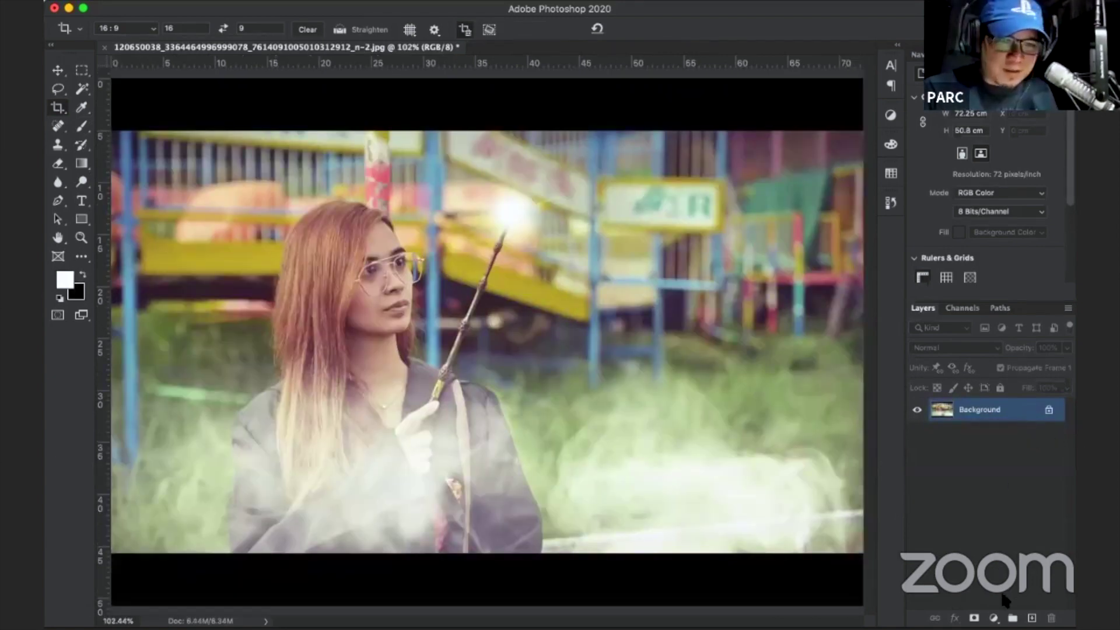
{"action": "left_click", "coordinate": [993, 619]}
{"action": "left_click", "coordinate": [943, 419]}
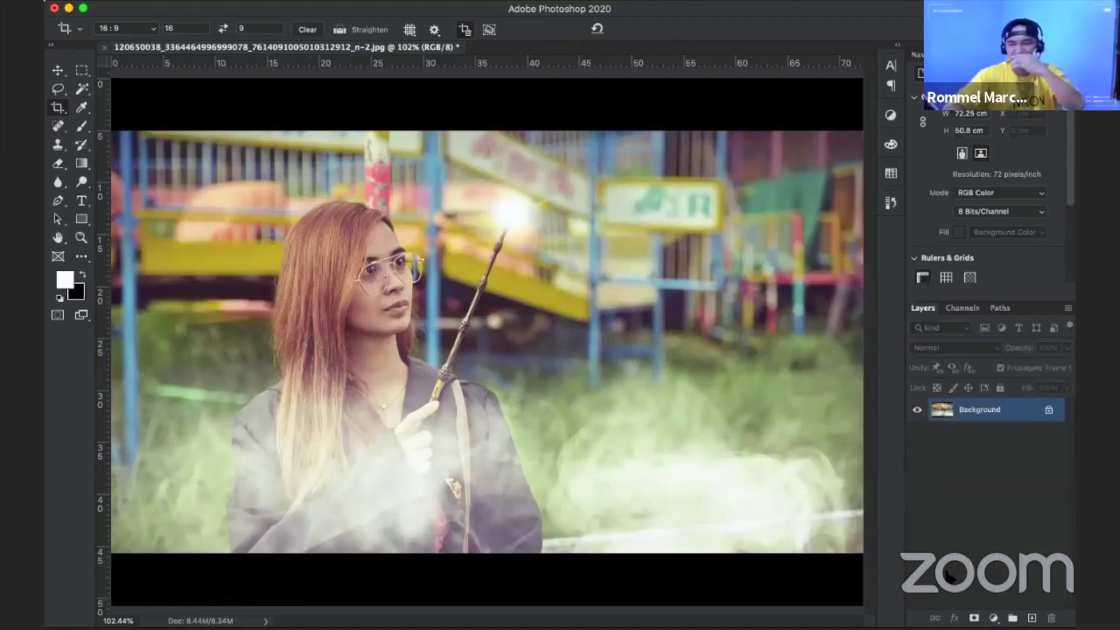
{"action": "left_click", "coordinate": [993, 619]}
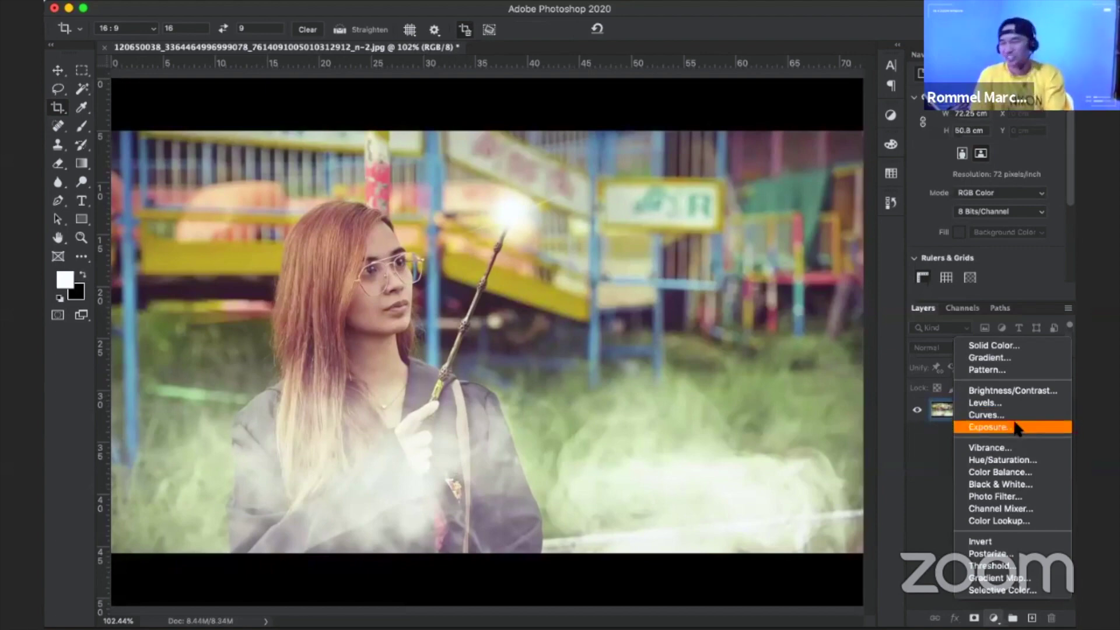
{"action": "left_click", "coordinate": [992, 425]}
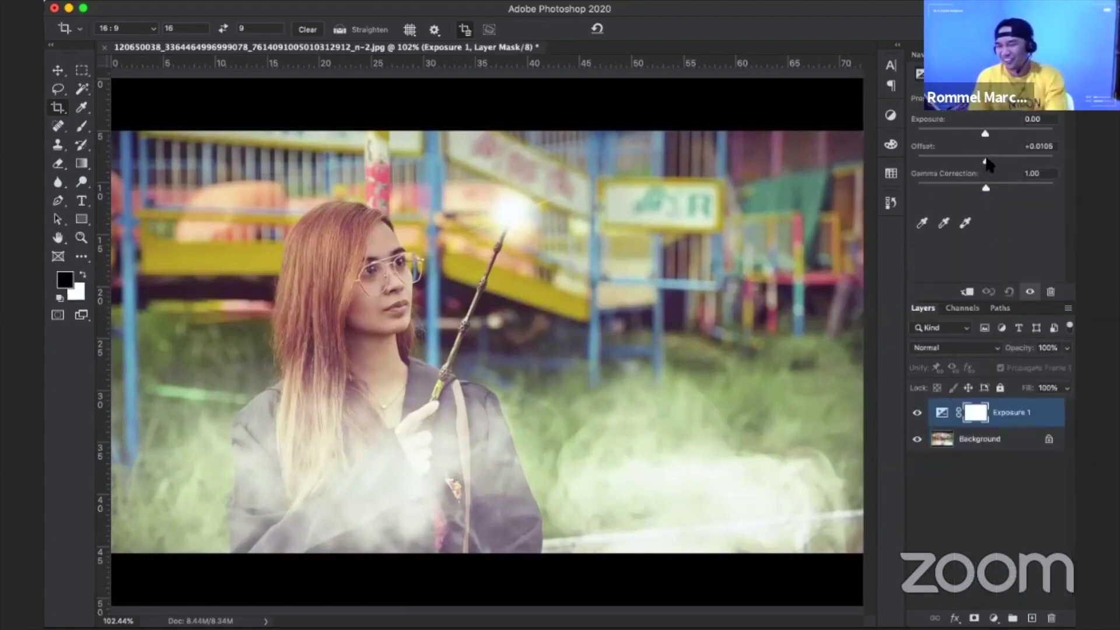
{"action": "left_click_drag", "start_coordinate": [987, 165], "coordinate": [985, 164]}
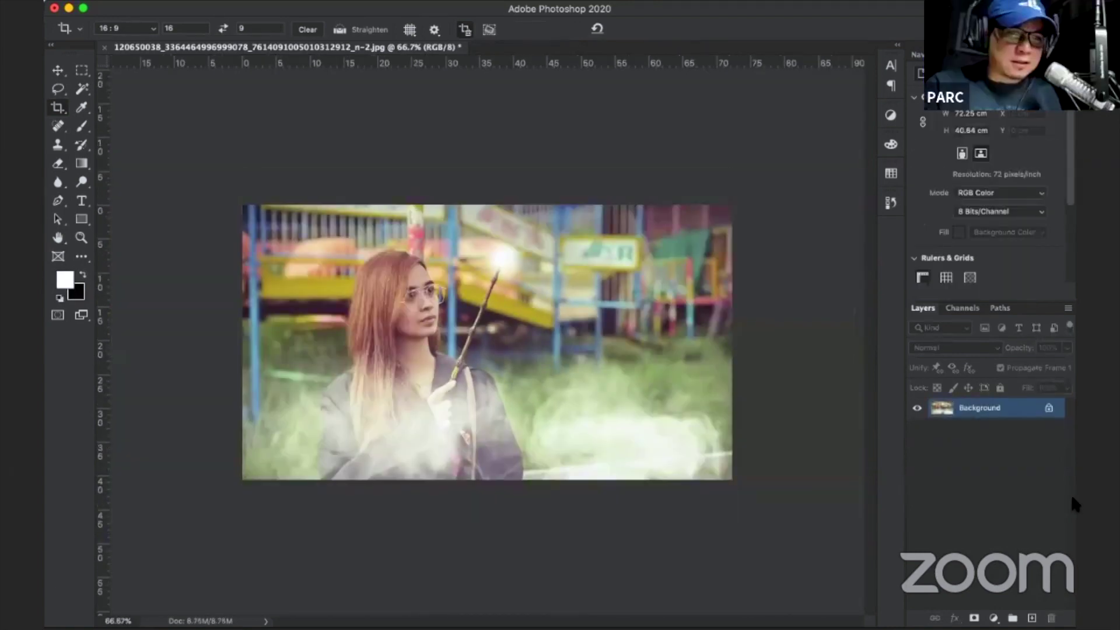
Compare the portrait's Curves and edits with the original at 100%, then float its window.
{"action": "key", "text": "ctrl+z"}
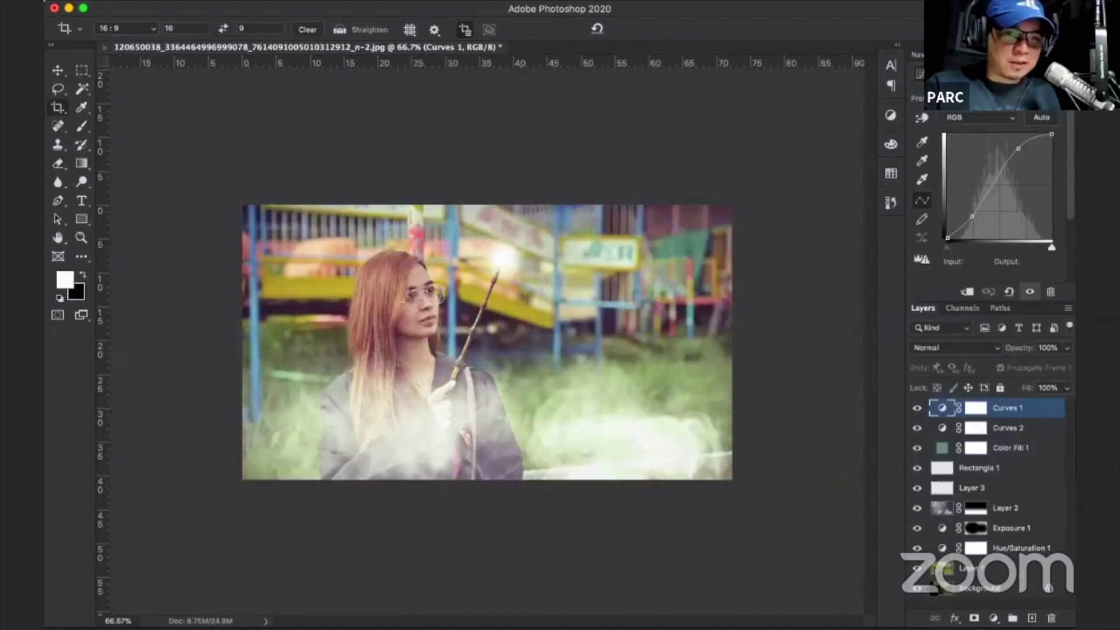
{"action": "left_click", "coordinate": [1030, 292]}
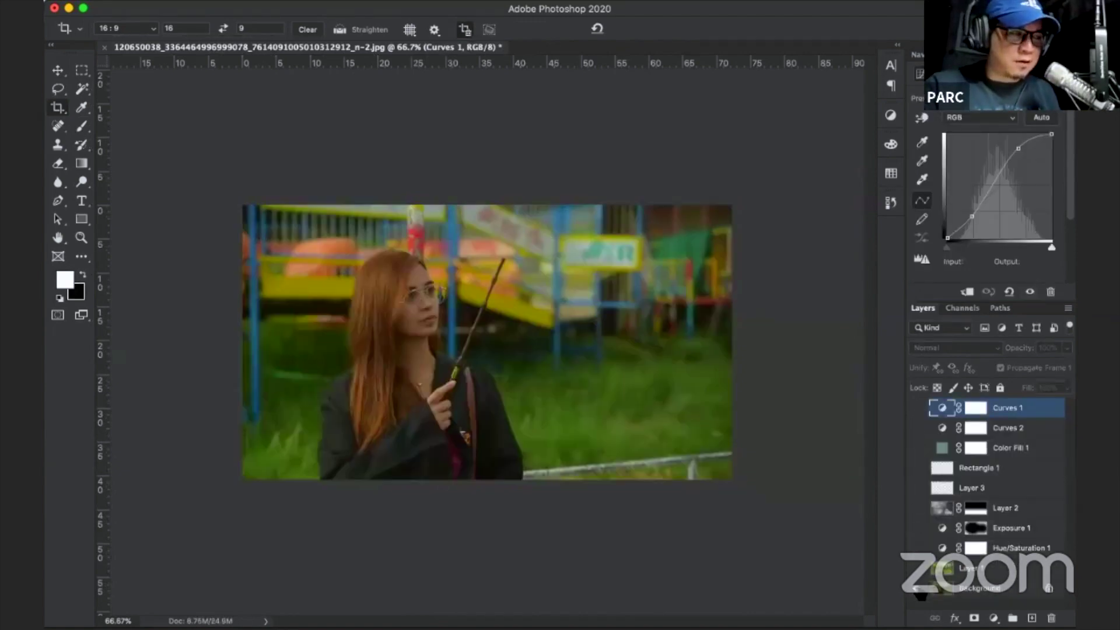
{"action": "left_click", "coordinate": [1030, 292]}
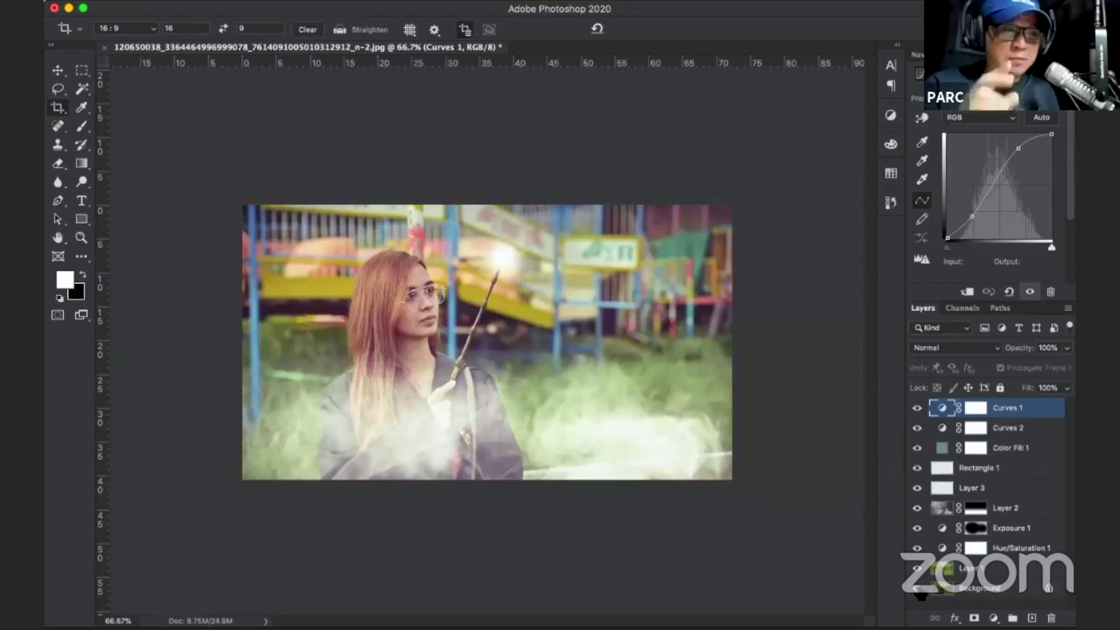
{"action": "left_click", "coordinate": [918, 588], "text": "alt"}
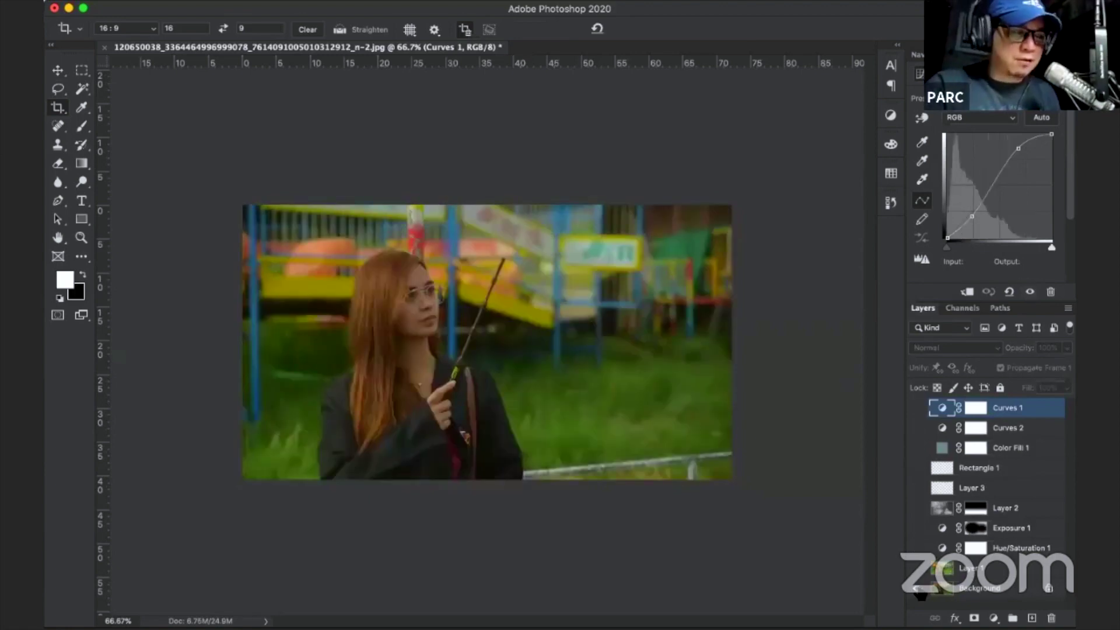
{"action": "key", "text": "super+1"}
{"action": "left_click", "coordinate": [918, 588], "text": "alt"}
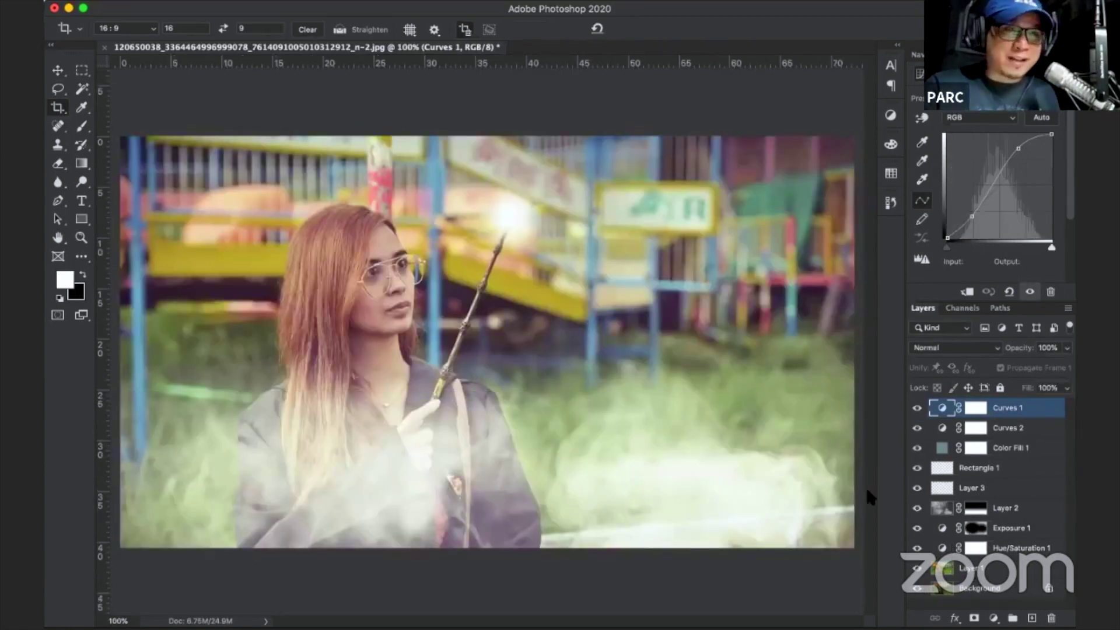
{"action": "left_click", "coordinate": [918, 588], "text": "alt"}
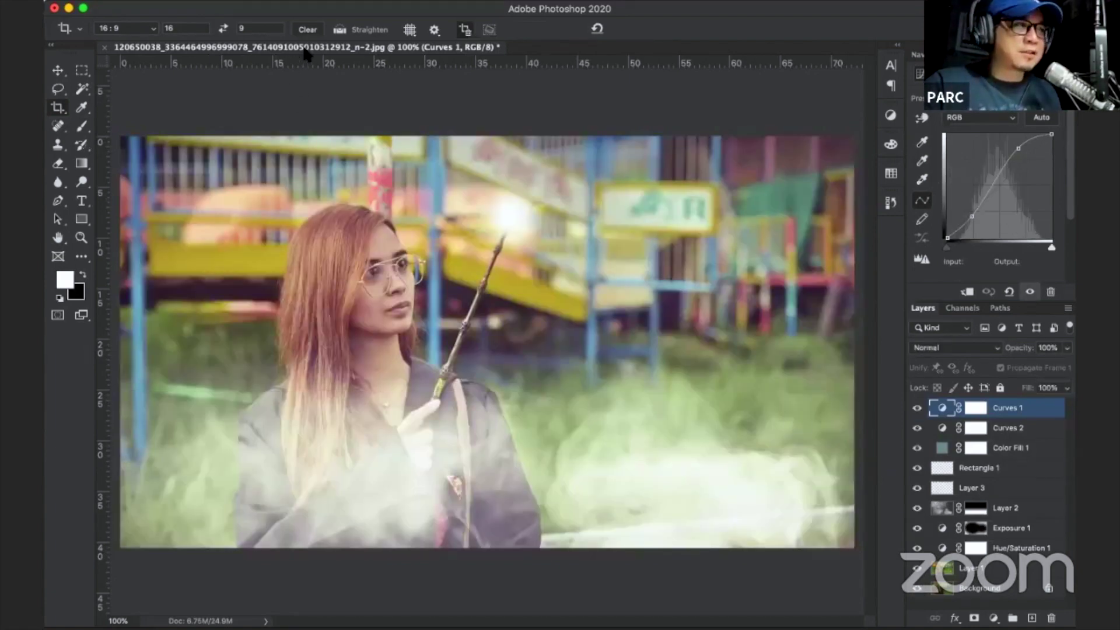
{"action": "left_click_drag", "start_coordinate": [345, 129], "coordinate": [338, 128]}
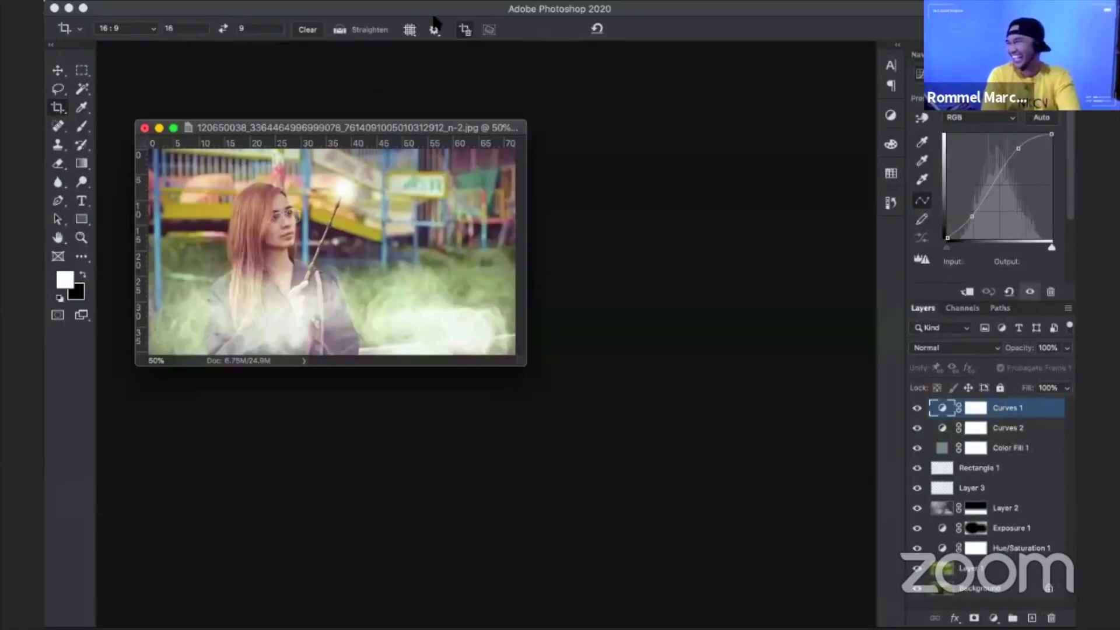
Bring the silhouette and beach model photos forward and reposition the beach and portrait windows.
{"action": "left_click", "coordinate": [469, 1]}
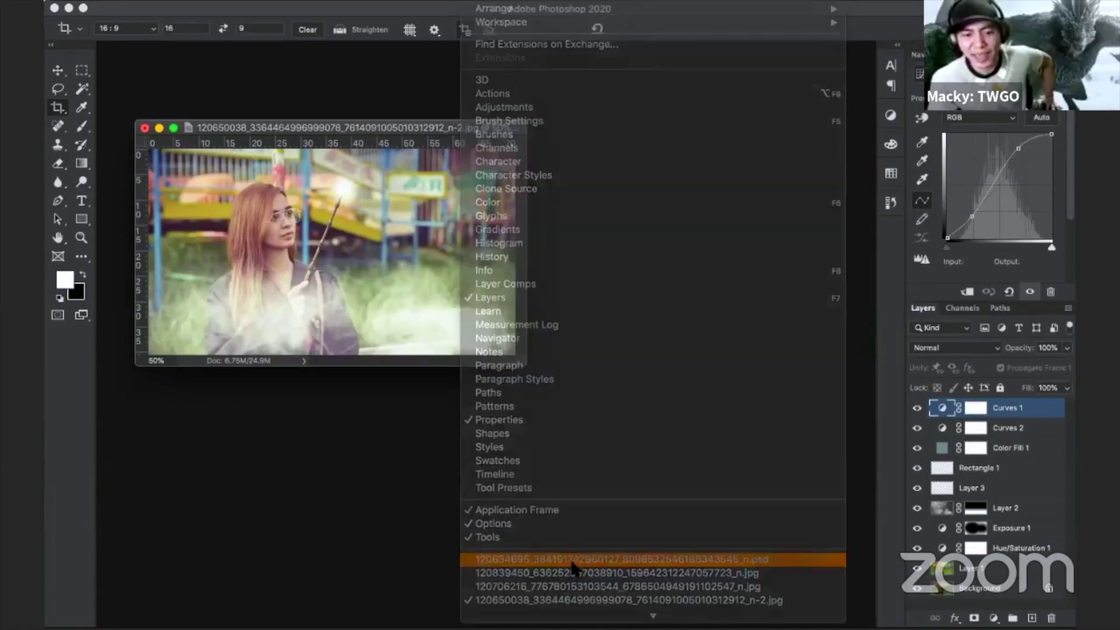
{"action": "left_click", "coordinate": [573, 562]}
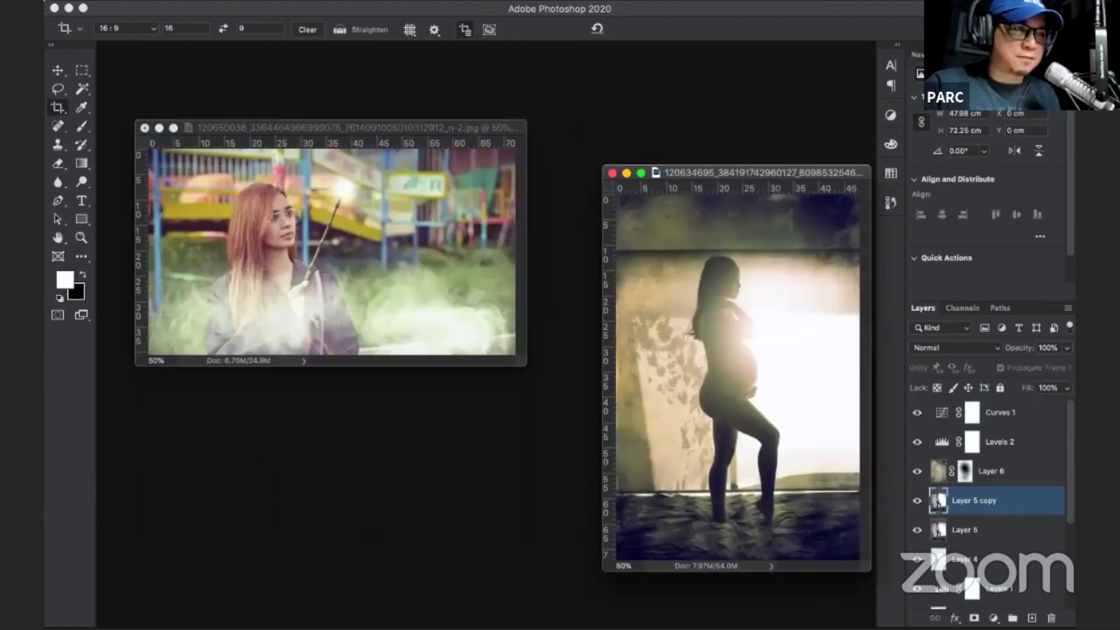
{"action": "left_click", "coordinate": [470, 1]}
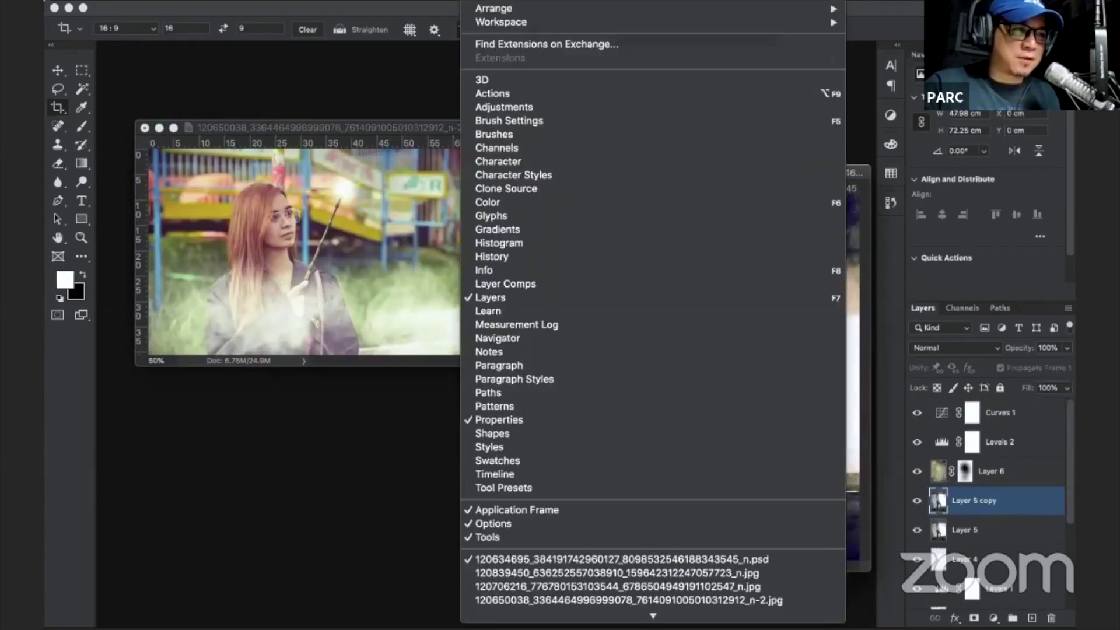
{"action": "left_click", "coordinate": [648, 573]}
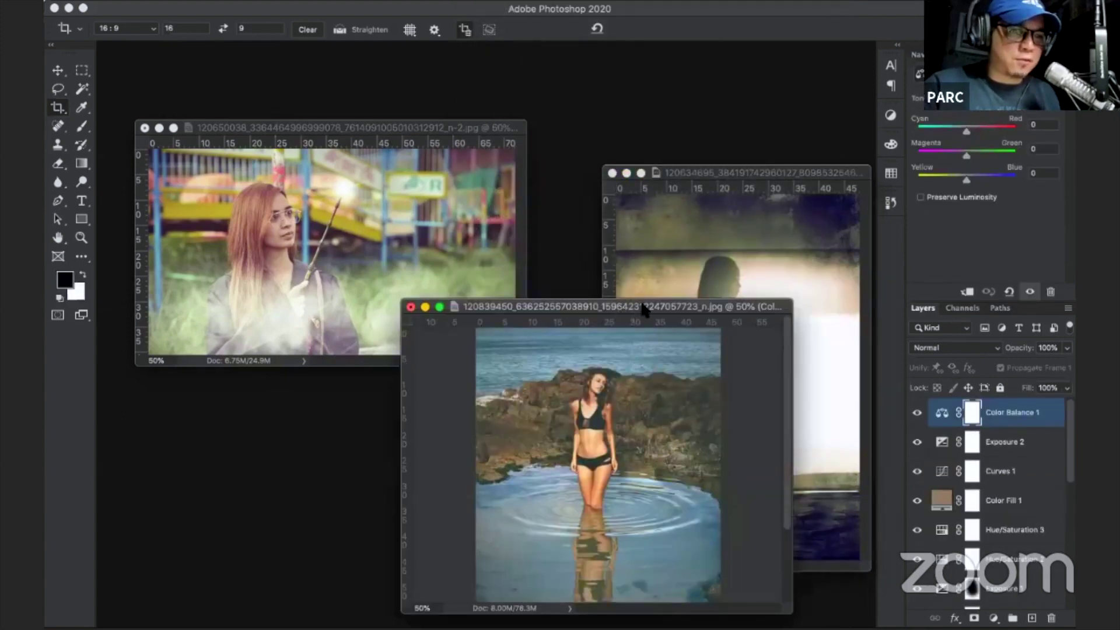
{"action": "left_click_drag", "start_coordinate": [643, 306], "coordinate": [499, 196]}
{"action": "double_click", "coordinate": [496, 193]}
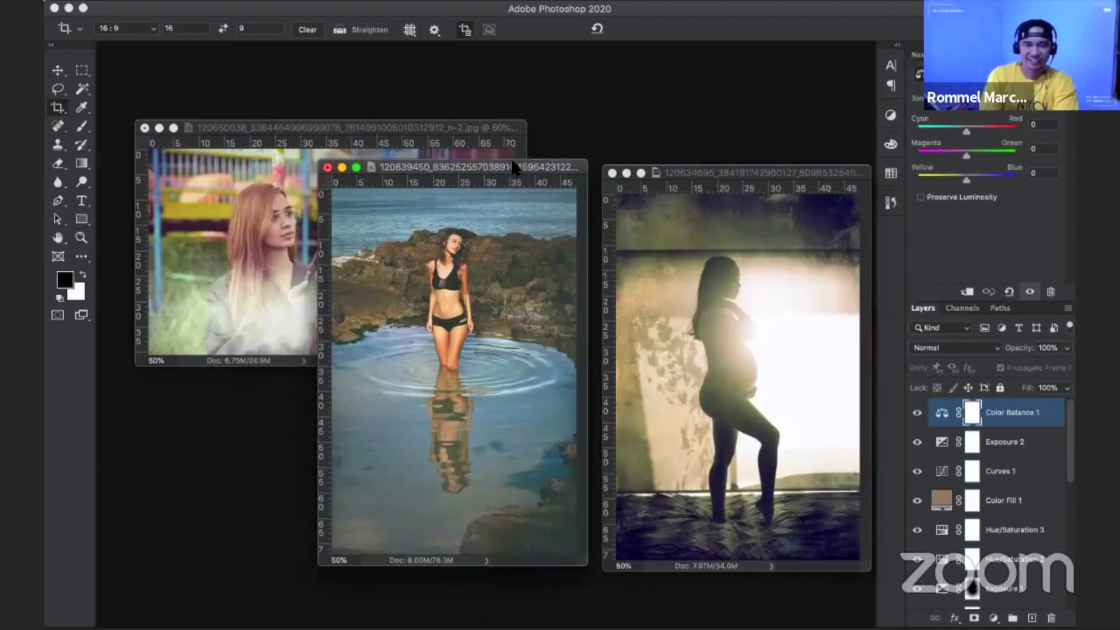
{"action": "left_click_drag", "start_coordinate": [420, 121], "coordinate": [411, 68]}
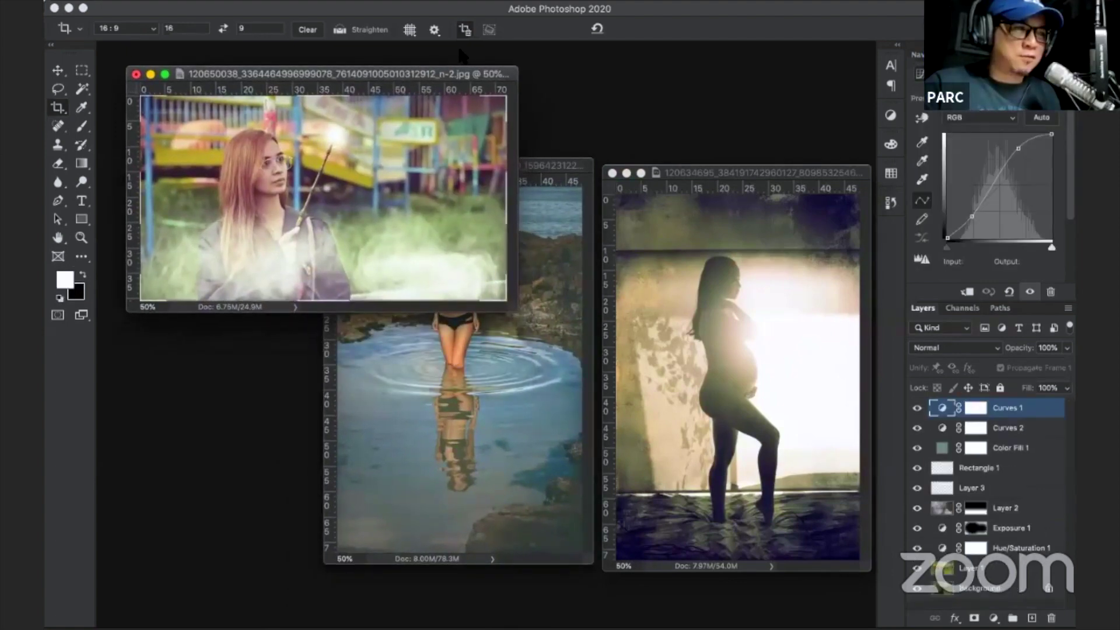
Show the lake photo at 33.33% in a window at the lower left.
{"action": "left_click", "coordinate": [467, 2]}
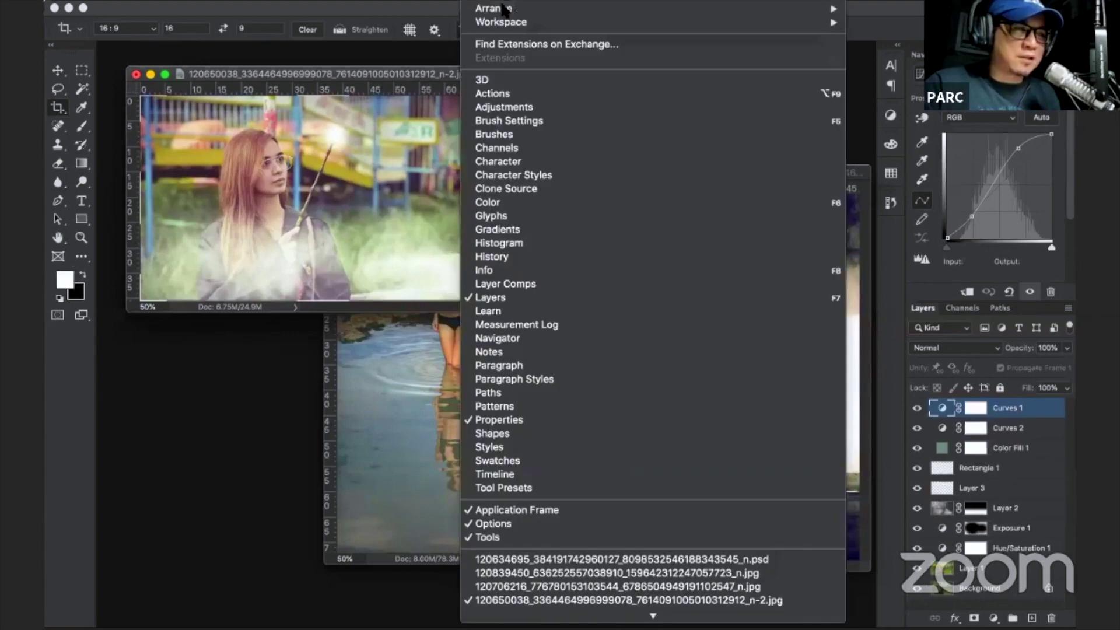
{"action": "left_click", "coordinate": [648, 587]}
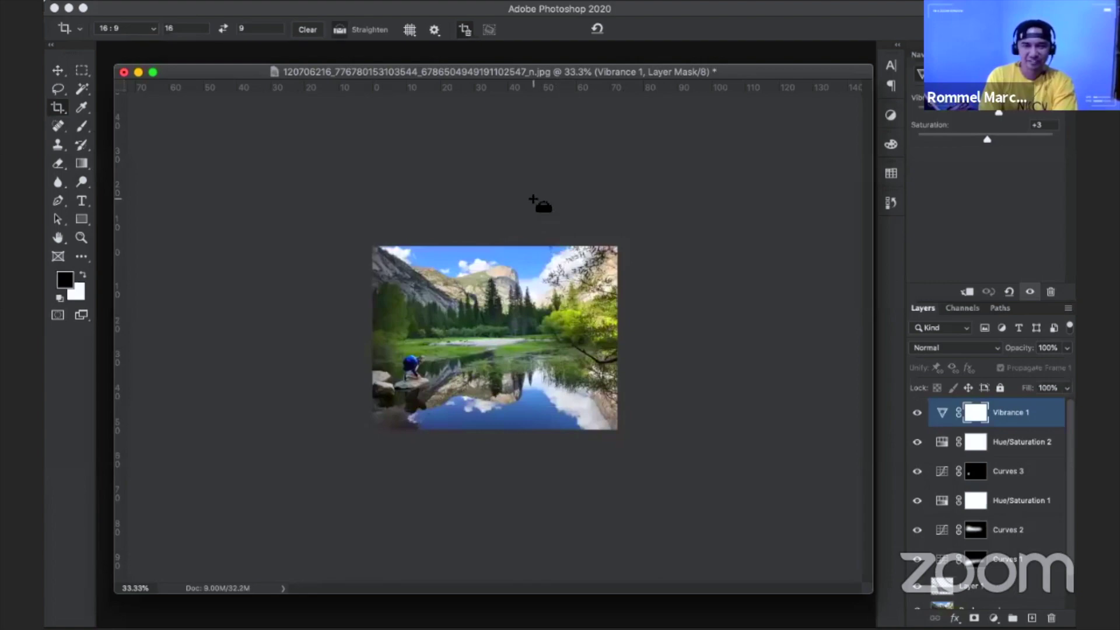
{"action": "key", "text": "ctrl+minus"}
{"action": "key", "text": "ctrl+plus"}
{"action": "key", "text": "ctrl+plus"}
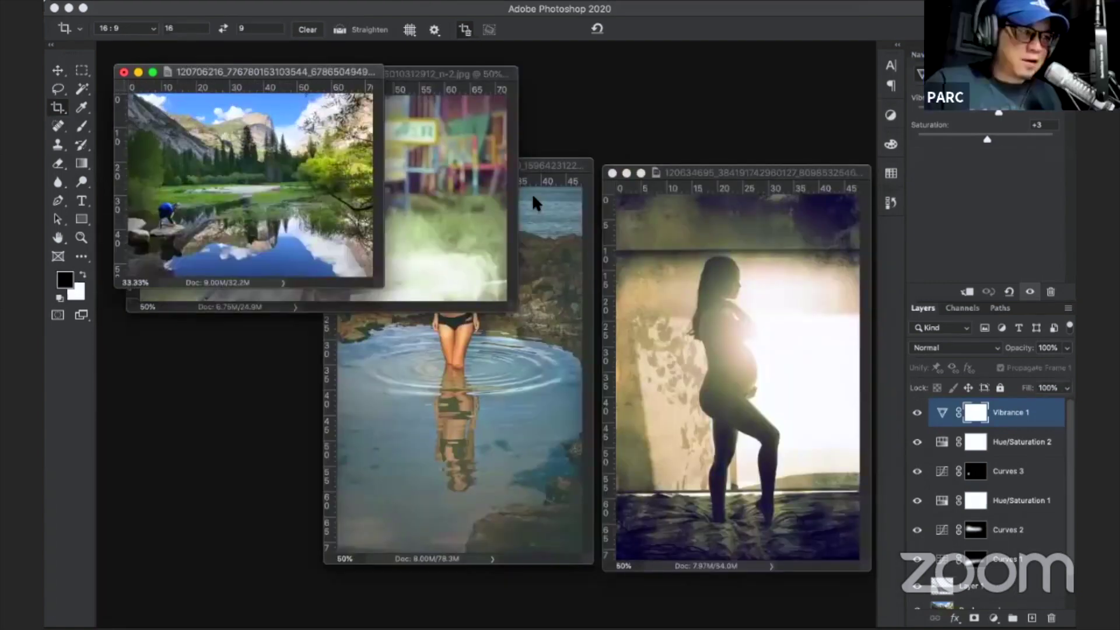
{"action": "left_click_drag", "start_coordinate": [312, 71], "coordinate": [324, 347]}
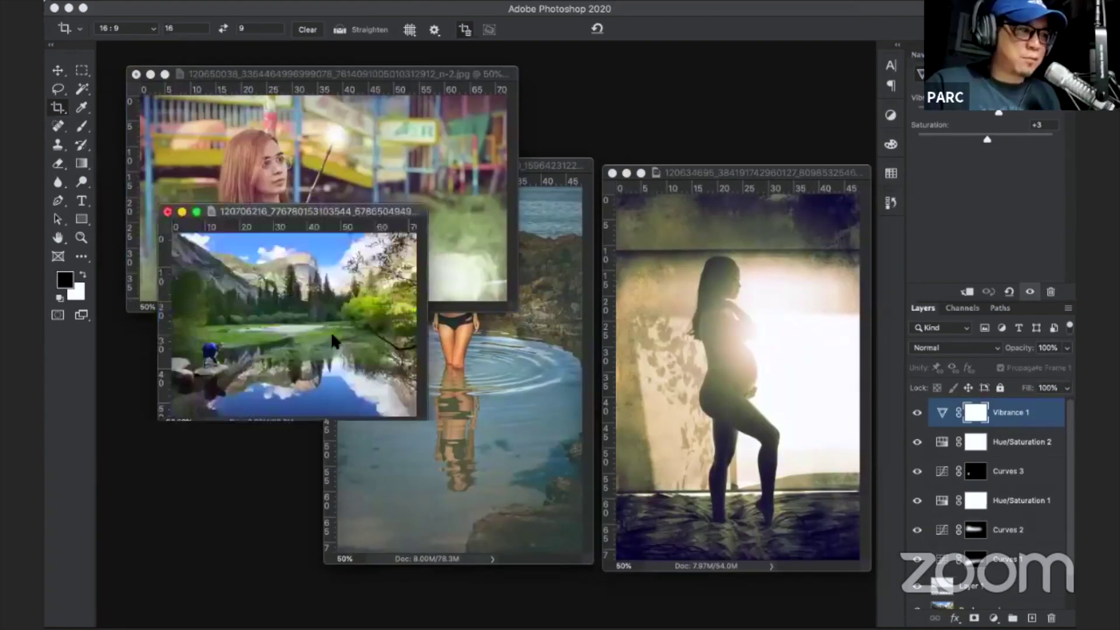
Rearrange the beach, silhouette and lake windows so all four photos sit side by side.
{"action": "left_click_drag", "start_coordinate": [461, 166], "coordinate": [642, 75]}
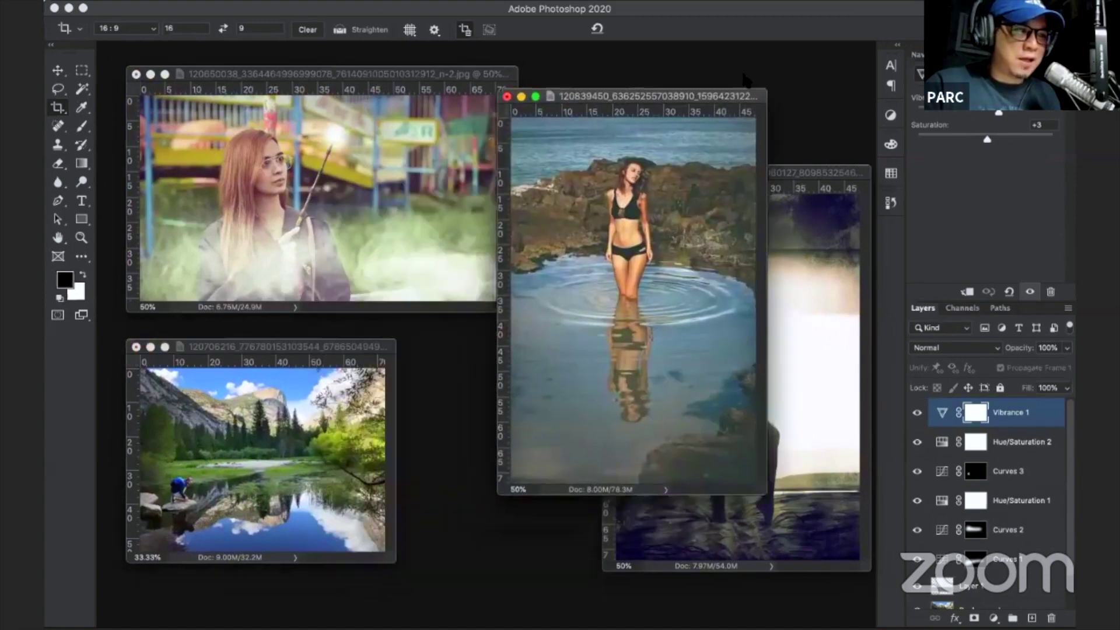
{"action": "key", "text": "Escape"}
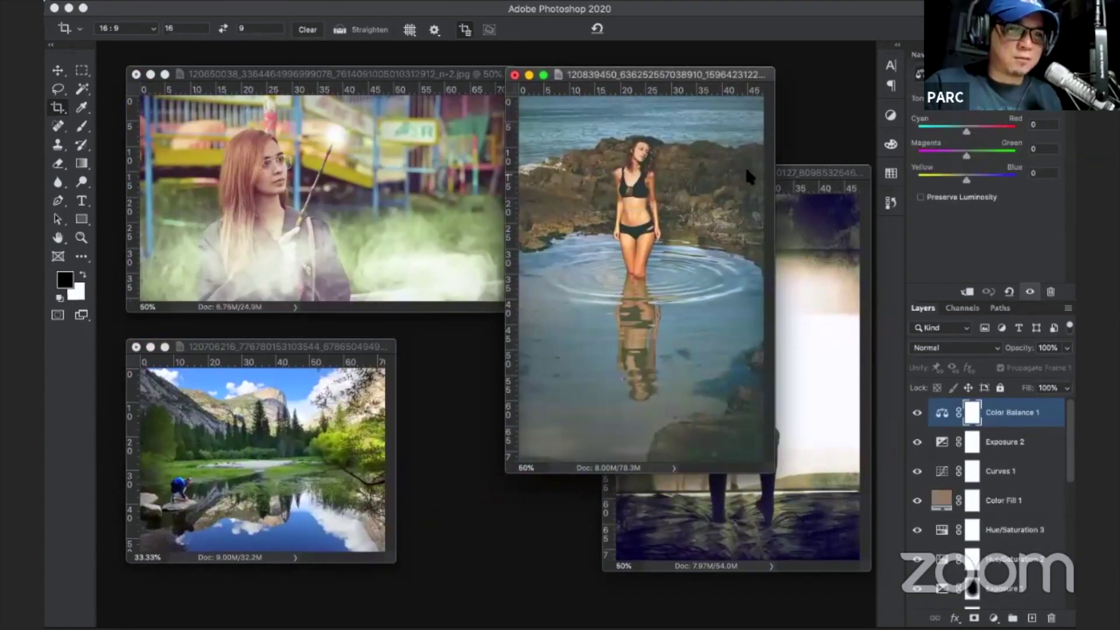
{"action": "left_click_drag", "start_coordinate": [808, 172], "coordinate": [614, 210]}
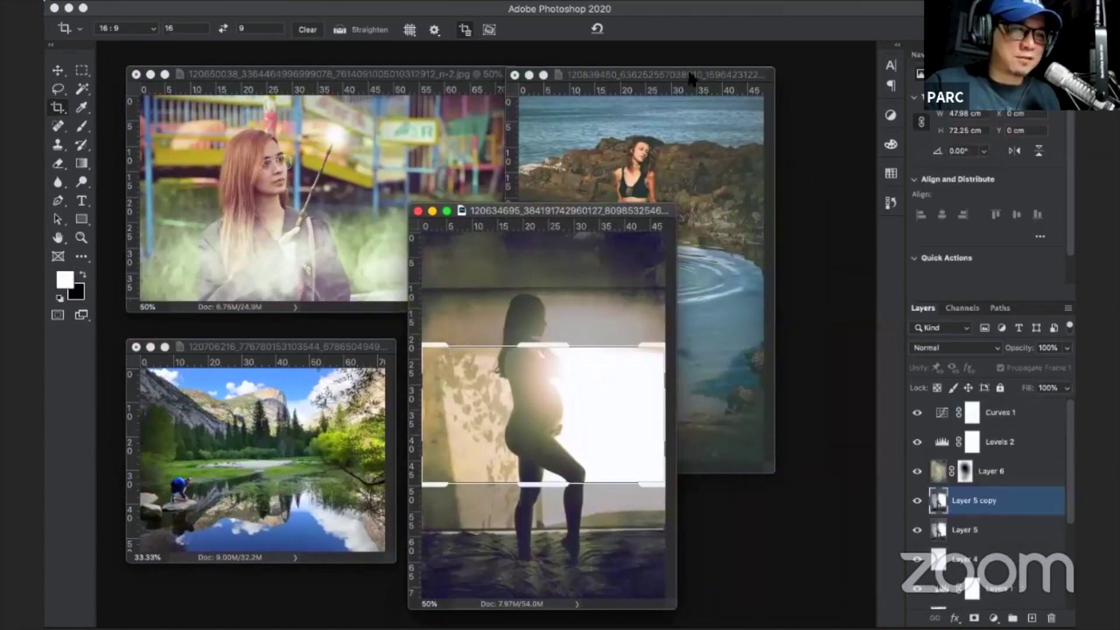
{"action": "mouse_move", "coordinate": [688, 75]}
{"action": "left_mouse_down"}
{"action": "mouse_move", "coordinate": [768, 77]}
{"action": "mouse_move", "coordinate": [808, 138]}
{"action": "left_mouse_up"}
{"action": "left_click", "coordinate": [549, 207]}
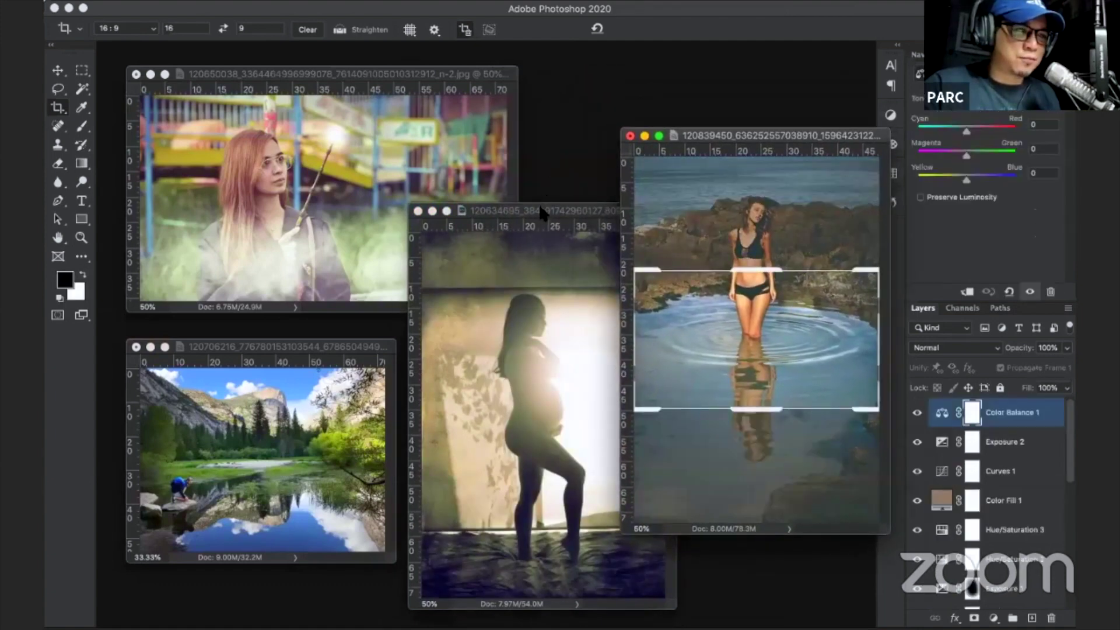
{"action": "left_click_drag", "start_coordinate": [549, 207], "coordinate": [537, 201]}
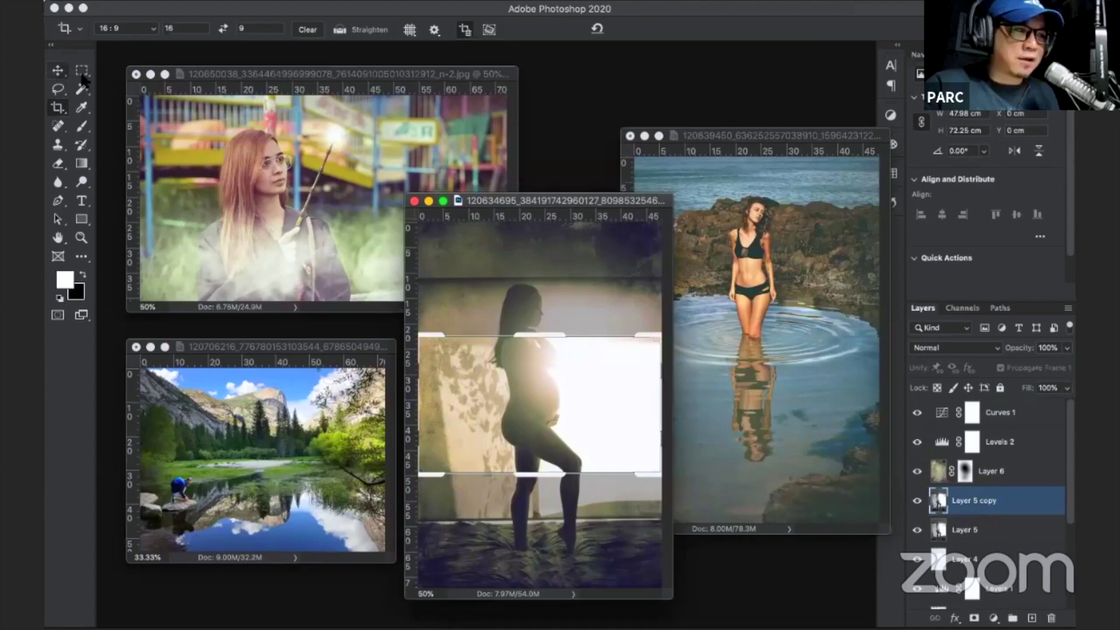
{"action": "left_click", "coordinate": [58, 70]}
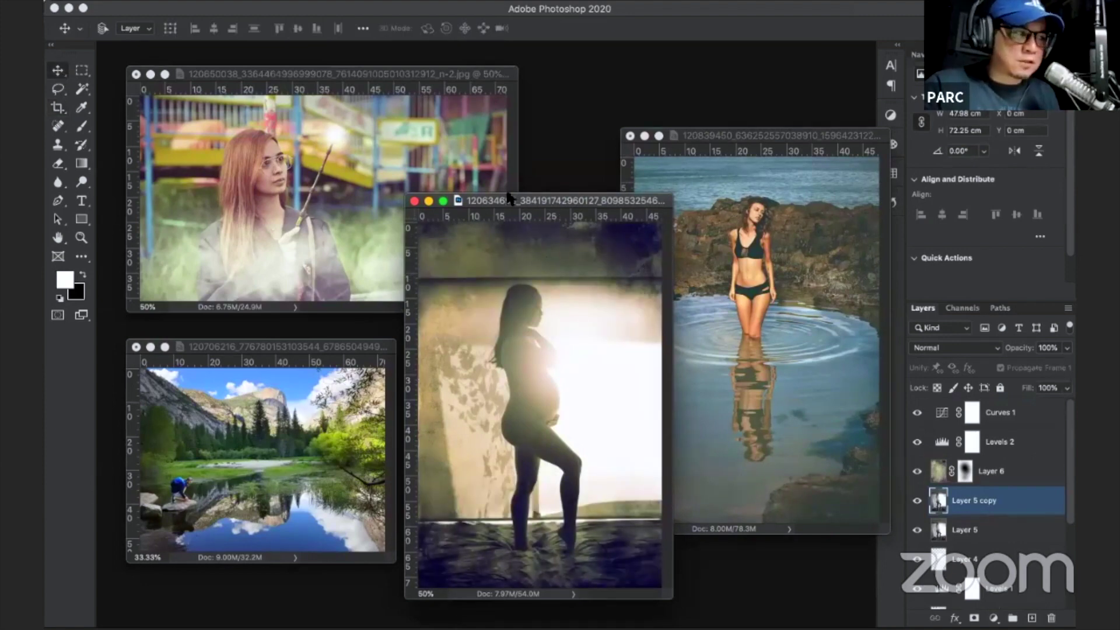
{"action": "left_click_drag", "start_coordinate": [362, 346], "coordinate": [461, 77]}
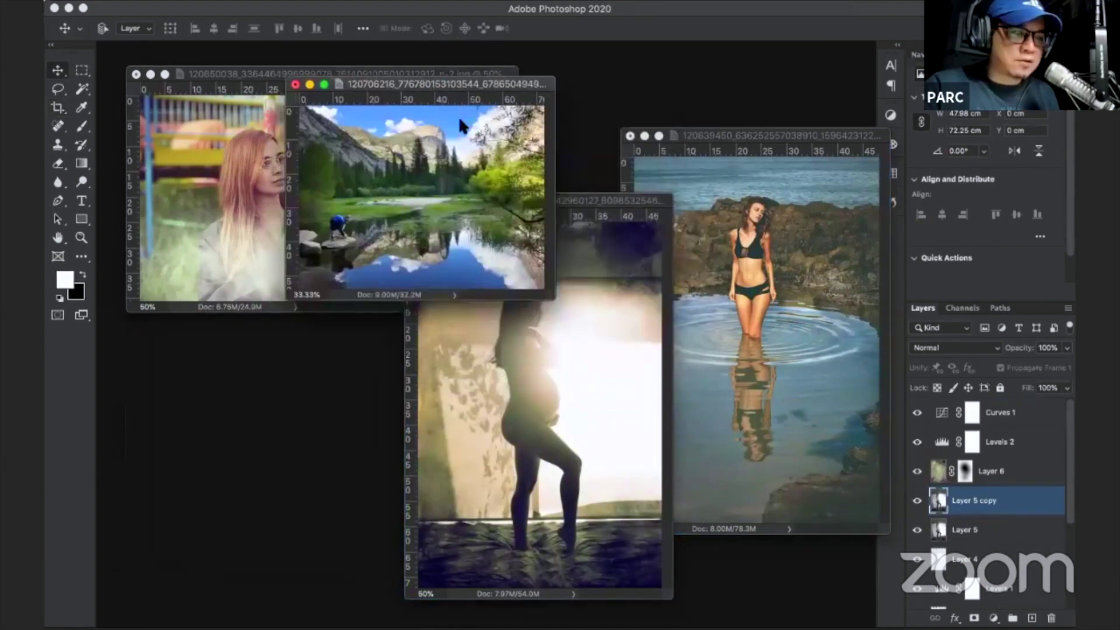
Toggle the zoomed lake photo between original and edits, then move it back lower left.
{"action": "key", "text": "ctrl+plus"}
{"action": "key", "text": "ctrl+plus"}
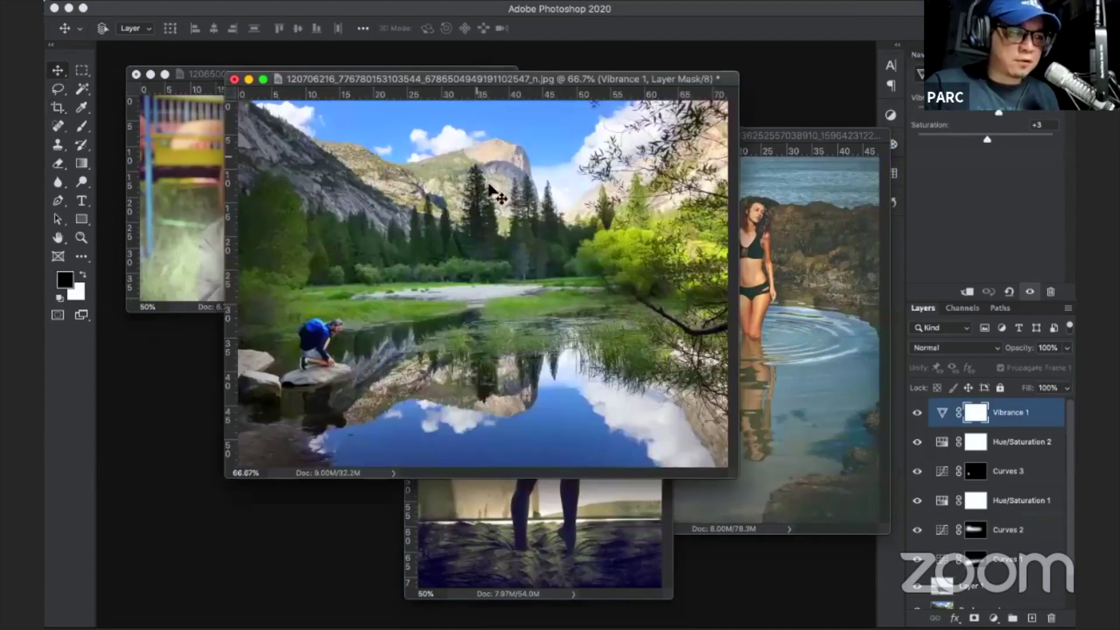
{"action": "left_click", "coordinate": [918, 598], "text": "alt"}
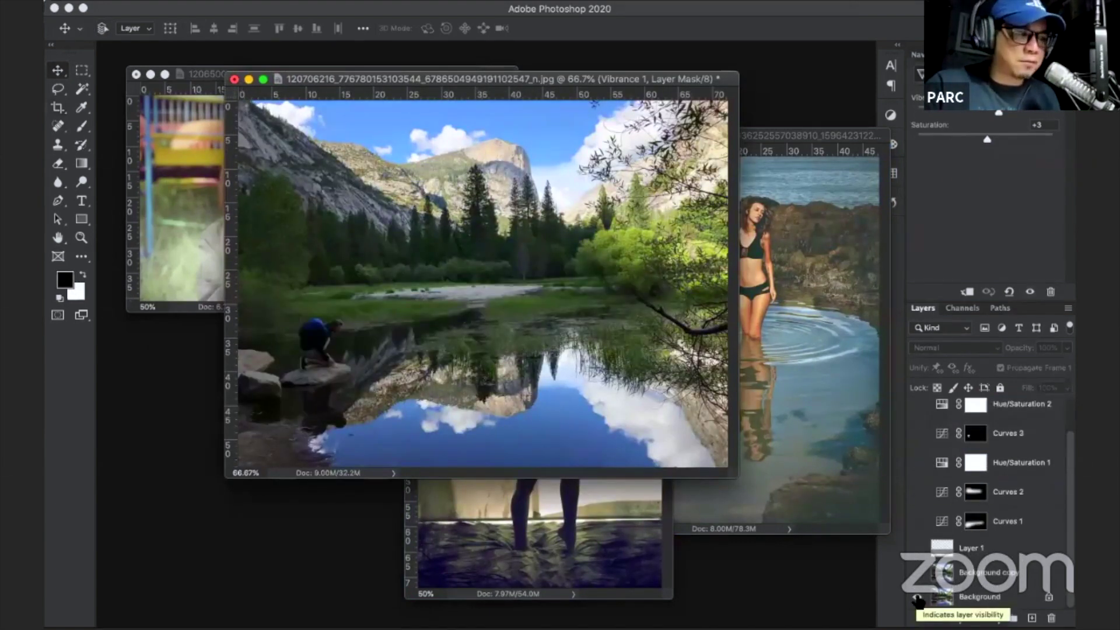
{"action": "left_click", "coordinate": [918, 599], "text": "alt"}
{"action": "left_click", "coordinate": [918, 599], "text": "alt"}
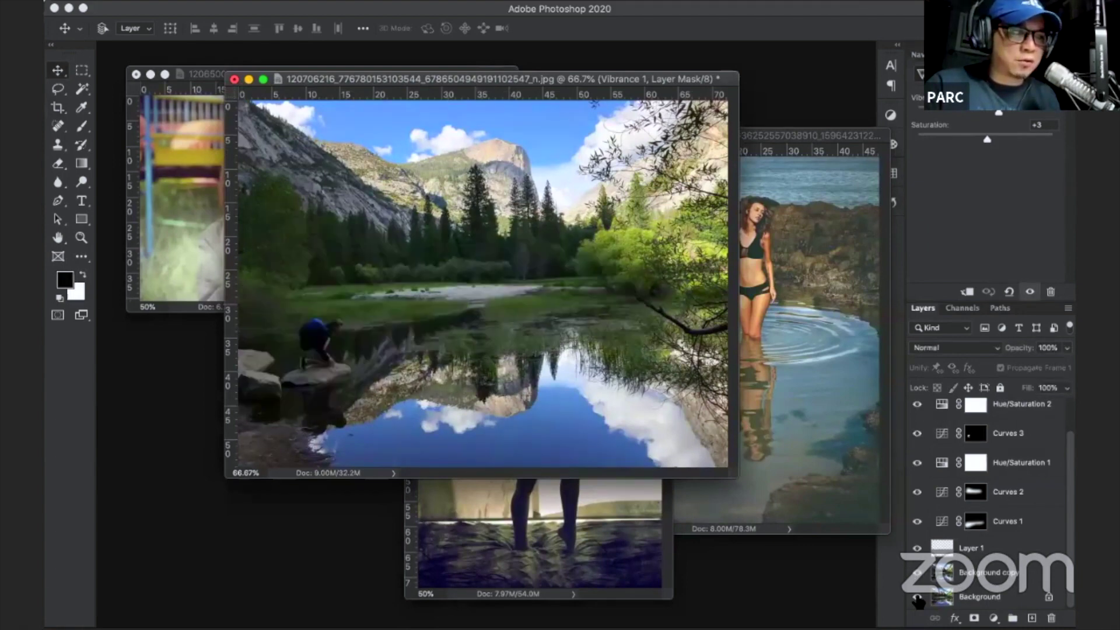
{"action": "left_click", "coordinate": [919, 599], "text": "alt"}
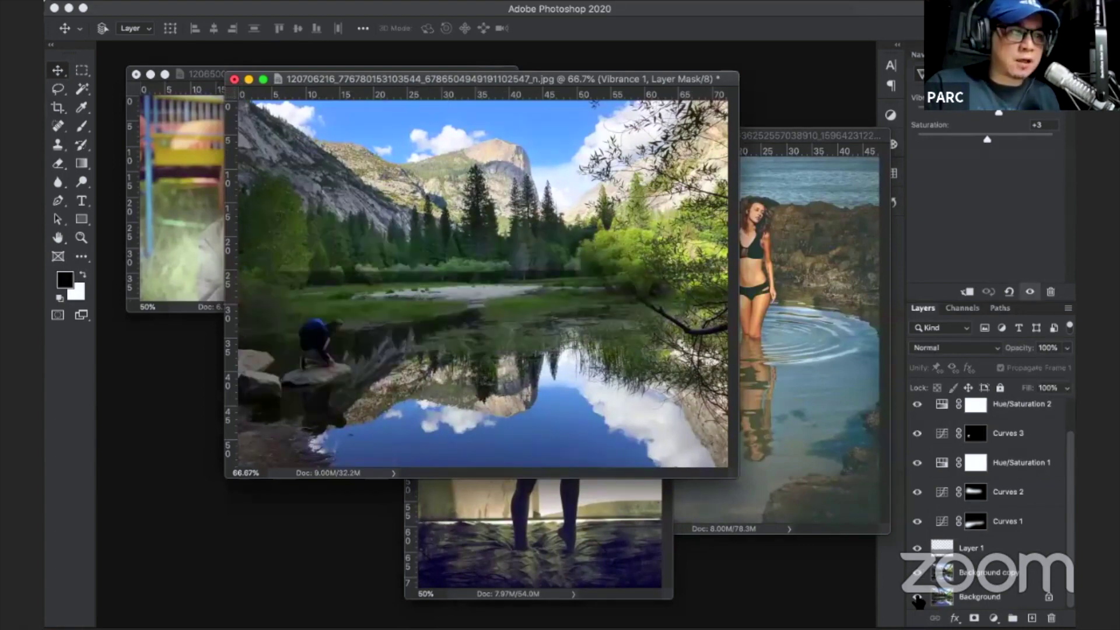
{"action": "left_click", "coordinate": [919, 600], "text": "alt"}
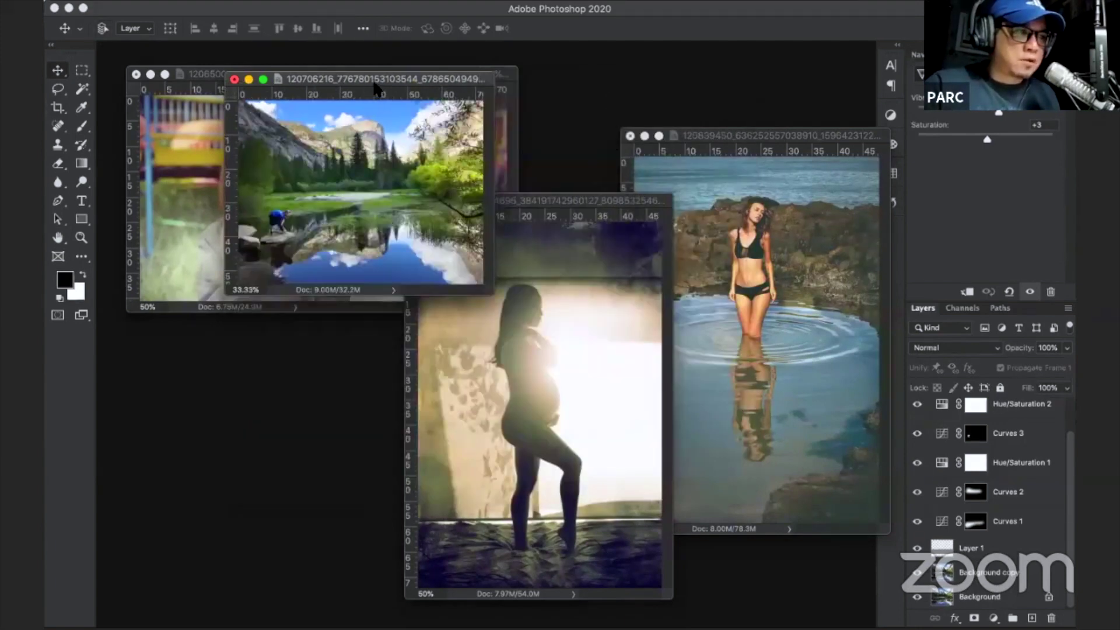
{"action": "left_click_drag", "start_coordinate": [378, 86], "coordinate": [251, 369]}
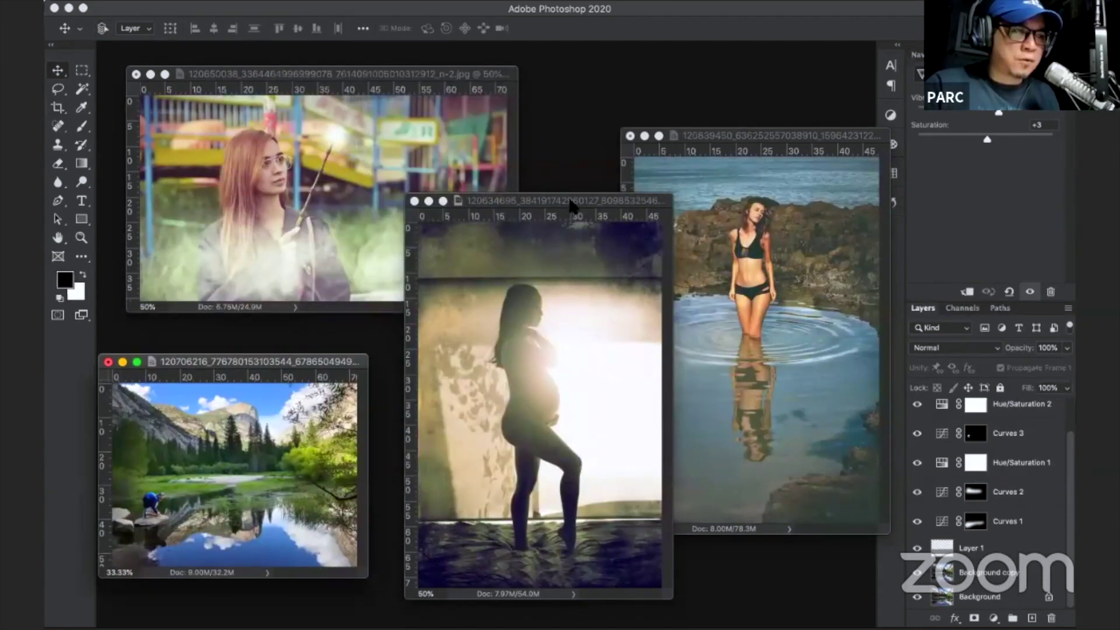
{"action": "left_click_drag", "start_coordinate": [572, 204], "coordinate": [550, 74]}
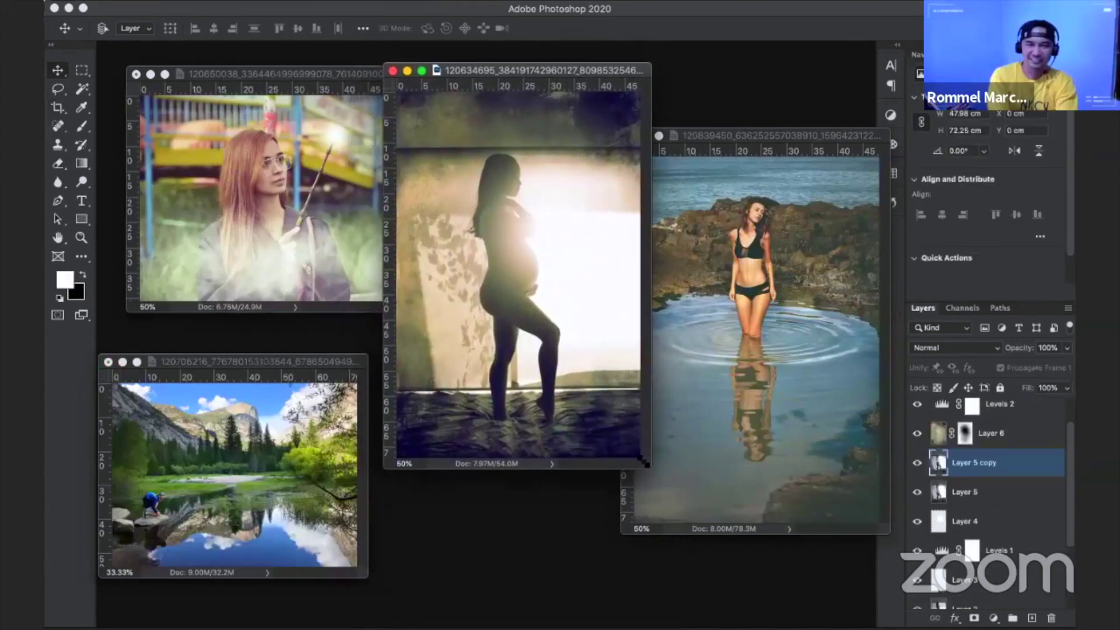
Enlarge the silhouette window and flip repeatedly between the original and edited versions.
{"action": "left_click_drag", "start_coordinate": [644, 461], "coordinate": [743, 538]}
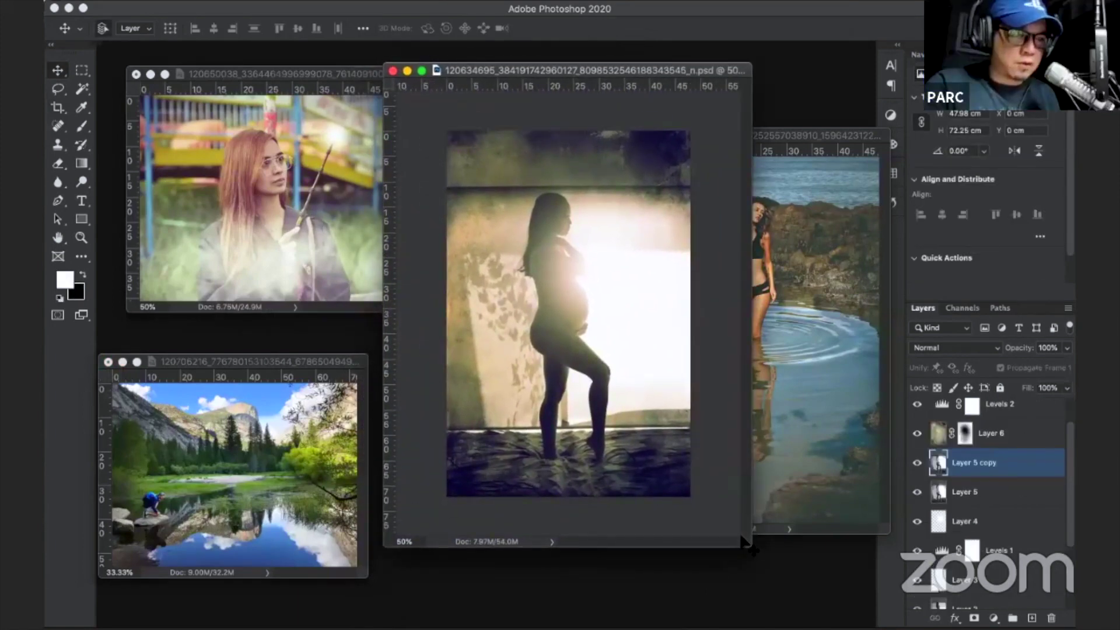
{"action": "key", "text": "super+0"}
{"action": "scroll", "coordinate": [943, 591], "scroll_direction": "down", "scroll_amount": 3}
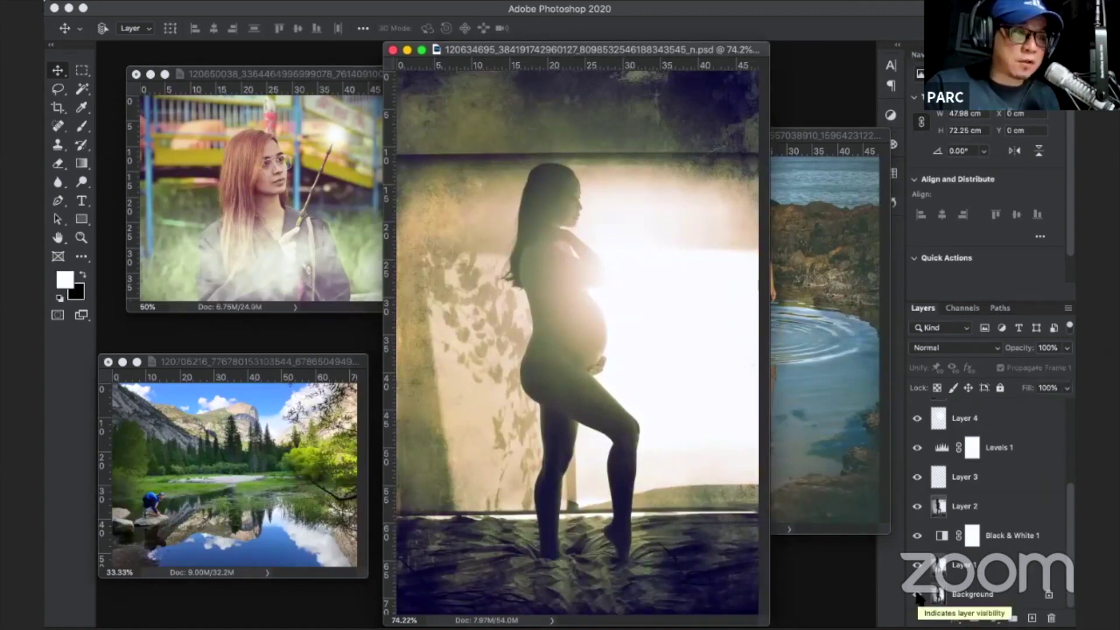
{"action": "left_click", "coordinate": [918, 596], "text": "alt"}
{"action": "left_click", "coordinate": [919, 598], "text": "alt"}
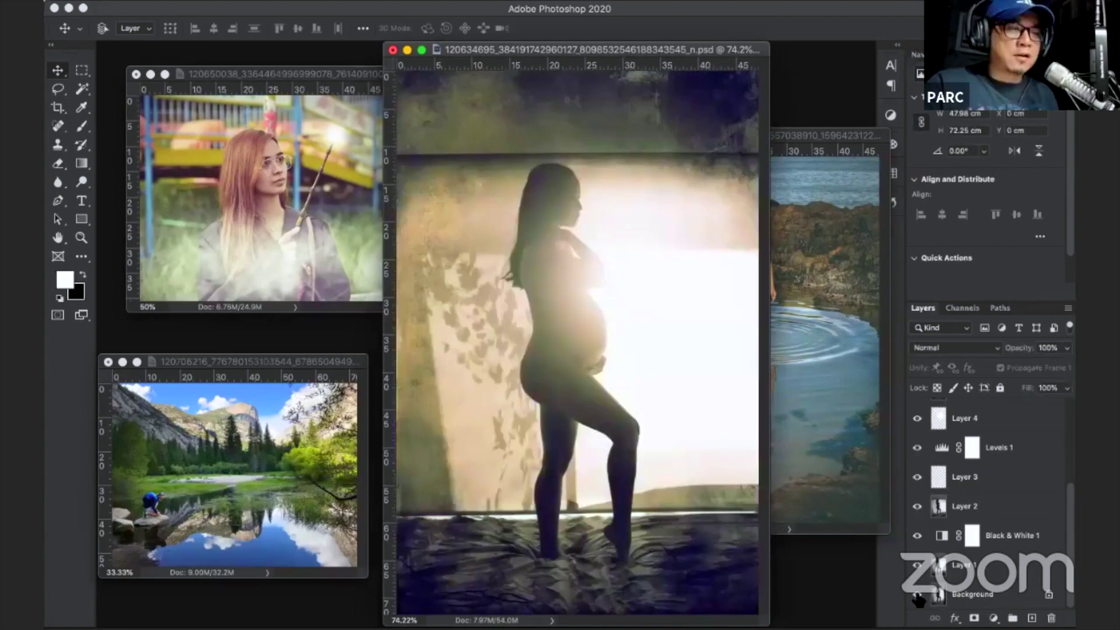
{"action": "left_click", "coordinate": [918, 598], "text": "alt"}
{"action": "left_click", "coordinate": [917, 598], "text": "alt"}
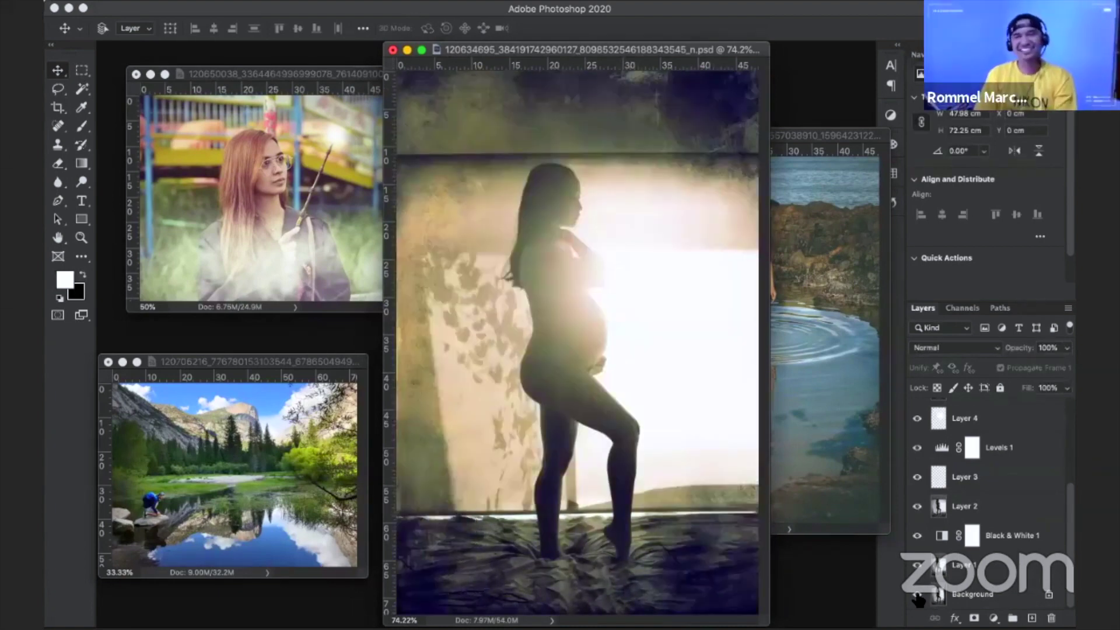
{"action": "left_click", "coordinate": [918, 598], "text": "alt"}
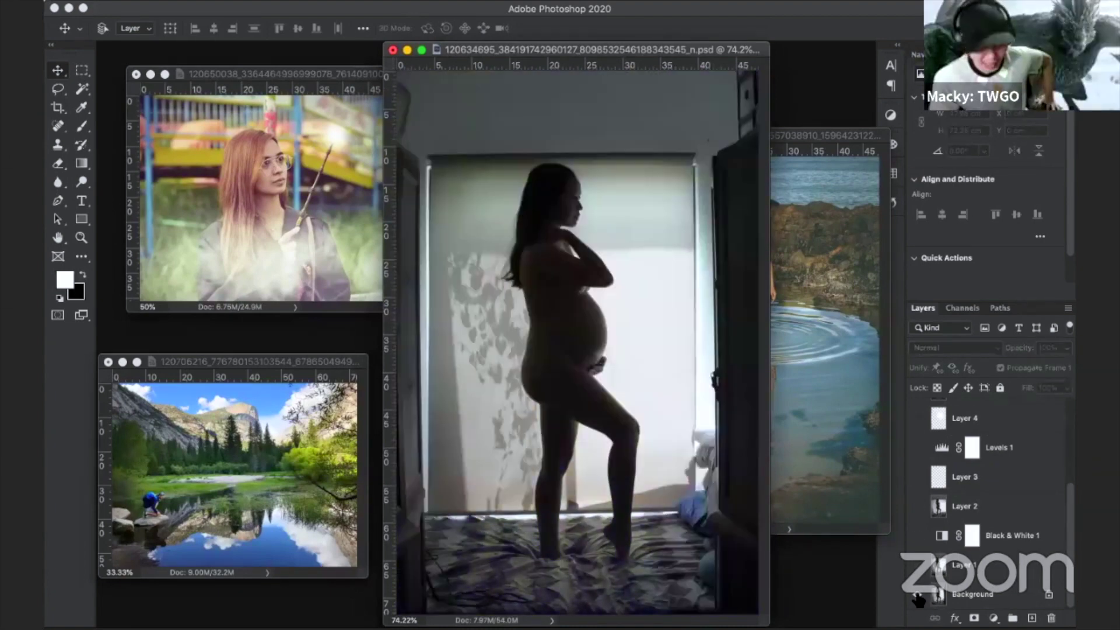
{"action": "left_click", "coordinate": [917, 598], "text": "alt"}
{"action": "left_click", "coordinate": [917, 598], "text": "alt"}
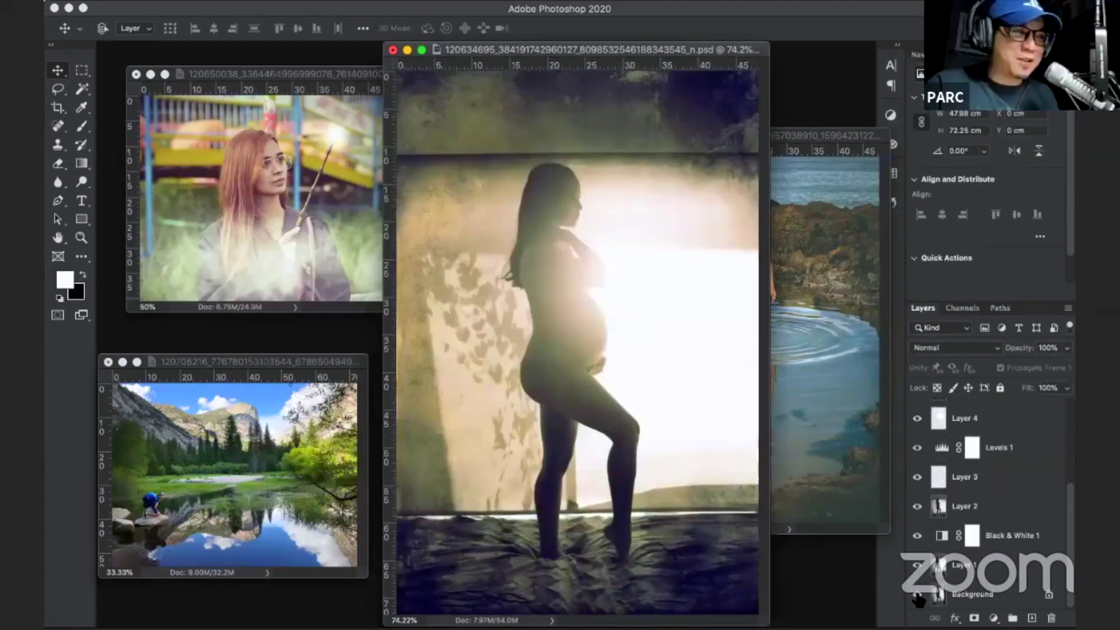
{"action": "left_click", "coordinate": [918, 598], "text": "alt"}
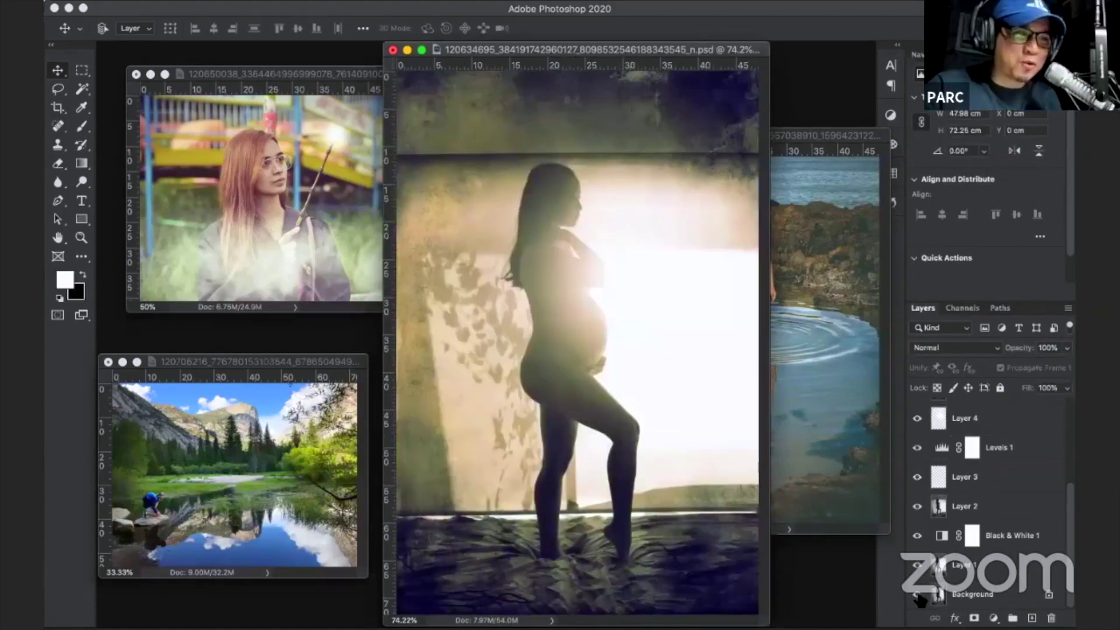
{"action": "left_click", "coordinate": [918, 598], "text": "alt"}
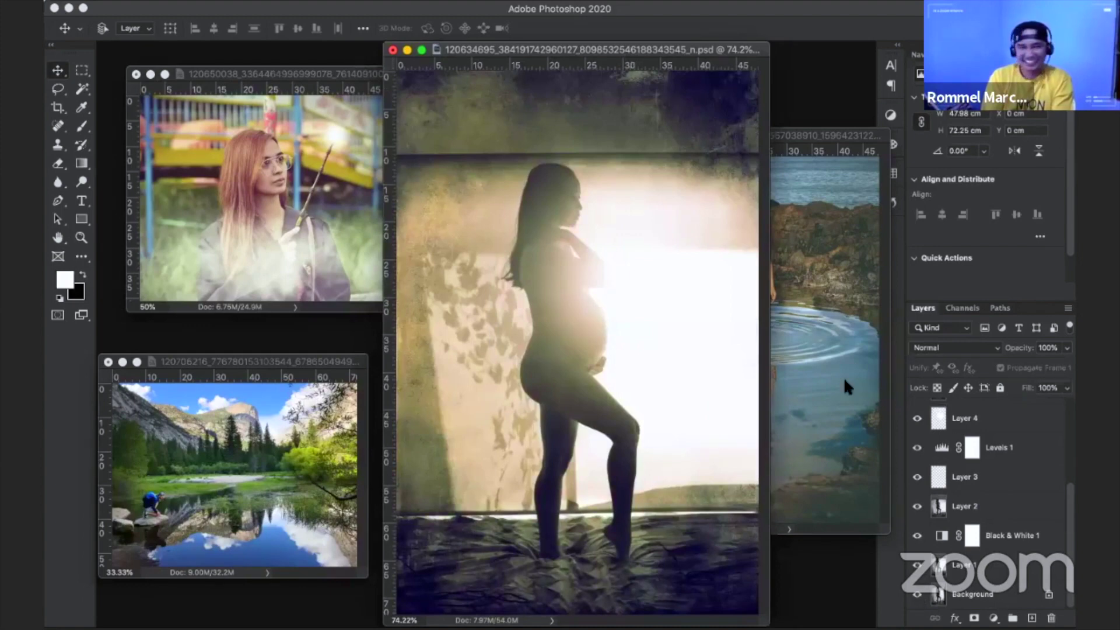
Shrink the silhouette photo to 50% and place its window between the others.
{"action": "left_click_drag", "start_coordinate": [747, 49], "coordinate": [731, 112]}
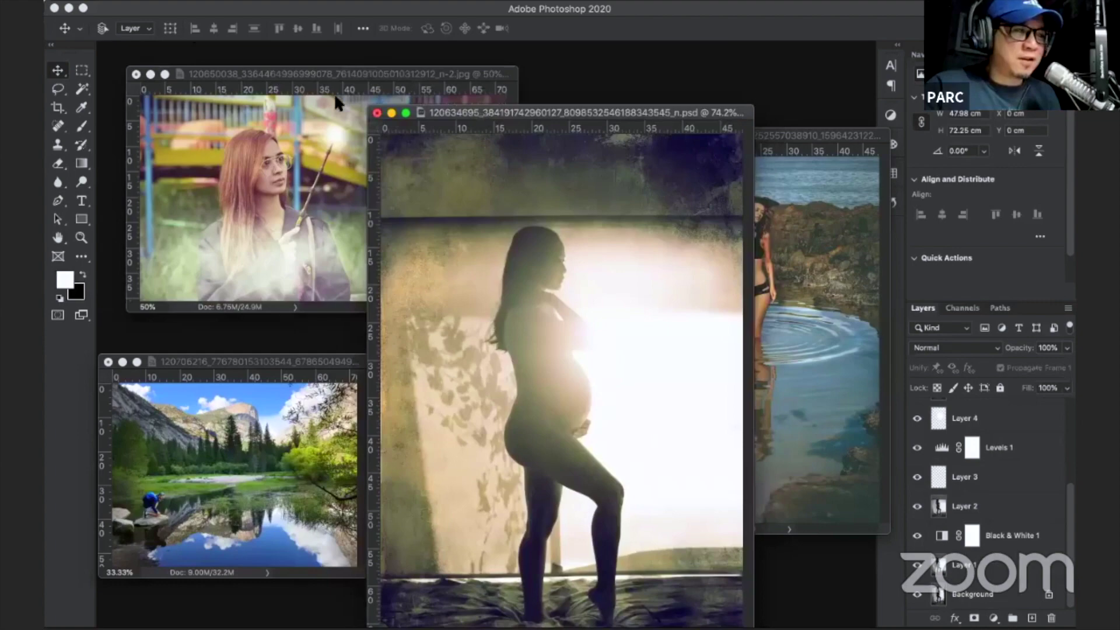
{"action": "left_click_drag", "start_coordinate": [494, 112], "coordinate": [355, 94]}
{"action": "key", "text": "ctrl+minus"}
{"action": "key", "text": "ctrl+minus"}
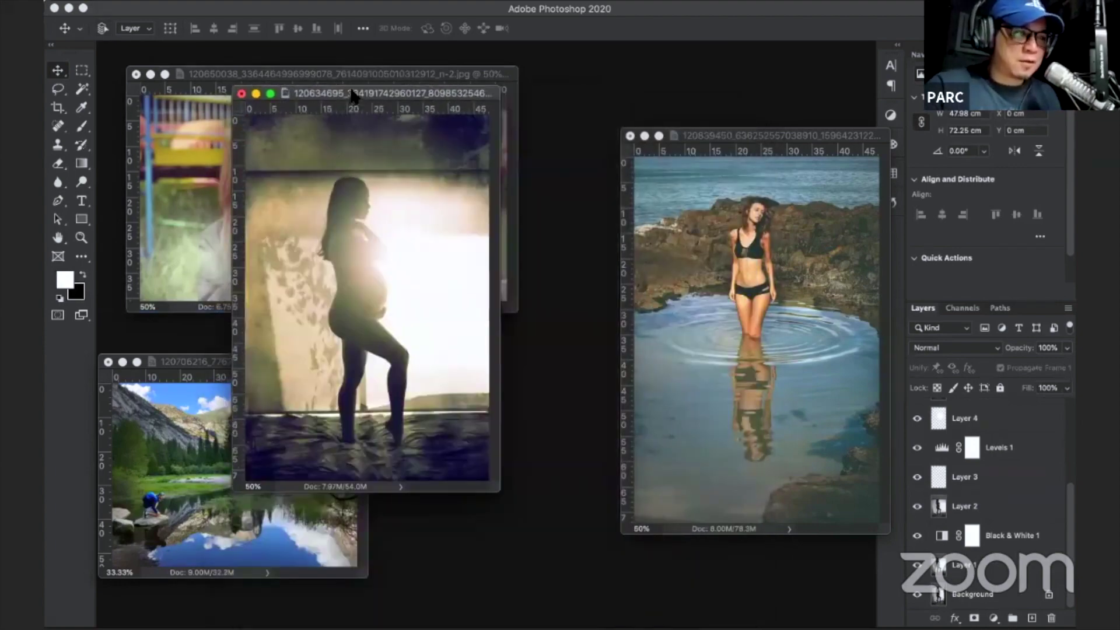
{"action": "left_click_drag", "start_coordinate": [381, 96], "coordinate": [525, 230]}
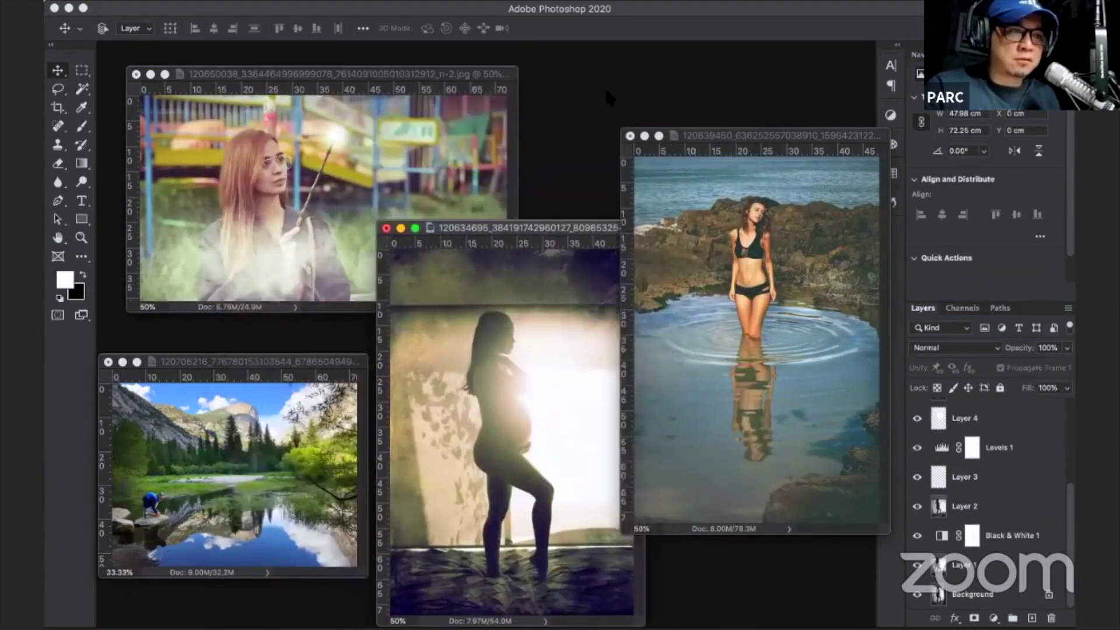
Bring the beach photo window forward and flash between the original and colour-adjusted versions.
{"action": "left_click_drag", "start_coordinate": [750, 143], "coordinate": [563, 96]}
{"action": "key", "text": "ctrl+plus"}
{"action": "key", "text": "ctrl+plus"}
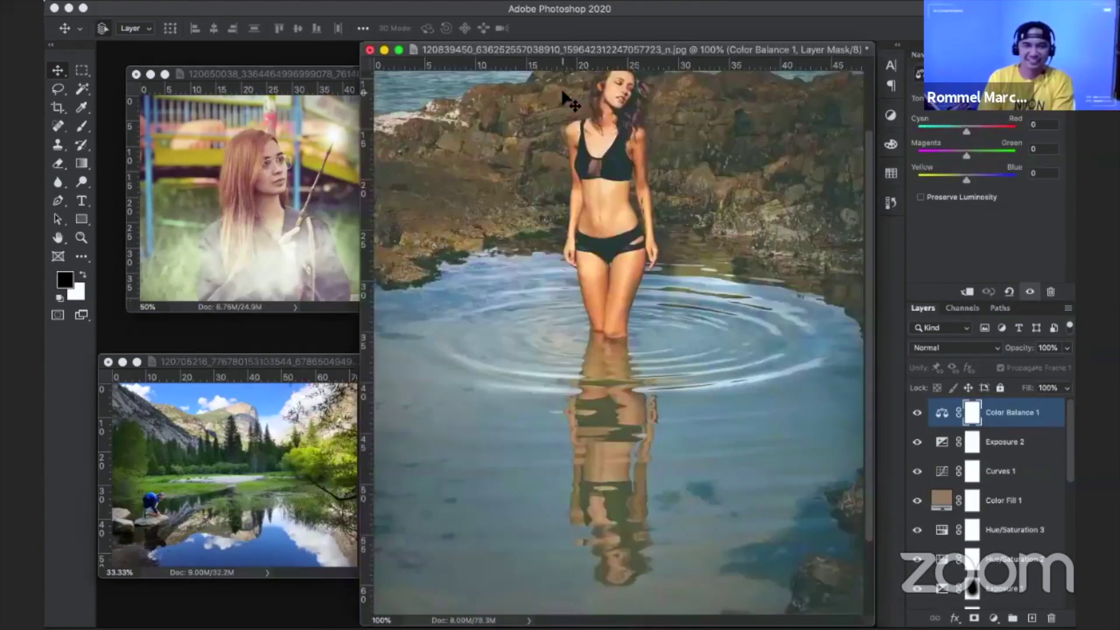
{"action": "key", "text": "ctrl+minus"}
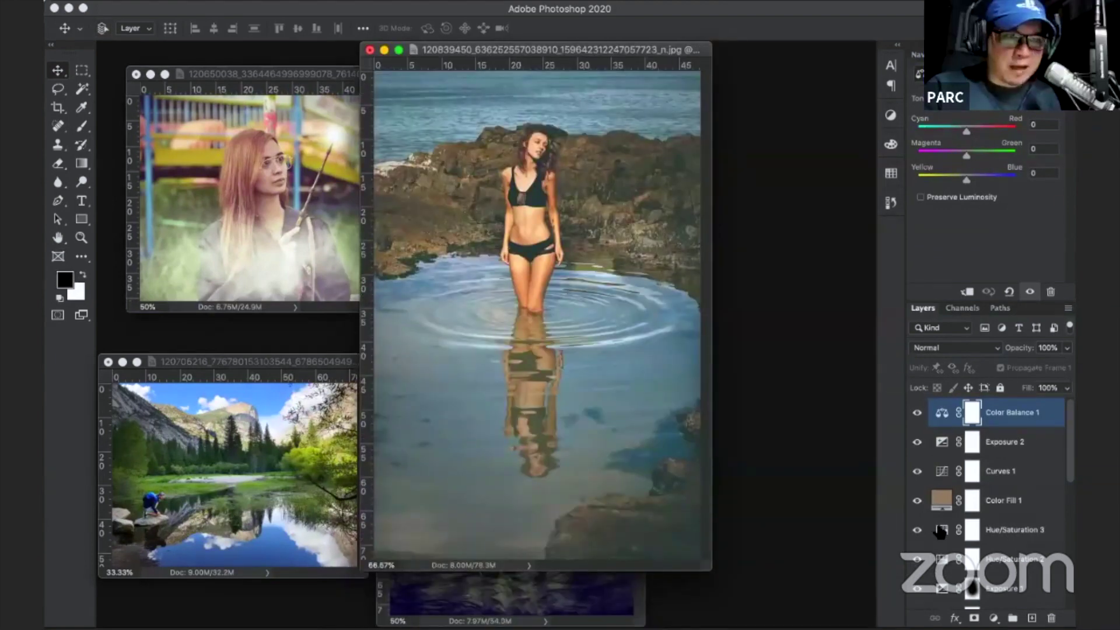
{"action": "scroll", "coordinate": [942, 531], "scroll_direction": "down", "scroll_amount": 5}
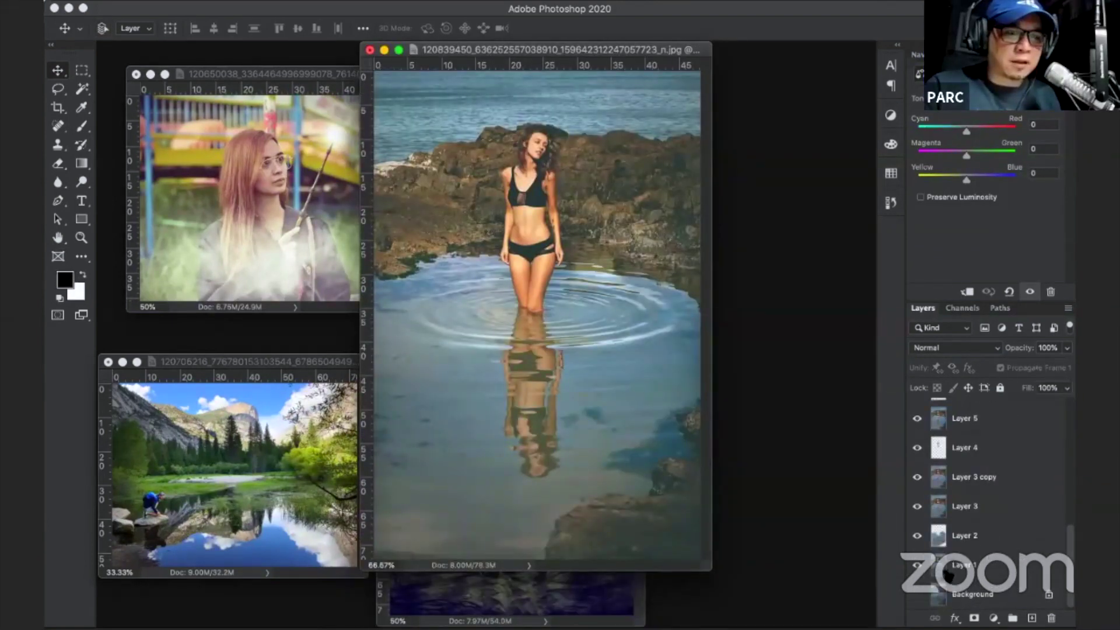
{"action": "left_click", "coordinate": [917, 594], "text": "alt"}
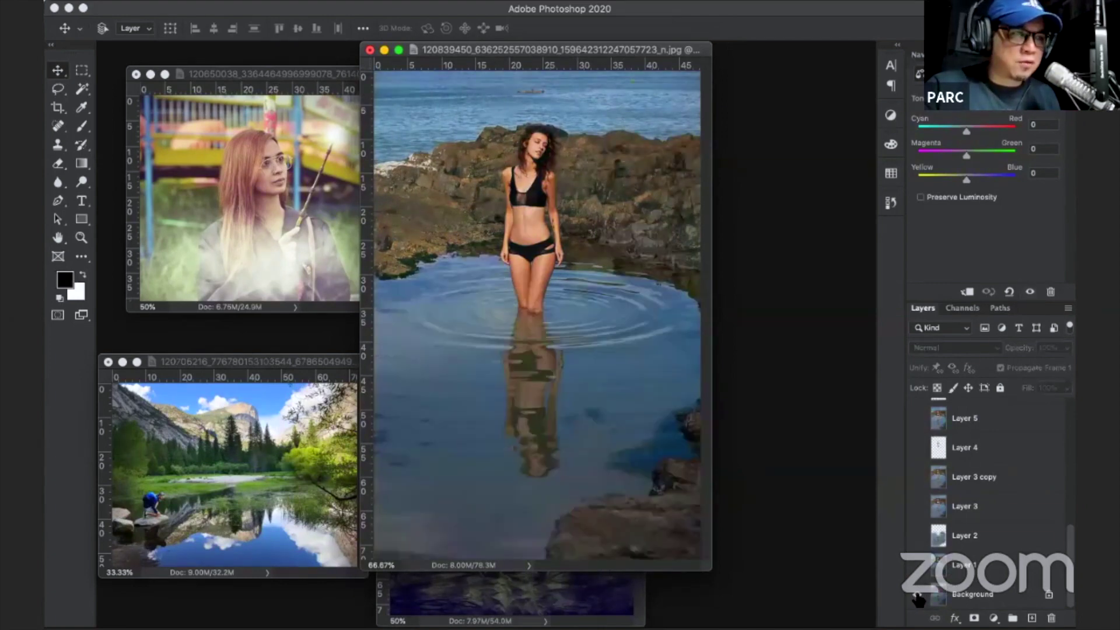
{"action": "left_click", "coordinate": [917, 595], "text": "alt"}
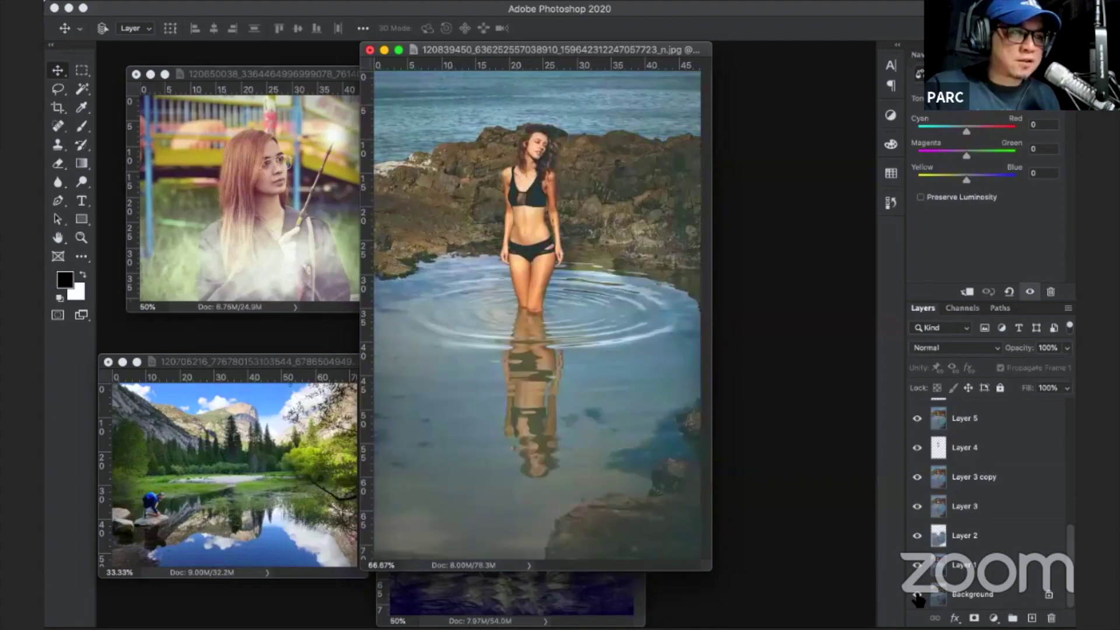
{"action": "left_click", "coordinate": [917, 594], "text": "alt"}
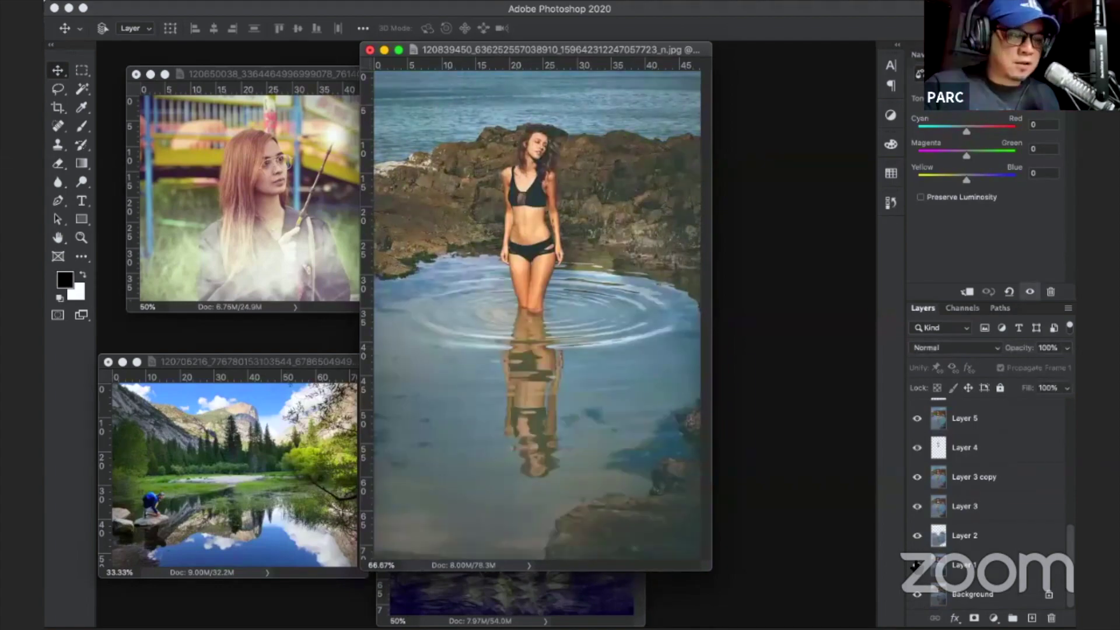
Zoom in closely on the model's legs and the water ripples.
{"action": "key", "text": "ctrl+plus"}
{"action": "key", "text": "ctrl+plus"}
{"action": "key", "text": "ctrl+plus"}
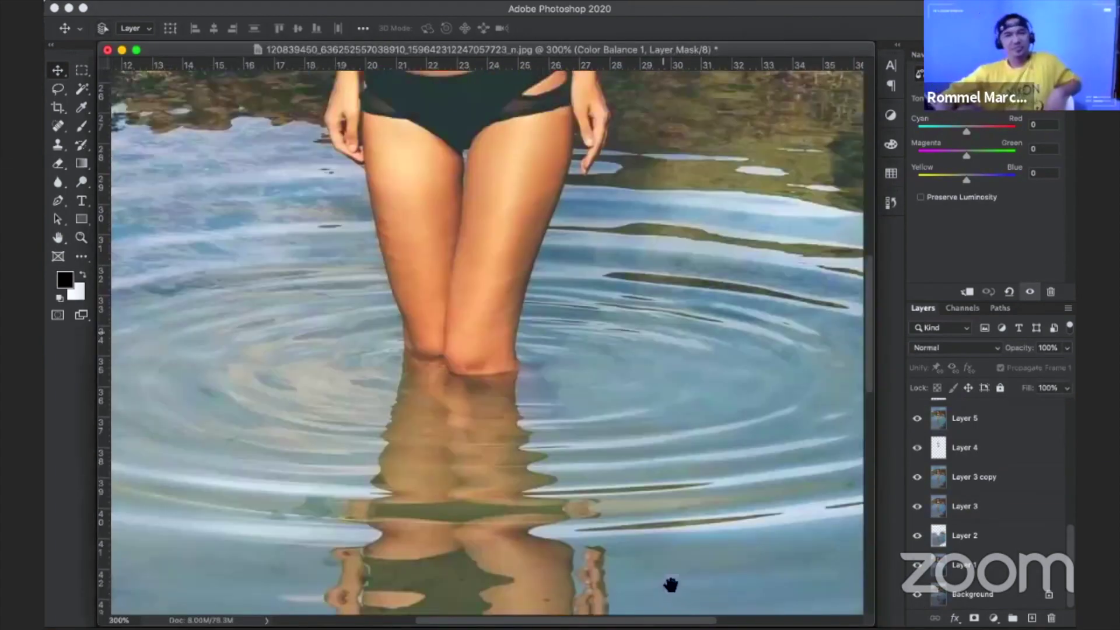
{"action": "scroll", "coordinate": [671, 586], "scroll_direction": "up", "scroll_amount": 5}
{"action": "scroll", "coordinate": [662, 388], "scroll_direction": "up", "scroll_amount": 5}
{"action": "scroll", "coordinate": [595, 296], "scroll_direction": "up", "scroll_amount": 4}
{"action": "scroll", "coordinate": [763, 348], "scroll_direction": "left", "scroll_amount": 3}
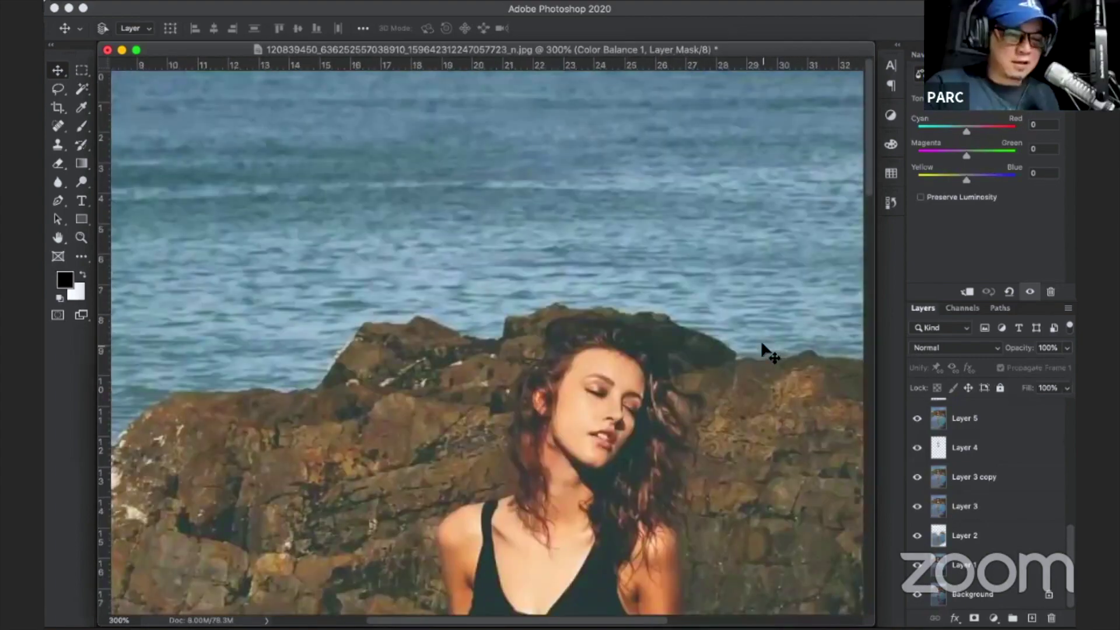
Zoom into the sea and centre the original's distant swimmers and buoy line.
{"action": "key", "text": "ctrl+plus"}
{"action": "key", "text": "ctrl+plus"}
{"action": "scroll", "coordinate": [713, 505], "scroll_direction": "up", "scroll_amount": 2}
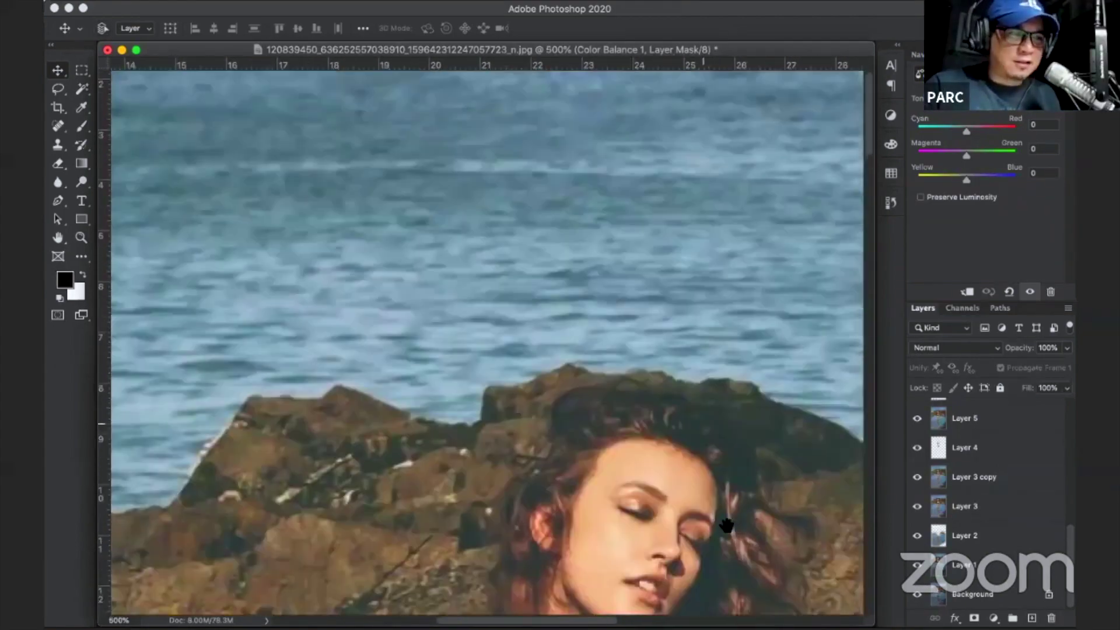
{"action": "scroll", "coordinate": [726, 525], "scroll_direction": "up", "scroll_amount": 3}
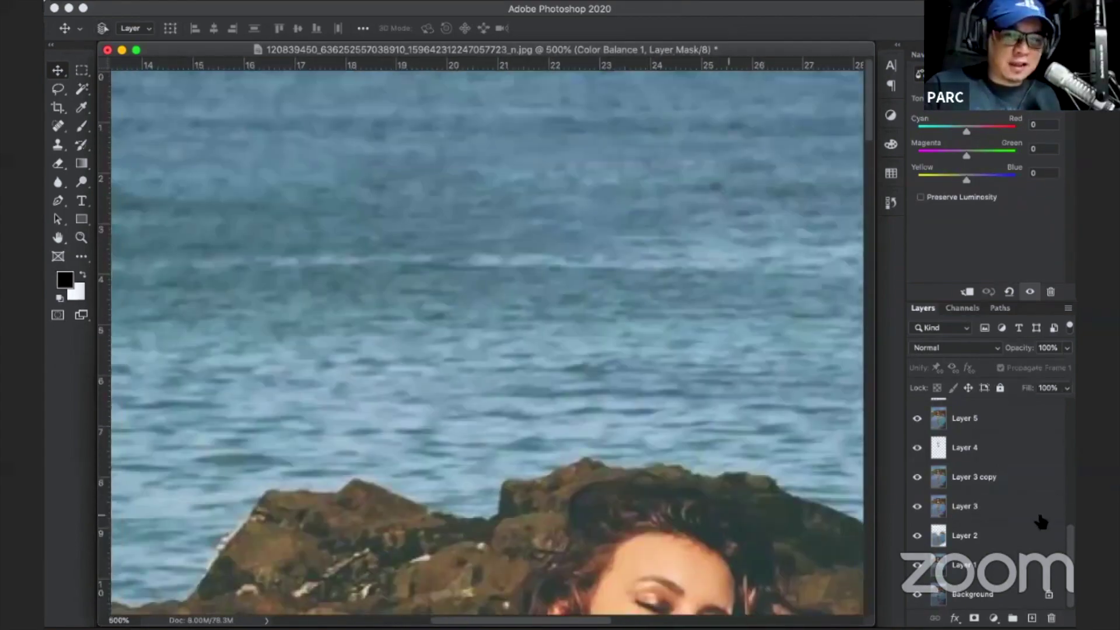
{"action": "left_click", "coordinate": [918, 595], "text": "alt"}
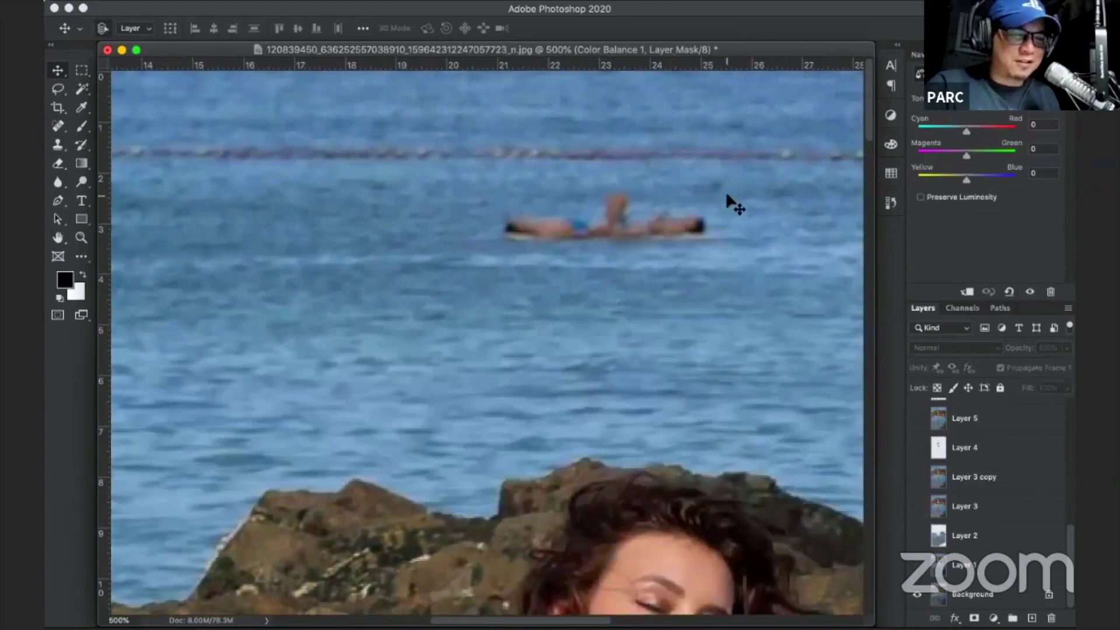
{"action": "key", "text": "cmd+plus"}
{"action": "key", "text": "cmd+plus"}
{"action": "left_click_drag", "start_coordinate": [621, 267], "coordinate": [587, 298]}
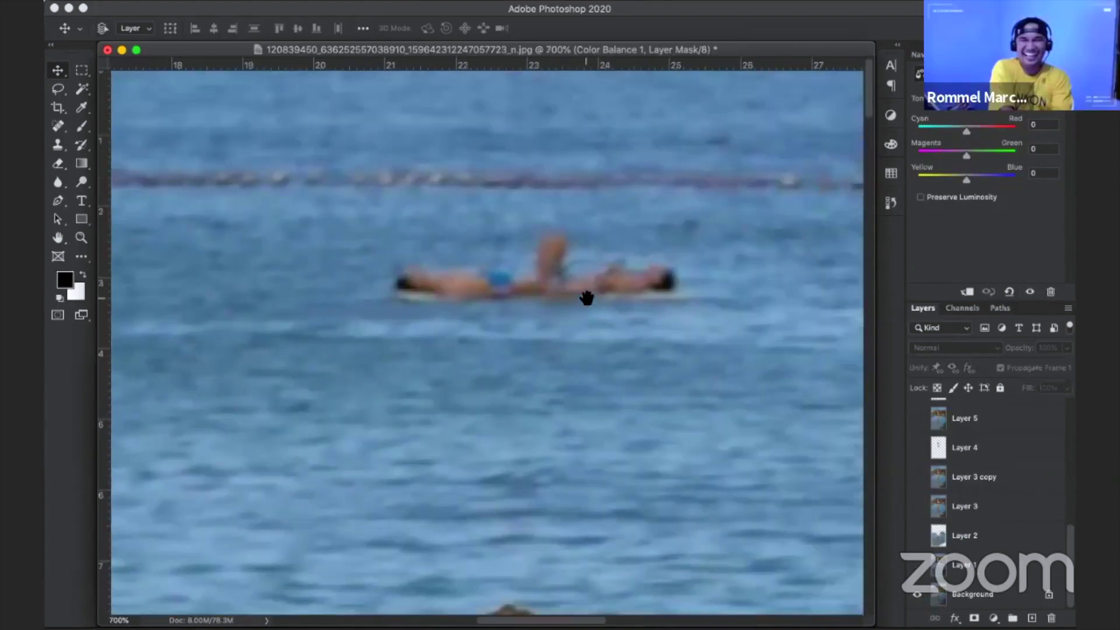
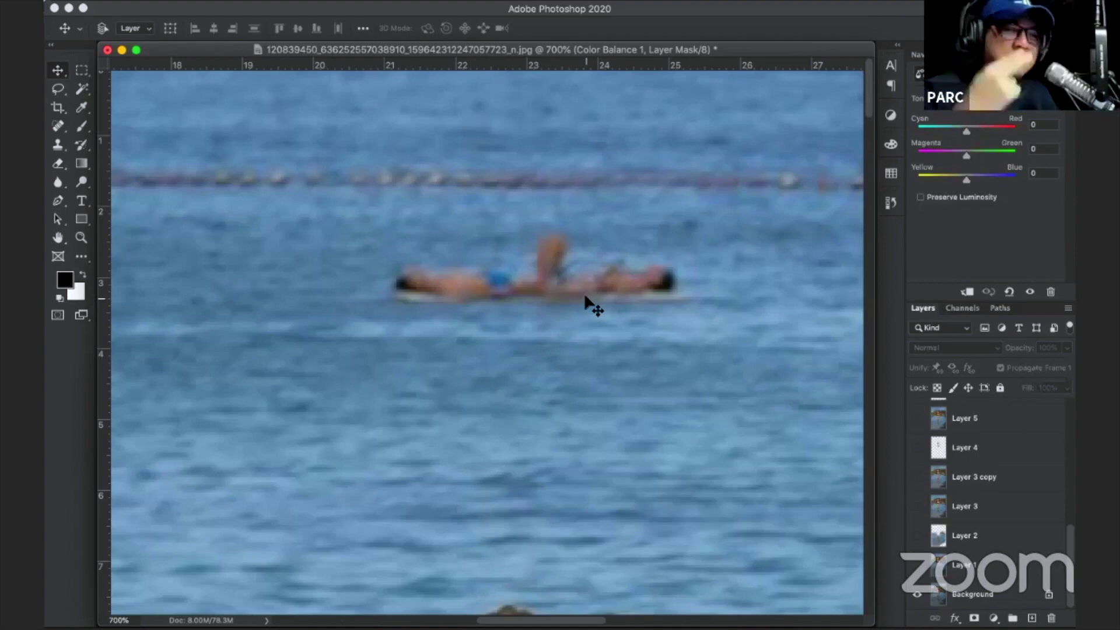
Zoom in on the woman's face, then zoom out to fit the whole beach composite.
{"action": "key", "text": "ctrl+minus"}
{"action": "key", "text": "ctrl+minus"}
{"action": "key", "text": "ctrl+minus"}
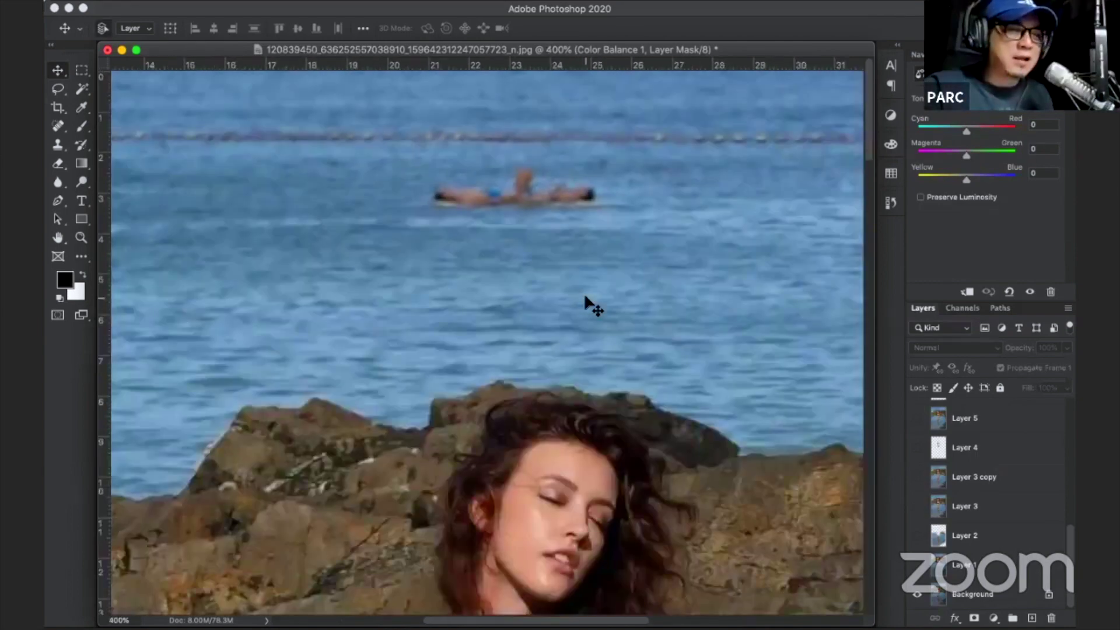
{"action": "key", "text": "ctrl+minus"}
{"action": "key", "text": "ctrl+minus"}
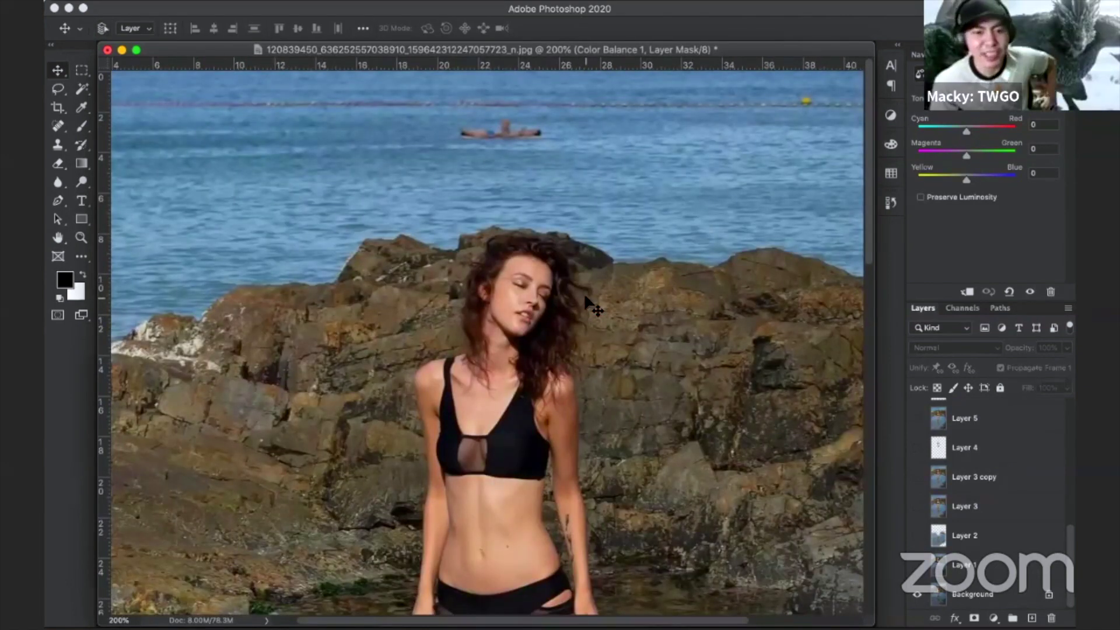
{"action": "key", "text": "ctrl+plus"}
{"action": "key", "text": "ctrl+plus"}
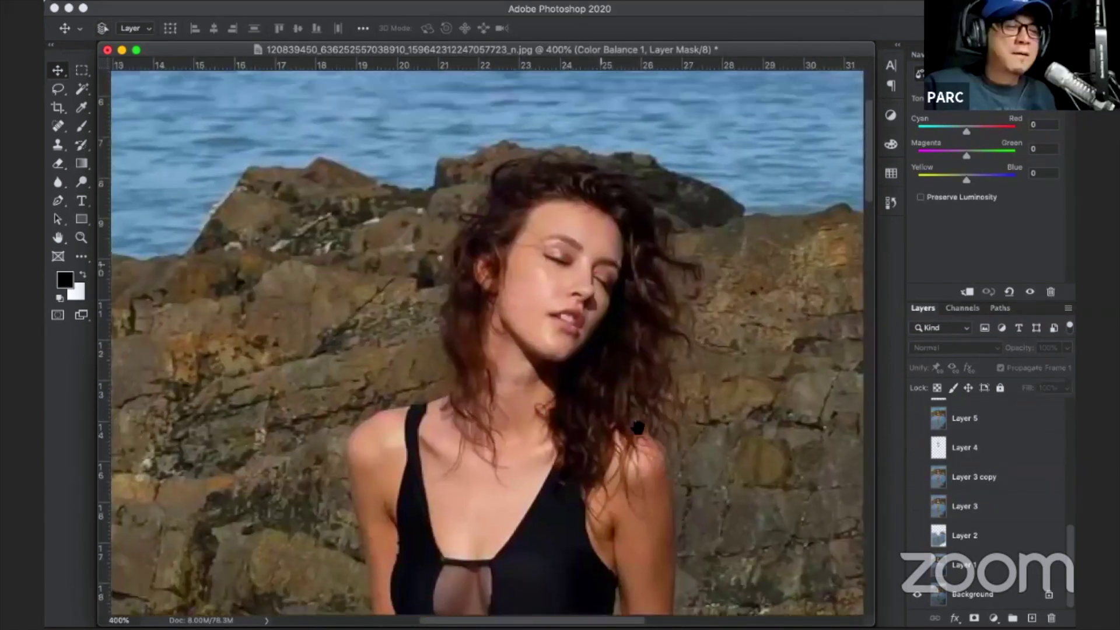
{"action": "mouse_move", "coordinate": [617, 244]}
{"action": "left_mouse_down"}
{"action": "mouse_move", "coordinate": [634, 285]}
{"action": "mouse_move", "coordinate": [614, 339]}
{"action": "left_mouse_up"}
{"action": "key", "text": "ctrl+plus"}
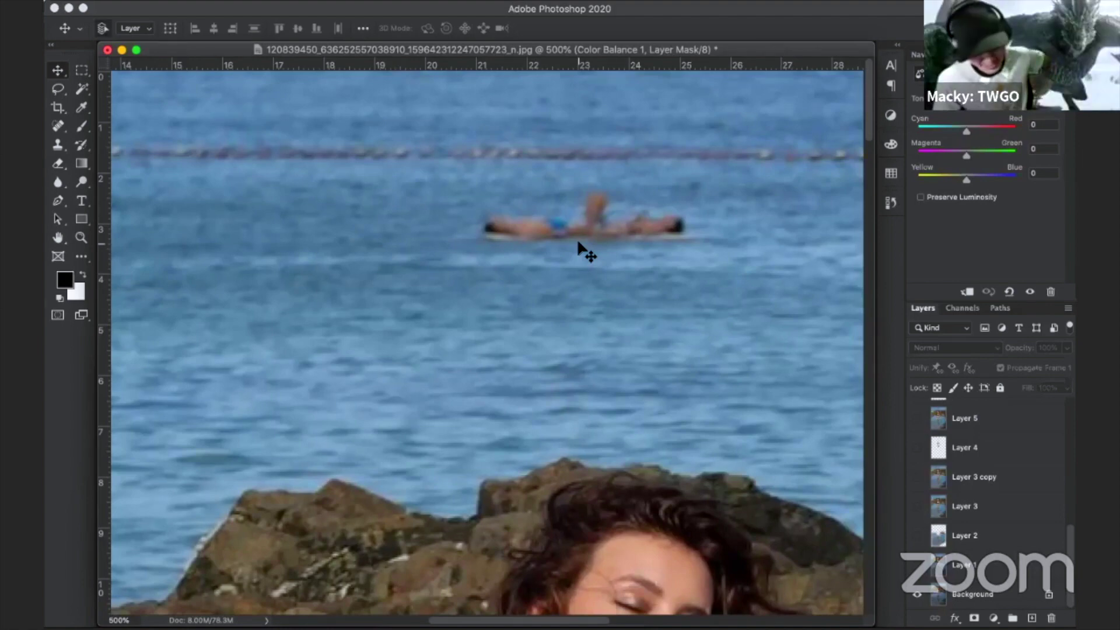
{"action": "key", "text": "ctrl+minus"}
{"action": "key", "text": "ctrl+minus"}
{"action": "key", "text": "ctrl+minus"}
{"action": "key", "text": "ctrl+minus"}
{"action": "key", "text": "ctrl+minus"}
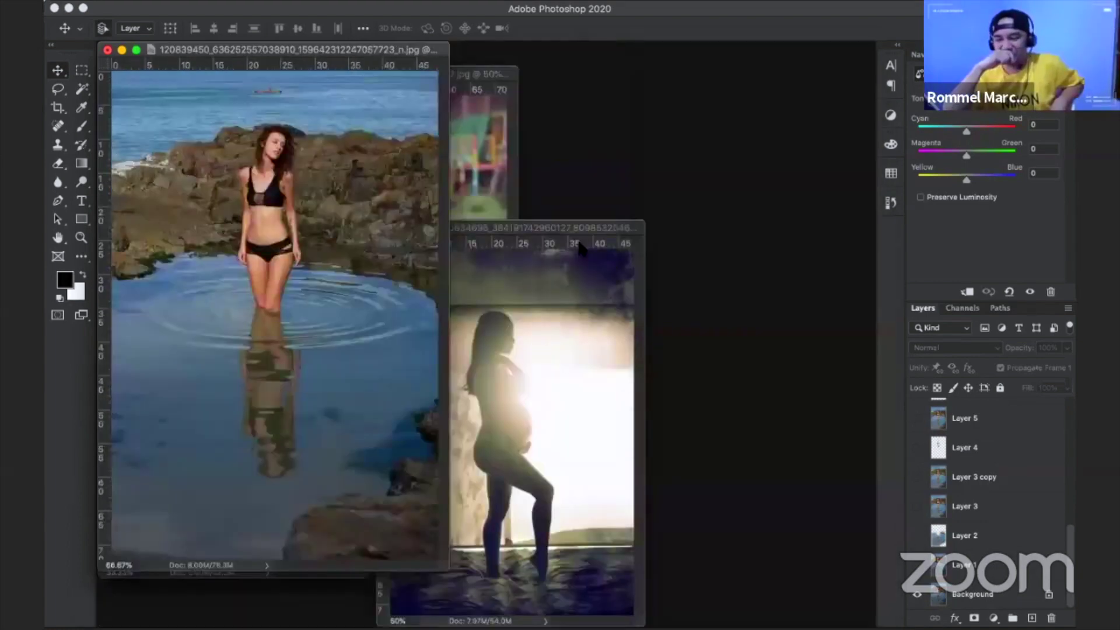
{"action": "key", "text": "ctrl+minus"}
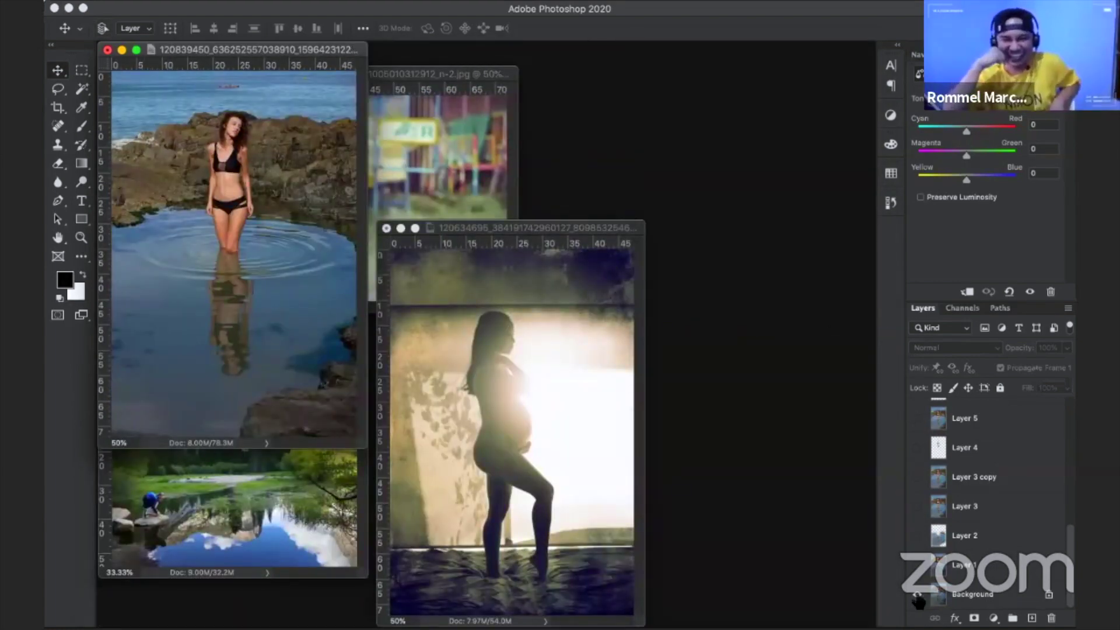
Re-show the beach composite's Background layer and bring the n-2 playground image forward at 100%.
{"action": "left_click", "coordinate": [918, 595], "text": "alt"}
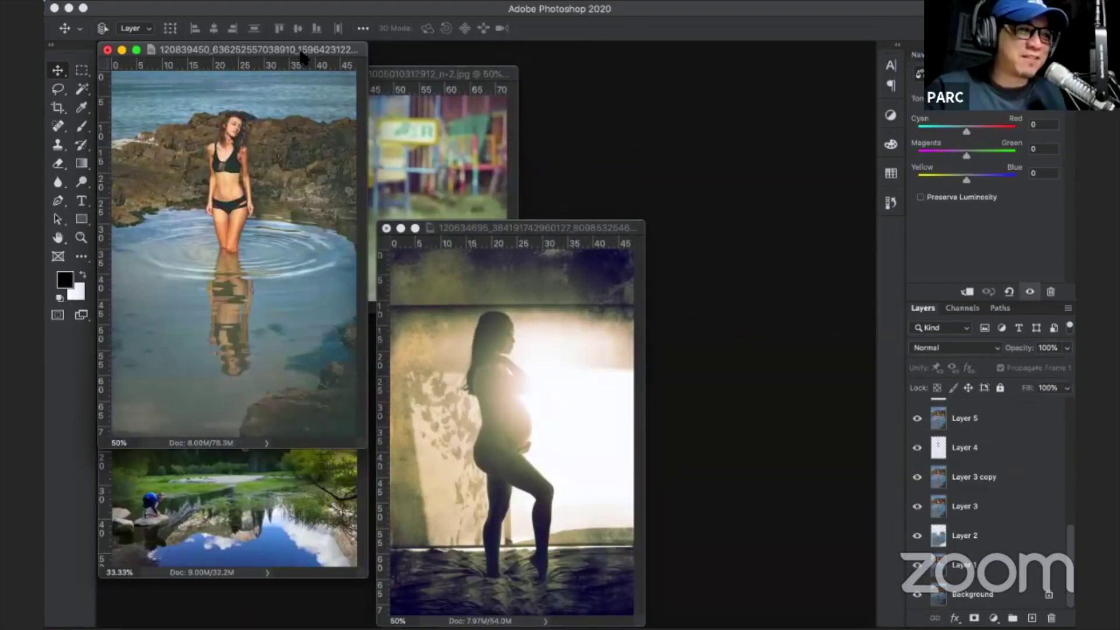
{"action": "left_click_drag", "start_coordinate": [302, 57], "coordinate": [792, 244]}
{"action": "left_click_drag", "start_coordinate": [370, 75], "coordinate": [615, 139]}
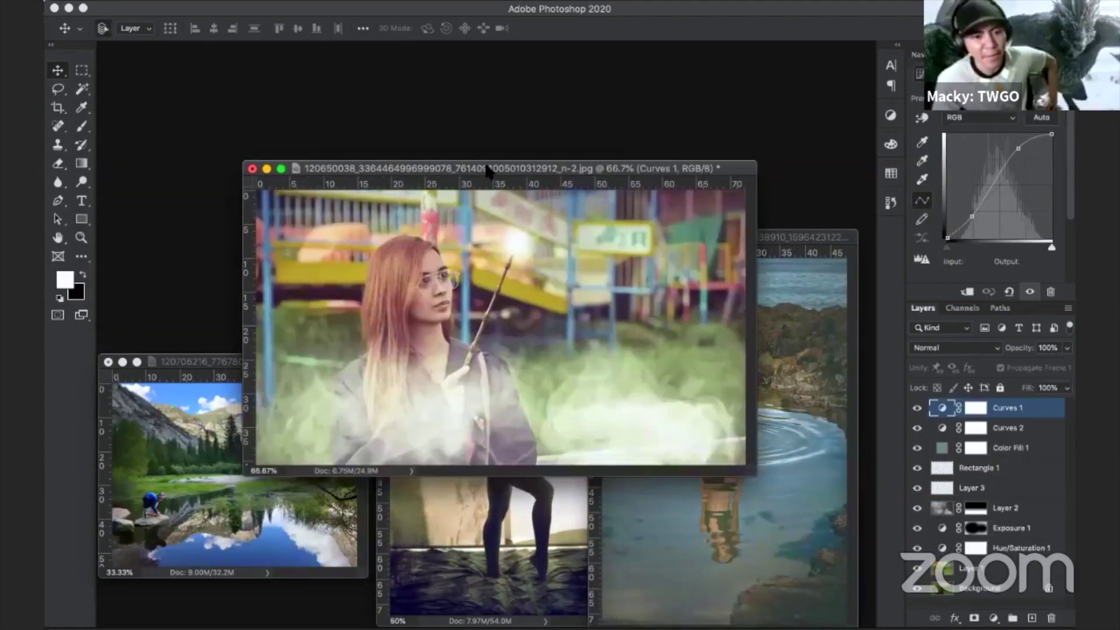
{"action": "key", "text": "super+1"}
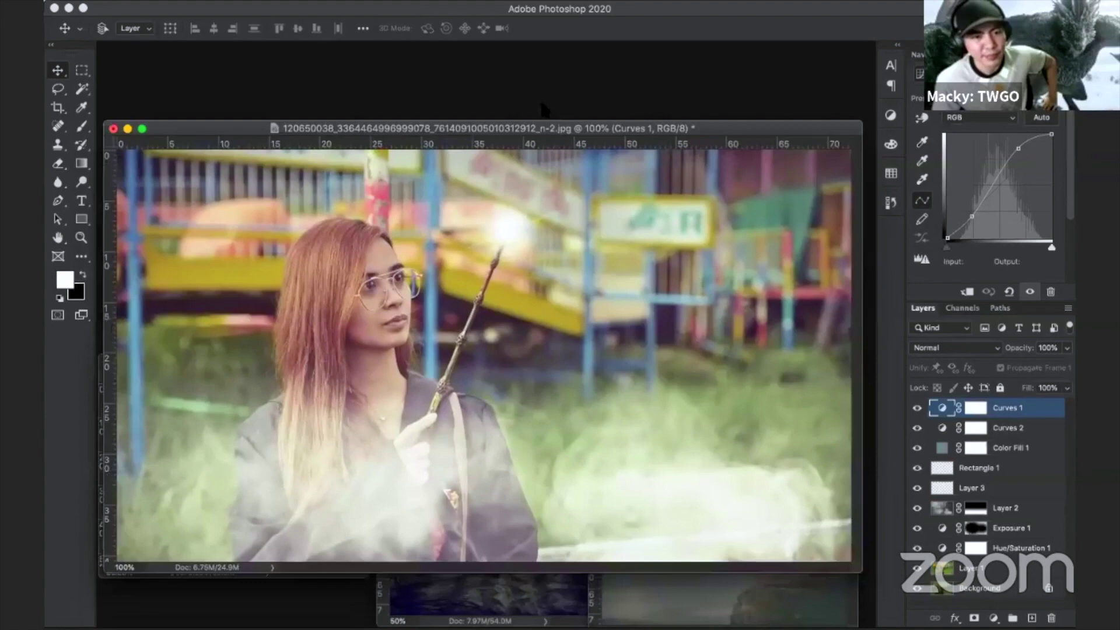
{"action": "left_click_drag", "start_coordinate": [564, 171], "coordinate": [551, 99]}
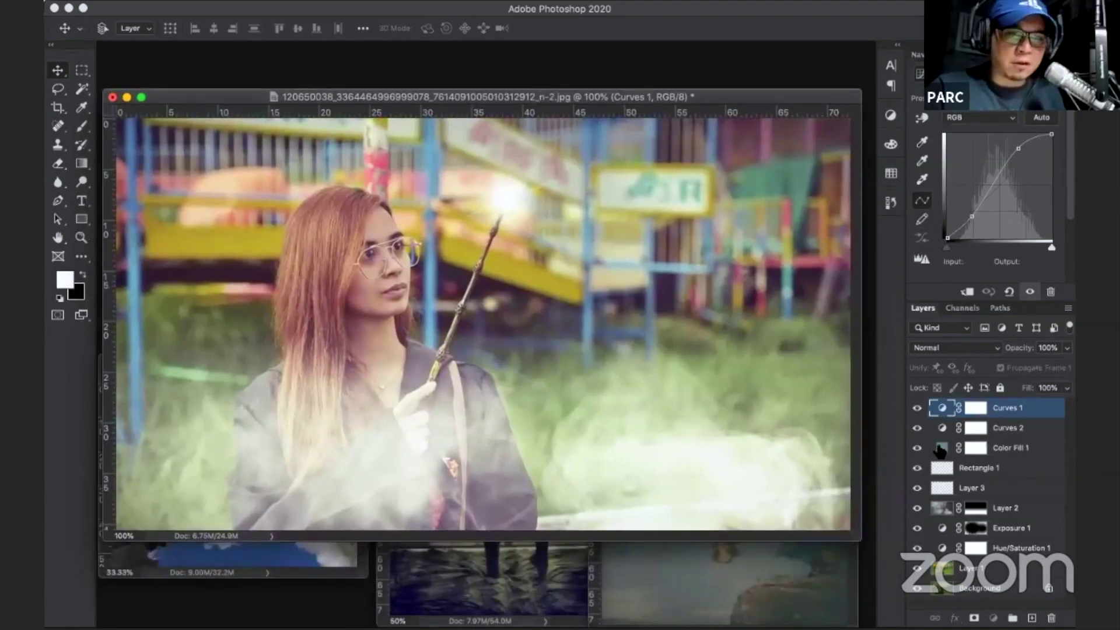
Recolour the Color Fill 1 Soft Light tint from muted teal to a darker green.
{"action": "left_click", "coordinate": [941, 448]}
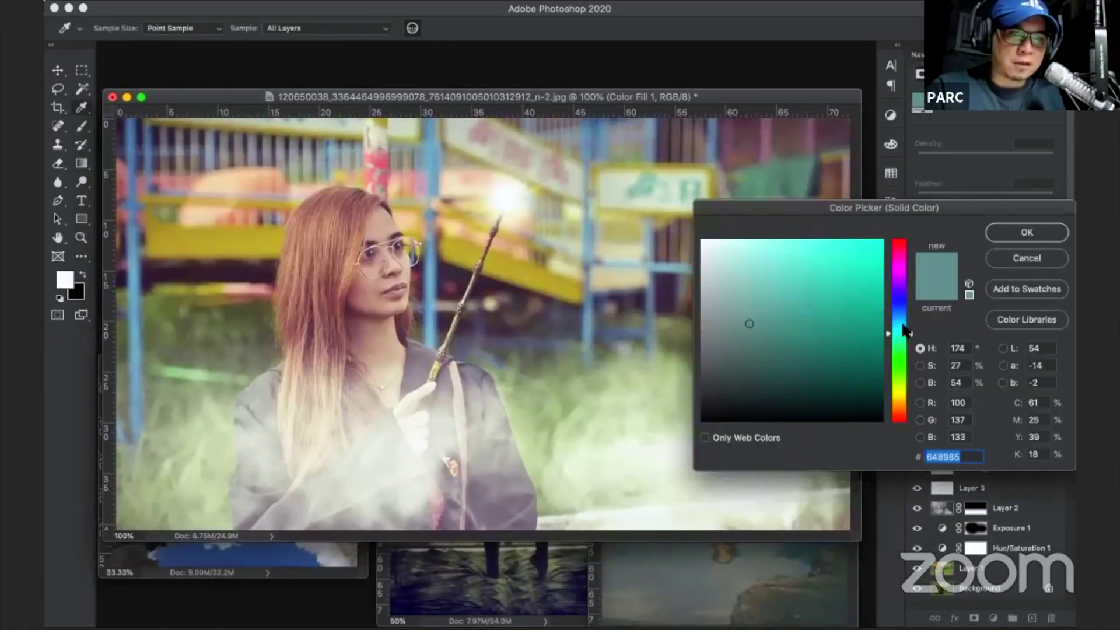
{"action": "left_click", "coordinate": [903, 325]}
{"action": "left_click_drag", "start_coordinate": [803, 318], "coordinate": [824, 317]}
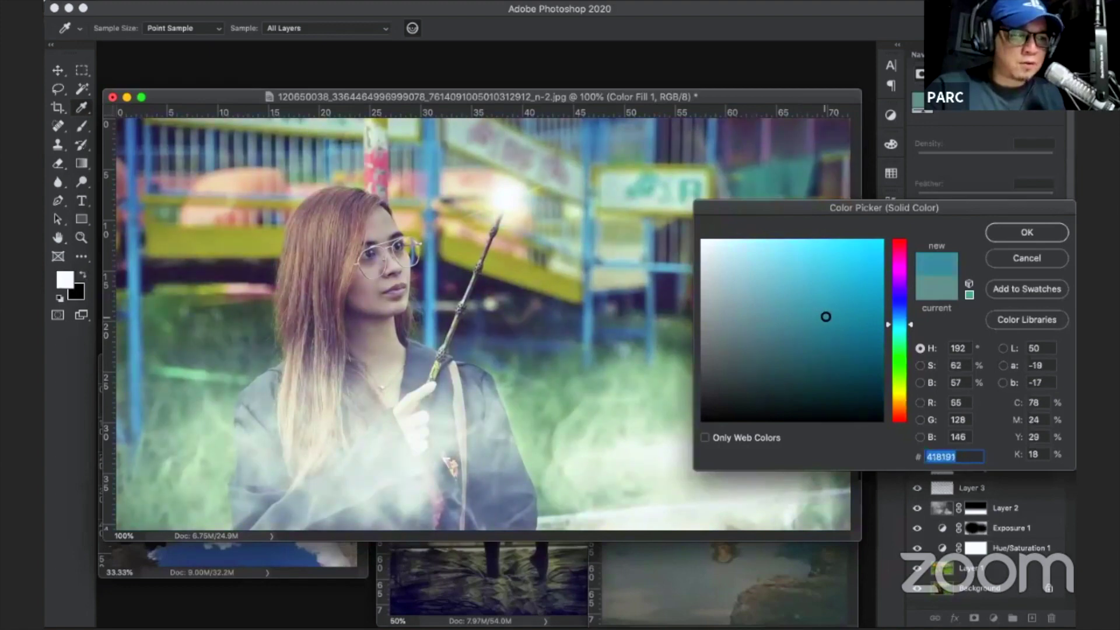
{"action": "left_click", "coordinate": [903, 359]}
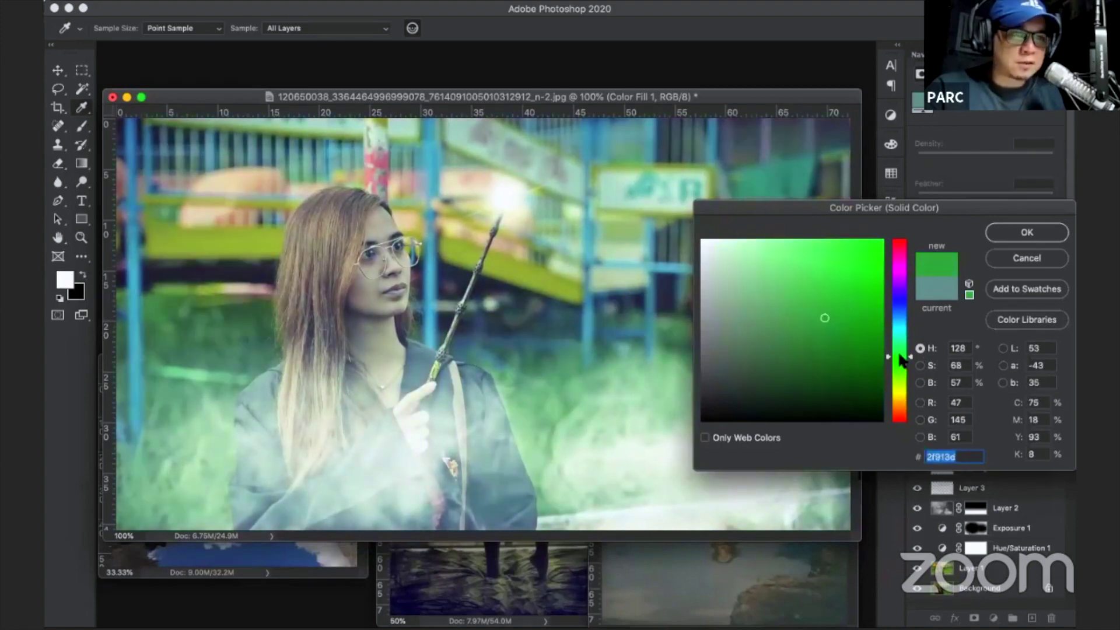
{"action": "left_click", "coordinate": [903, 332]}
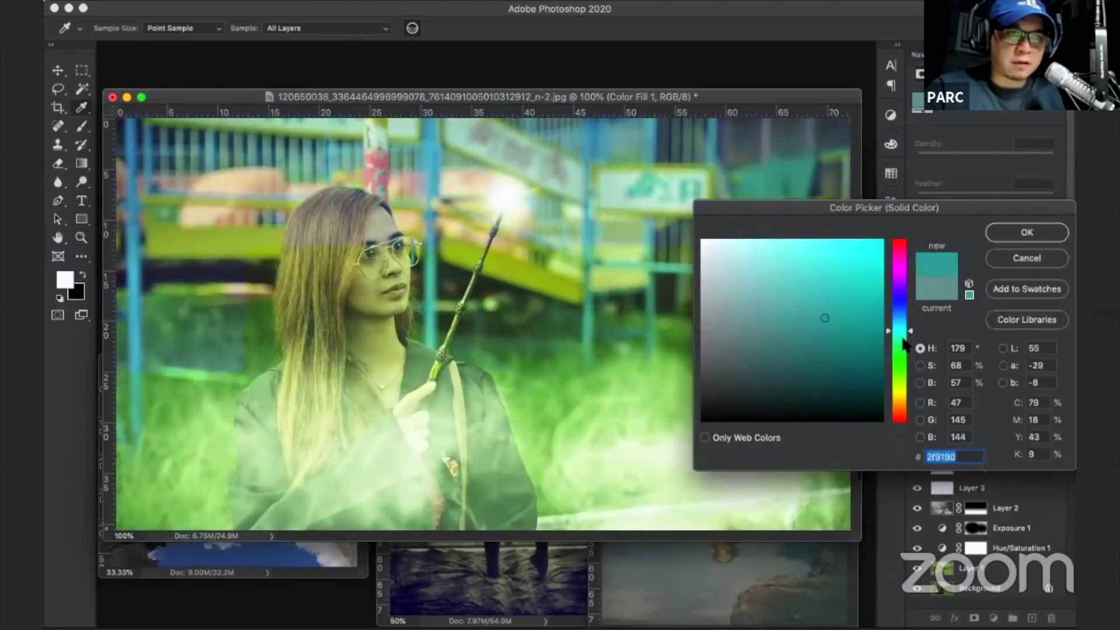
{"action": "left_click", "coordinate": [895, 344]}
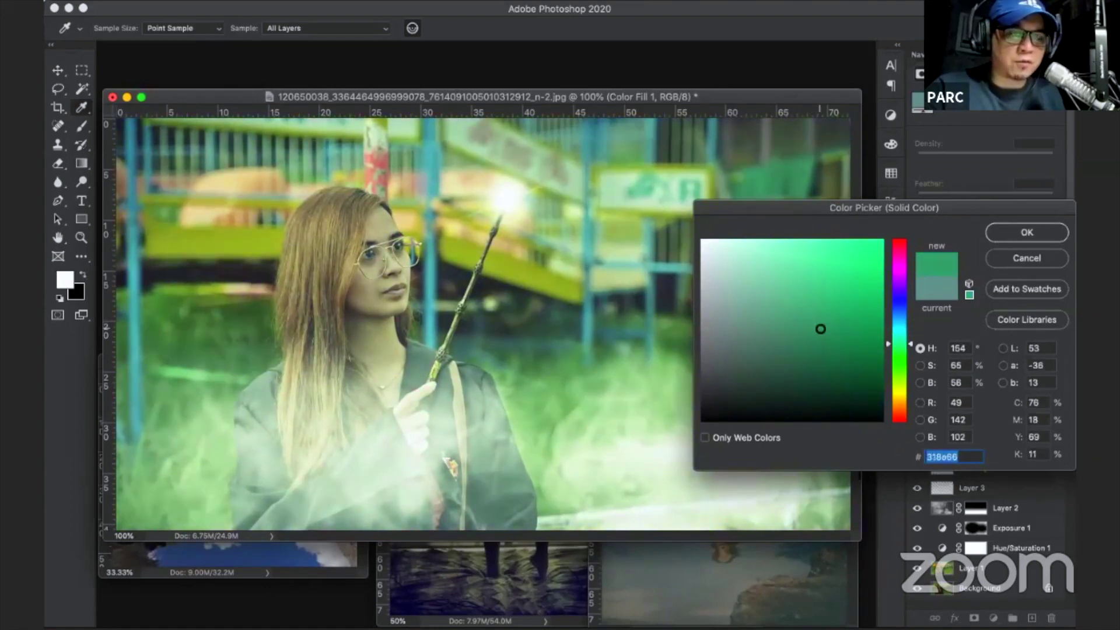
{"action": "left_click_drag", "start_coordinate": [821, 329], "coordinate": [822, 325]}
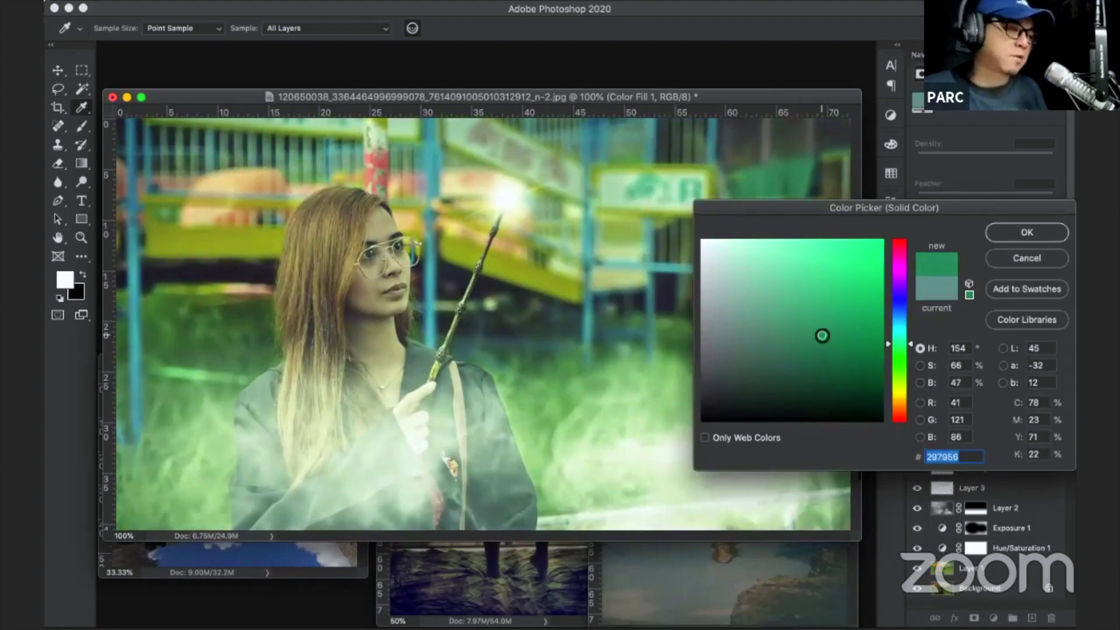
{"action": "left_click", "coordinate": [1021, 234]}
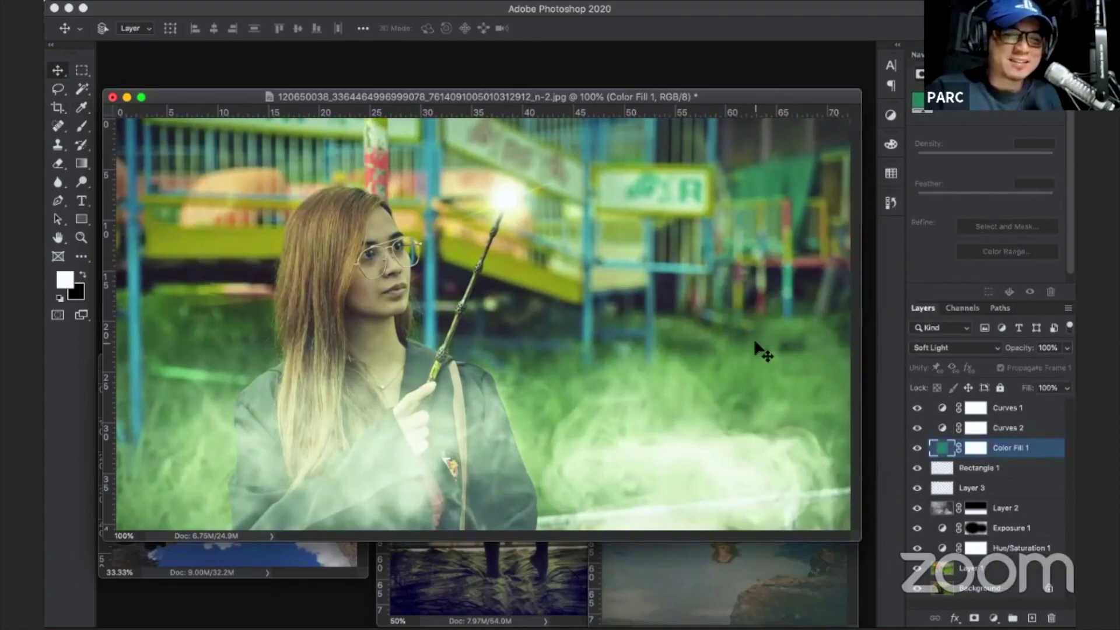
Solo the Background to compare before and after, then zoom out and reframe at 50%.
{"action": "left_click", "coordinate": [917, 588], "text": "alt"}
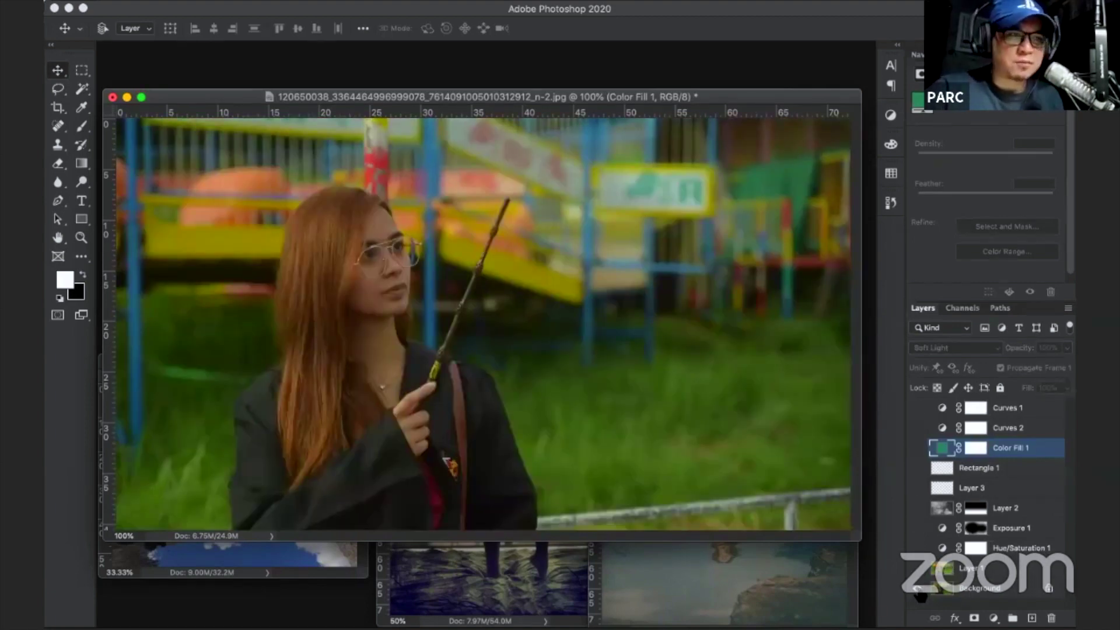
{"action": "left_click", "coordinate": [918, 588], "text": "alt"}
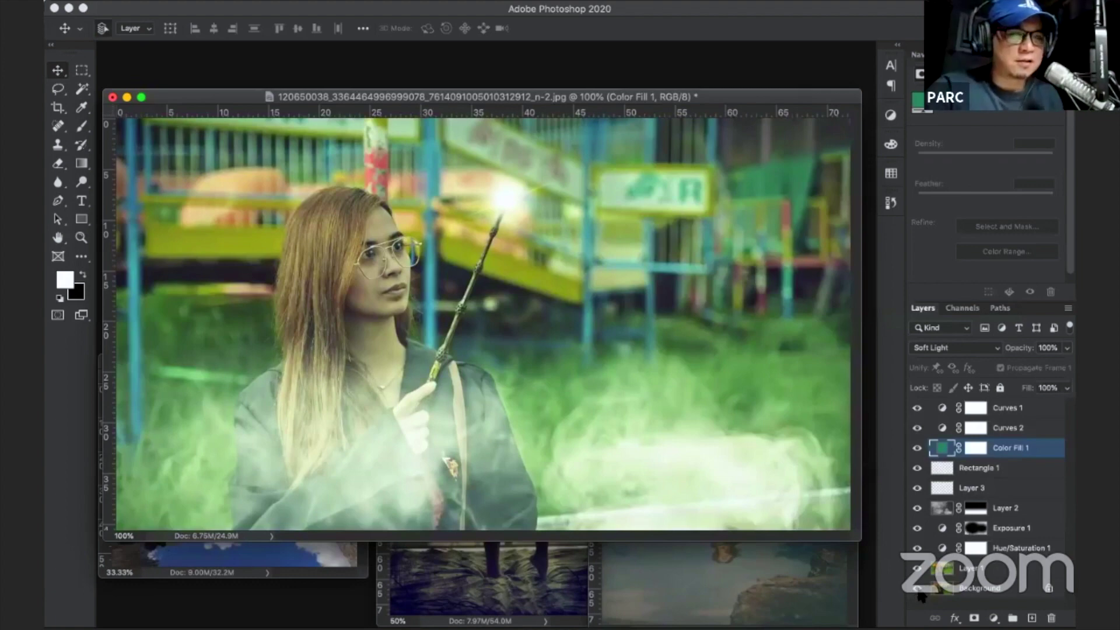
{"action": "key", "text": "ctrl+minus"}
{"action": "key", "text": "ctrl+minus"}
{"action": "key", "text": "ctrl+minus"}
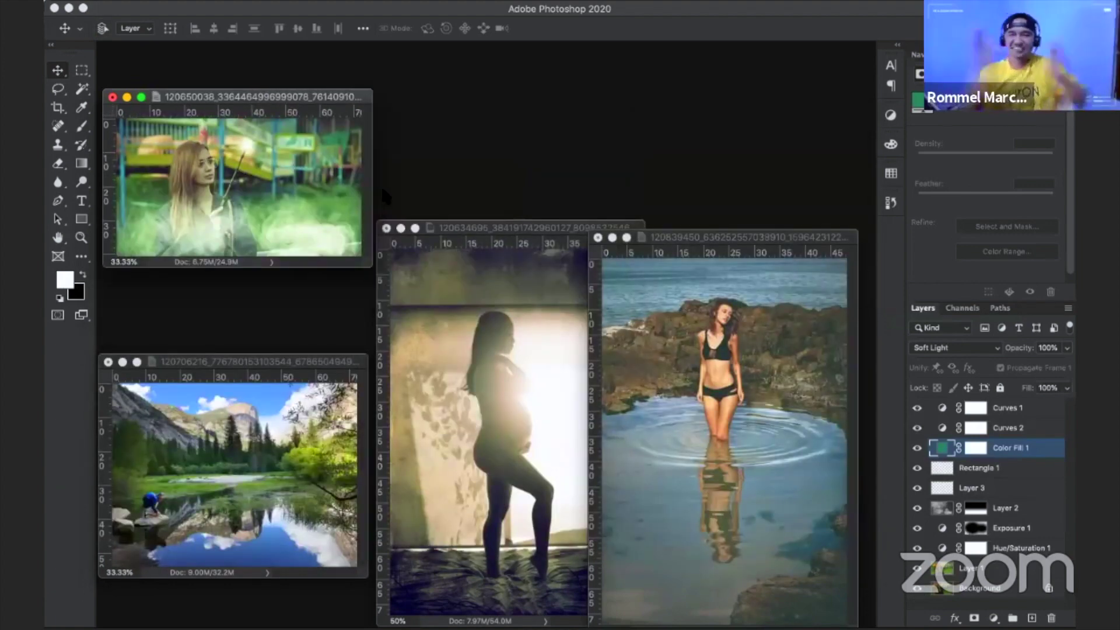
{"action": "left_click_drag", "start_coordinate": [332, 97], "coordinate": [338, 87]}
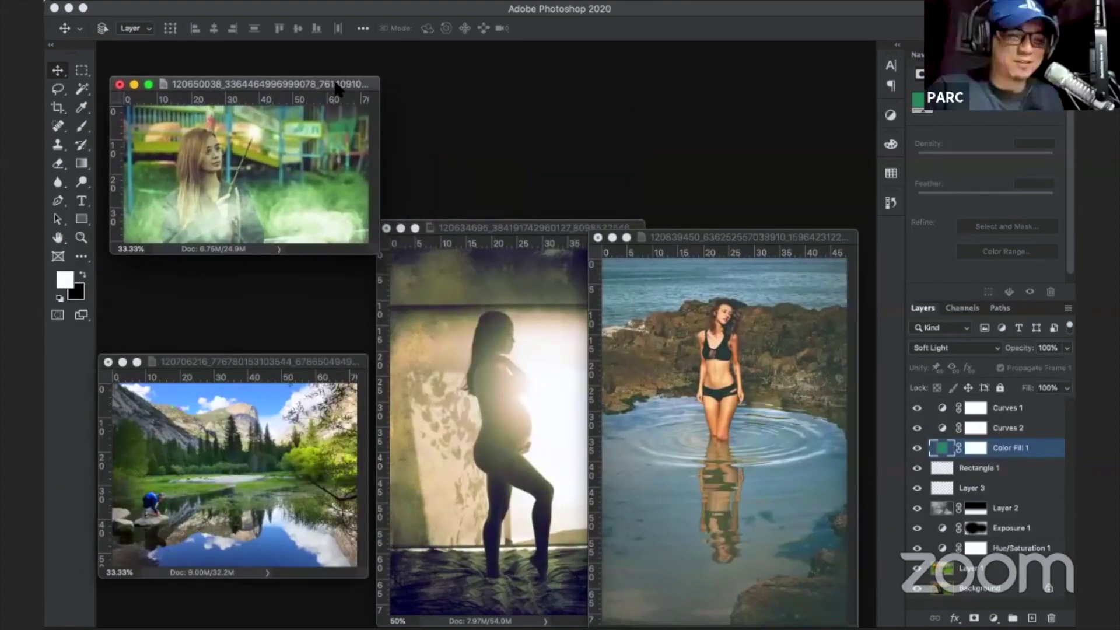
{"action": "key", "text": "ctrl+plus"}
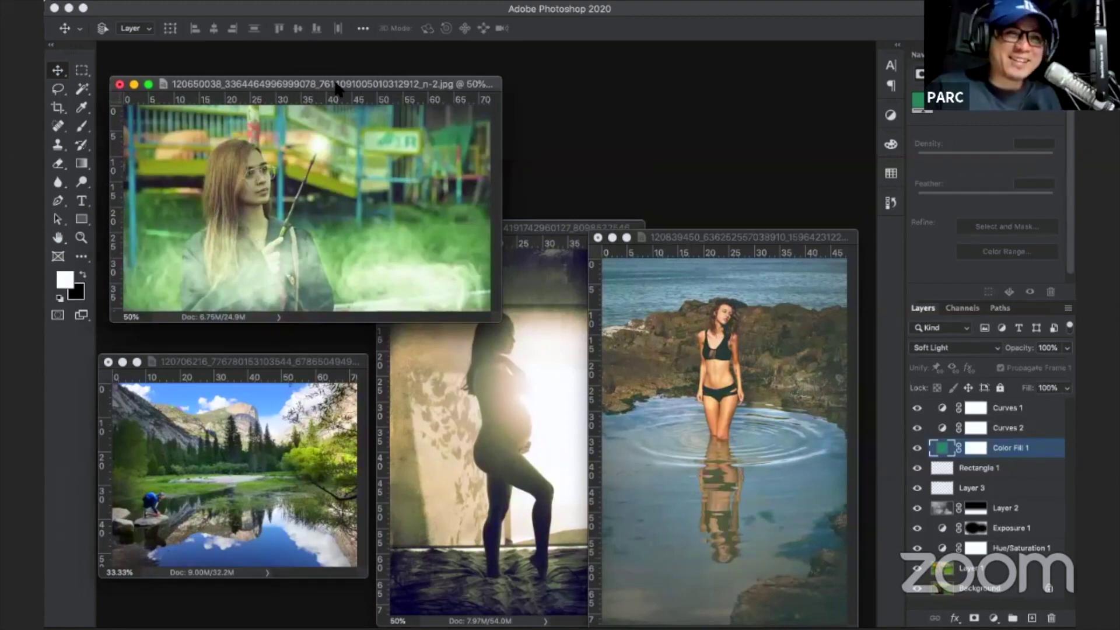